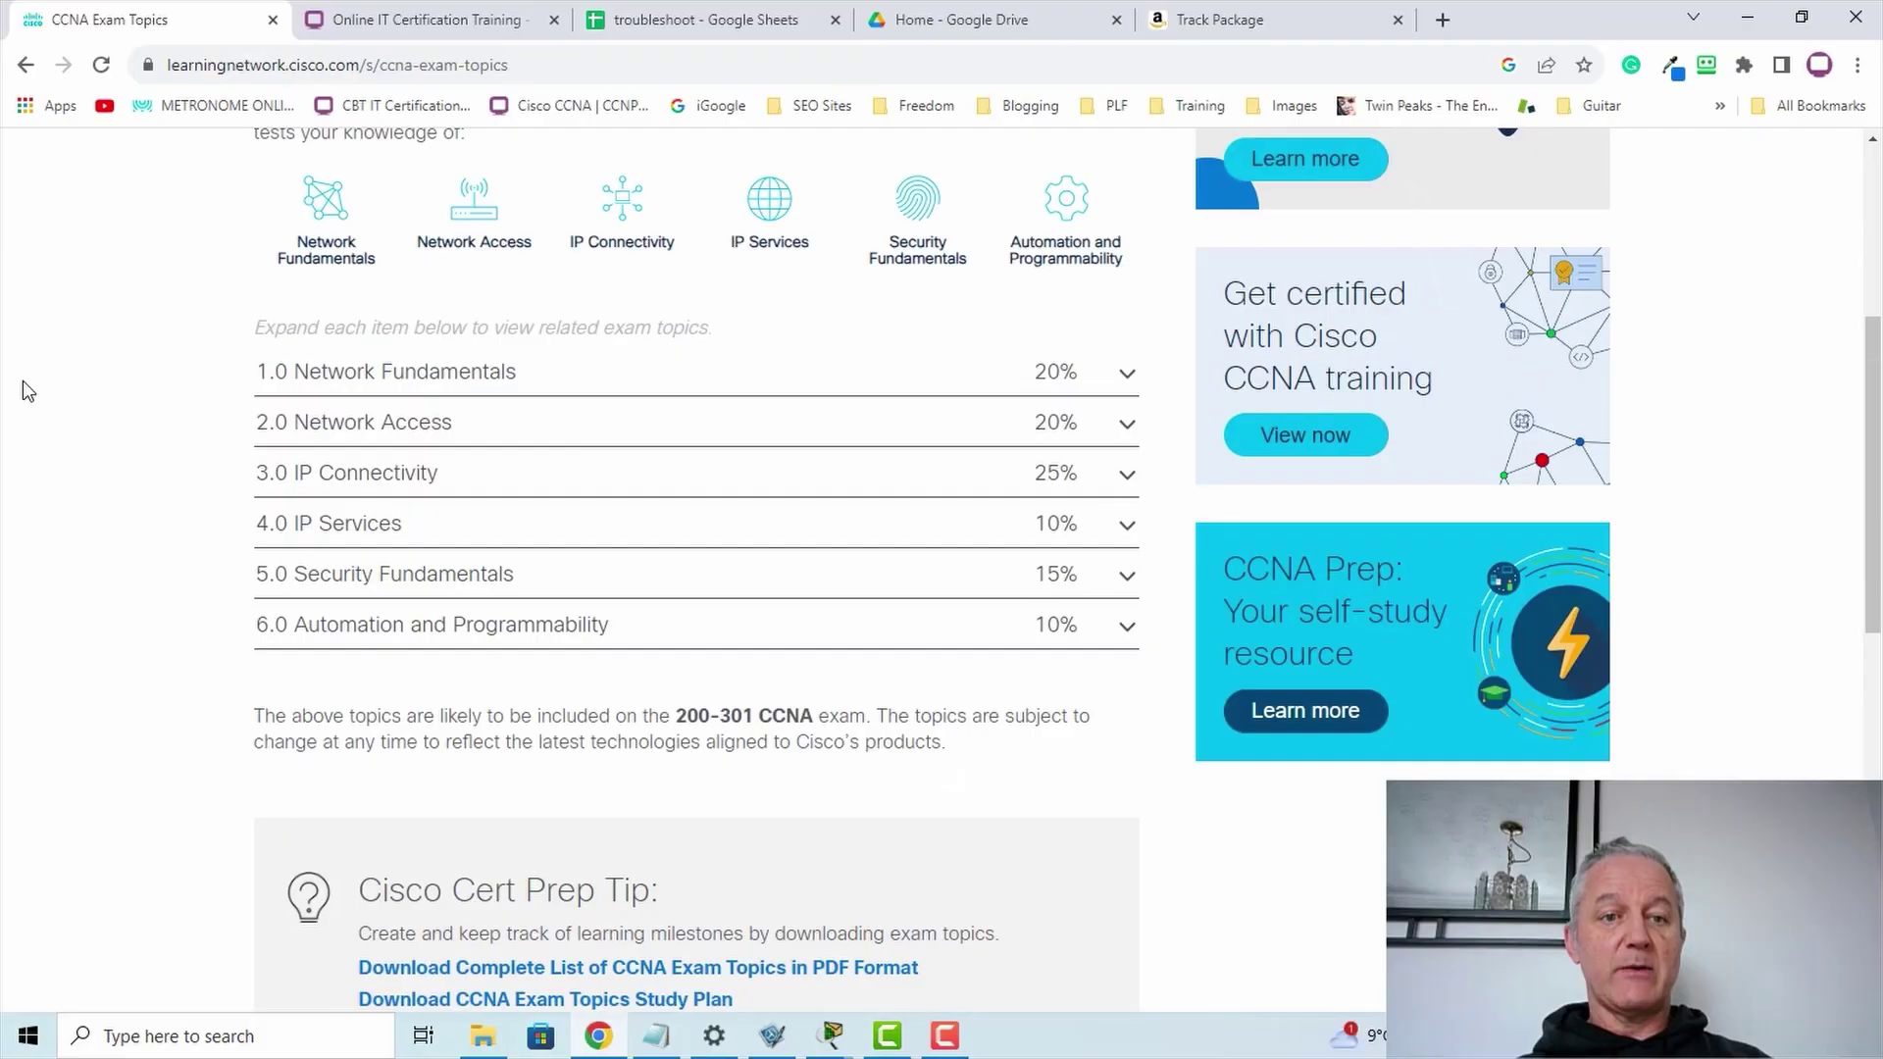
- Review the CCNA exam topics page down to its practical skills and study resources sections
scroll(2, 544, "down", 5)
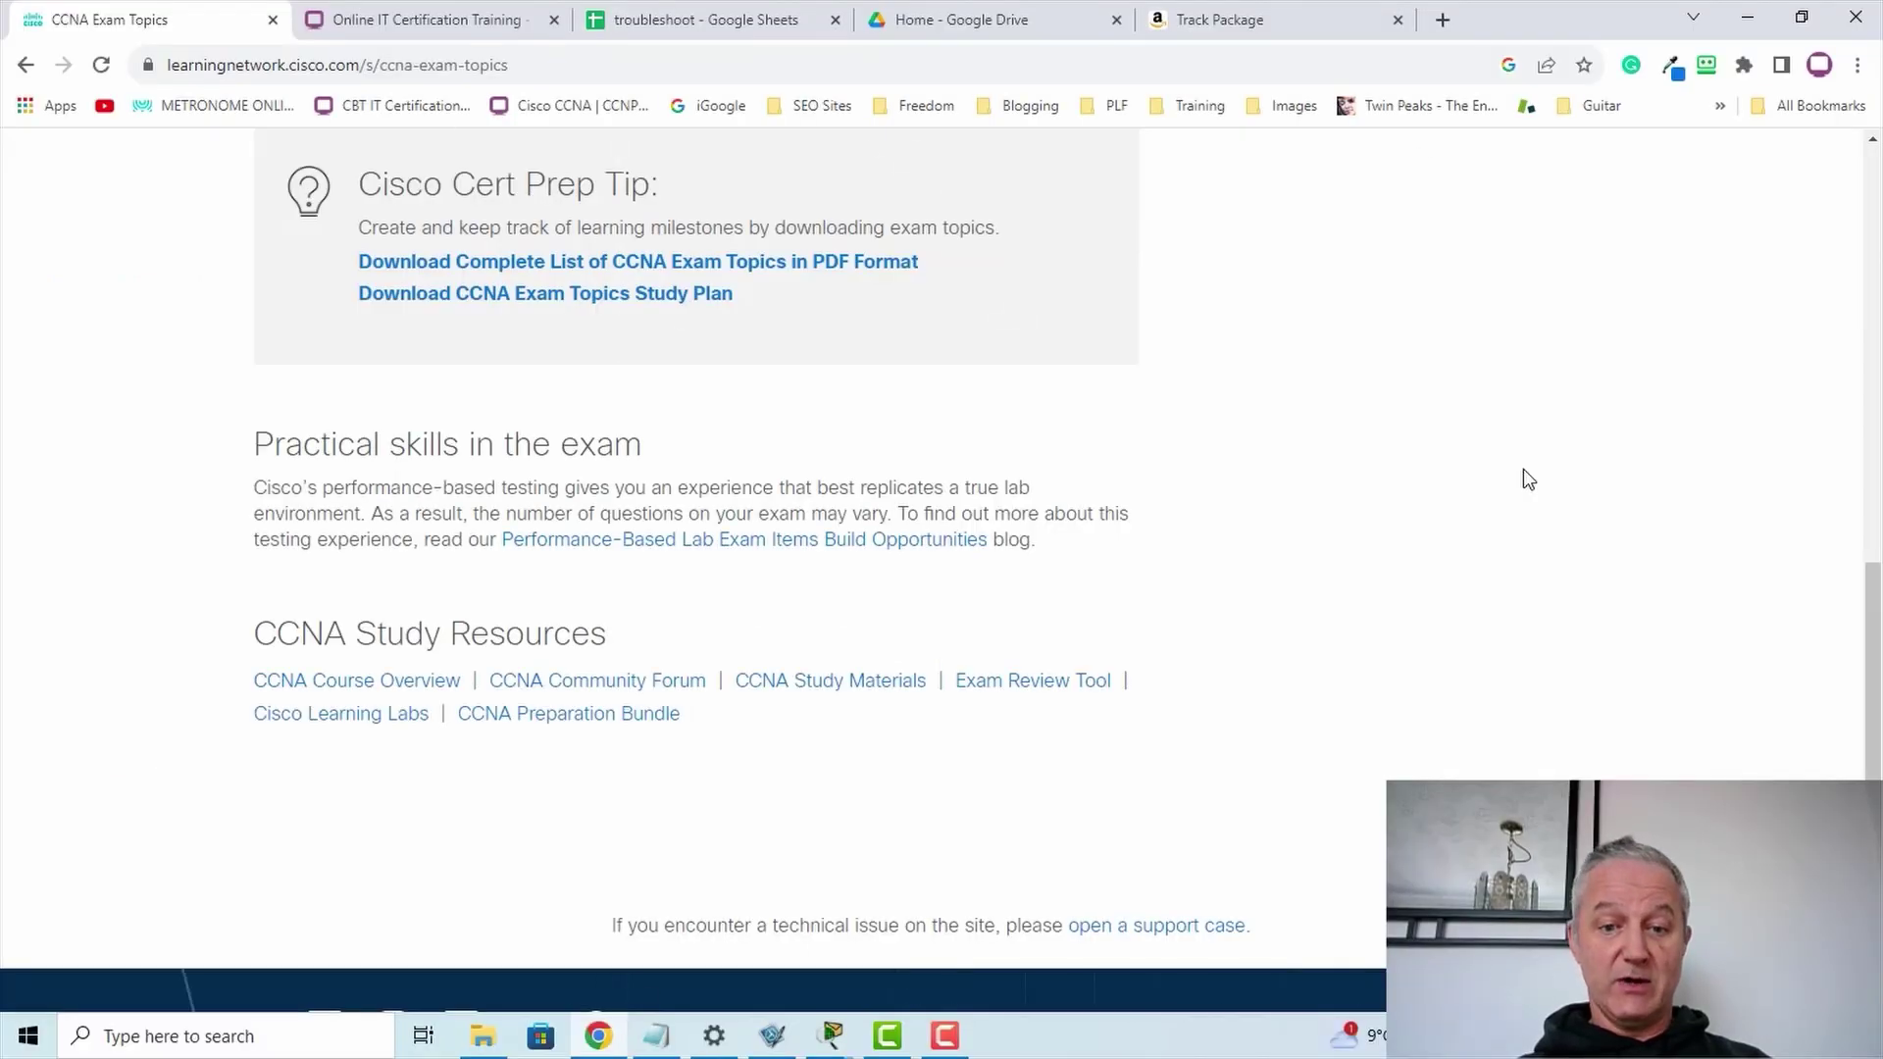
left_click(513, 834)
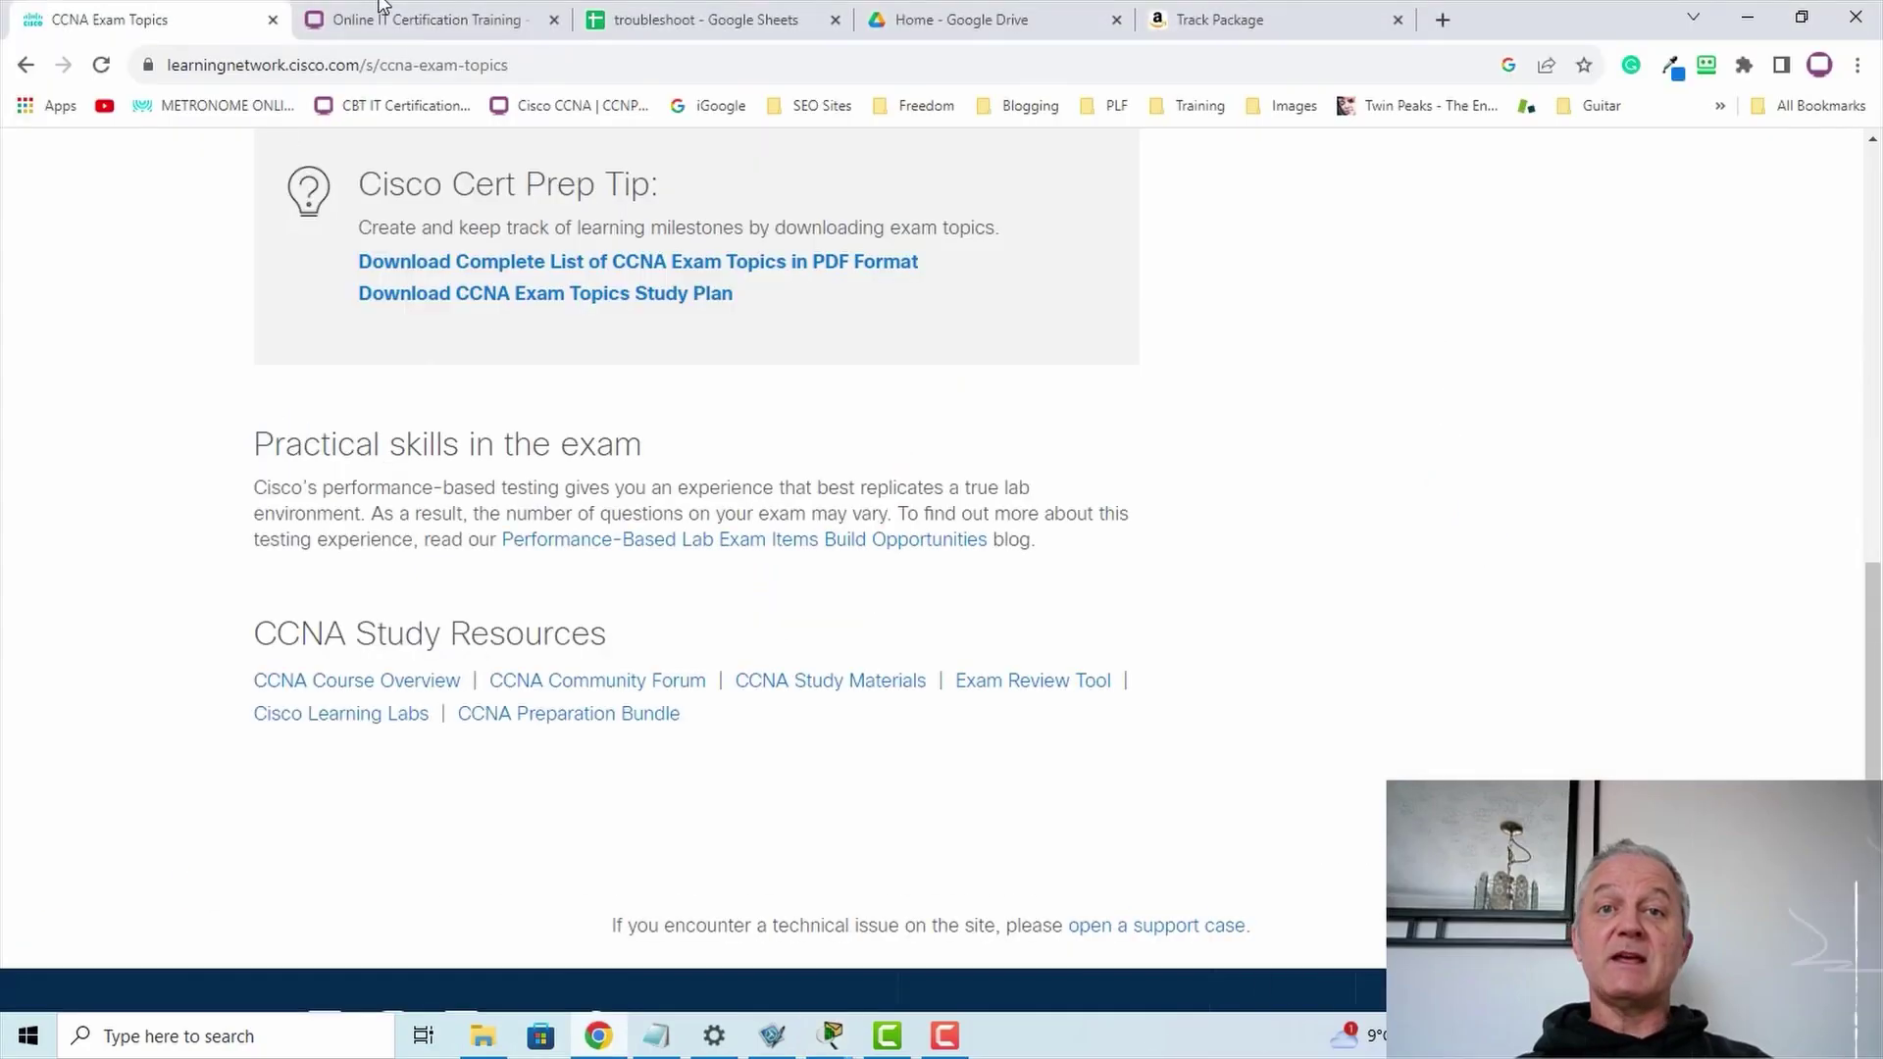
- Open the troubleshoot spreadsheet and examine the fault causes listed under Layer 1 through Layer 4
left_click(700, 20)
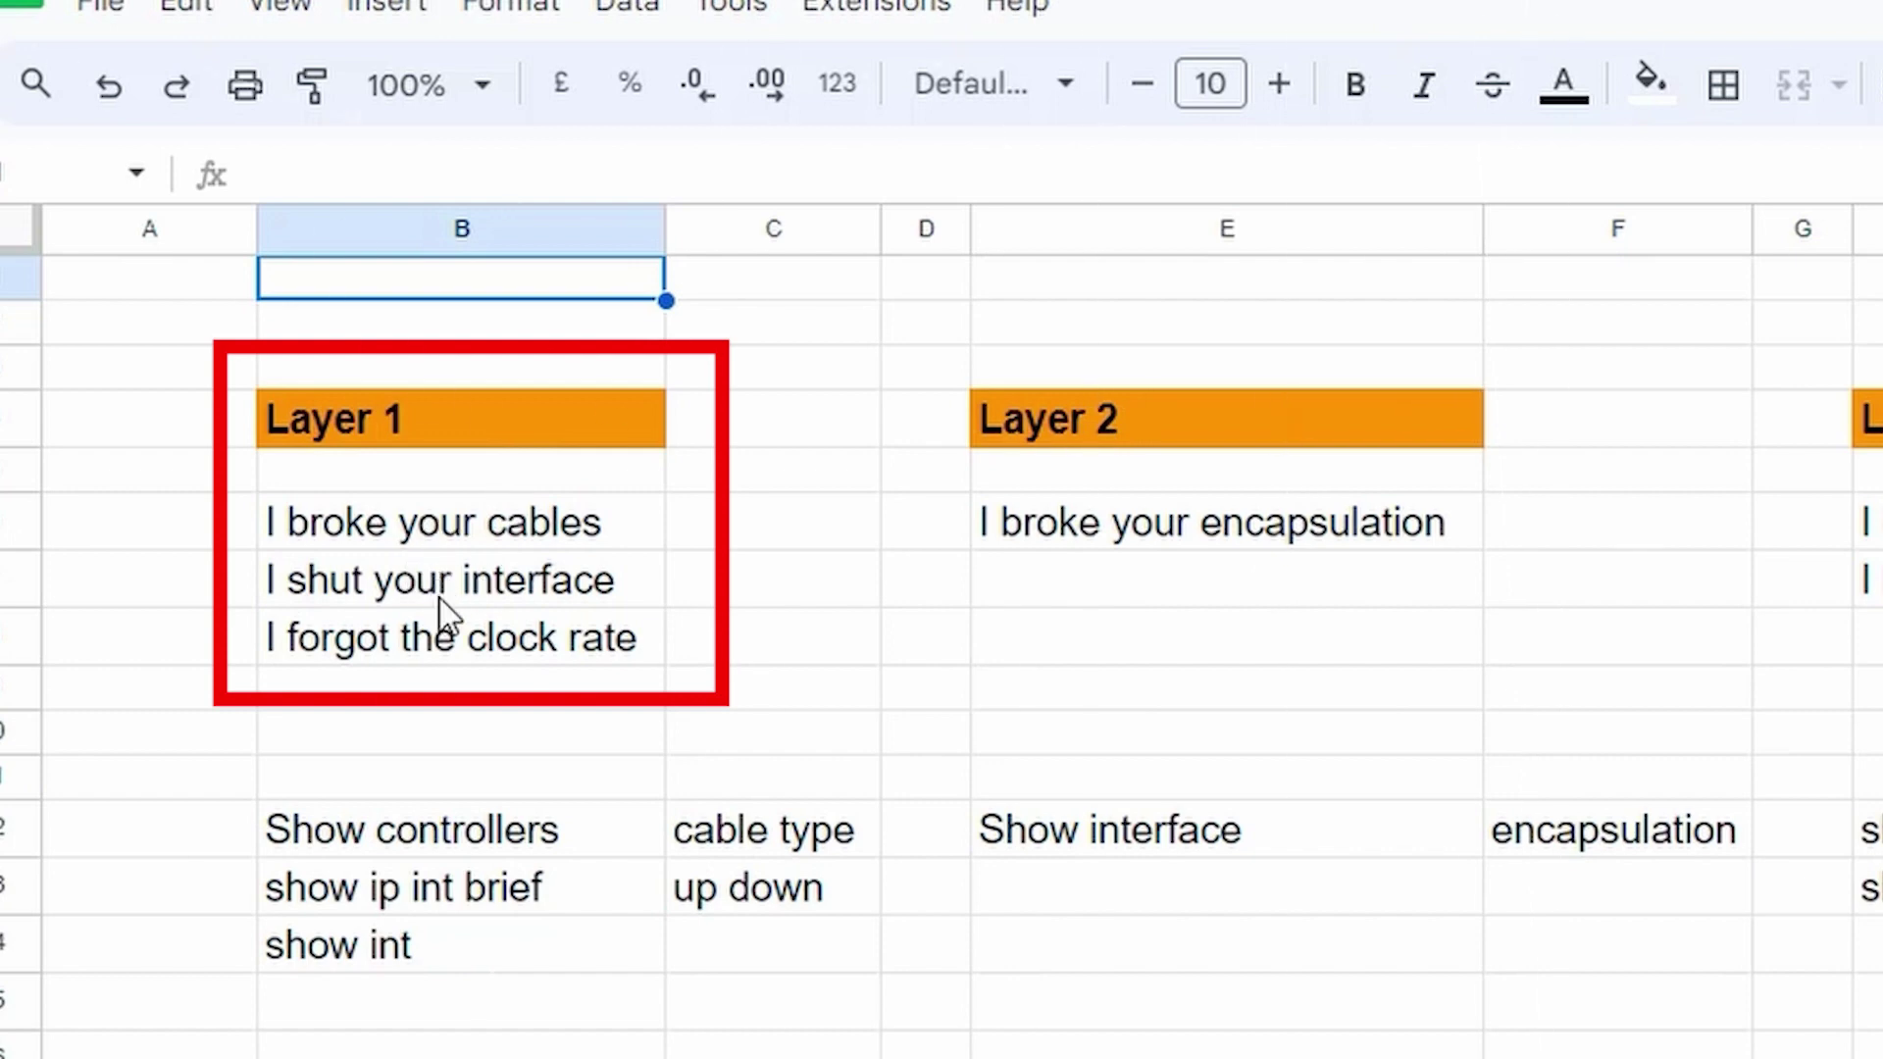
left_click_drag(441, 521, 441, 649)
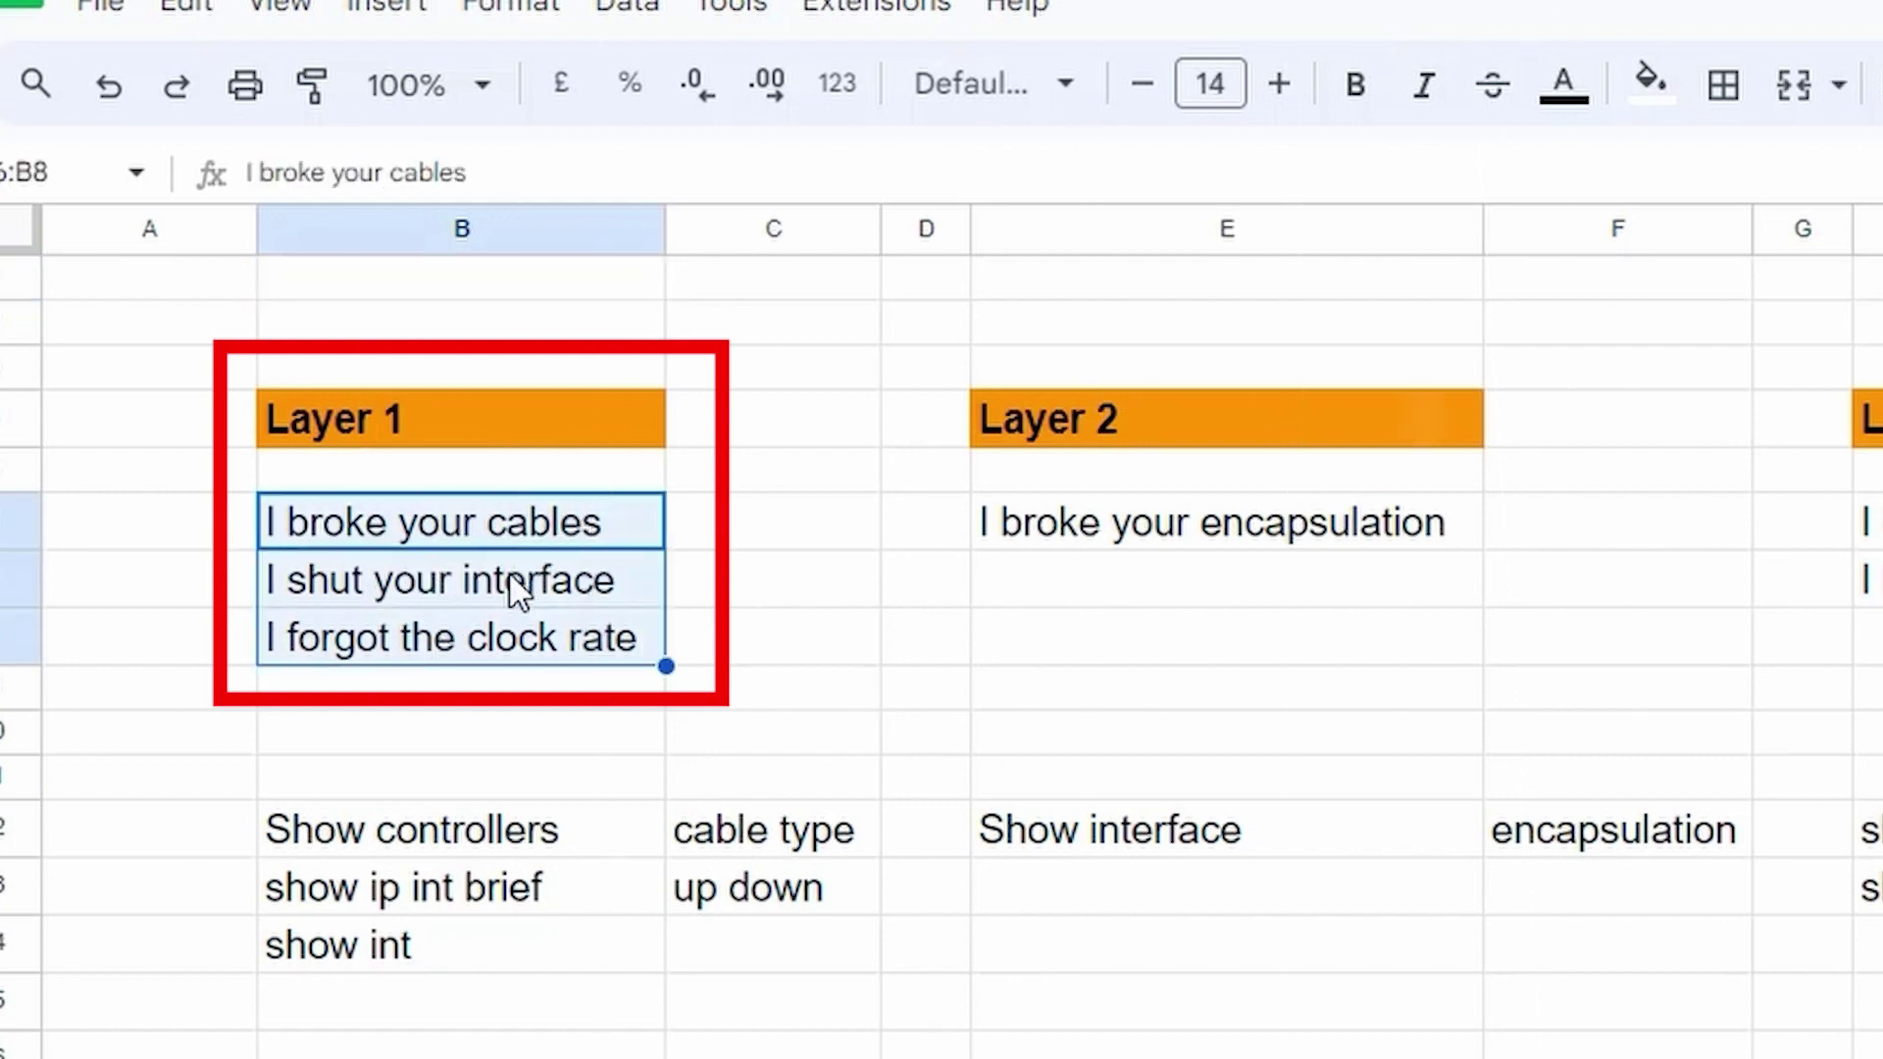
left_click(517, 591)
left_click(484, 643)
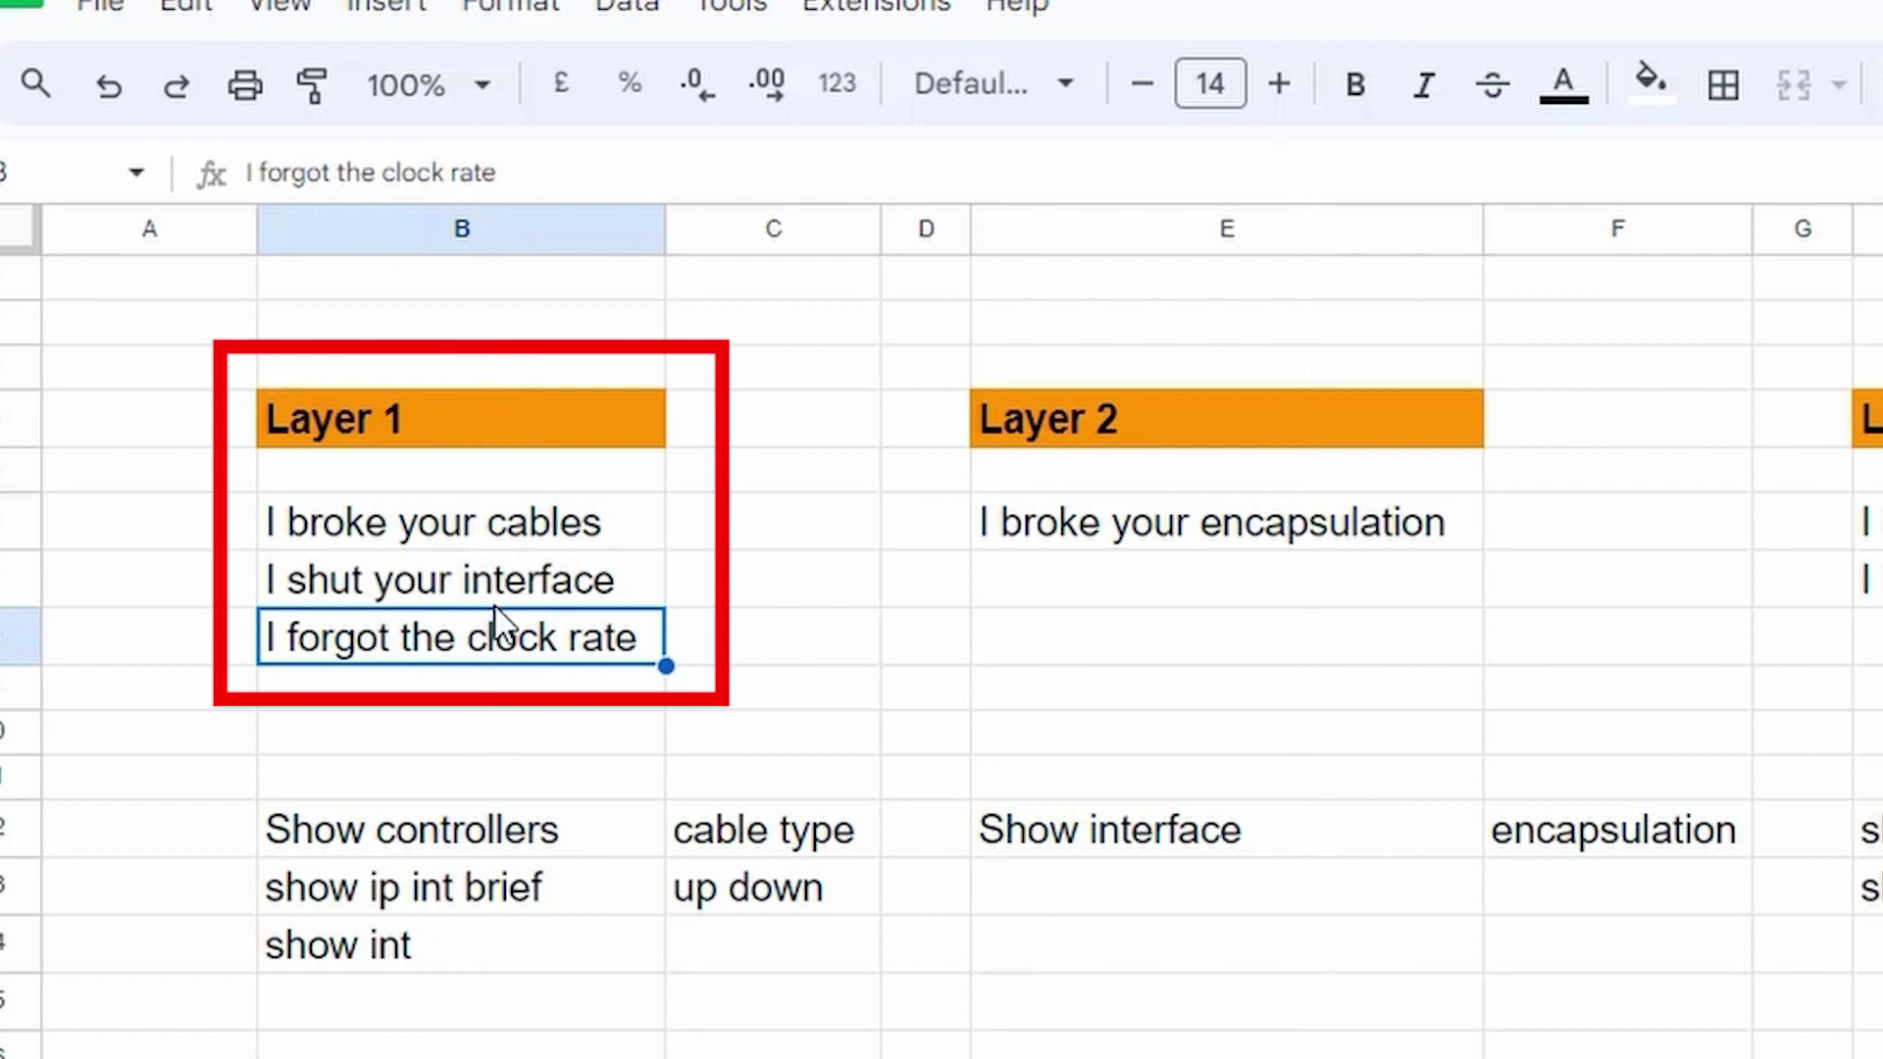
left_click(1199, 529)
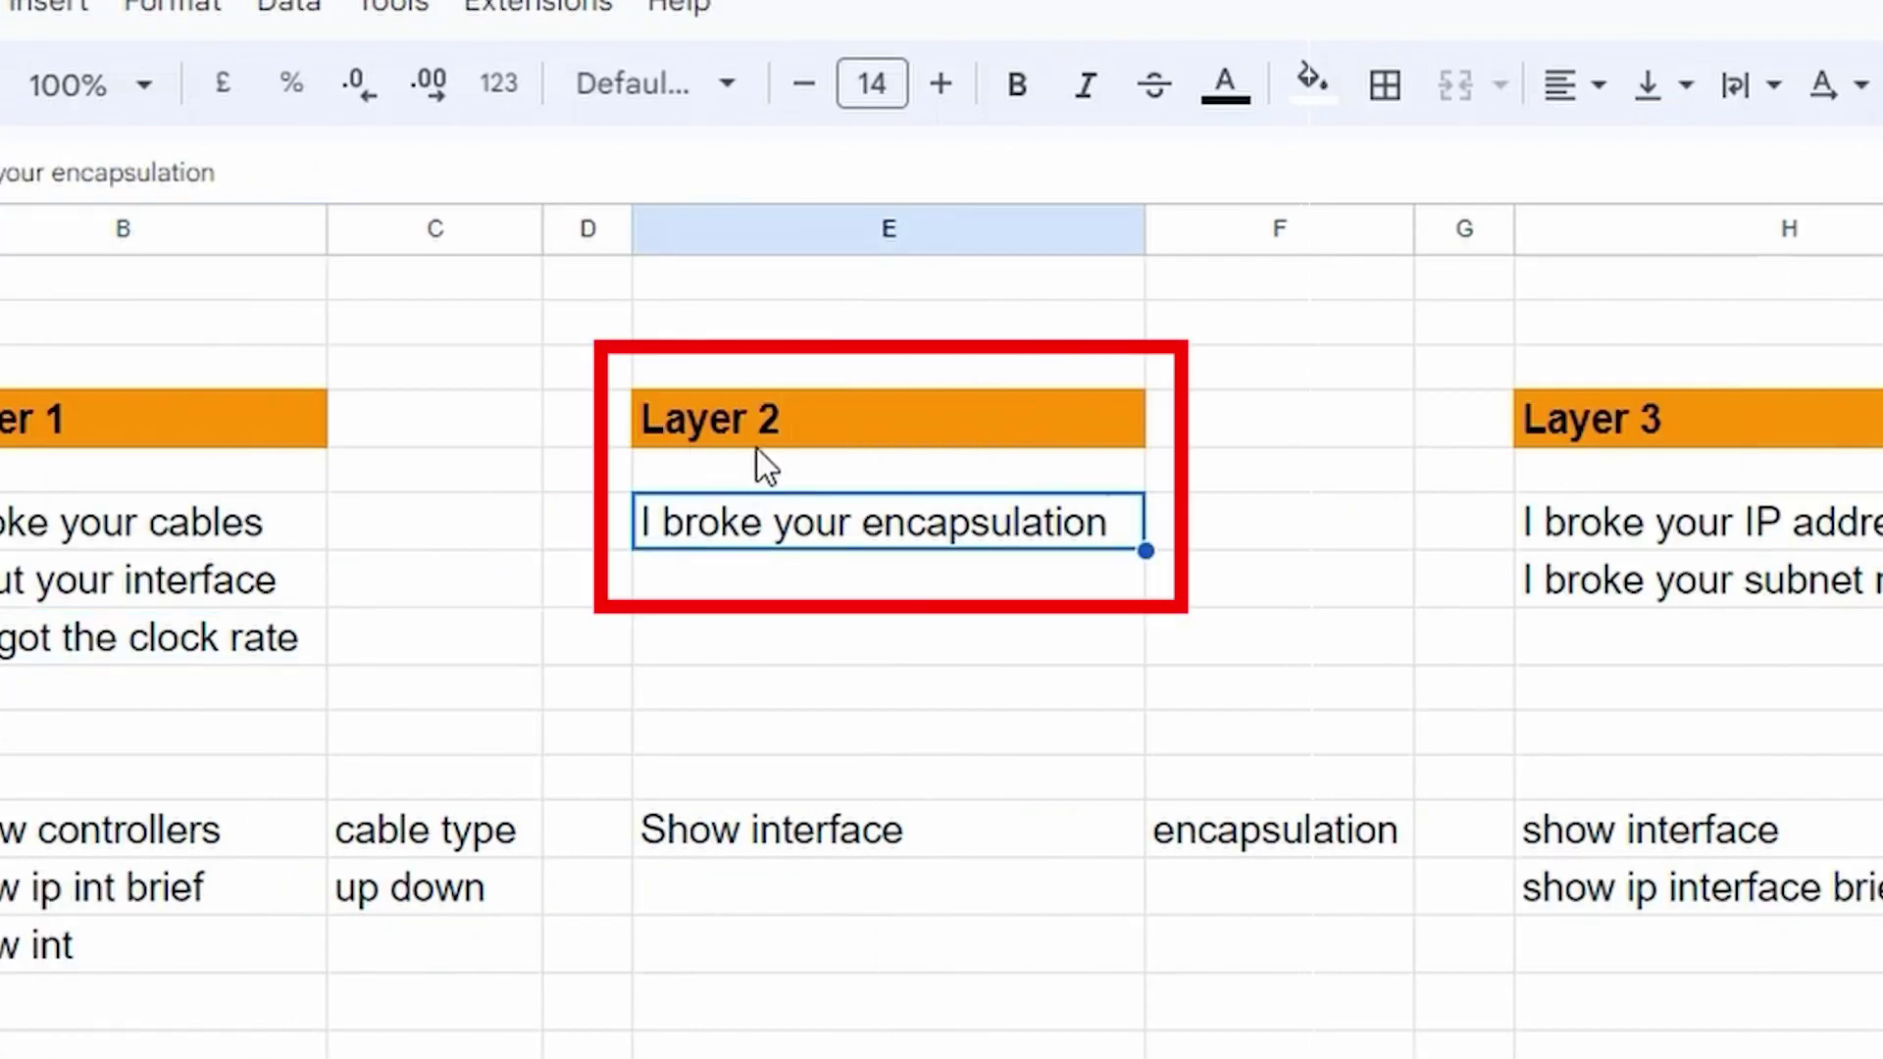
left_click(789, 580)
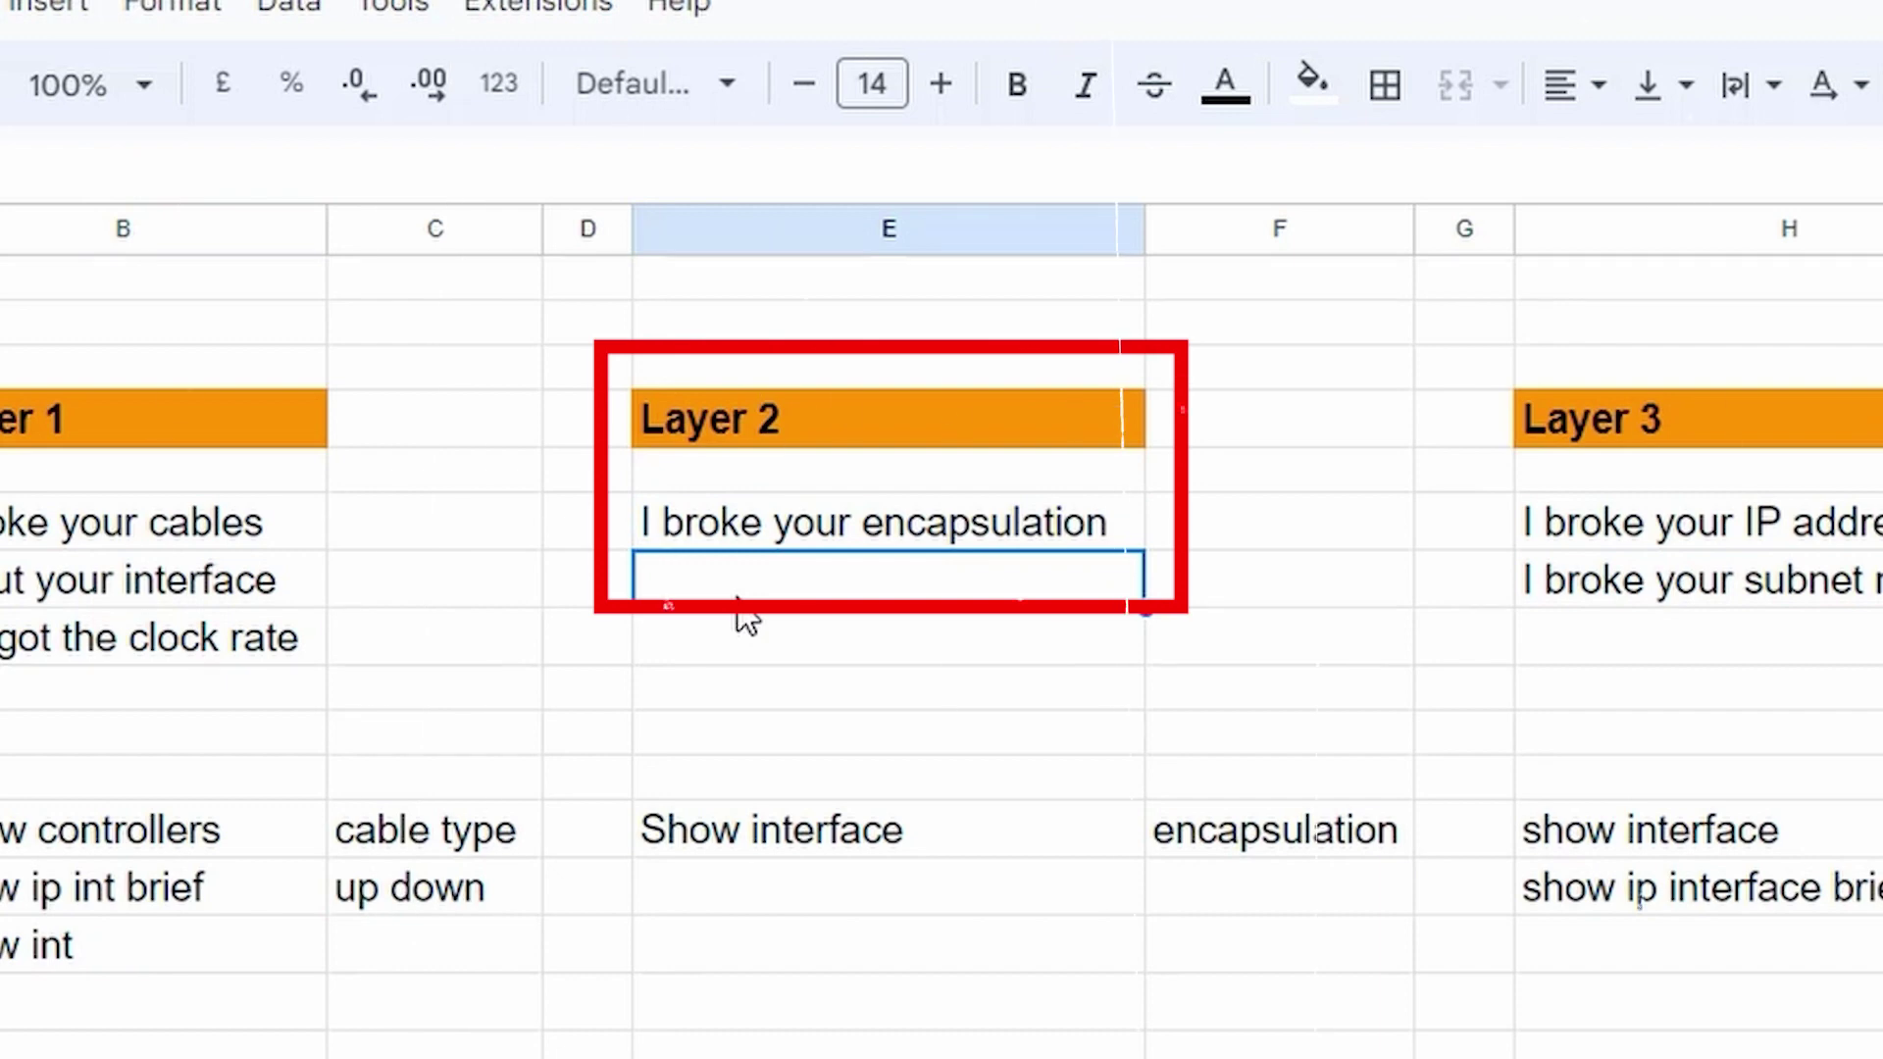
left_click(861, 525)
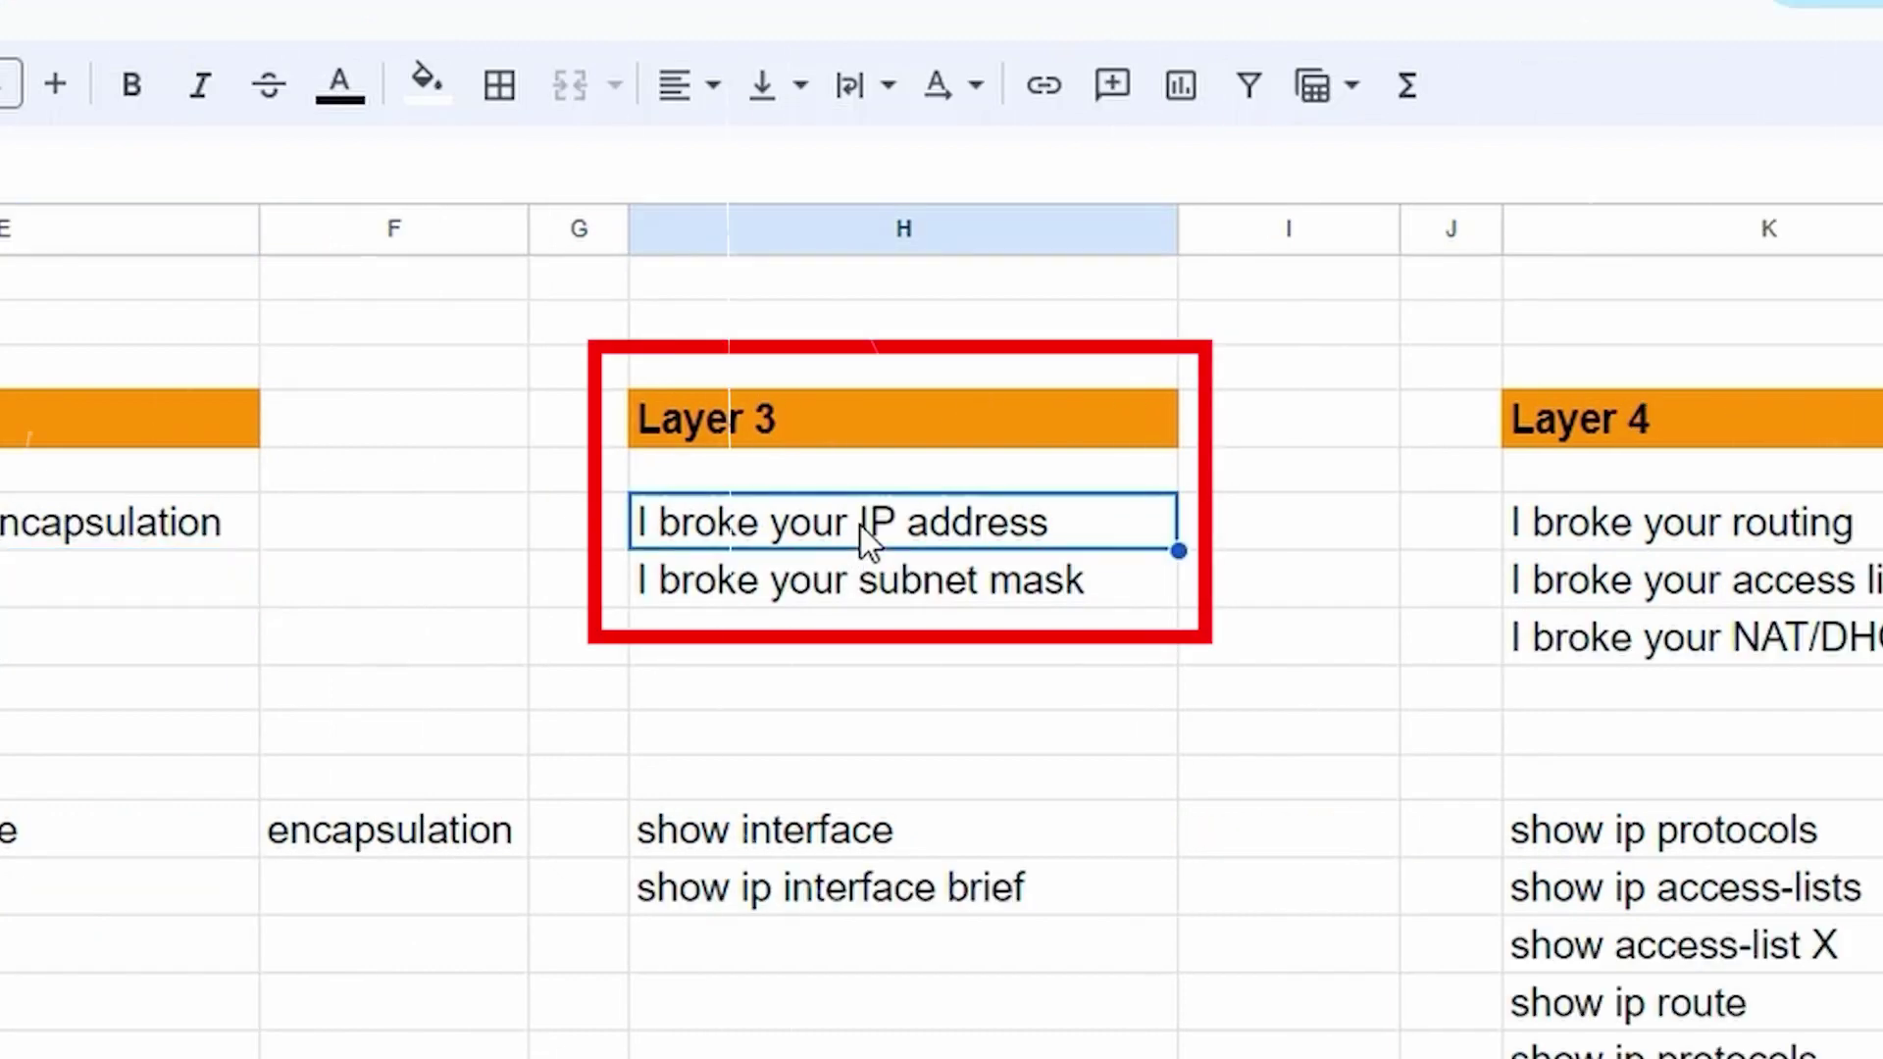
left_click(892, 590)
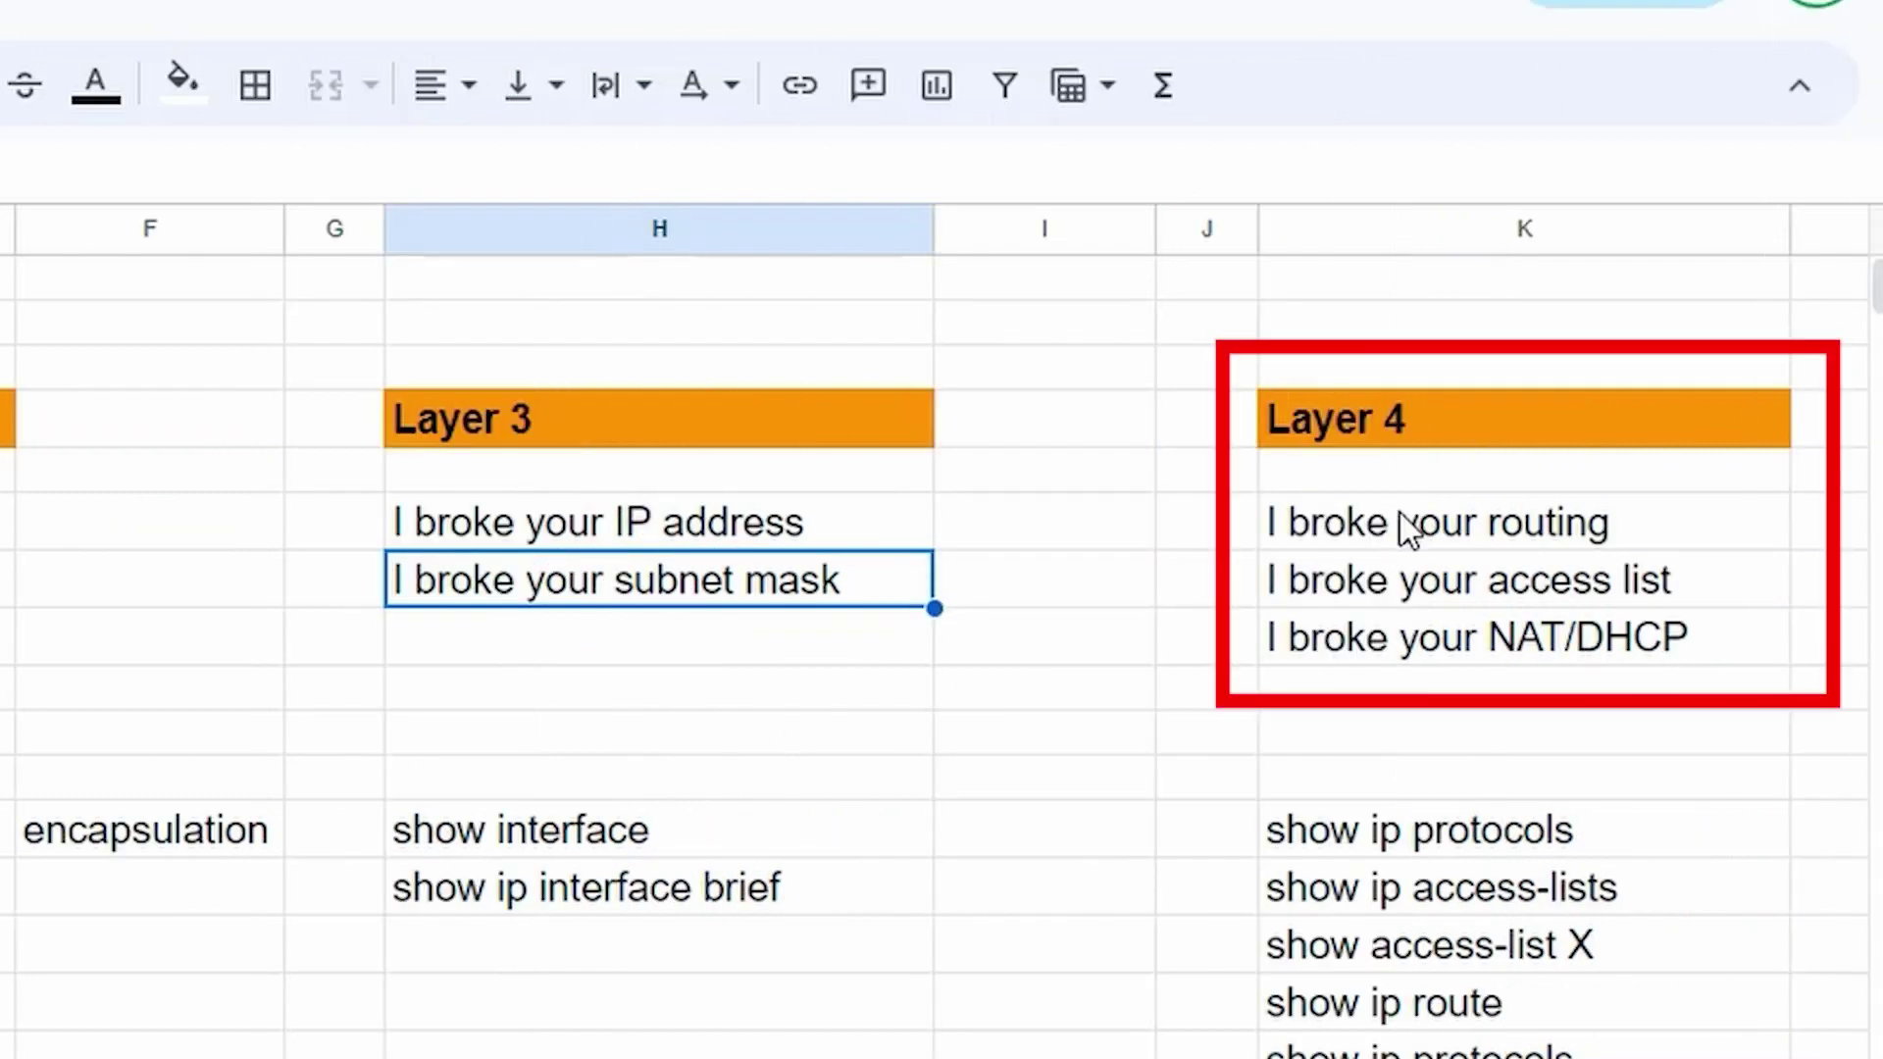
left_click_drag(1408, 530, 1435, 649)
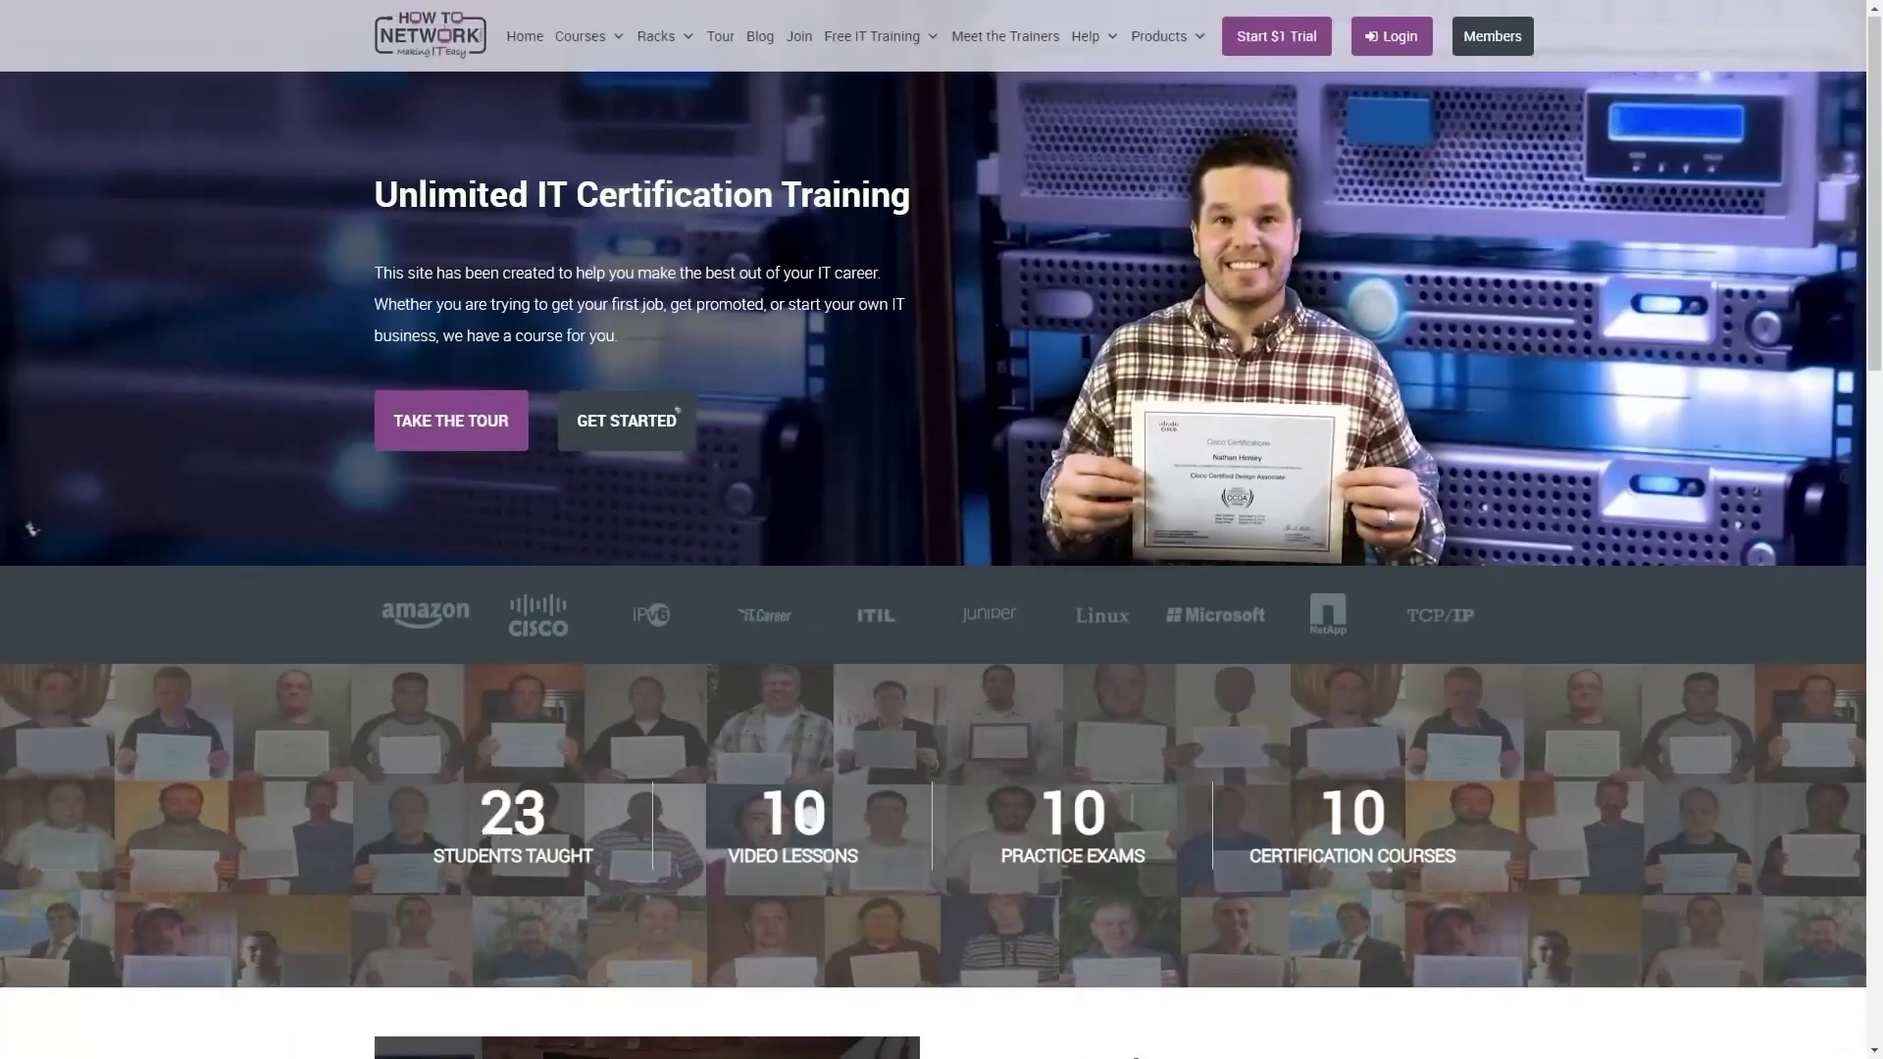
- Look through the How To Network home page down to the case studies and return to its beginning
scroll(933, 530, "down", 7)
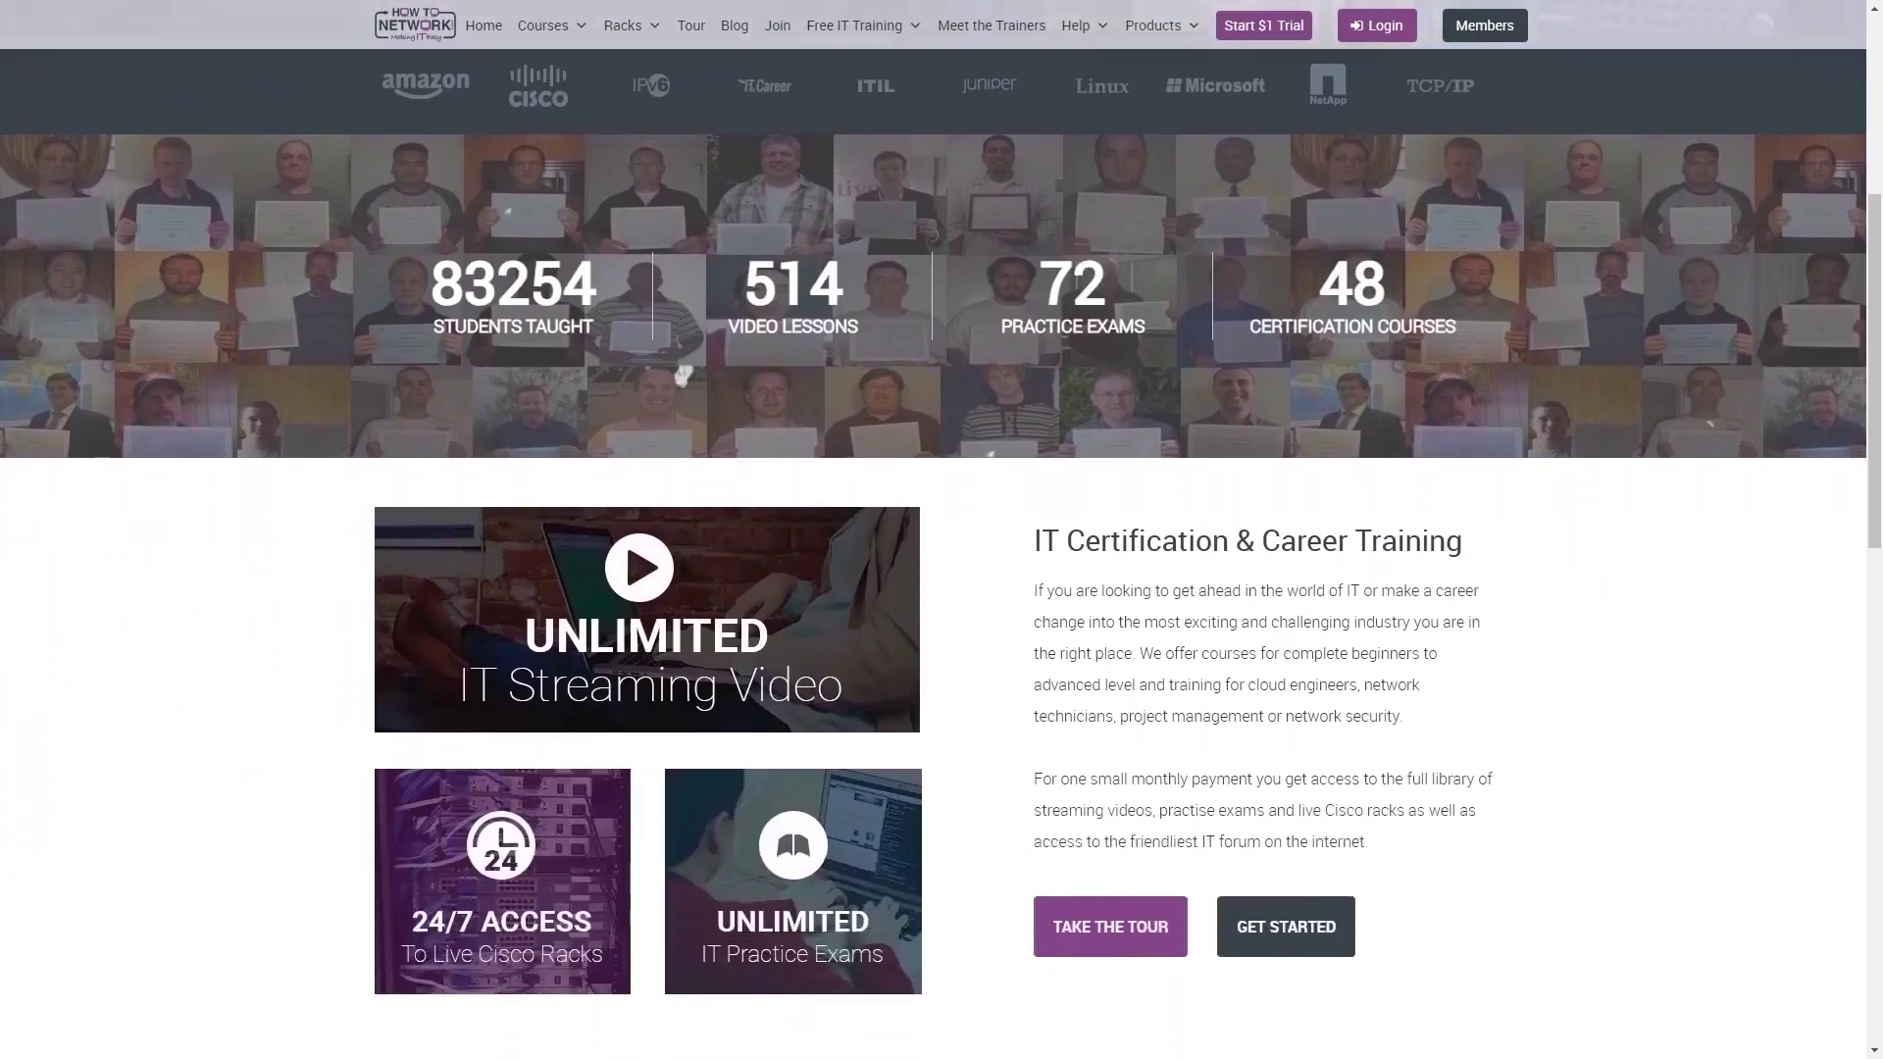
scroll(934, 530, "down", 8)
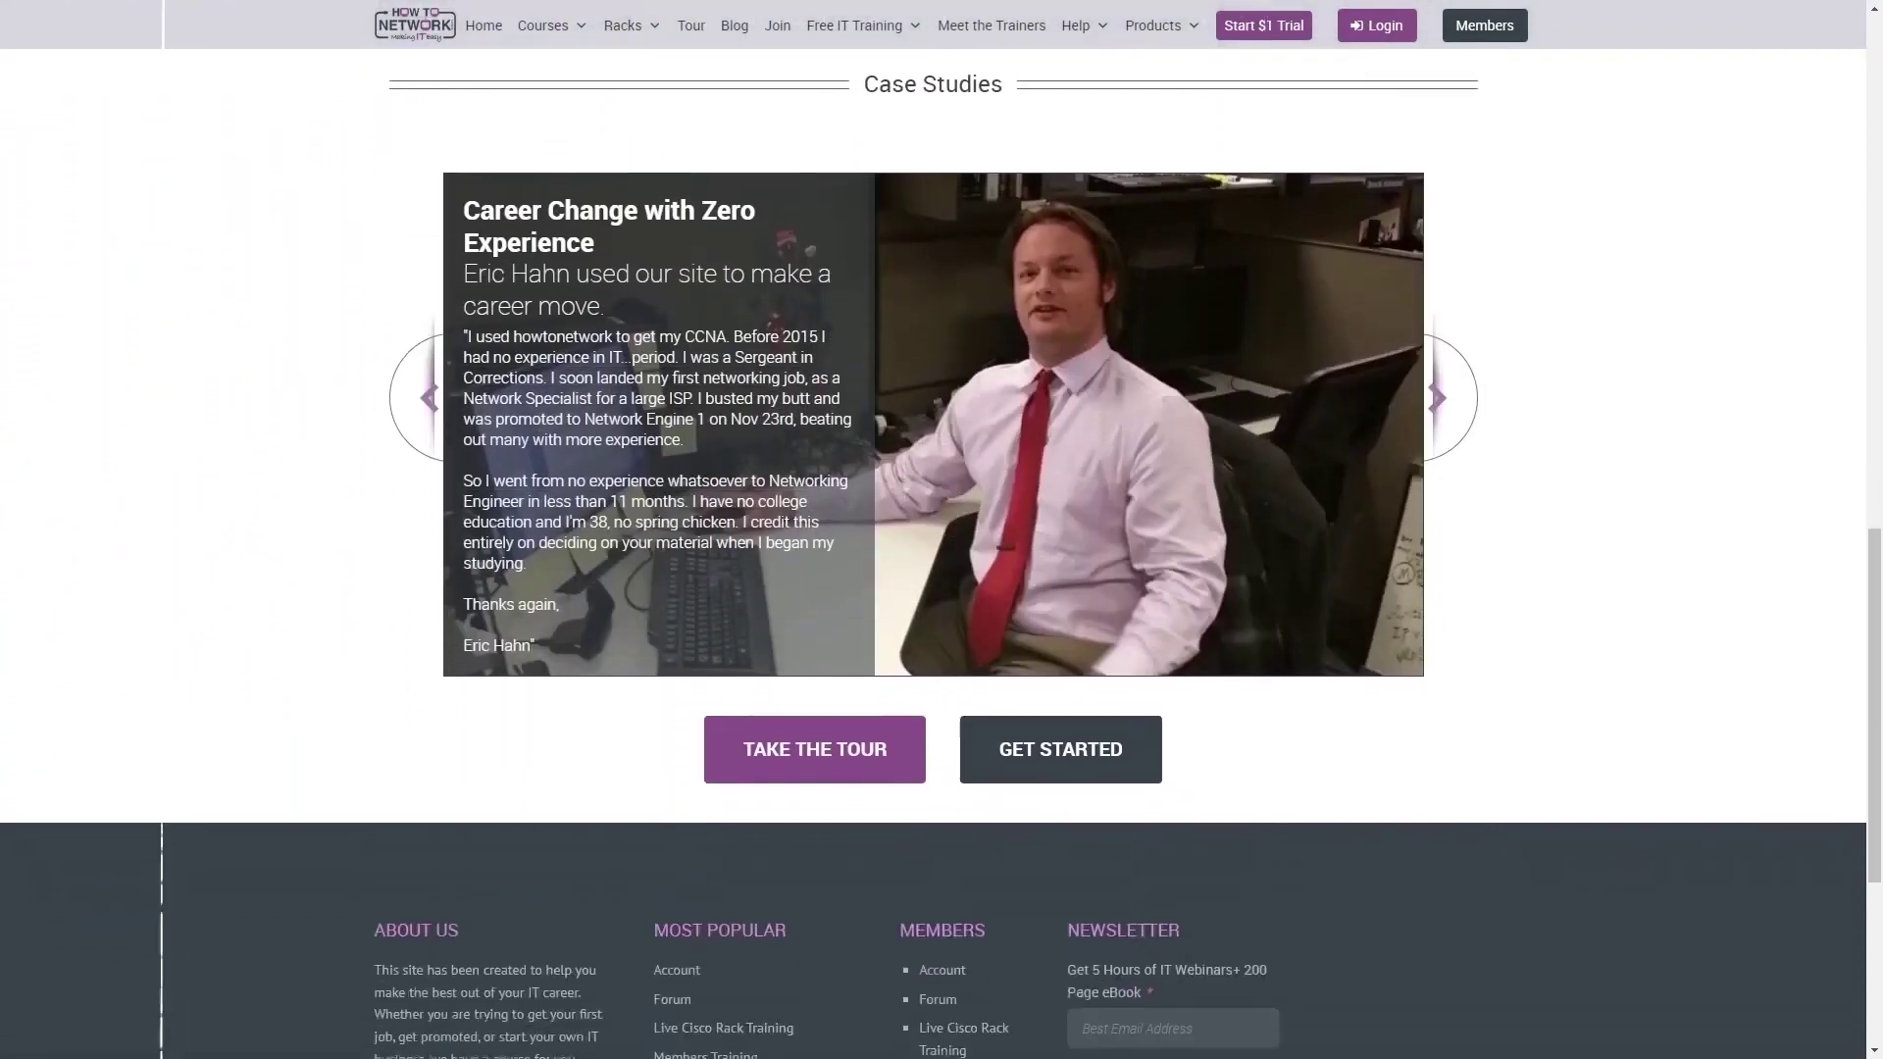
scroll(934, 529, "up", 15)
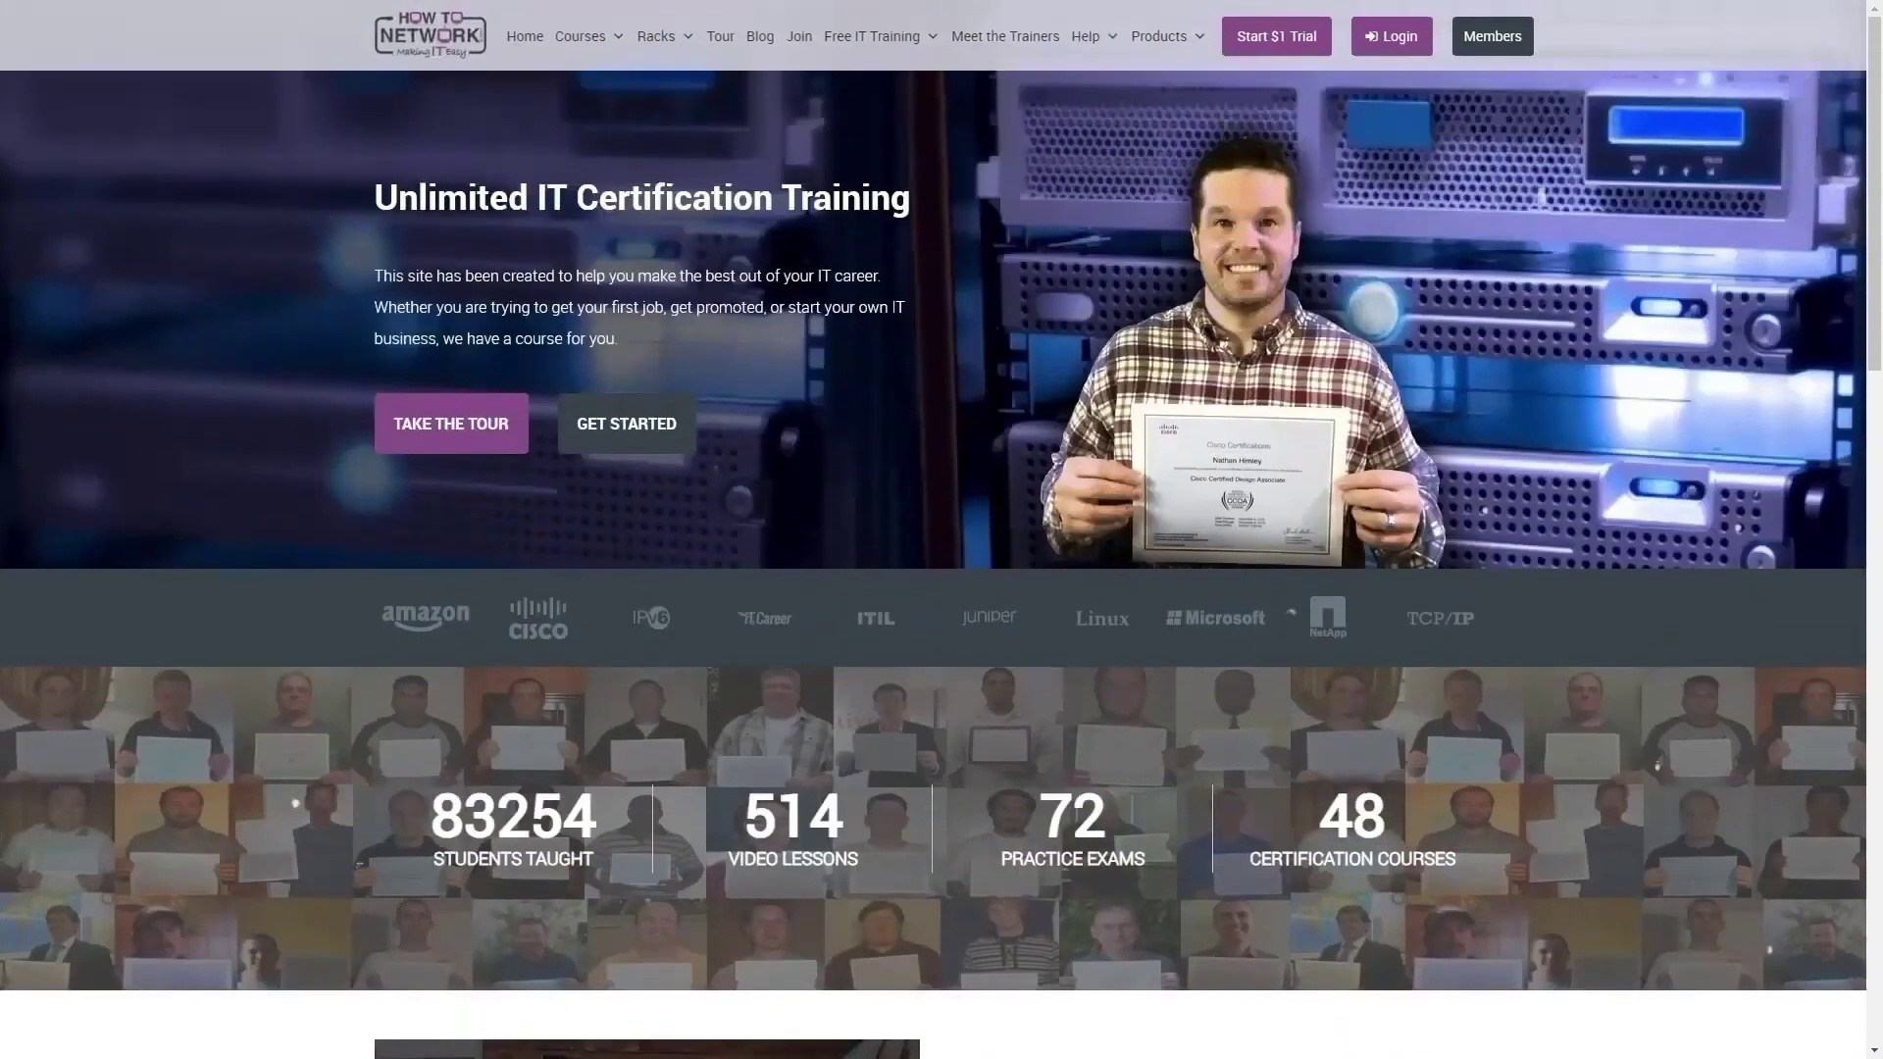
mouse_move(588, 36)
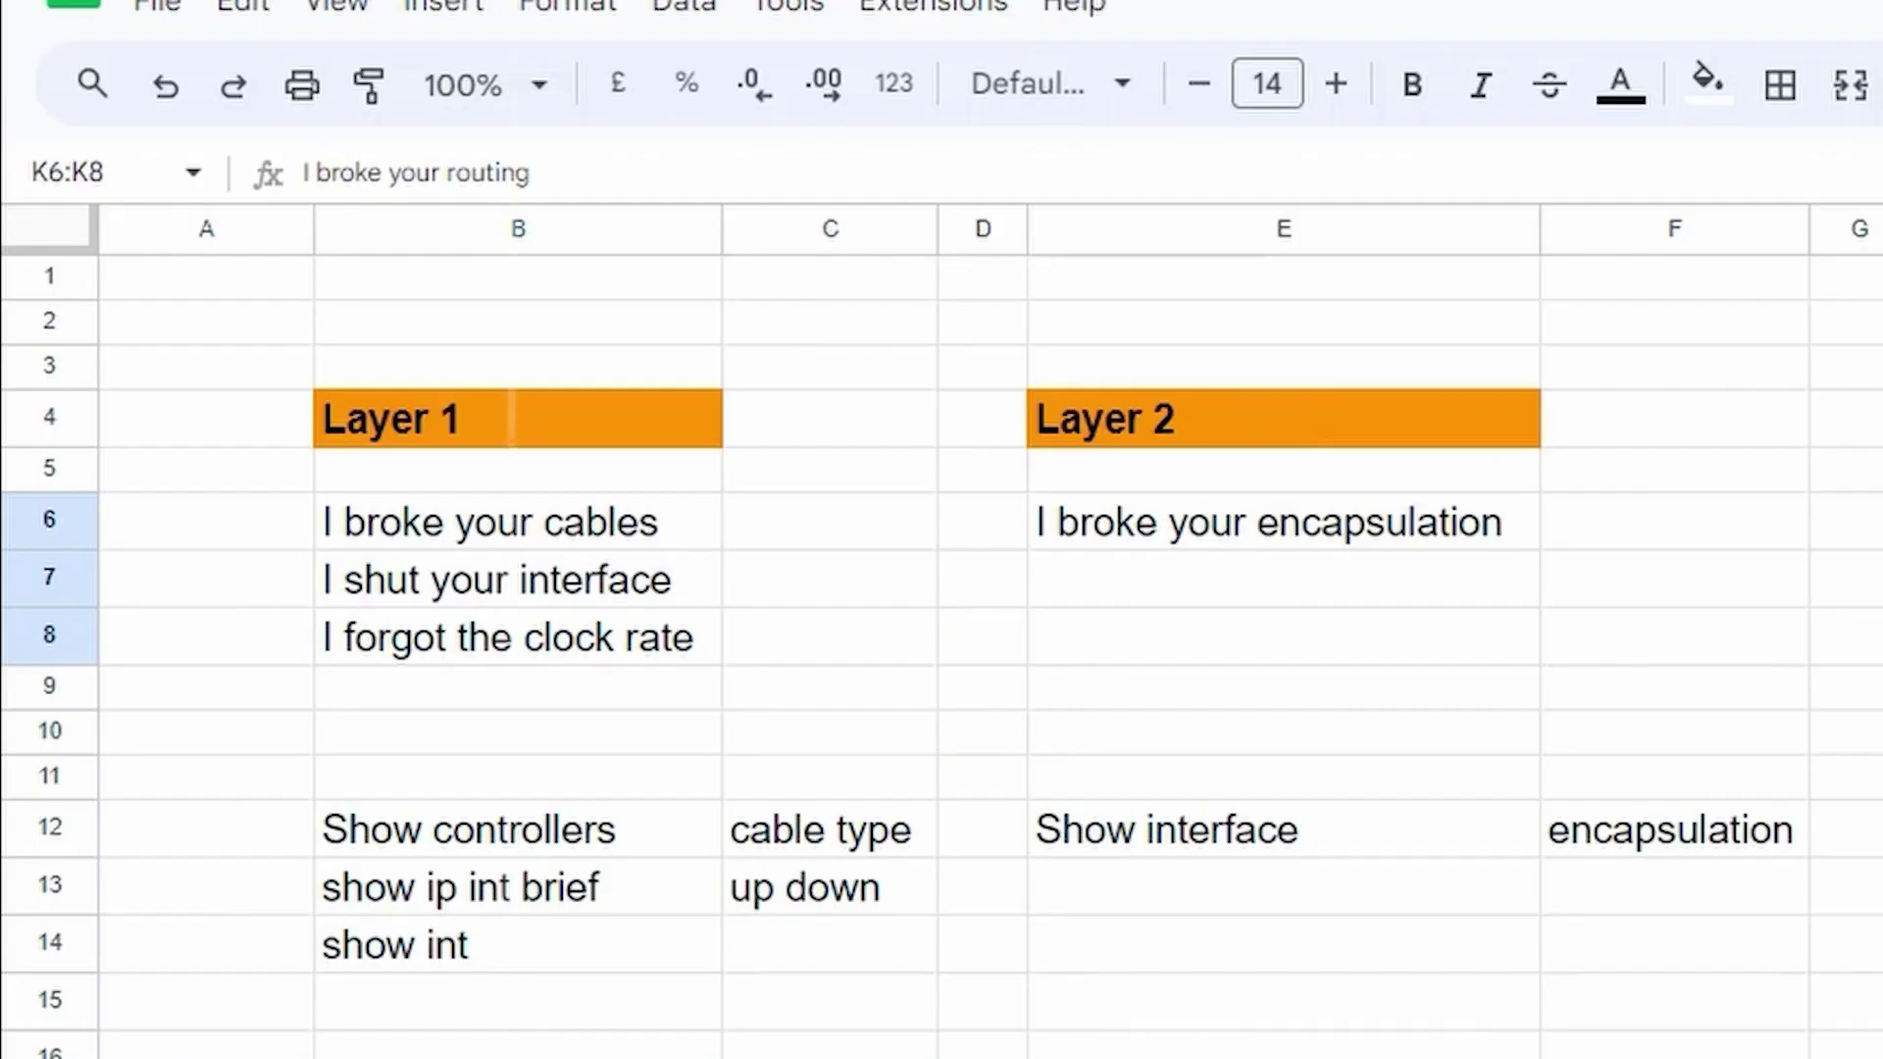
- Examine the diagnostic show commands listed beneath the fault causes for each layer in the troubleshoot spreadsheet
left_click_drag(465, 419, 480, 637)
left_click_drag(1256, 420, 1276, 655)
left_click_drag(918, 420, 950, 710)
left_click_drag(1816, 420, 1819, 642)
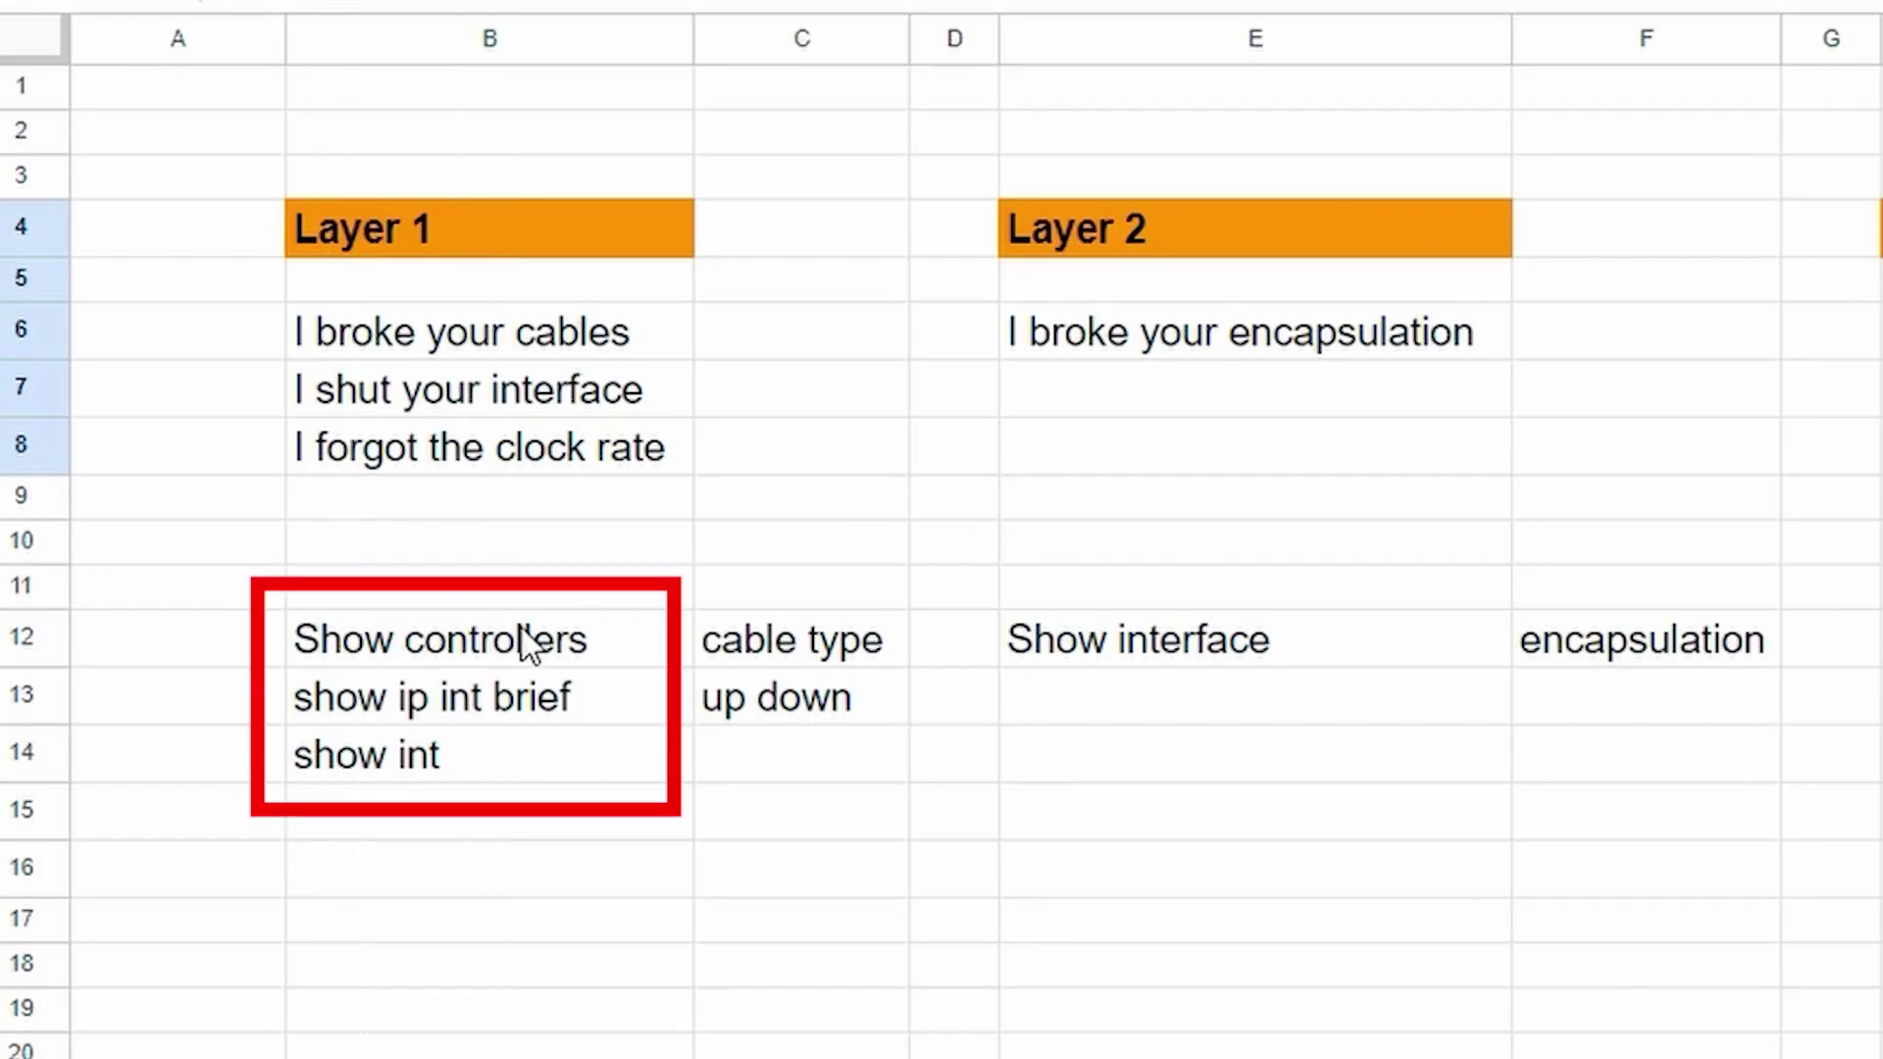
left_click_drag(530, 645, 420, 749)
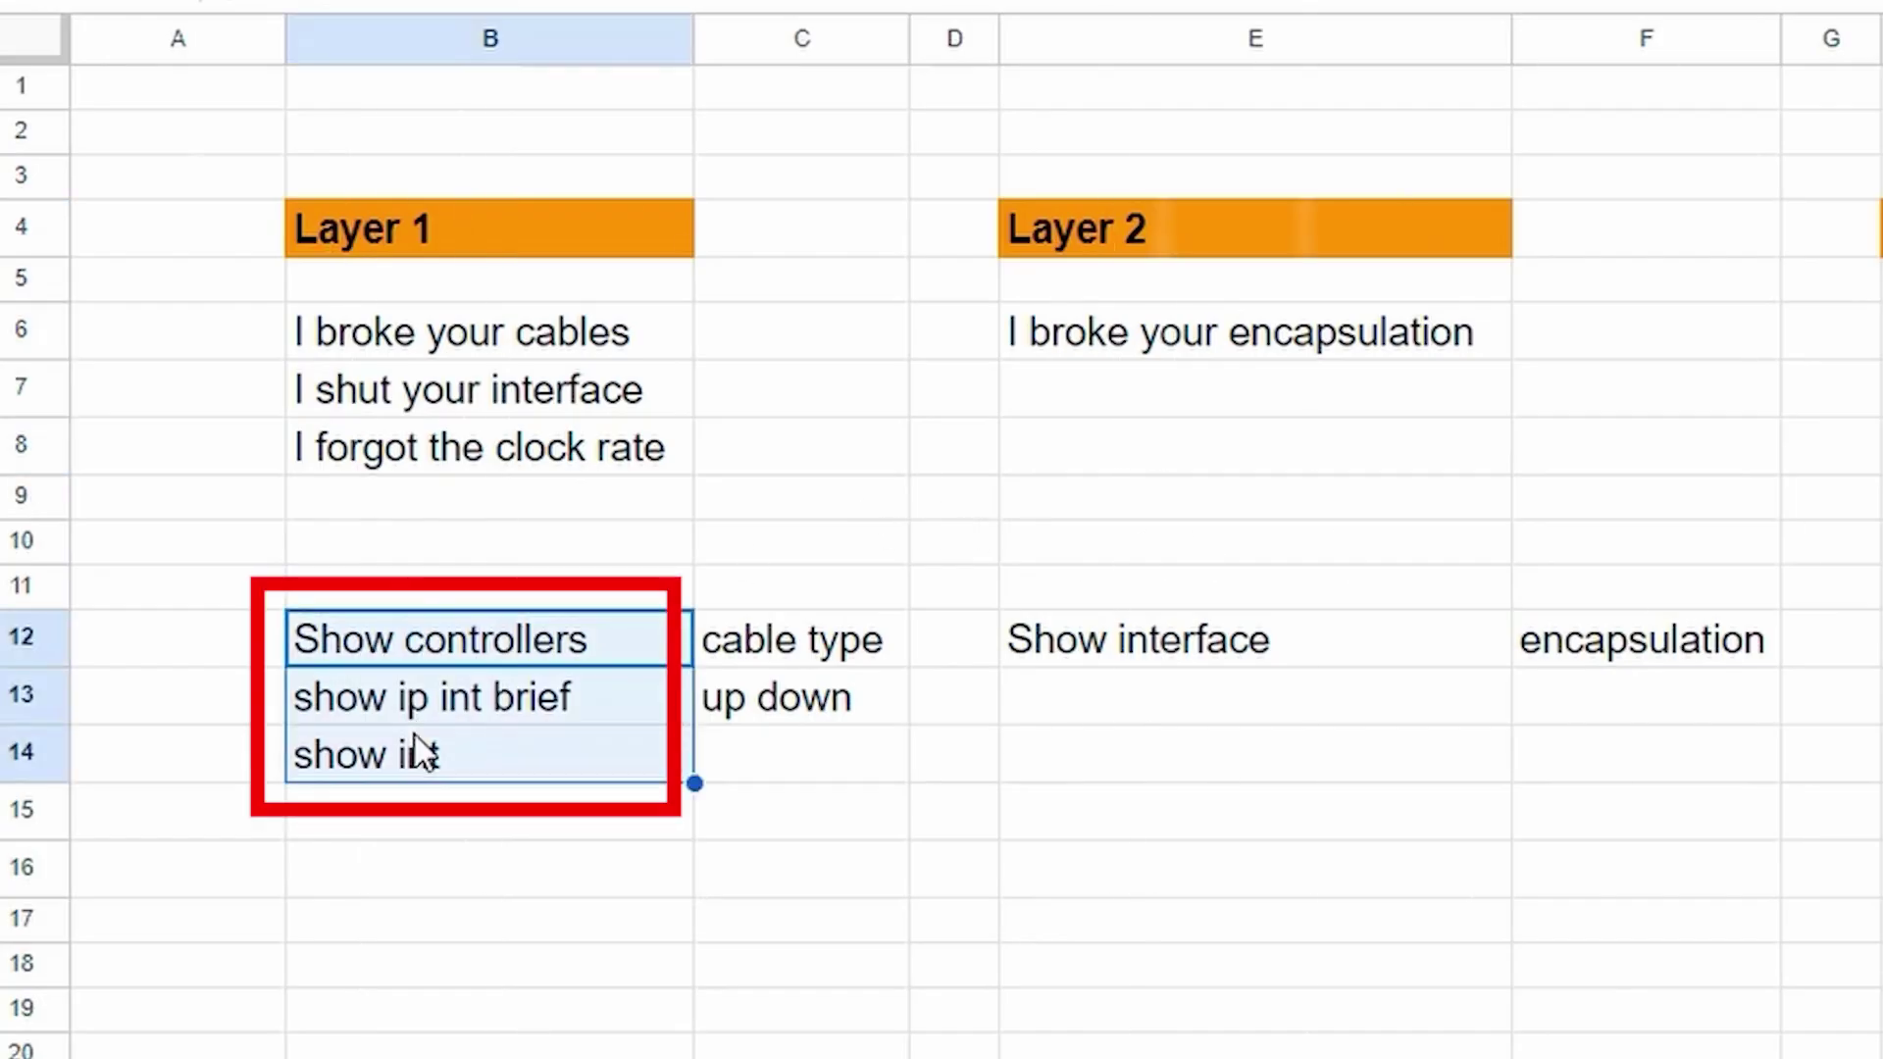
left_click(421, 750)
left_click(451, 661)
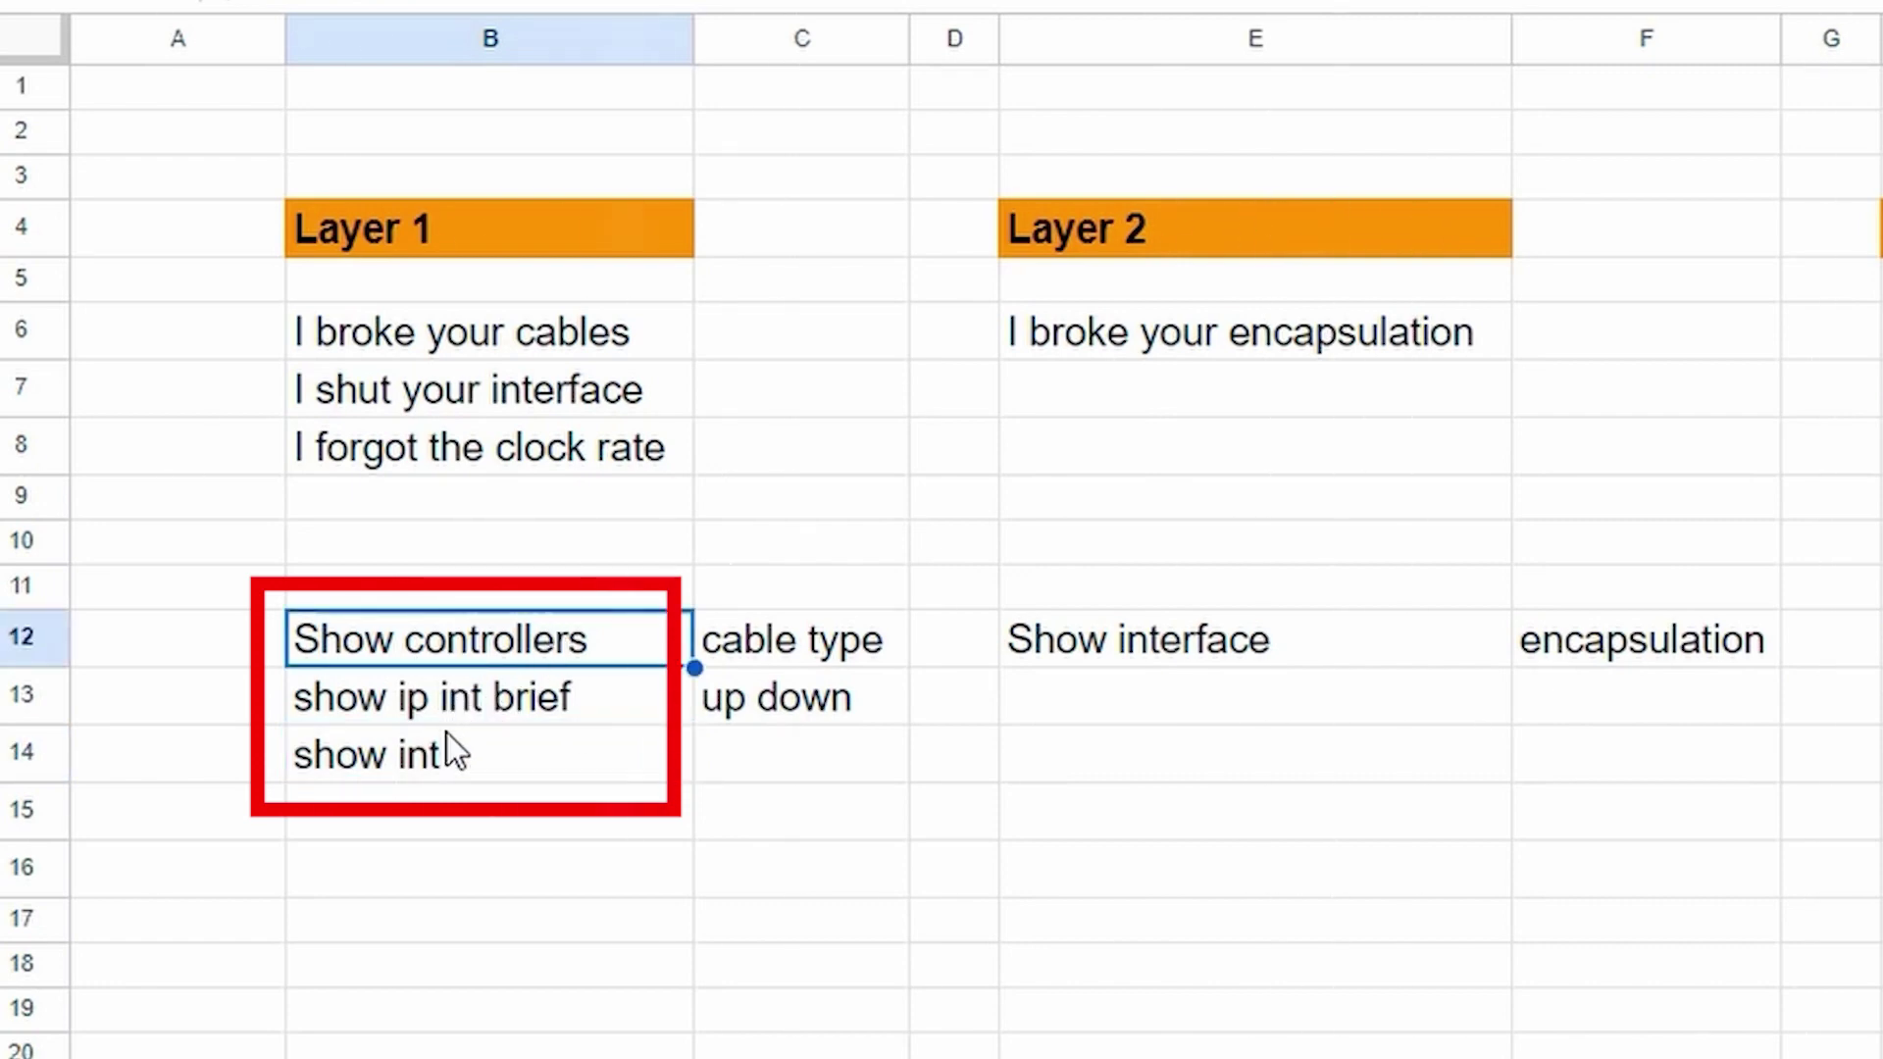
key("Down")
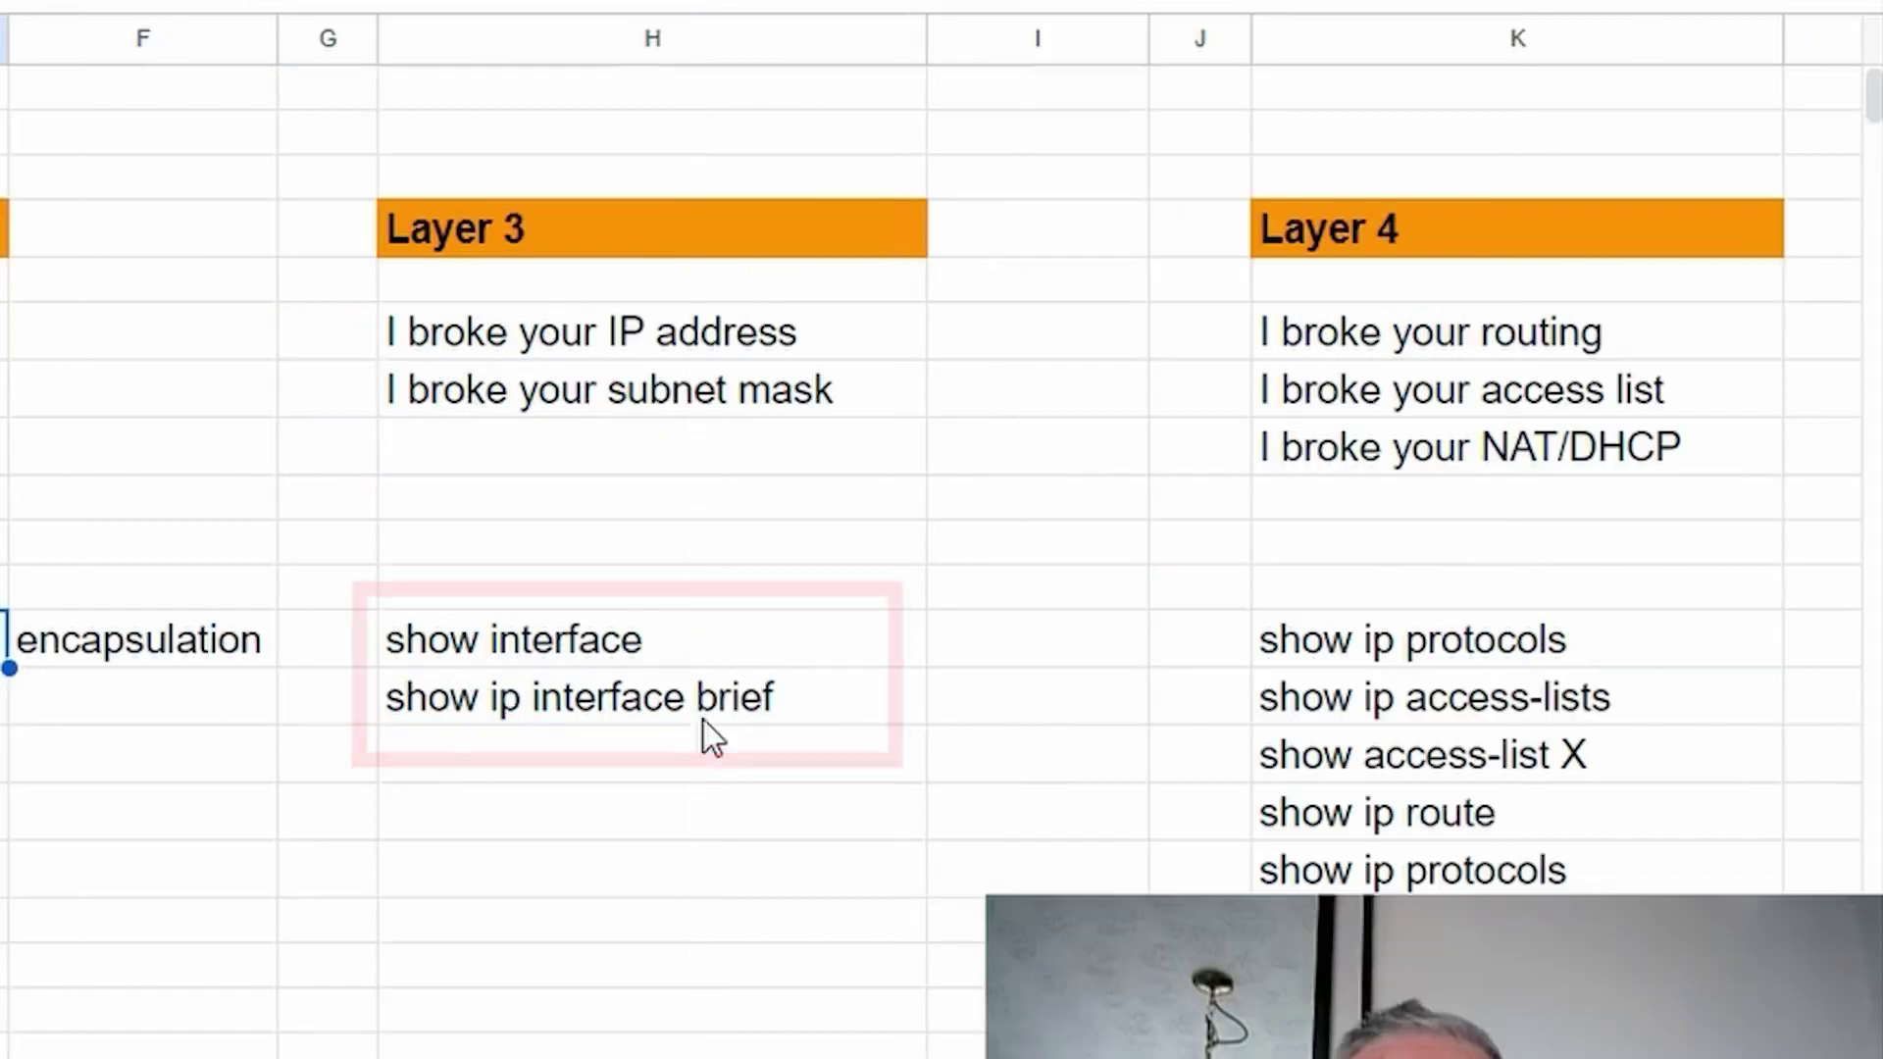
left_click_drag(647, 753, 727, 622)
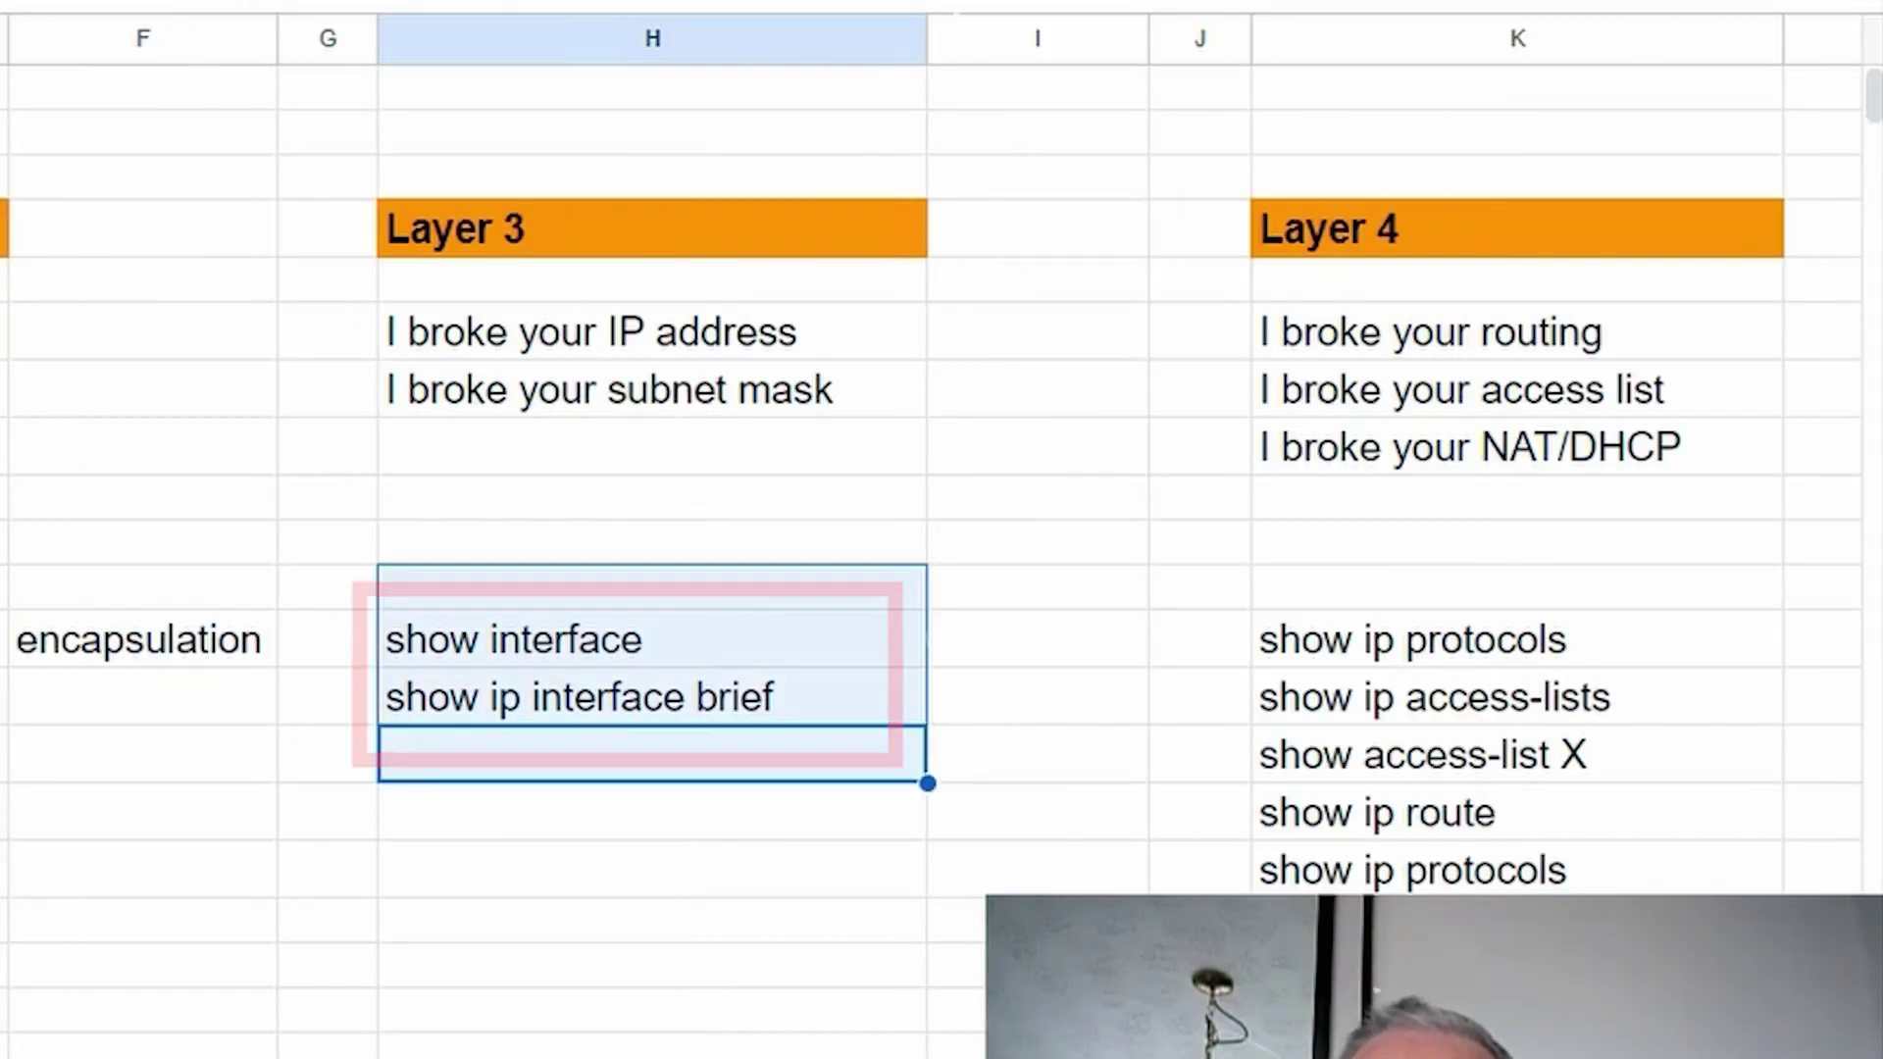
left_click(1526, 649)
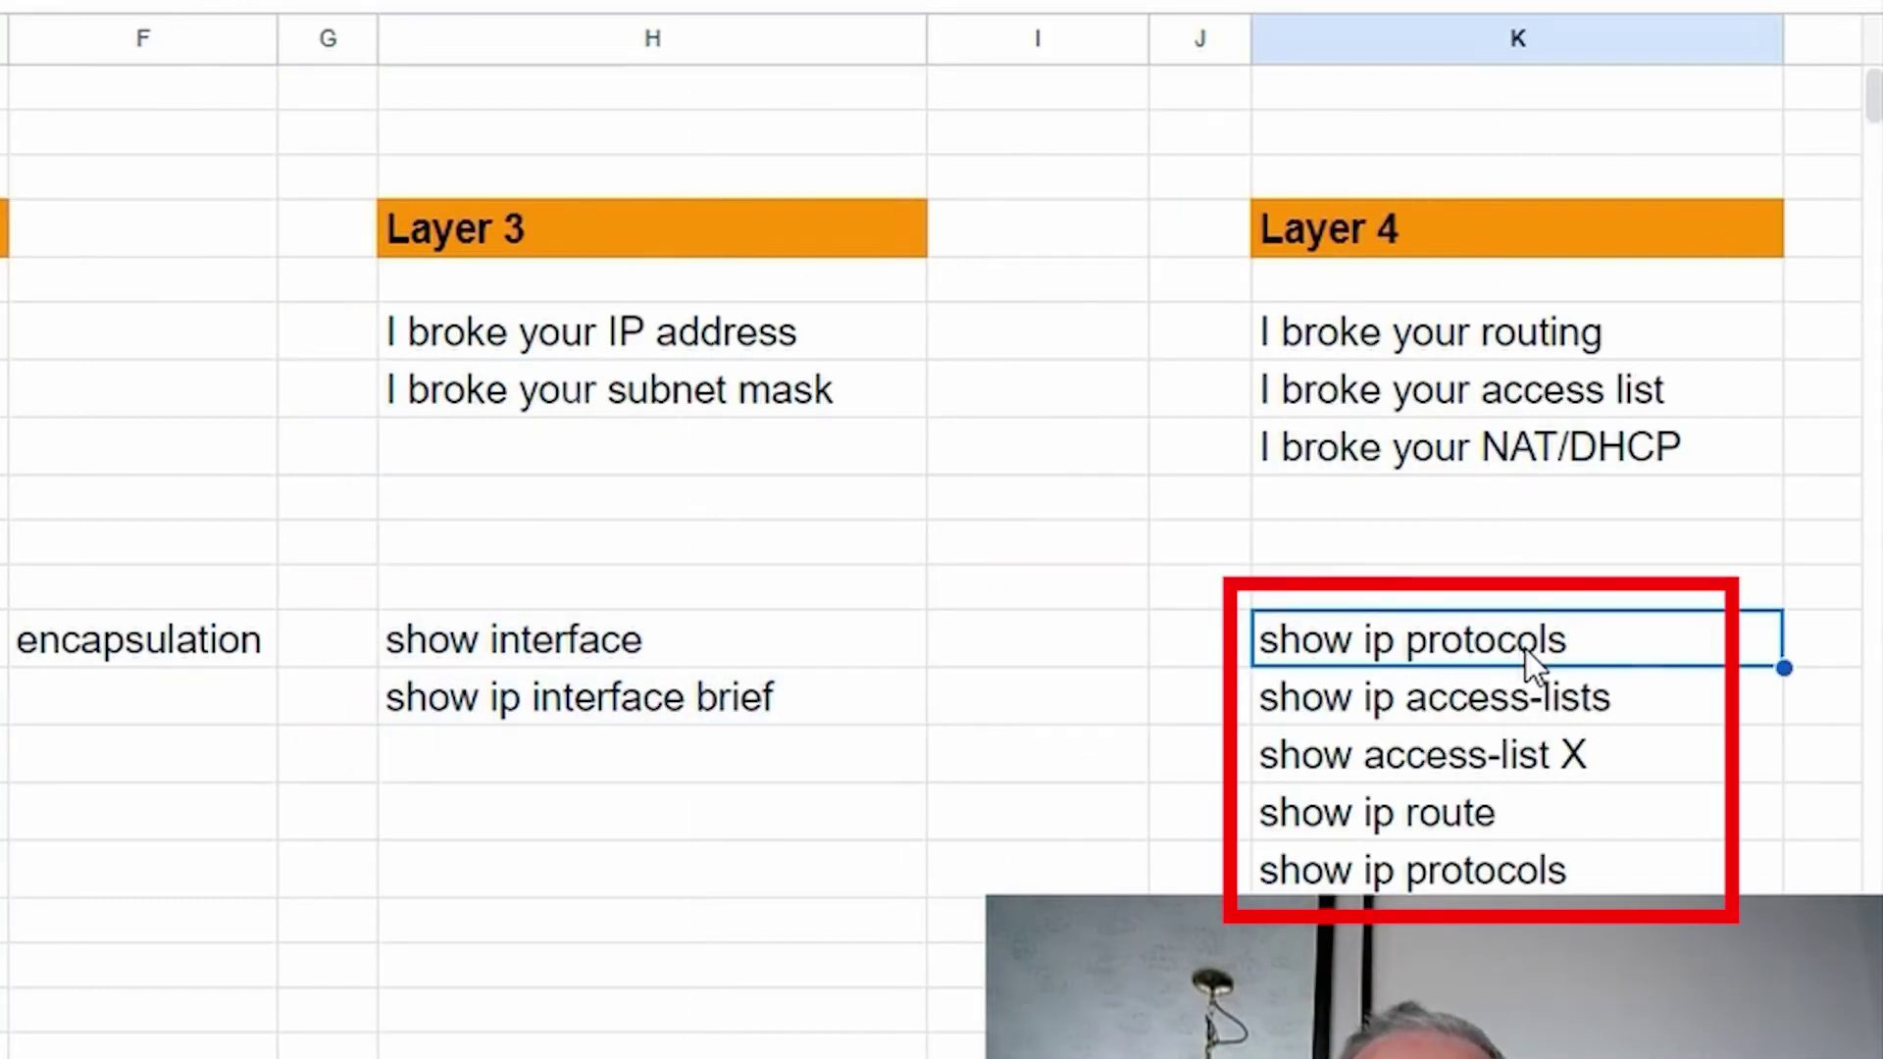
left_click(1538, 709)
left_click(1497, 820)
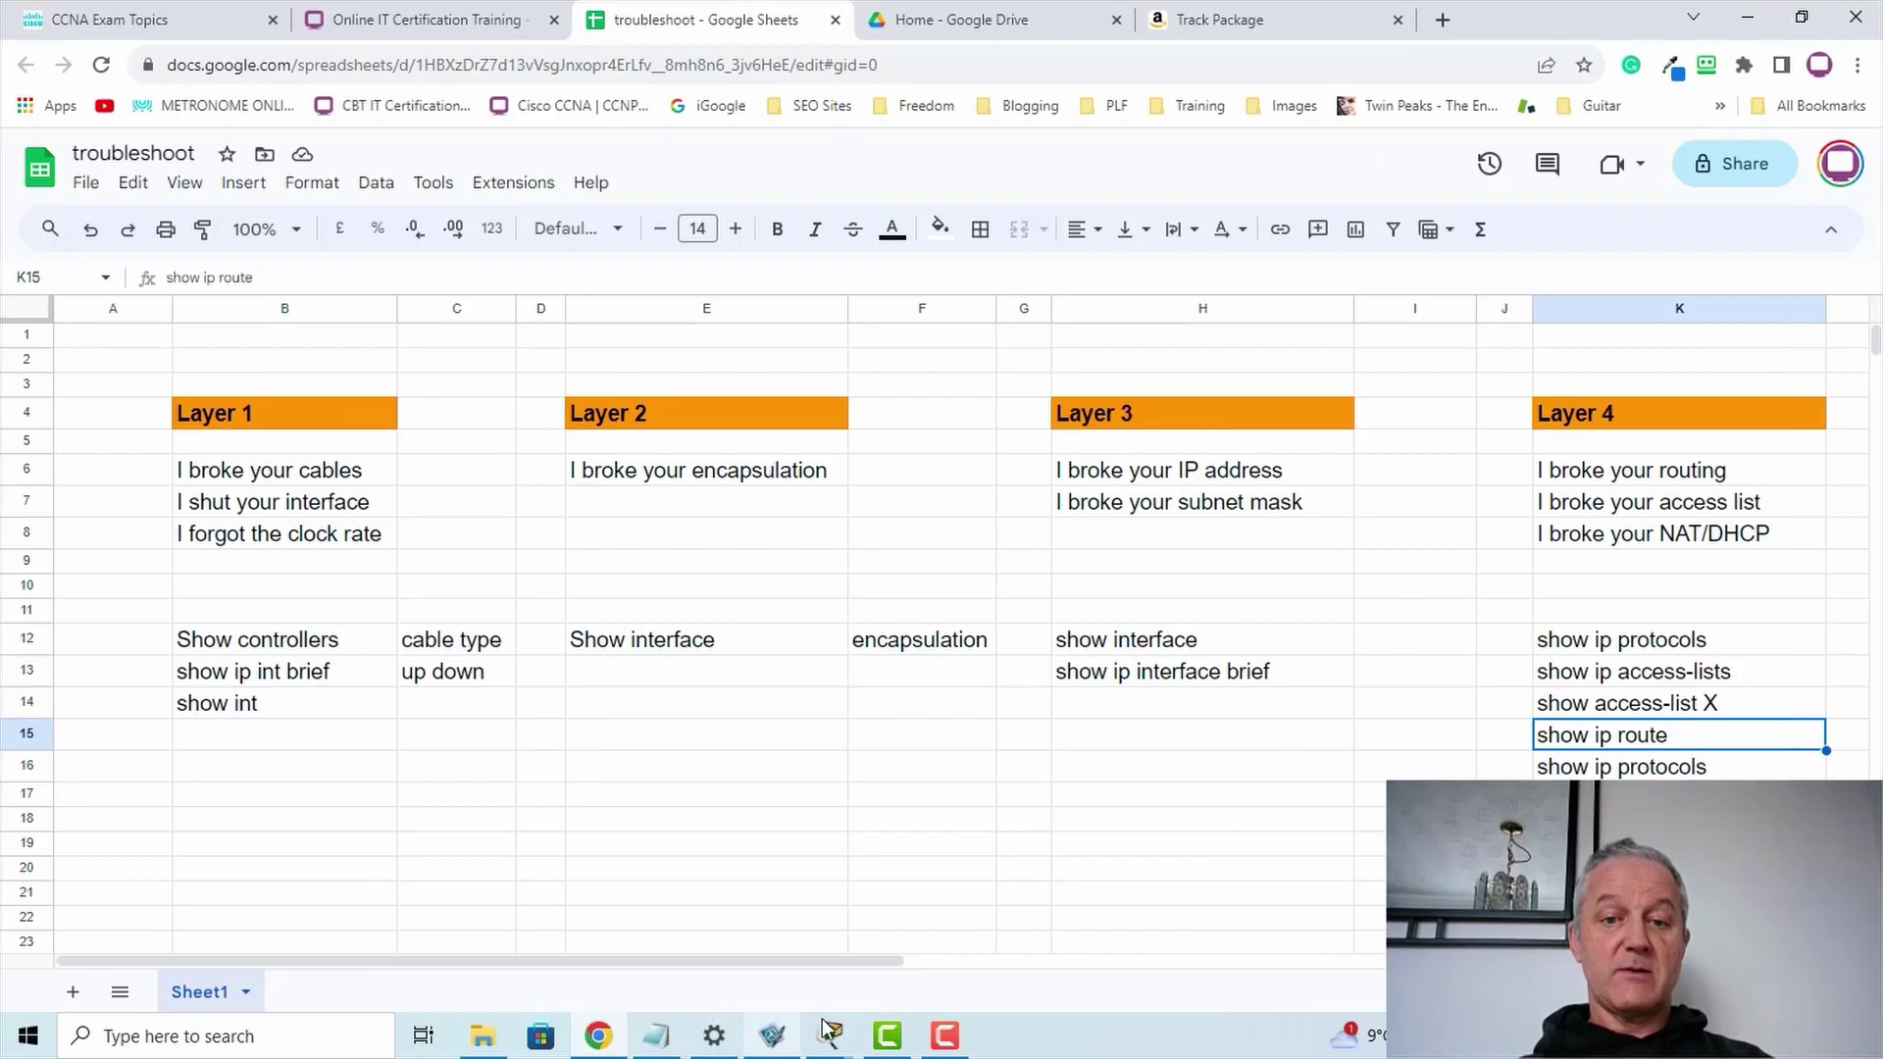
- Switch to the broken.pkt network in Cisco Packet Tracer and ping 172.16.0.2 from PC0's command prompt
left_click(829, 1035)
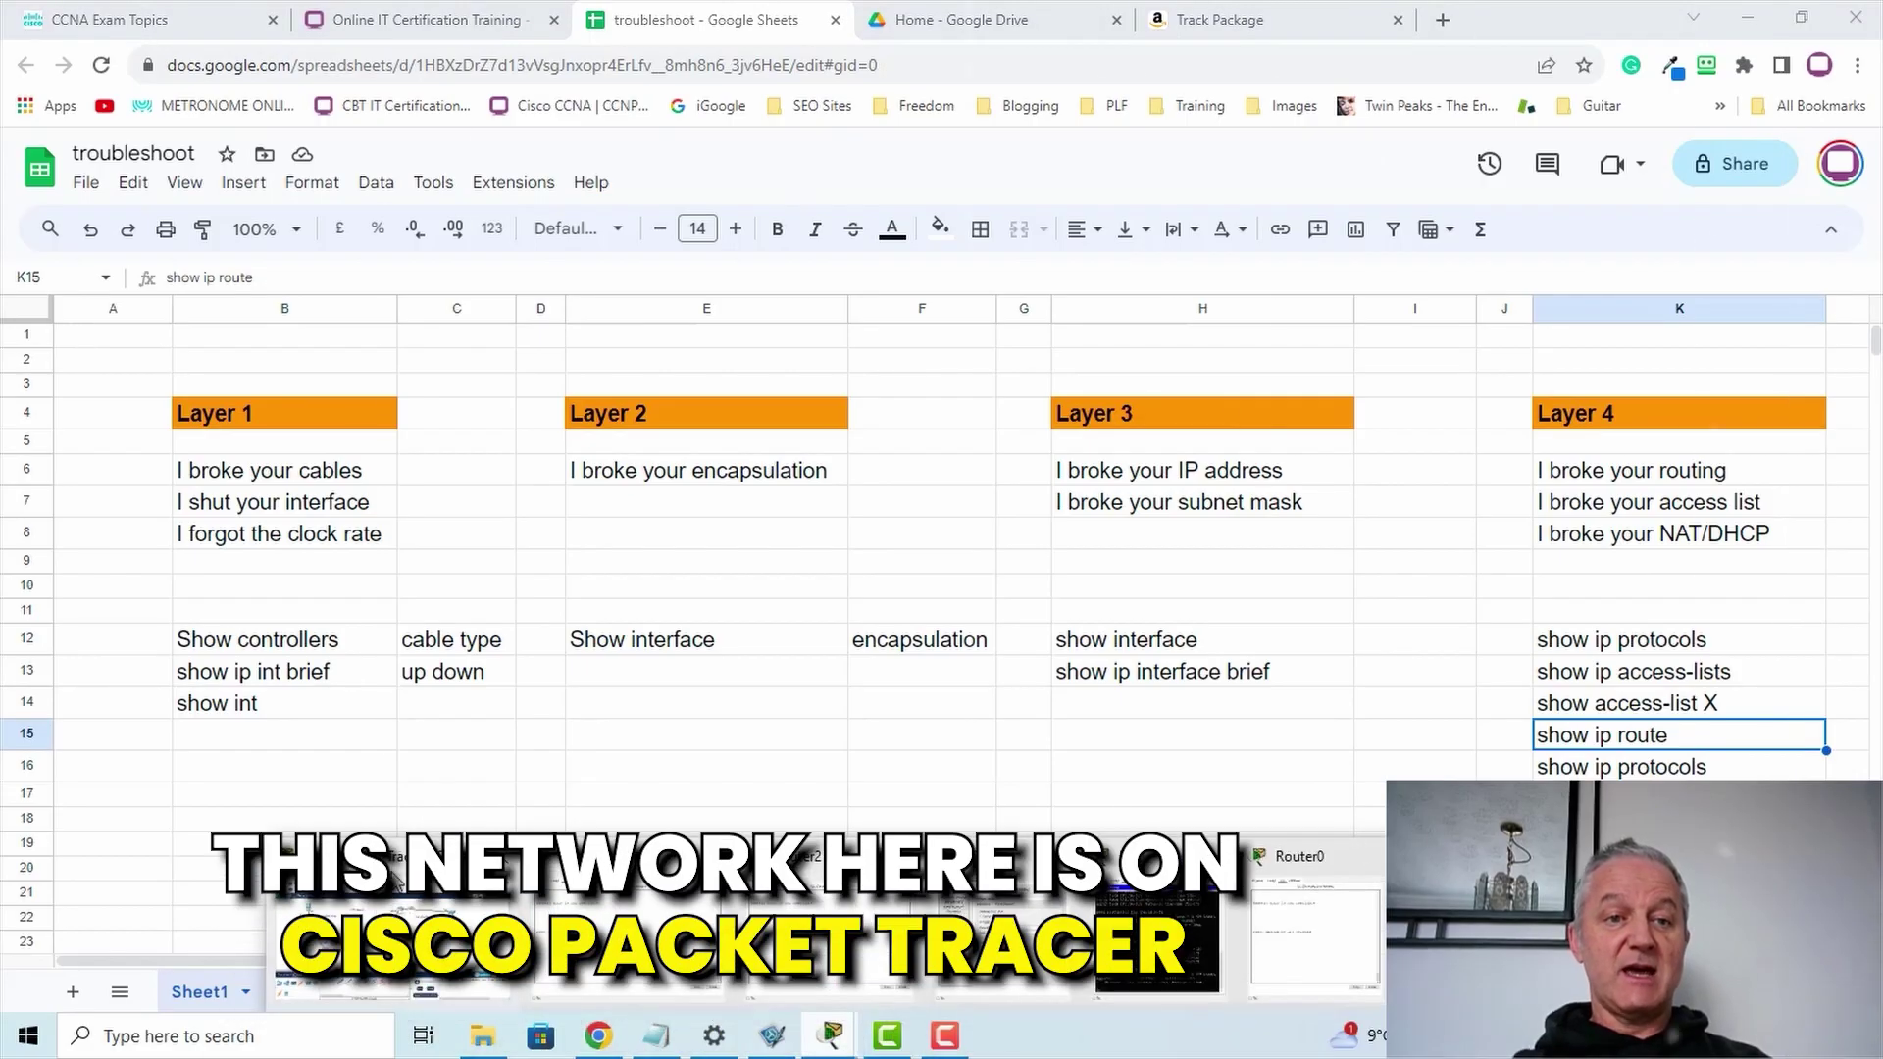
left_click(397, 884)
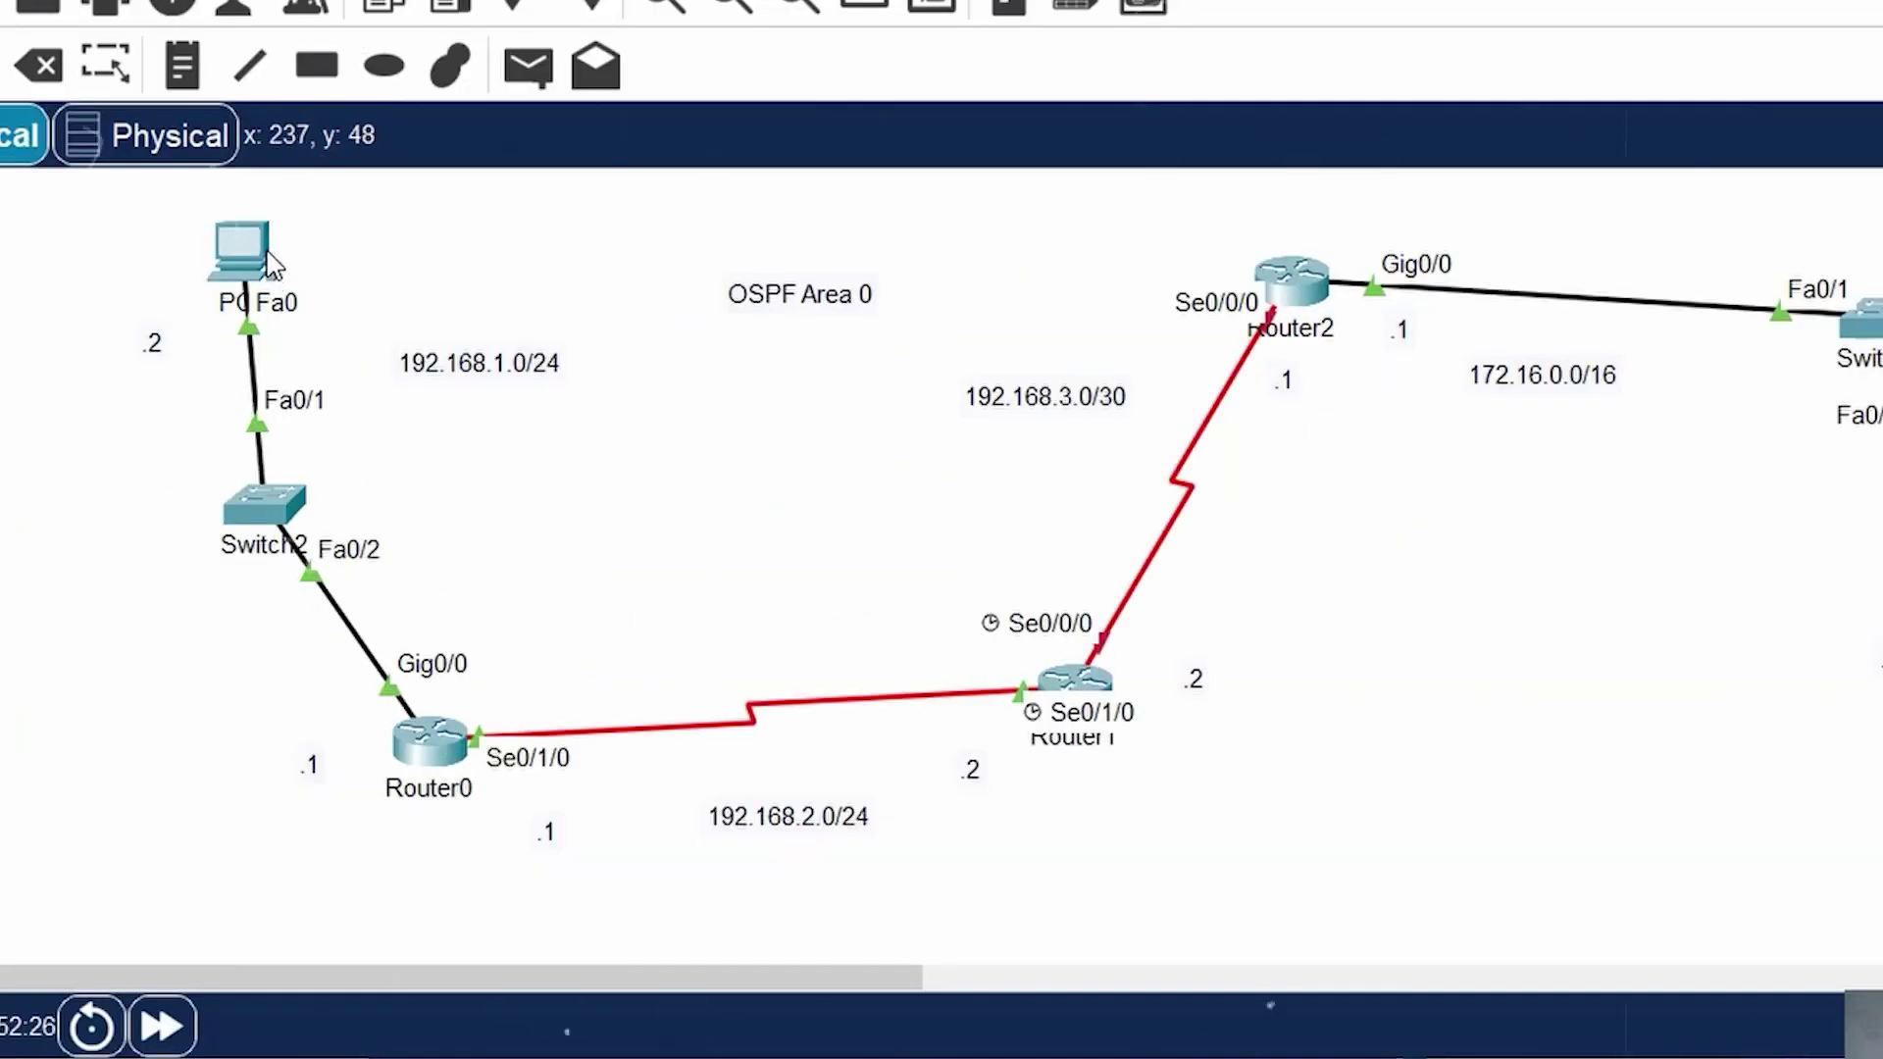
mouse_move(253, 251)
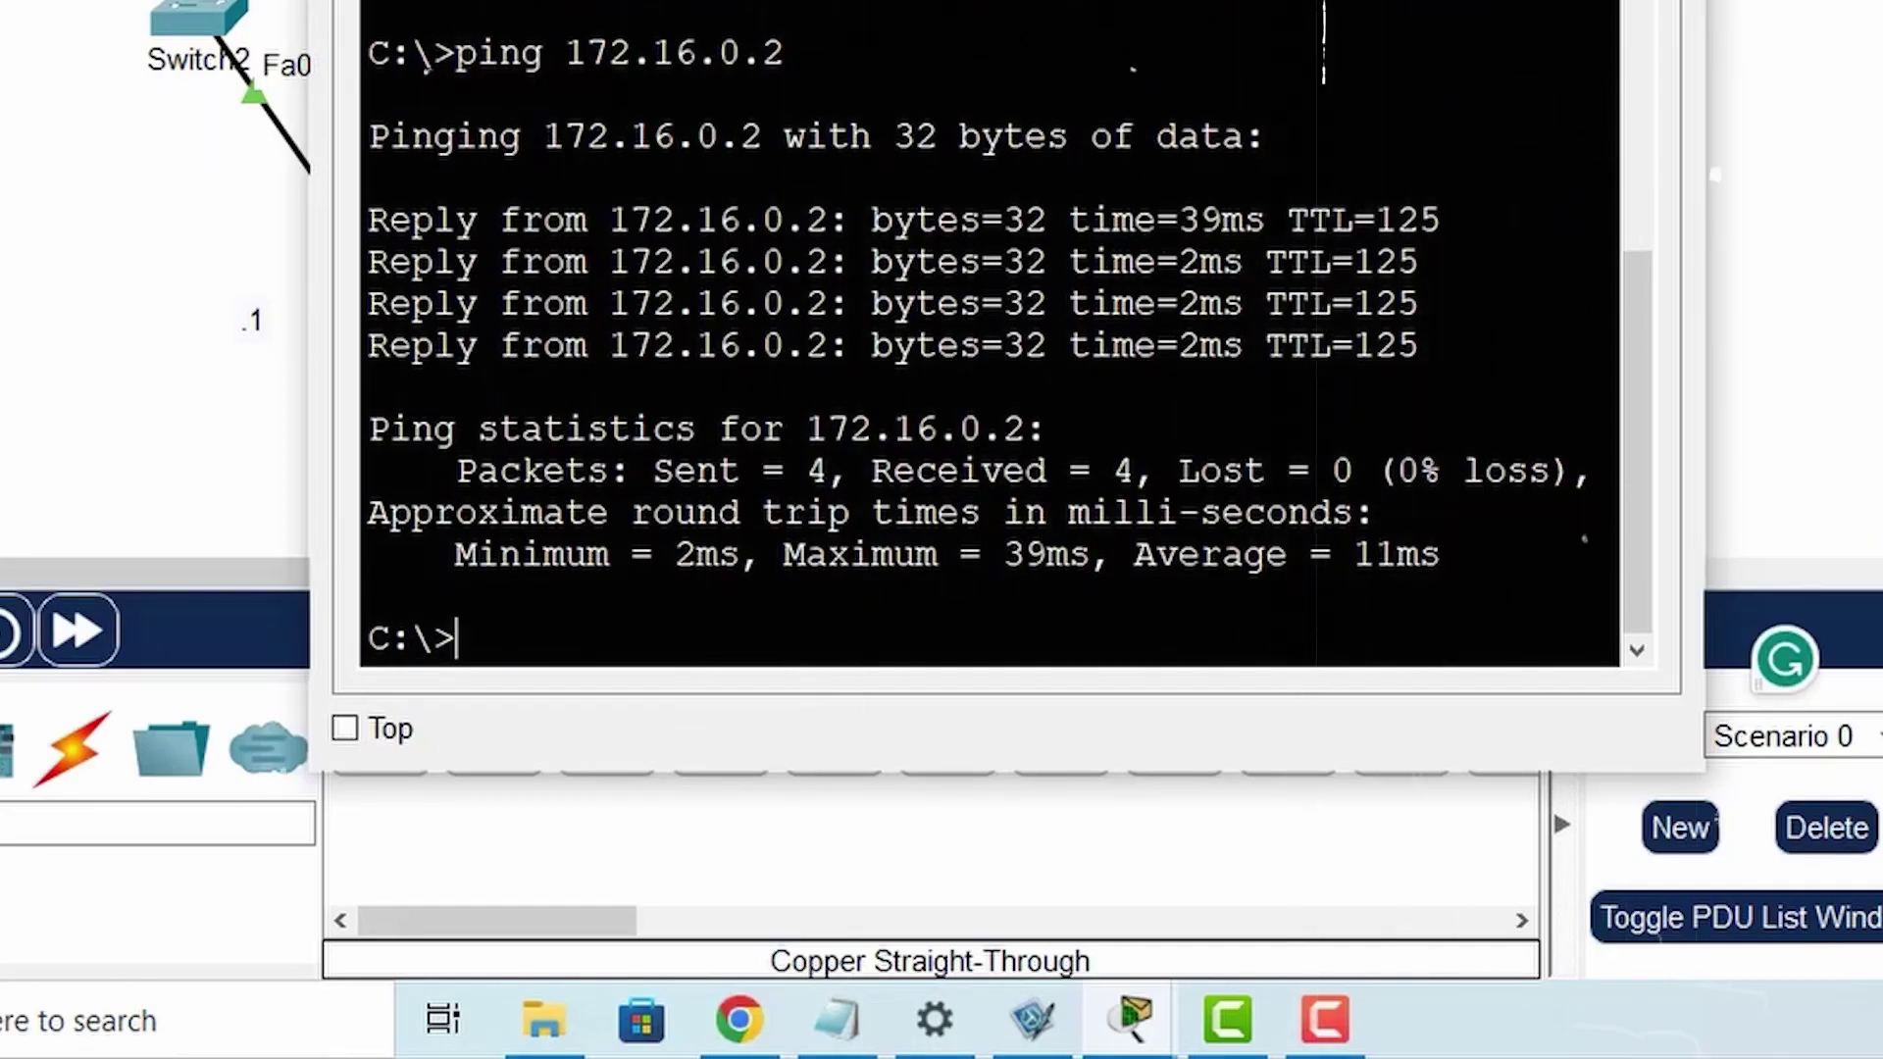
key("Up")
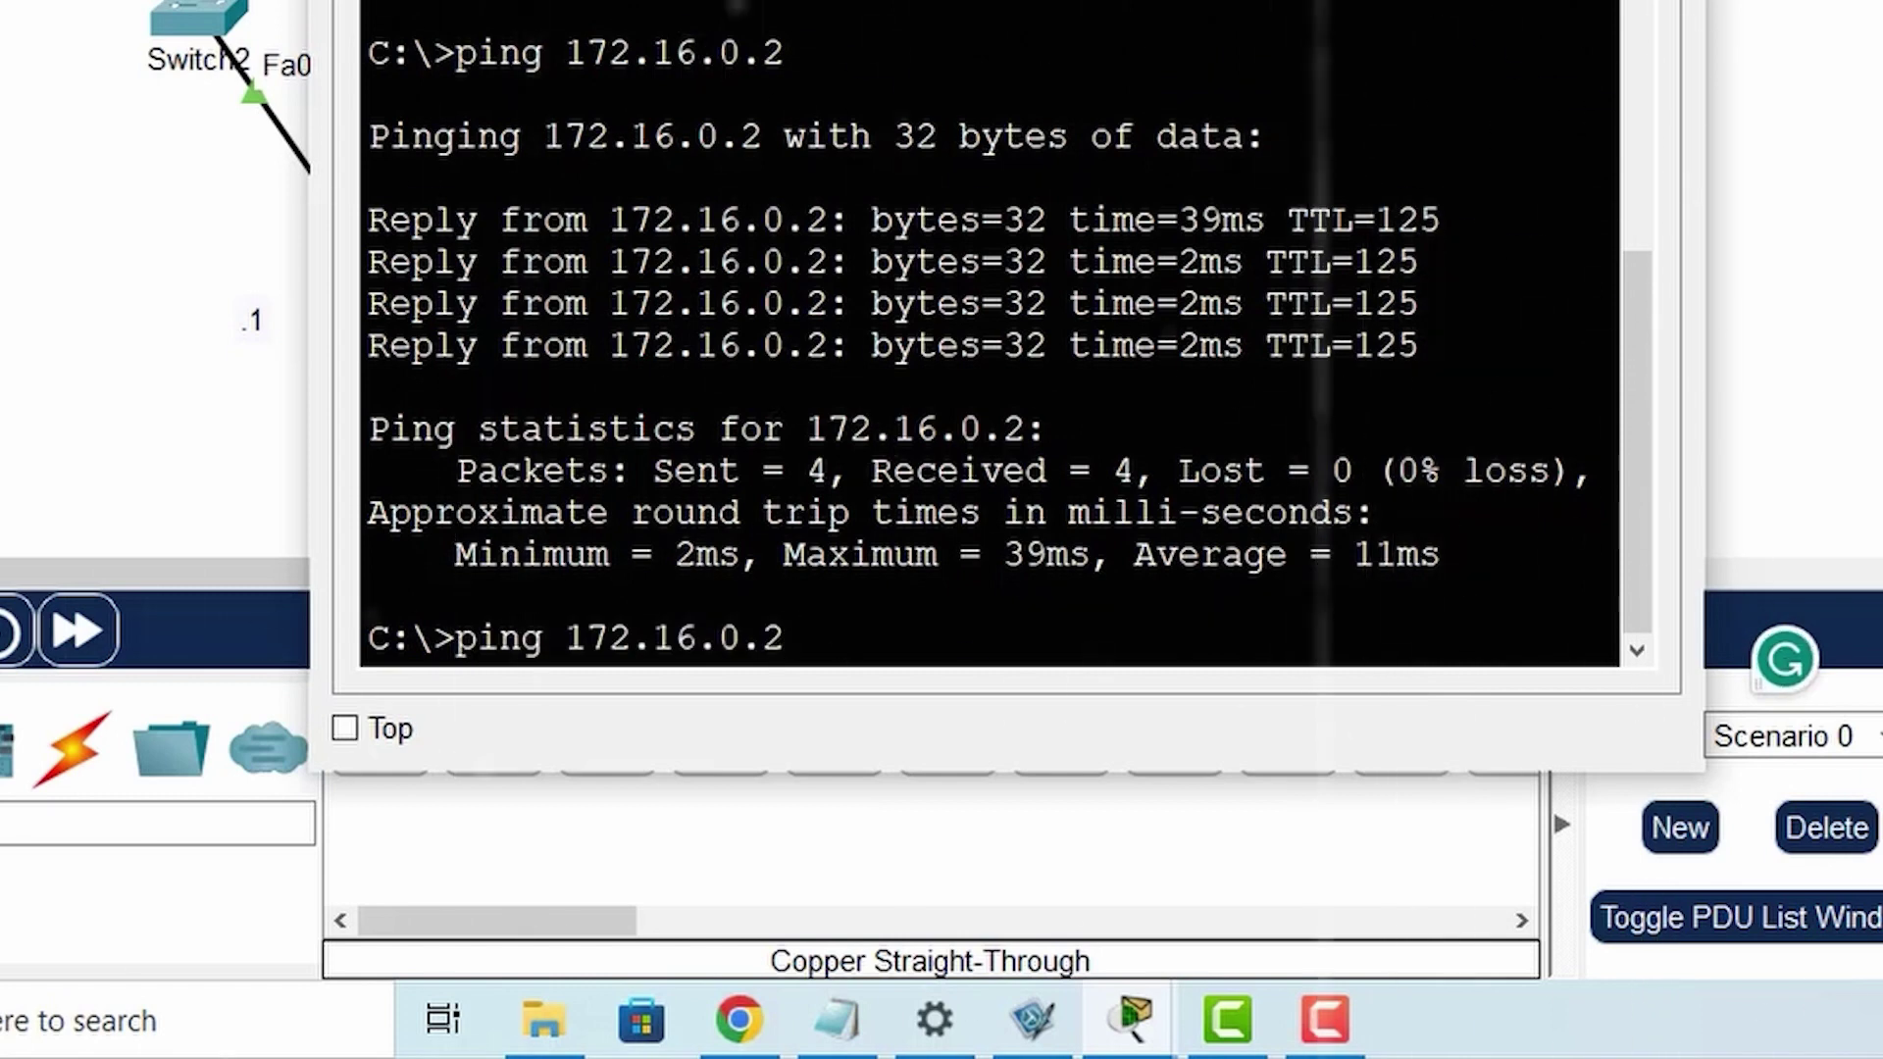
key("Return")
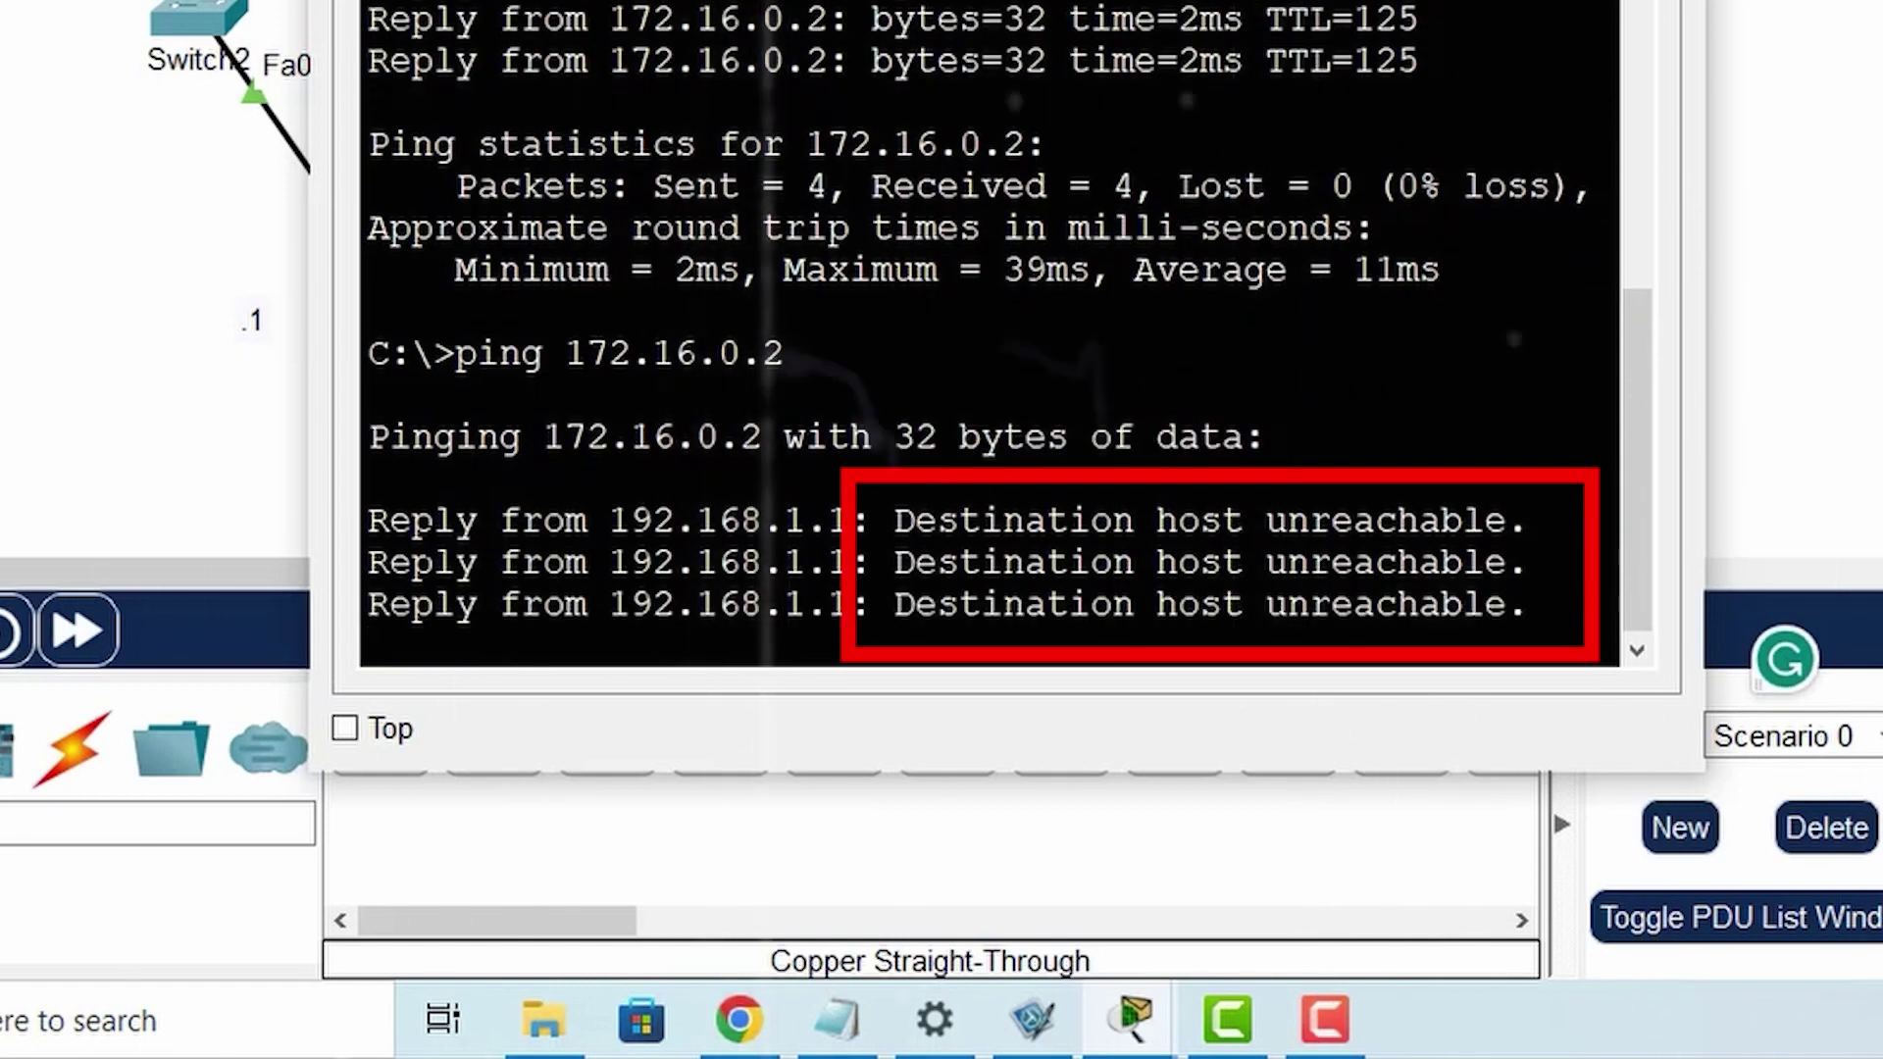
left_click_drag(412, 521, 1353, 396)
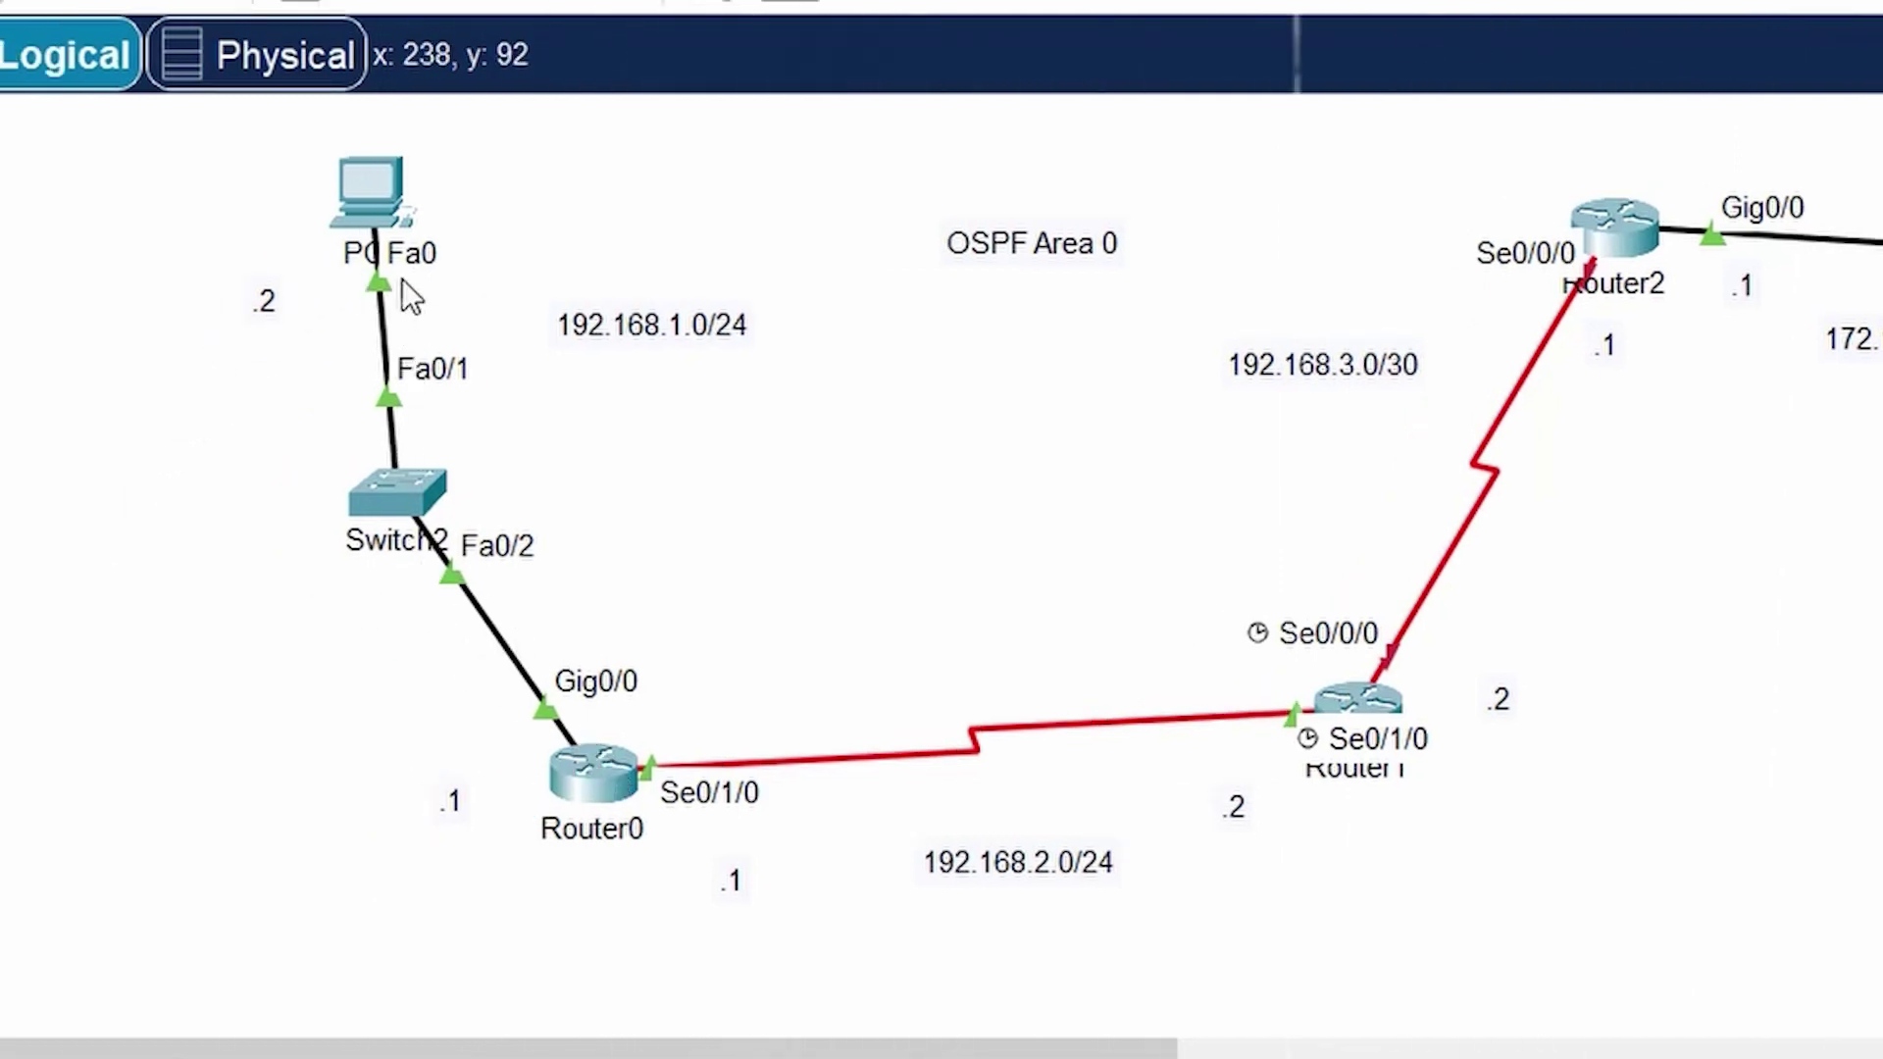
- Check PC0's default gateway and its FastEthernet0 IPv4 address and subnet mask, then return to the network topology
left_click(356, 181)
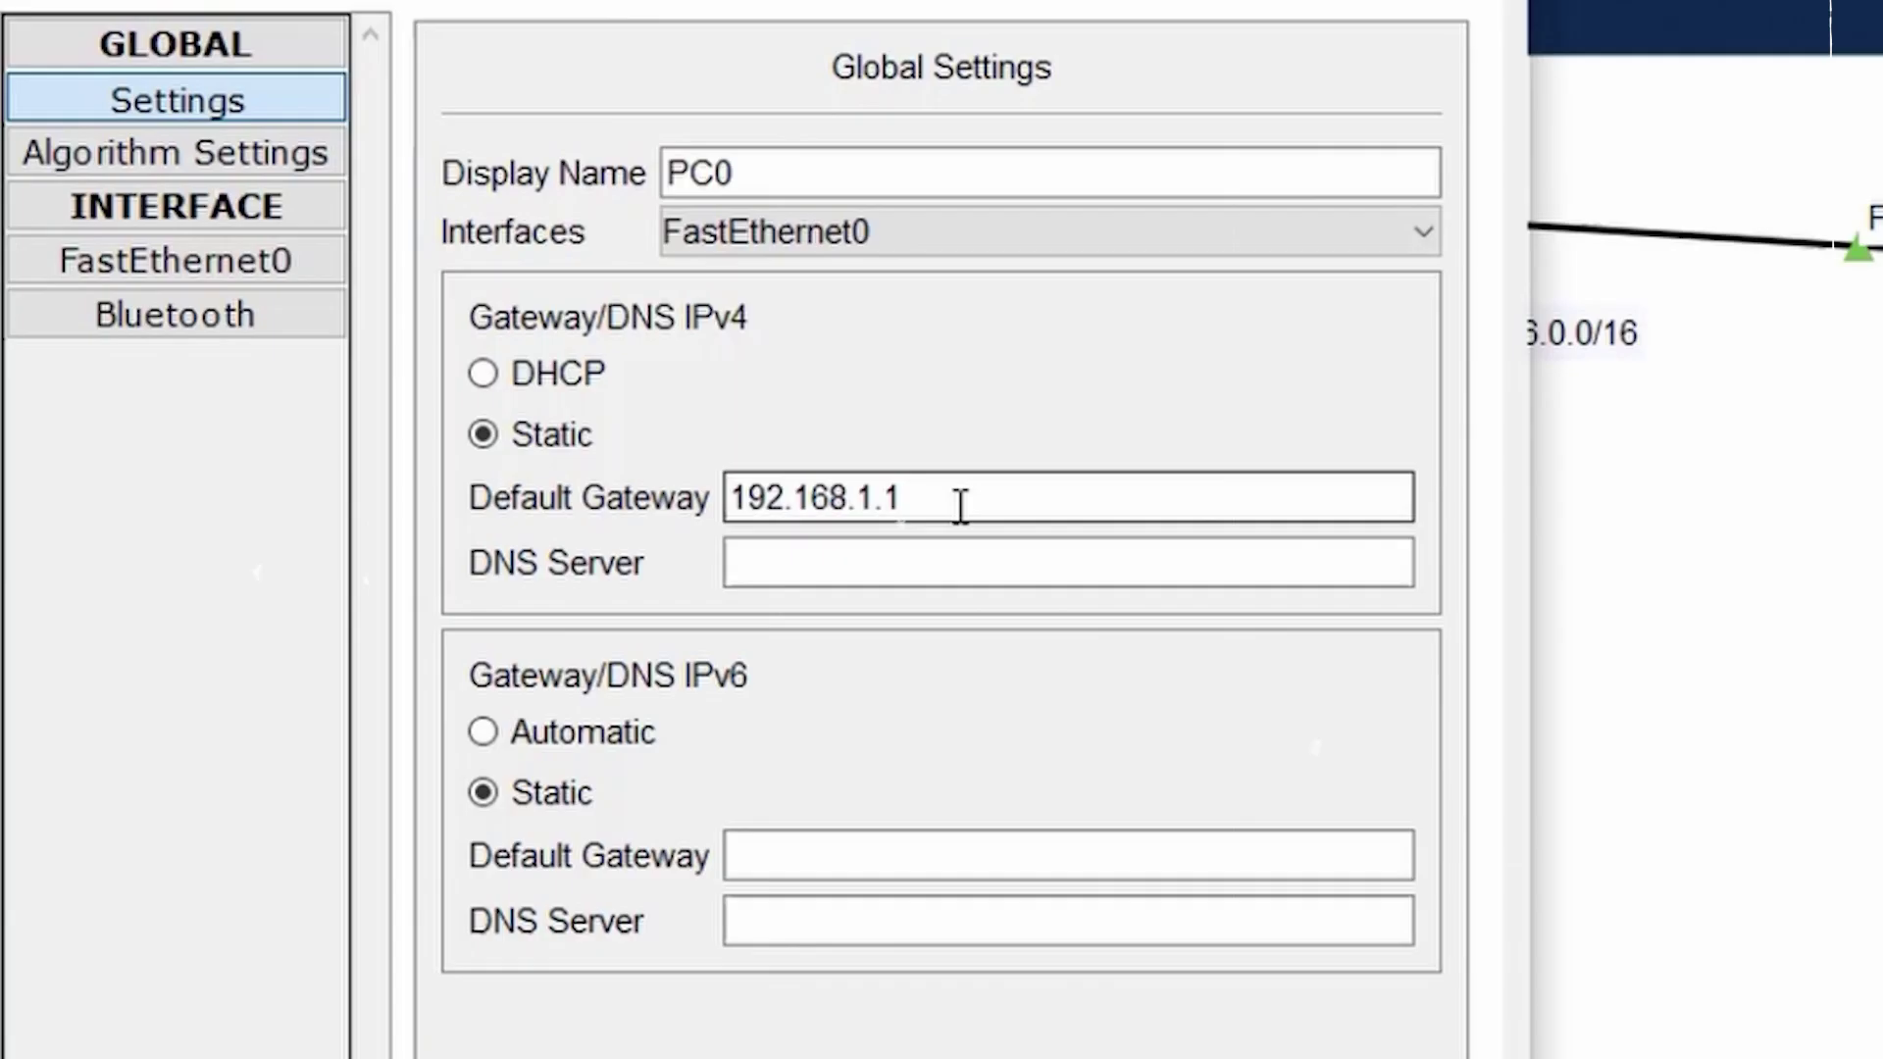
left_click_drag(1053, 471, 967, 474)
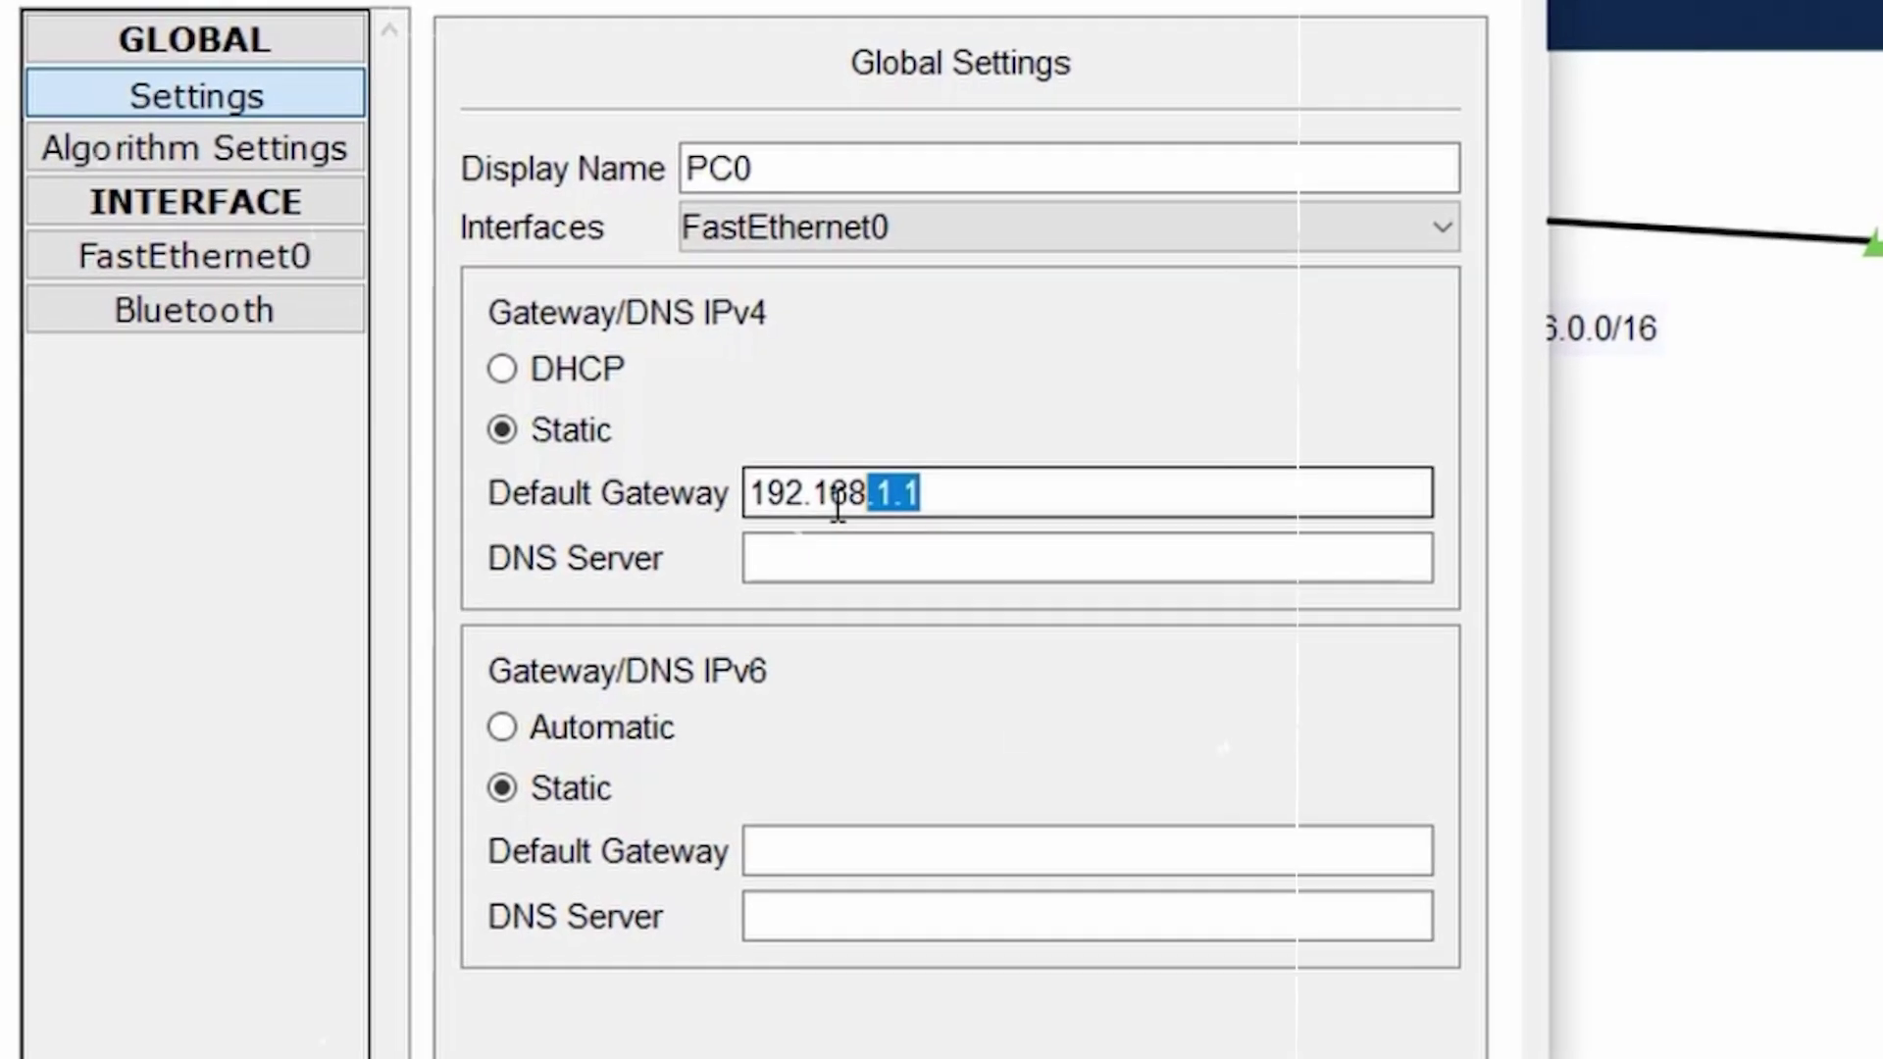
left_click_drag(838, 507, 757, 498)
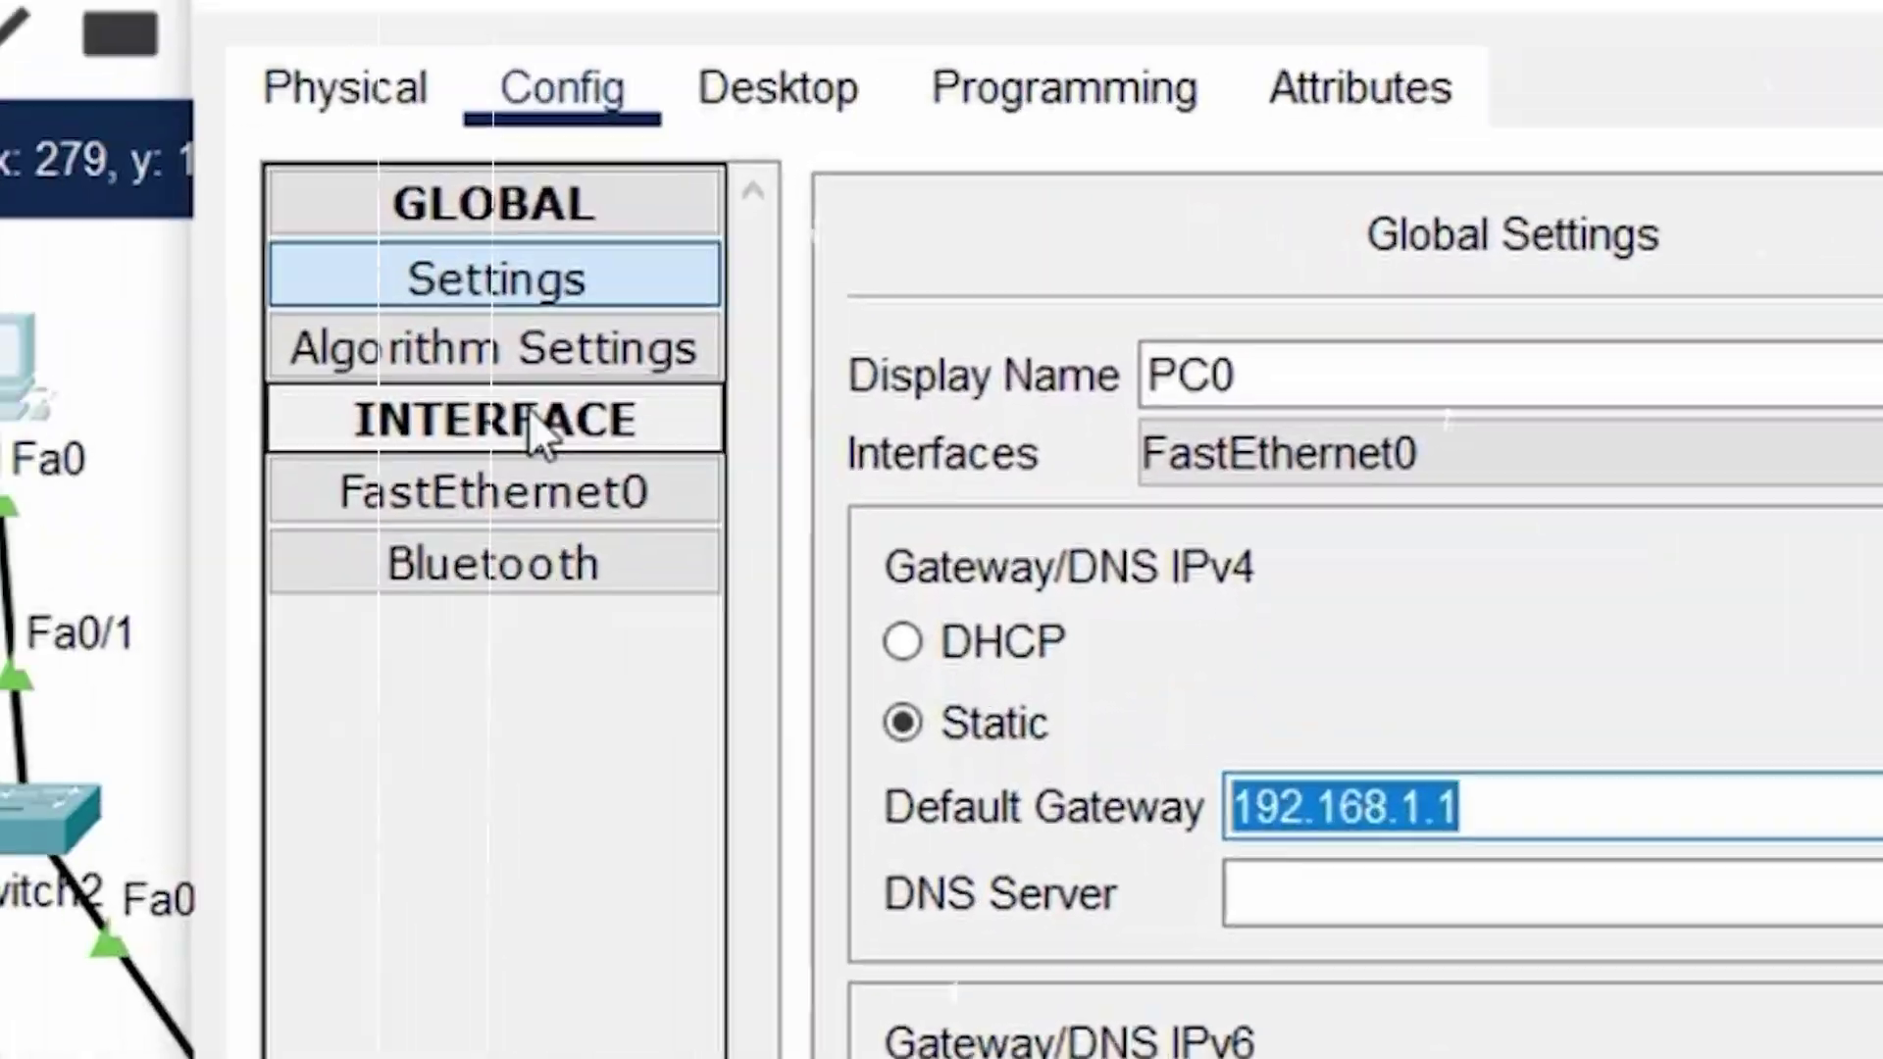
left_click(544, 495)
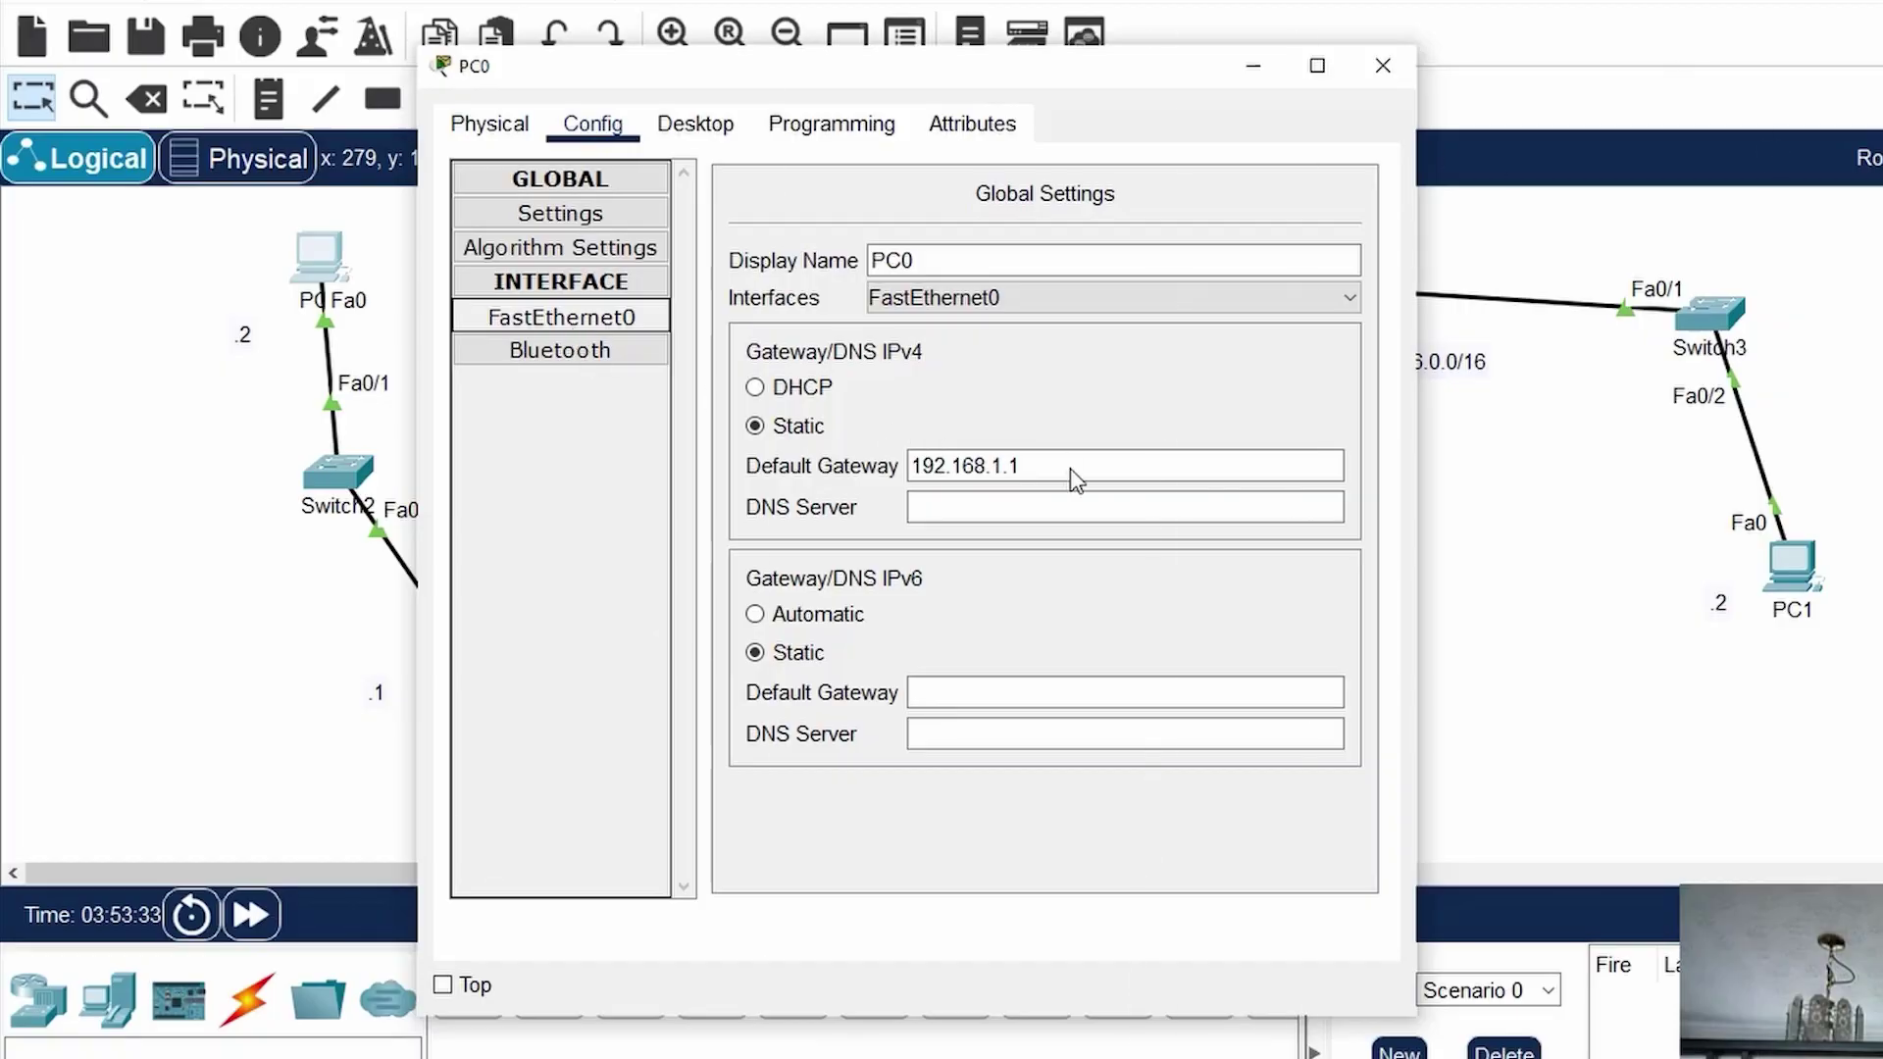
left_click_drag(1202, 484, 1111, 488)
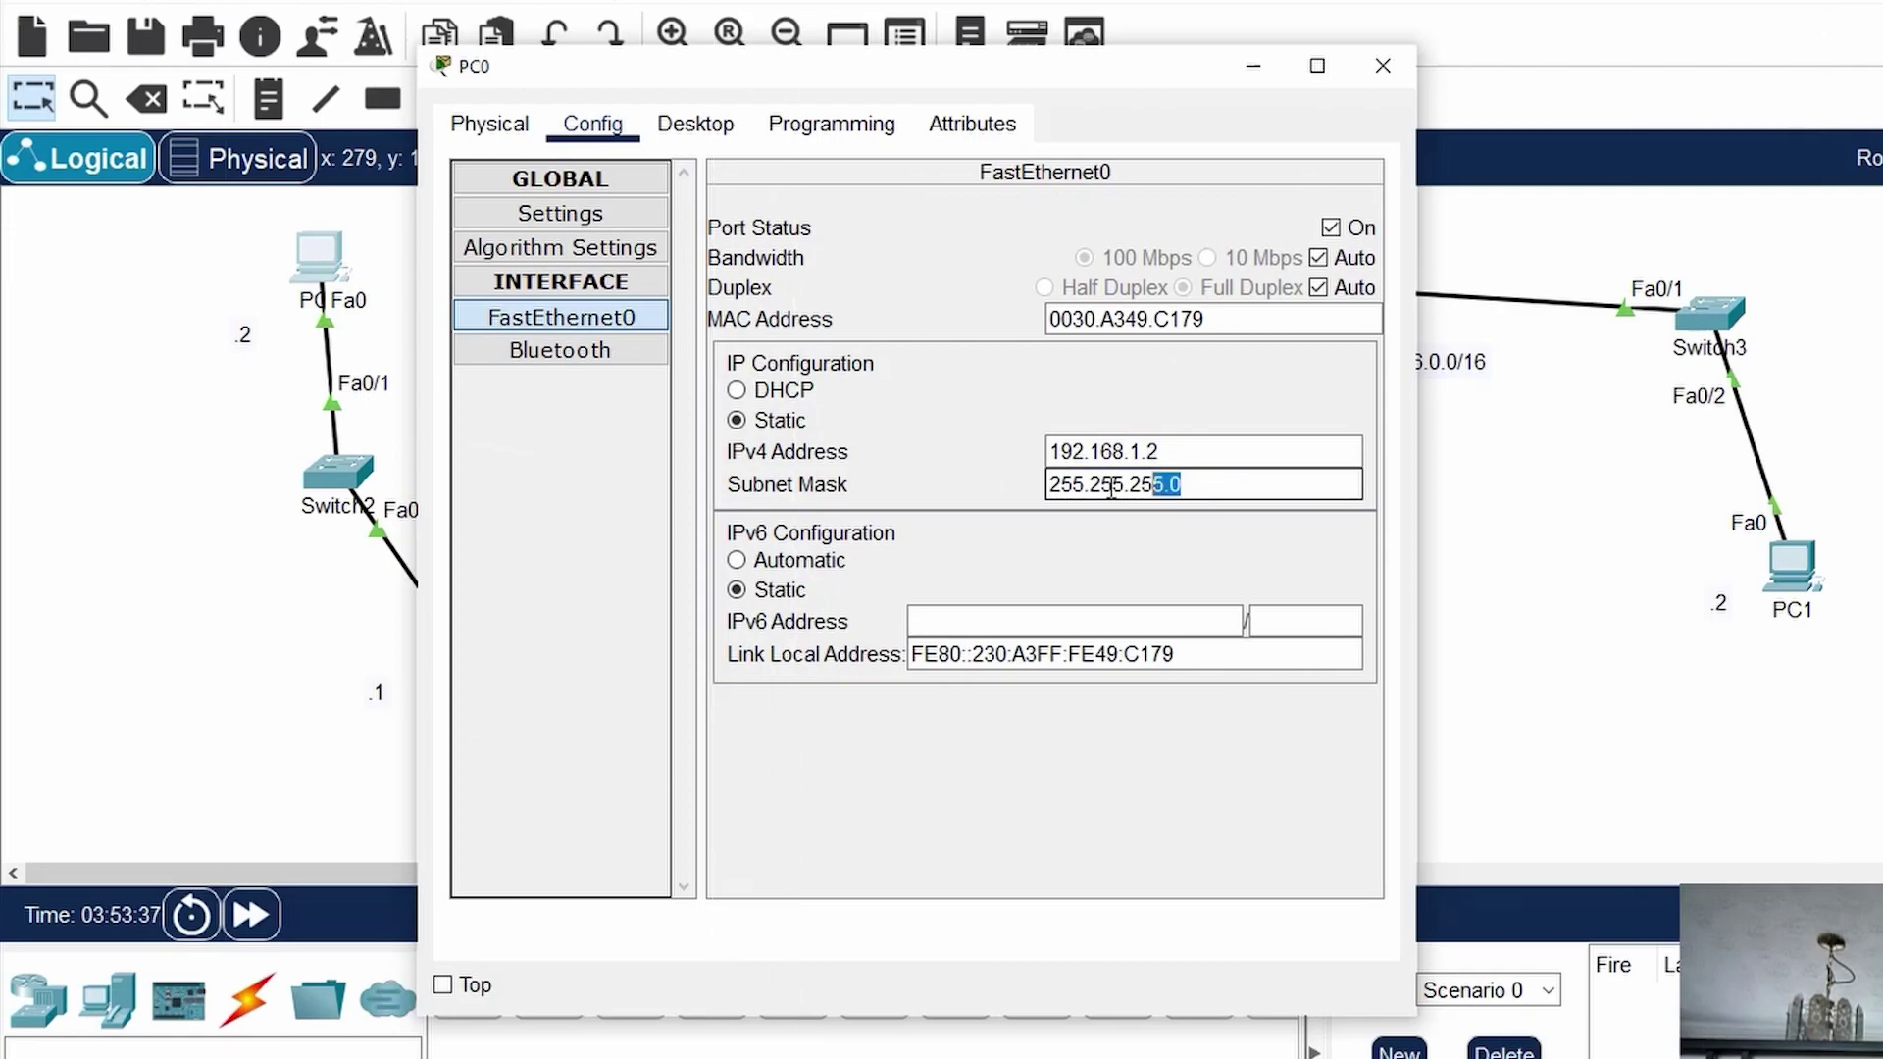
left_click(587, 213)
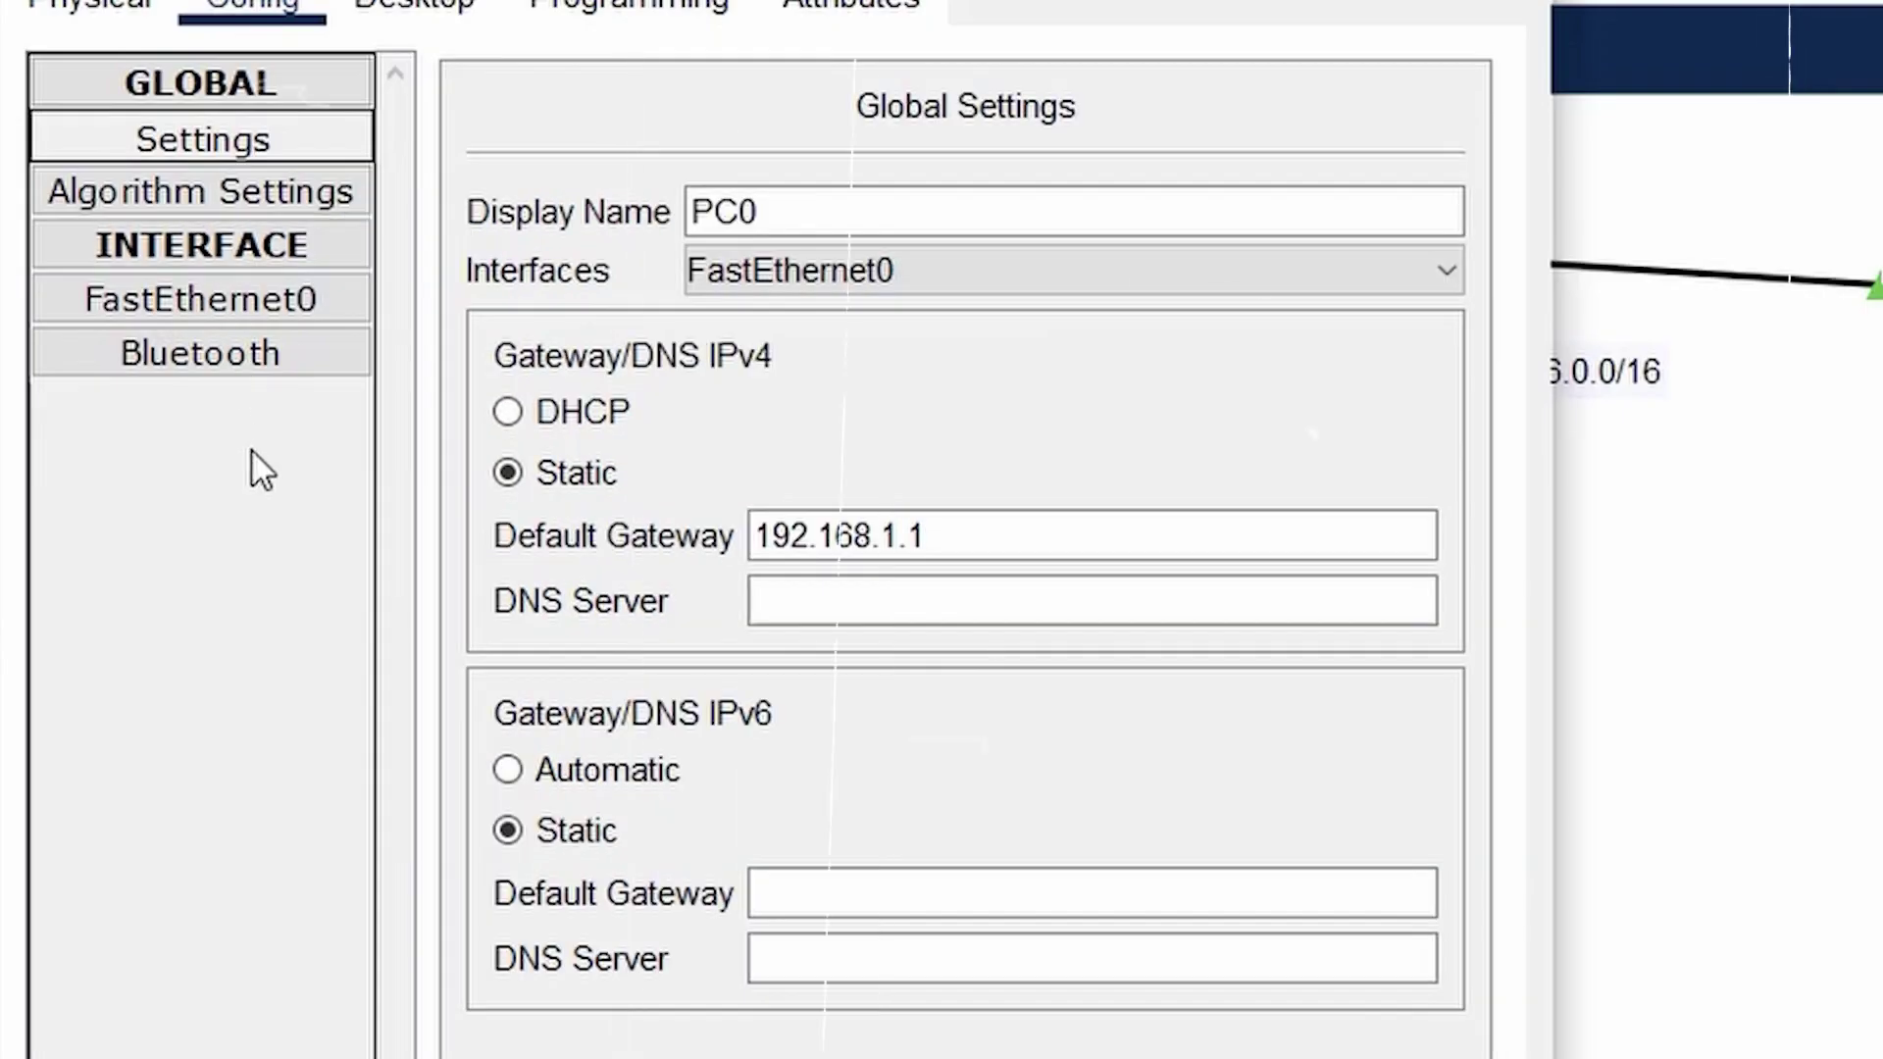
left_click(959, 538)
left_click_drag(927, 538, 741, 537)
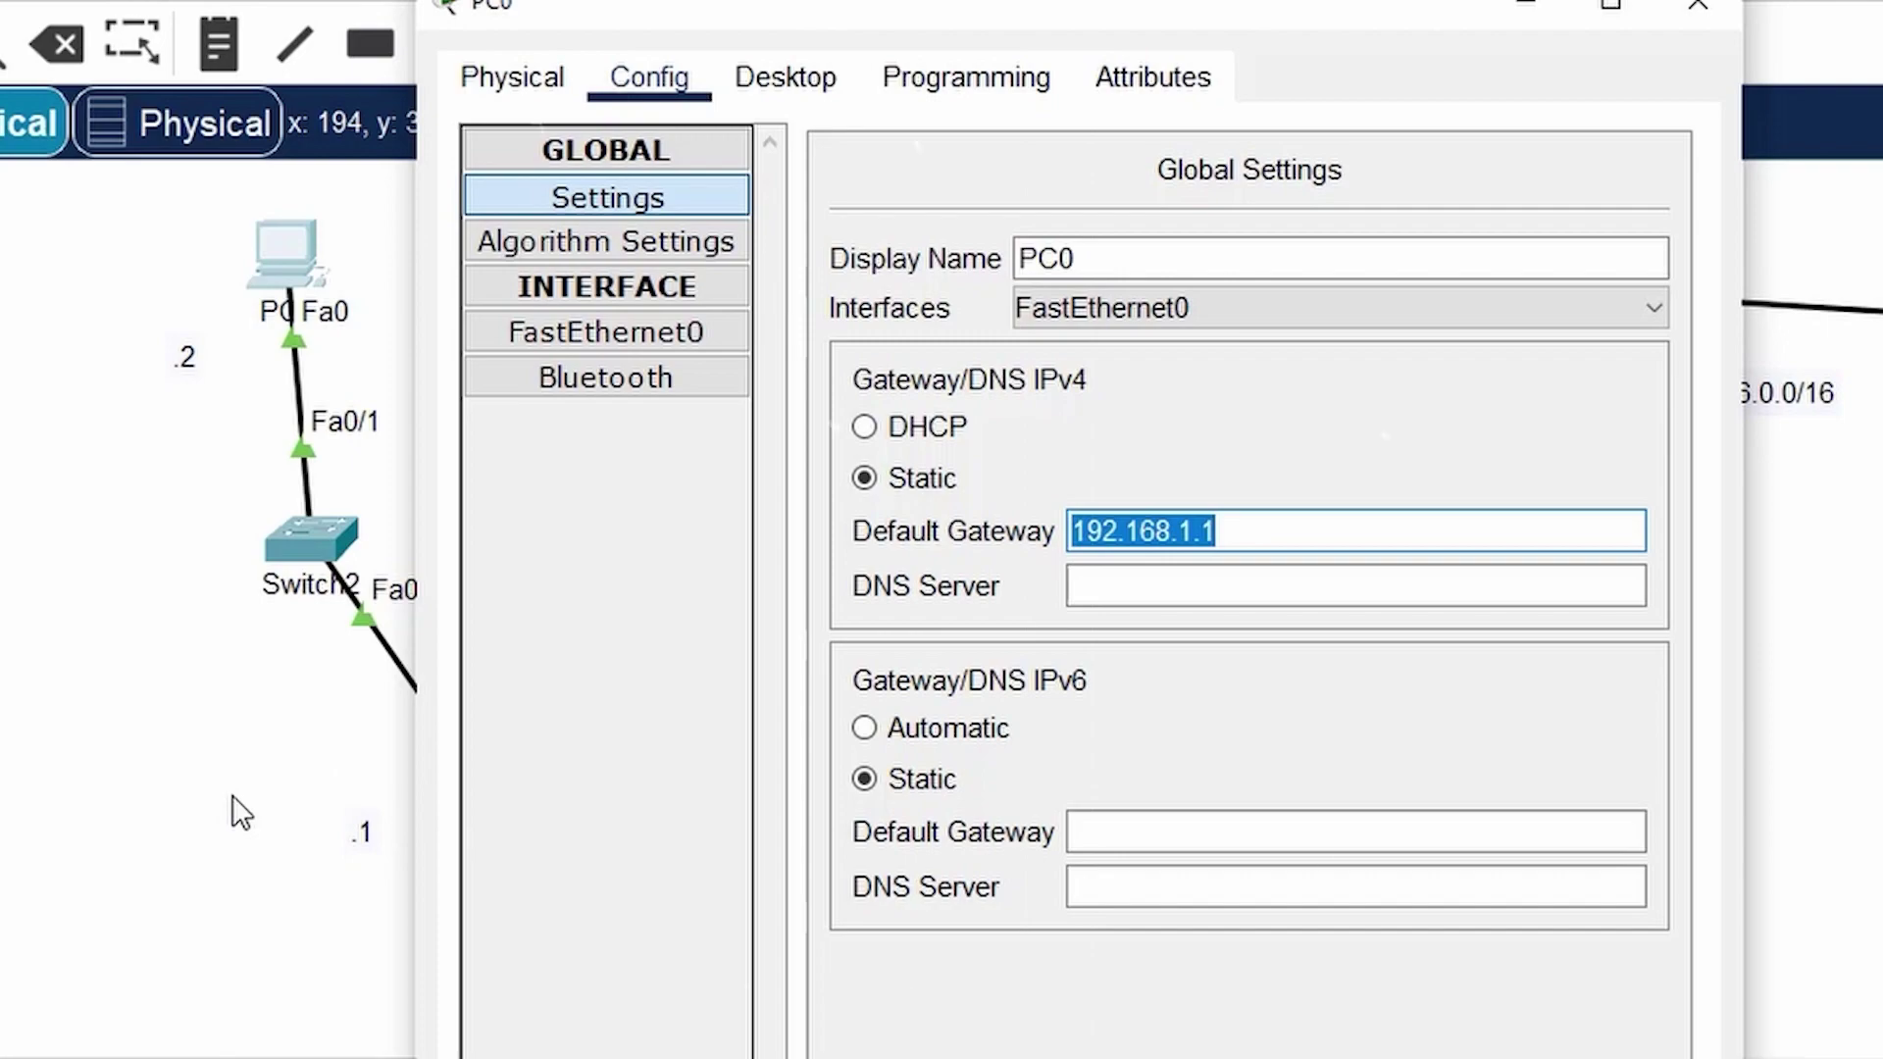
left_click(231, 797)
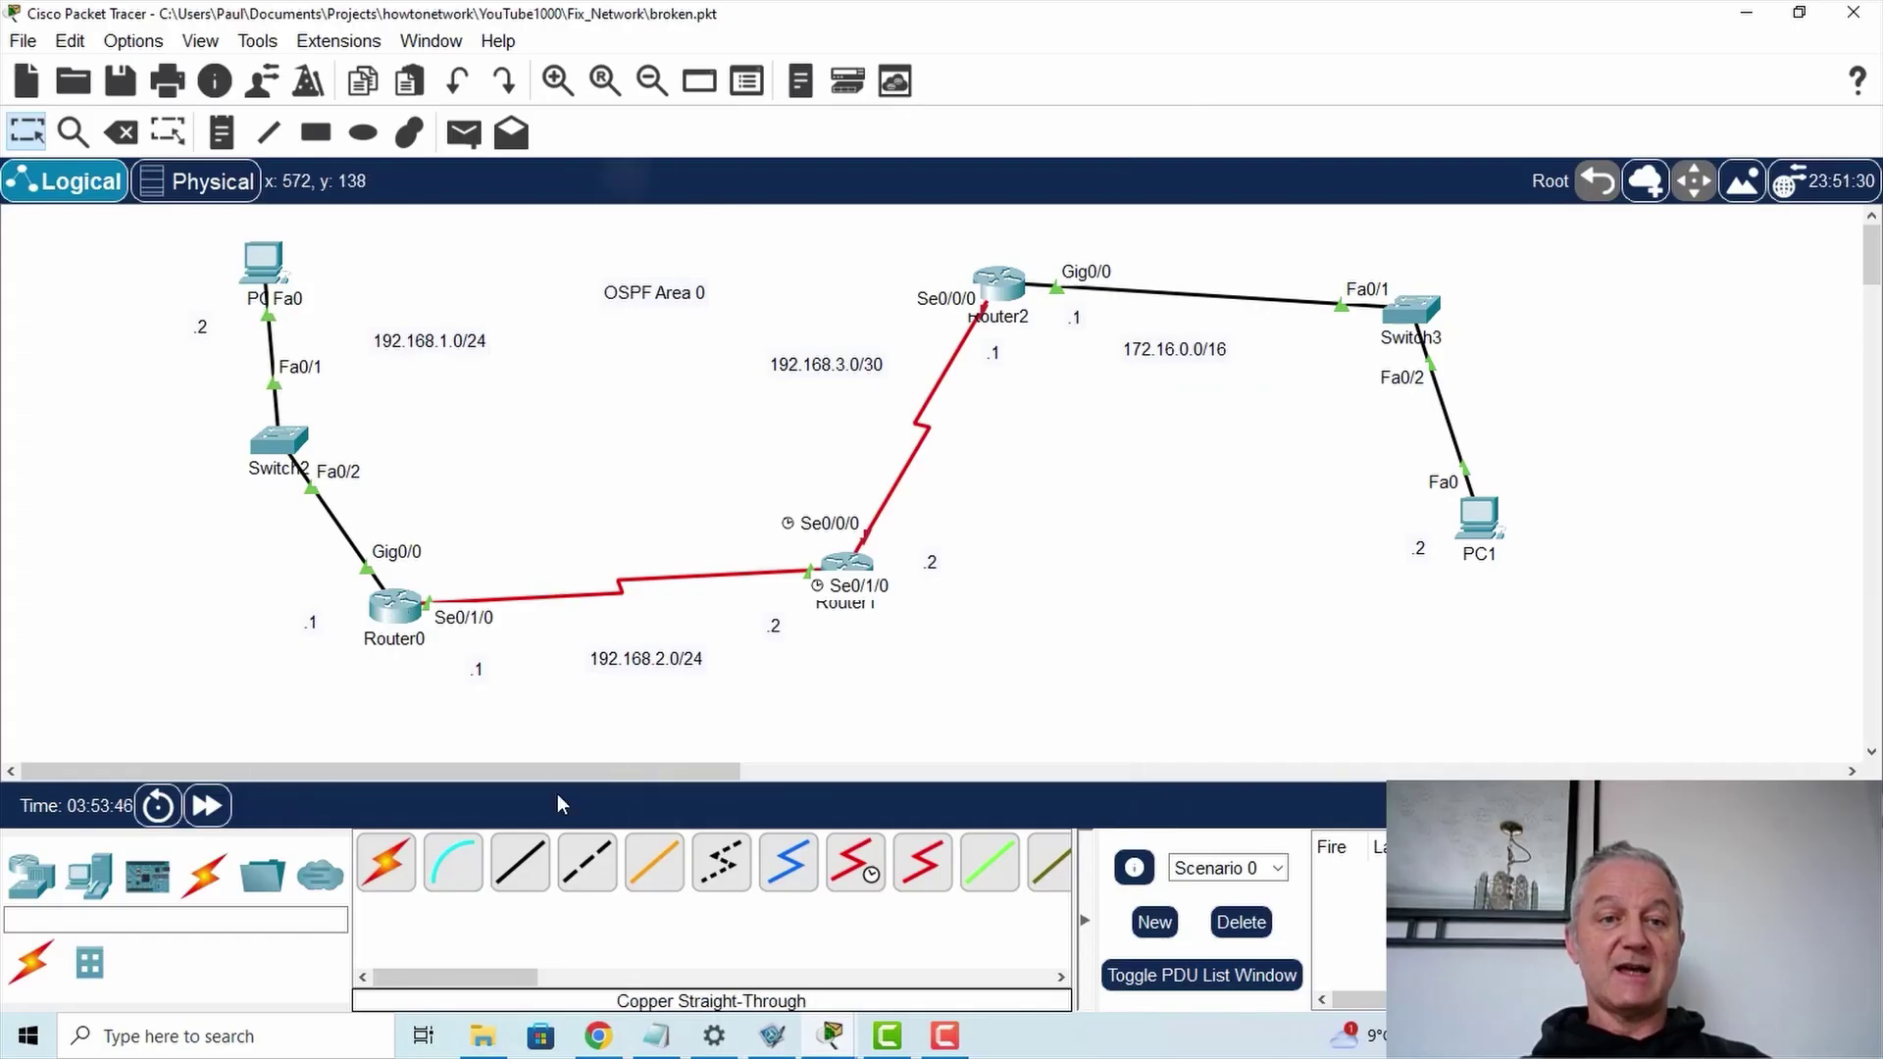
- Ping the default gateway 192.168.1.1 from PC0's command prompt
left_click(265, 263)
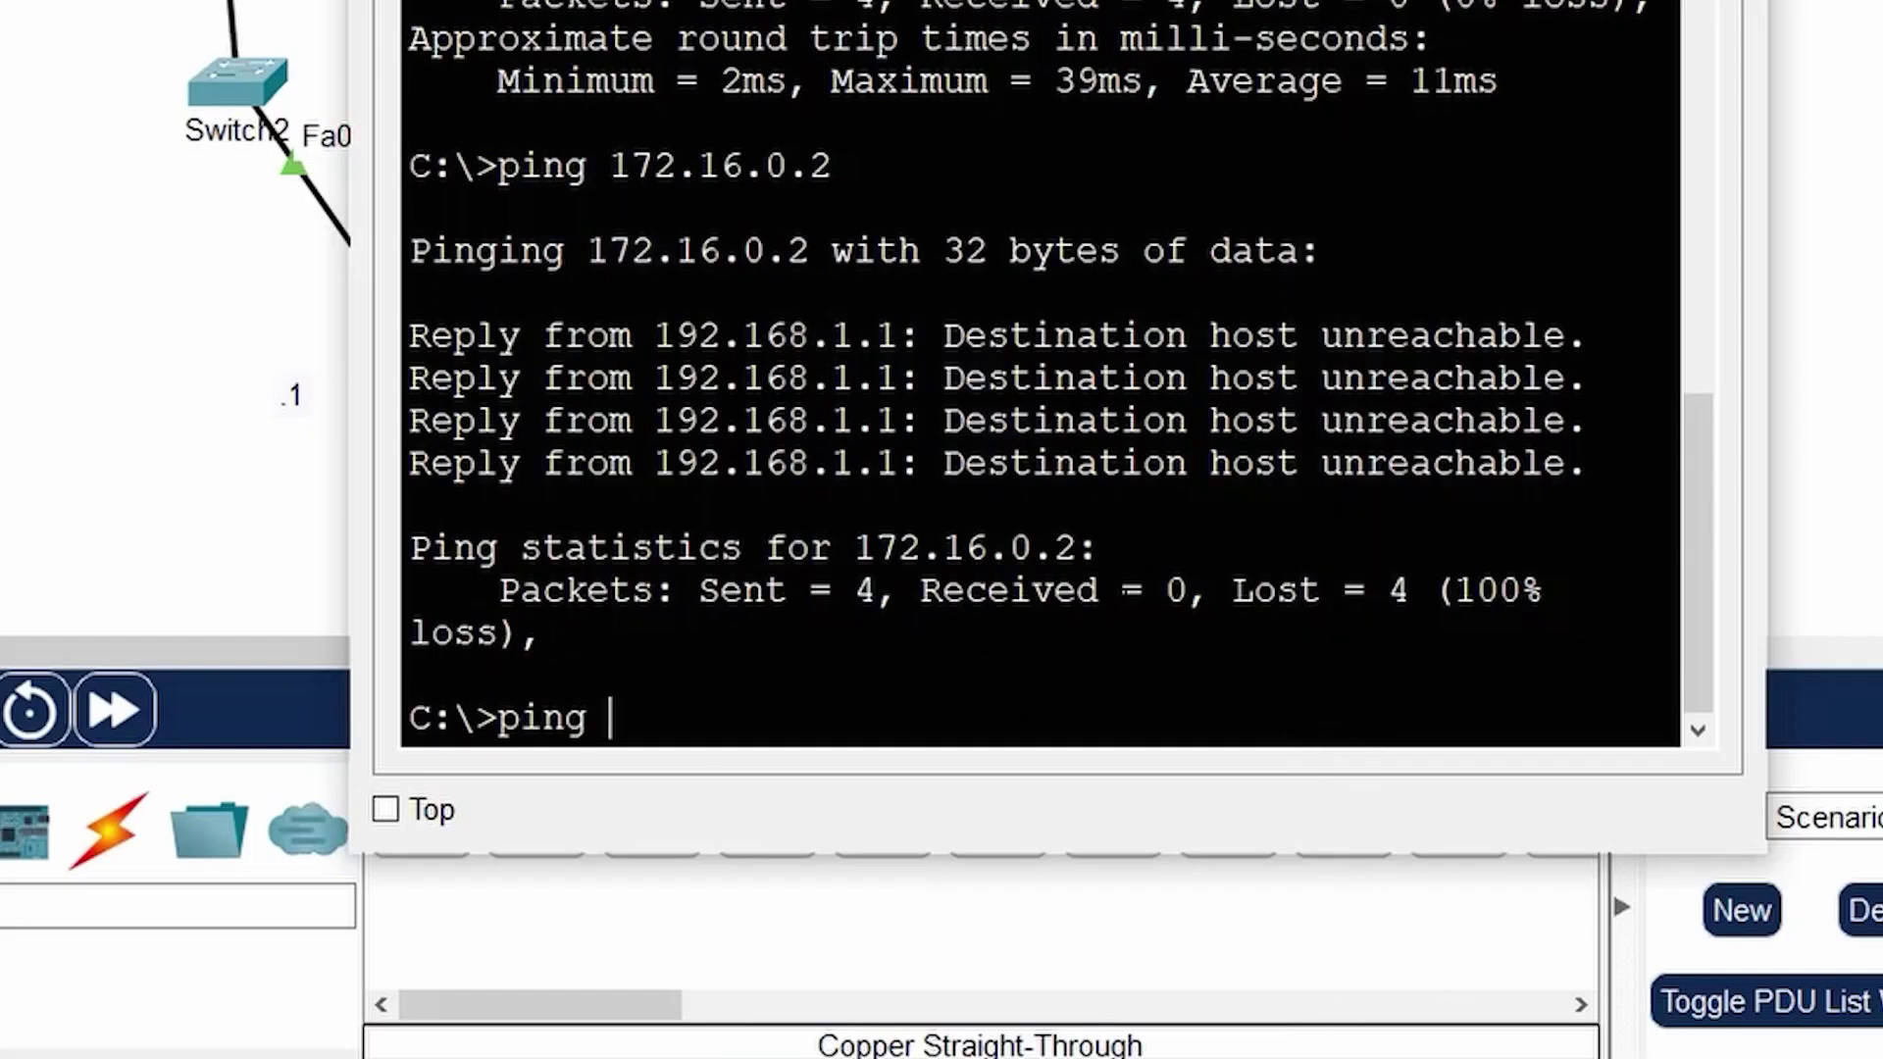
type("1")
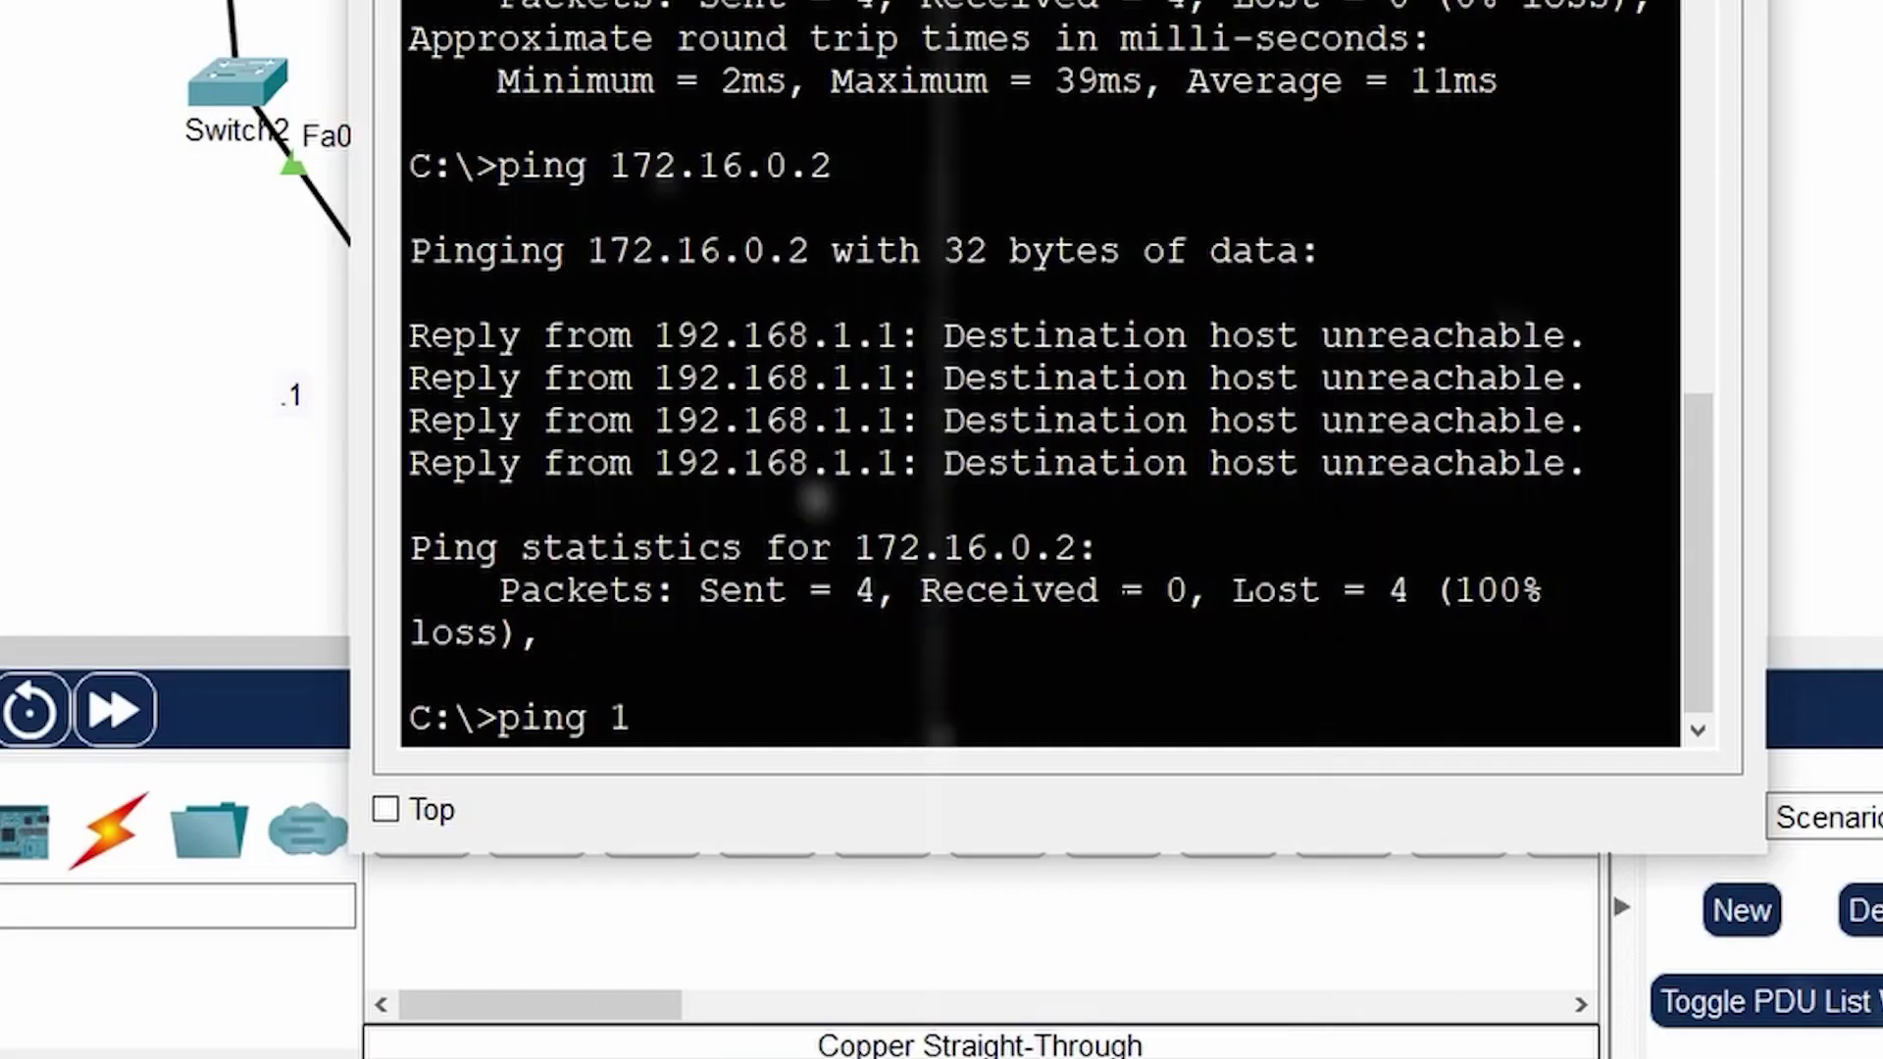
type("92.168")
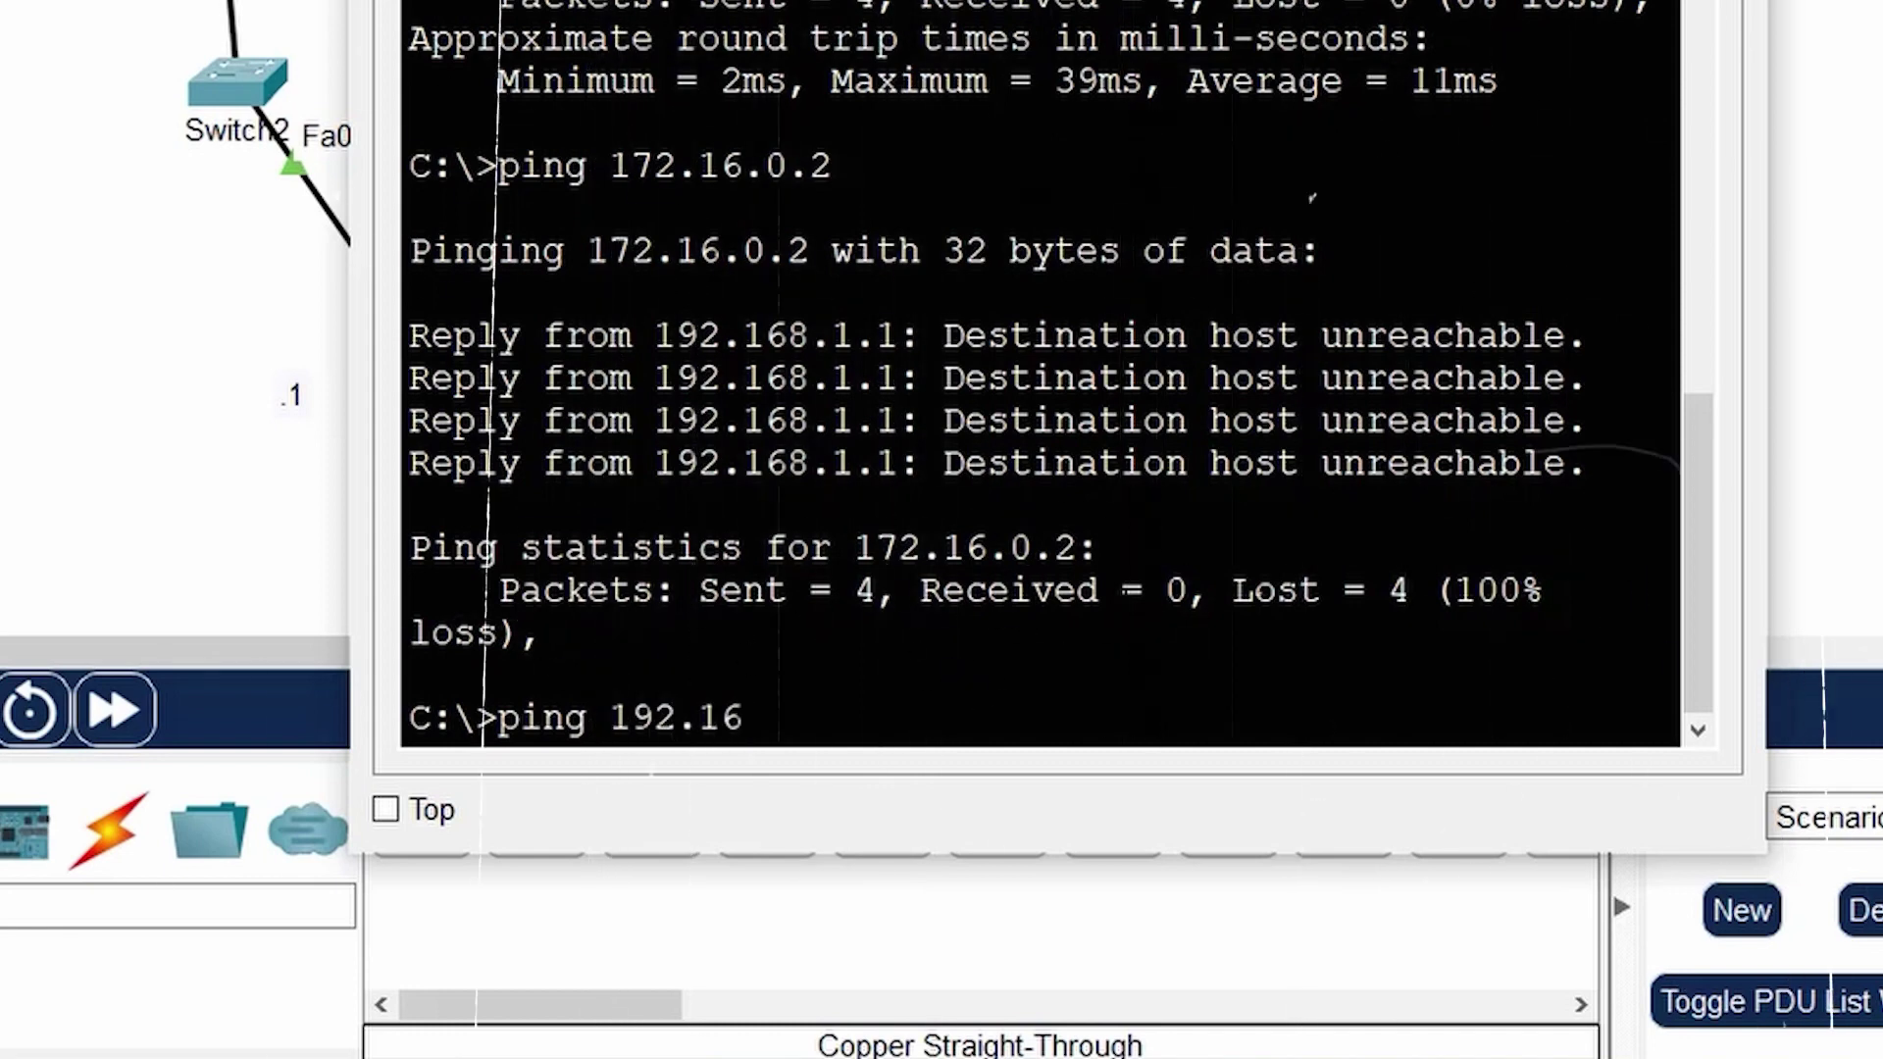
type(".1.1")
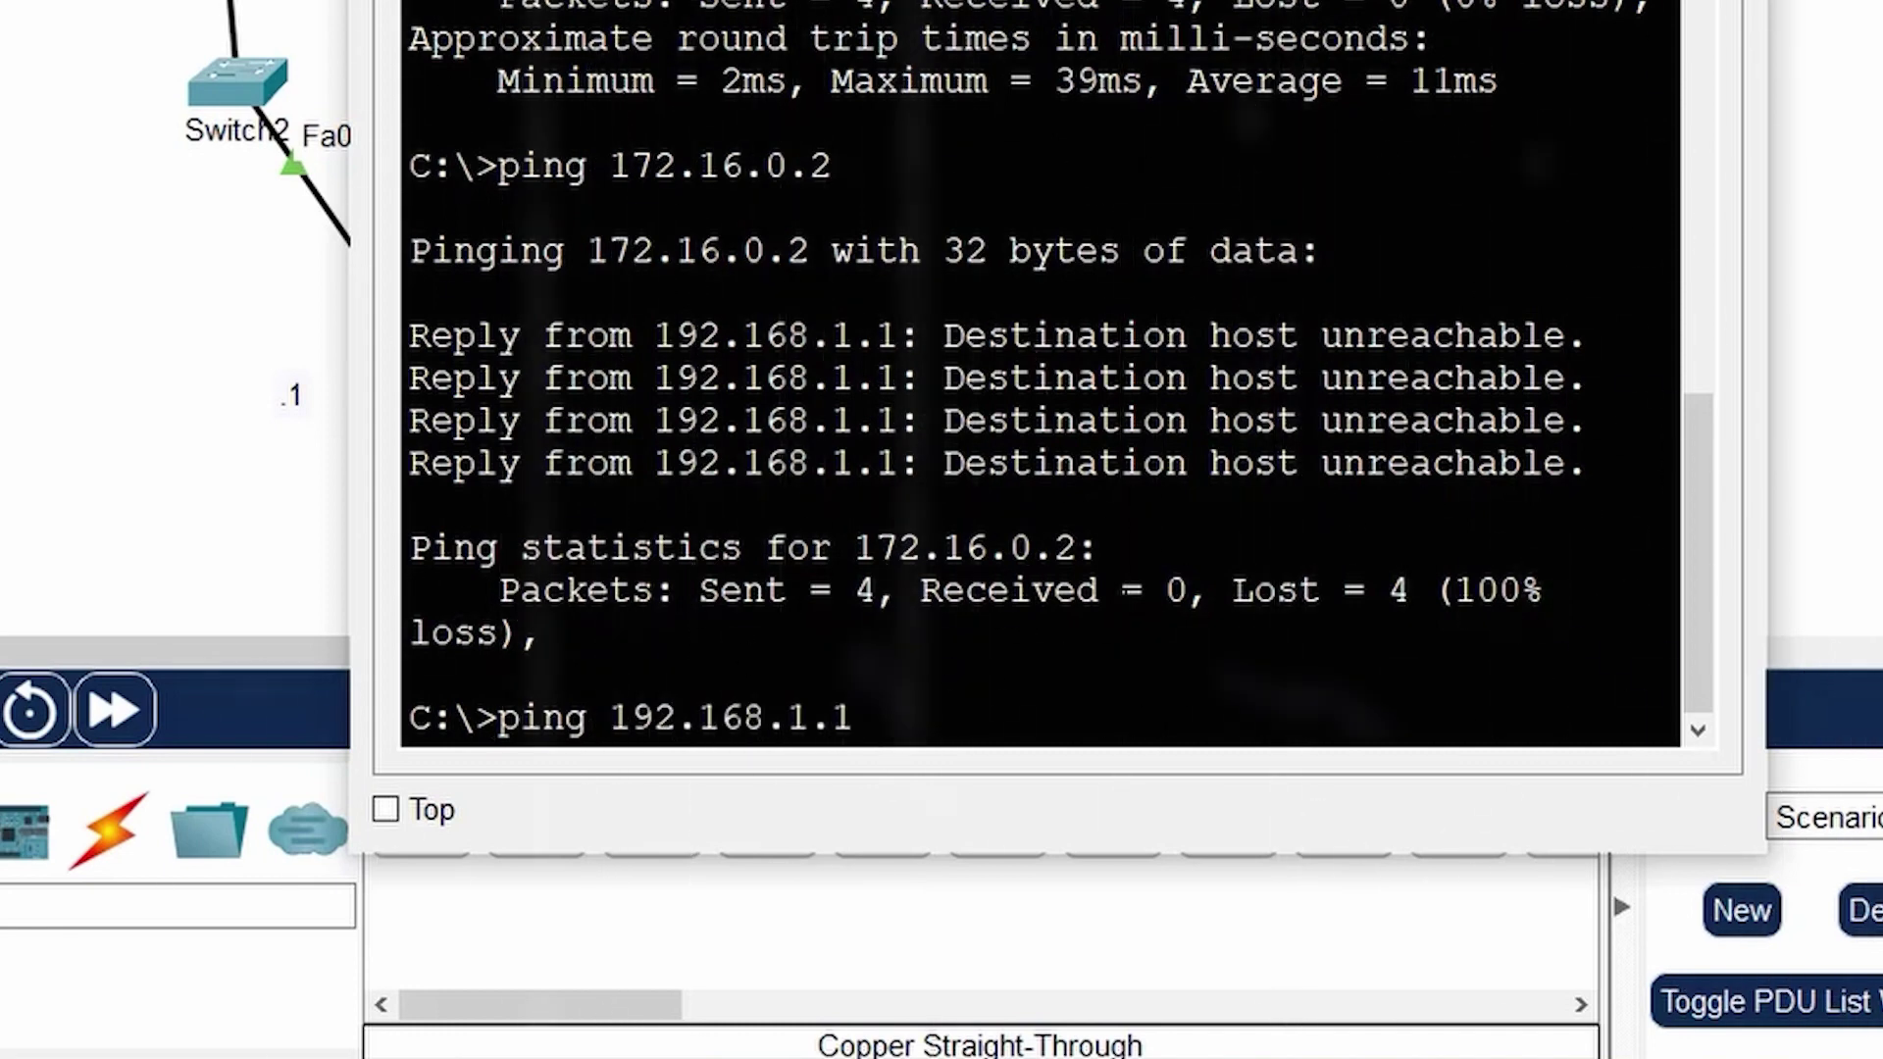
key("Return")
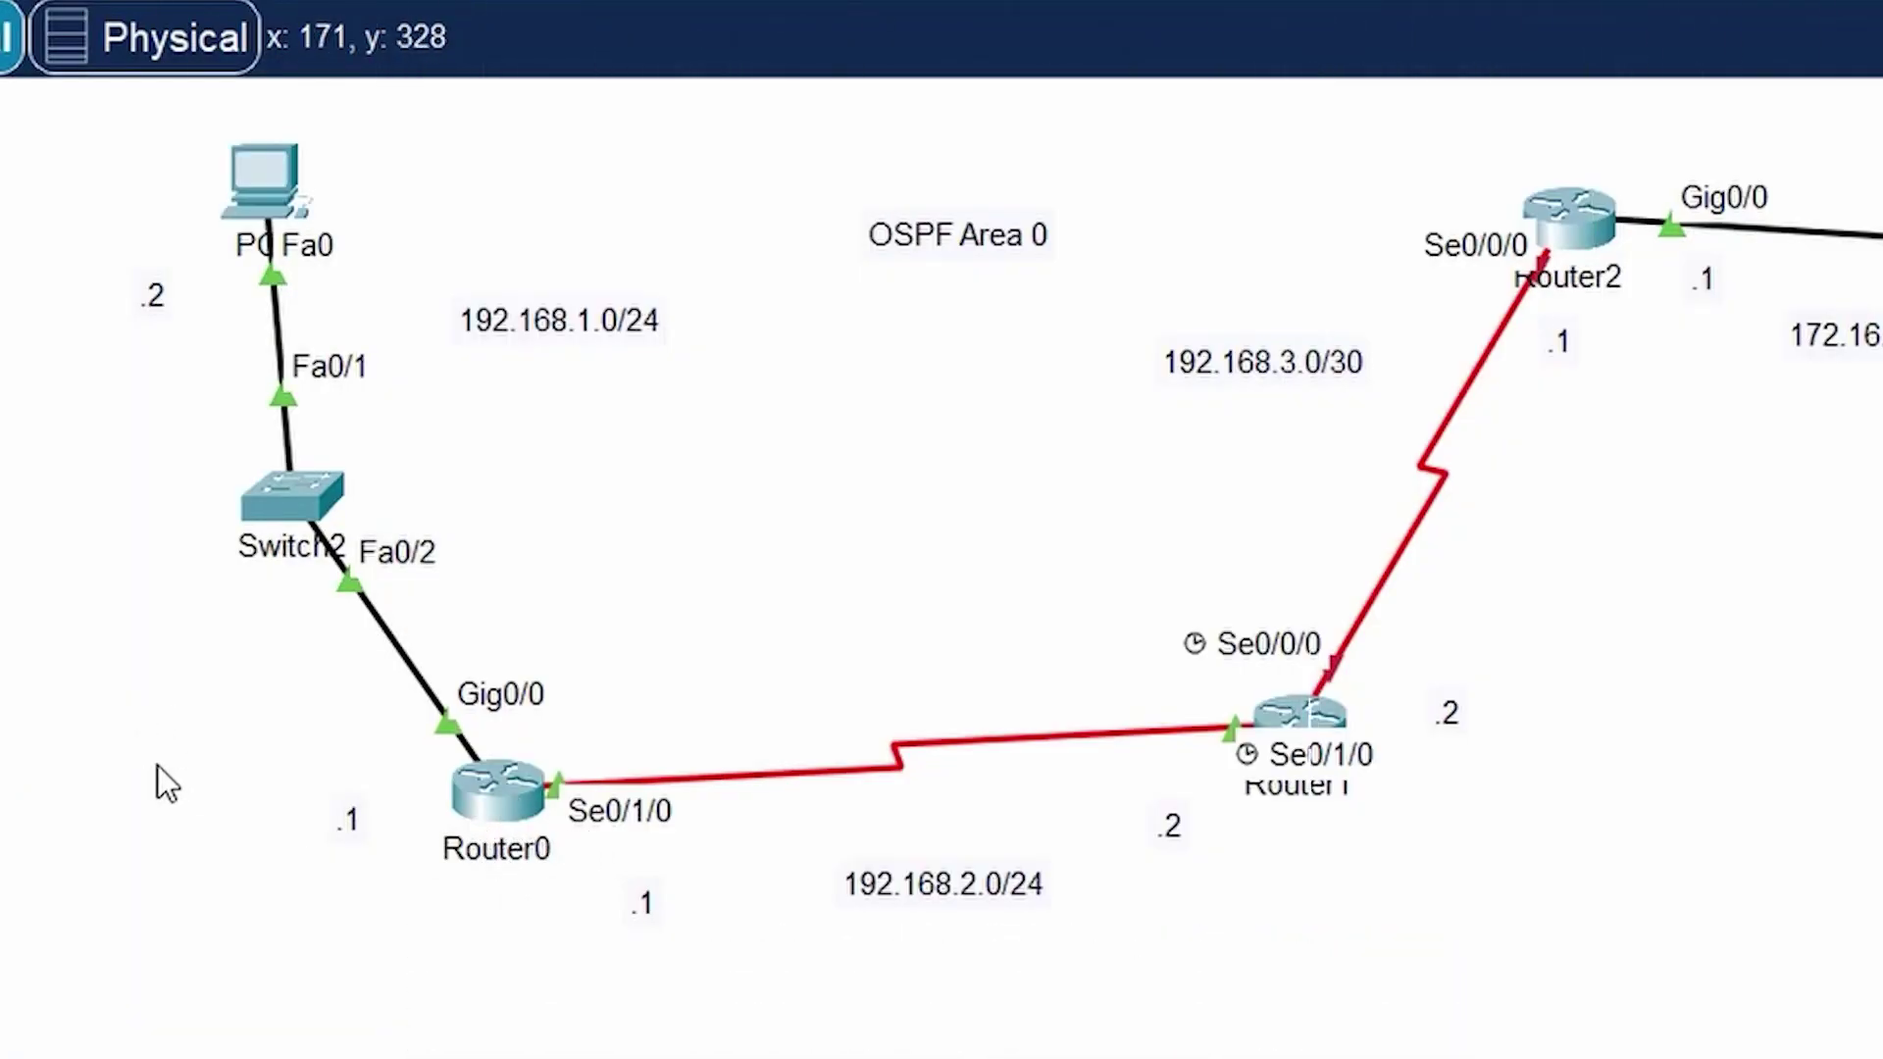
- Enter privileged mode on Router0's command line and list its interfaces with show ip interface brief
left_click(486, 792)
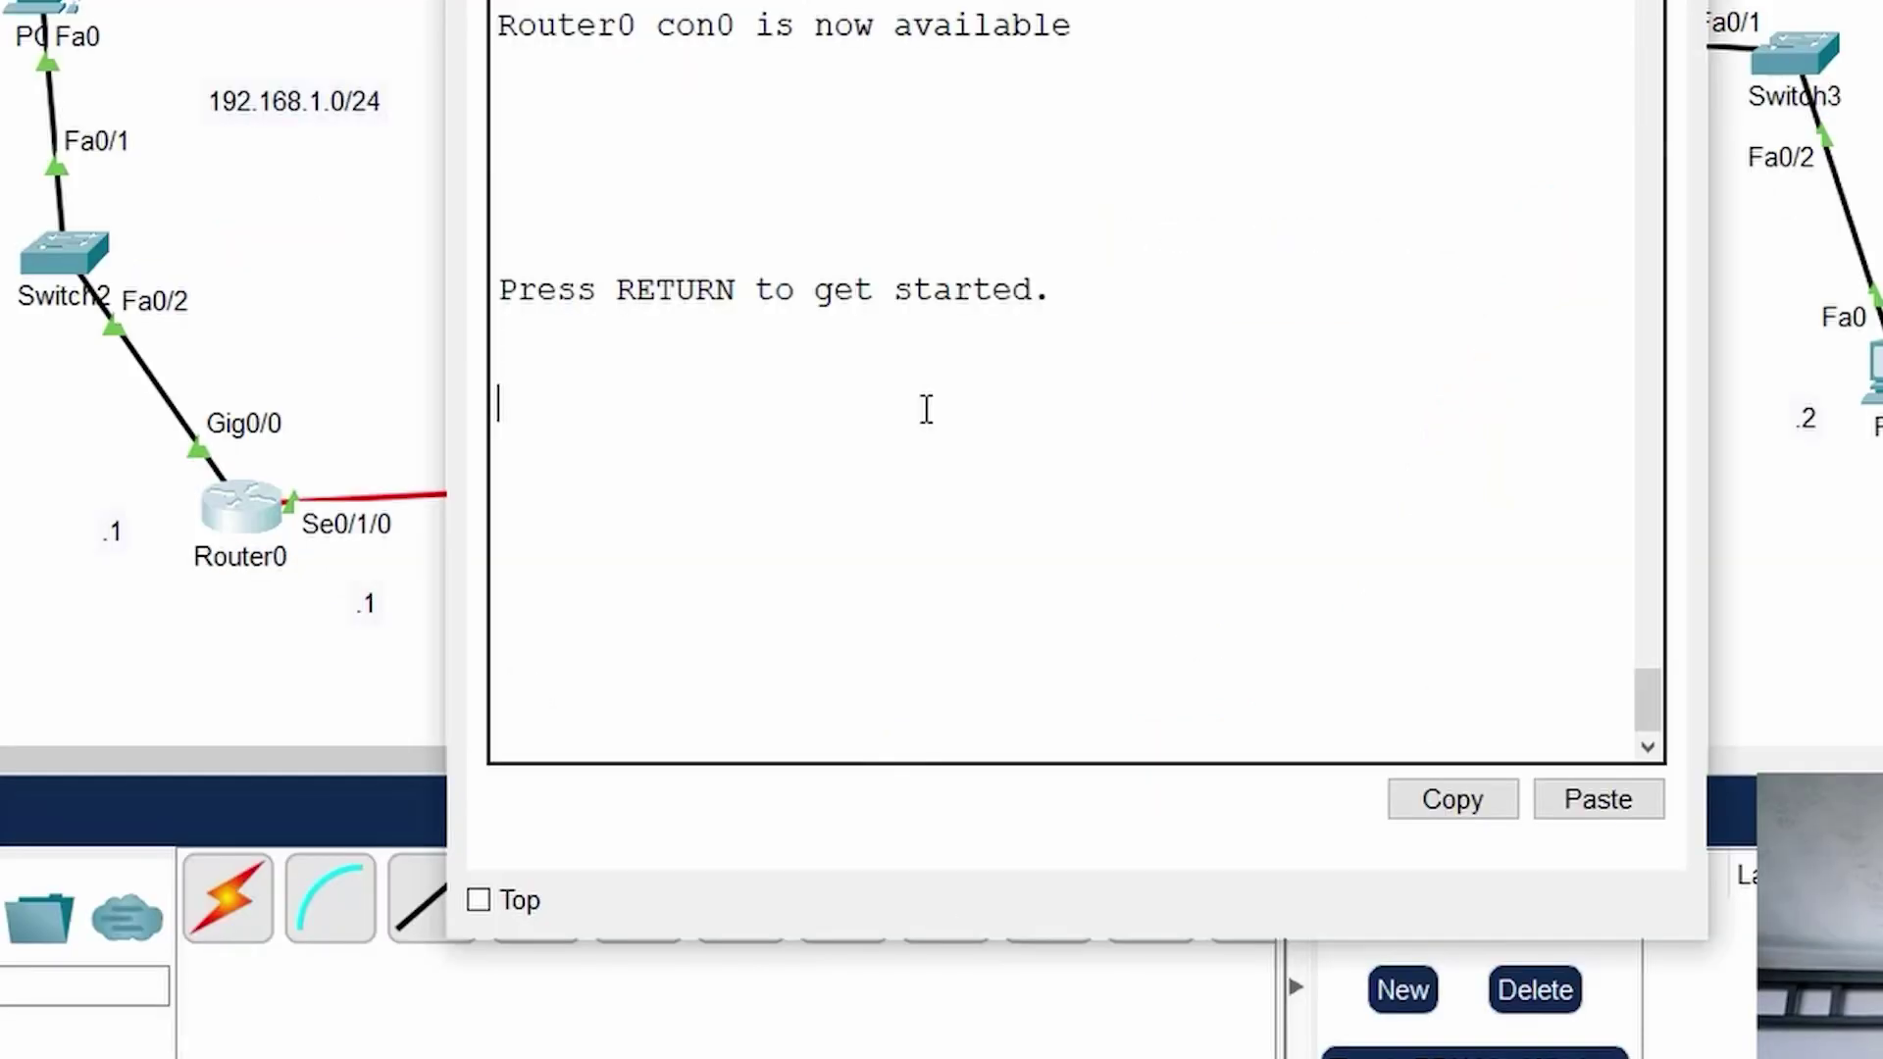
key("Return")
key("Return")
key("Return")
type("enable")
key("Return")
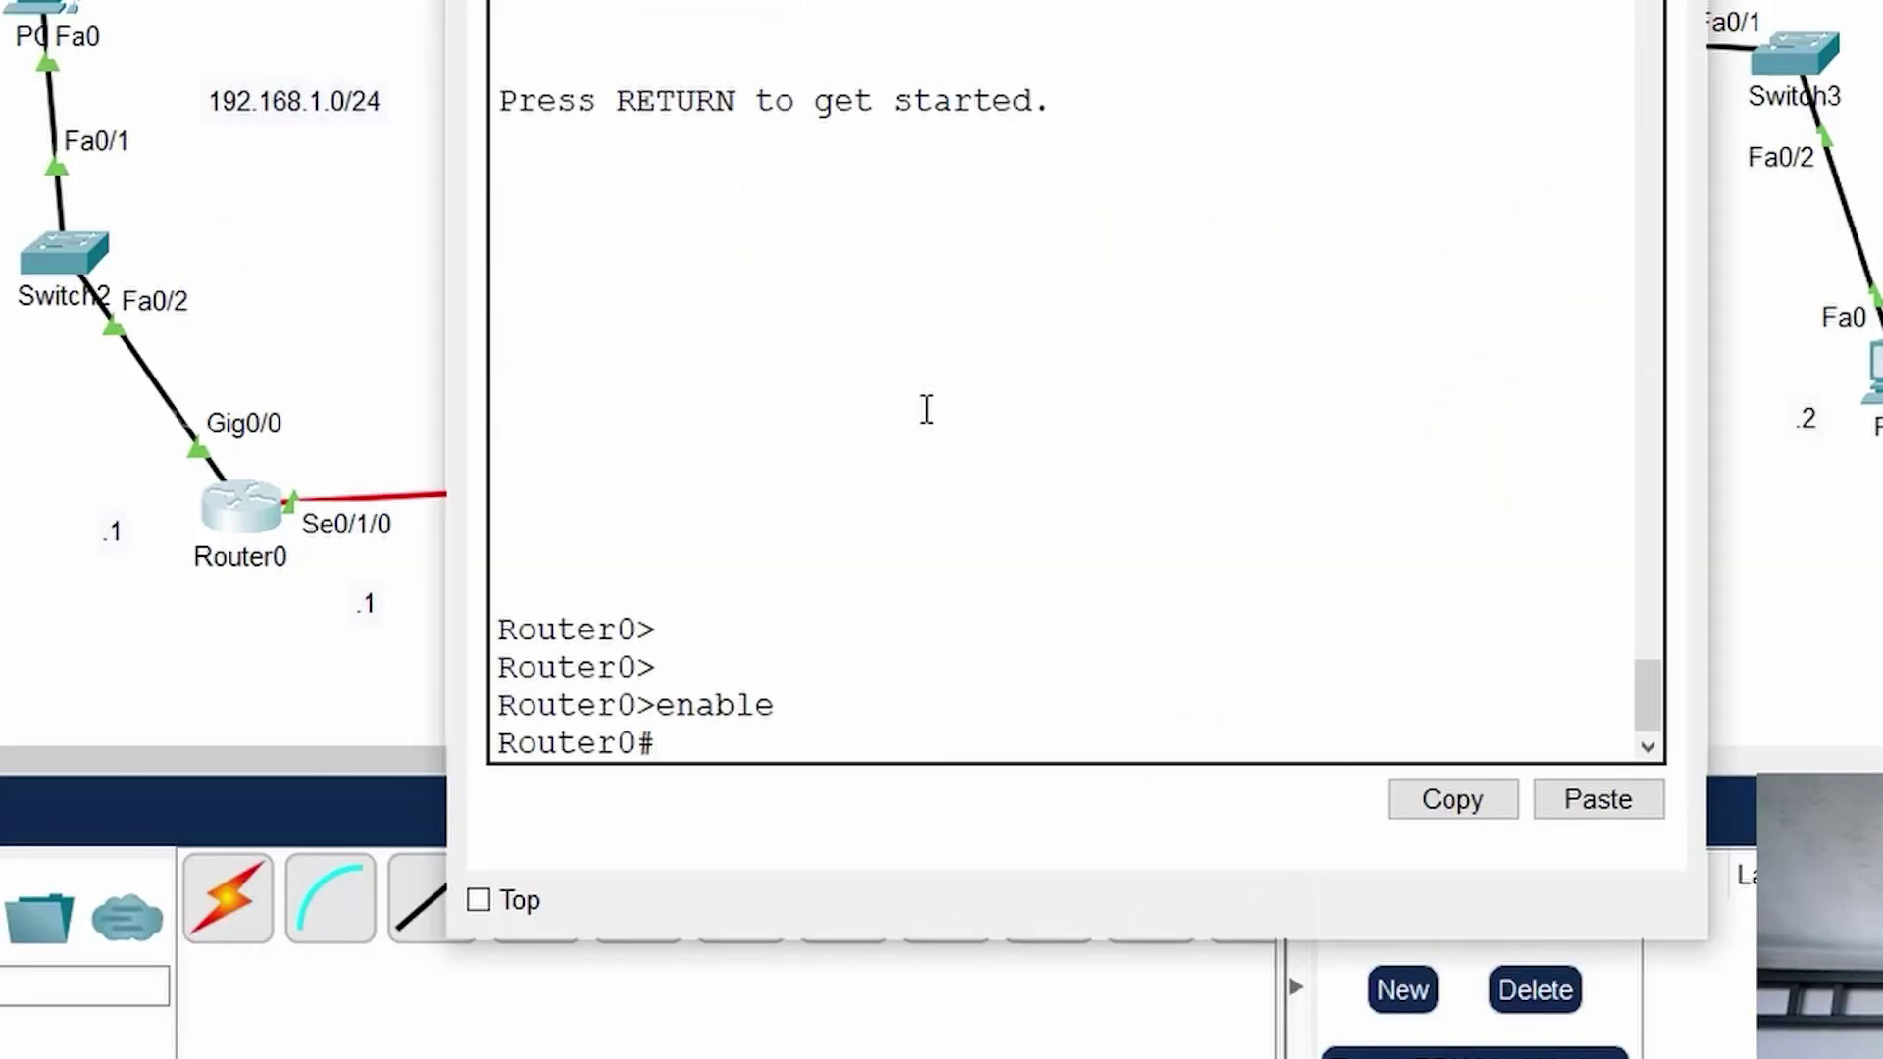
type("show ip interface ")
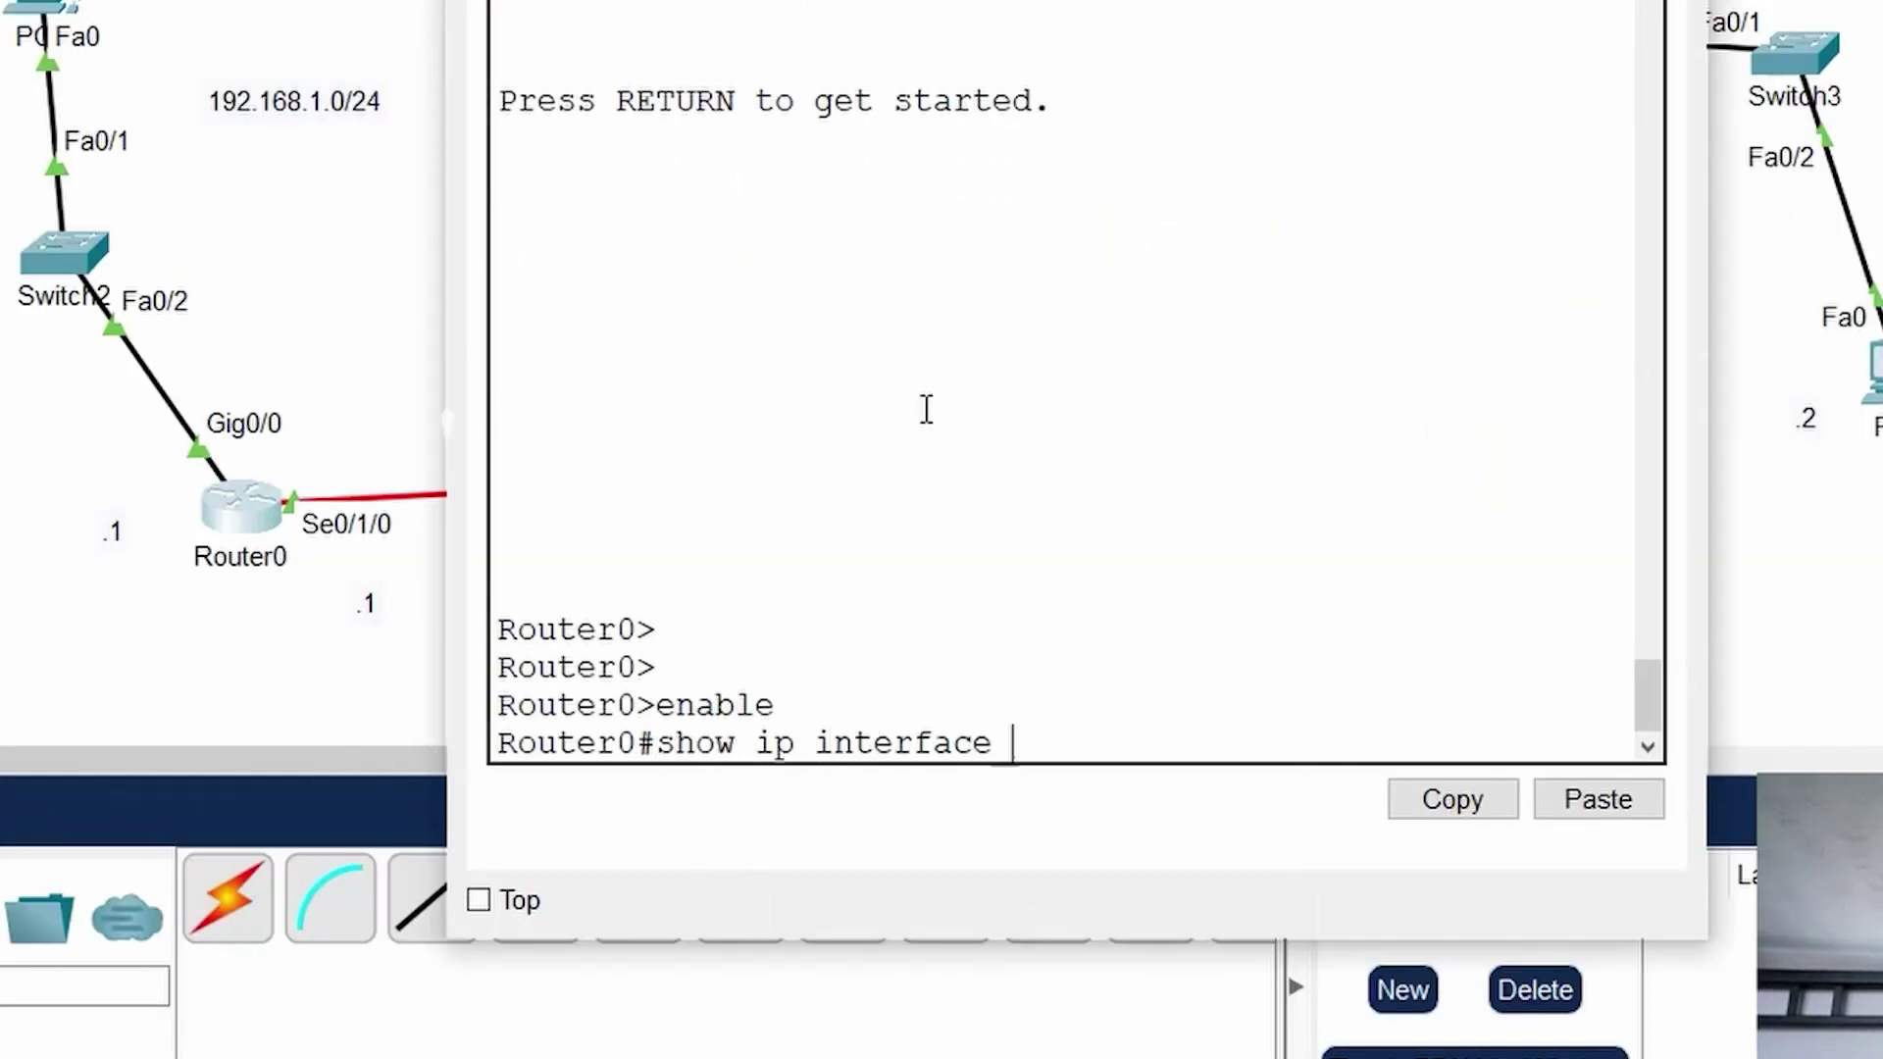
type("brief")
key("Return")
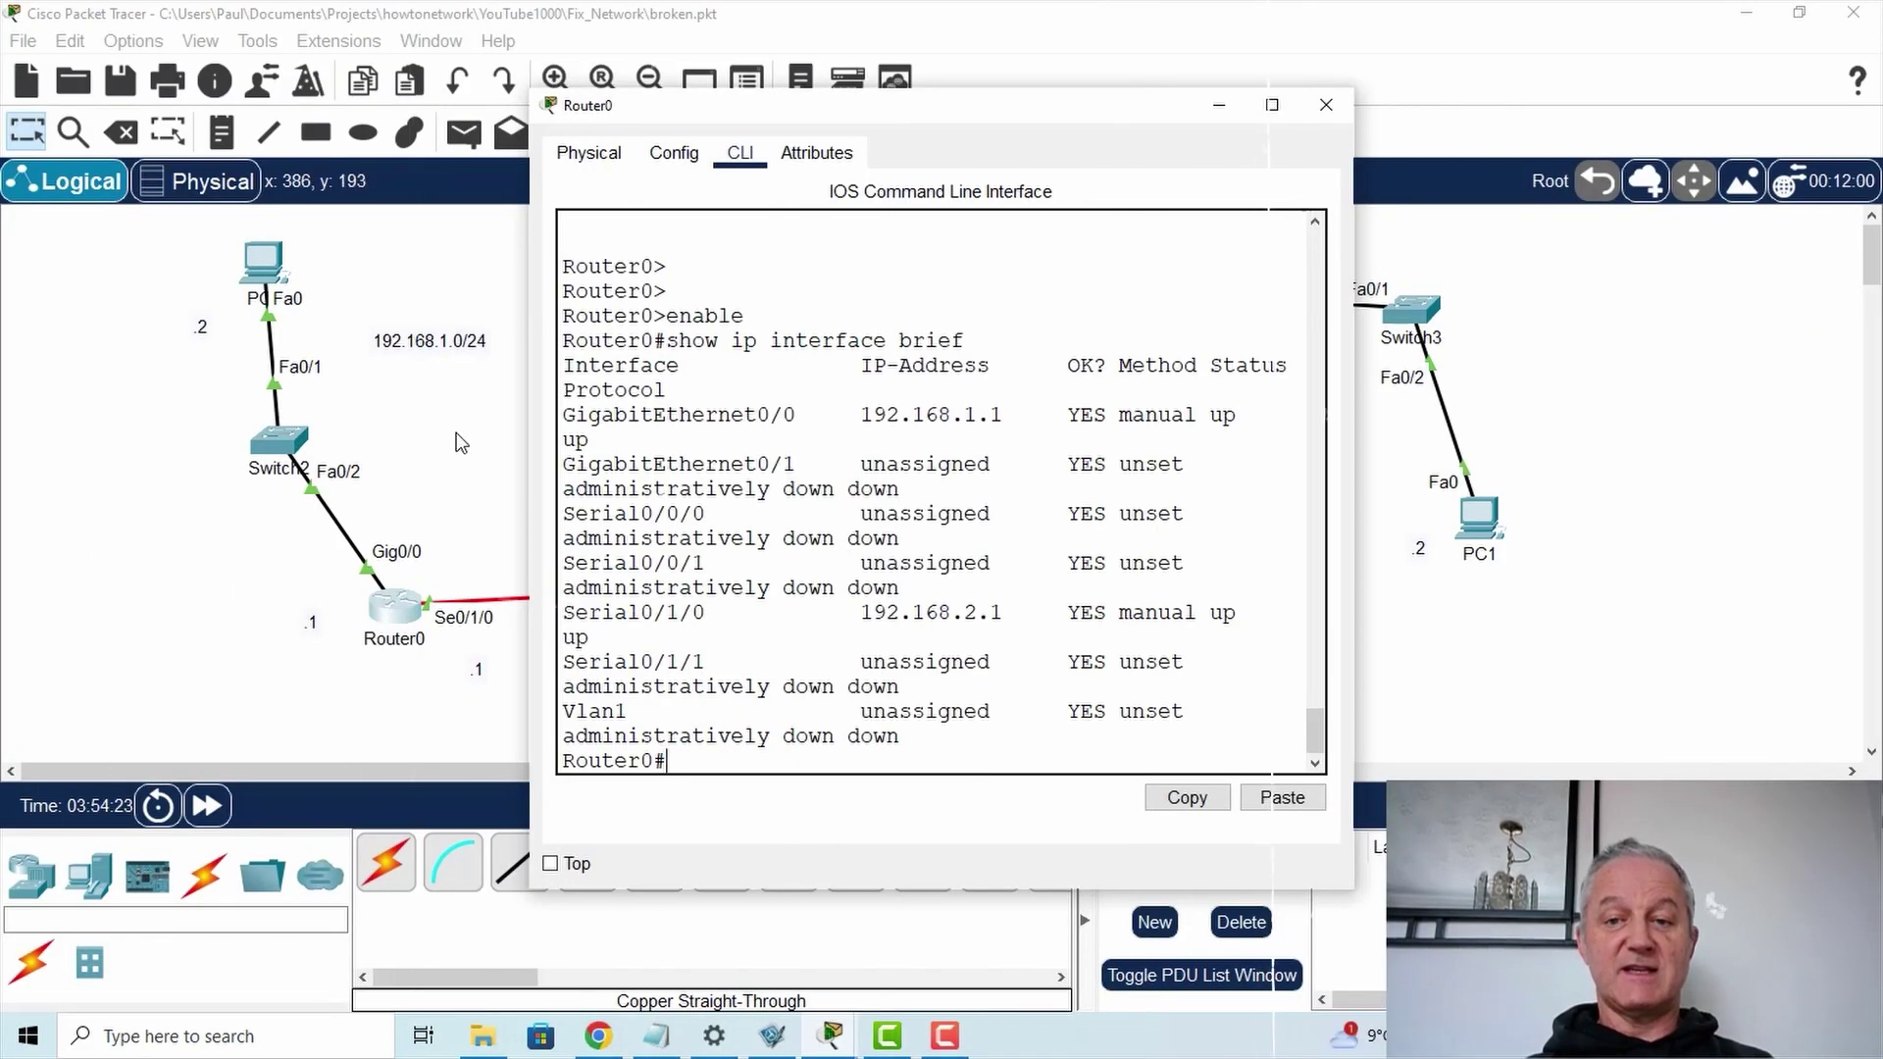
- Widen the Router0 window and check the status and protocol of GigabitEthernet0/0 and Serial0/1/0 in the interface list
left_click_drag(1354, 547, 1728, 549)
left_click_drag(1198, 116, 954, 148)
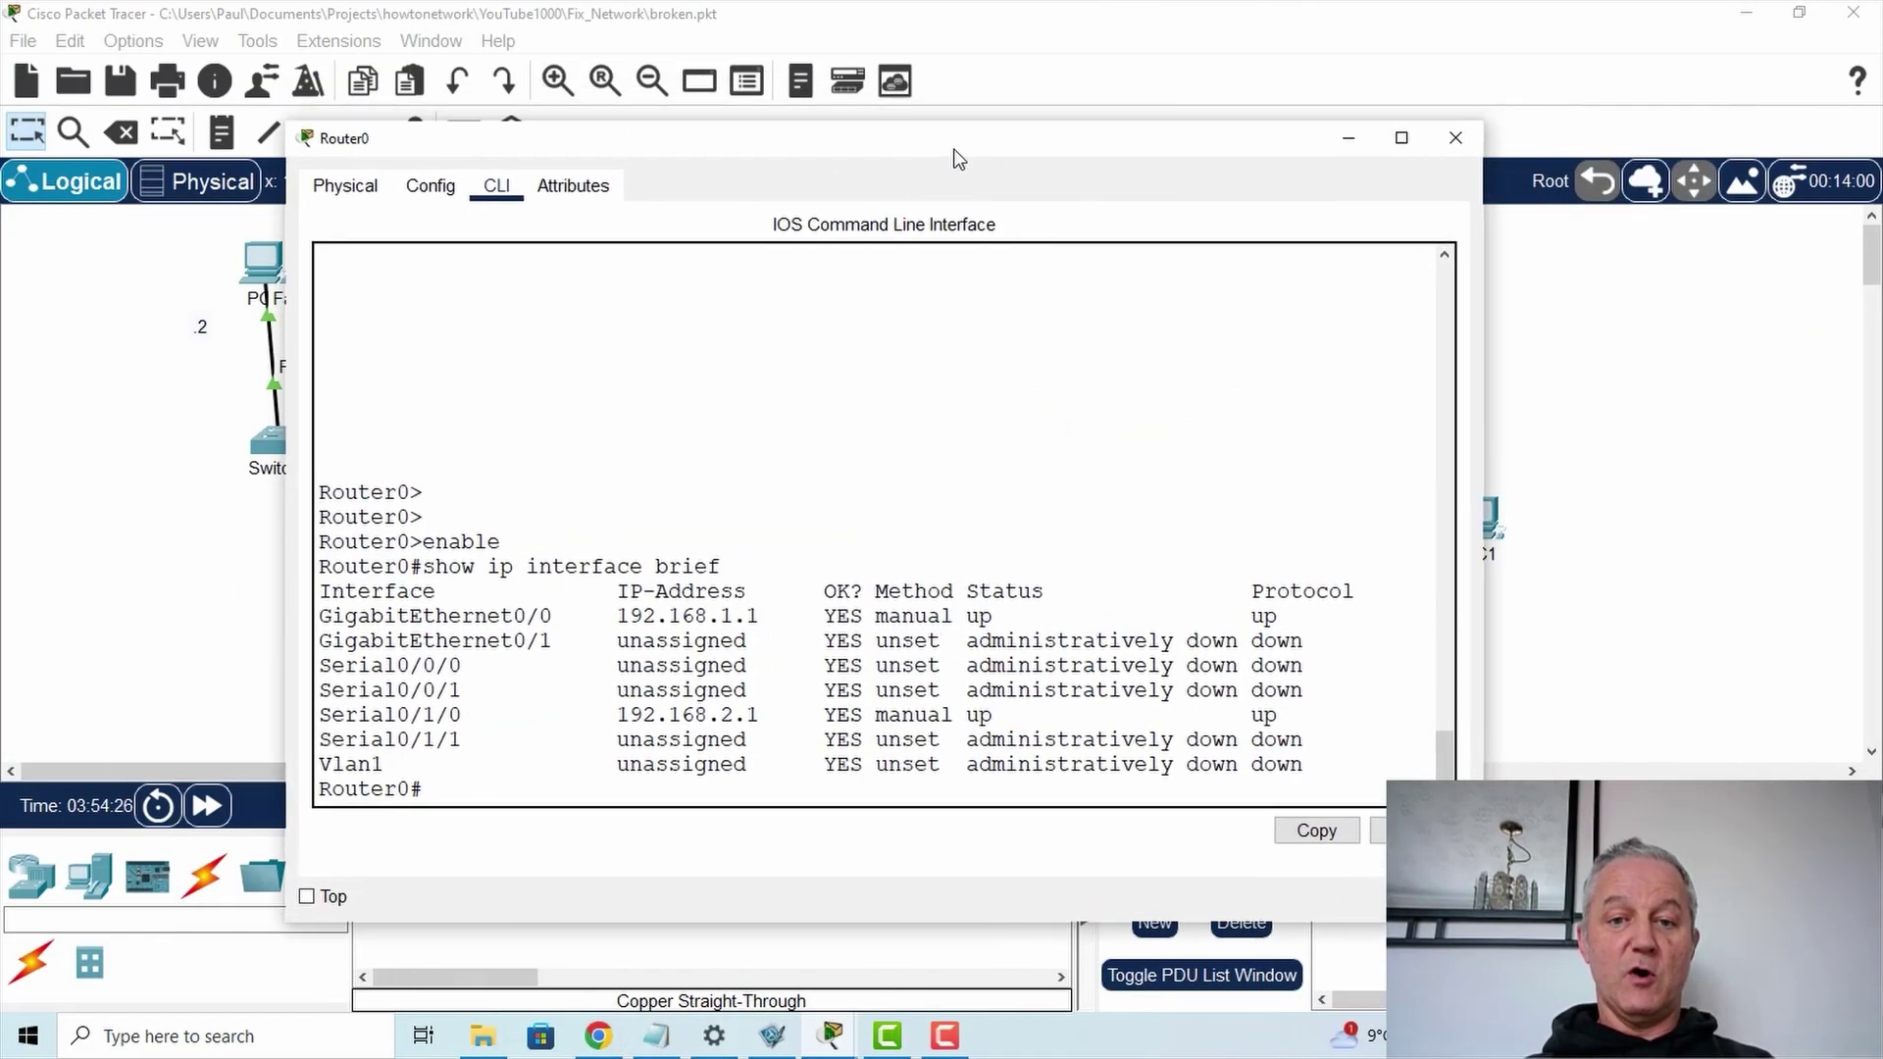
left_click_drag(1079, 605, 1482, 601)
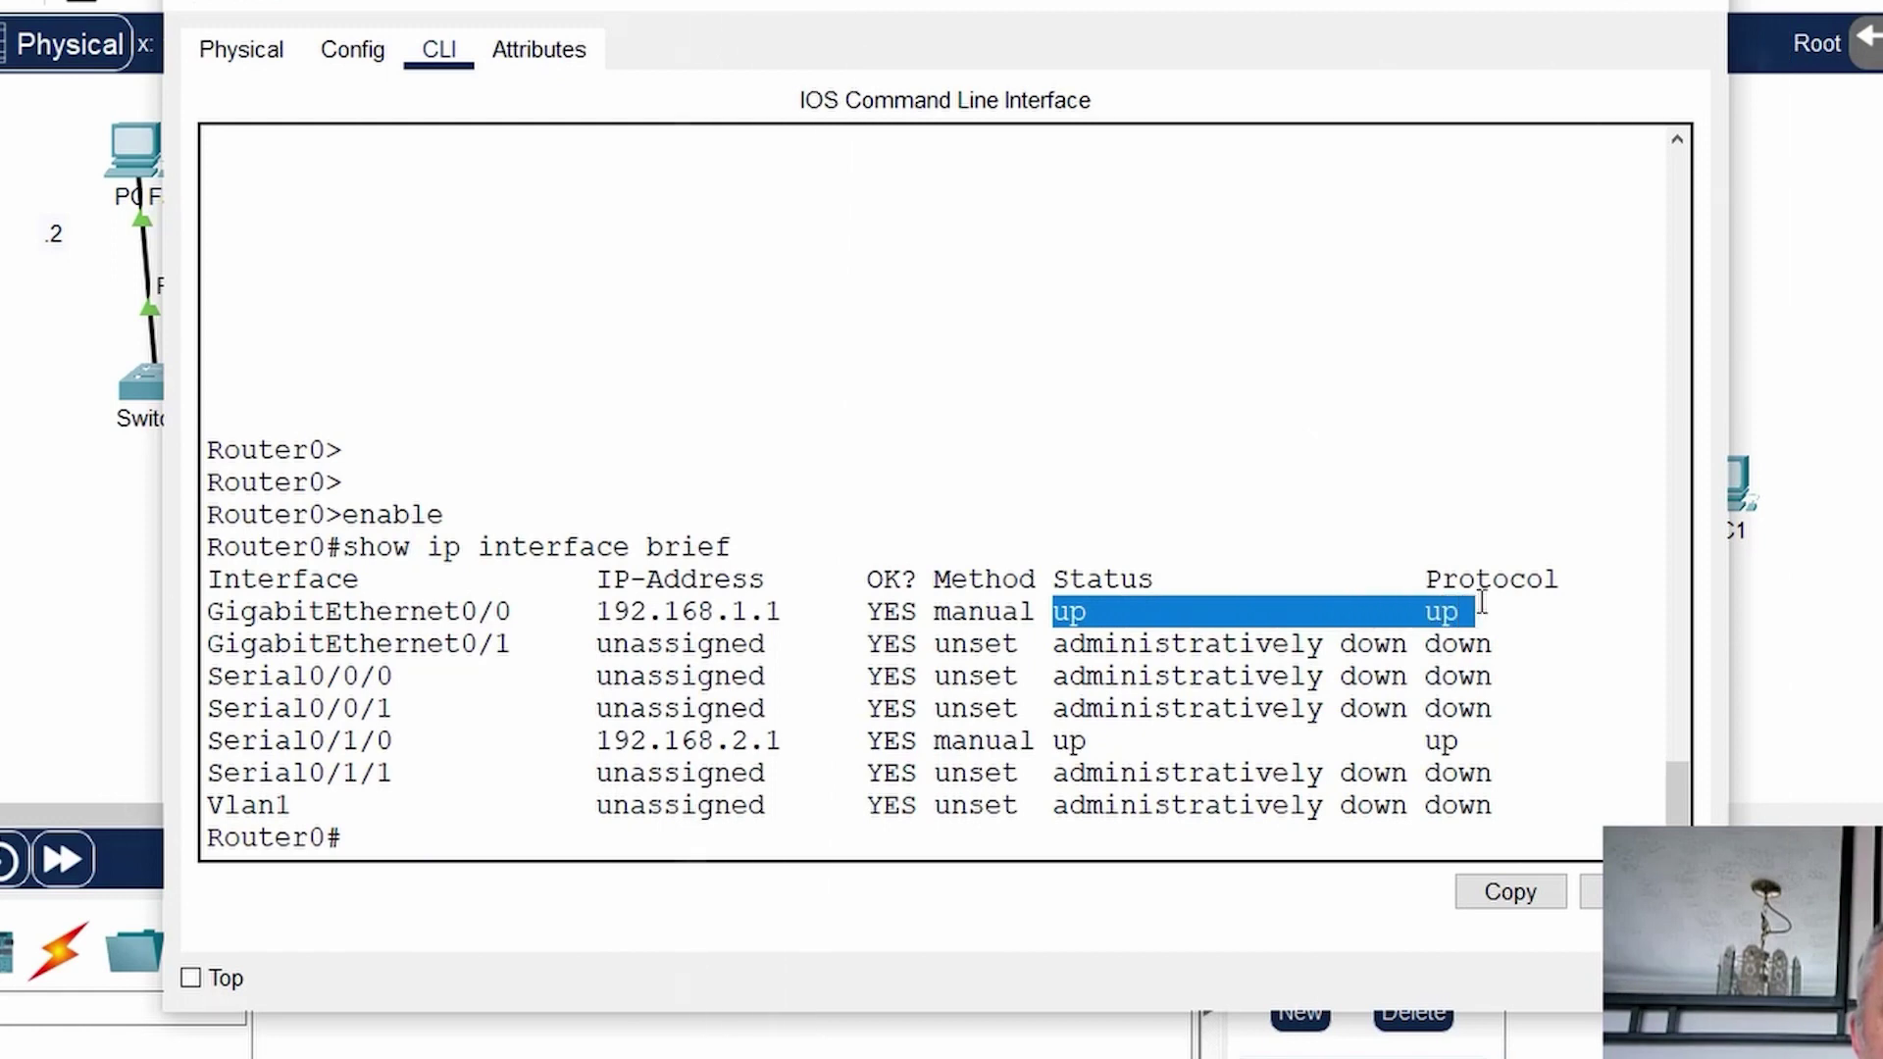
left_click_drag(214, 612, 1126, 683)
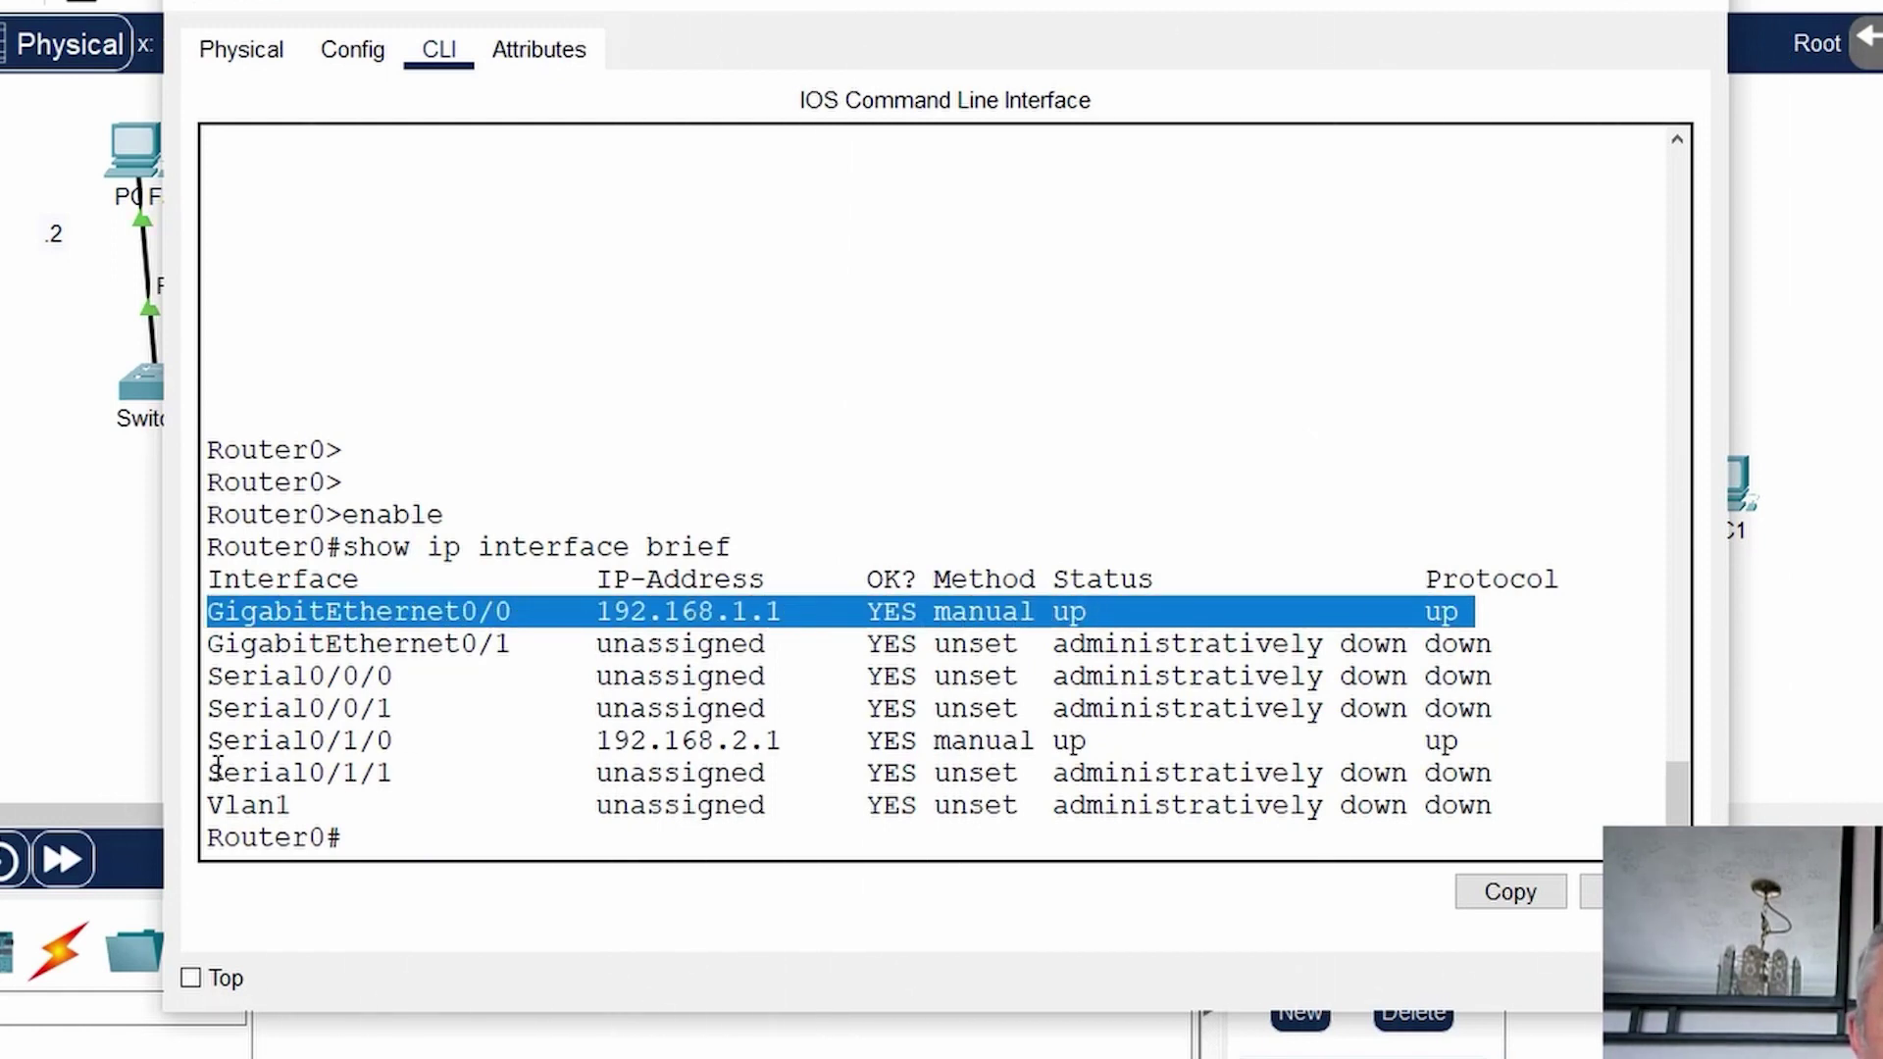
left_click_drag(203, 743, 1497, 746)
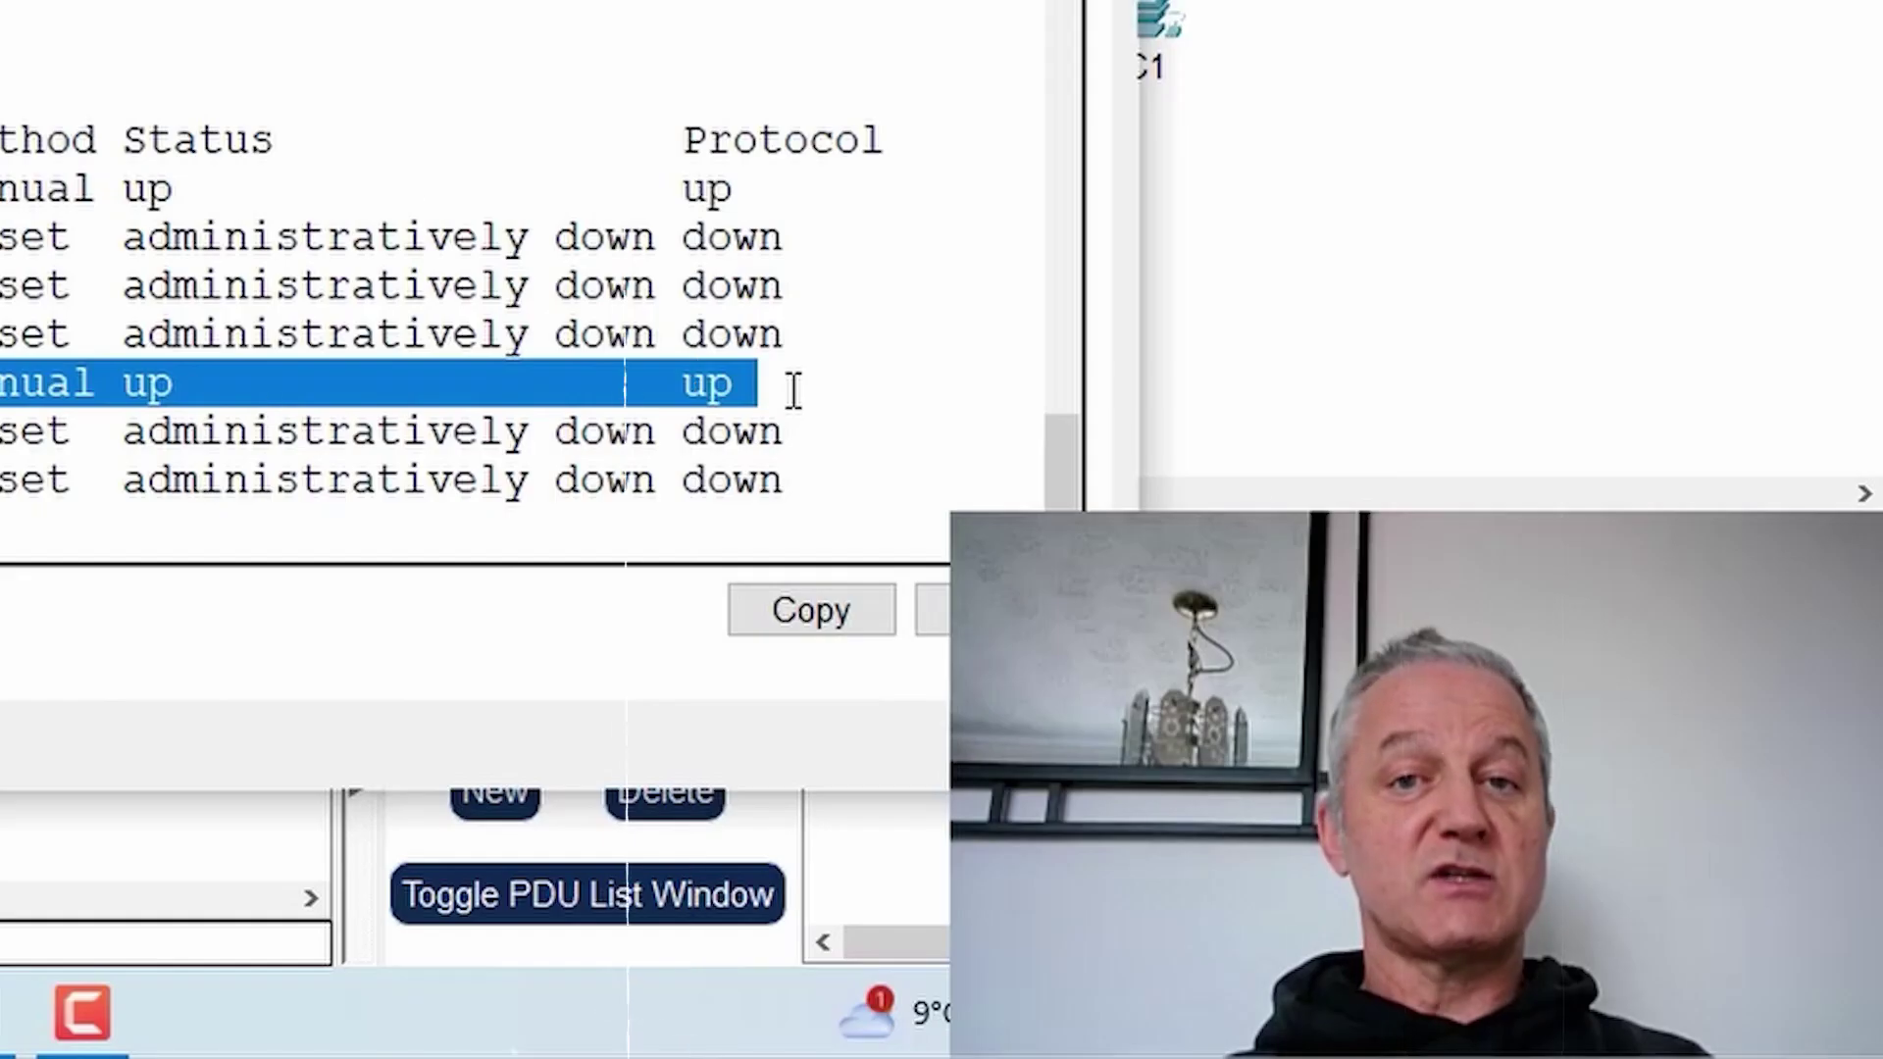
left_click_drag(628, 0, 1000, 0)
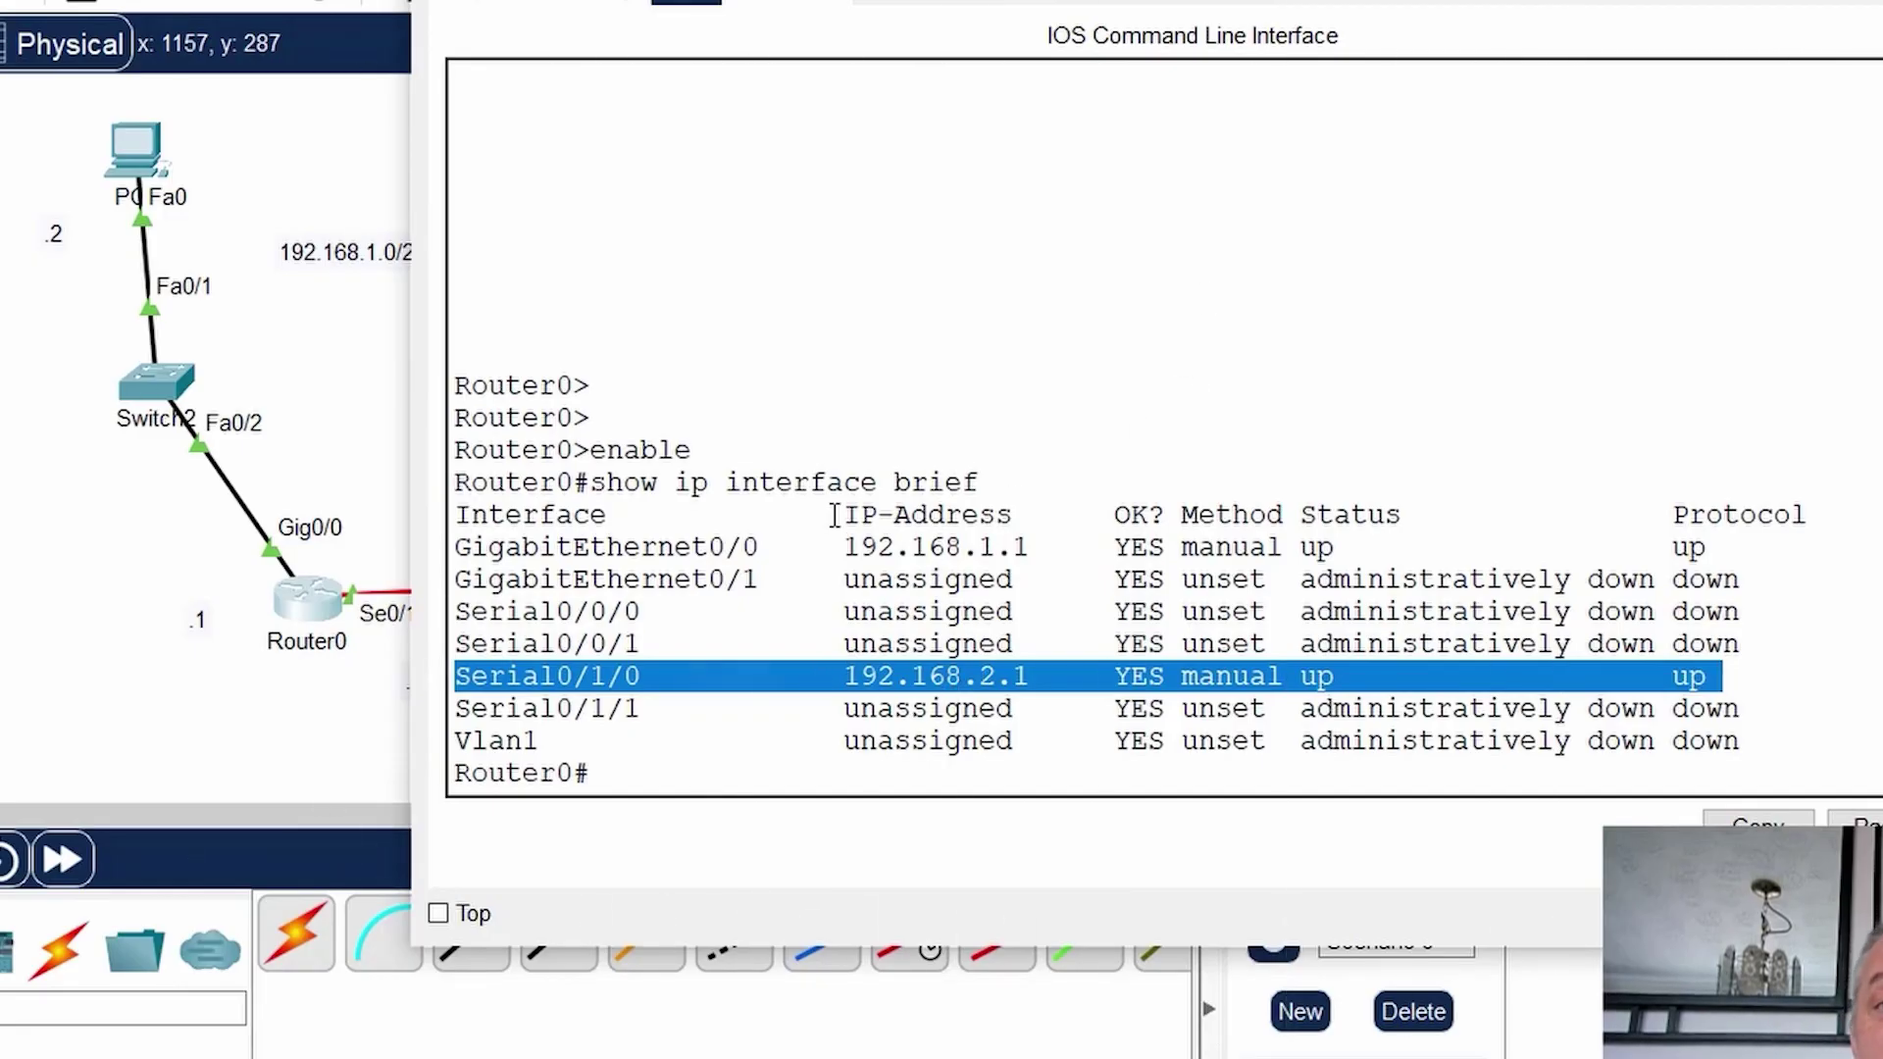
left_click(851, 644)
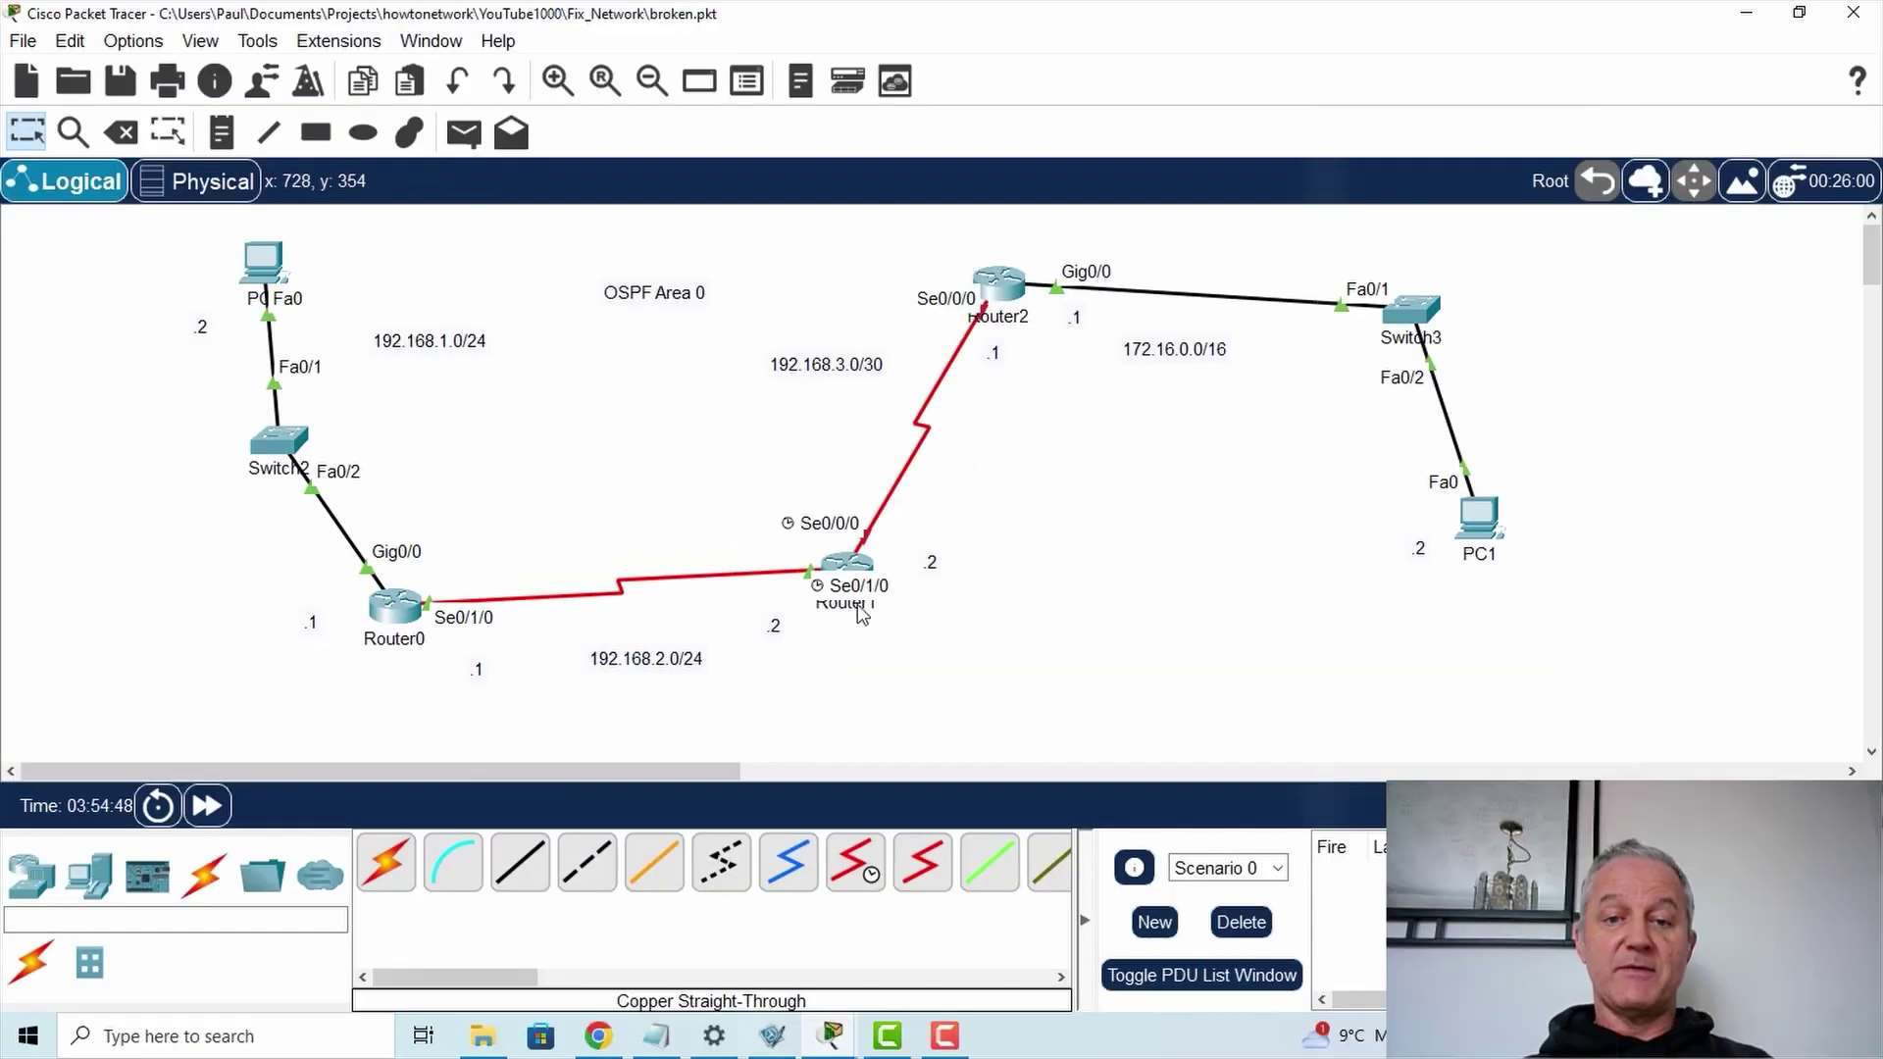
- Enter privileged mode on Router1's command line and list its interfaces with show ip interface brief
left_click(850, 567)
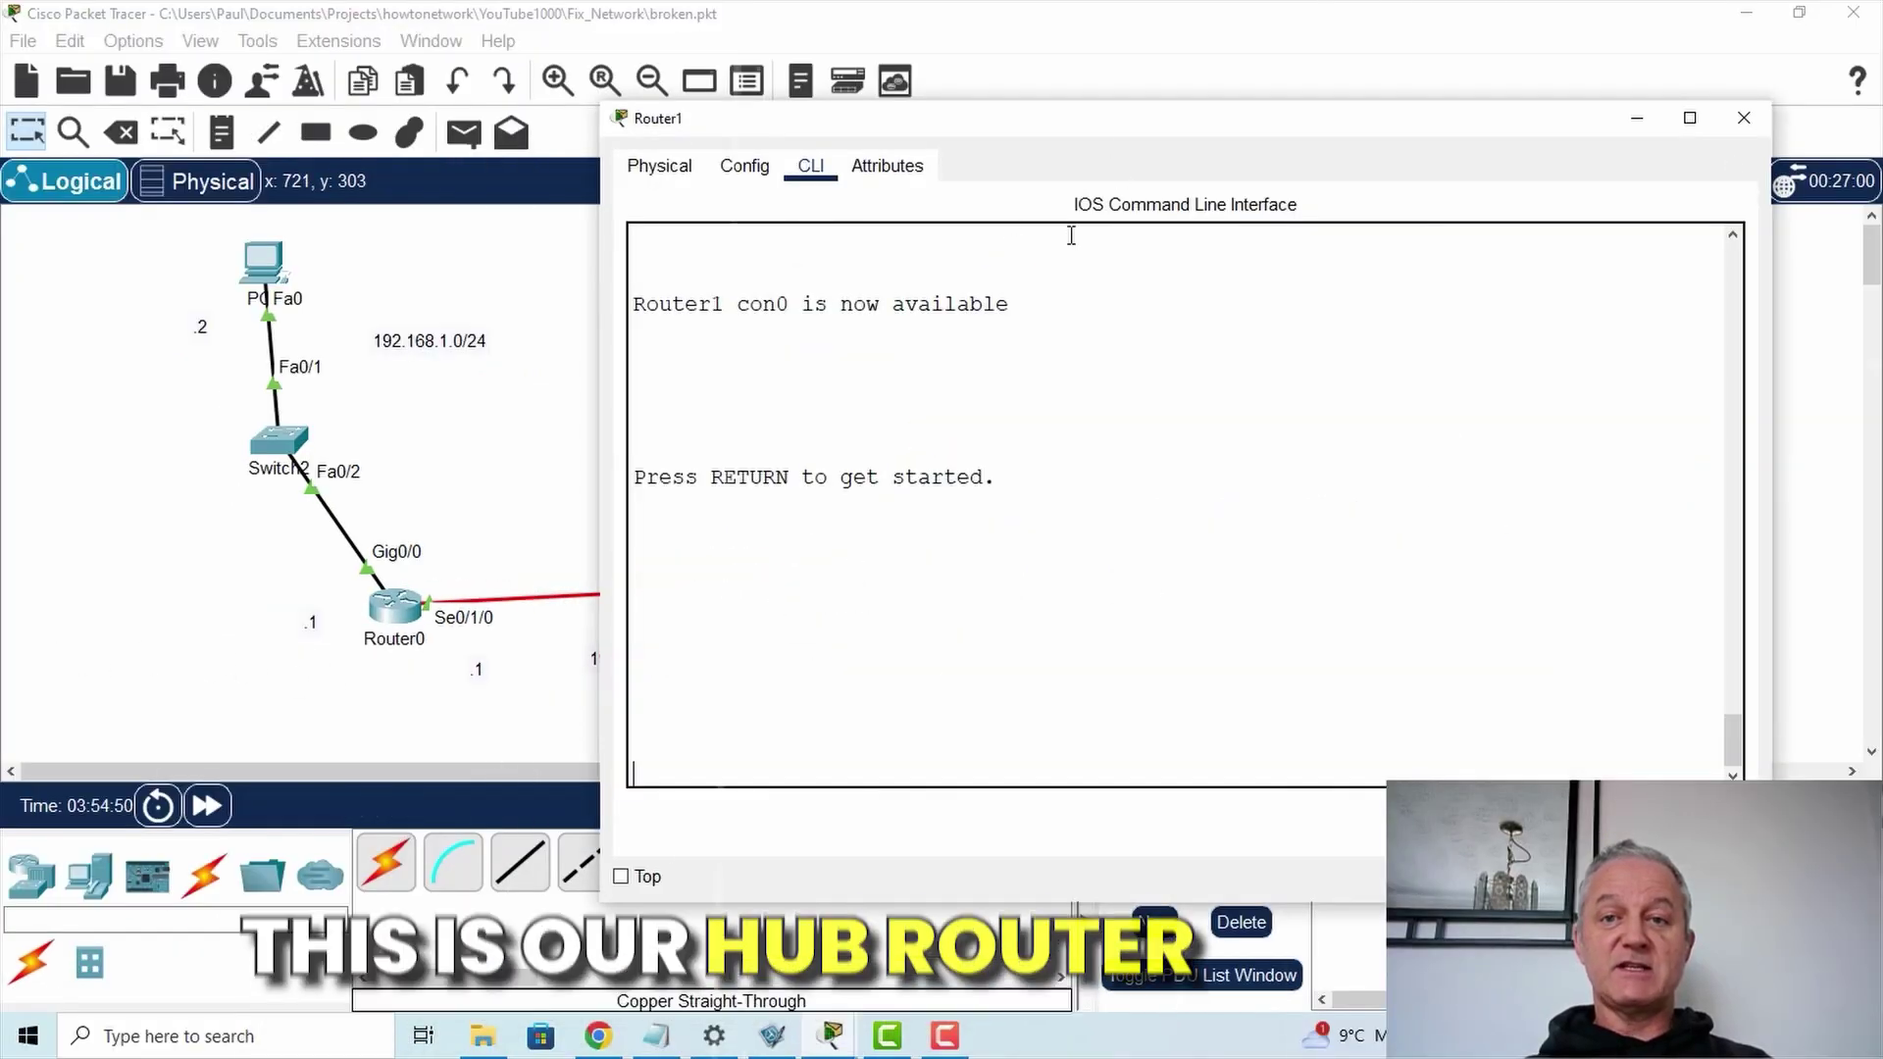
left_click_drag(1157, 132, 1099, 169)
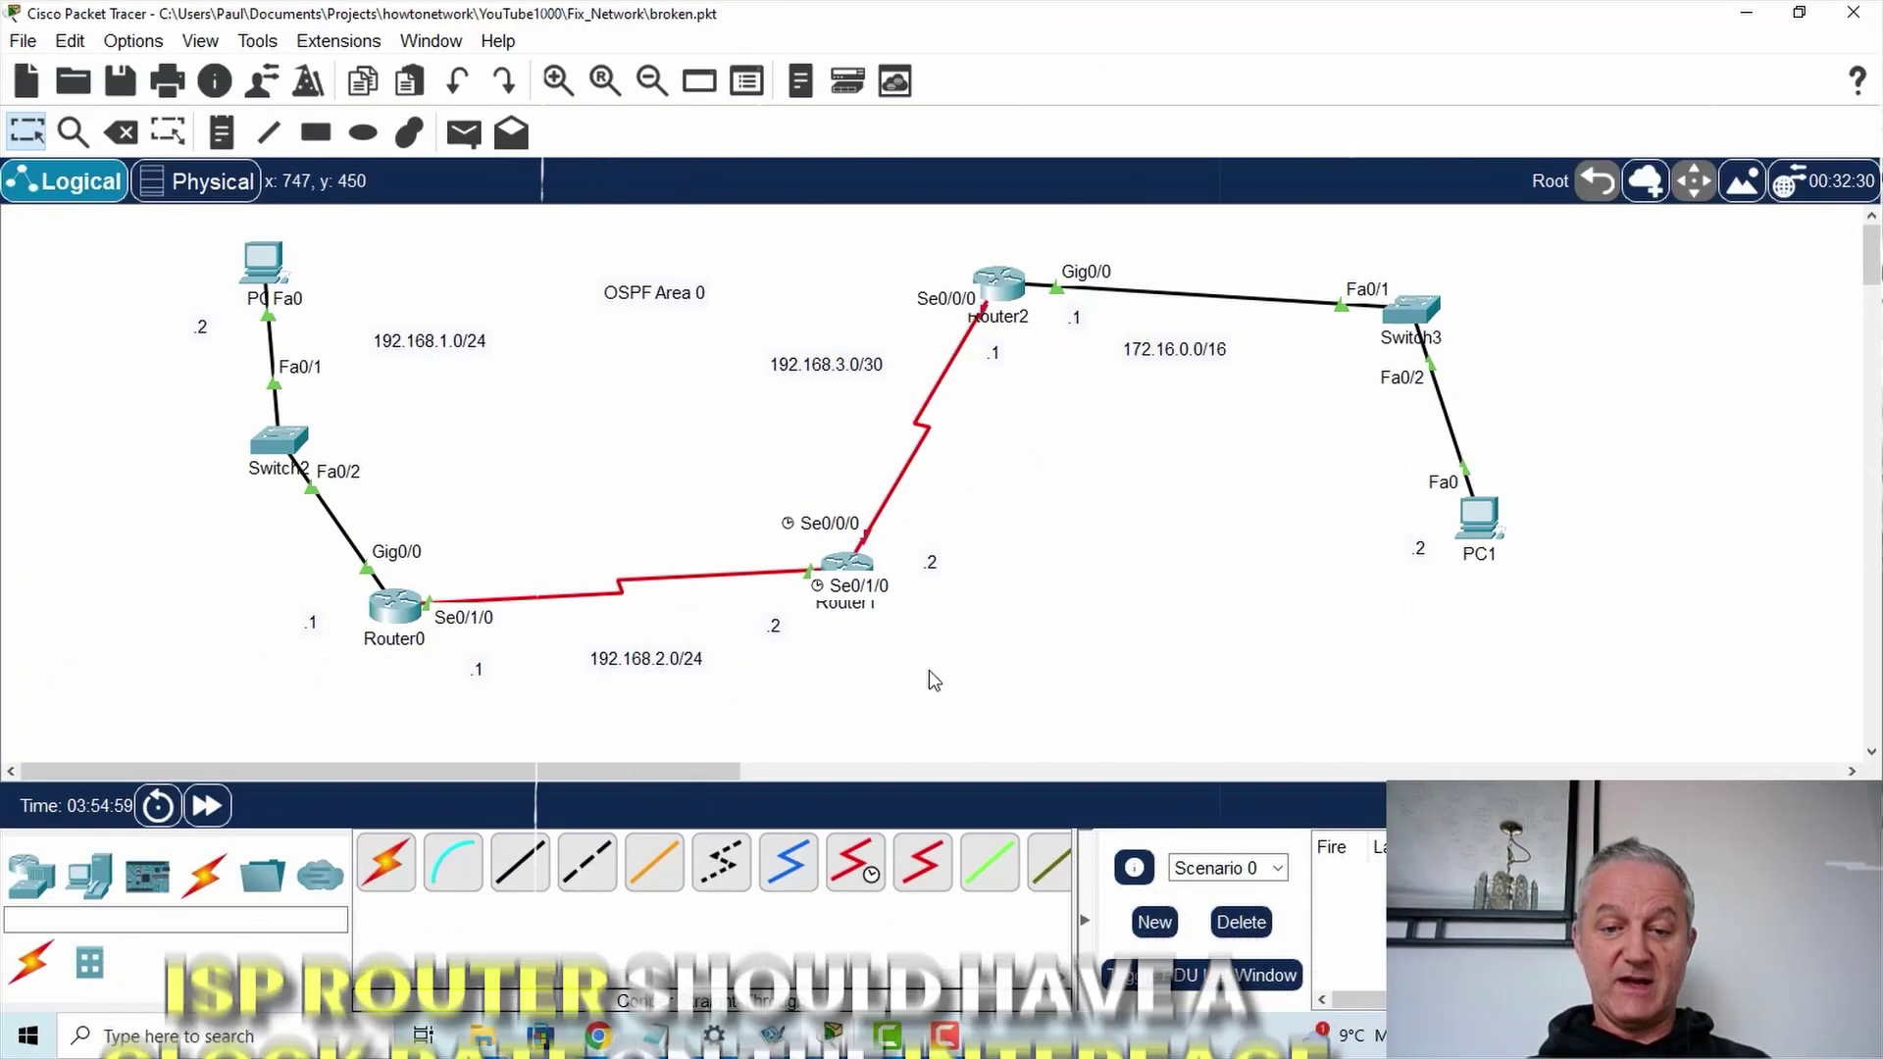
left_click(845, 555)
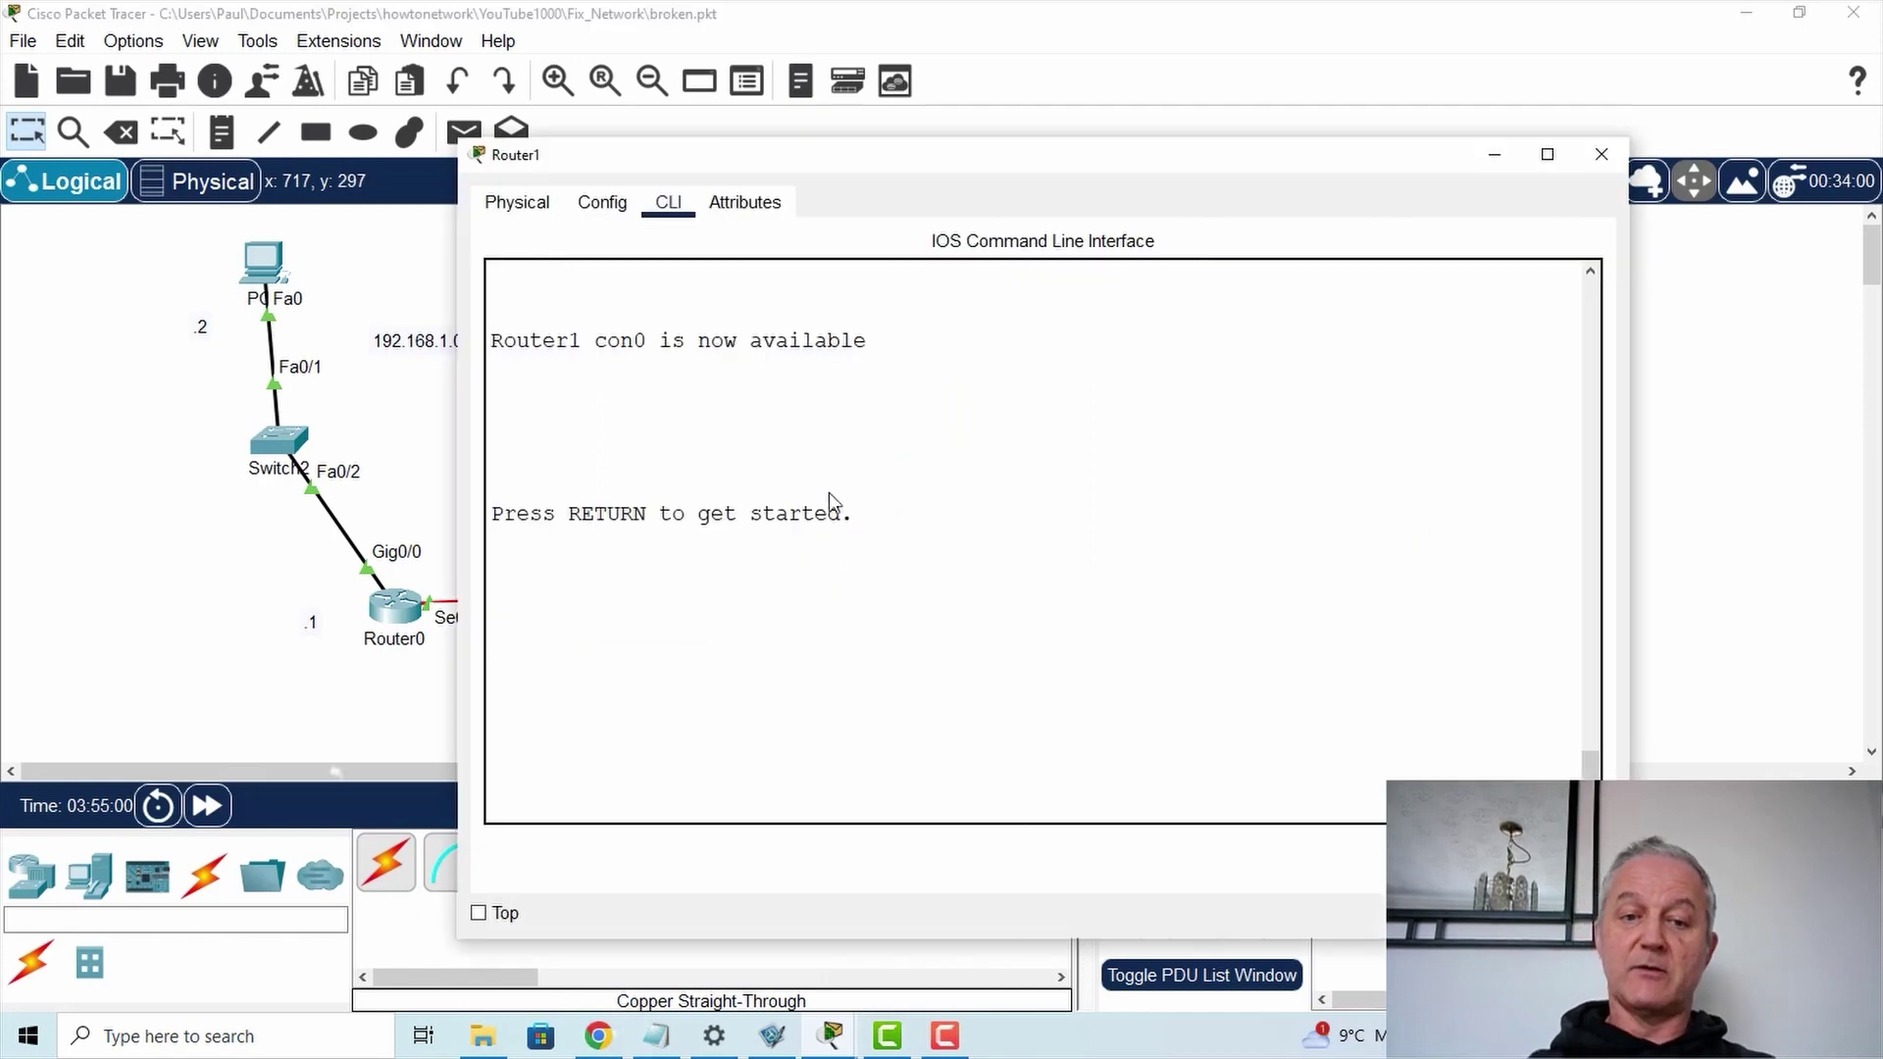
key("Return")
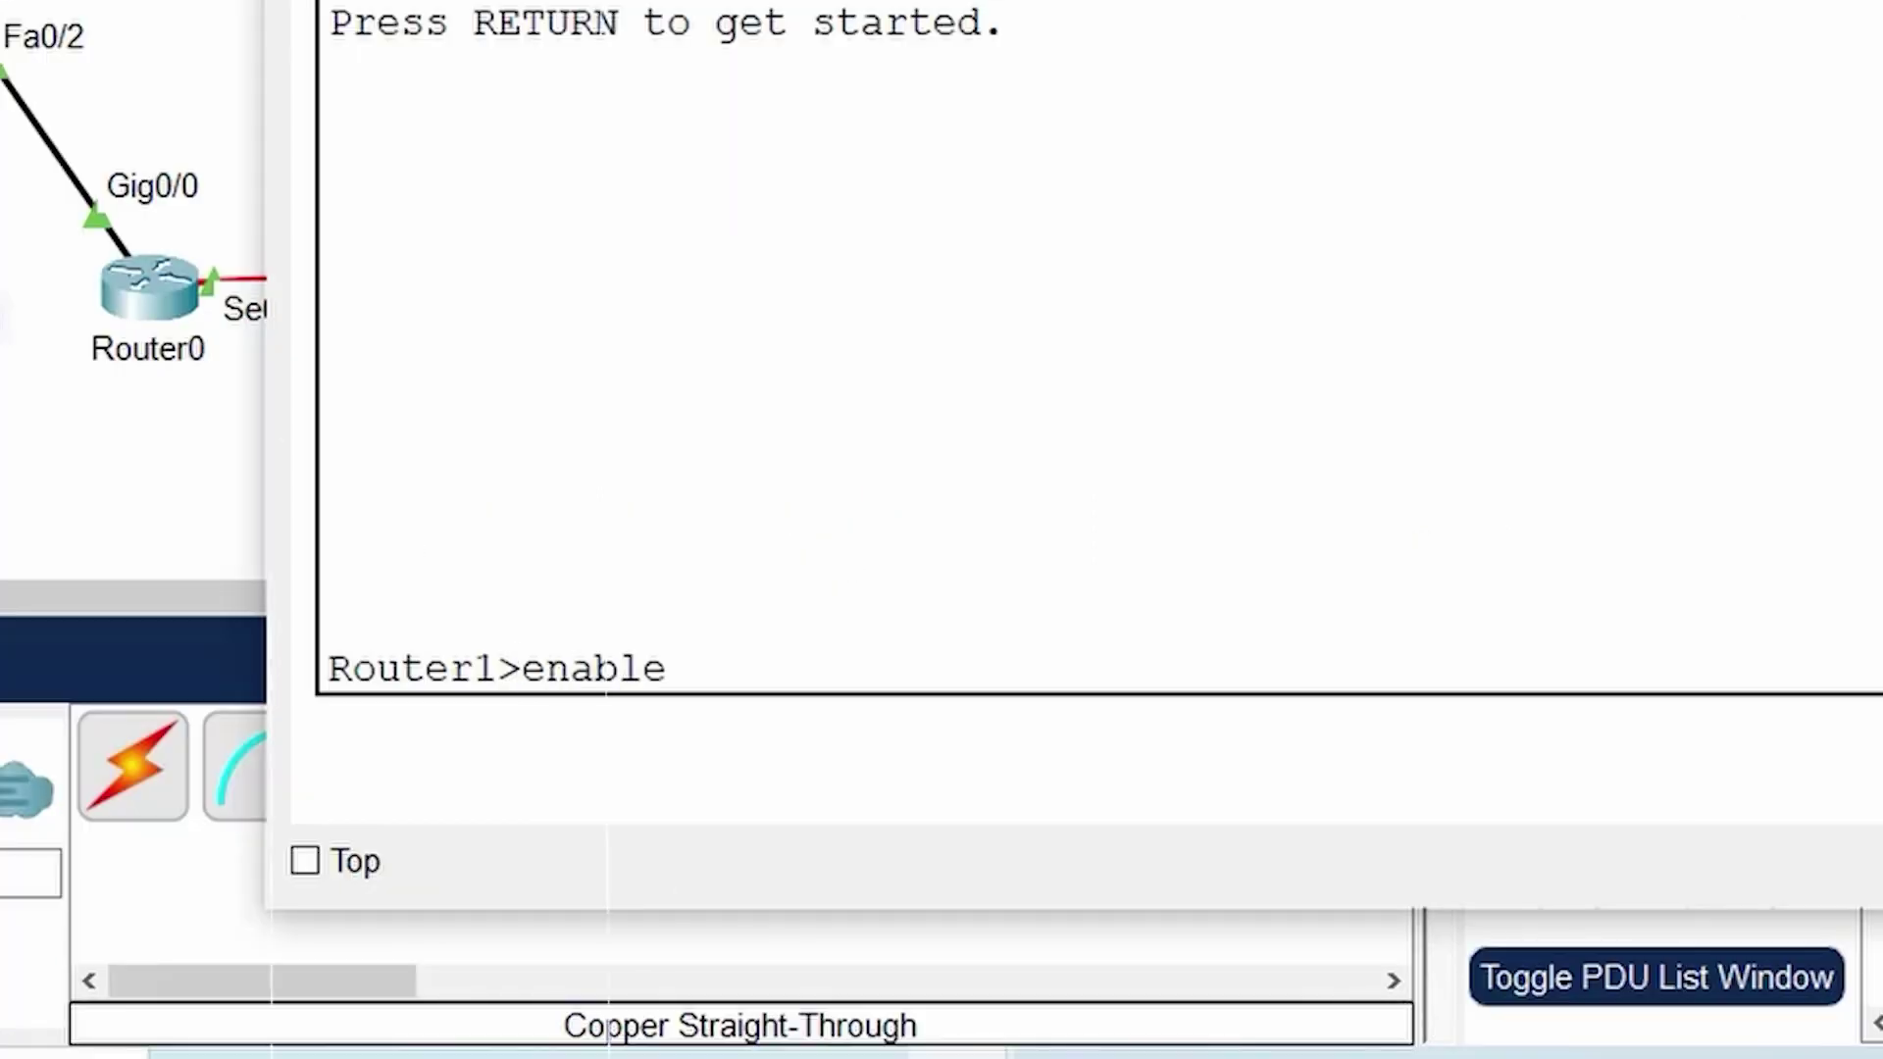
type("enable")
key("Return")
type("show ip interface brief")
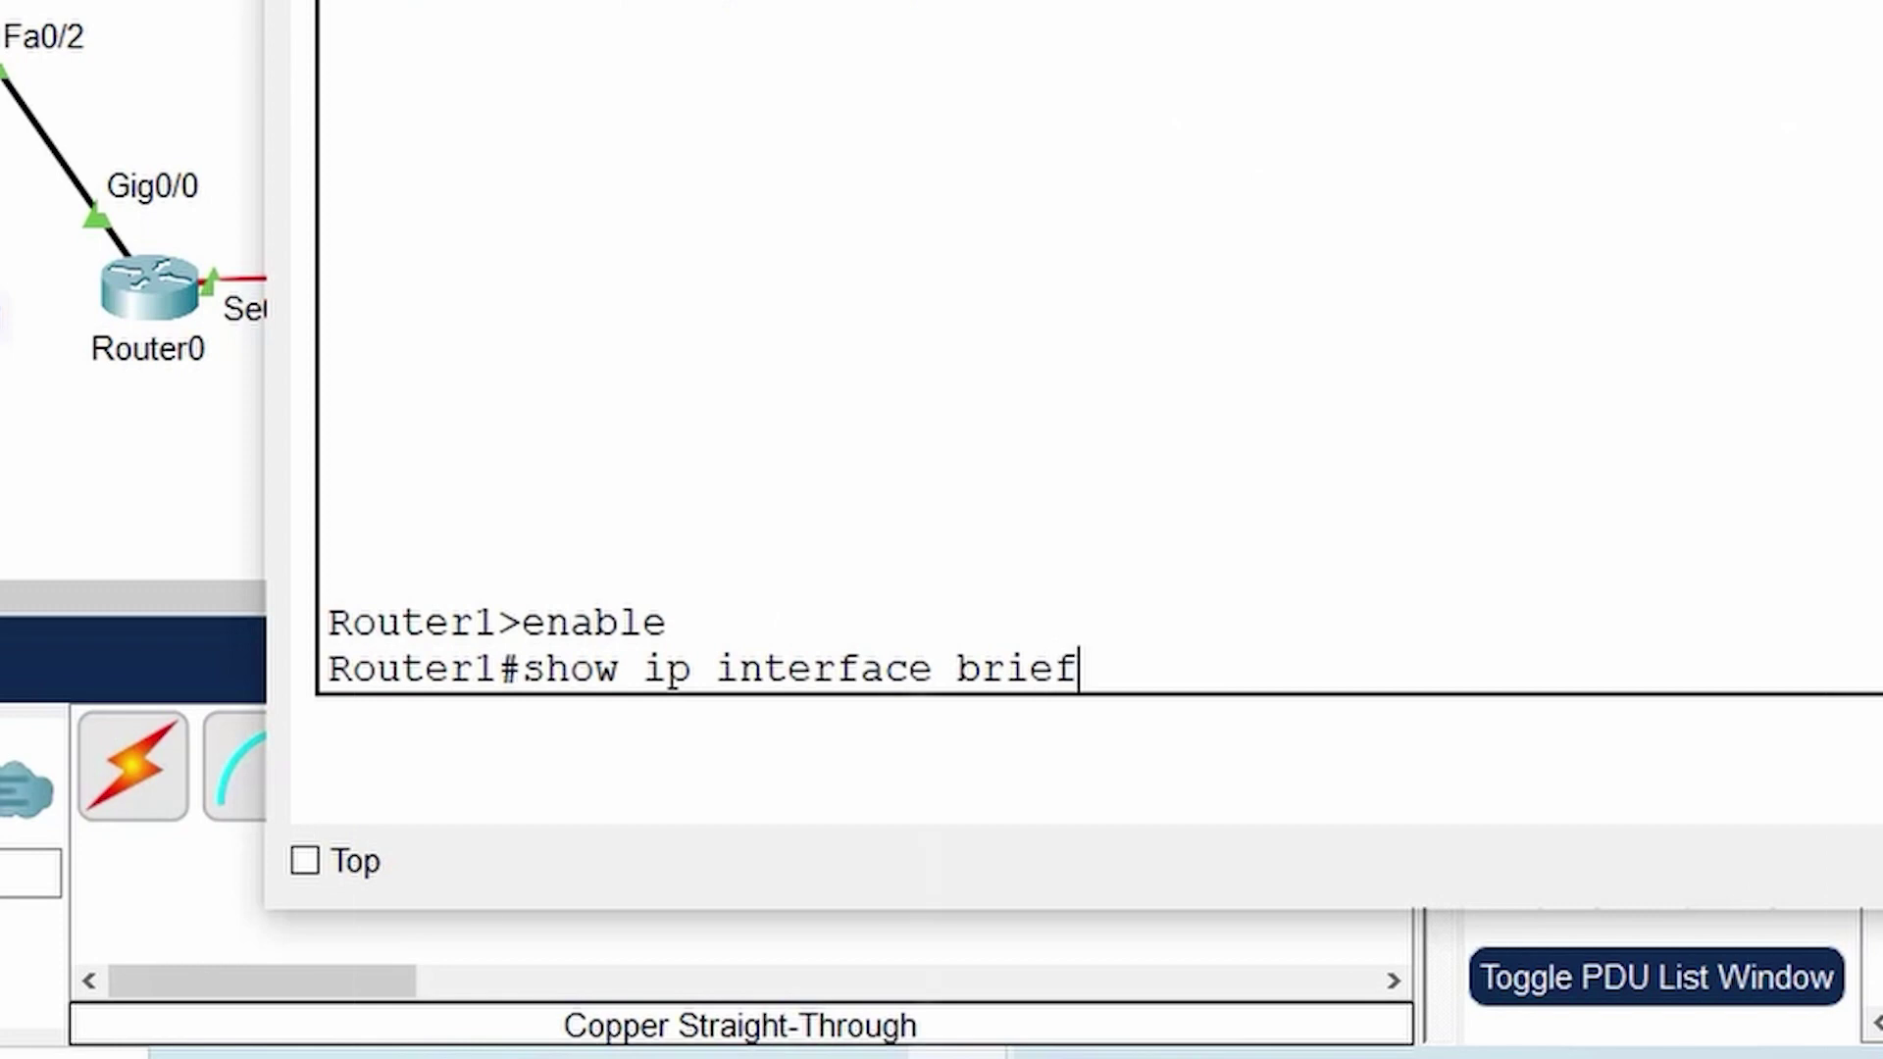
key("Return")
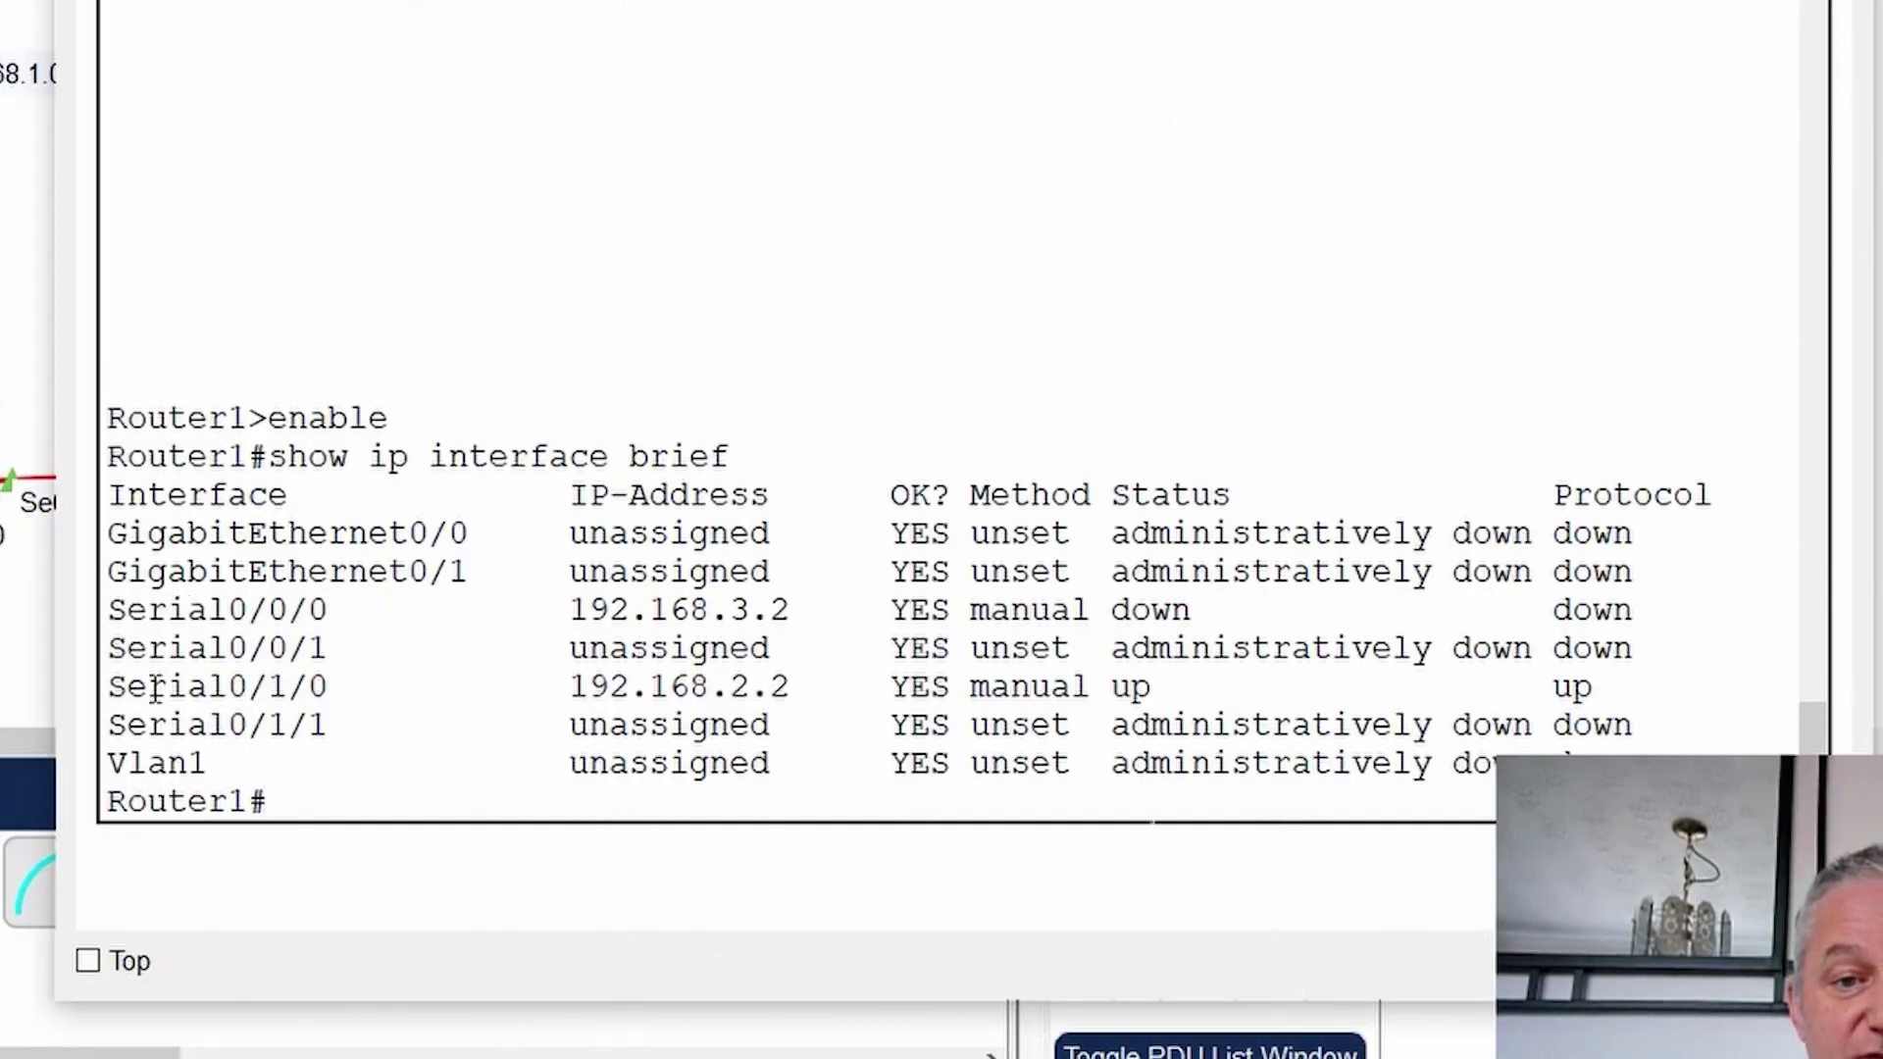
- Compare the IP address, status and protocol entries of Serial0/1/0 and Serial0/0/0 in Router1's interface list
left_click_drag(149, 686, 1651, 699)
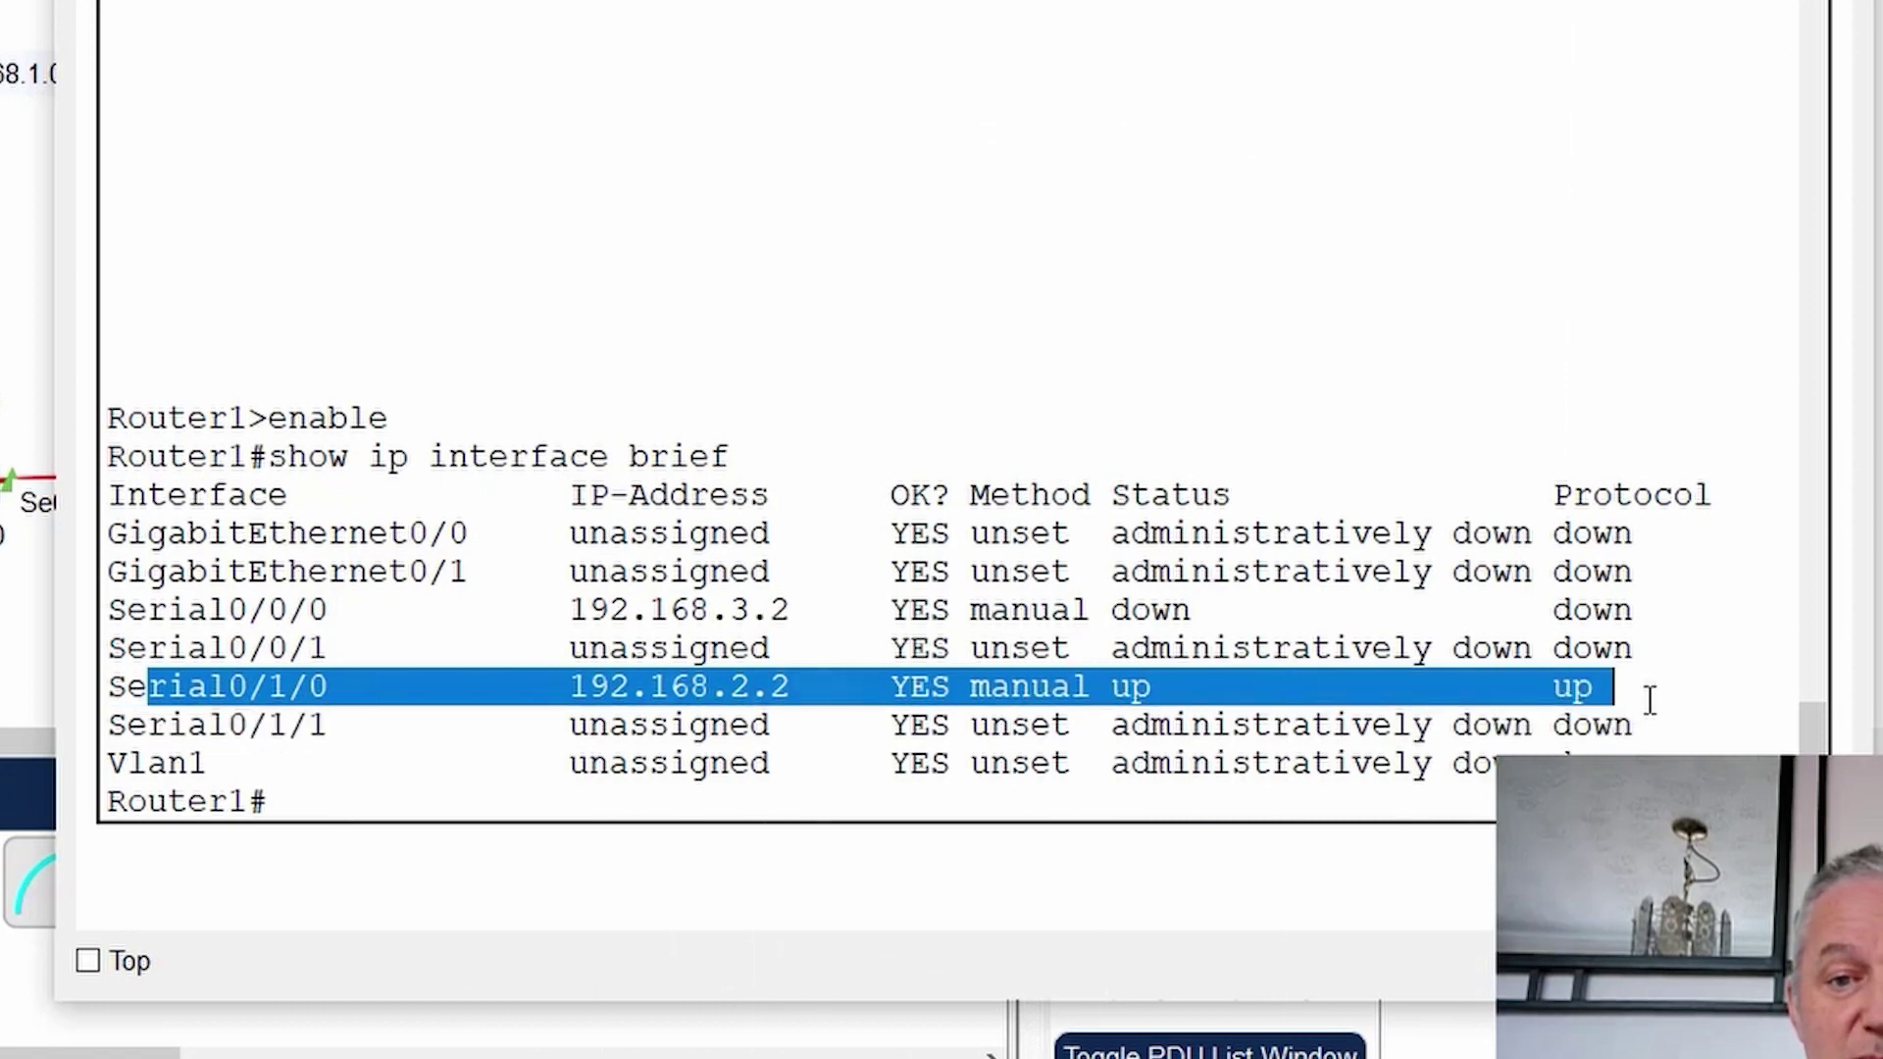
left_click_drag(539, 610, 1574, 616)
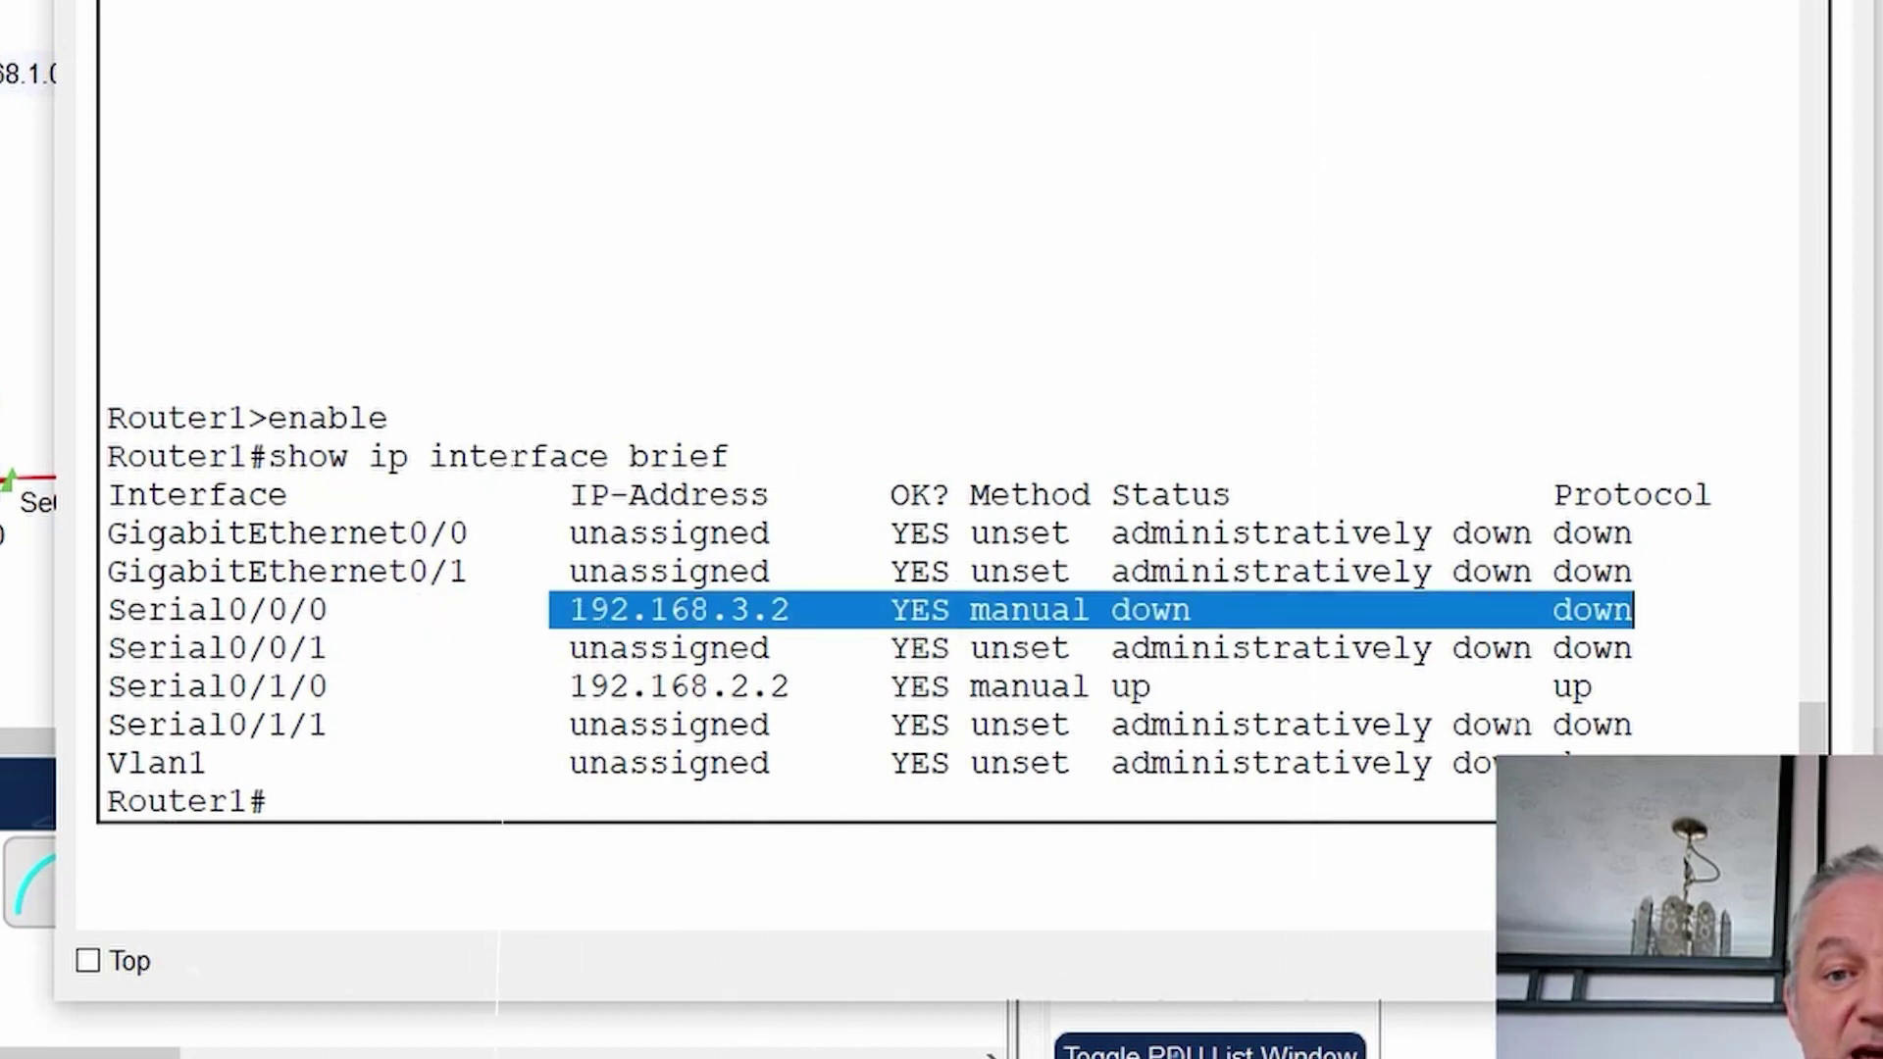
left_click_drag(1113, 610, 1206, 604)
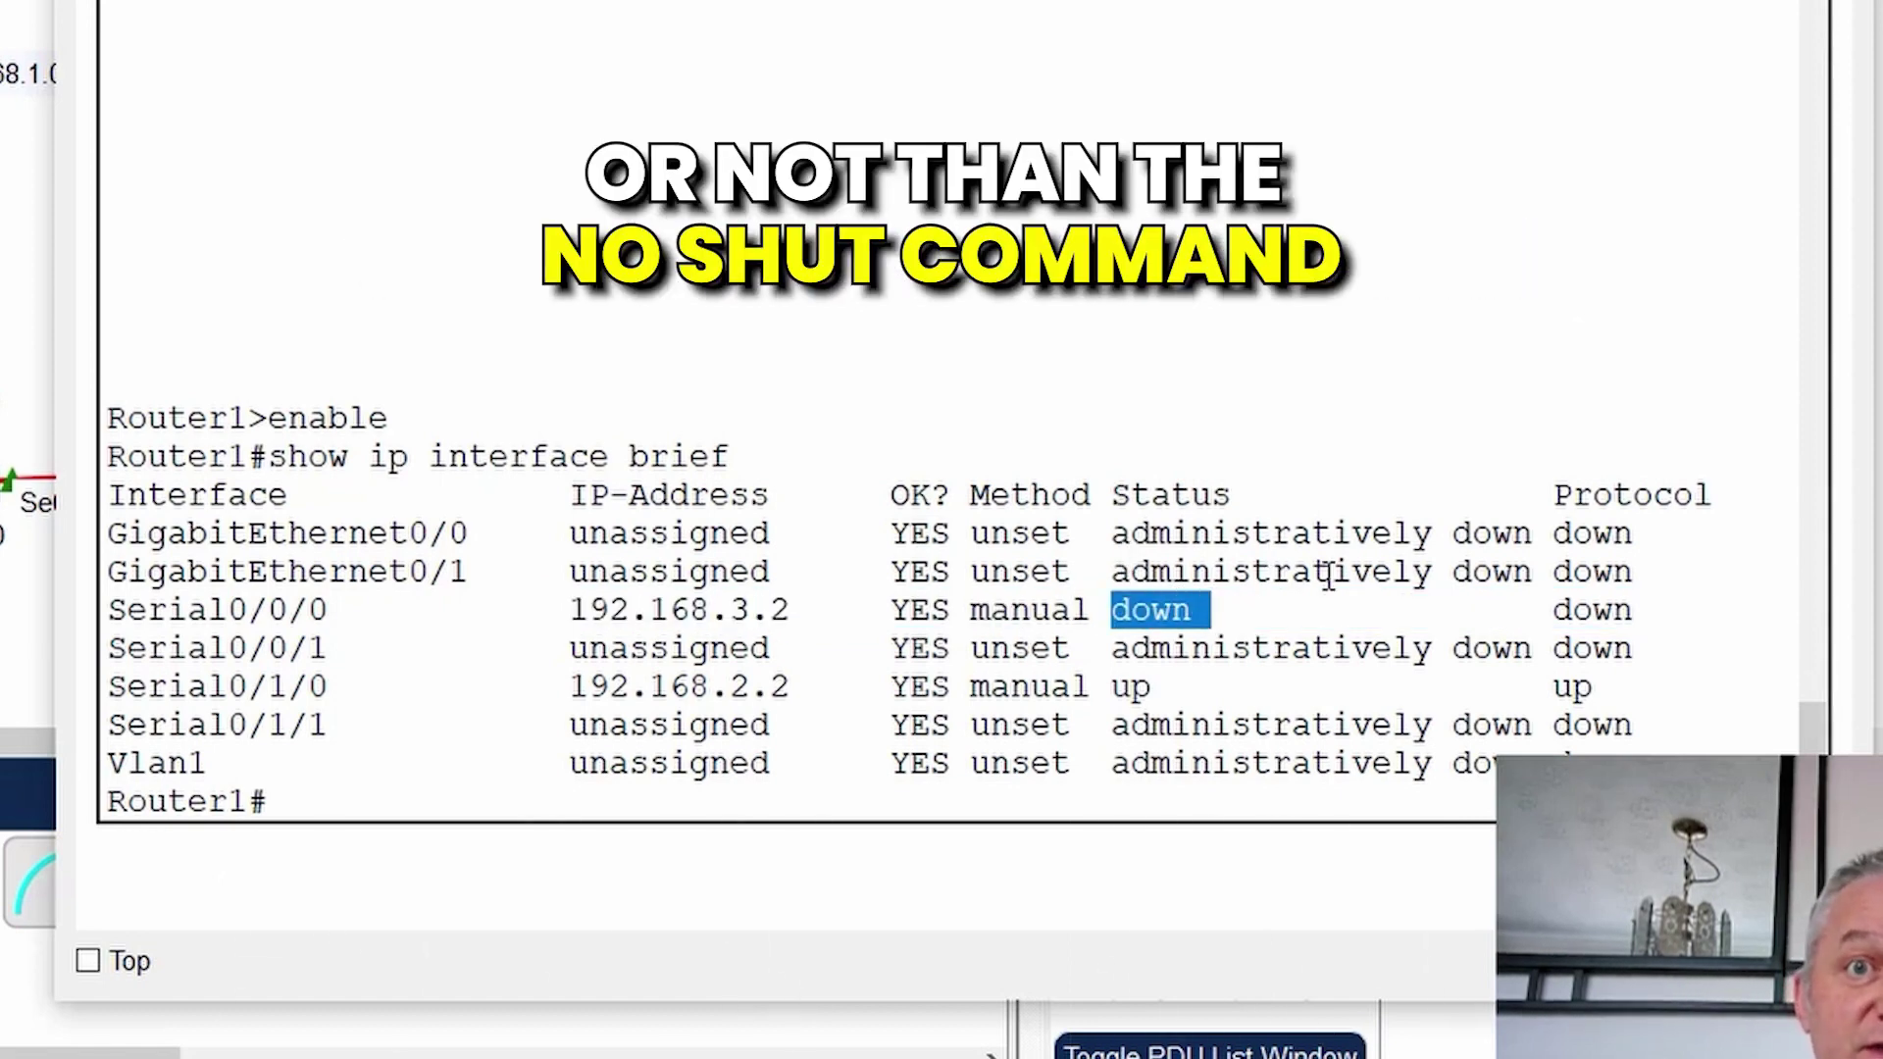
left_click_drag(1555, 609, 1651, 606)
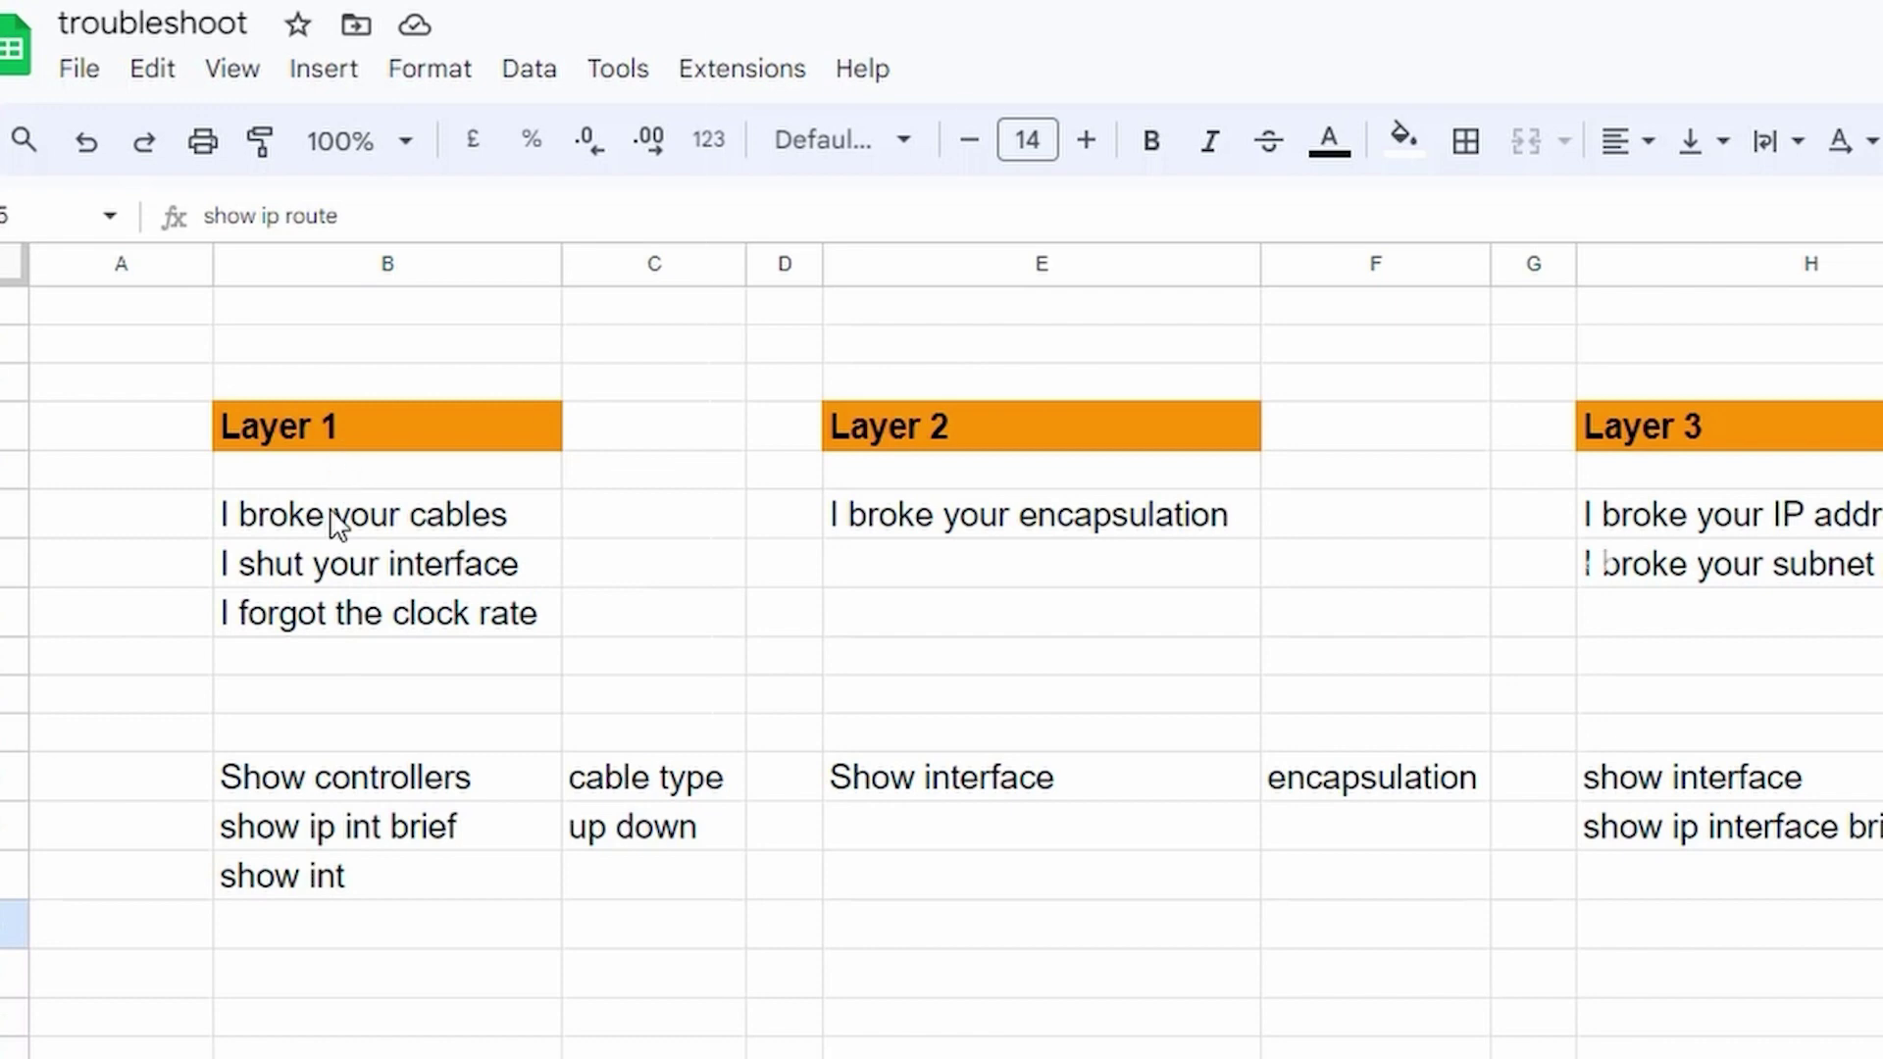
- Review the Layer 1 cable, interface and clock rate causes and the Layer 2 encapsulation cause in the troubleshoot spreadsheet
left_click(391, 529)
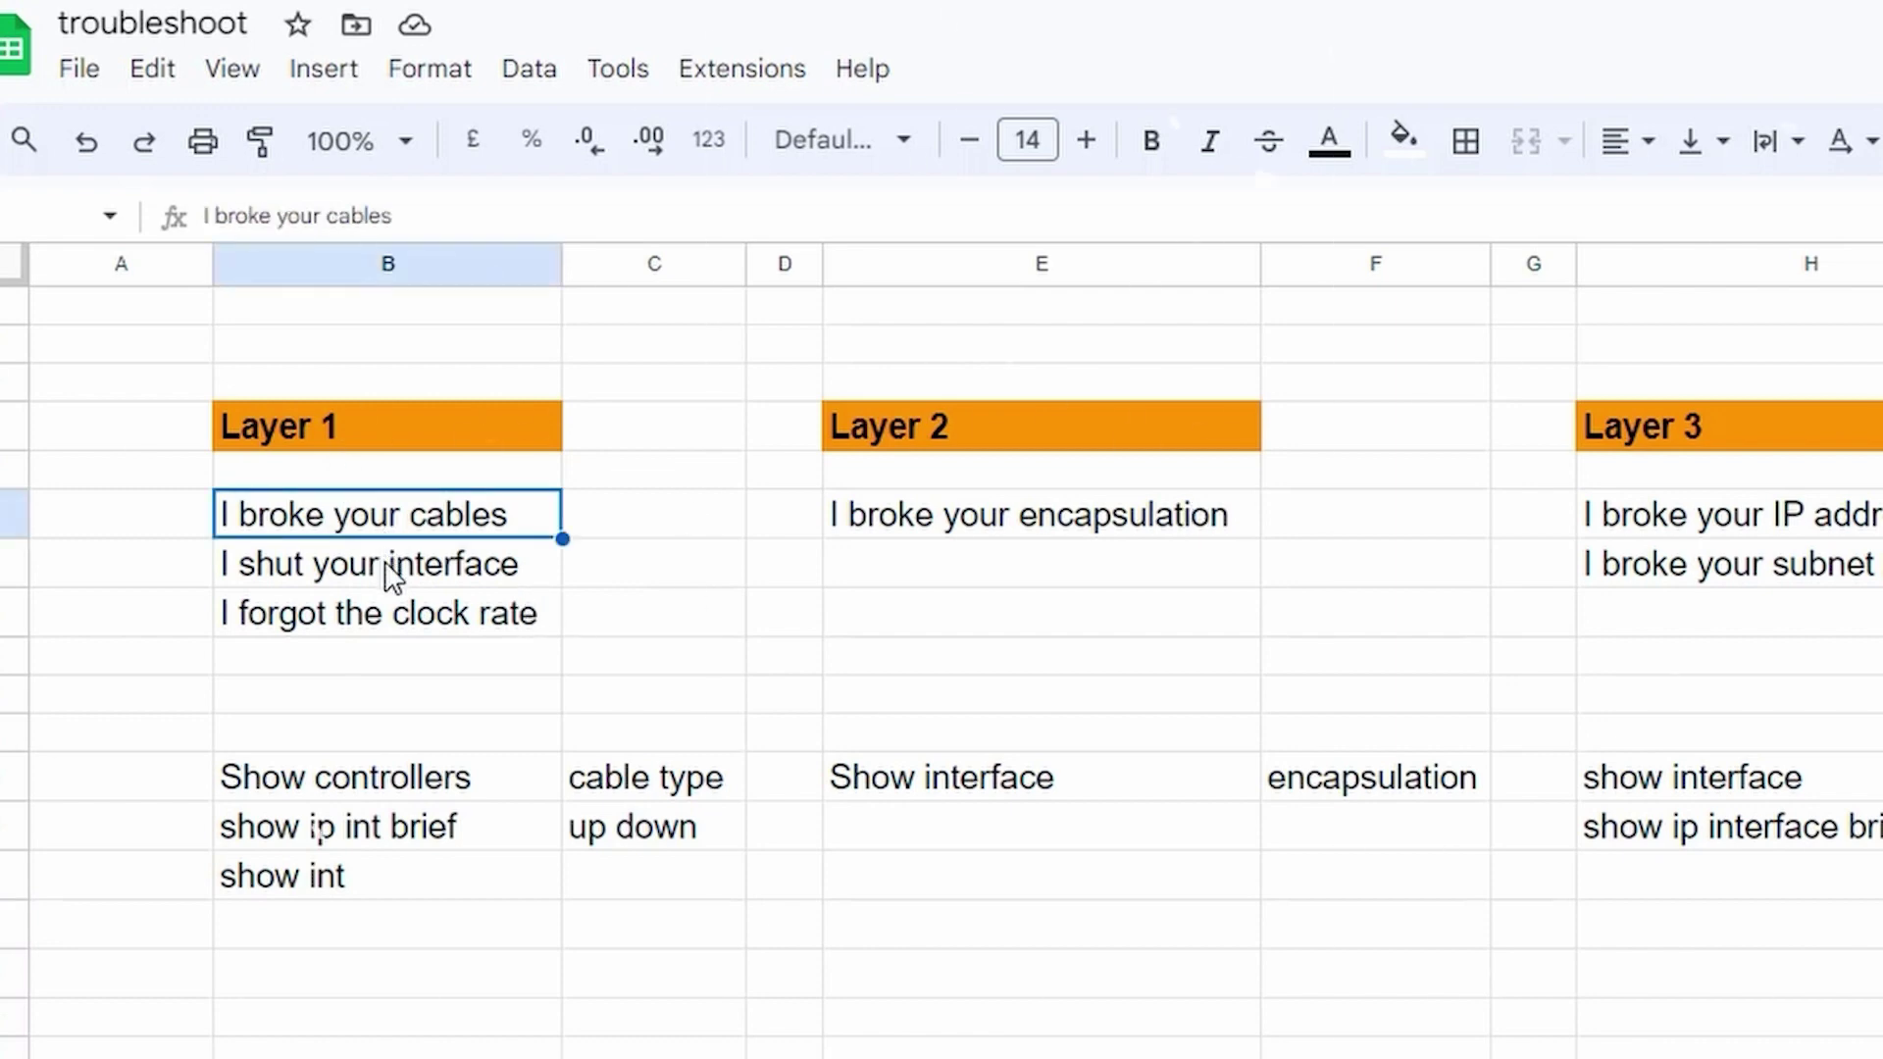
left_click(393, 577)
left_click(392, 626)
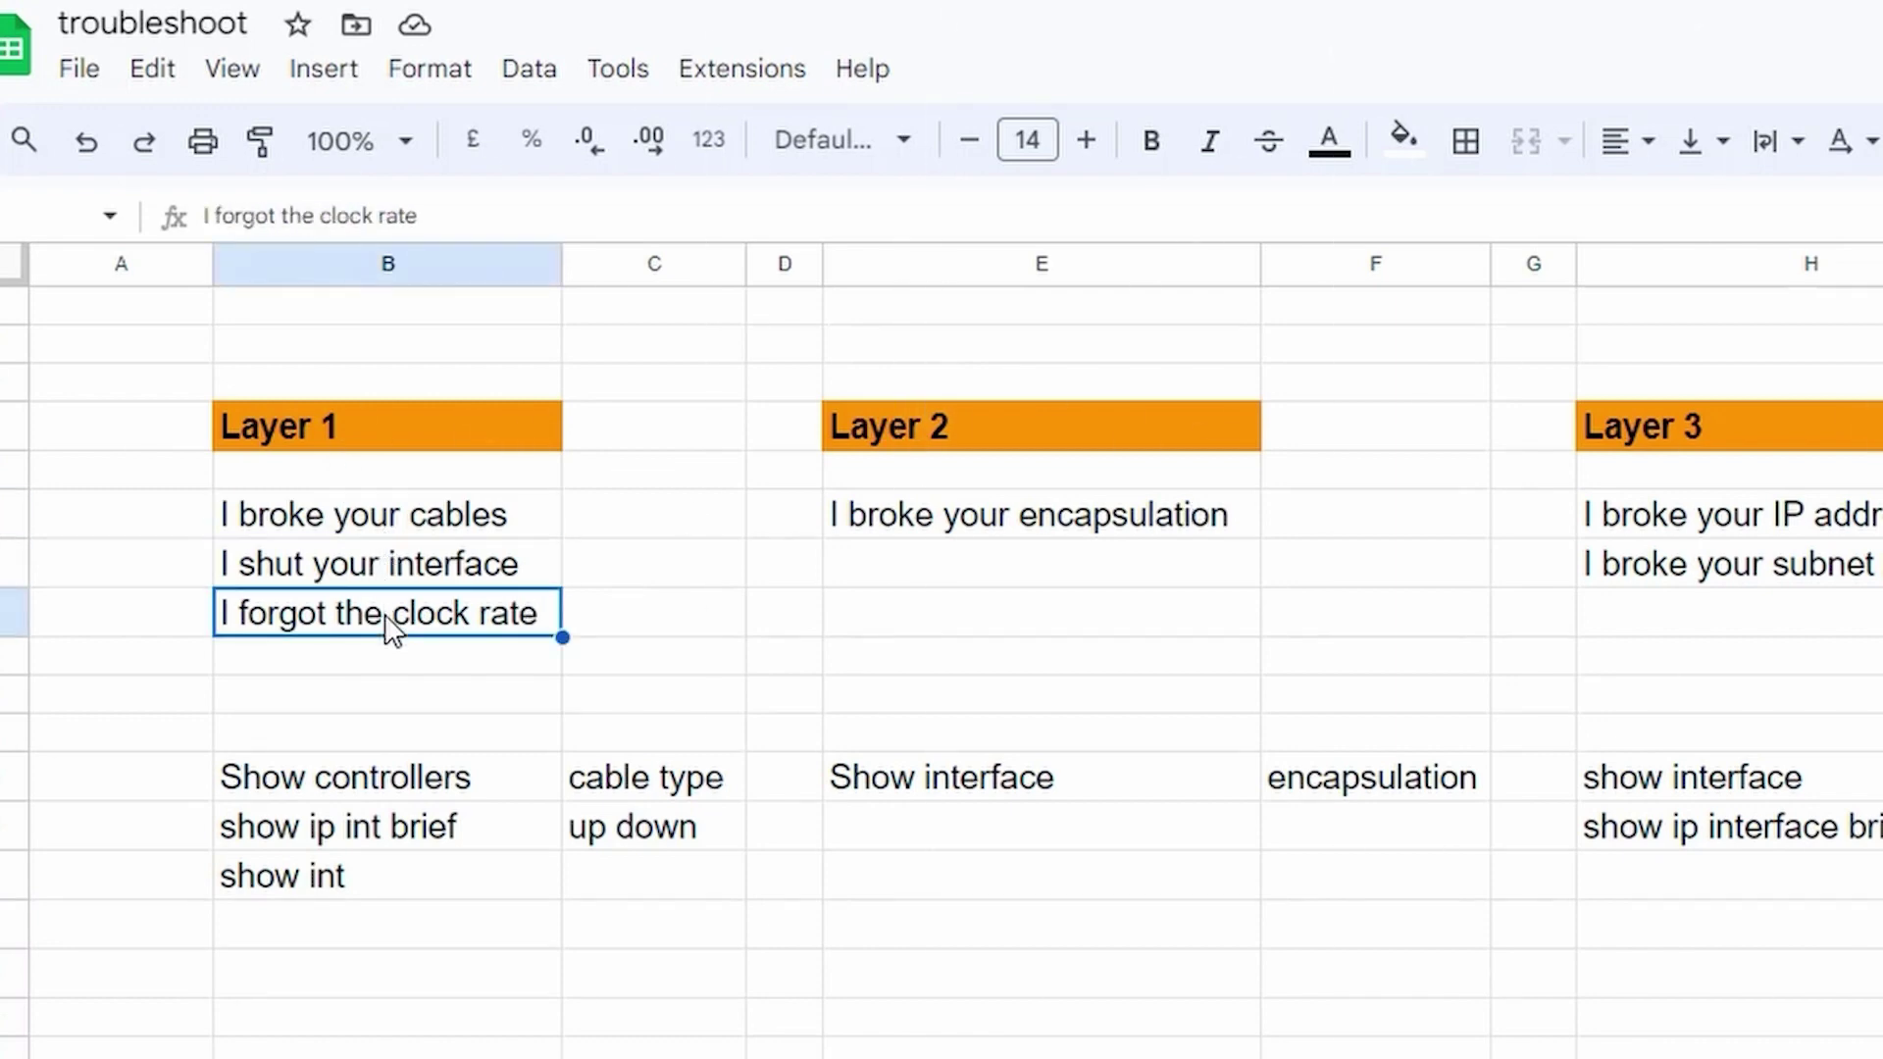
left_click(981, 534)
- Switch back to Cisco Packet Tracer and run show interface s0/0/0 on Router1
mouse_move(831, 1034)
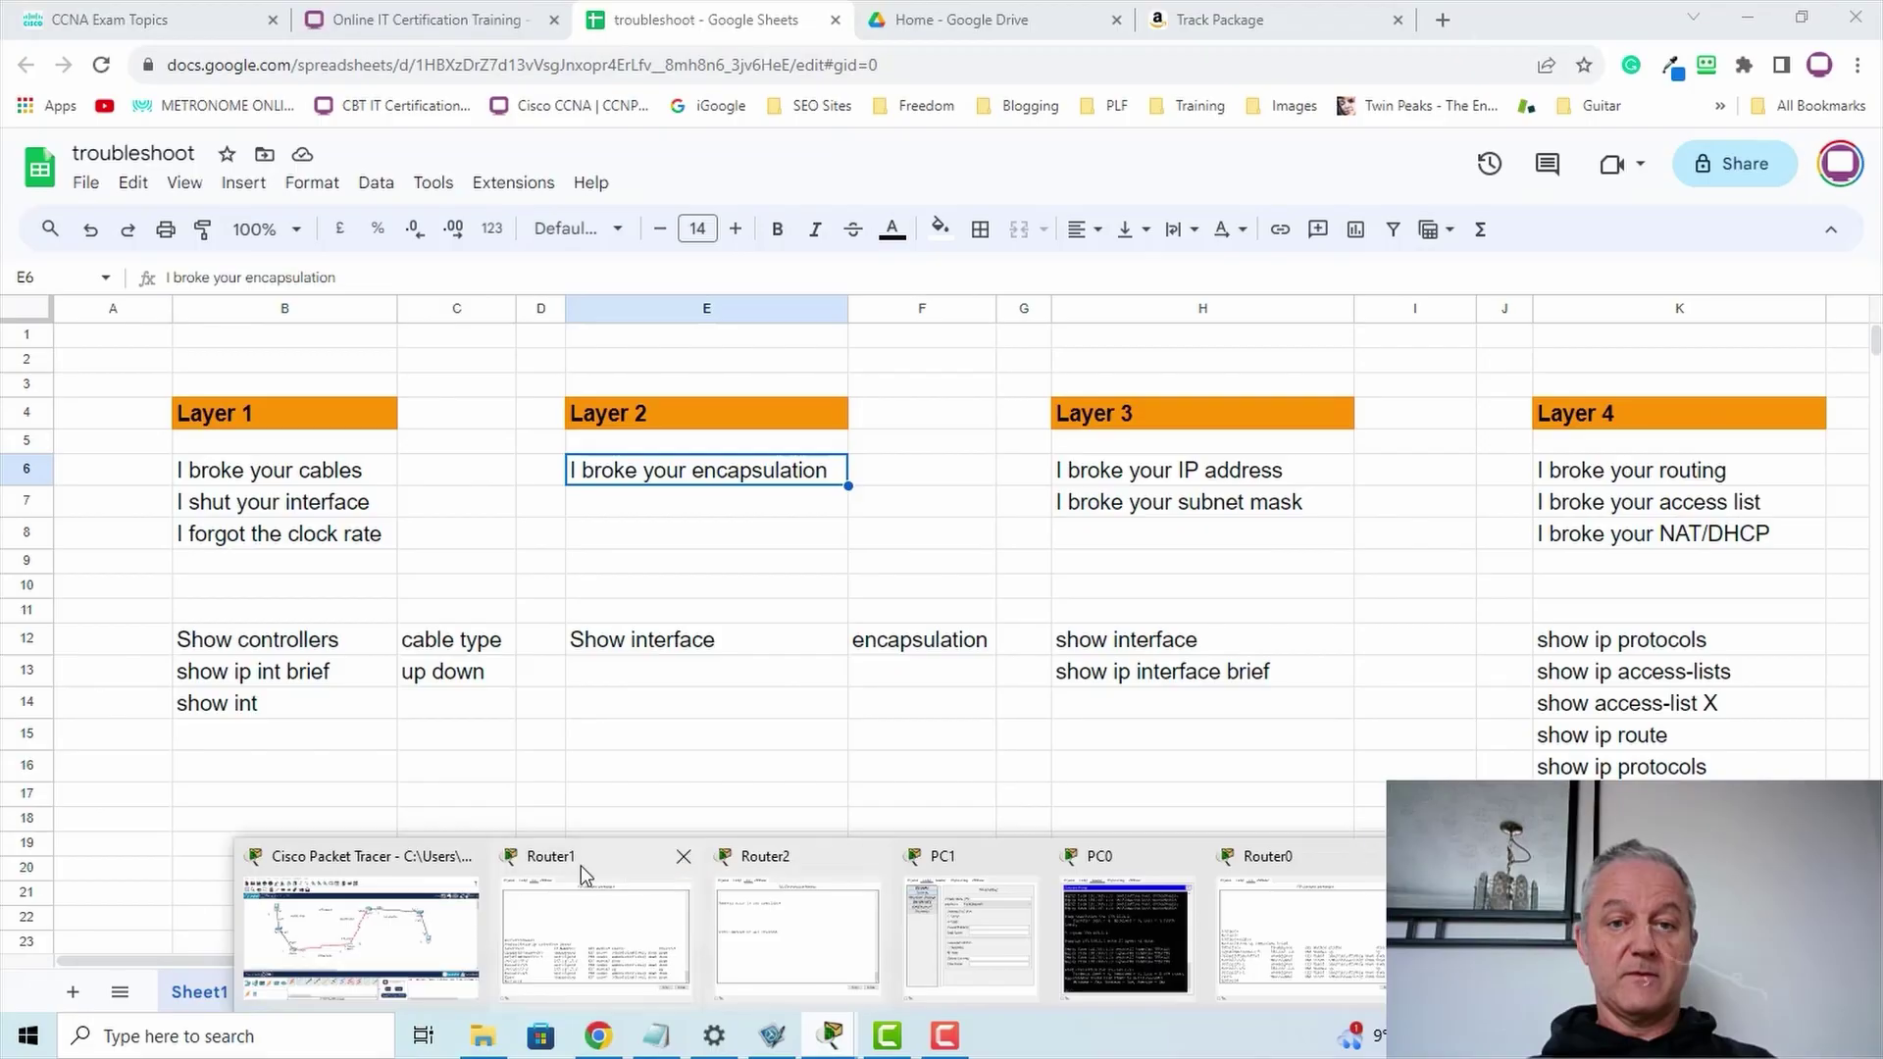
left_click(366, 865)
left_click(821, 556)
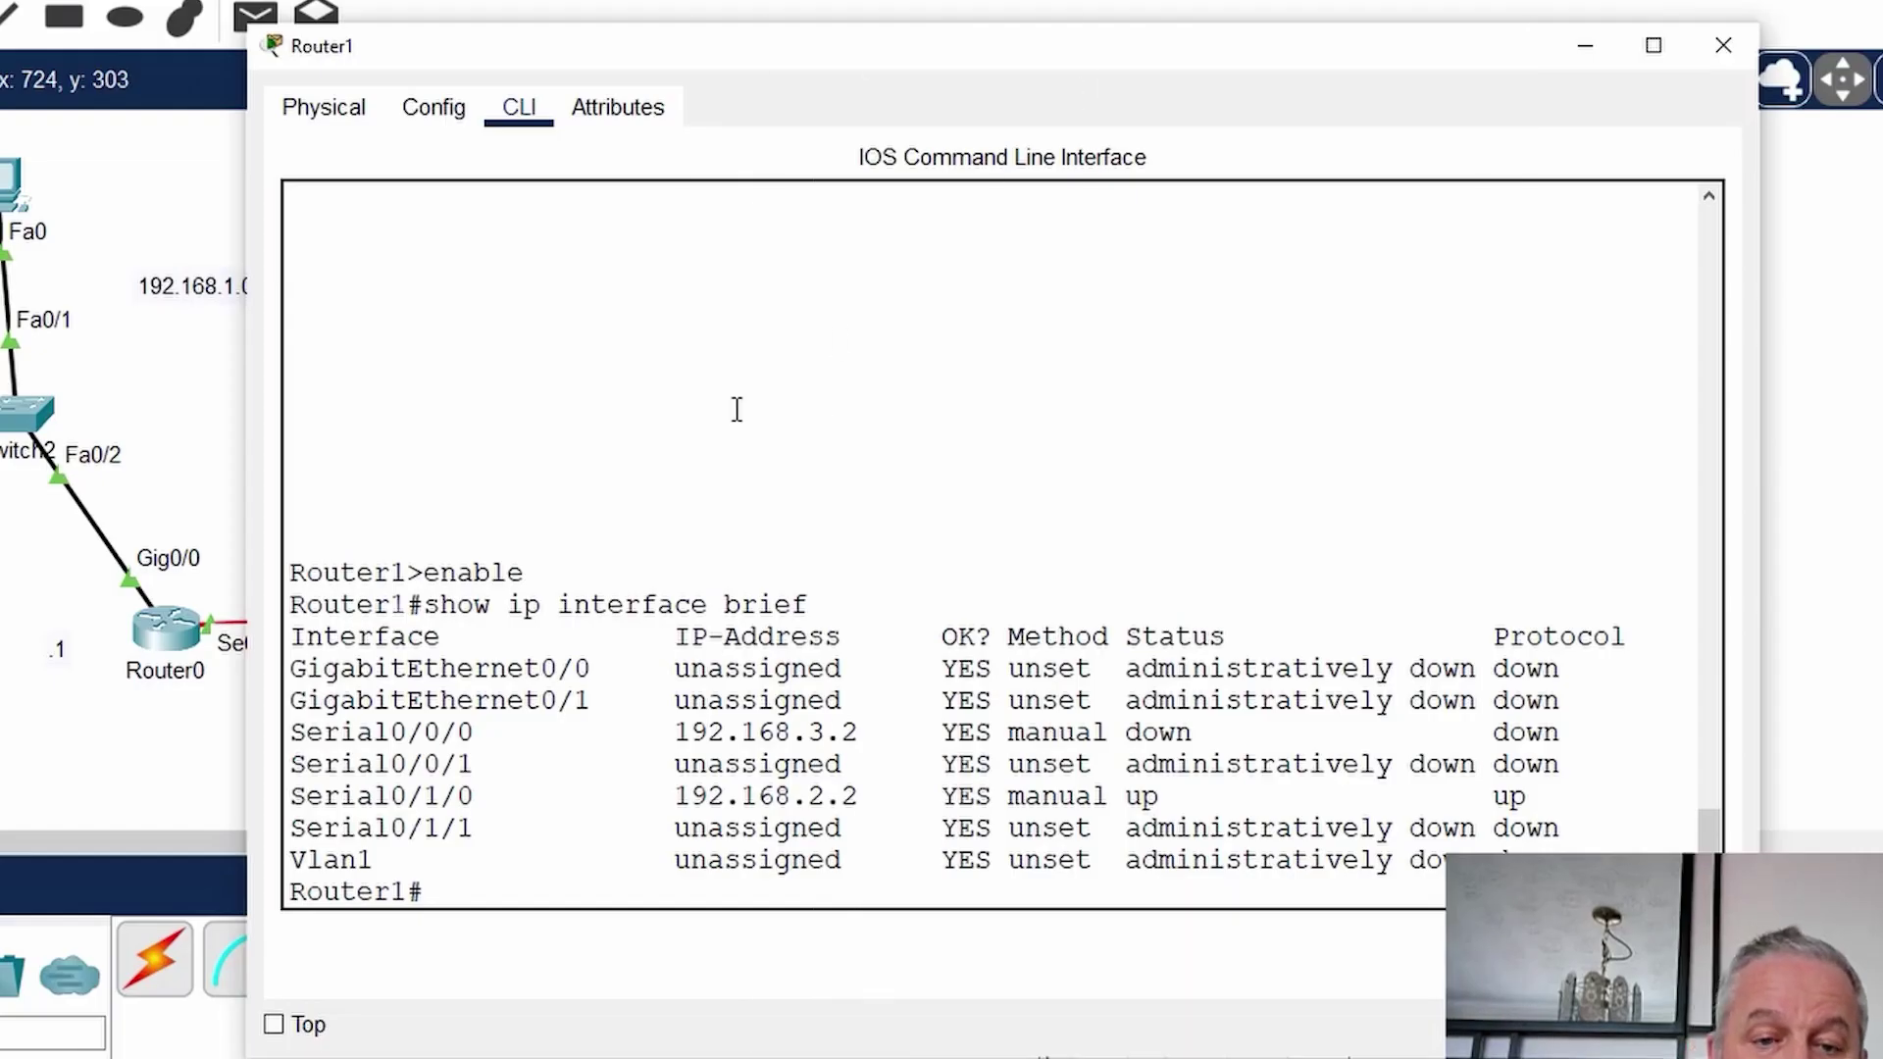
key("Return")
key("Return")
type("show i")
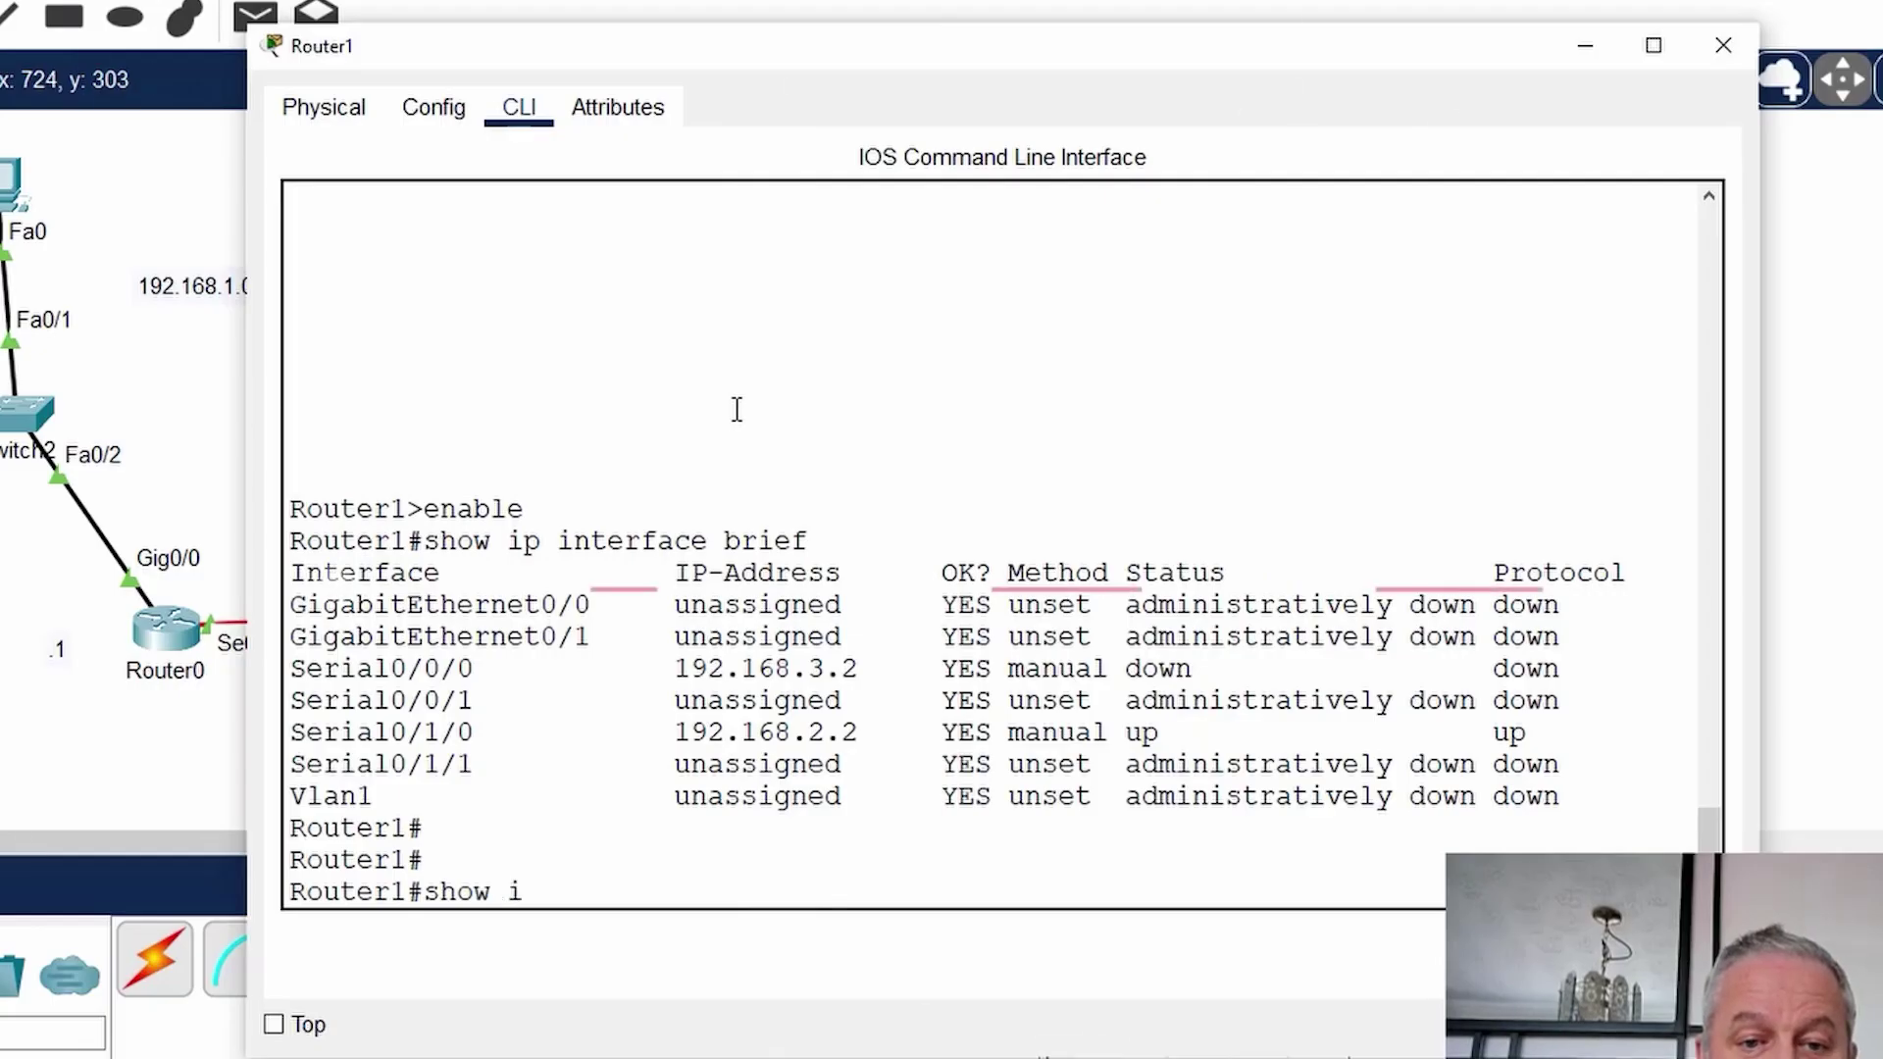
type("nterface ")
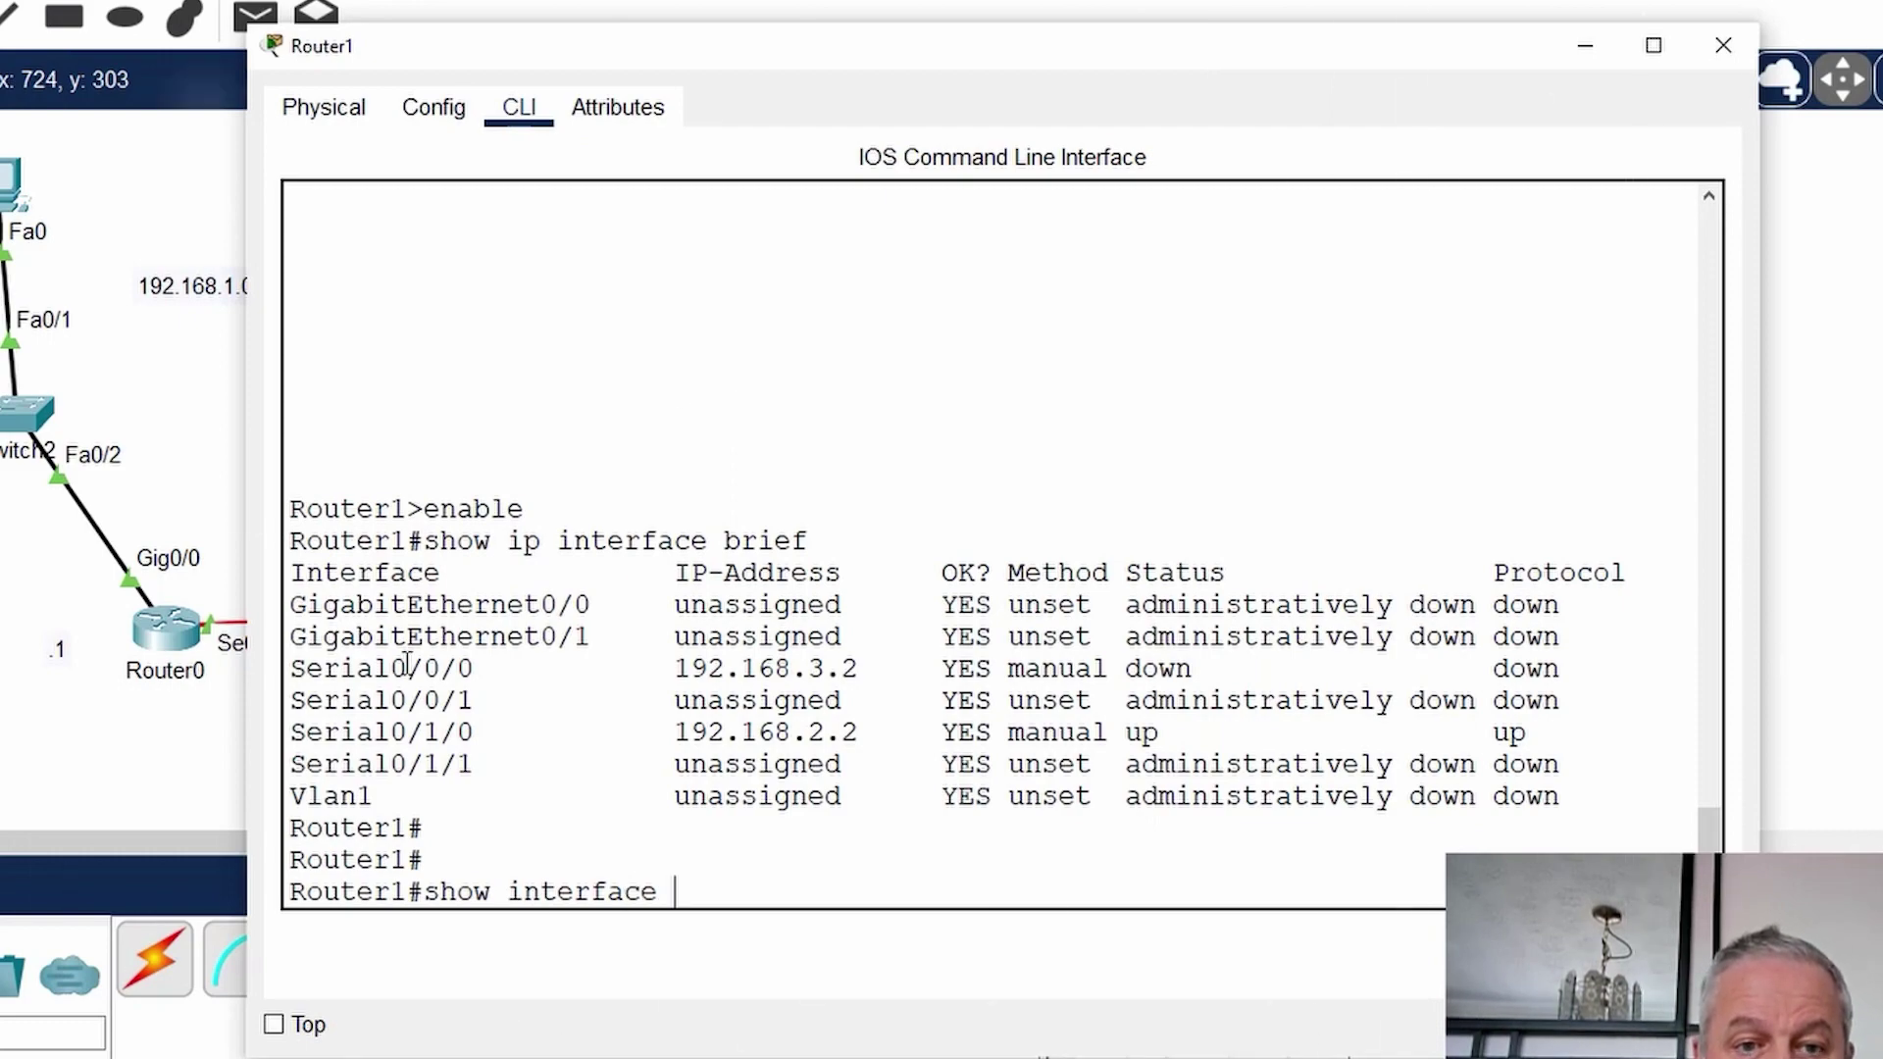
type("s0/0/0")
key("Return")
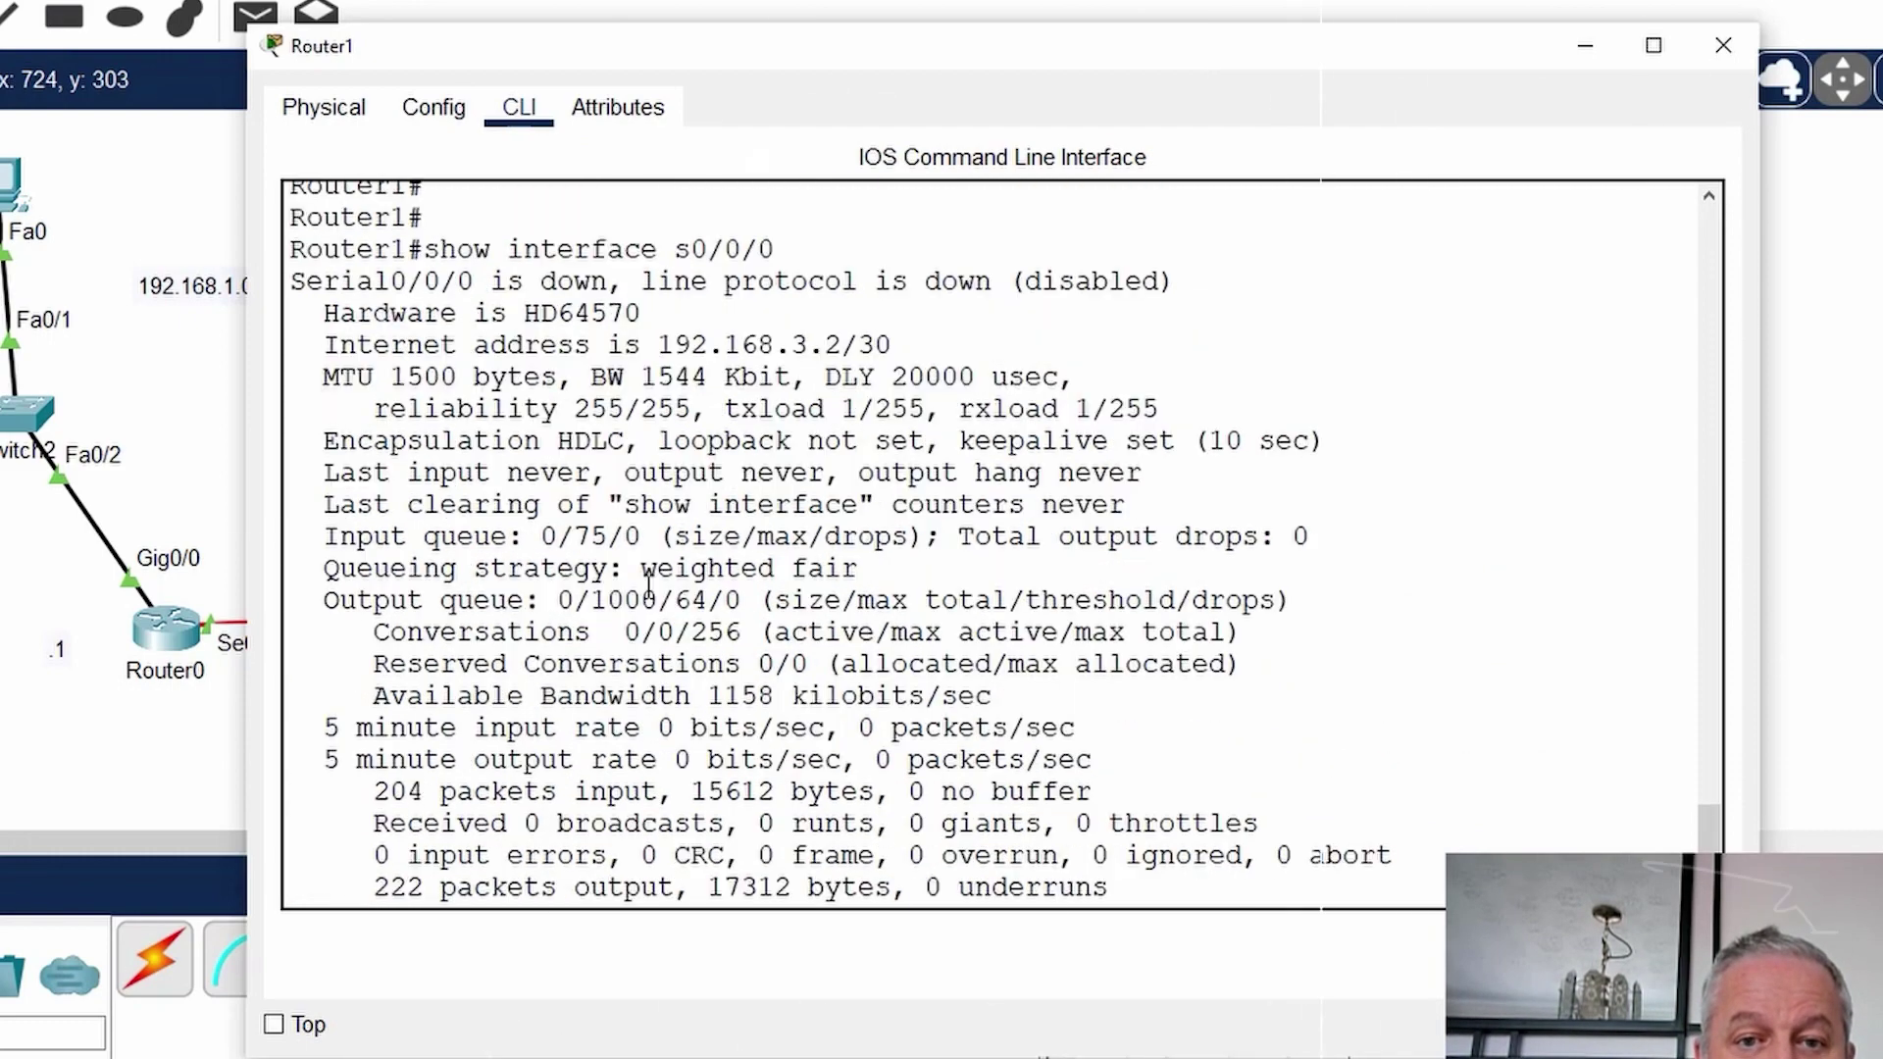
- Check the line status and encapsulation type of Serial0/0/0 in Router1's show interface output
scroll(647, 586, "up", 2)
scroll(647, 585, "down", 1)
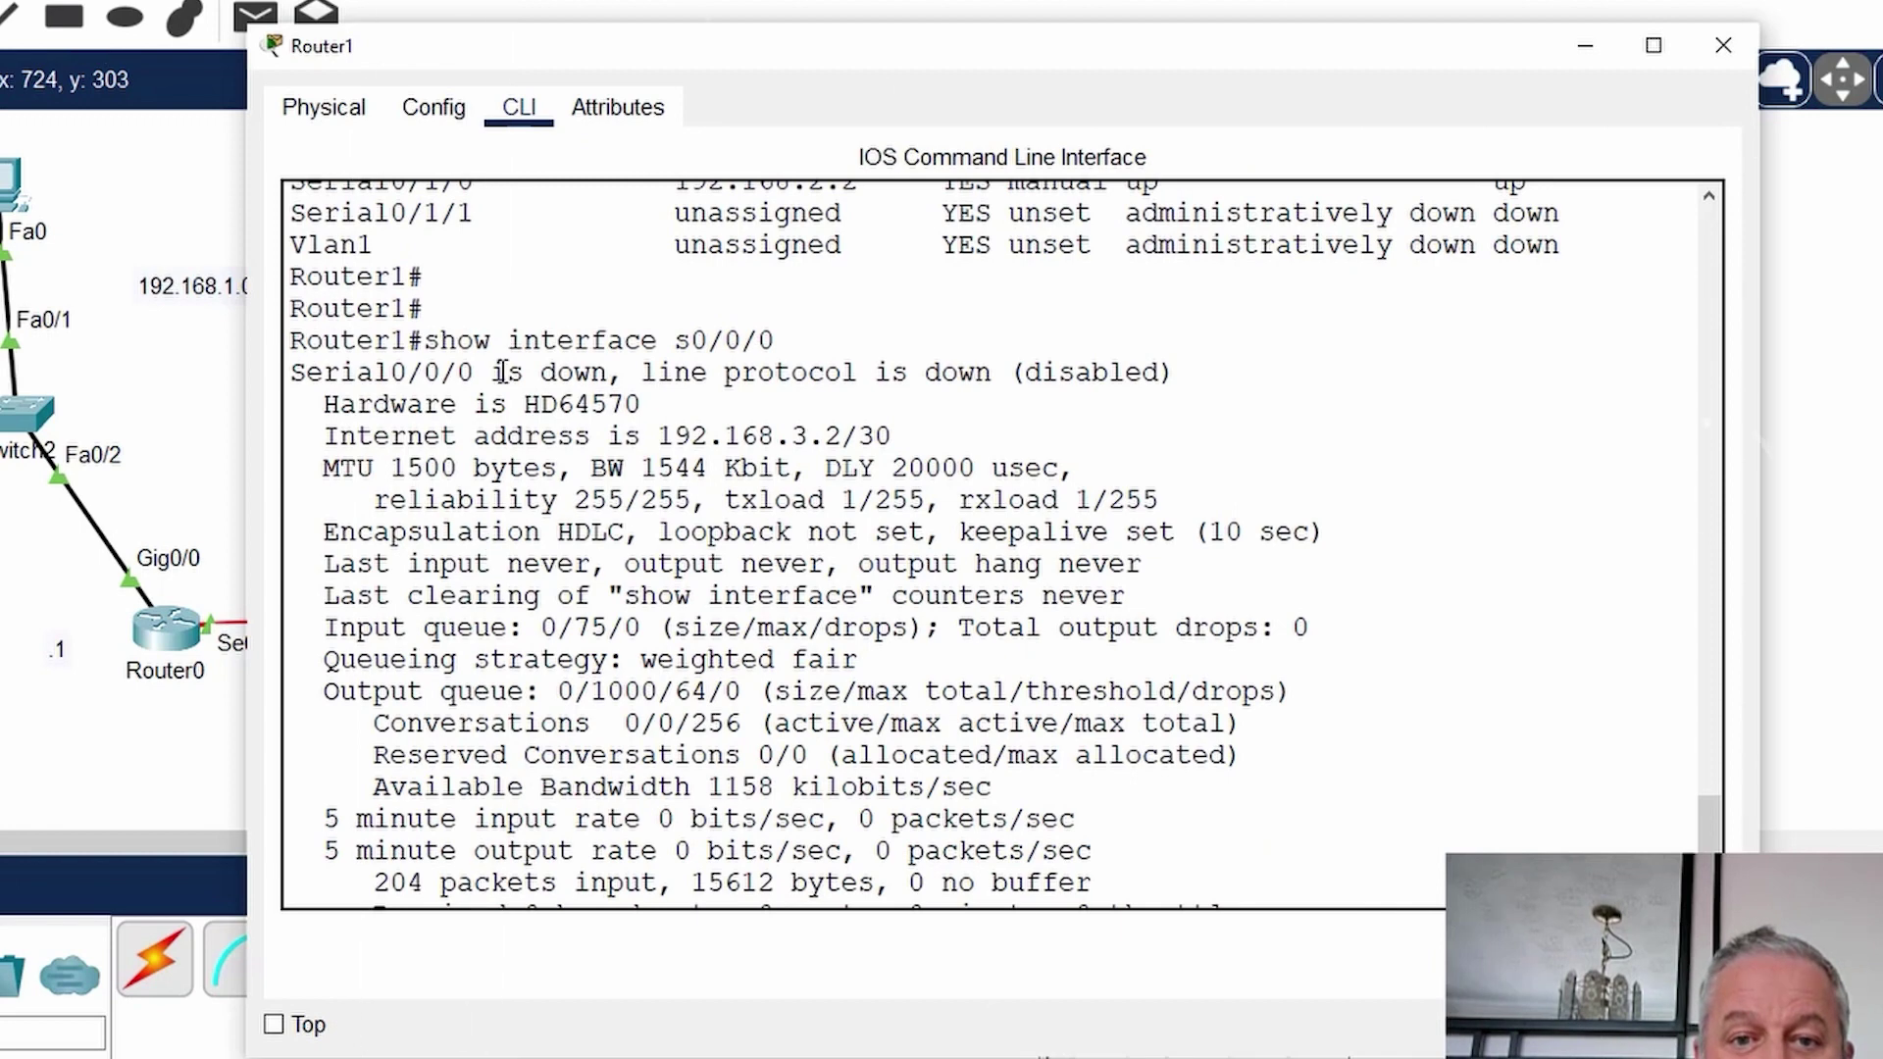
left_click_drag(503, 373, 1124, 373)
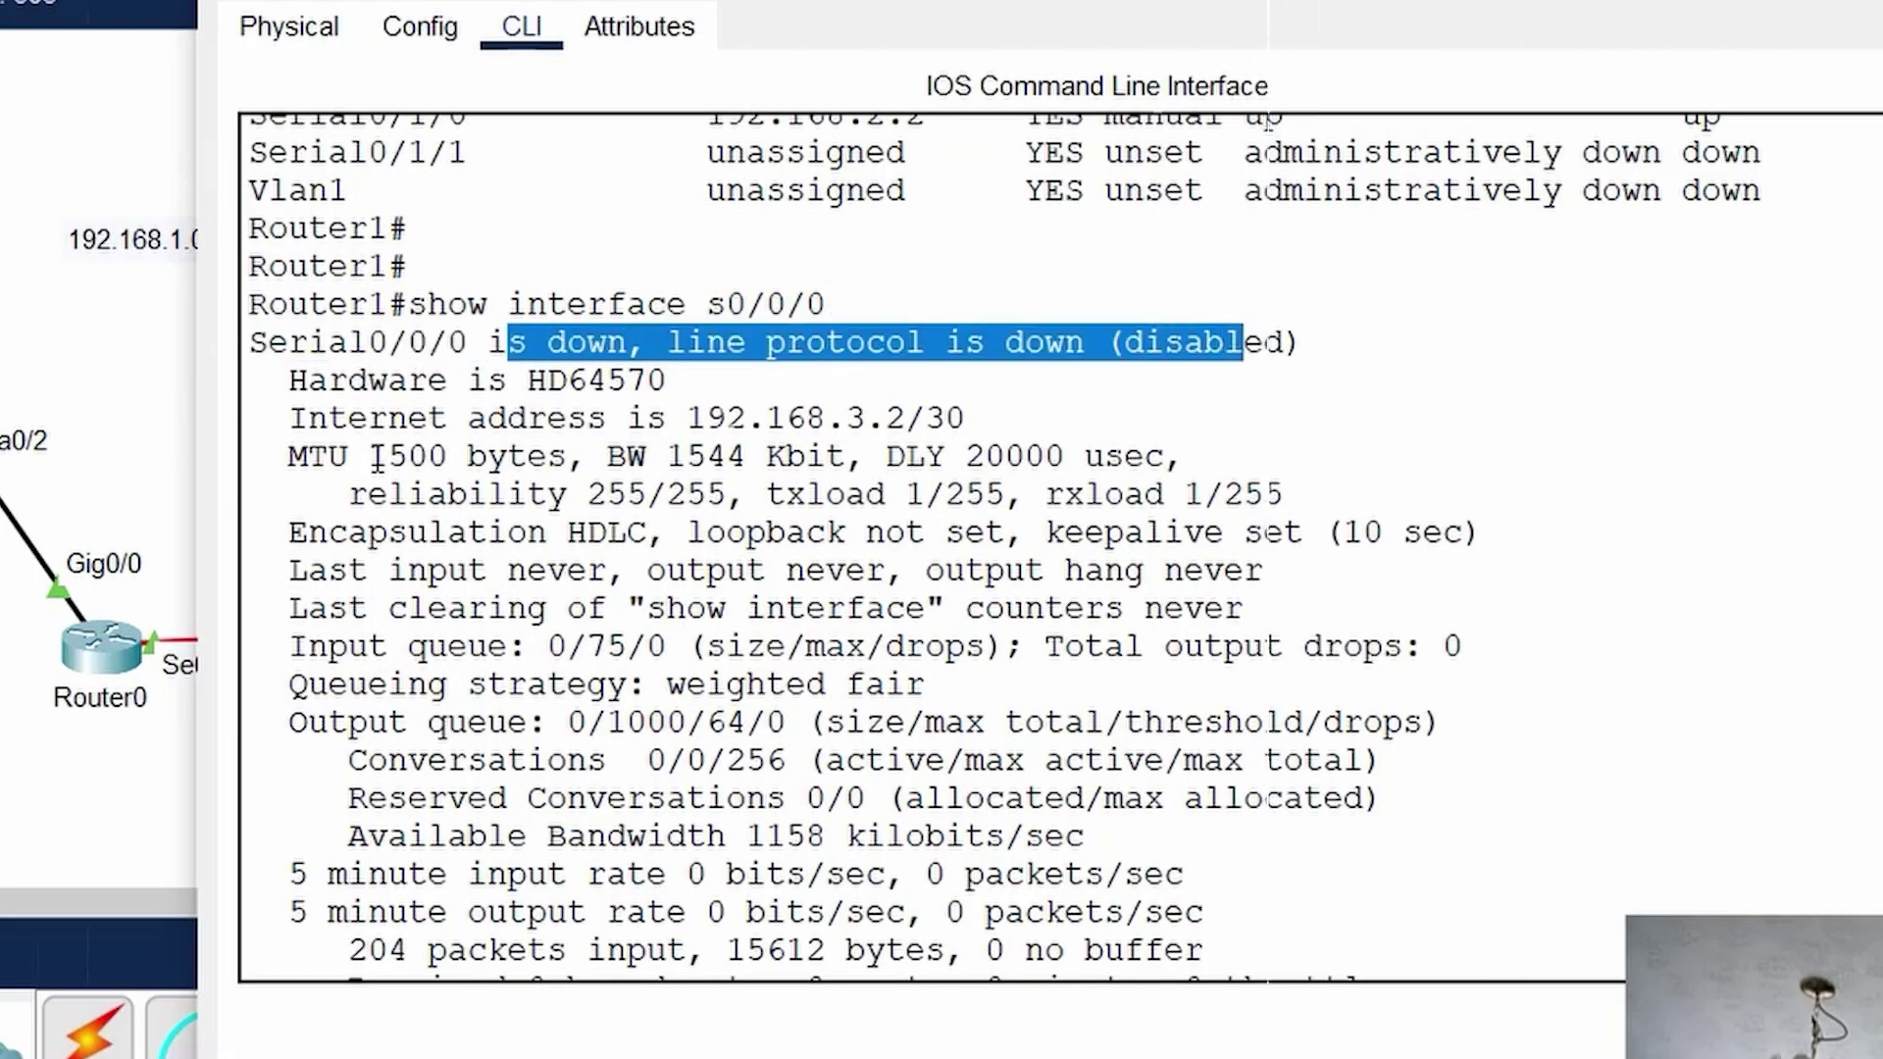
left_click_drag(290, 532, 610, 520)
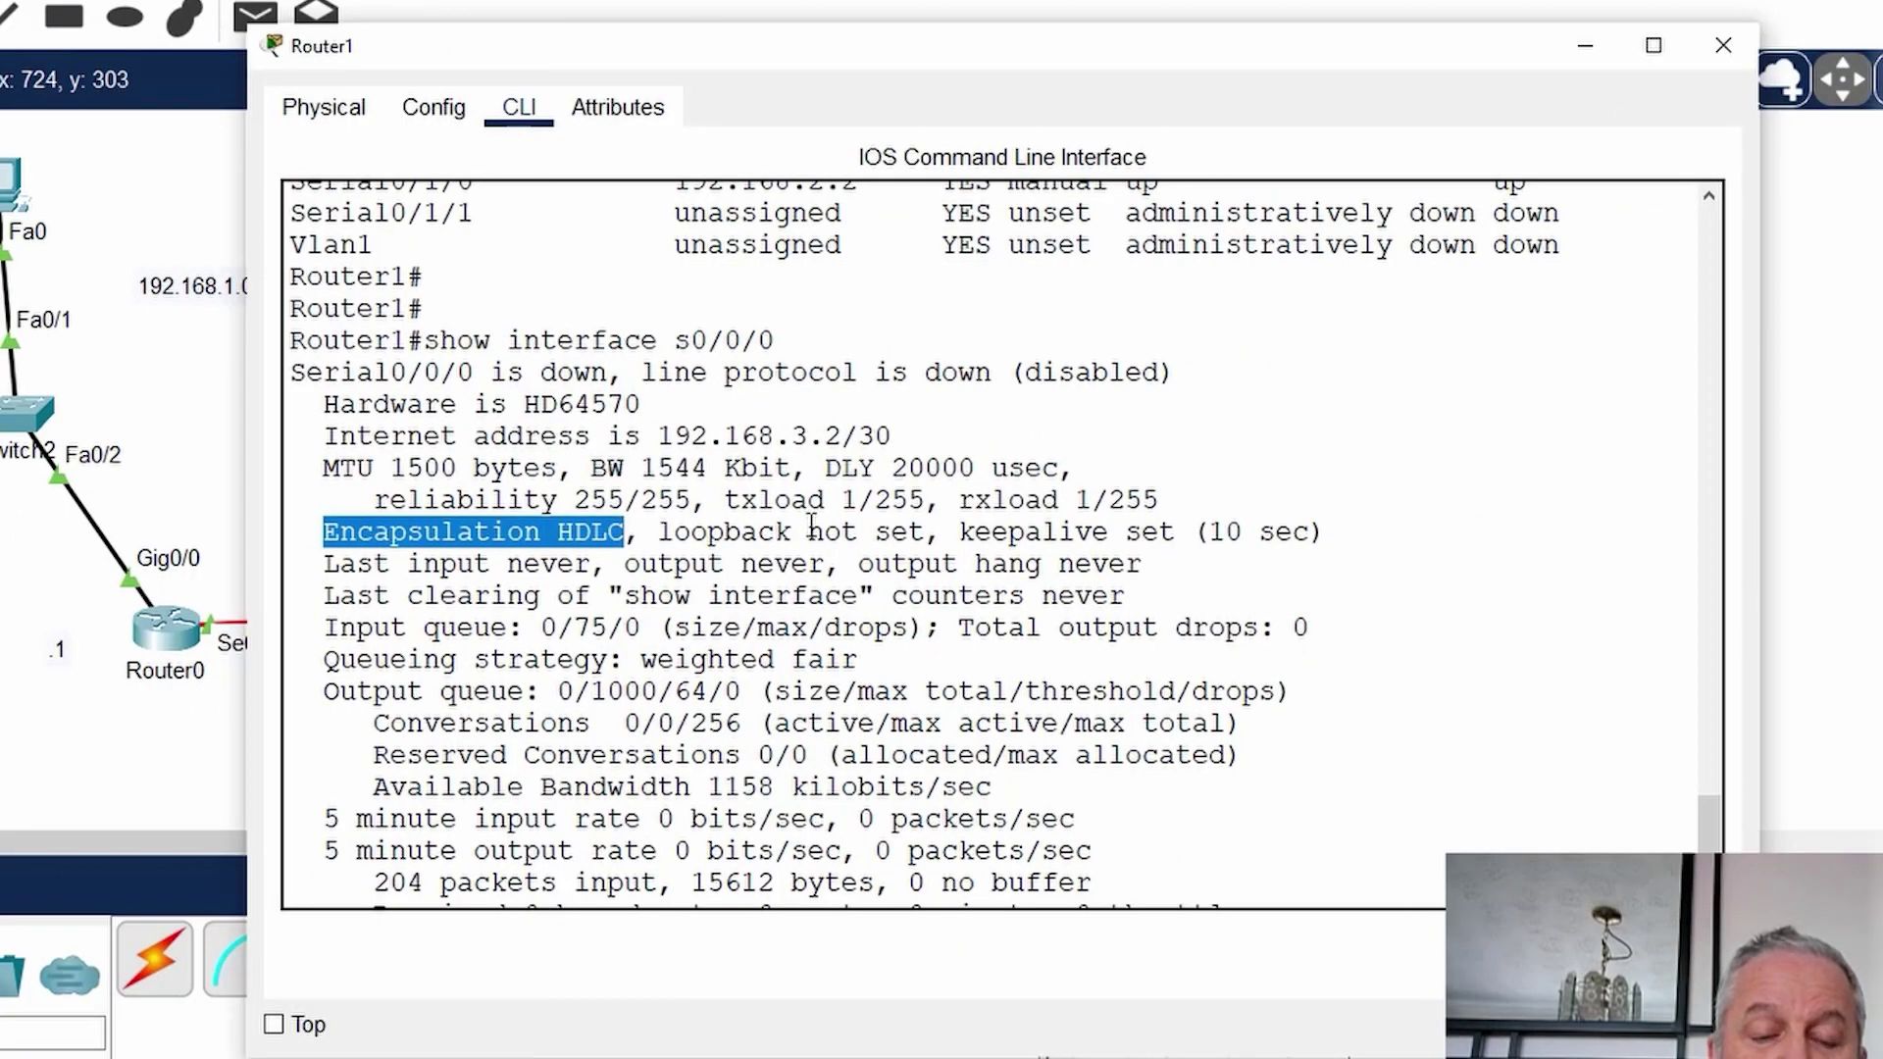
- Page through the rest of the interface output and enable Serial0/0/0 on Router1 with no shut, ending configuration mode
scroll(740, 624, "down", 3)
key("space")
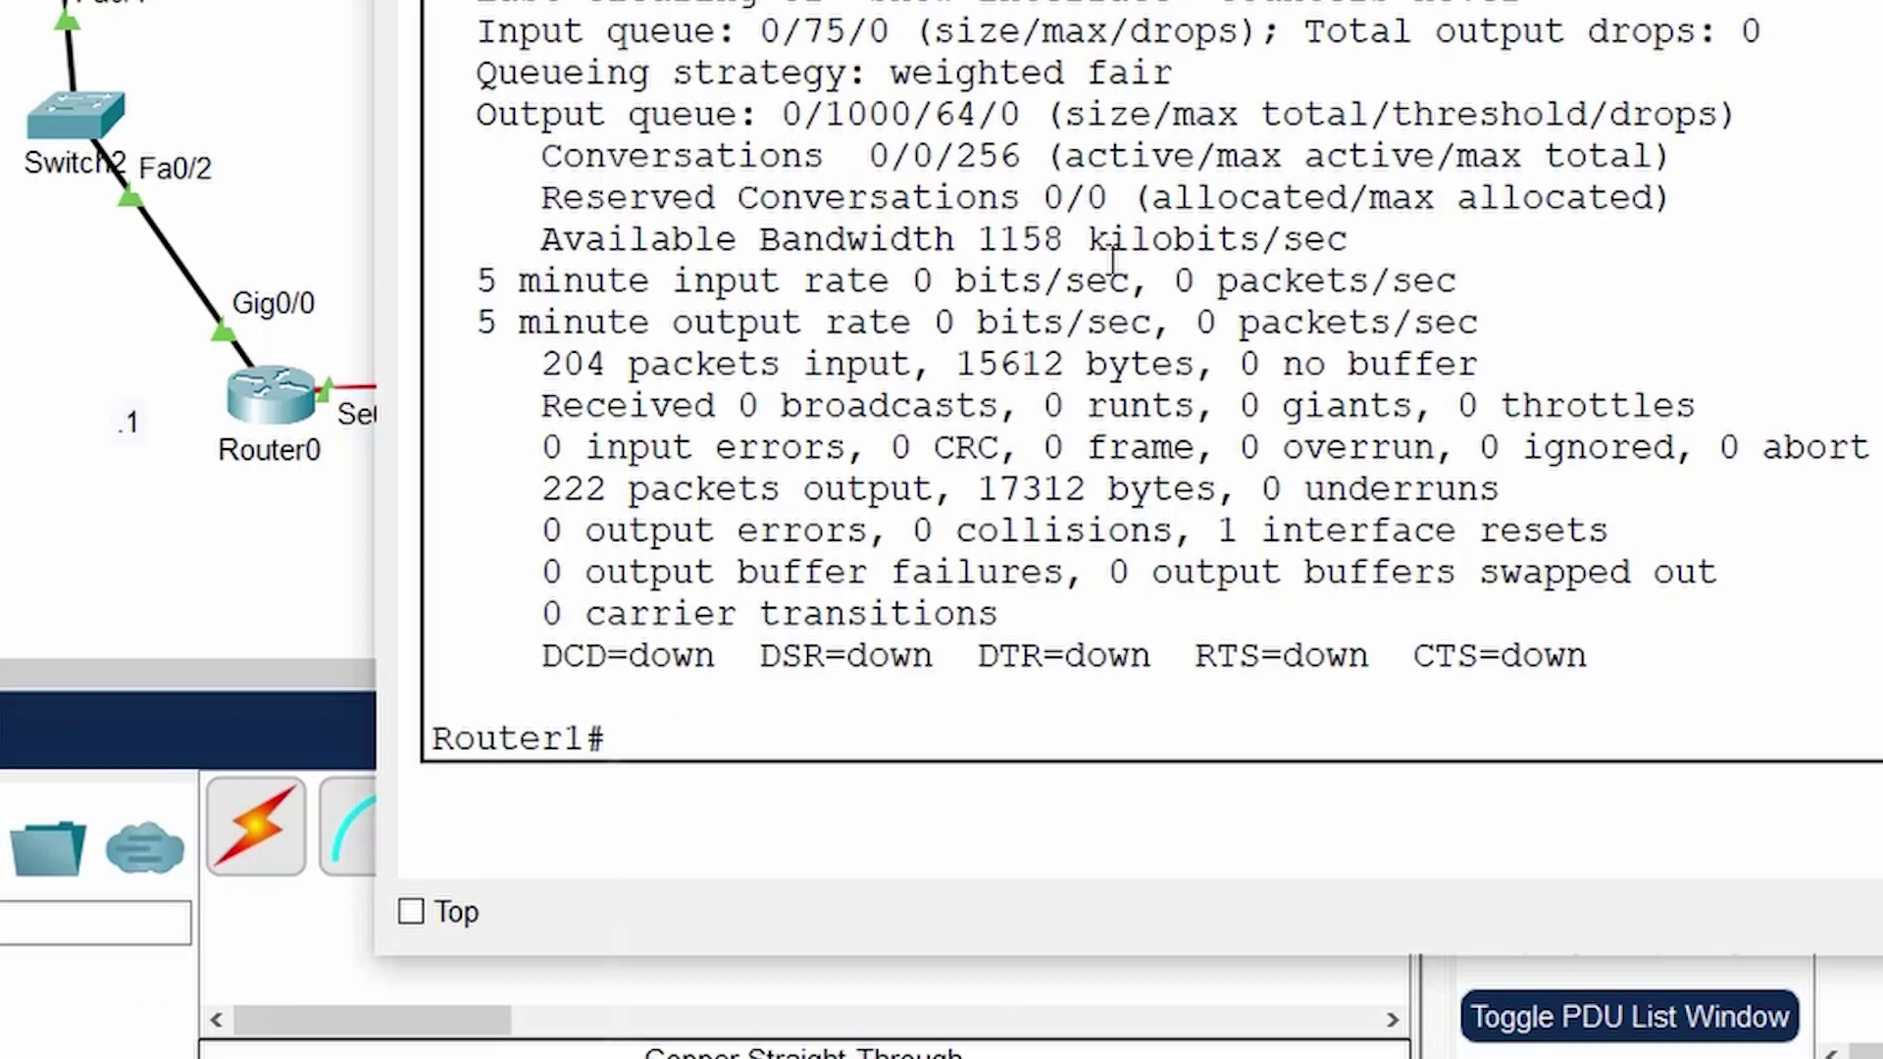
type("conf t")
key("Return")
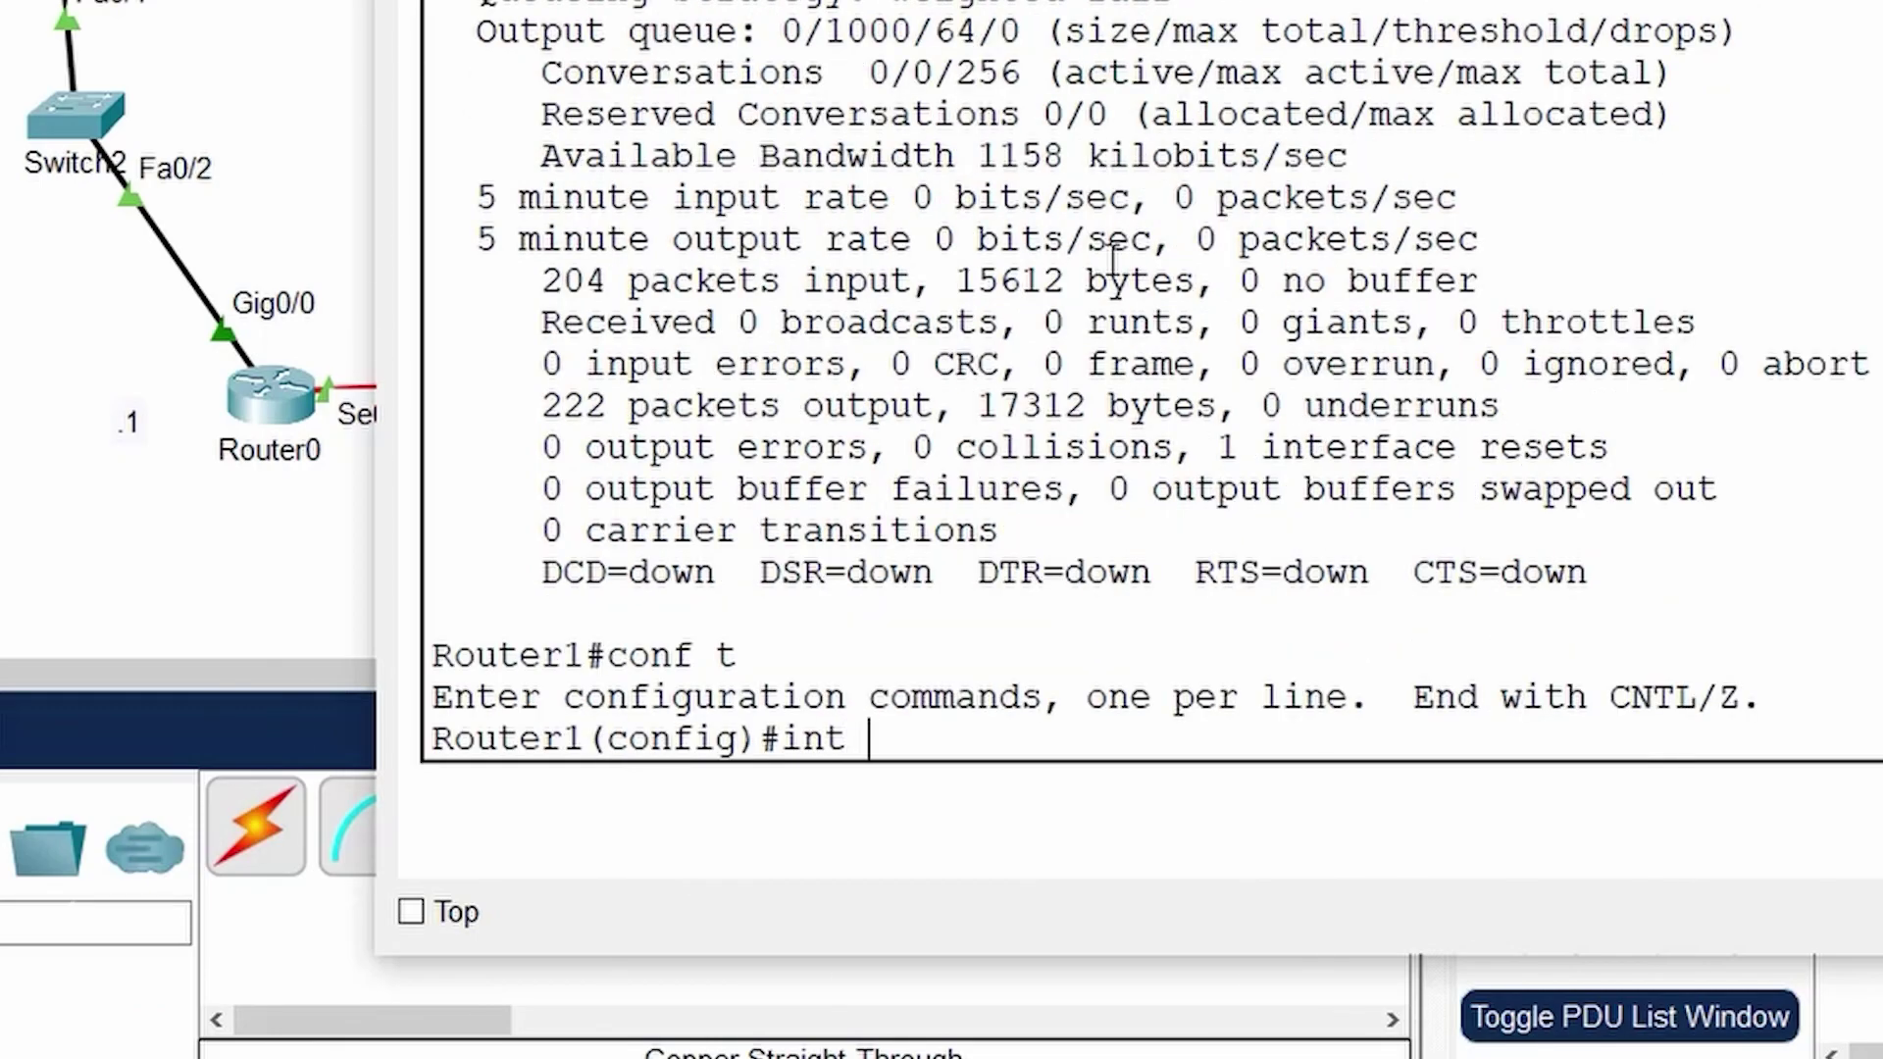
key("Return")
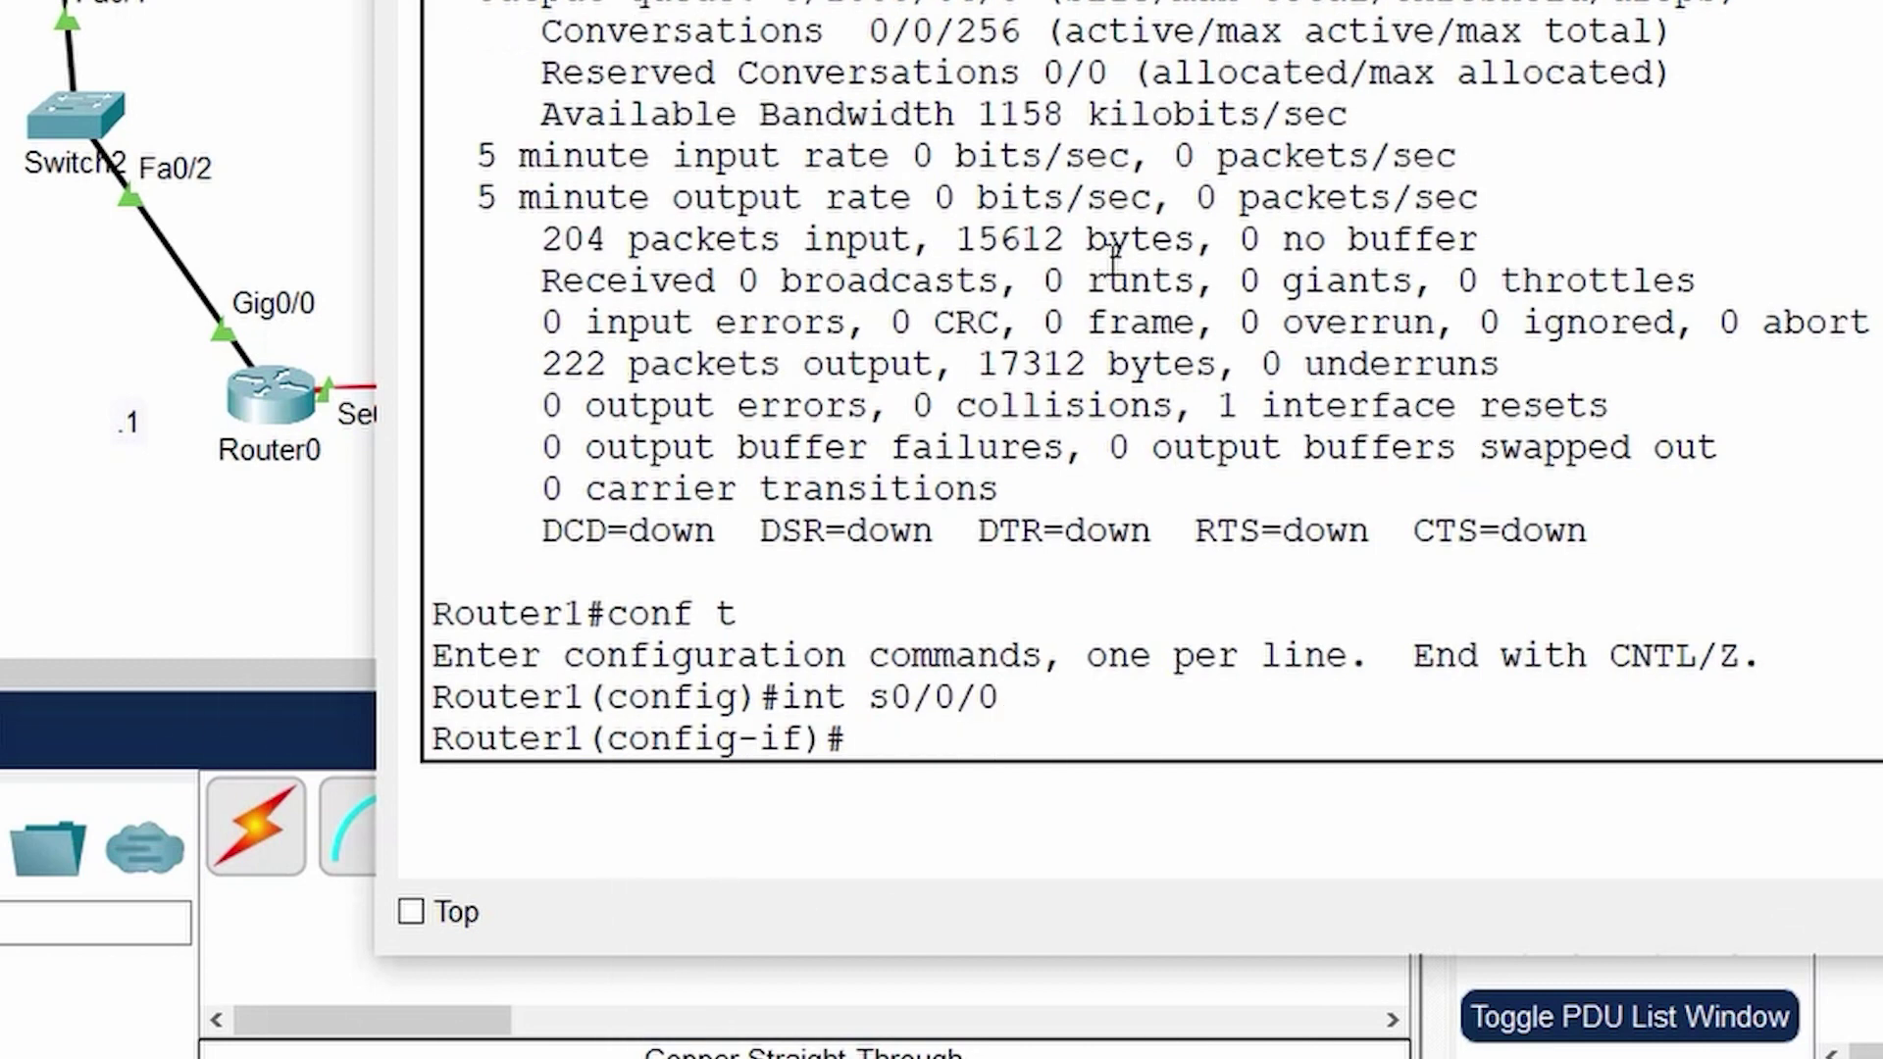
type("no shut")
key("Return")
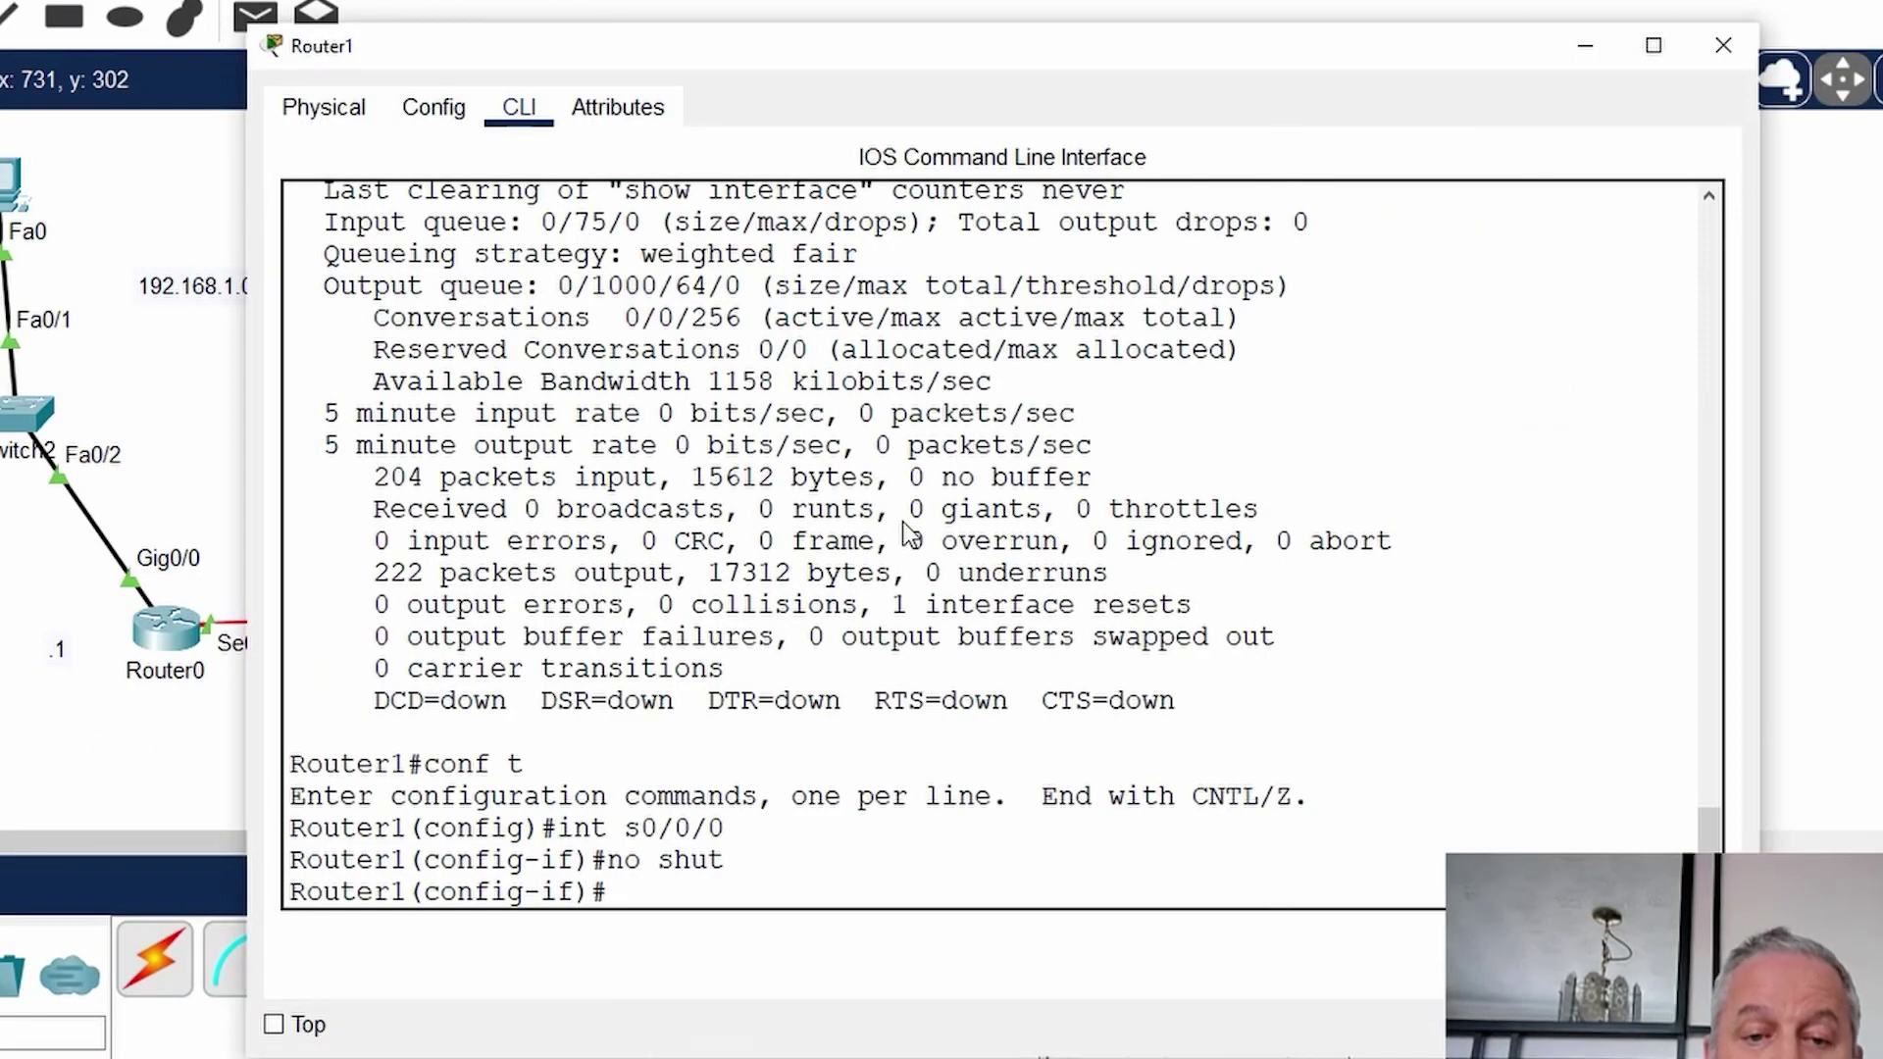
type("end")
key("Return")
- Run show ip int brie on Router1 and check the status and protocol of Serial0/0/0
key("Return")
type("show ip int brie")
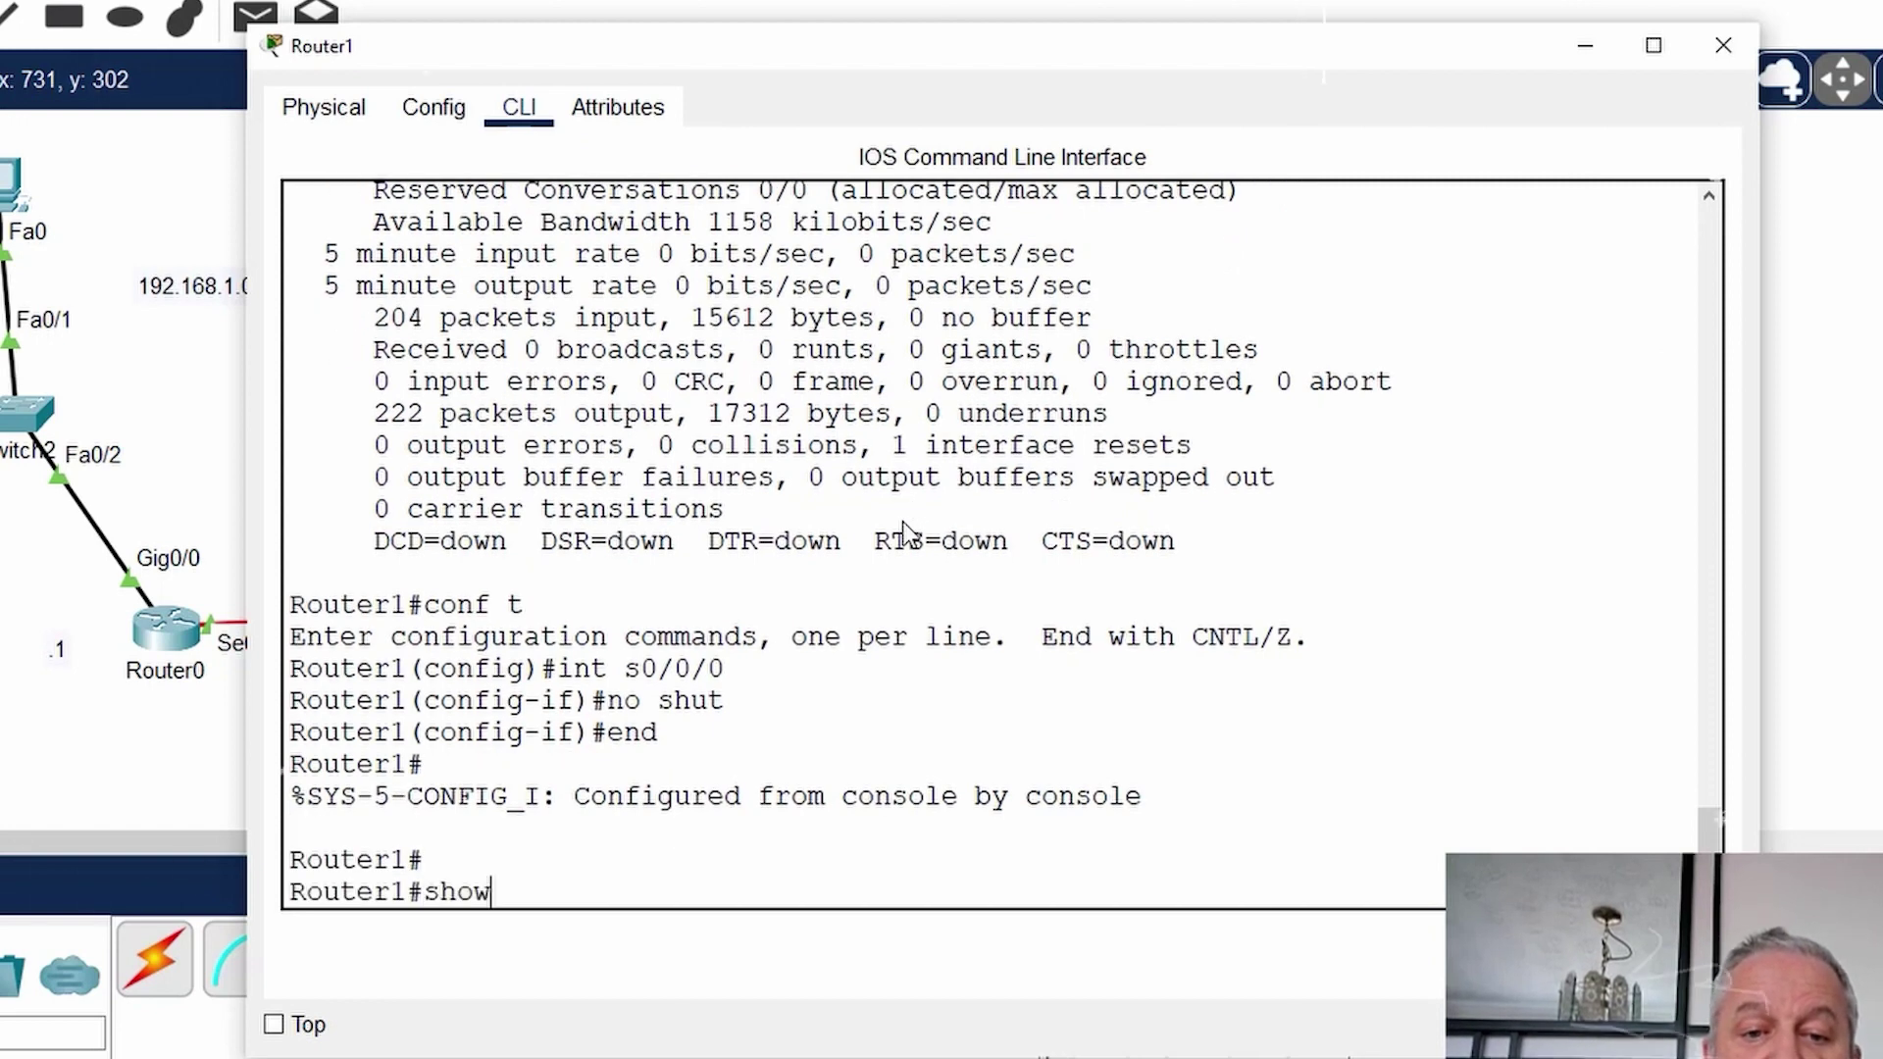
key("Return")
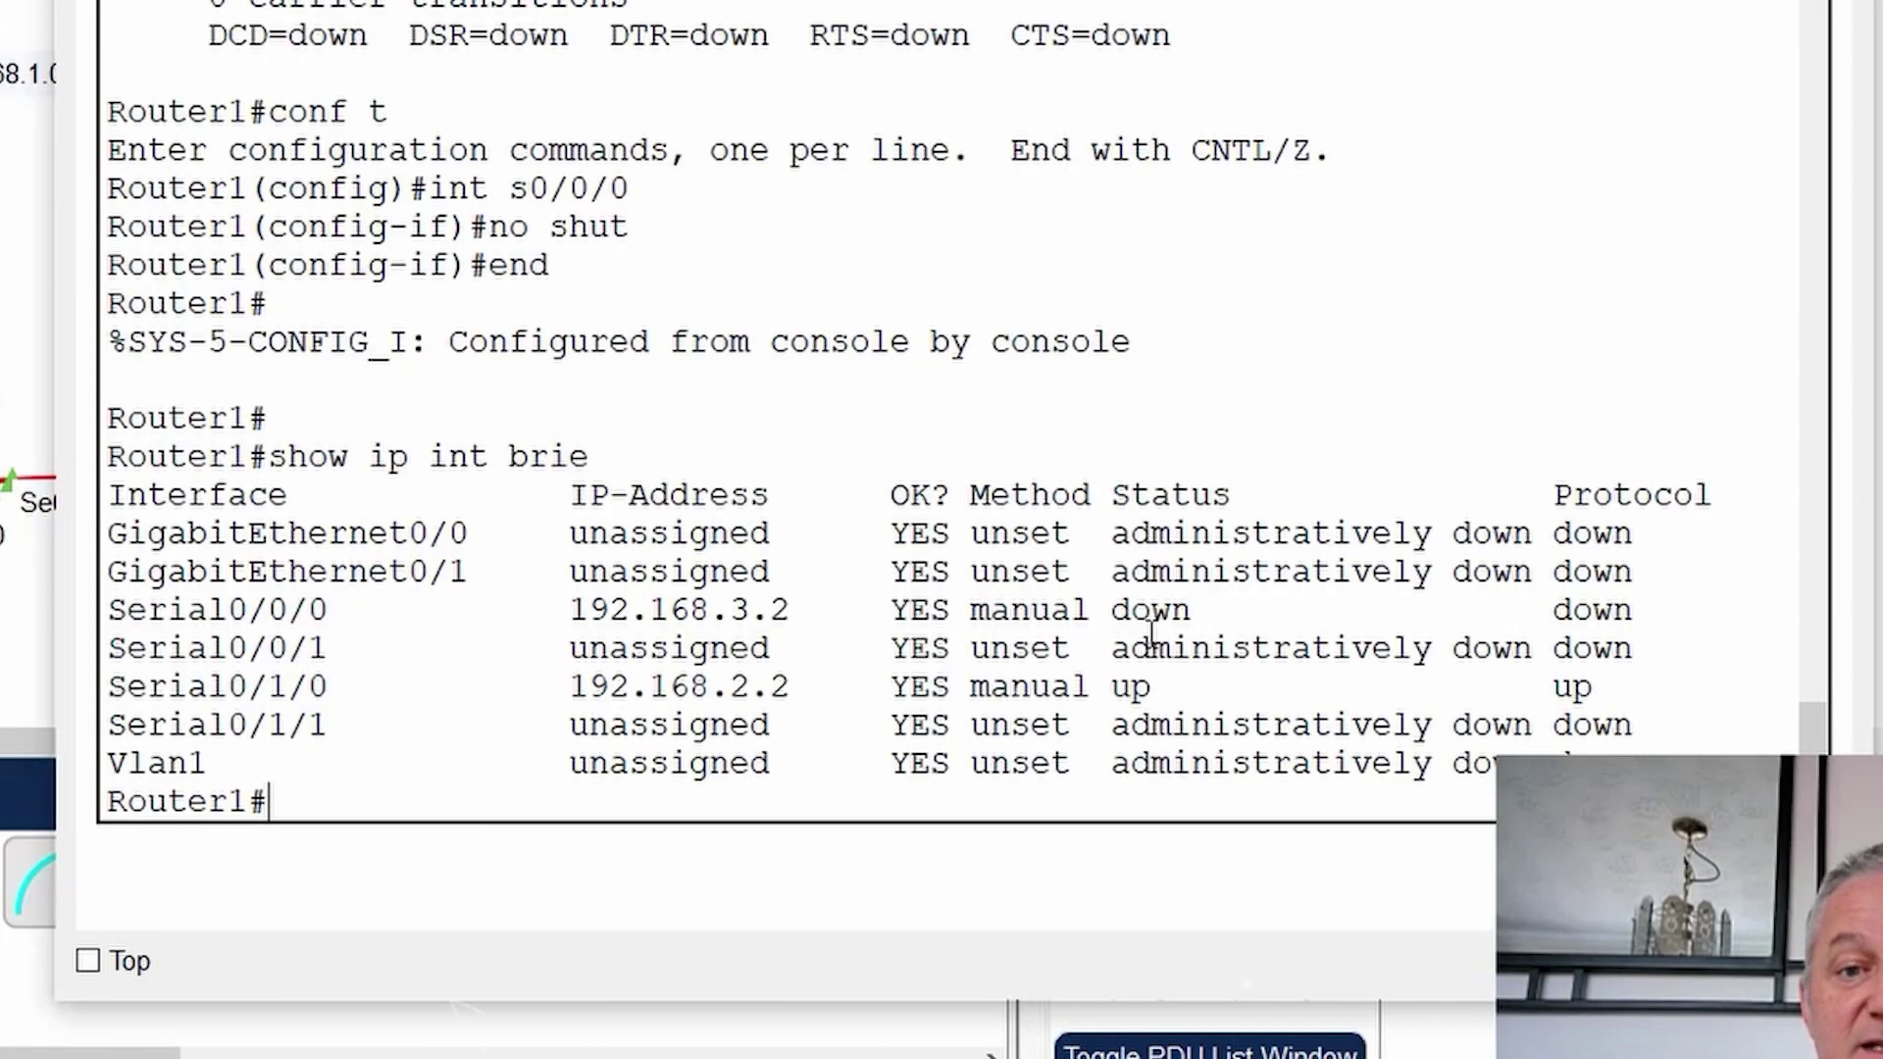
left_click_drag(674, 733, 1562, 733)
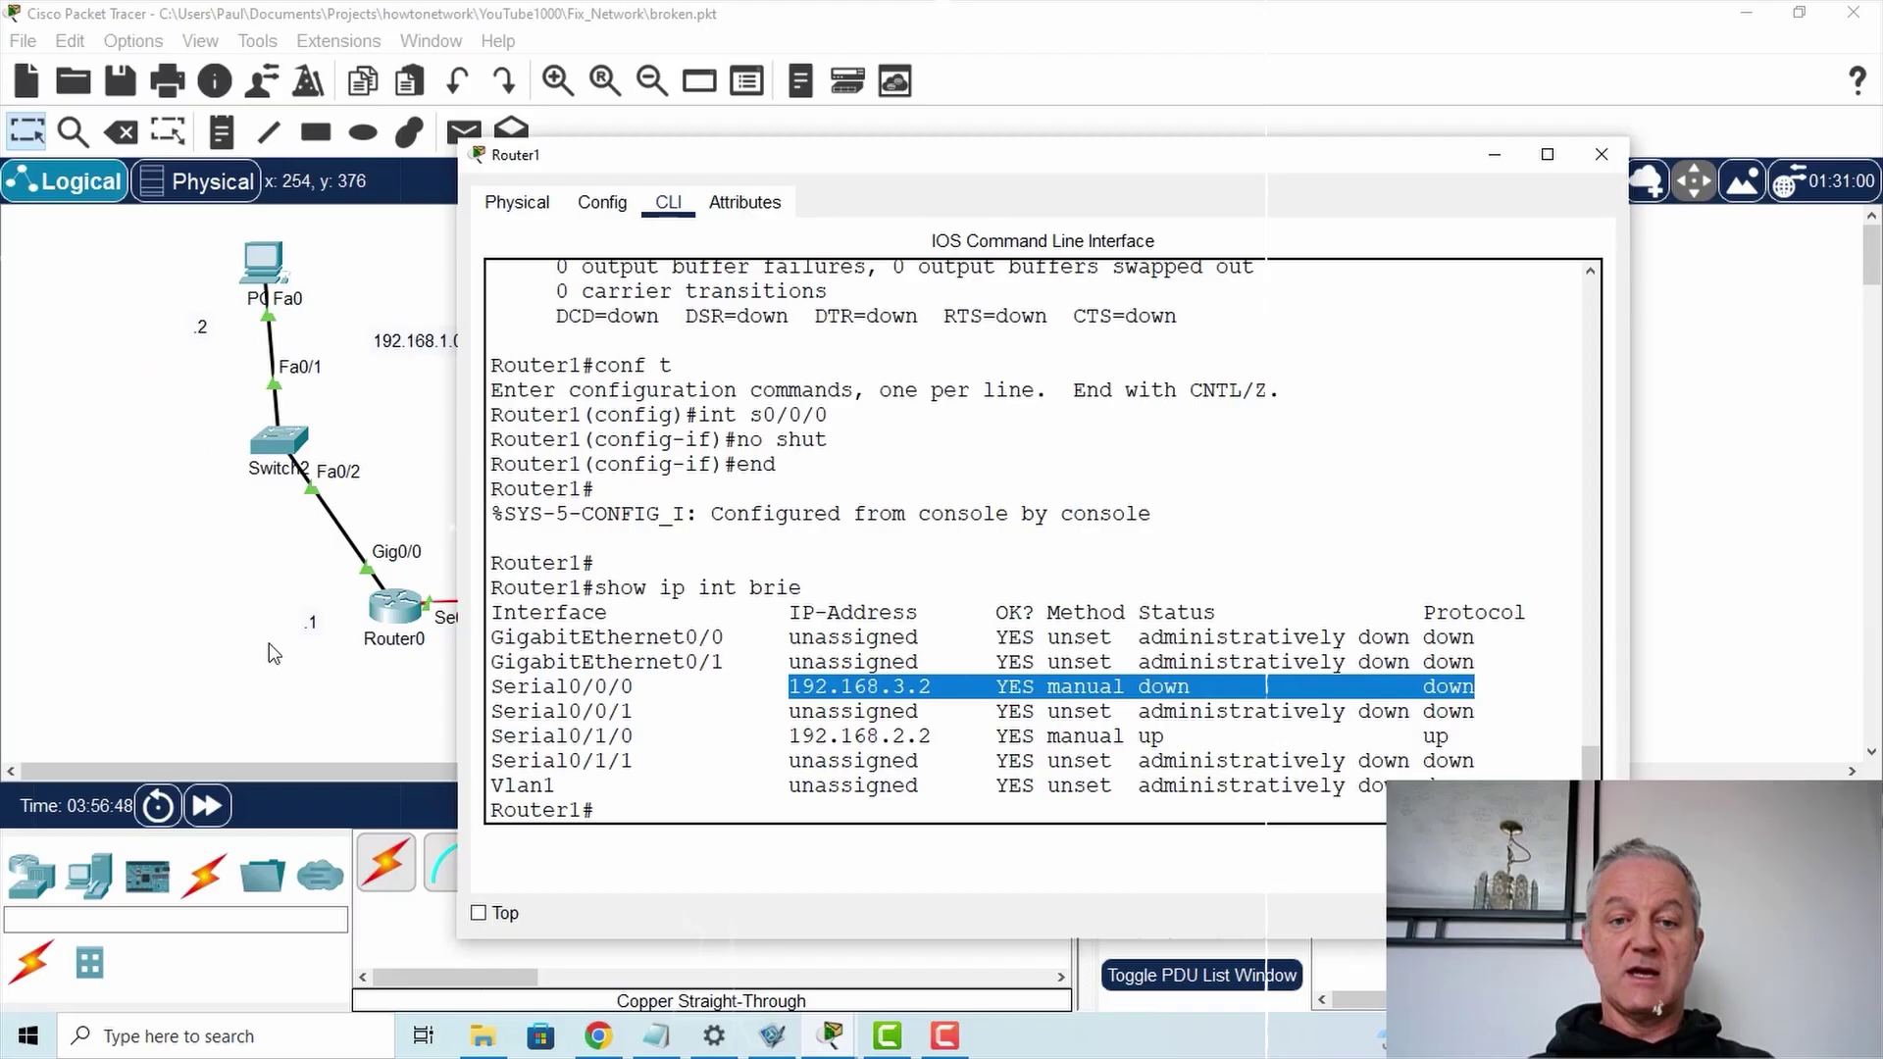
- Open Router2's command line, run show ip int brief and check the Serial0/0/0 entry
left_click(273, 653)
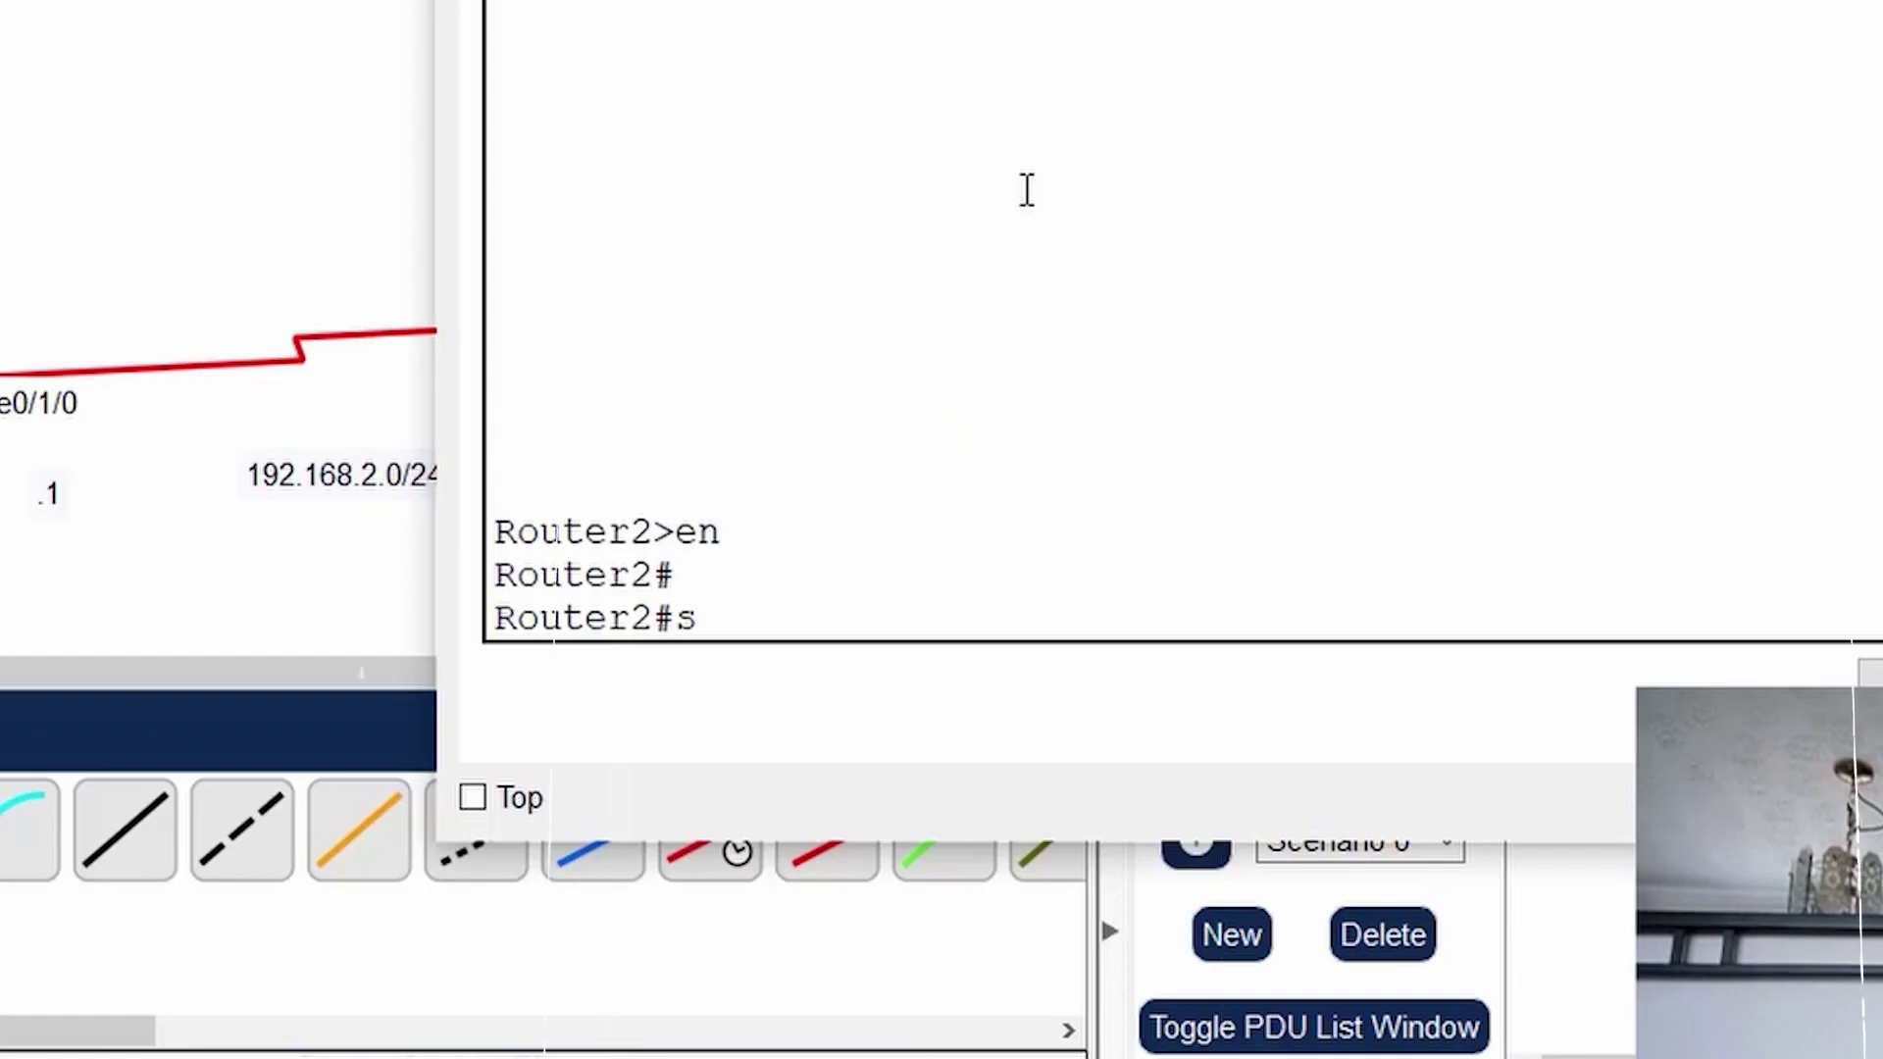
type("how ip int")
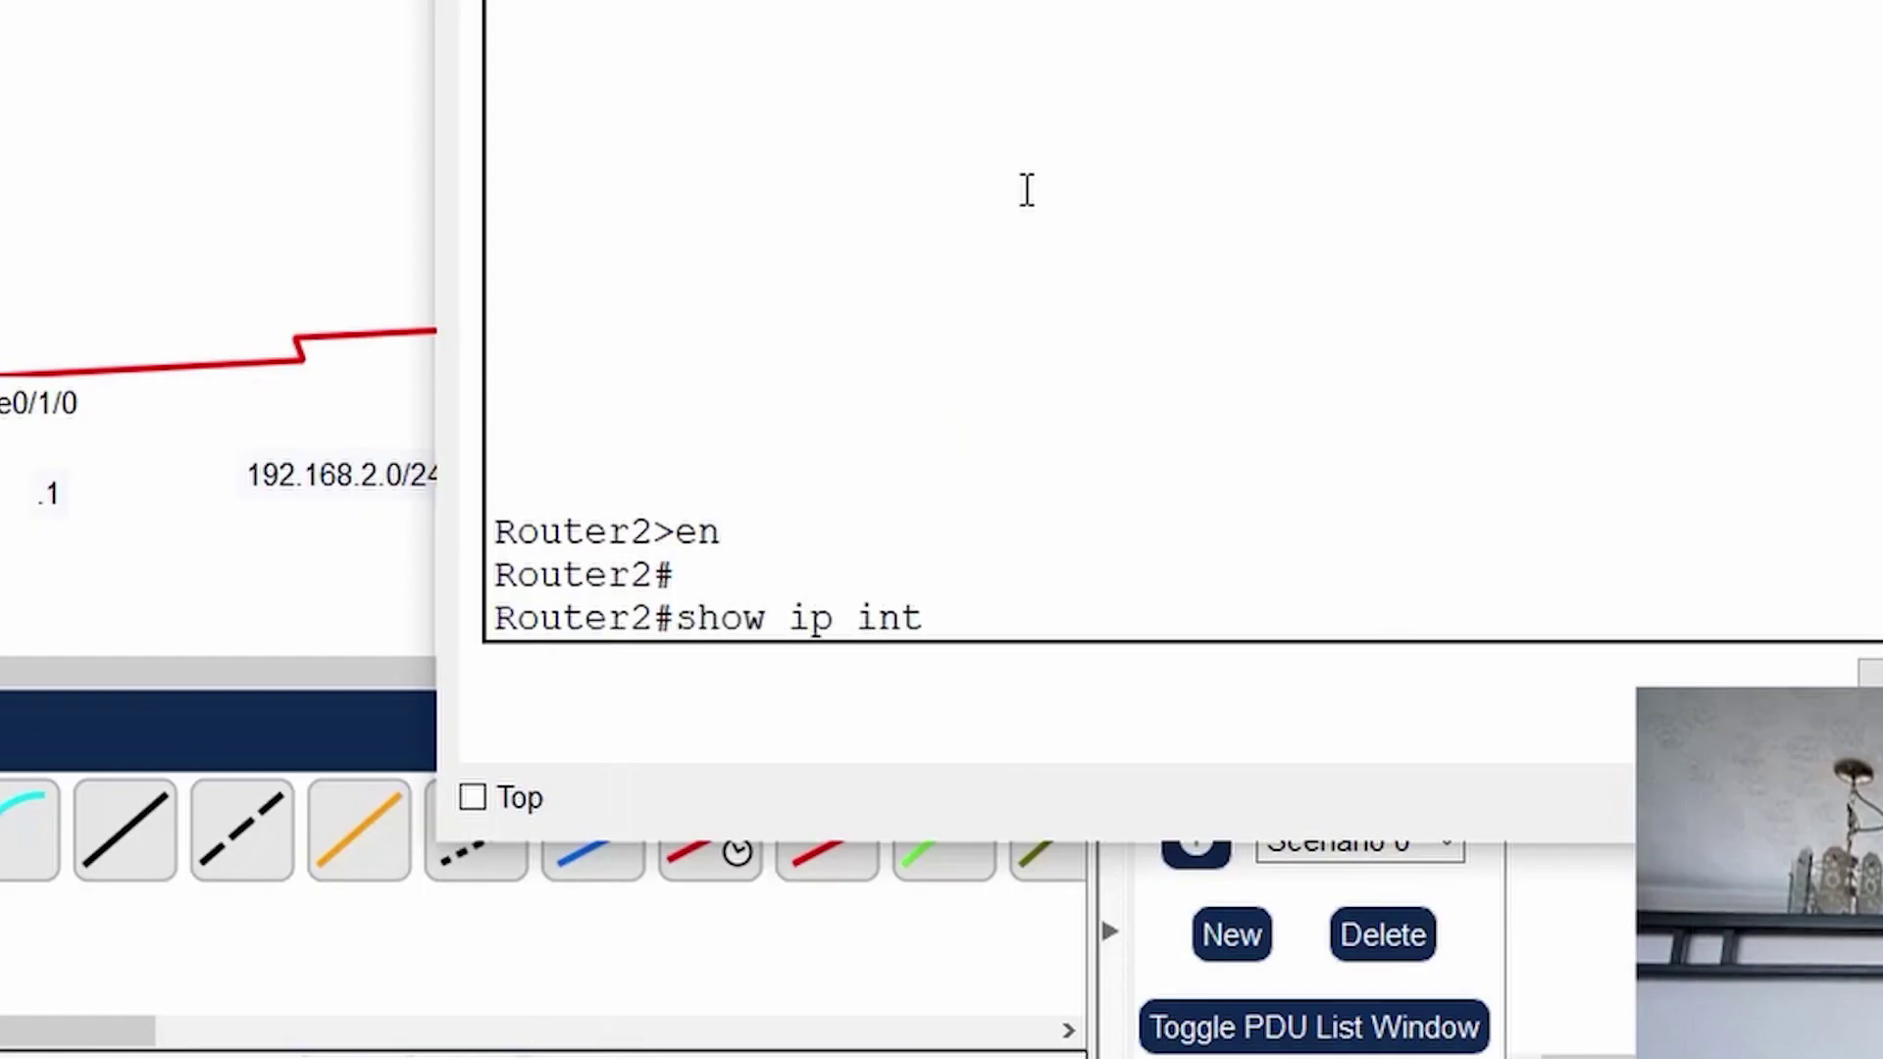
type(" brief")
key("Return")
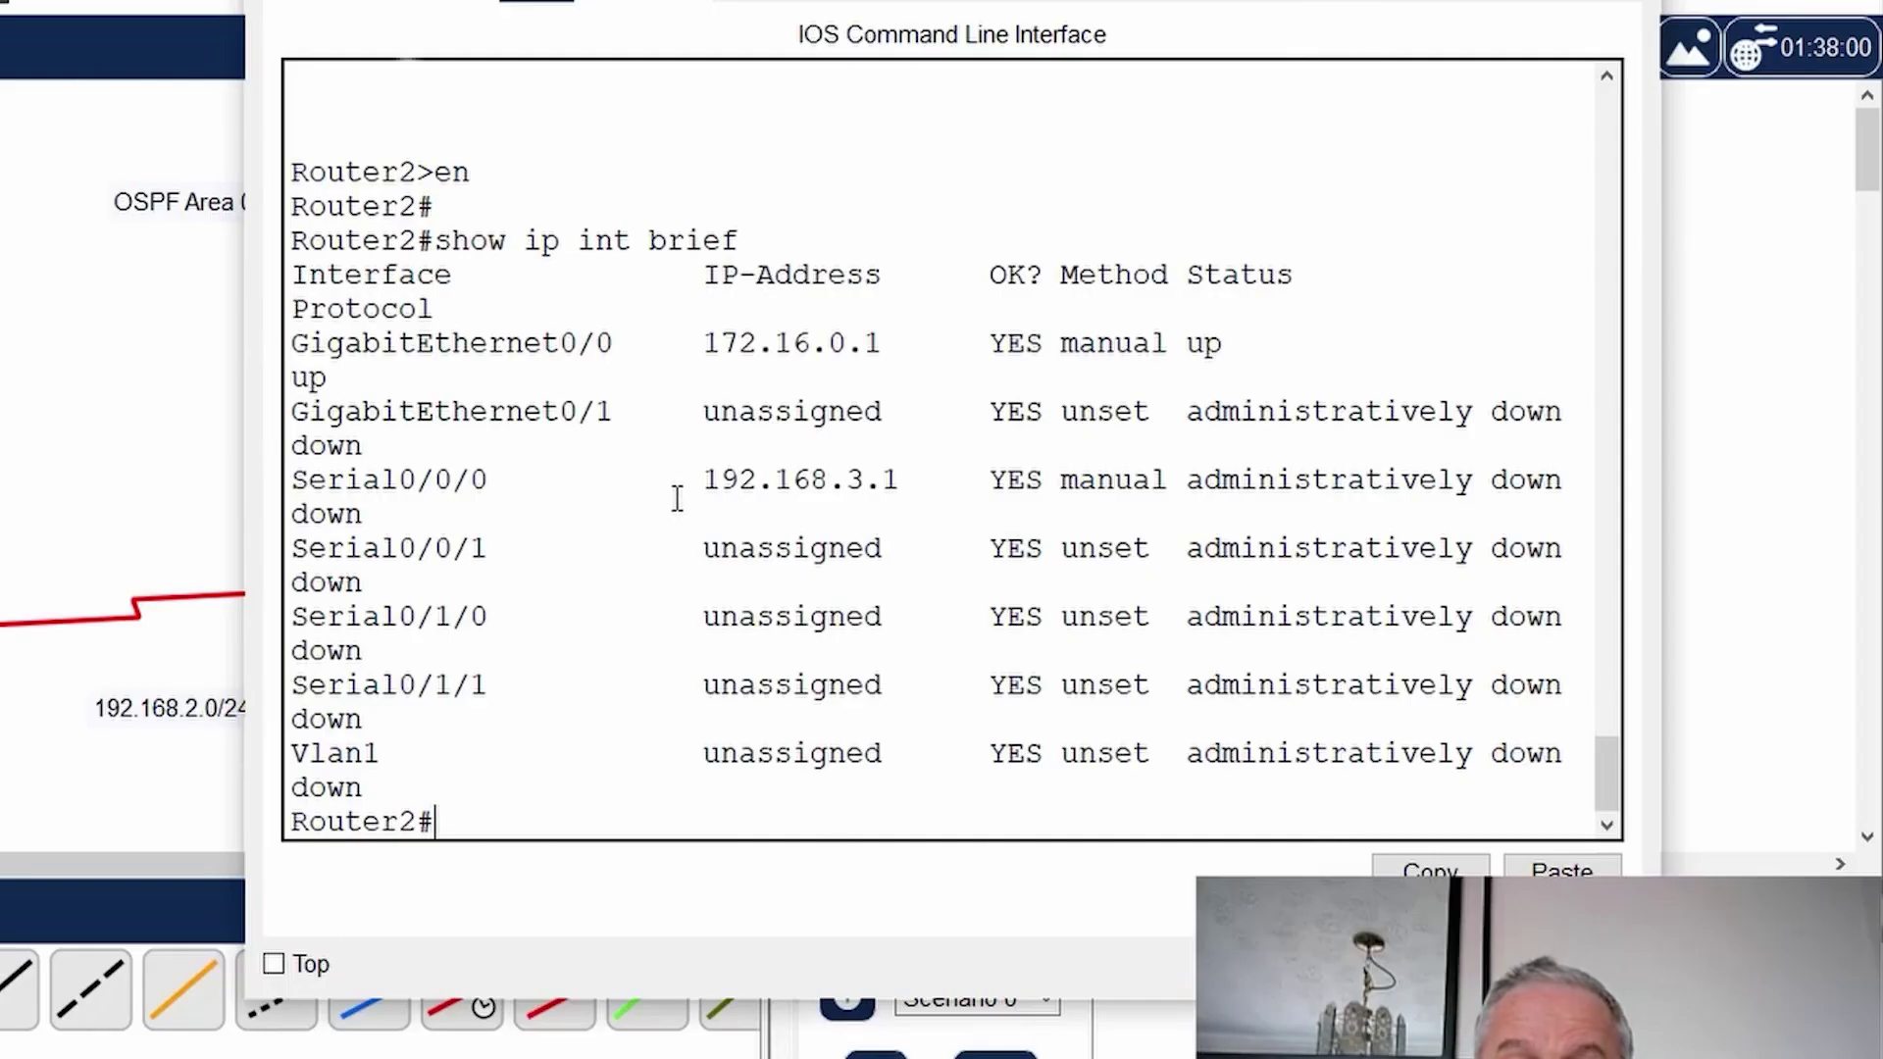
left_click_drag(687, 479, 1554, 483)
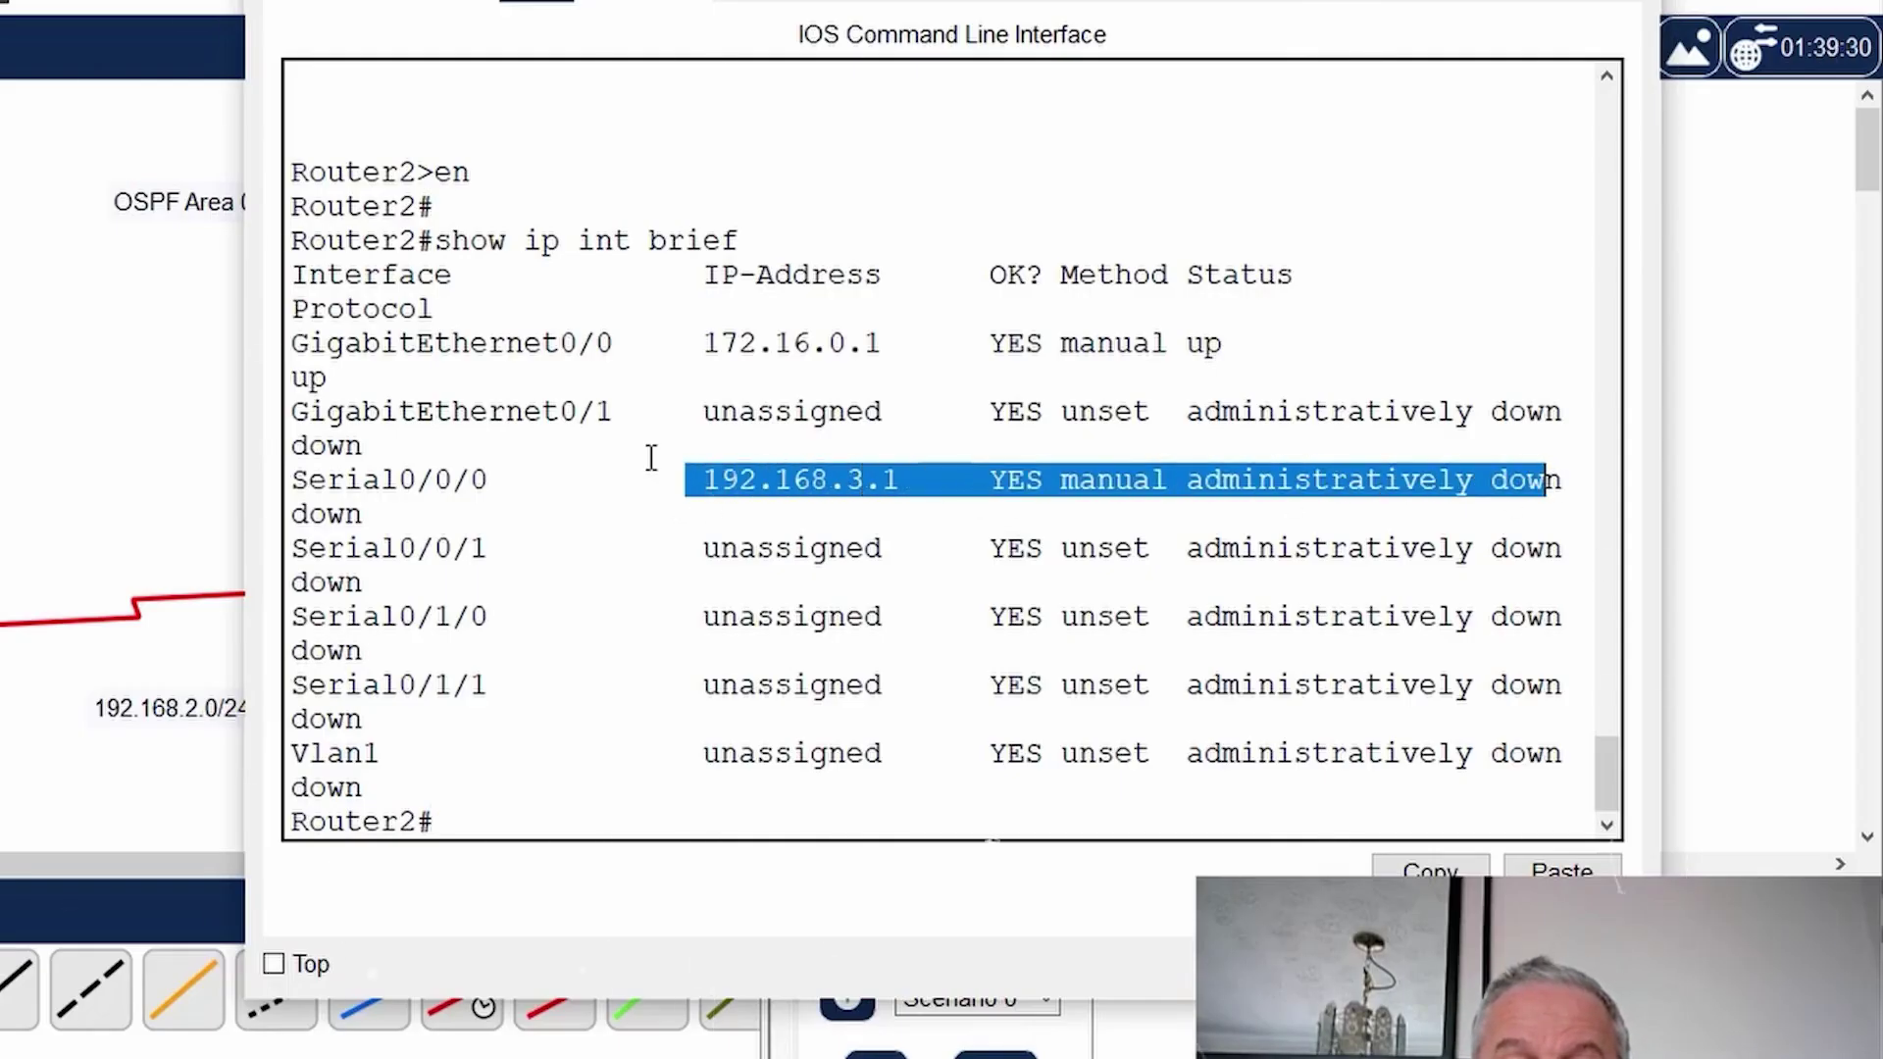
left_click(836, 590)
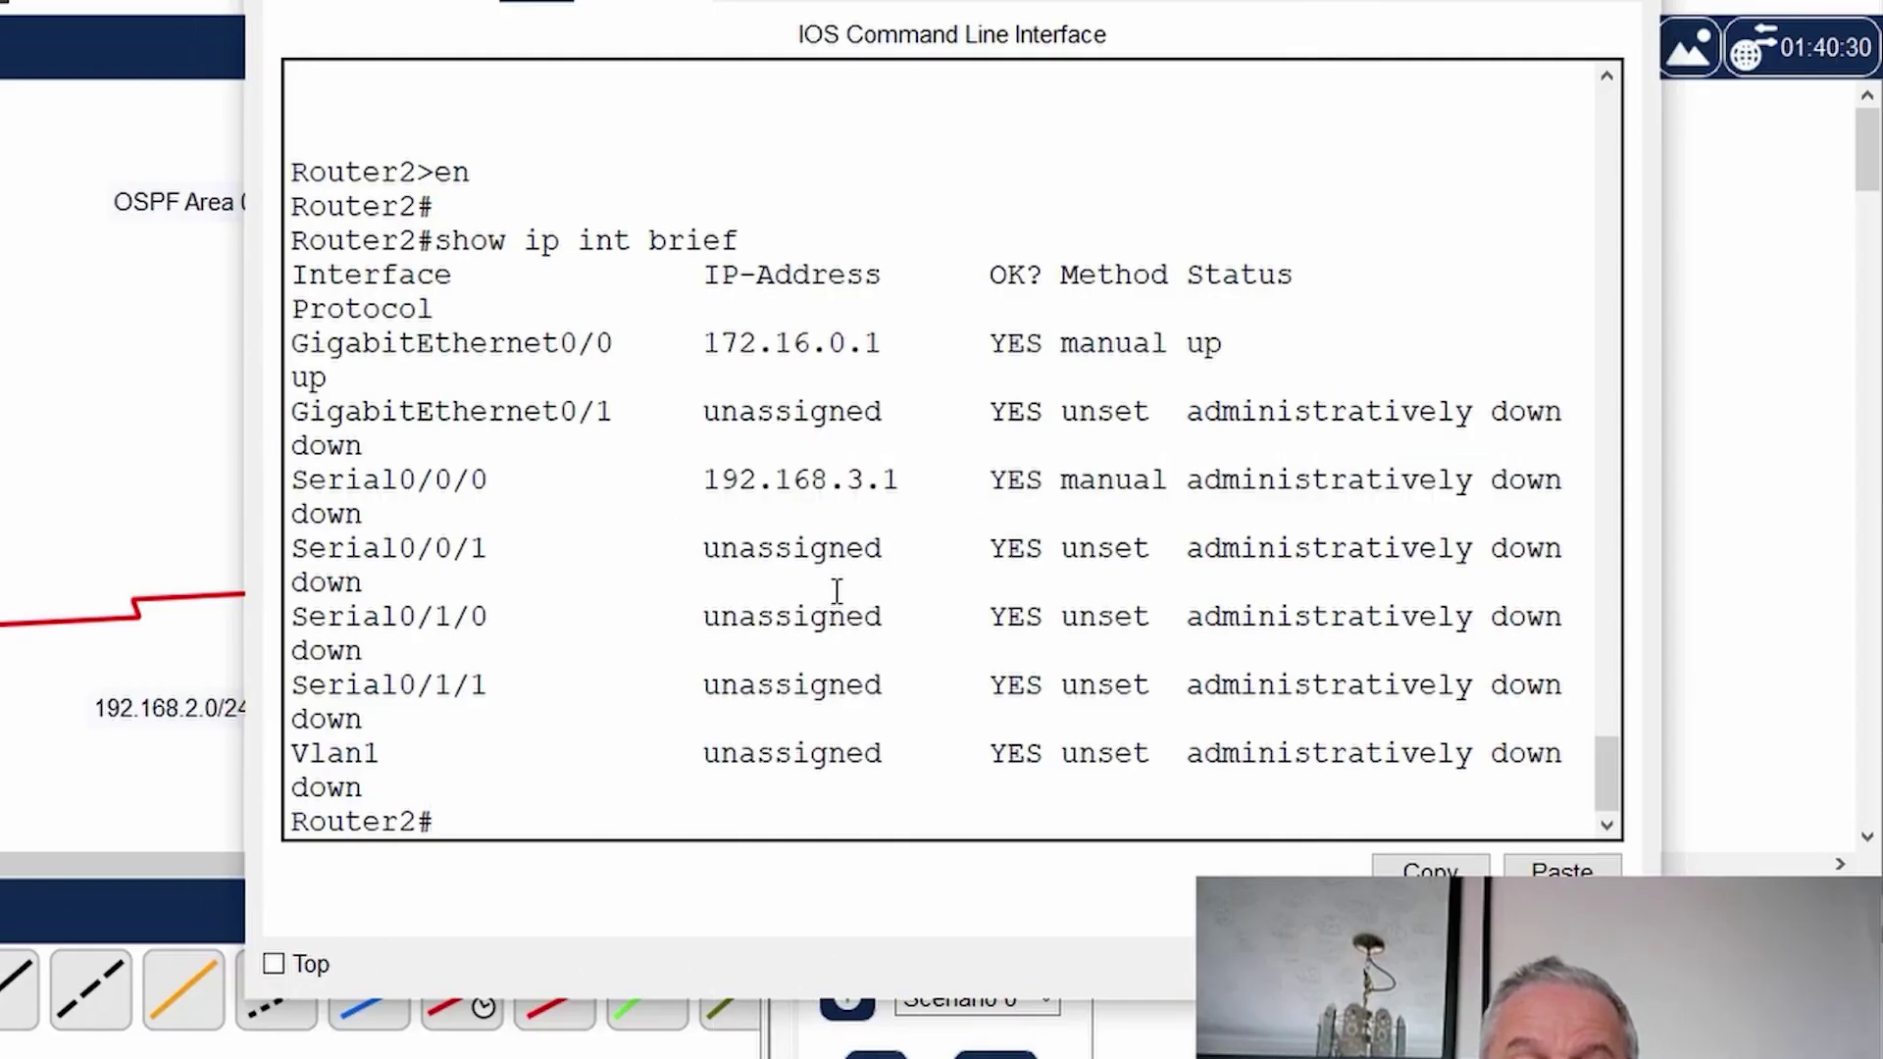
- Enable Serial0/0/0 on Router2 with no shut and end configuration mode
type("conf t")
key("Return")
type("in s0/0/0")
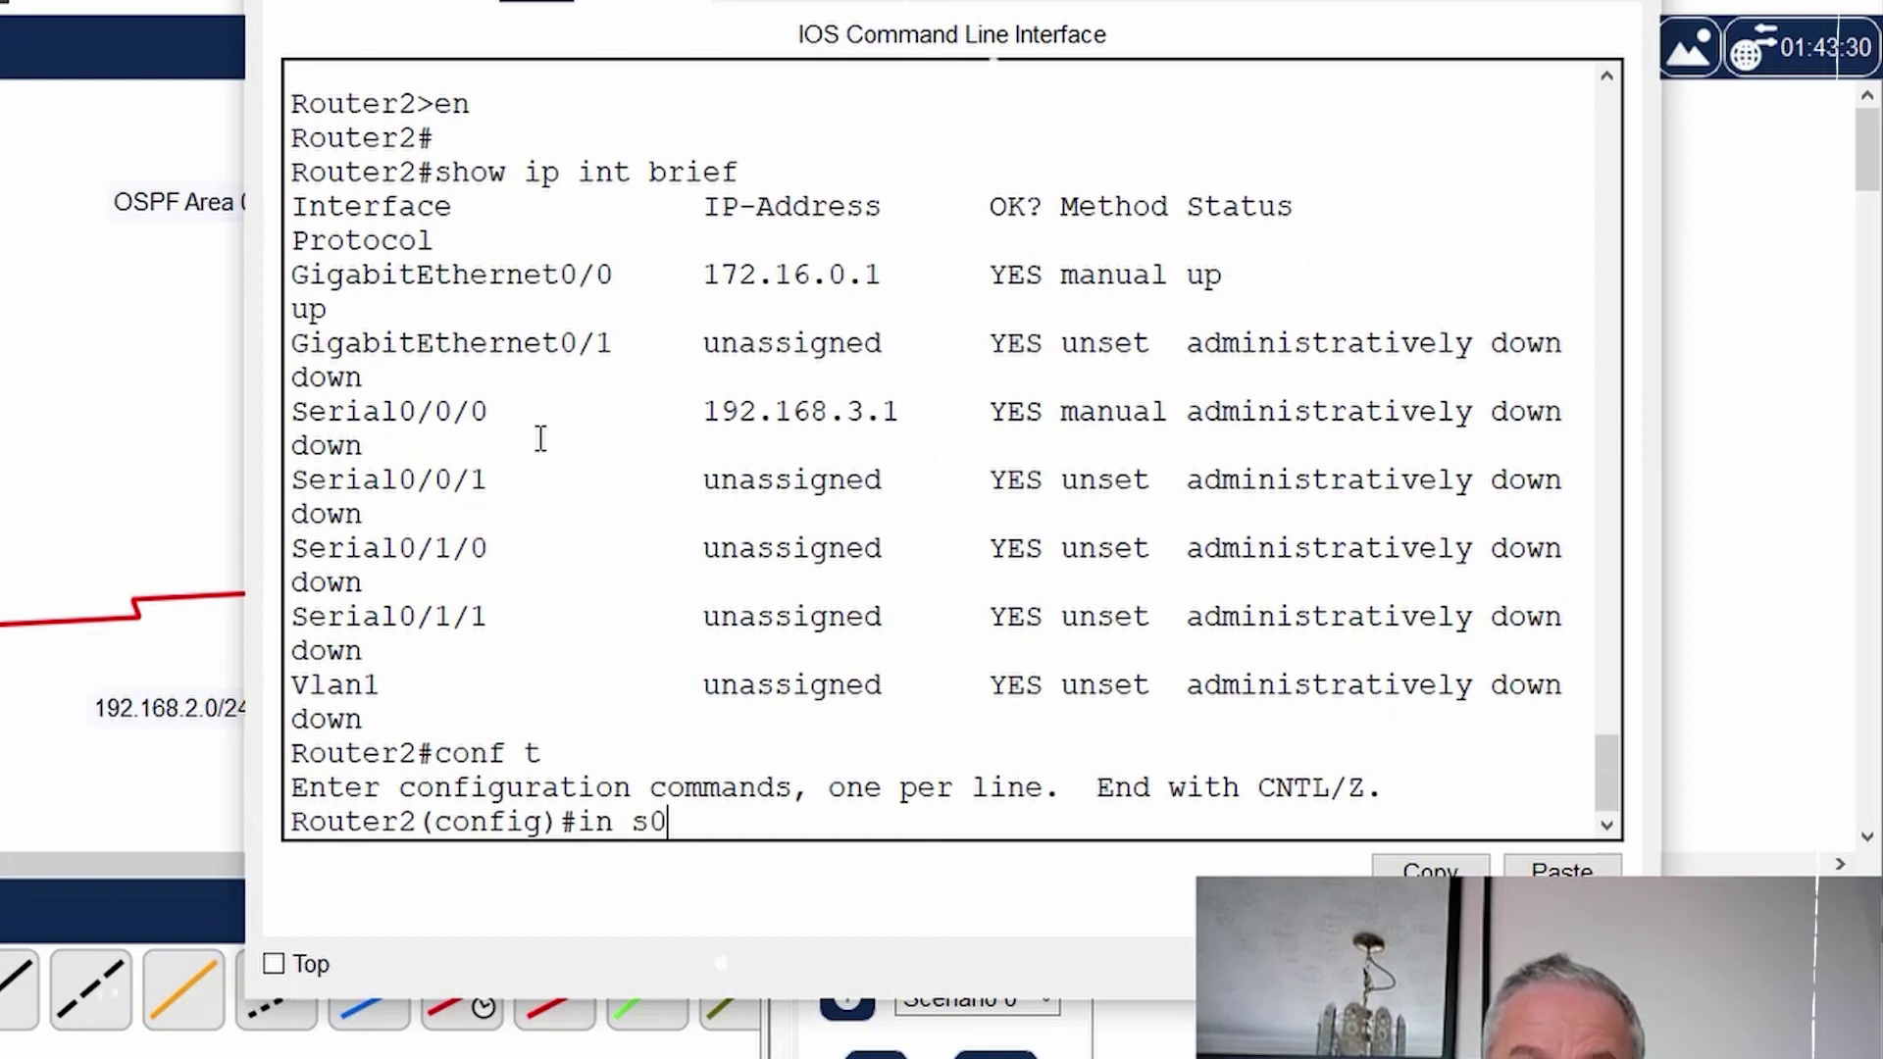
key("Return")
type("no shut")
key("Return")
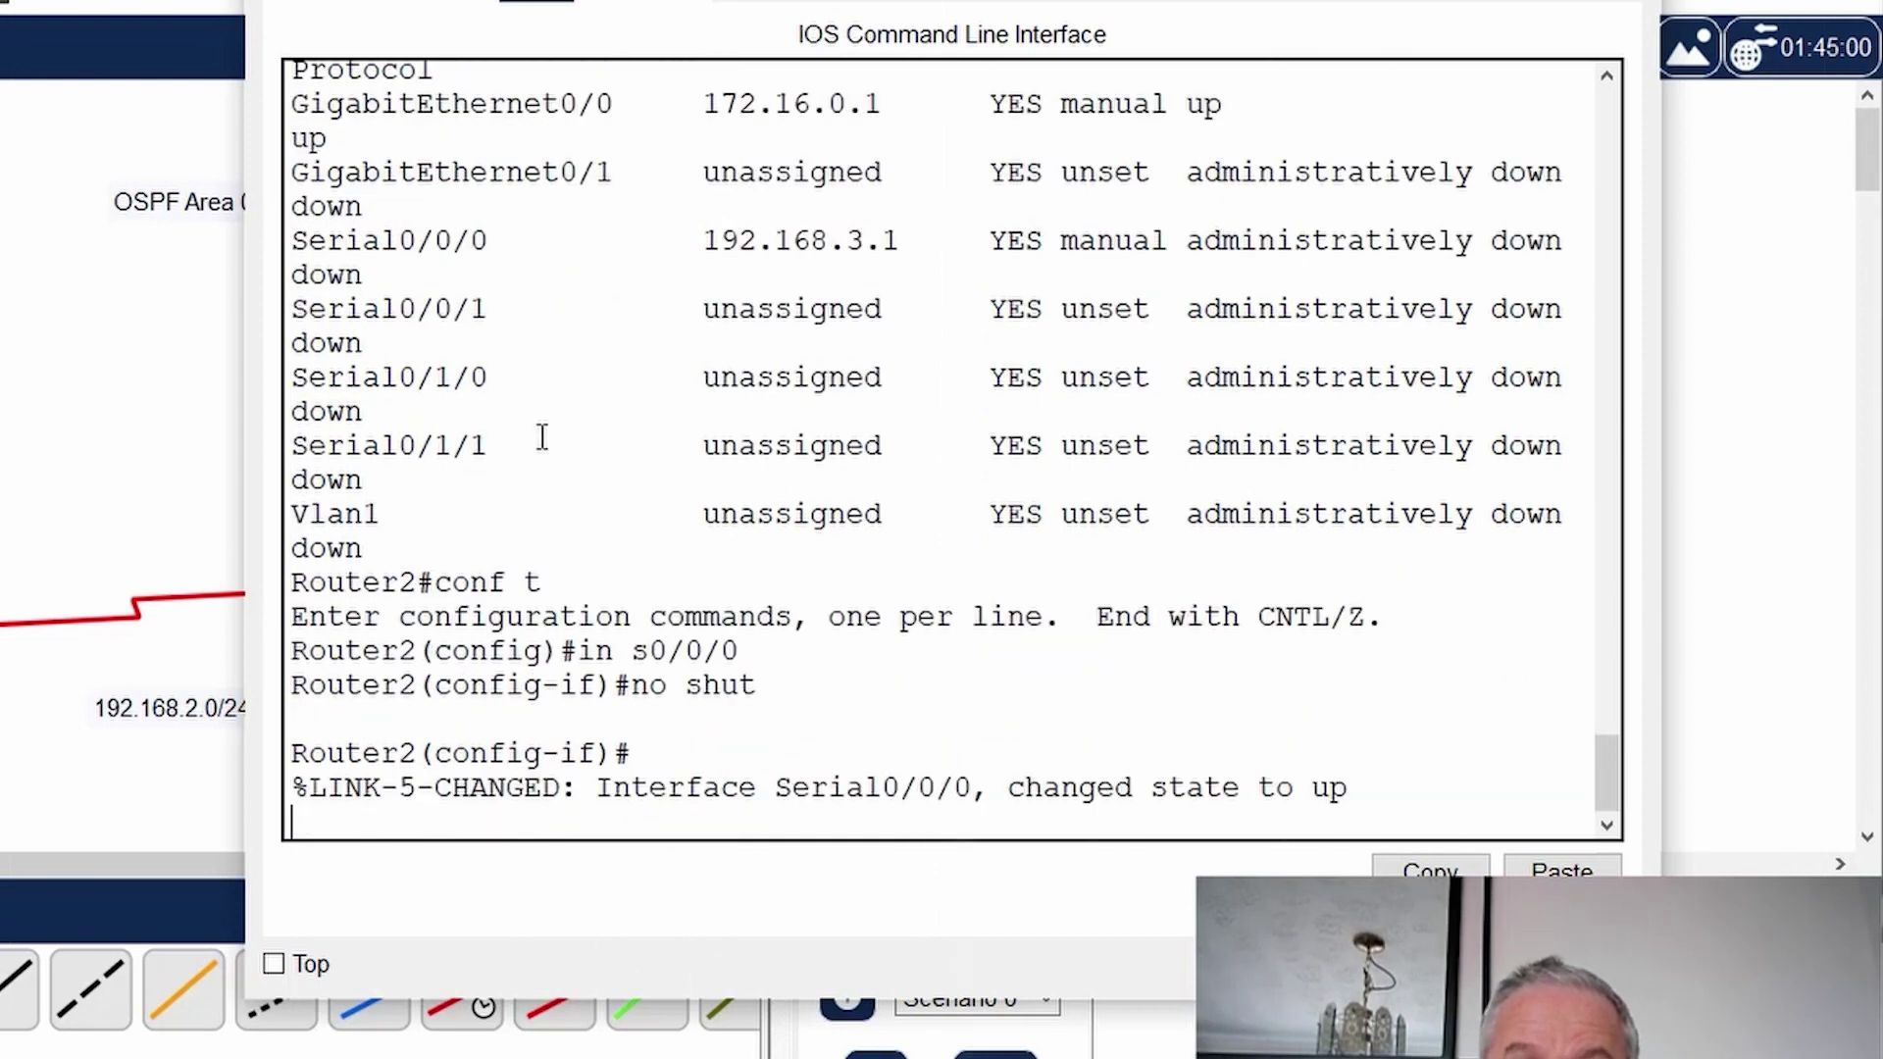
key("Return")
key("Return")
type("end")
key("Return")
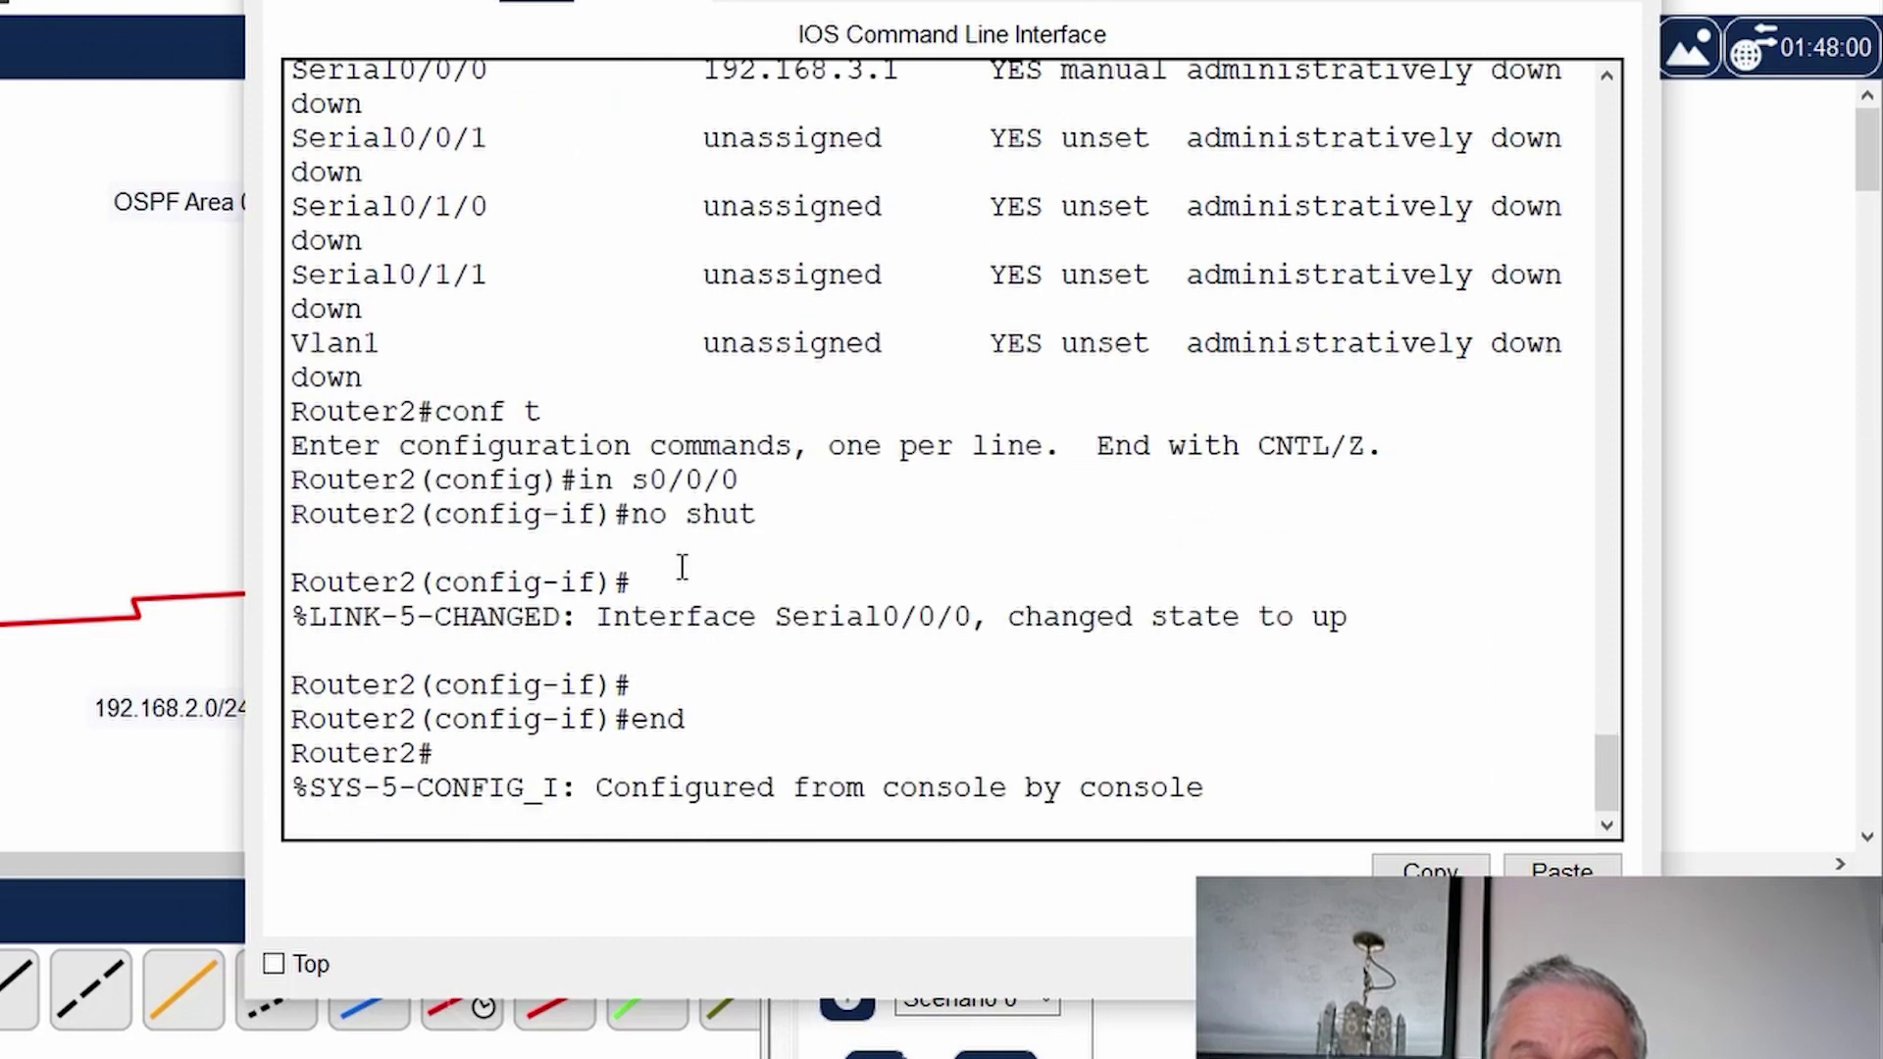
- Run show ip int brief again on Router2 and check the status and protocol of Serial0/0/0
key("Return")
key("Return")
type("conf t")
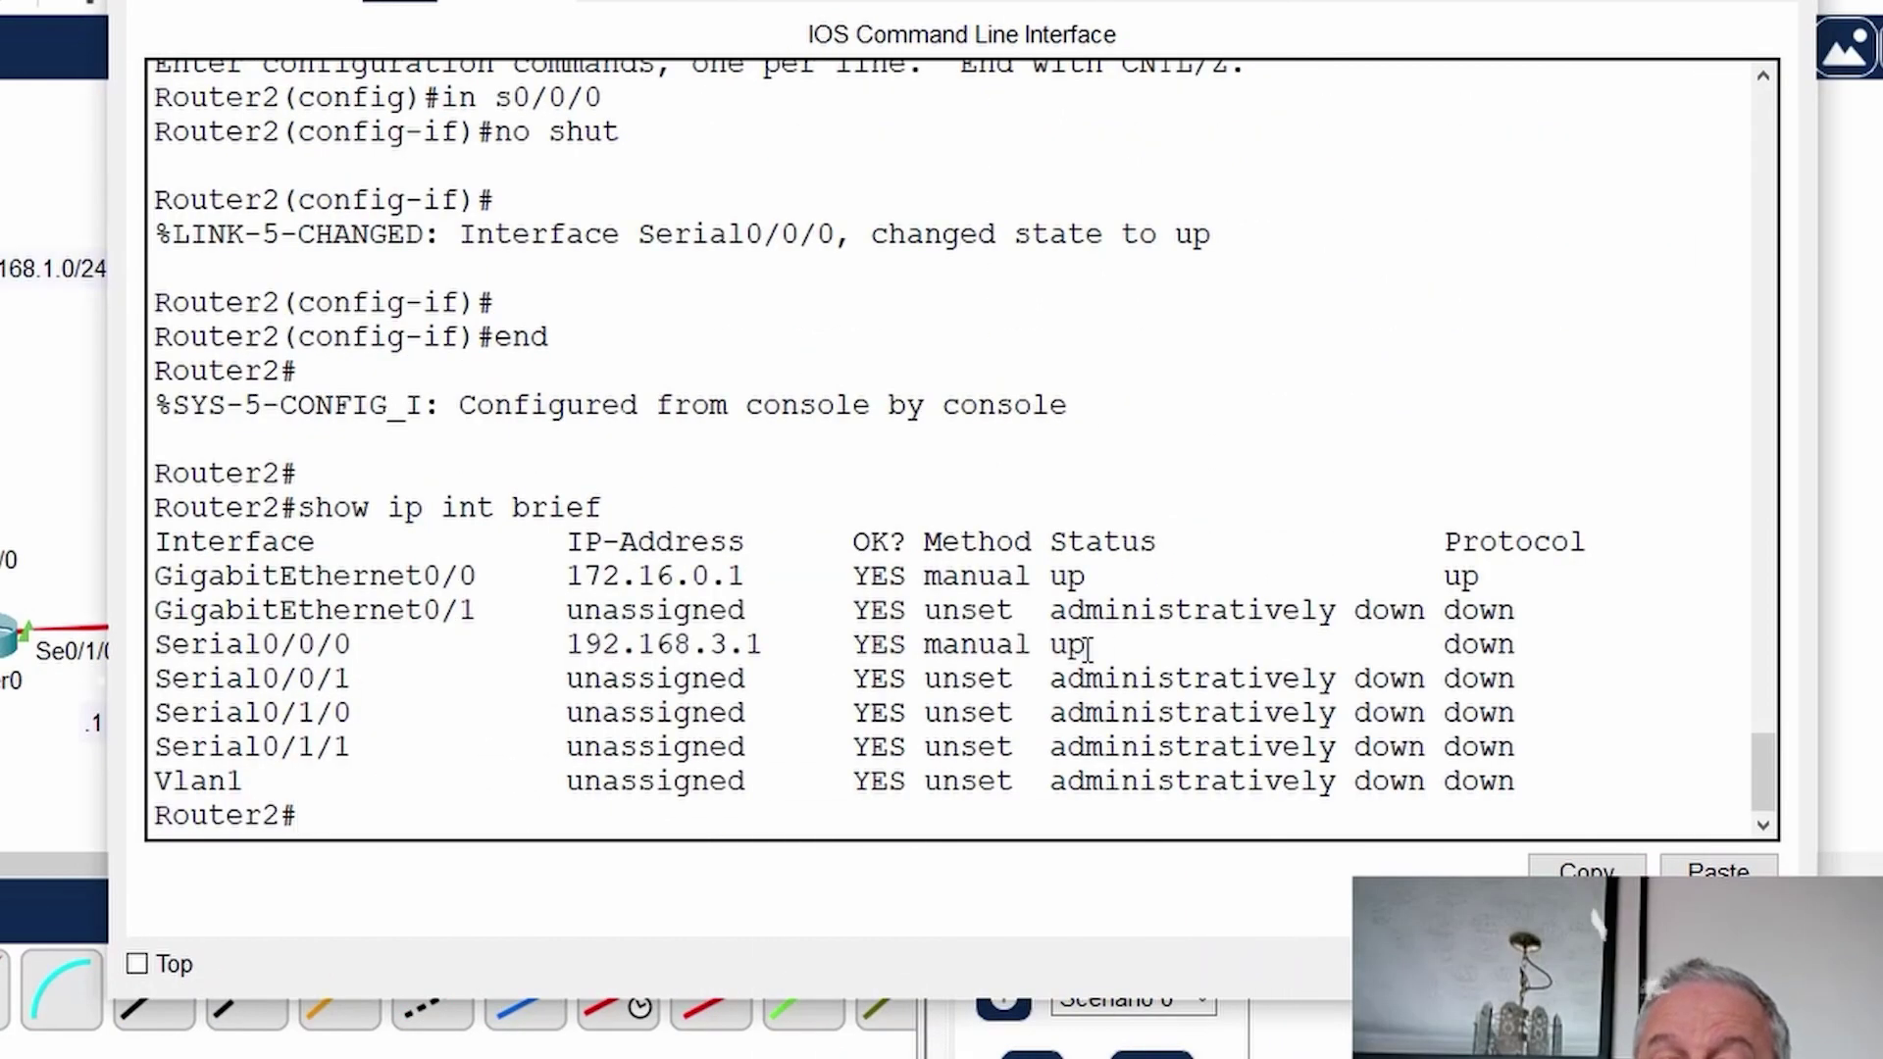
left_click_drag(1091, 647, 1534, 645)
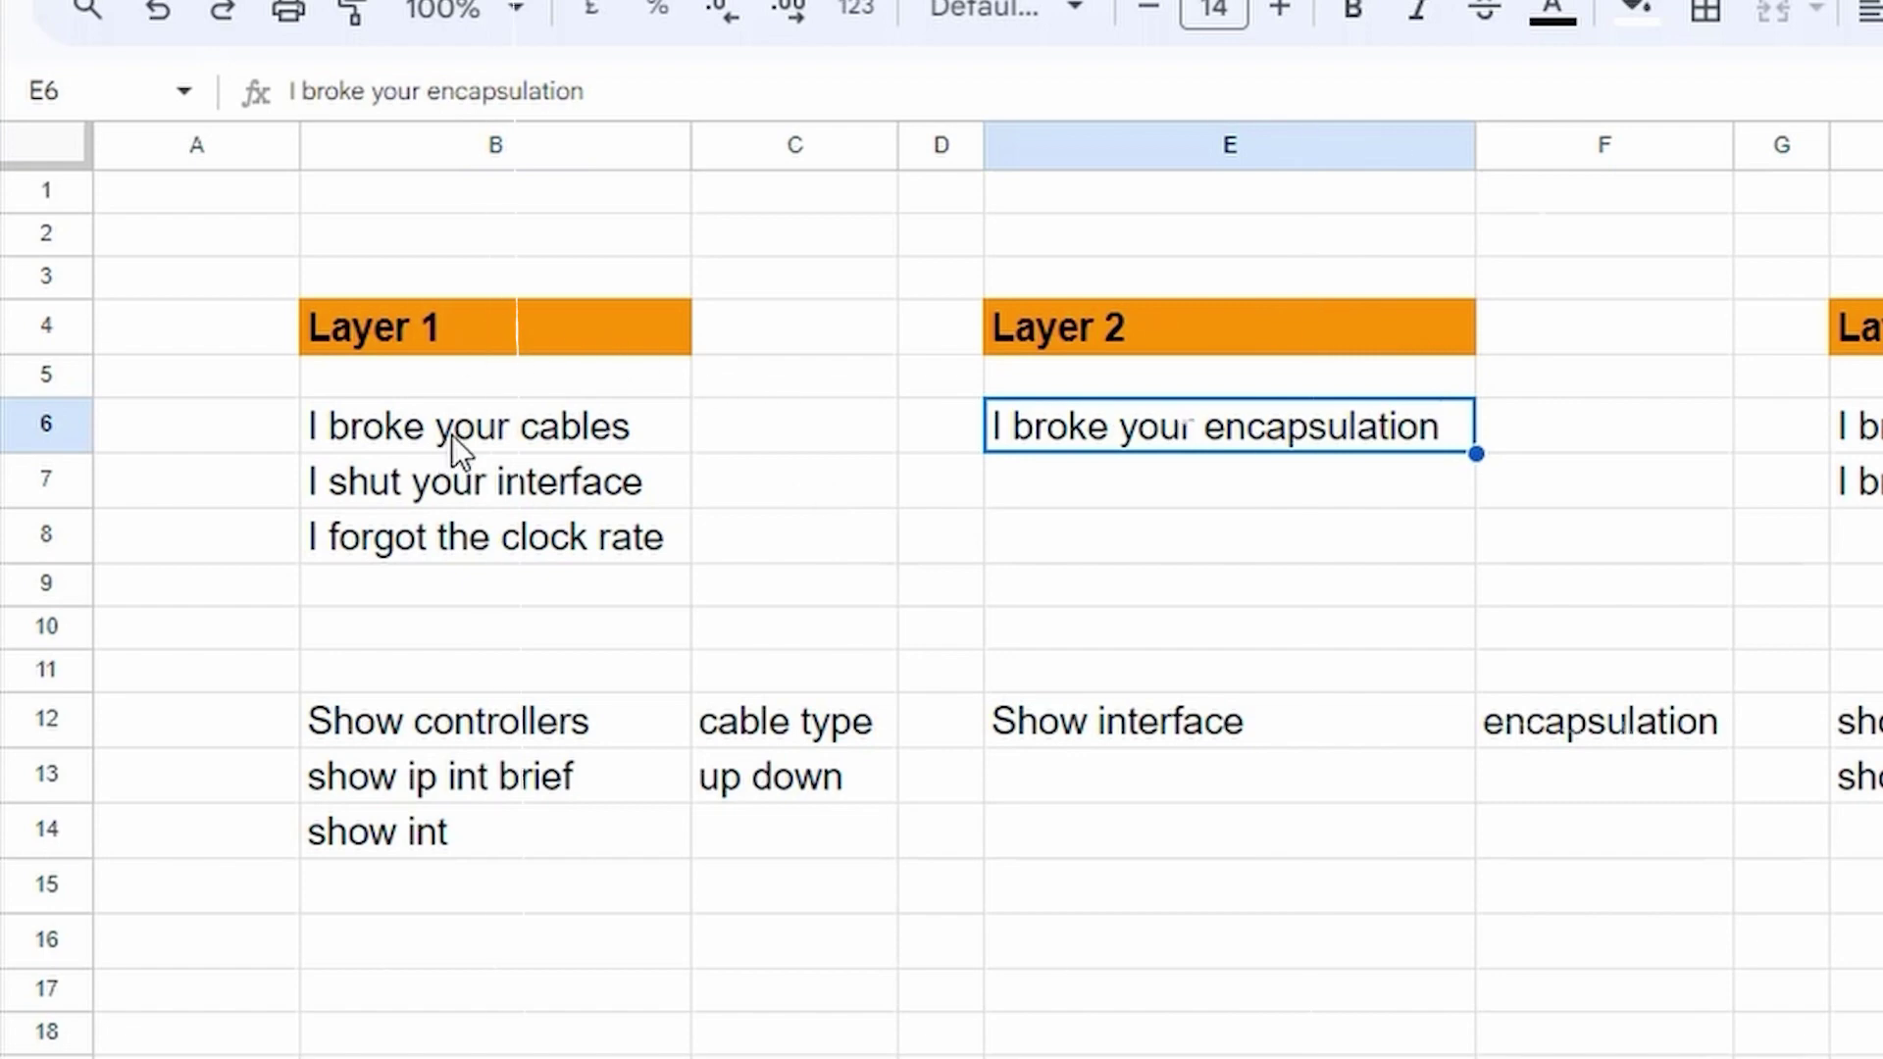
- Switch to the troubleshoot spreadsheet and review the Layer 1 causes, including the clock rate, and the Layer 2 encapsulation cause
left_click_drag(453, 451, 484, 769)
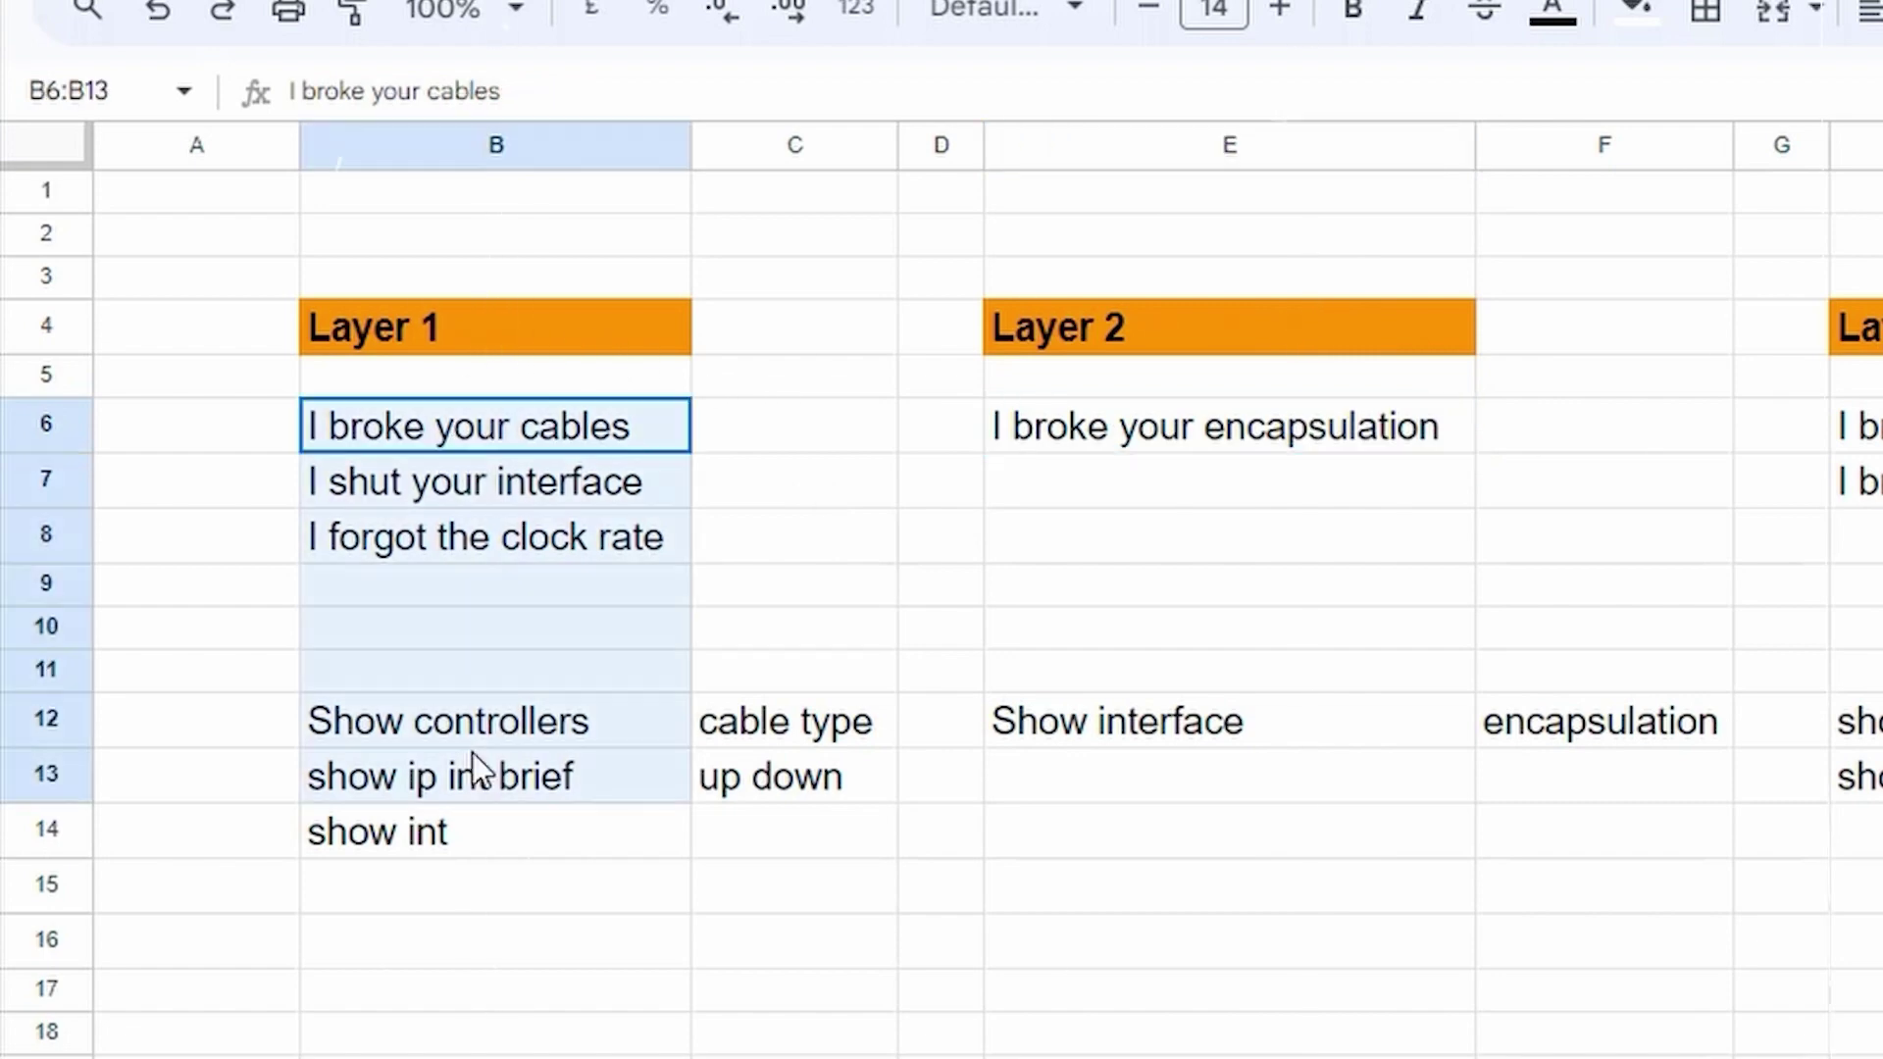
left_click(480, 549)
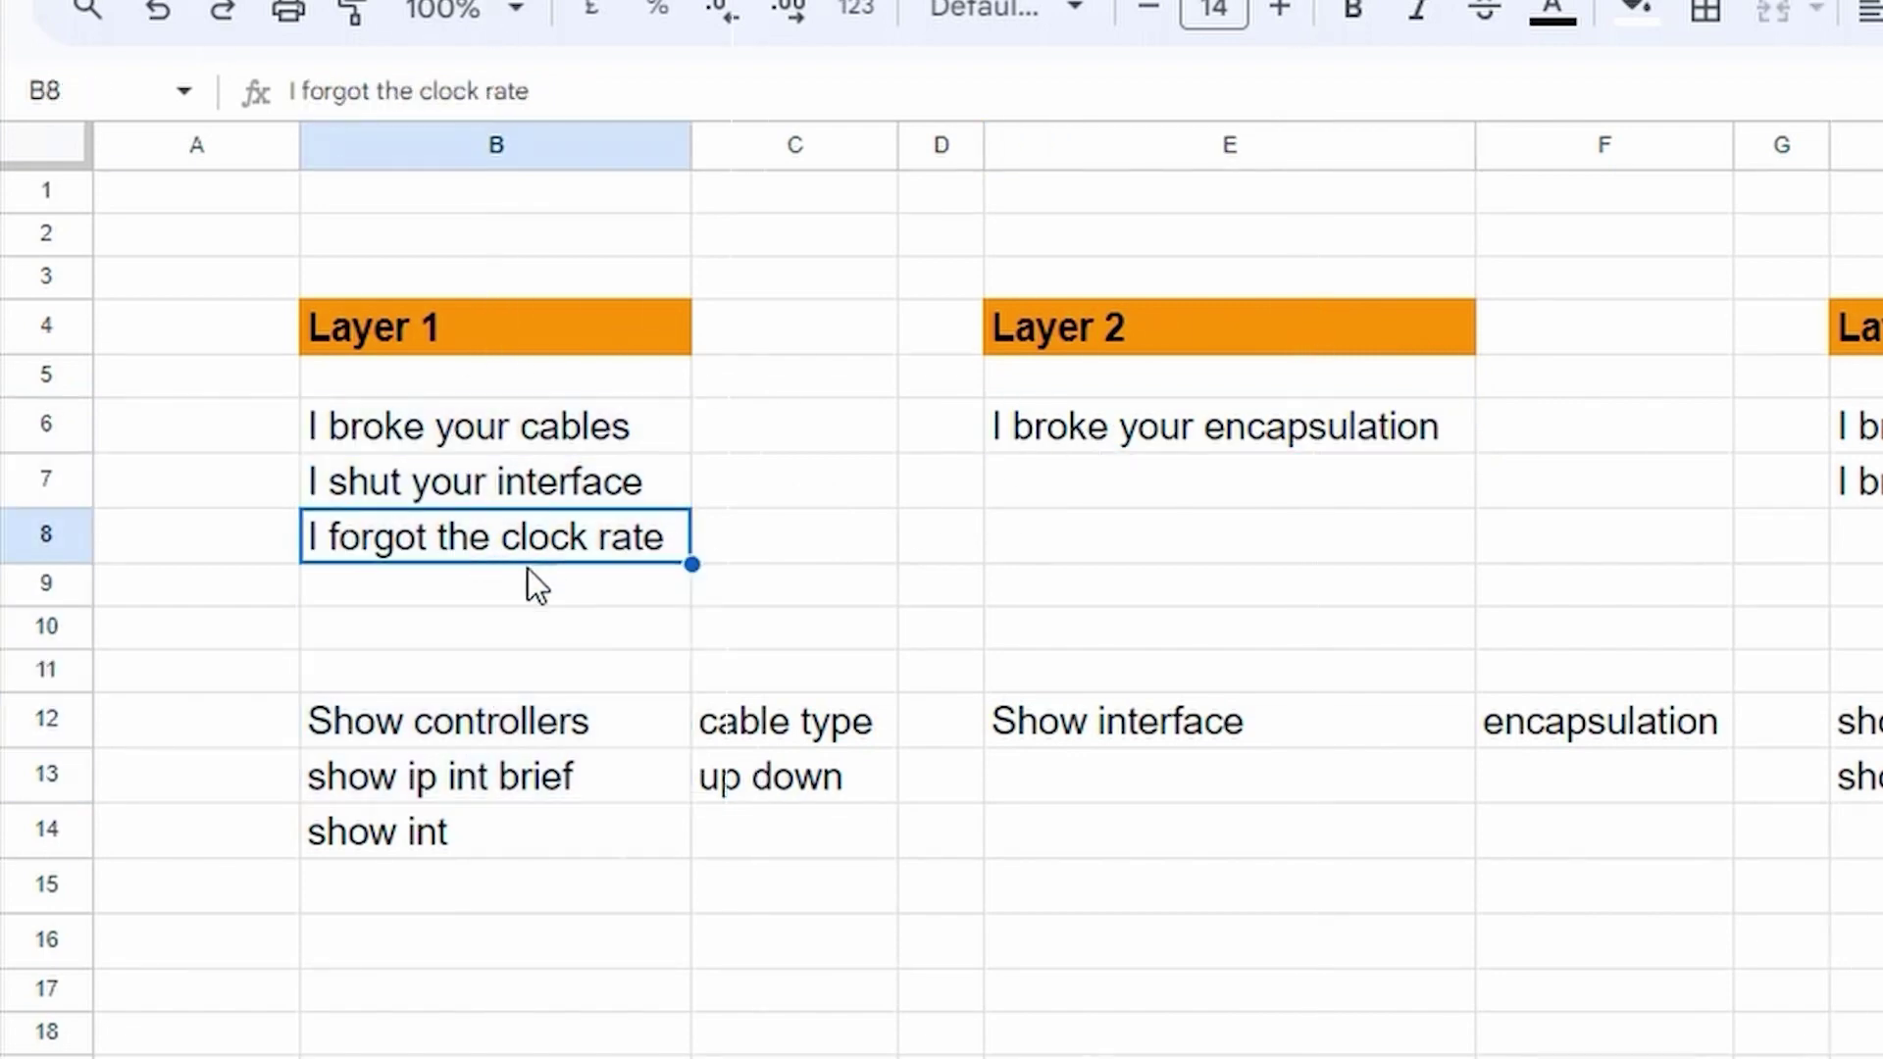
left_click(1189, 442)
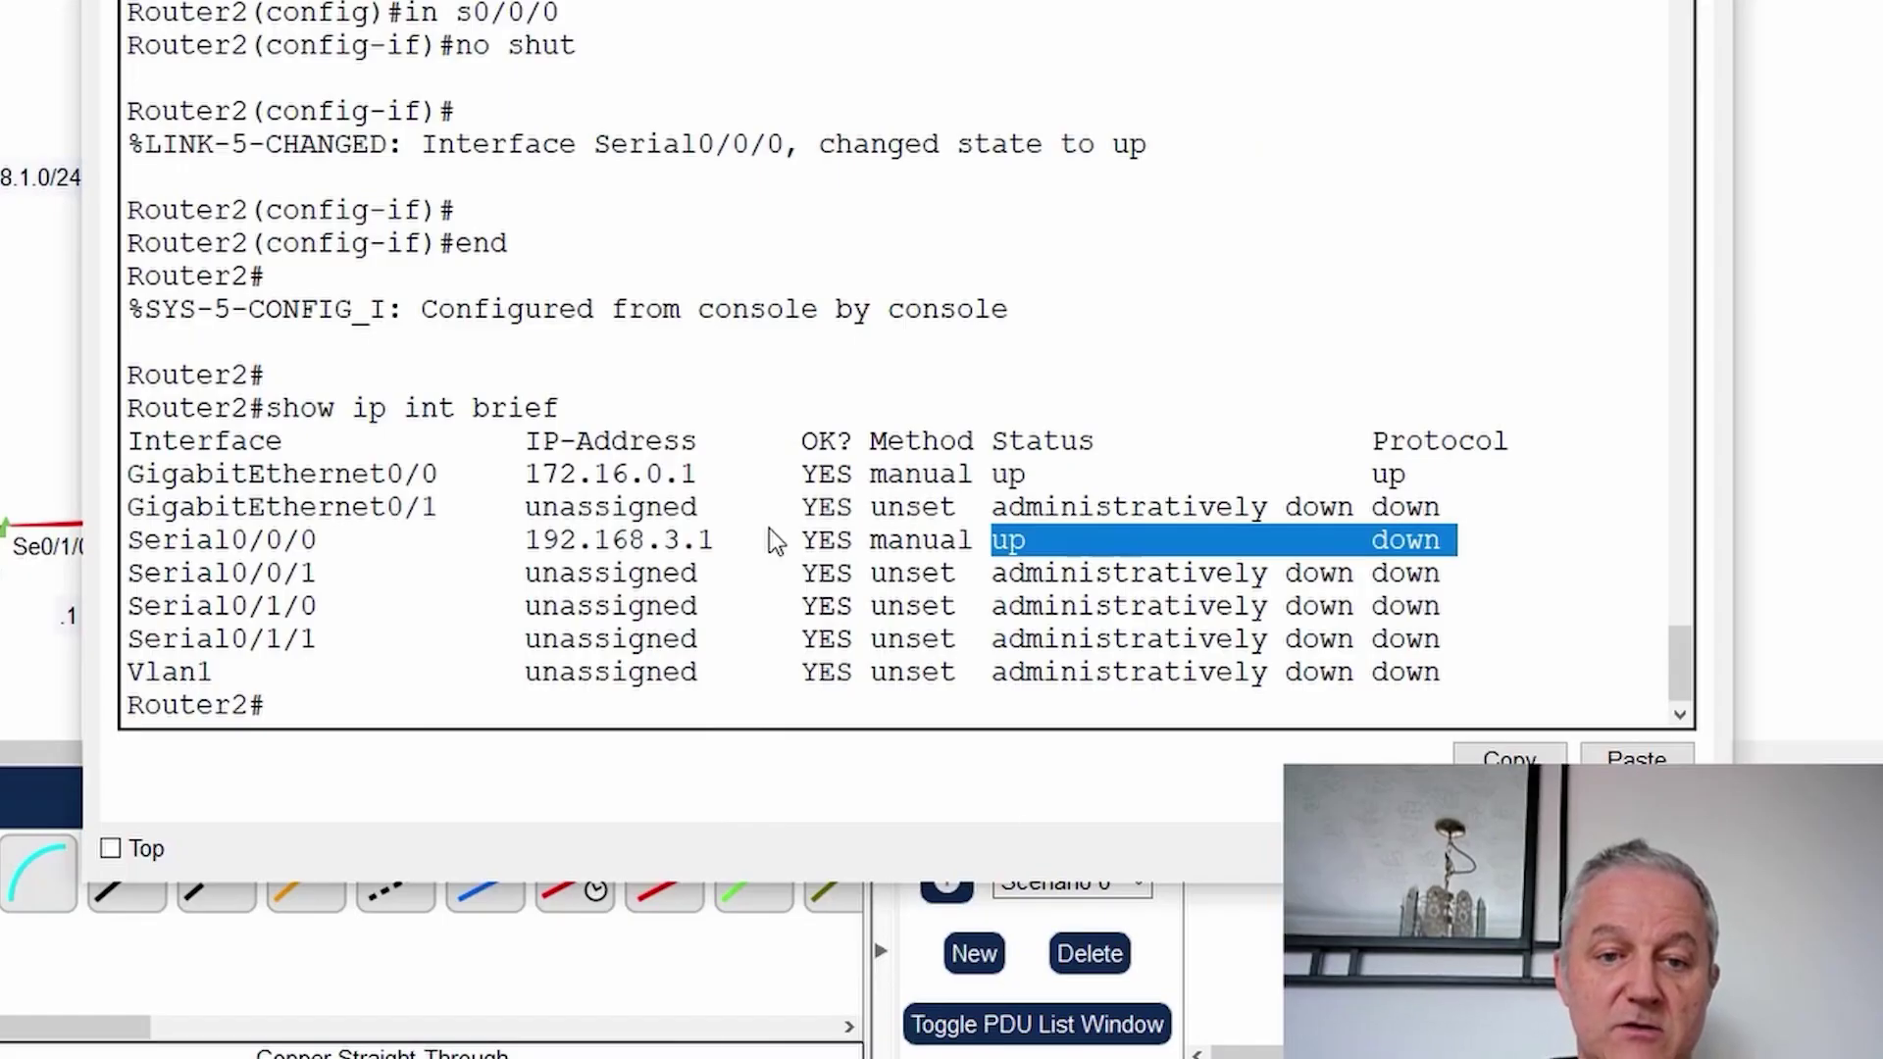
- Back in Cisco Packet Tracer, run show int s0/0/0 on Router2 and check its internet address and encapsulation type
type("show")
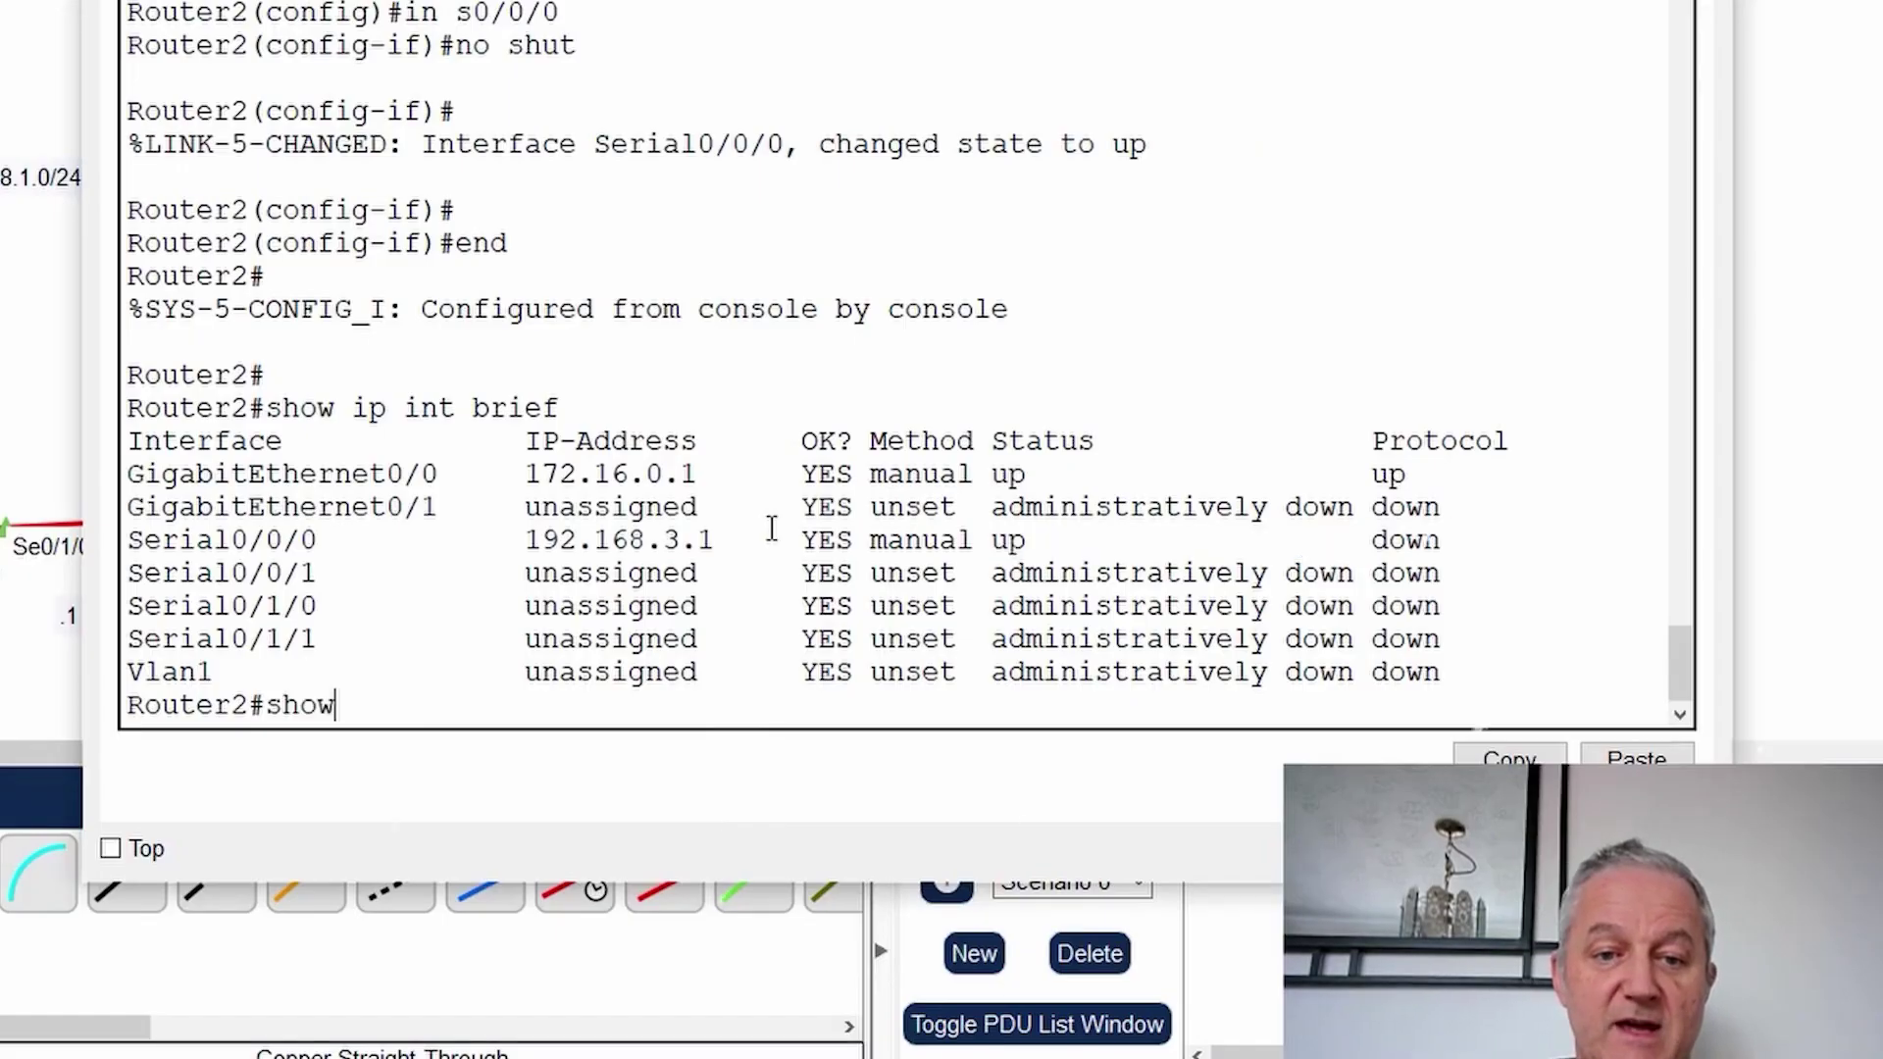
type(" int s0/0/0")
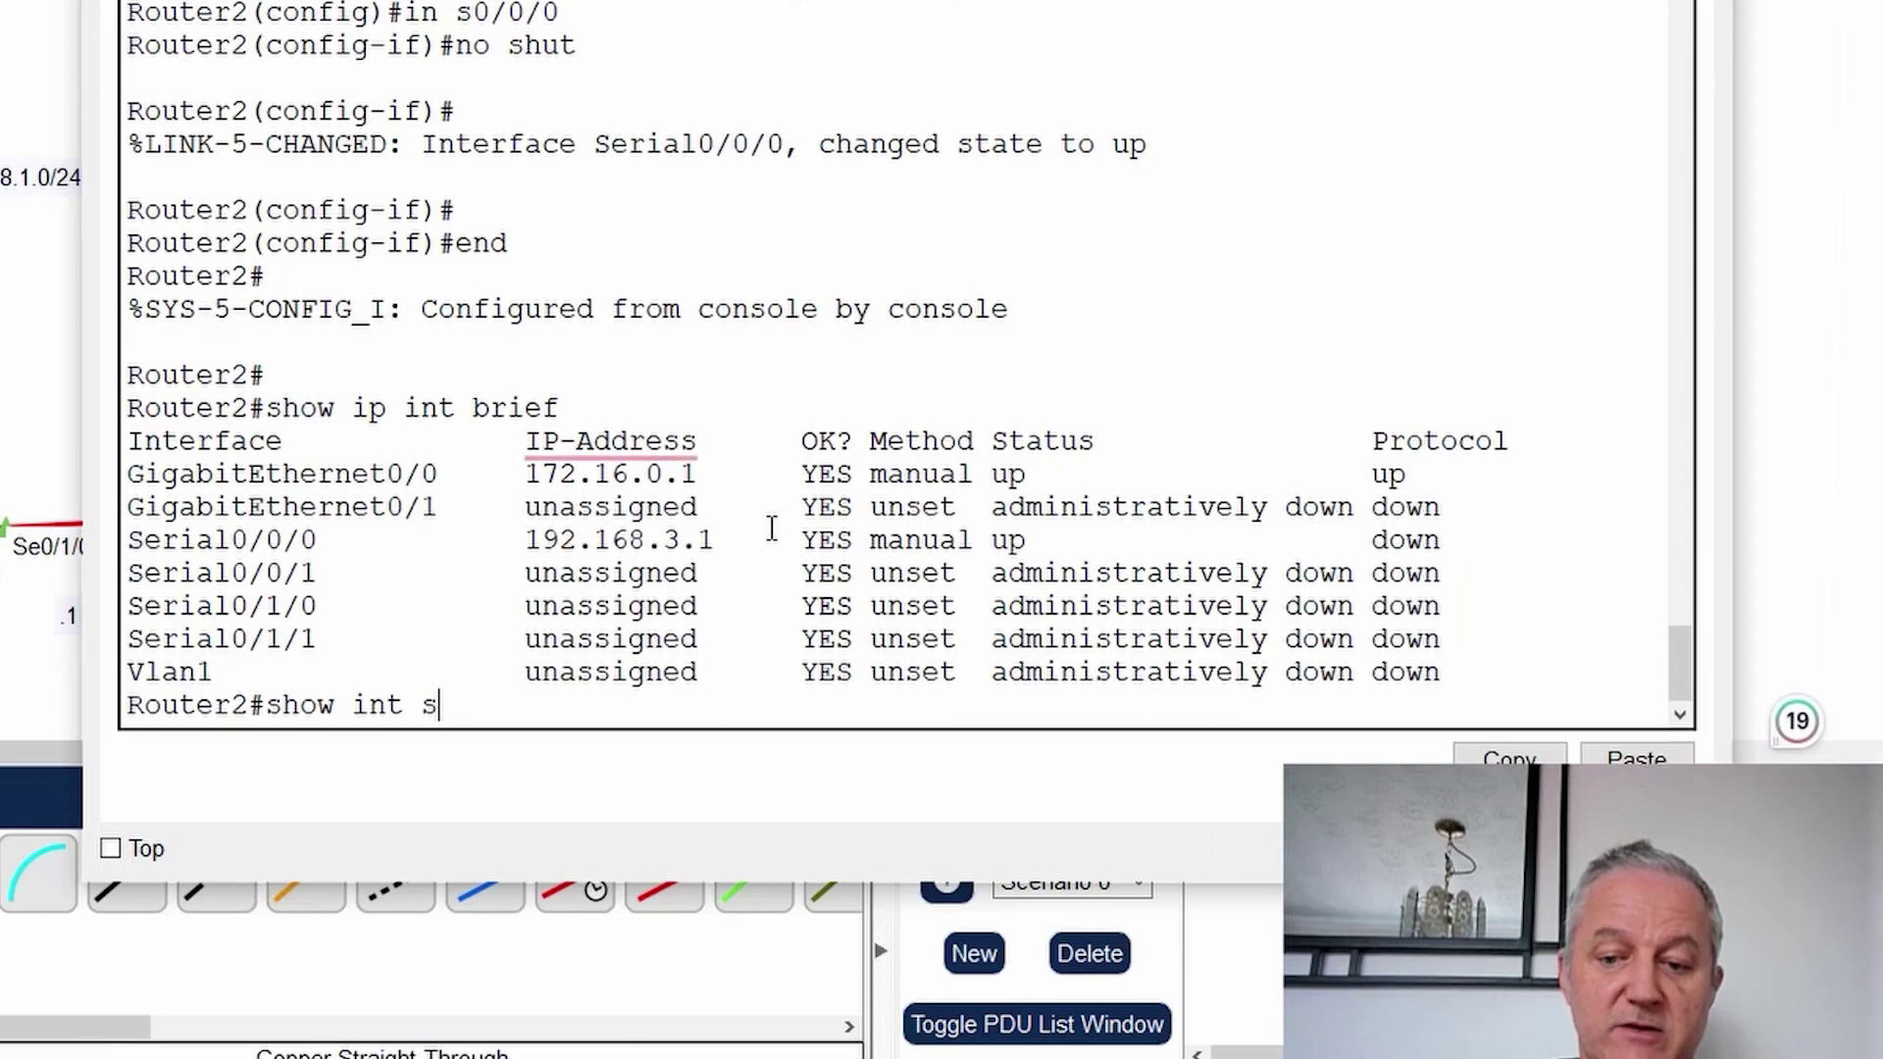
key("Return")
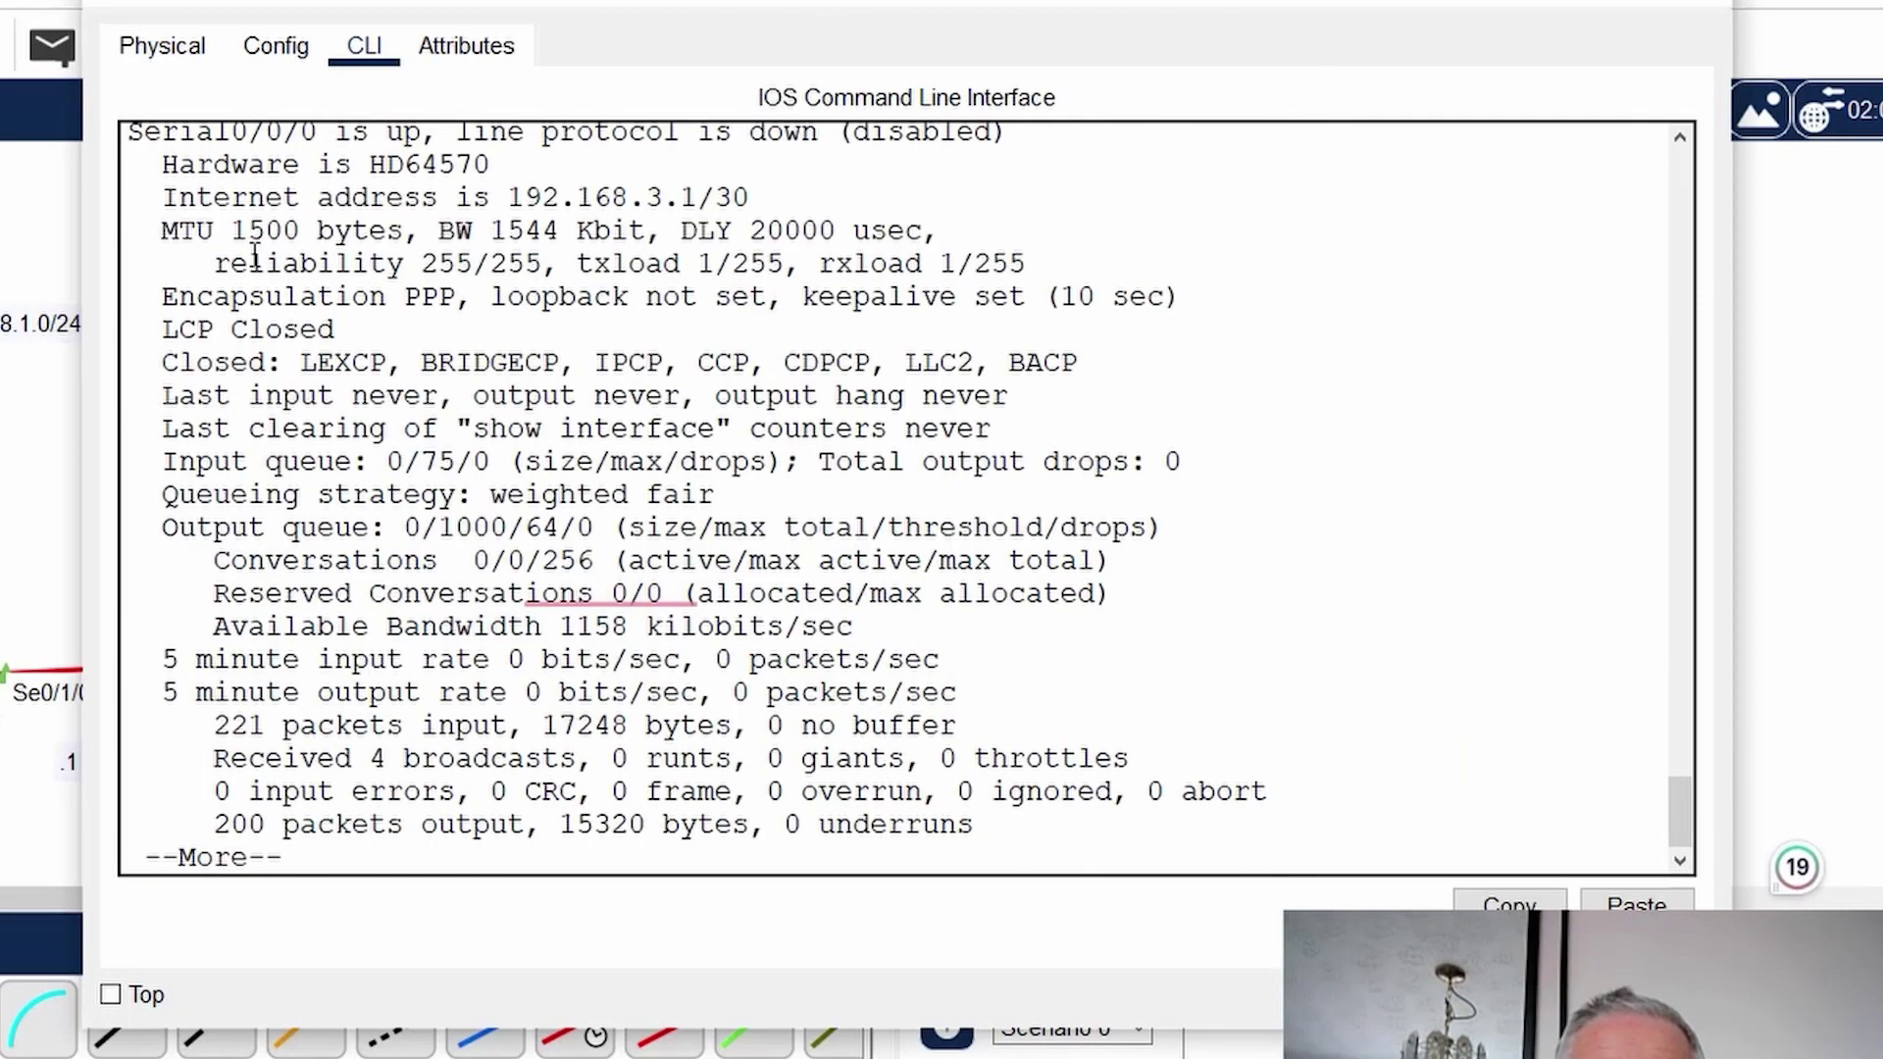
scroll(342, 279, "up", 1)
left_click_drag(771, 301, 495, 287)
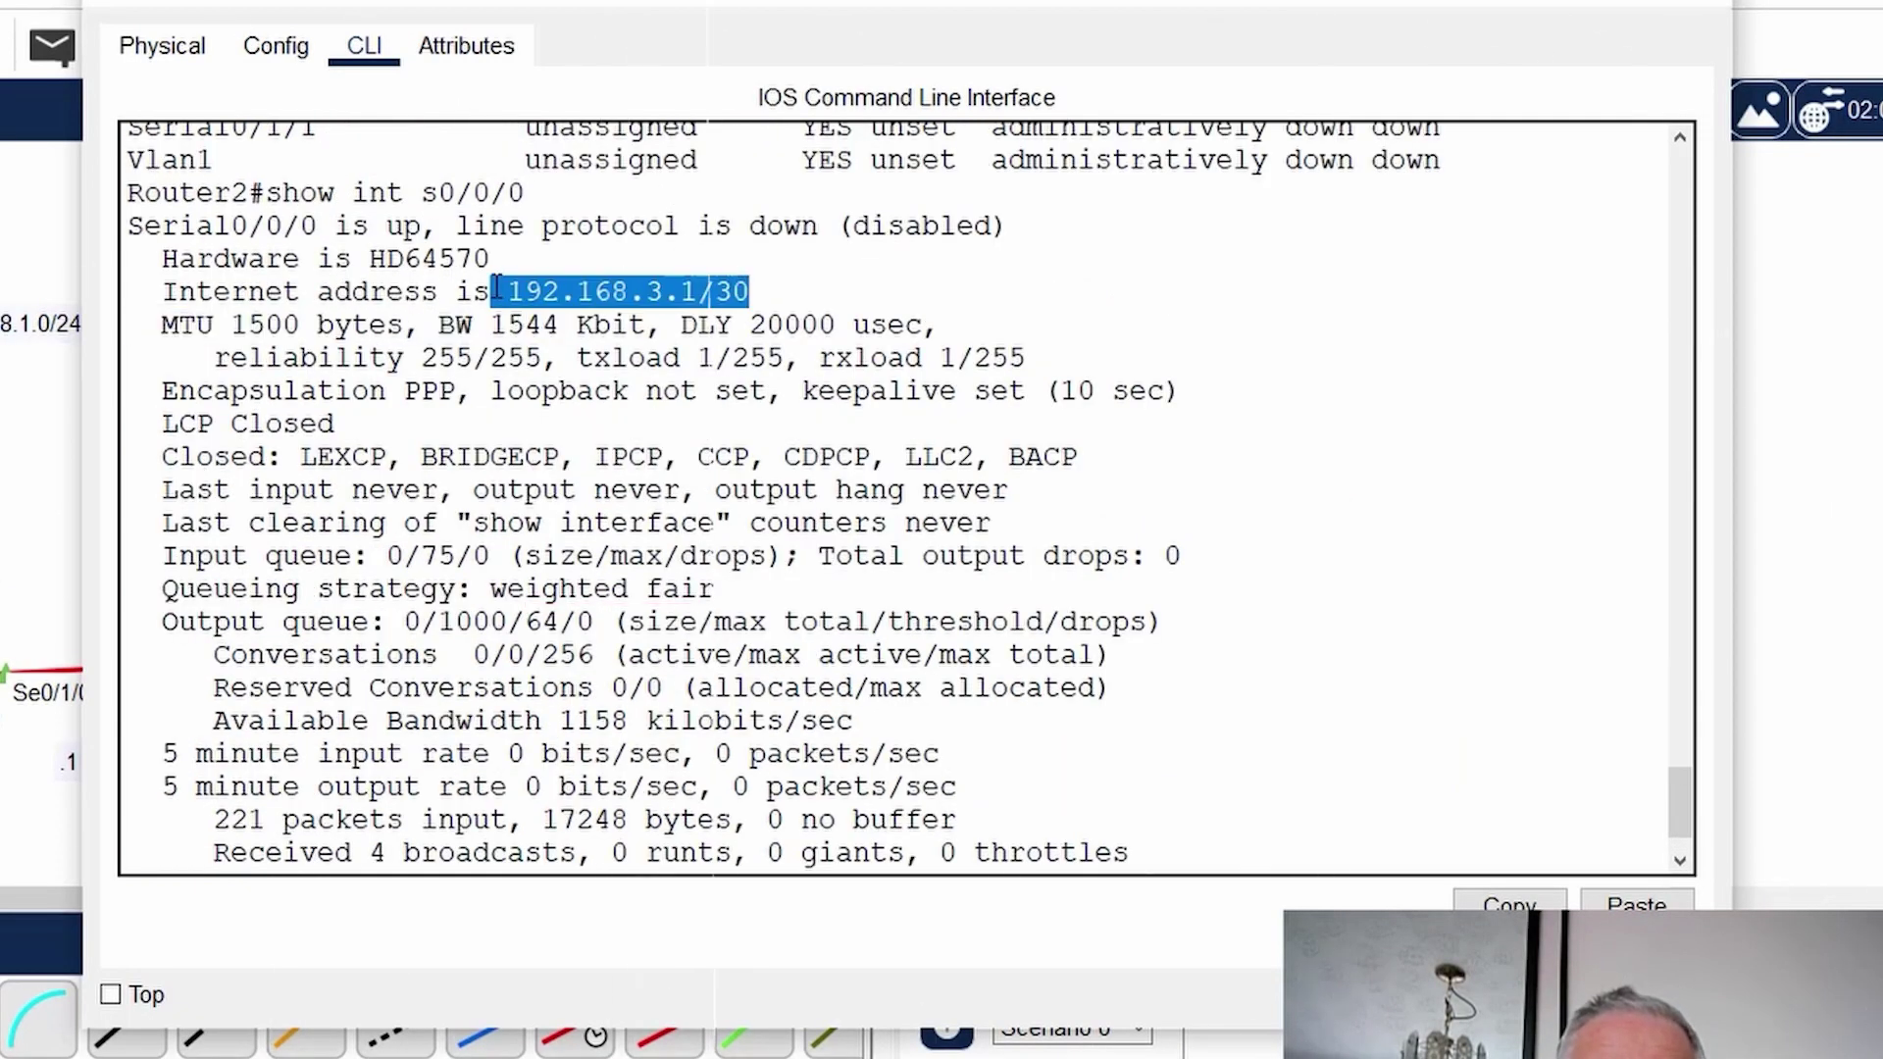
left_click_drag(162, 390, 425, 392)
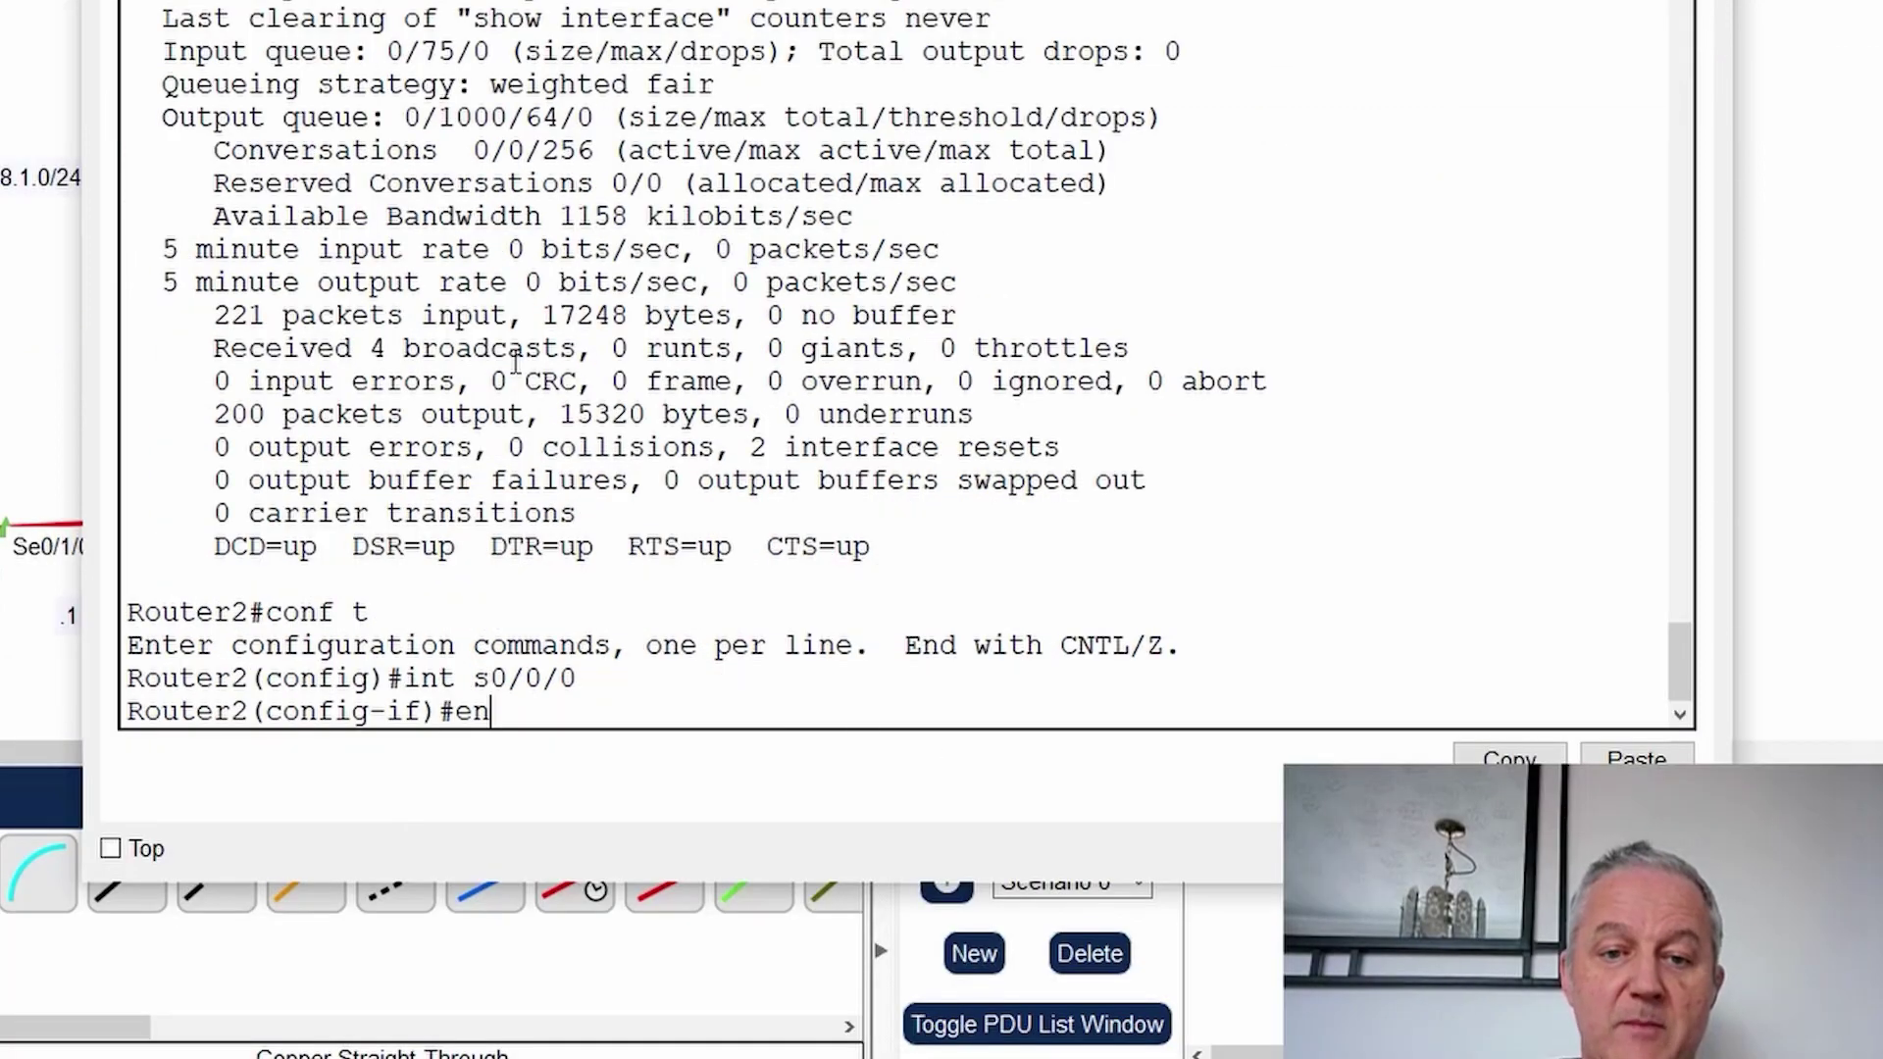
- Set the encapsulation of Router2's Serial0/0/0 to HDLC and check the line protocol message
type("h")
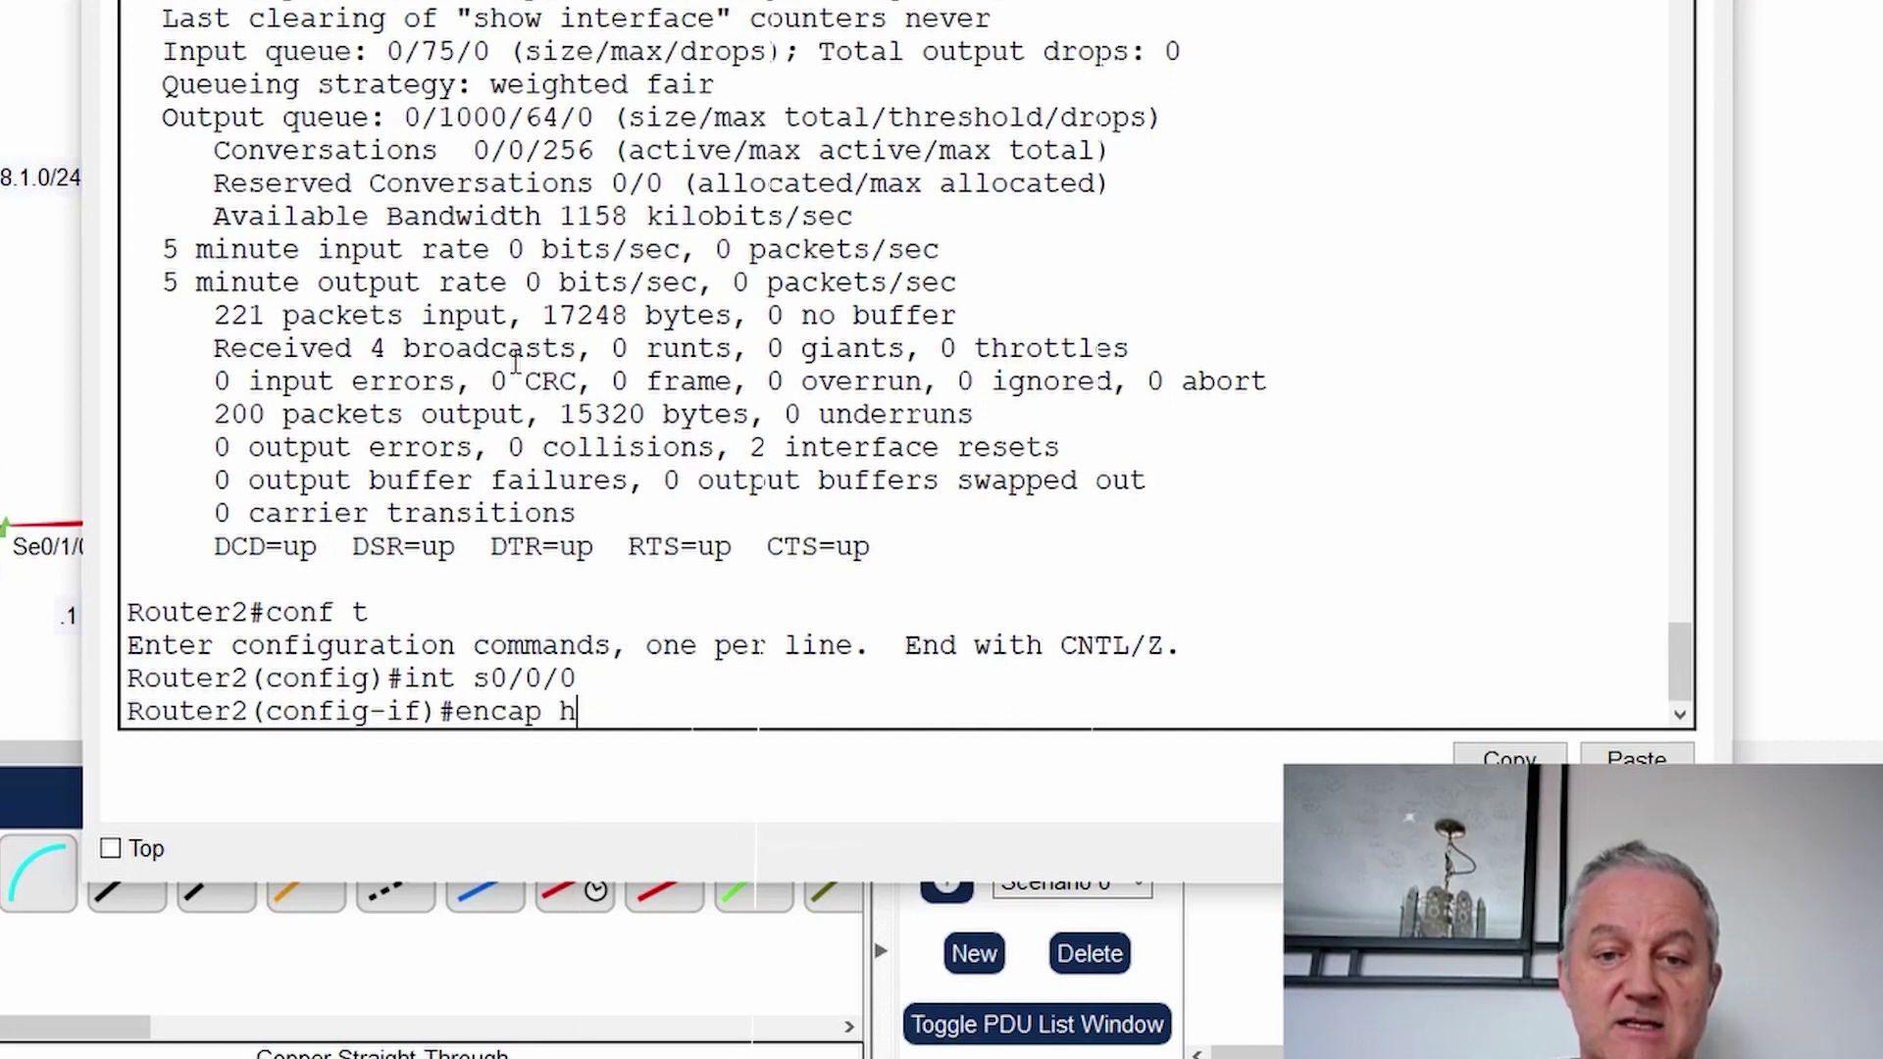
type("dlc")
key("Return")
key("Return")
key("Return")
key("Return")
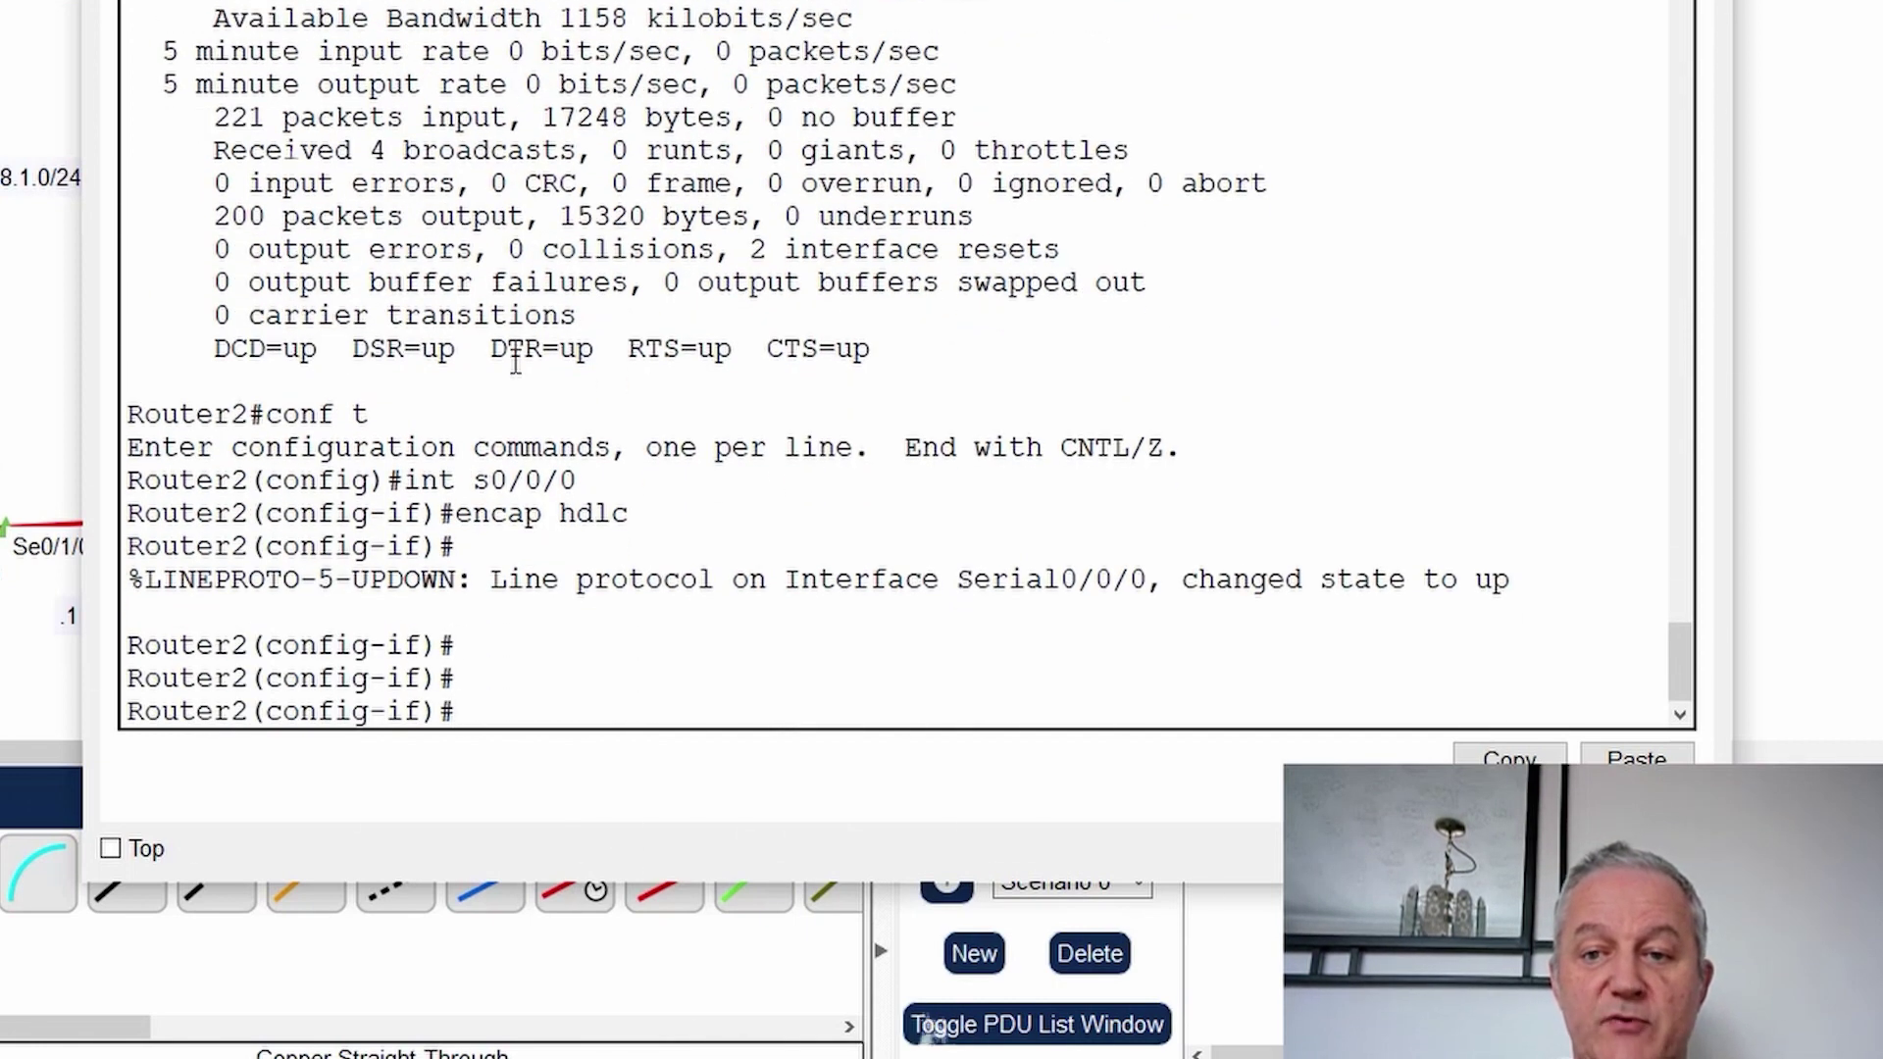
left_click_drag(1336, 579, 1083, 579)
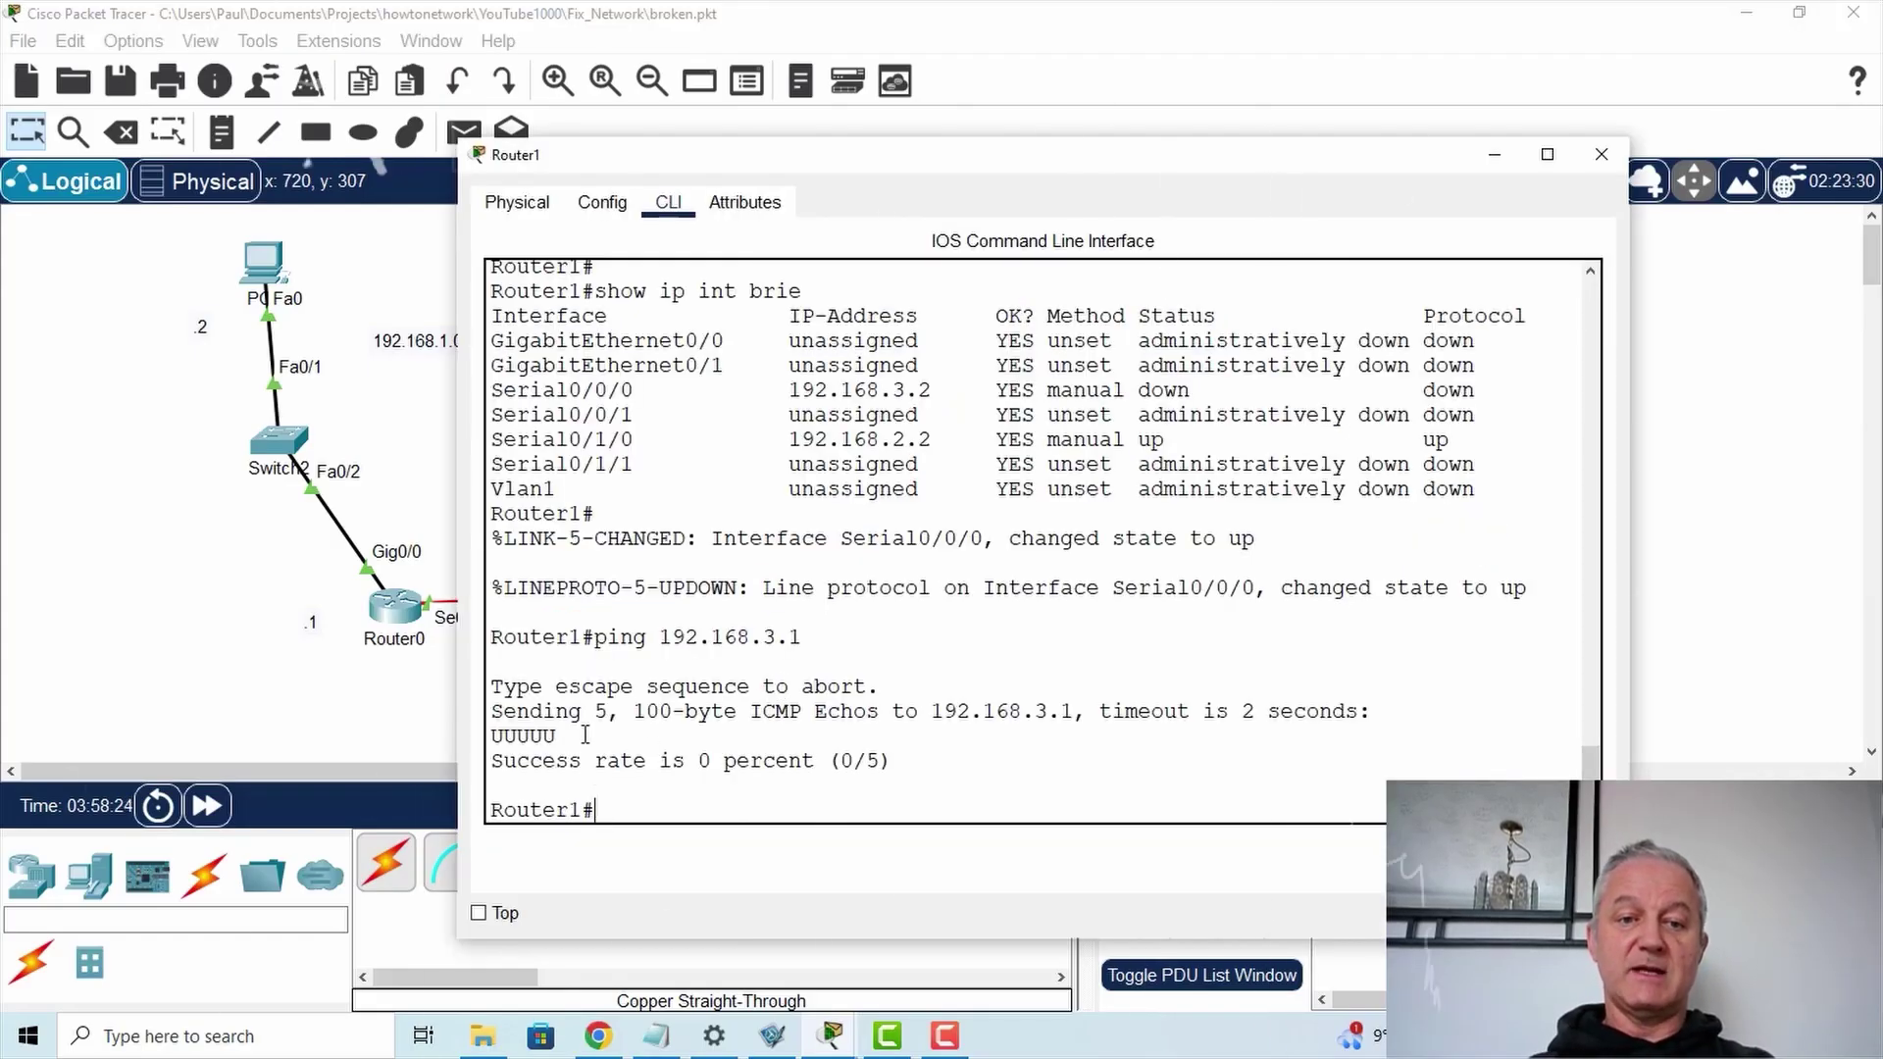
- Check Router1's ping reply from 192.168.3.1, then run show ip int brief and check the status of its serial interfaces
left_click_drag(556, 736, 491, 736)
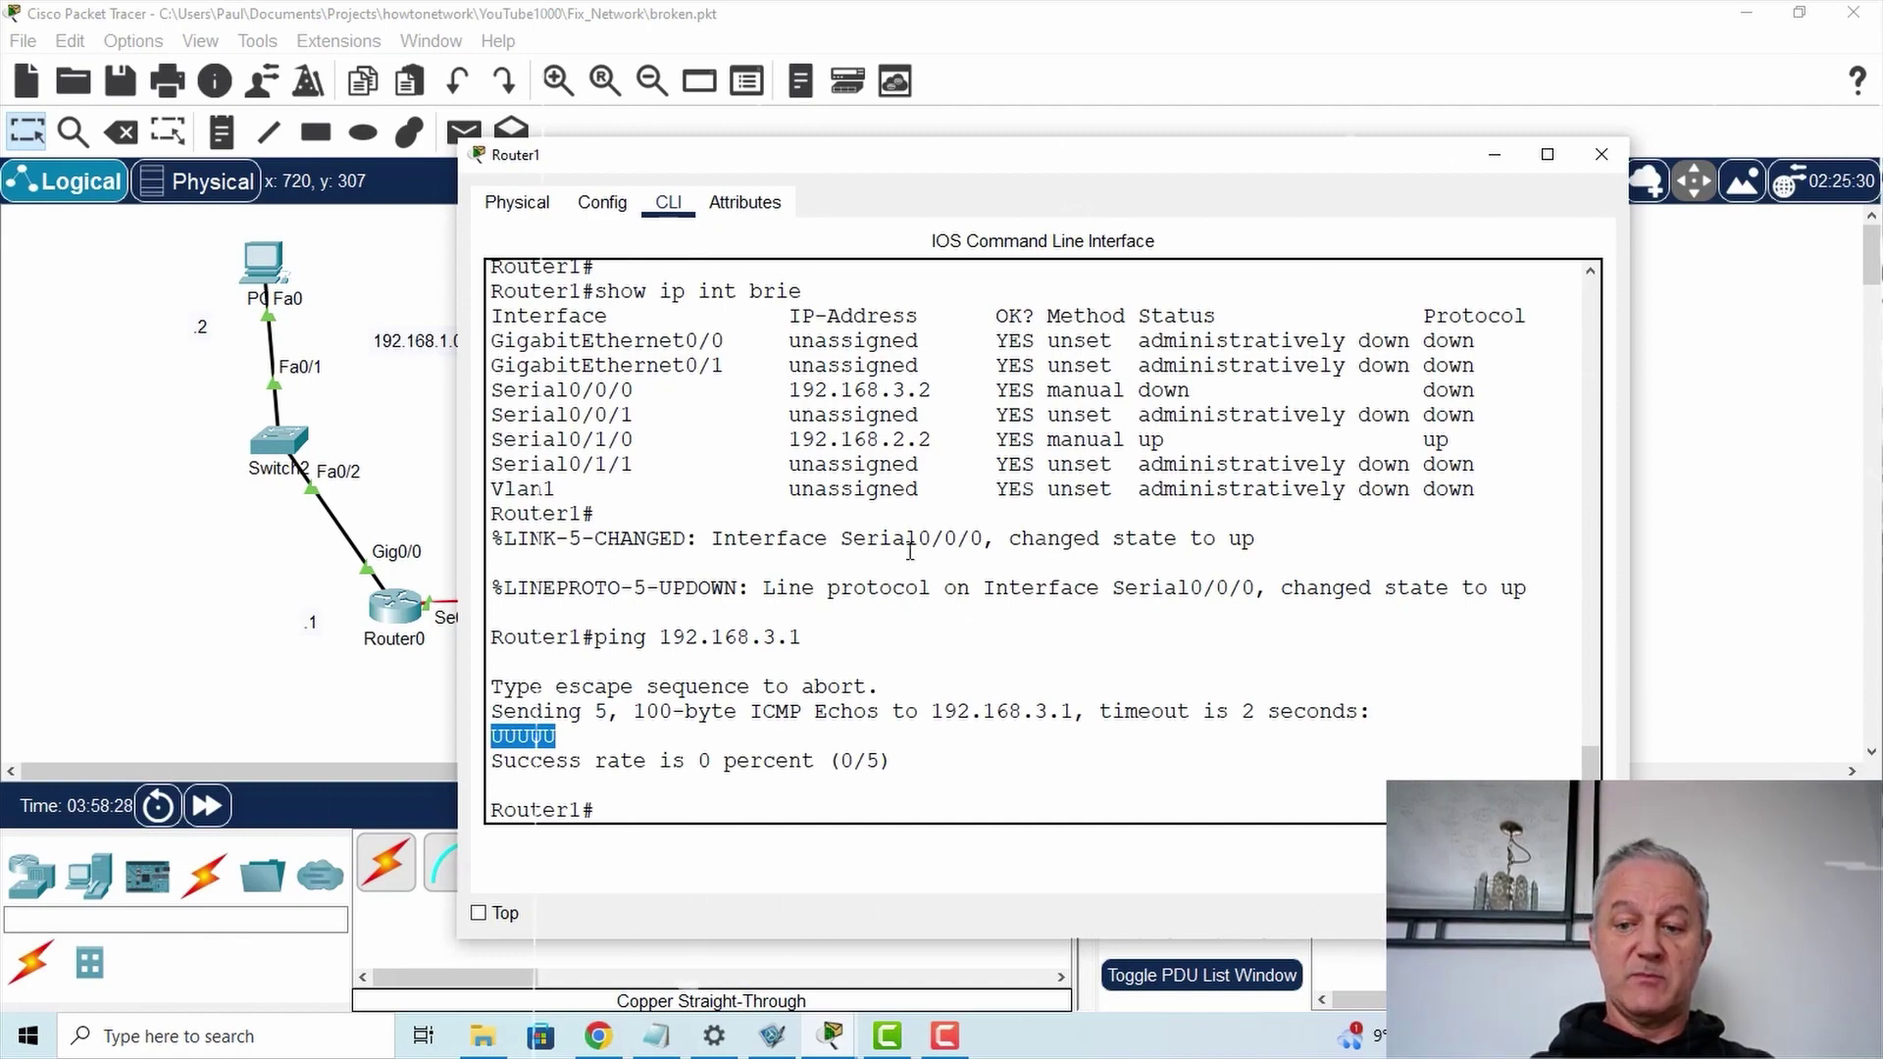
key("Return")
type("show ip int brief")
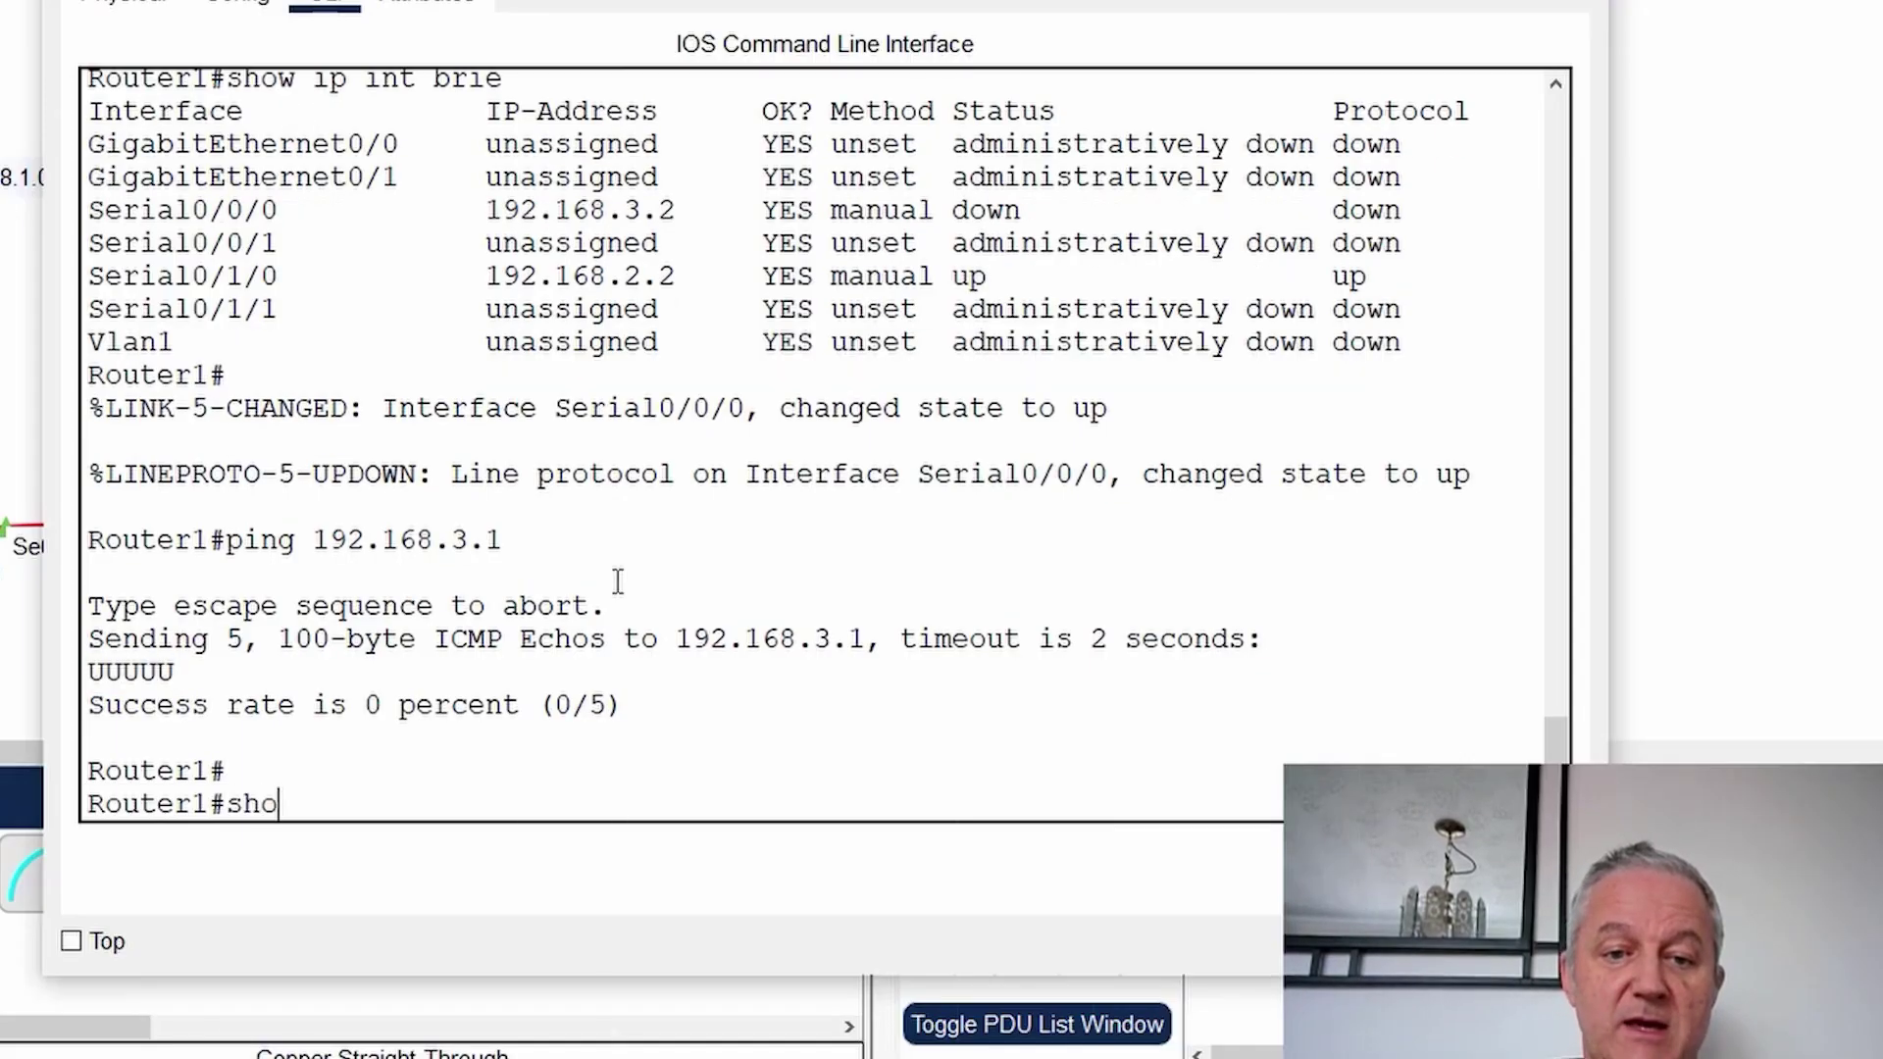
key("Return")
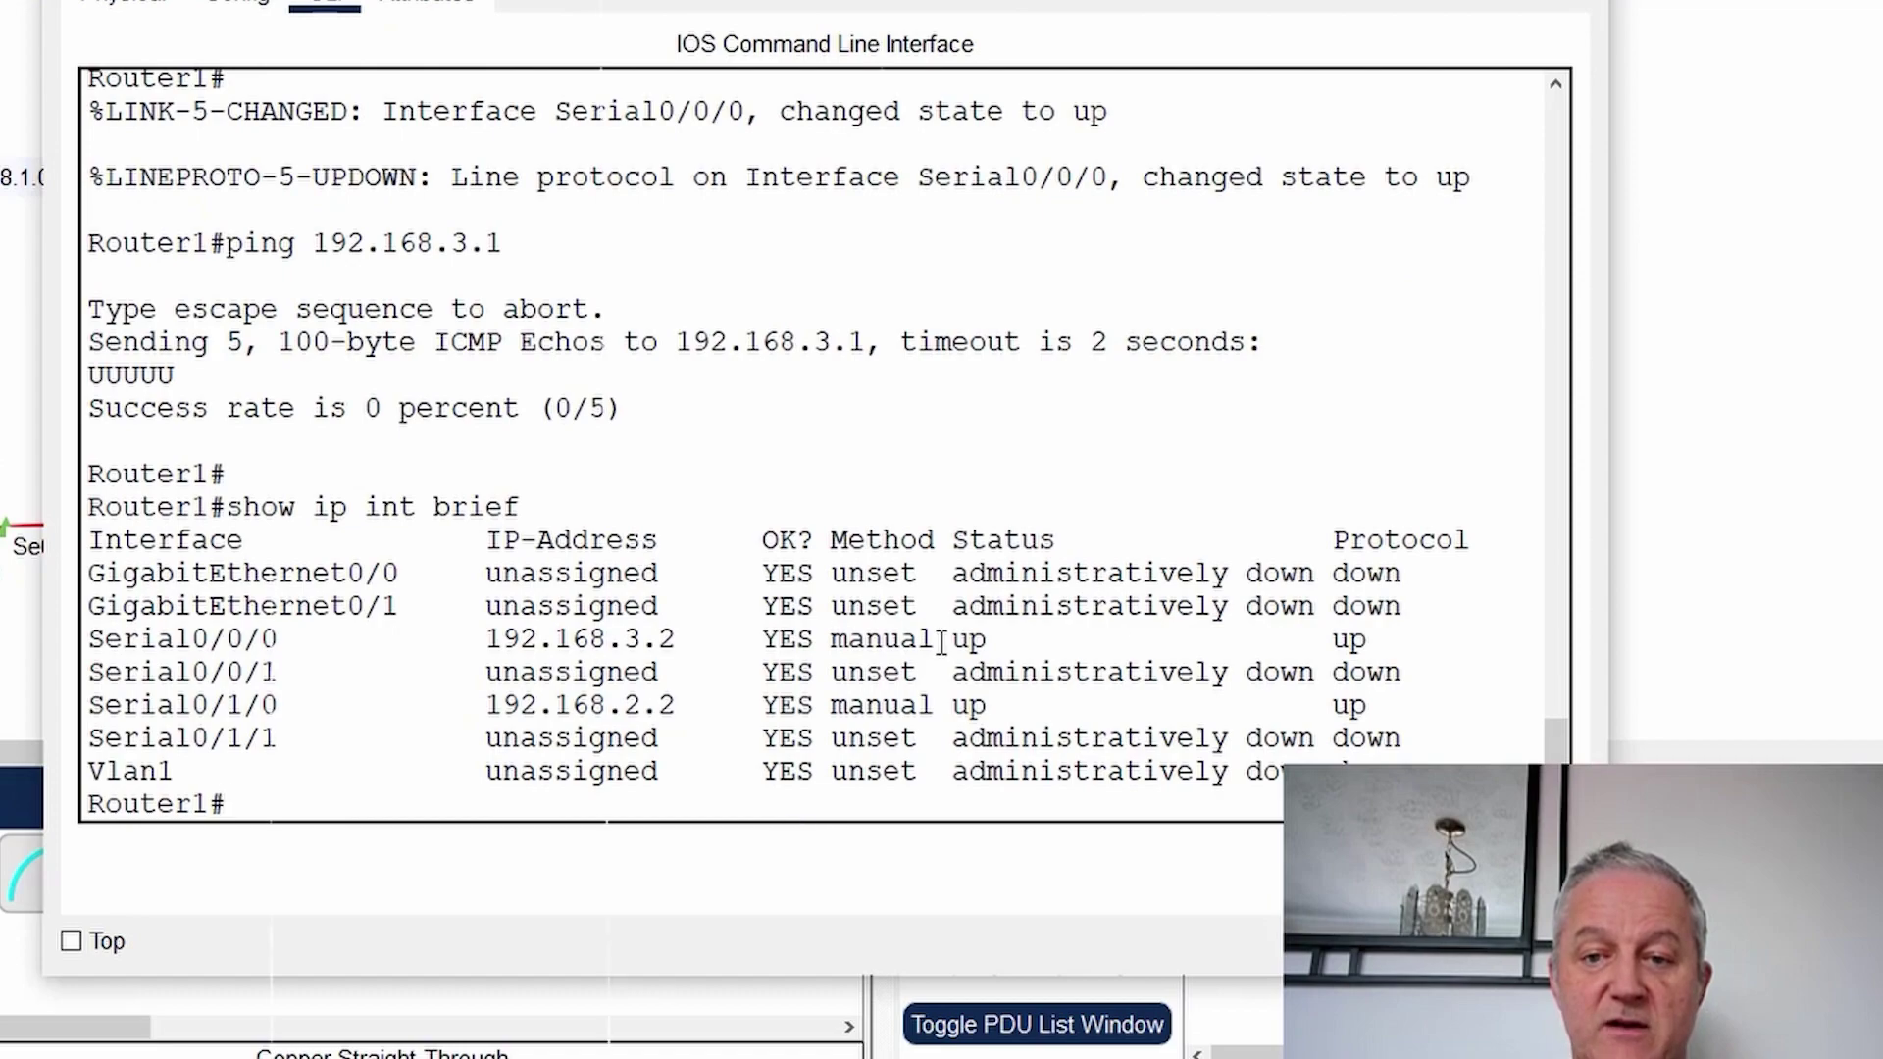
left_click_drag(947, 640, 1394, 624)
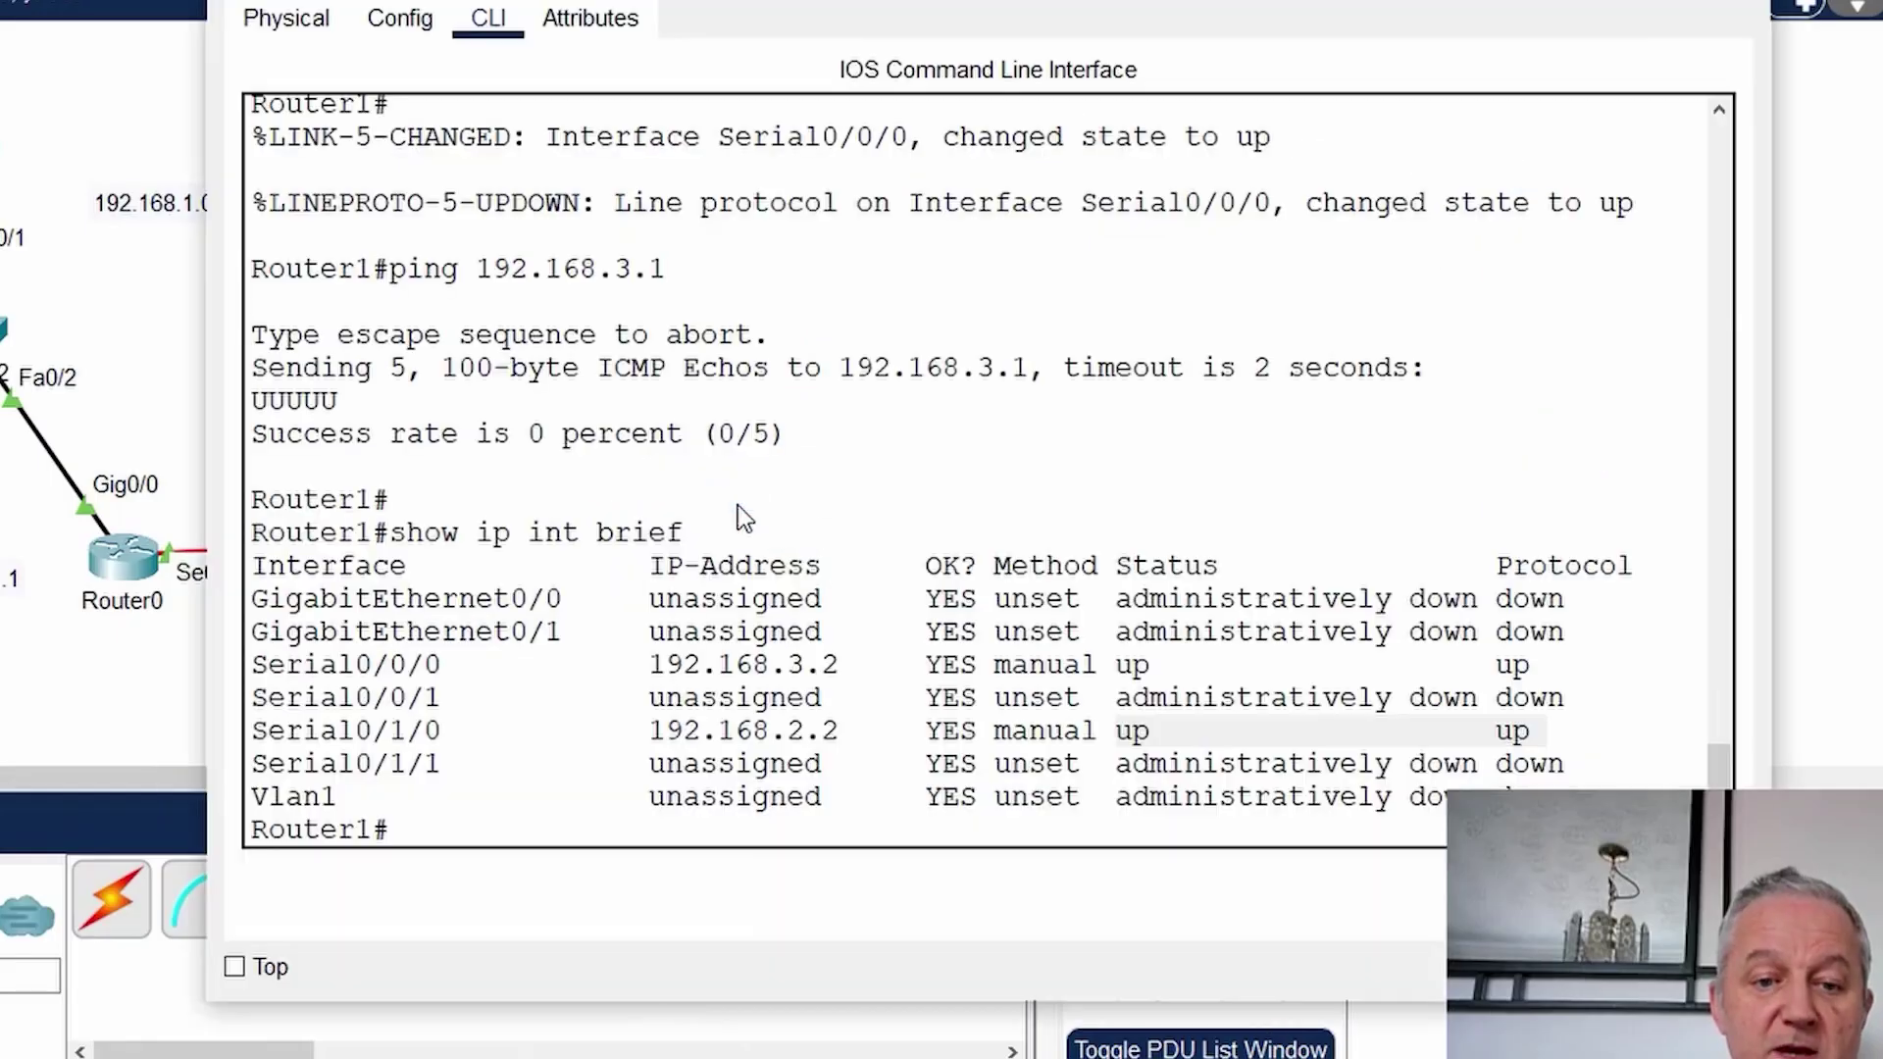
left_click(913, 562)
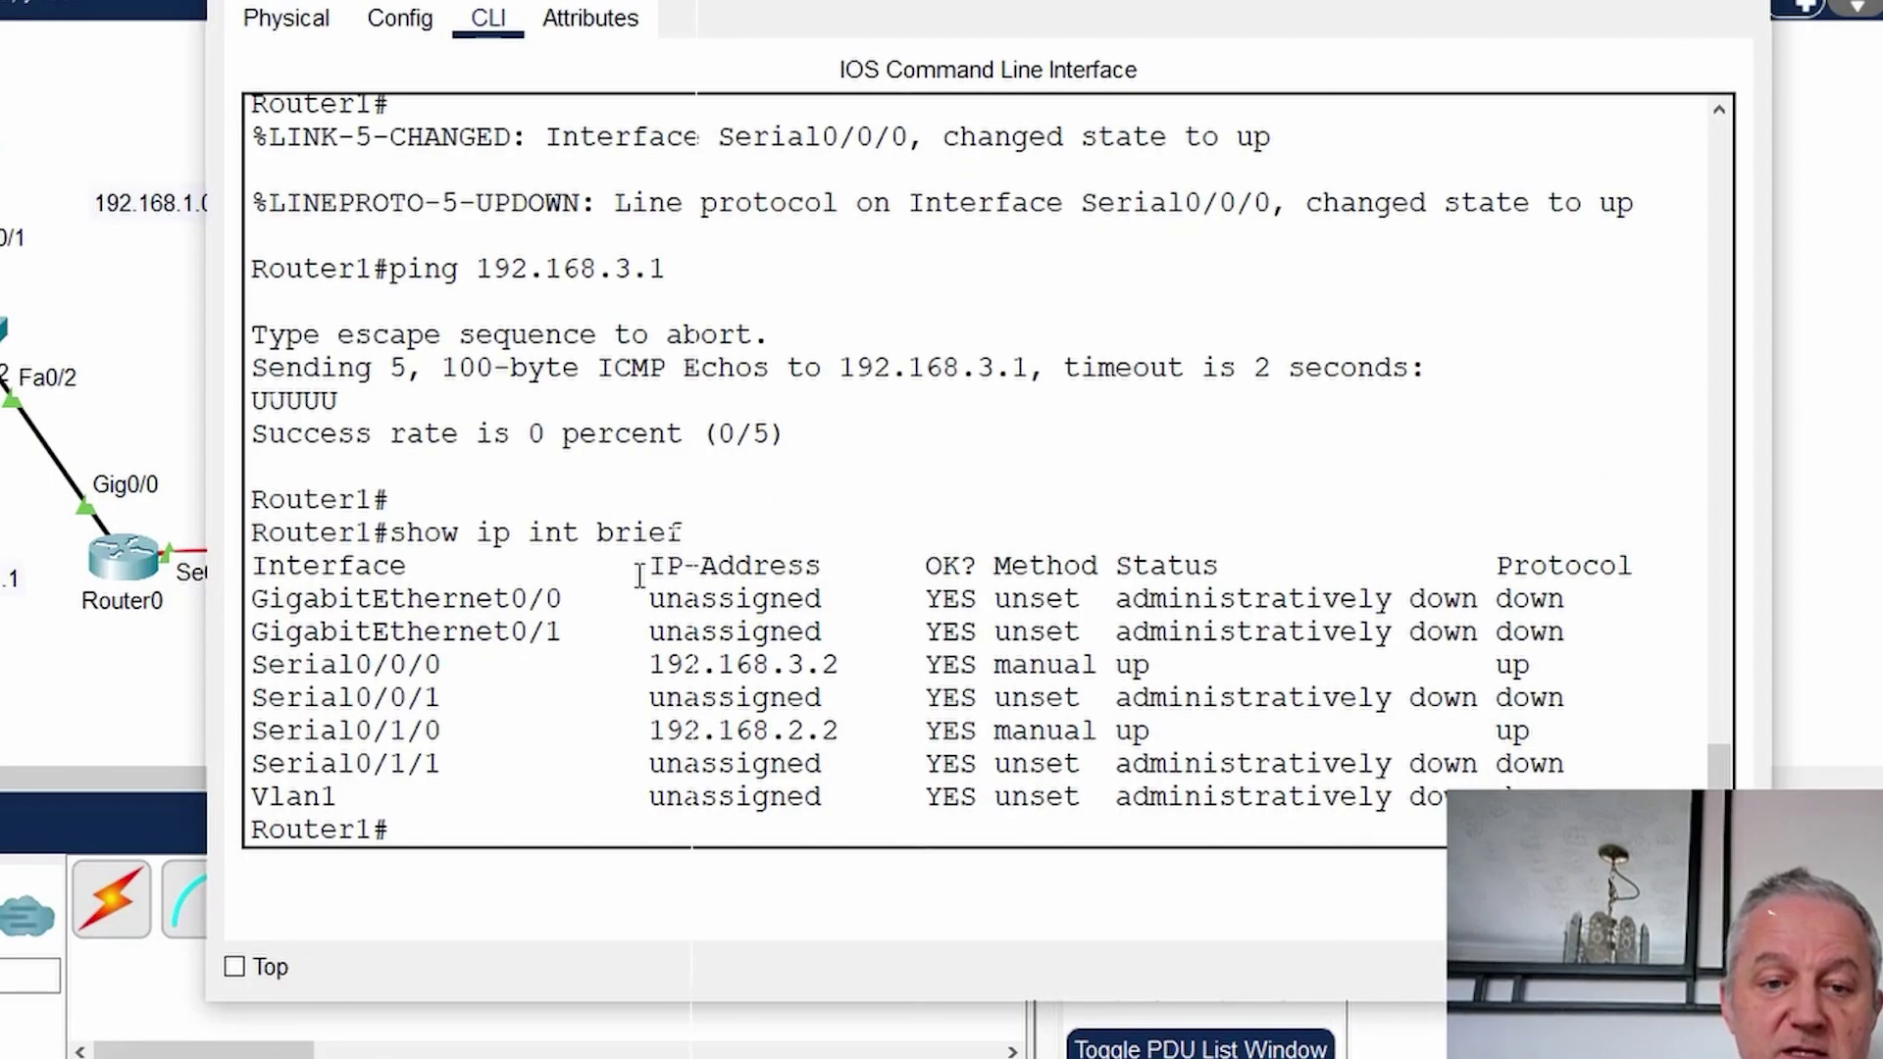
- Run show controllers s0/0/0 on Router1 and check the cable end type and clock rate
key("Return")
key("Return")
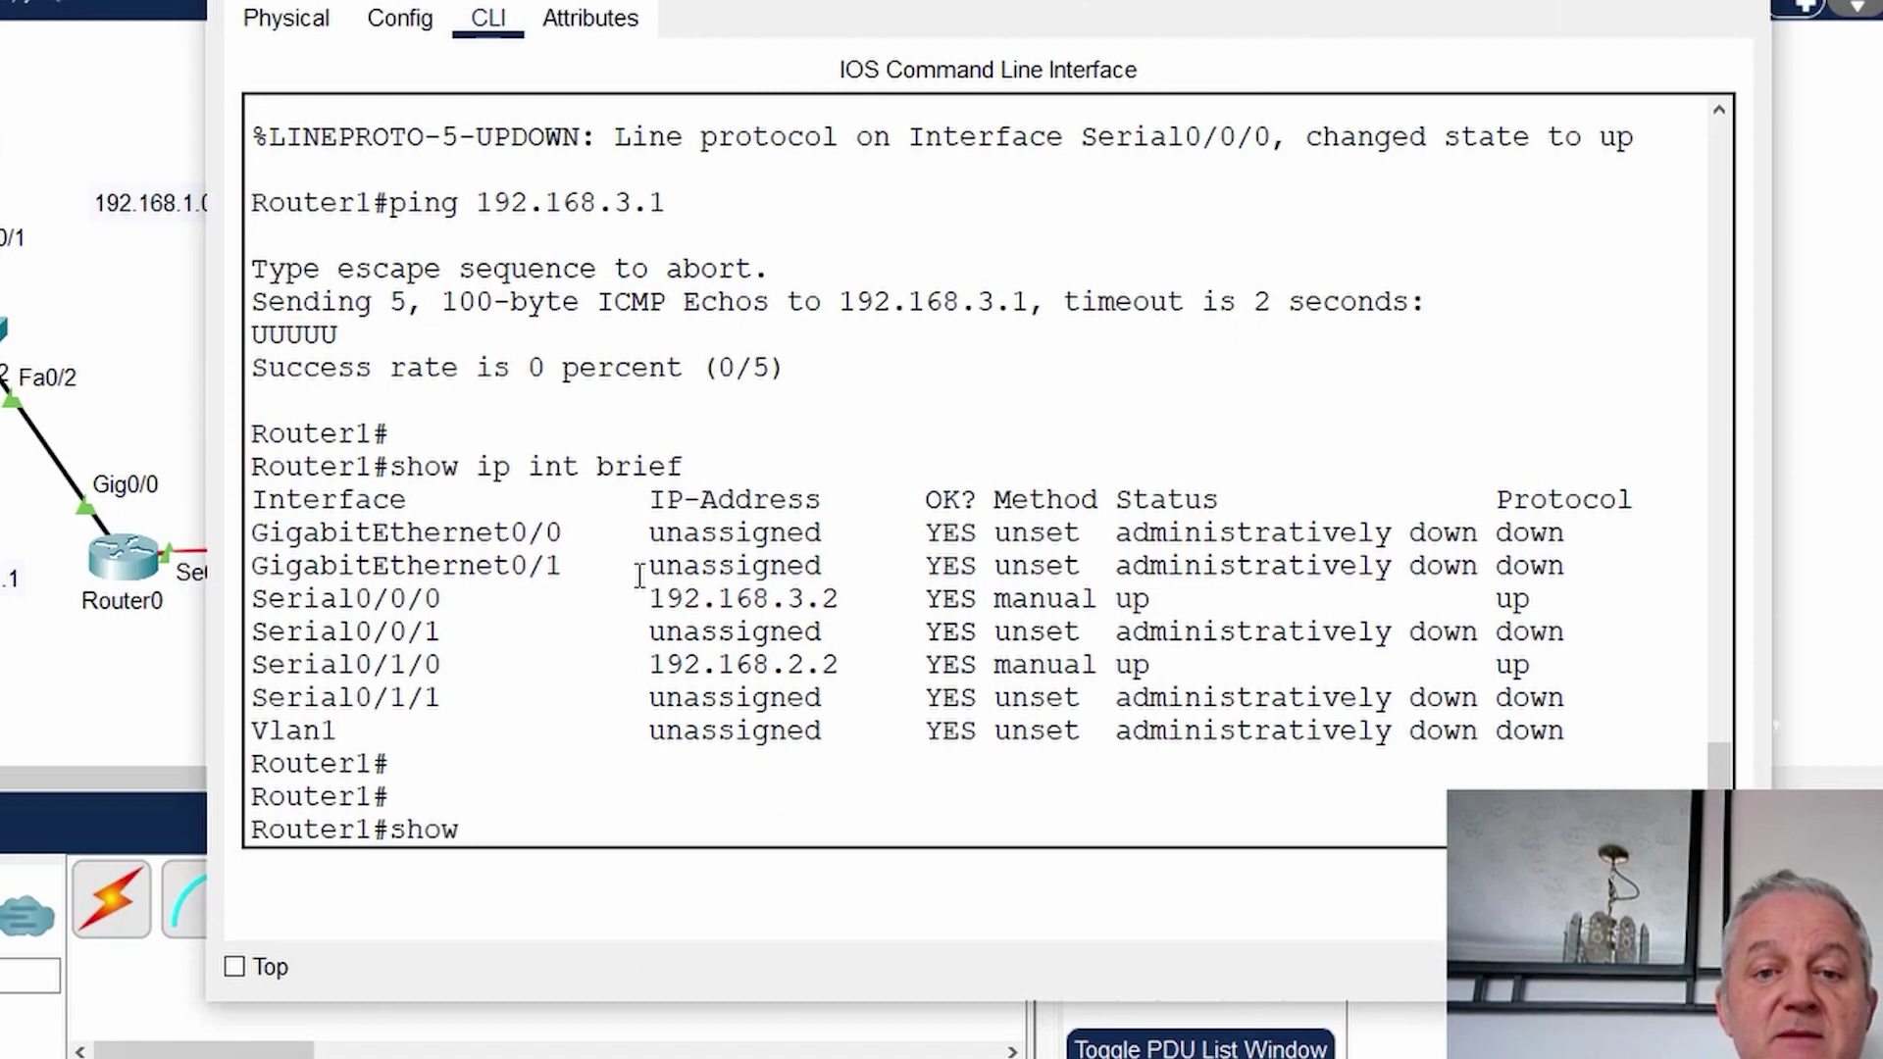
type("show controllers s")
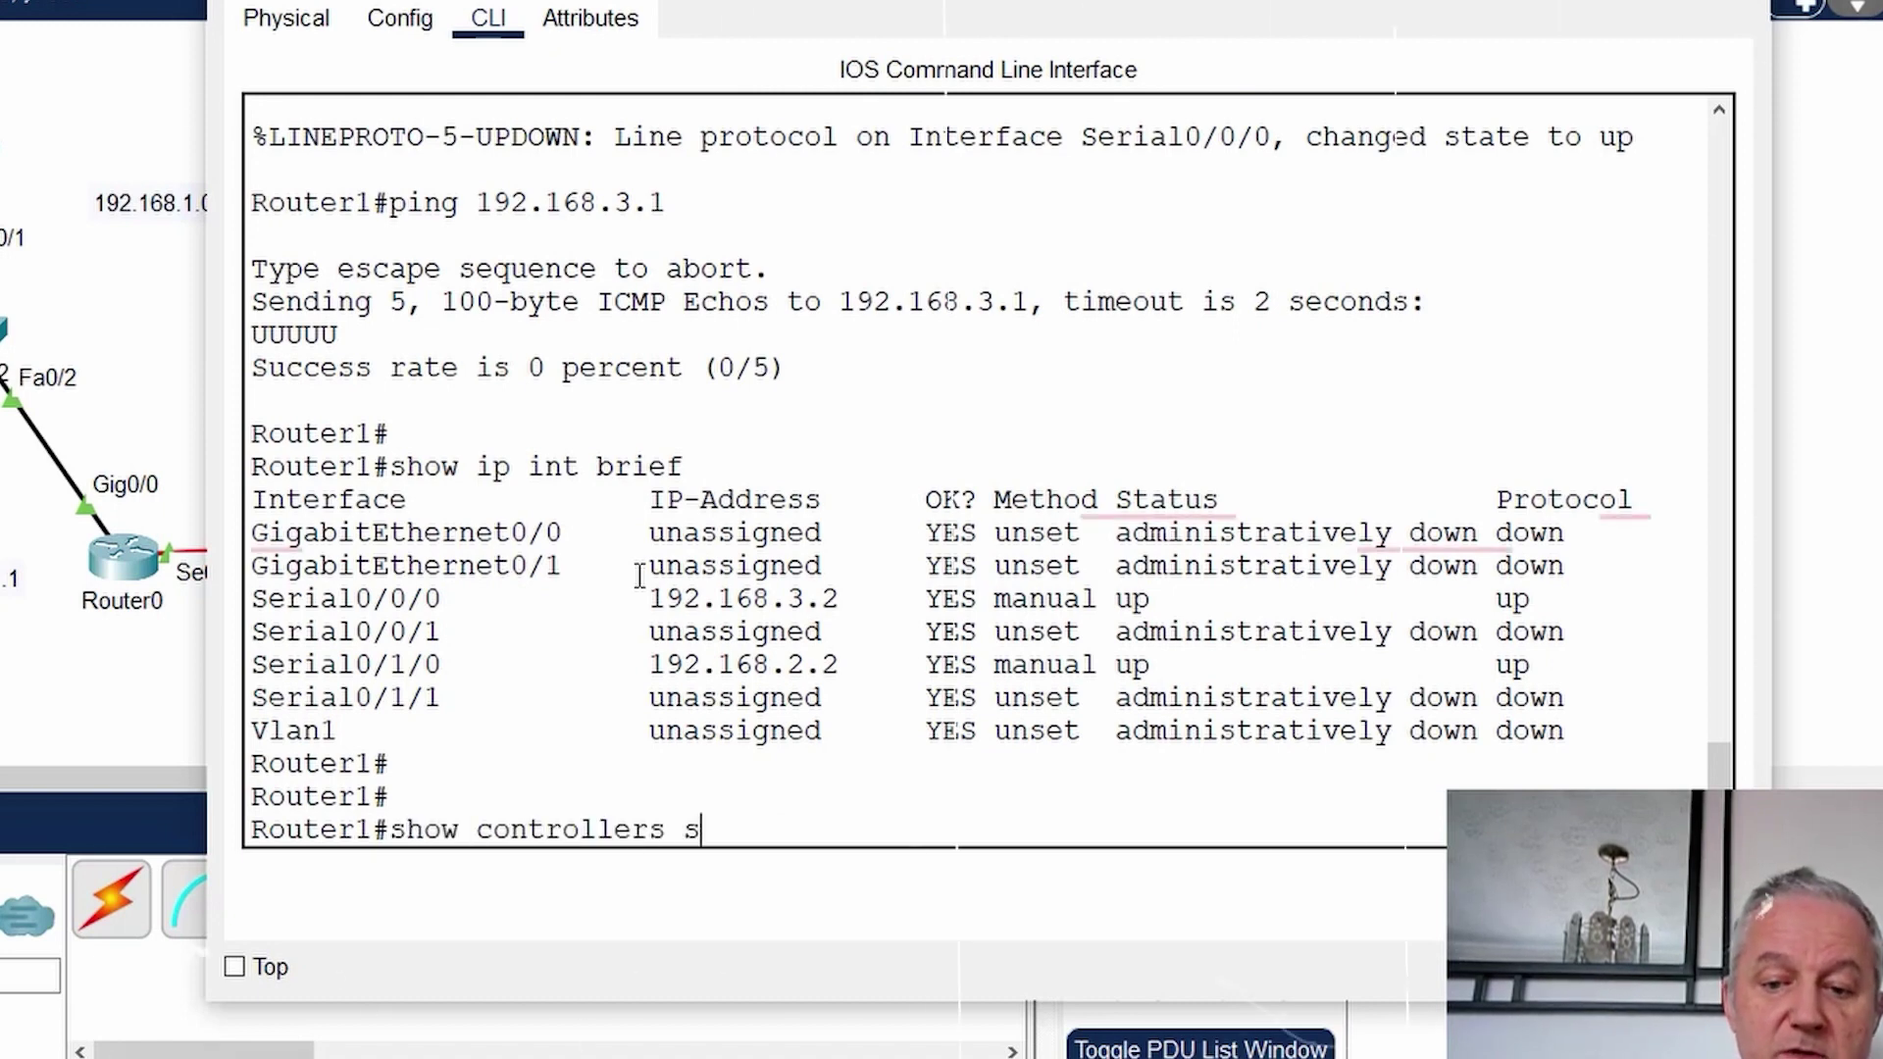
type("0/0/0")
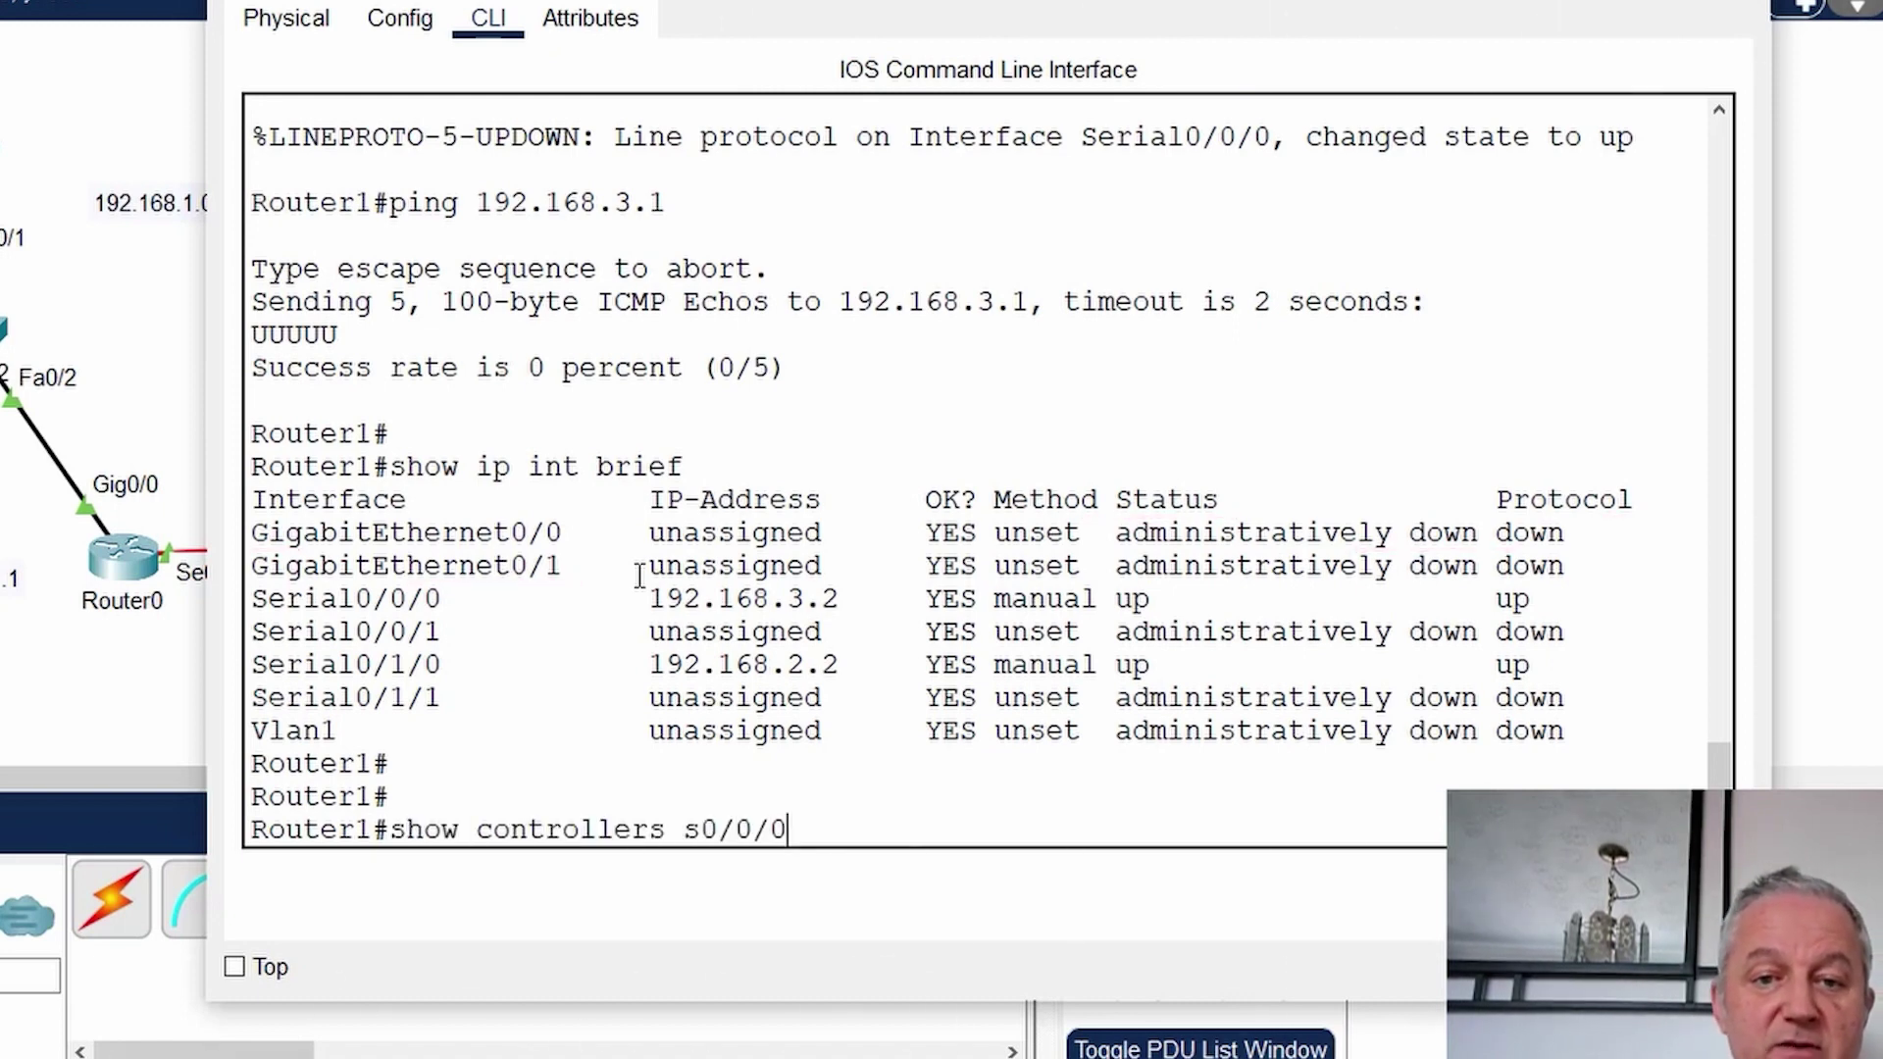
key("Return")
left_click_drag(736, 170, 265, 171)
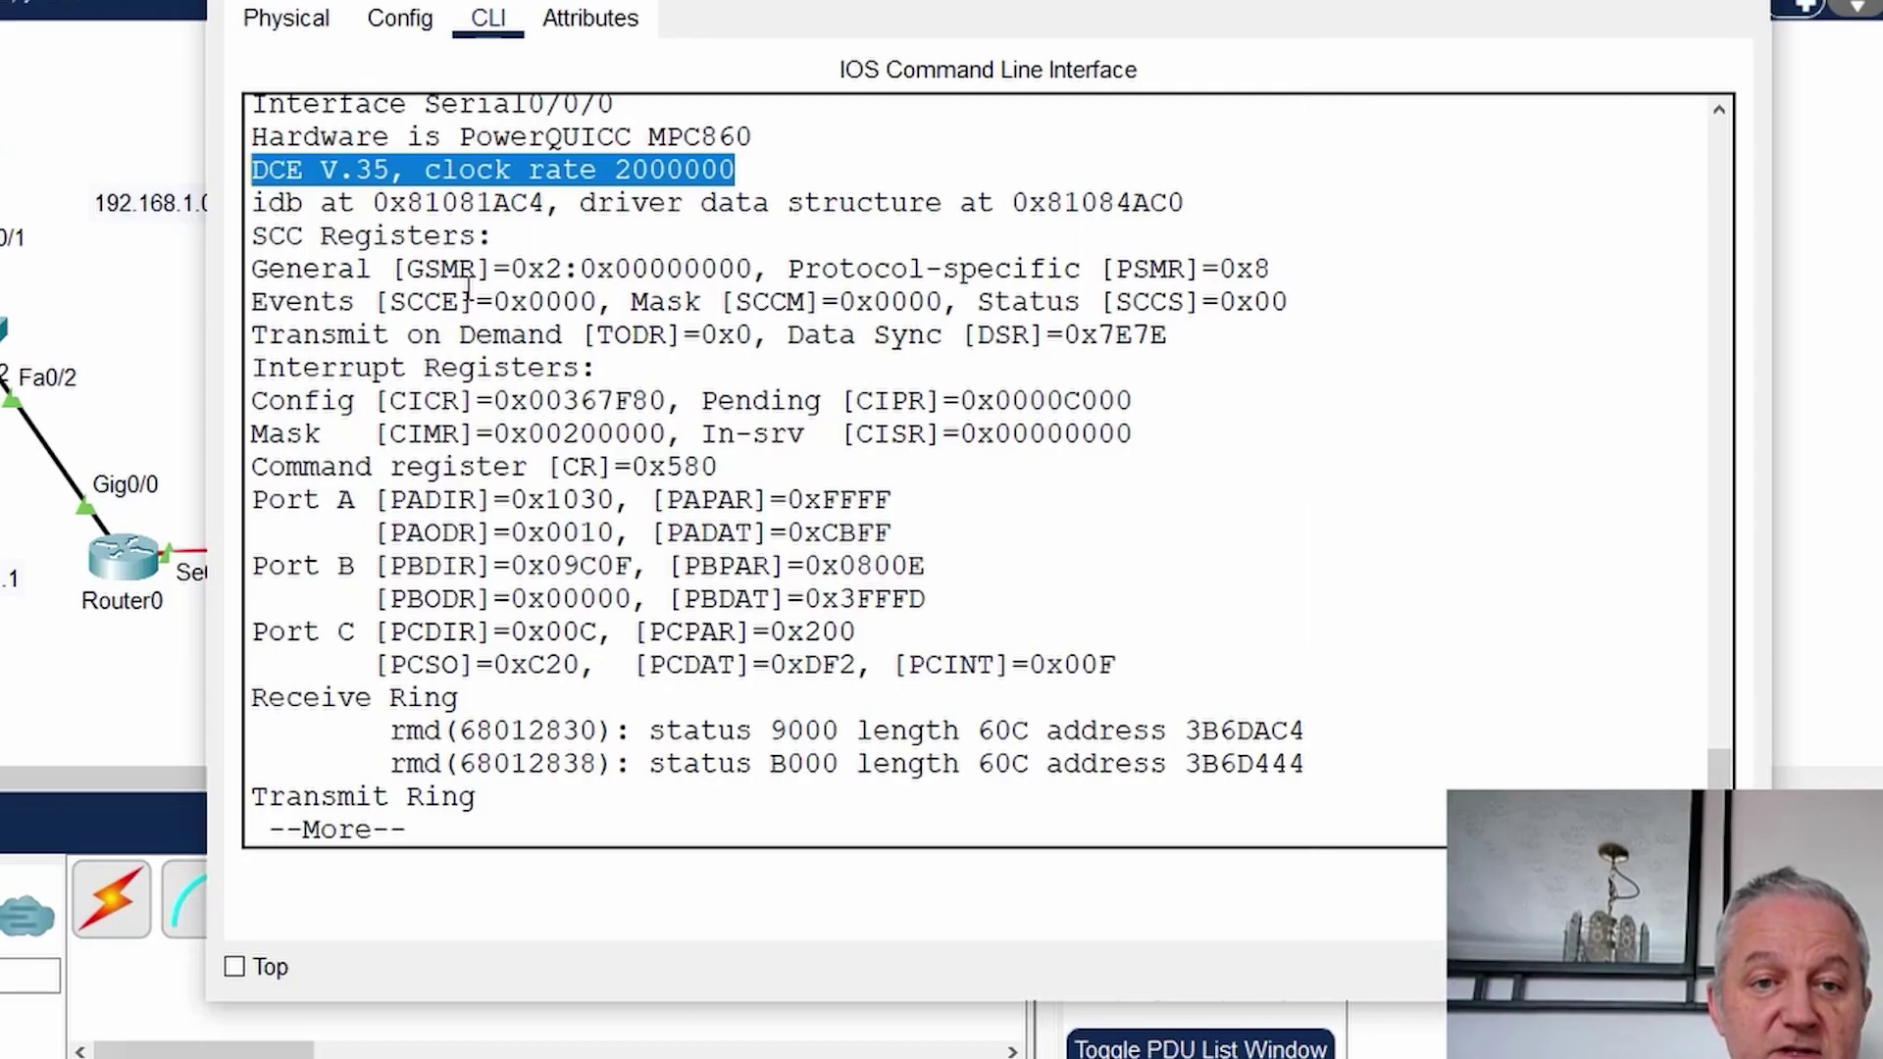
- Run show controllers s0/1/0 on Router1 and check that link's cable end type and clock rate
scroll(461, 314, "up", 5)
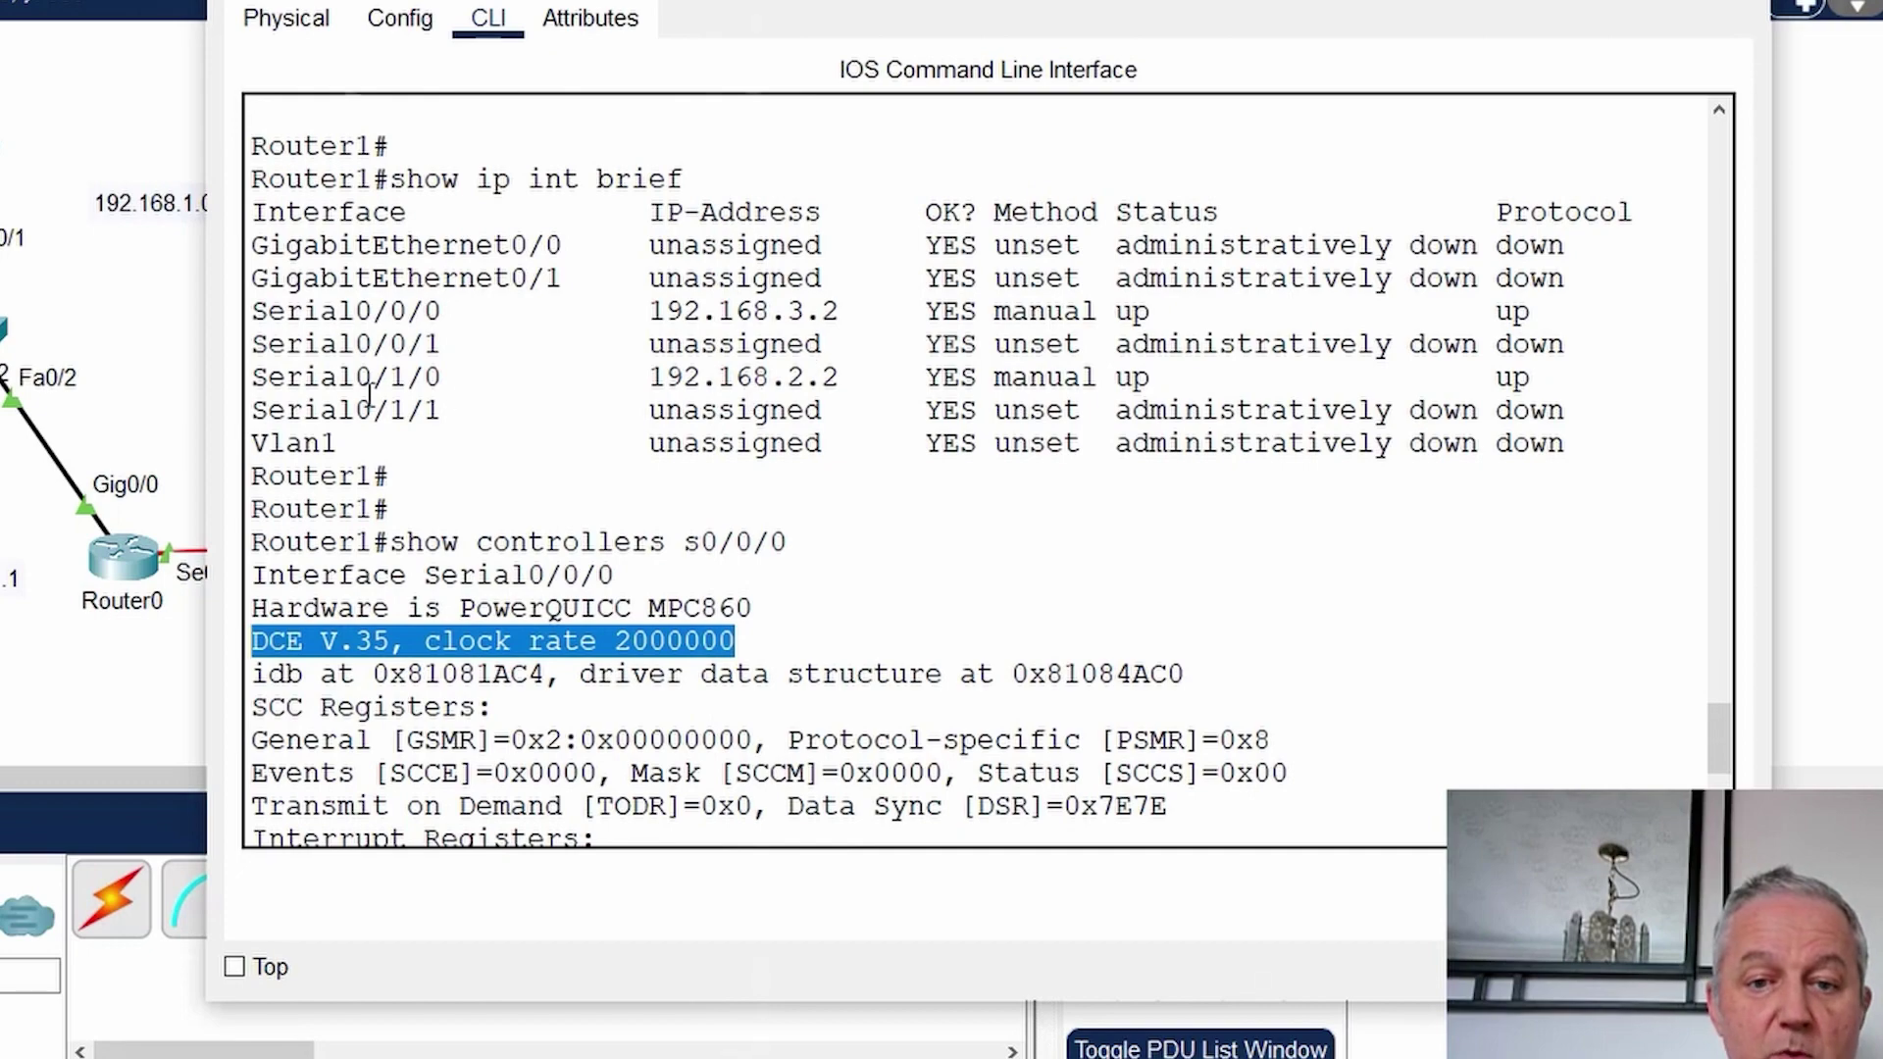
key("Up")
key("BackSpace")
key("BackSpace")
key("BackSpace")
type("1/0")
key("Return")
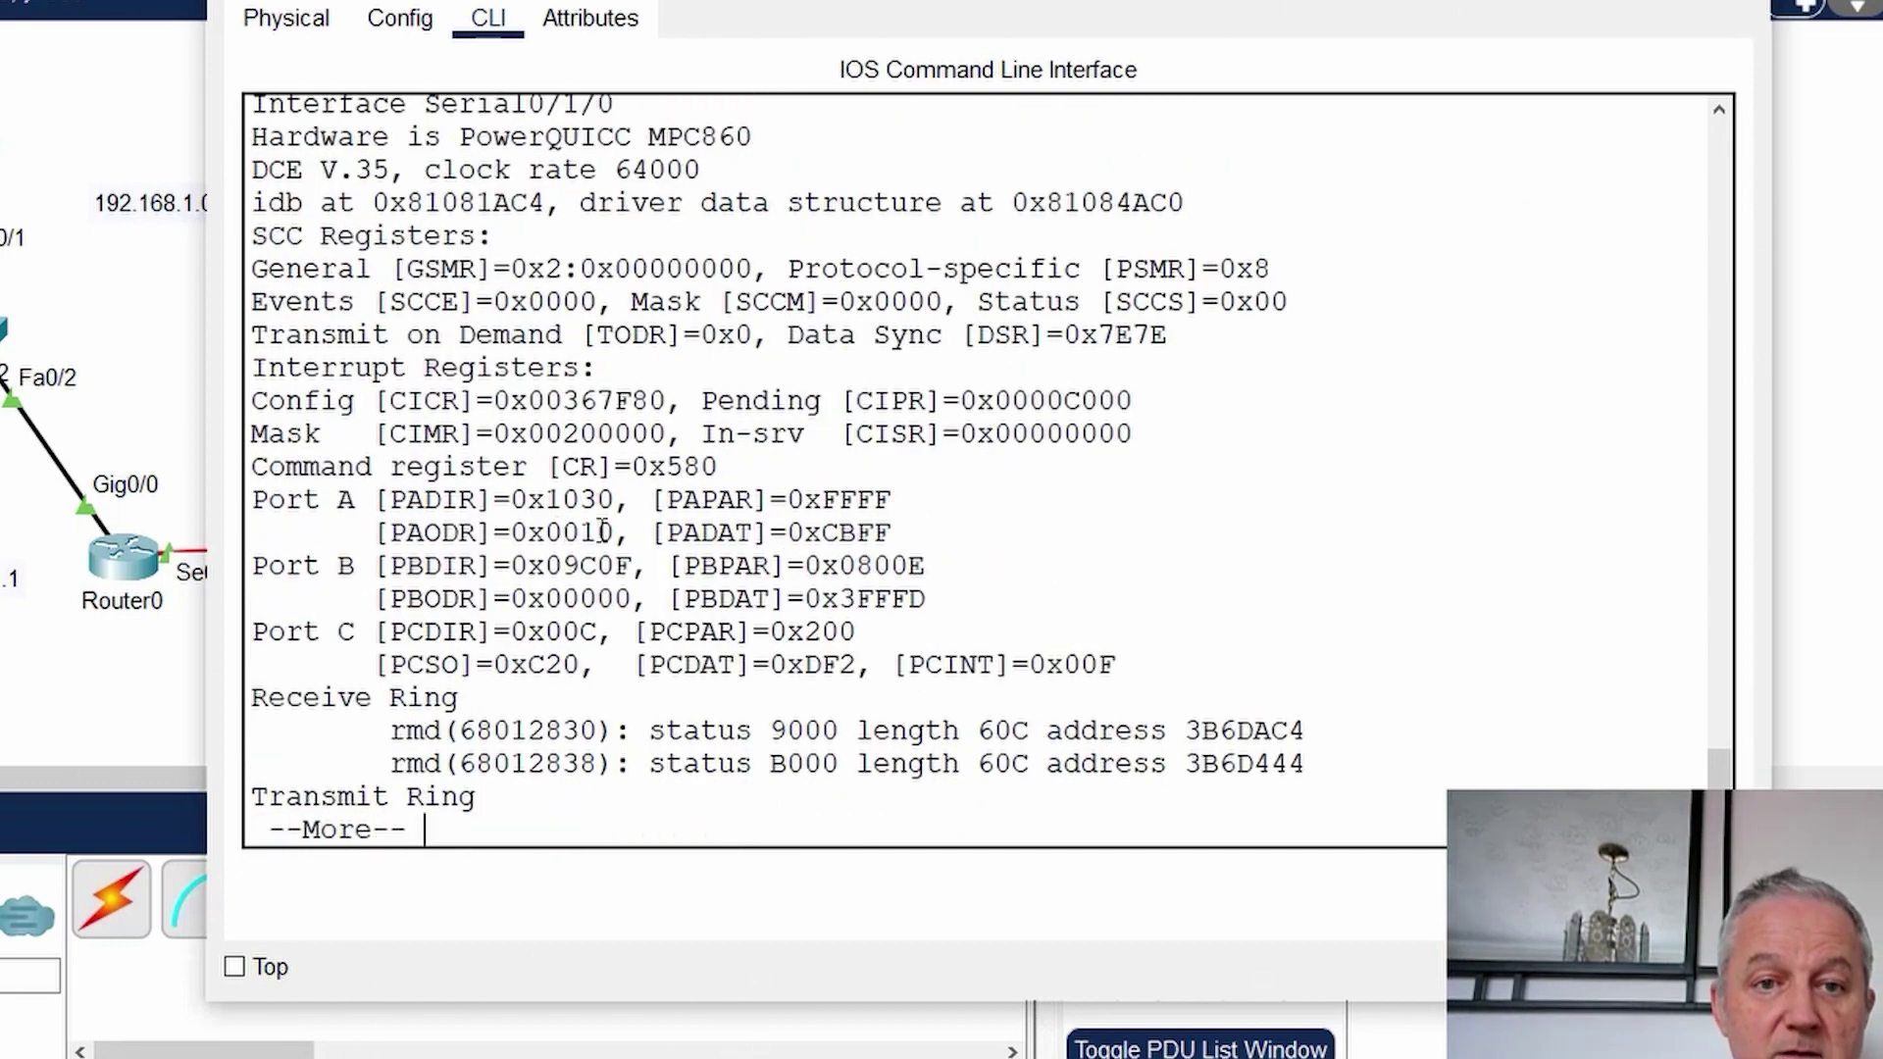
scroll(612, 491, "up", 1)
left_click_drag(744, 261, 261, 269)
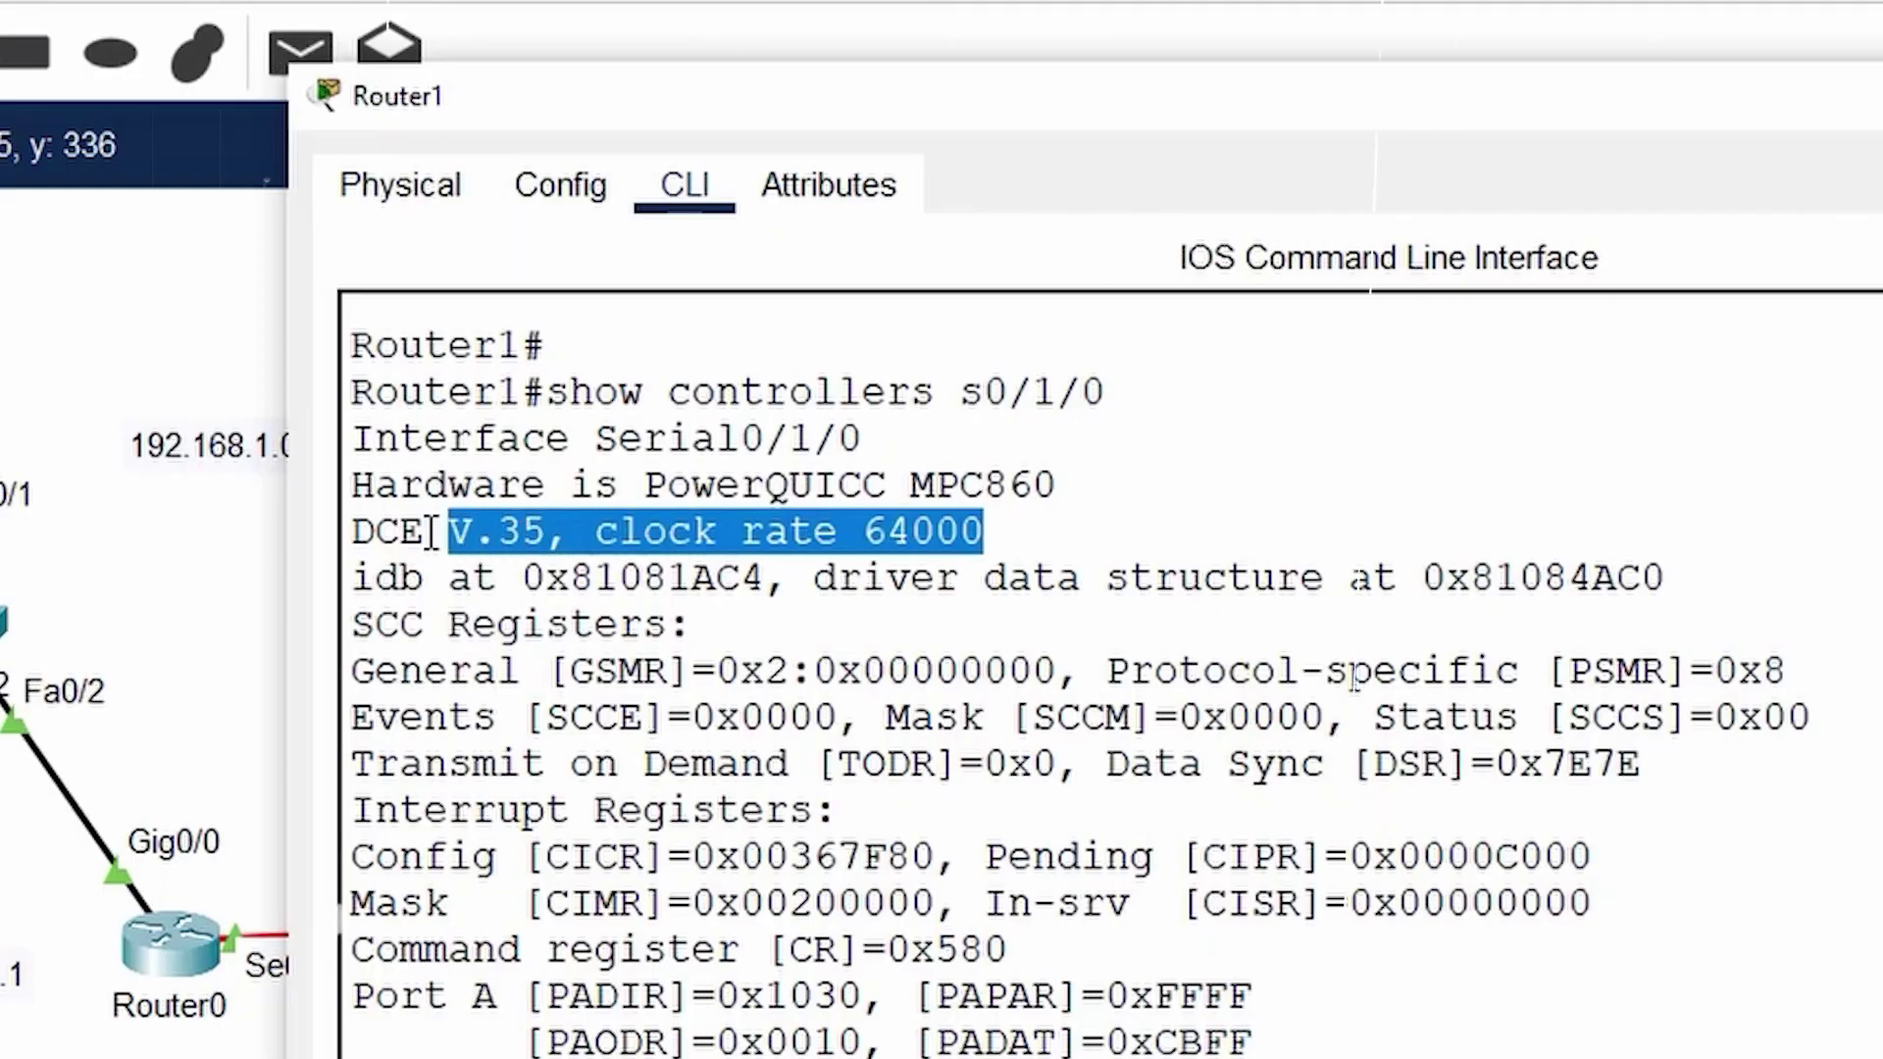
left_click_drag(365, 538, 349, 534)
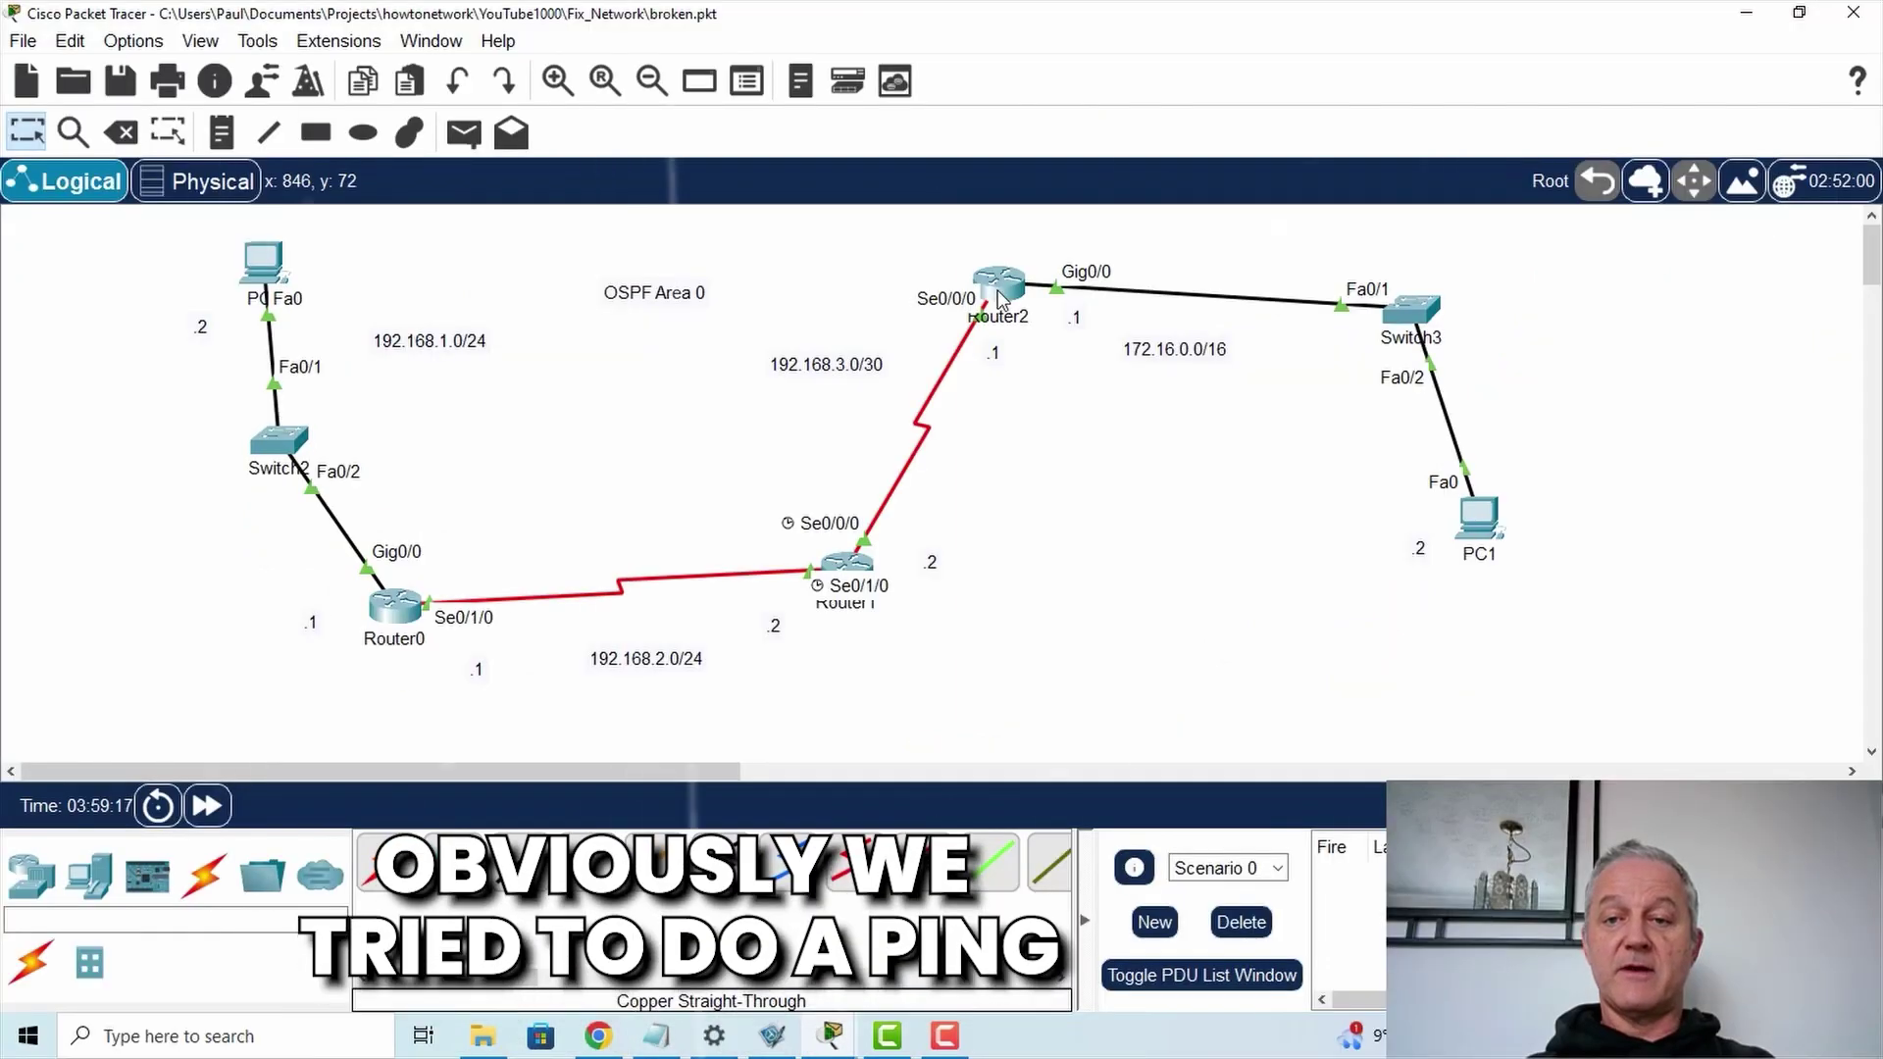
- Run show ip route on Router0 and check its connected, local and OSPF-learned routes
mouse_move(1605, 235)
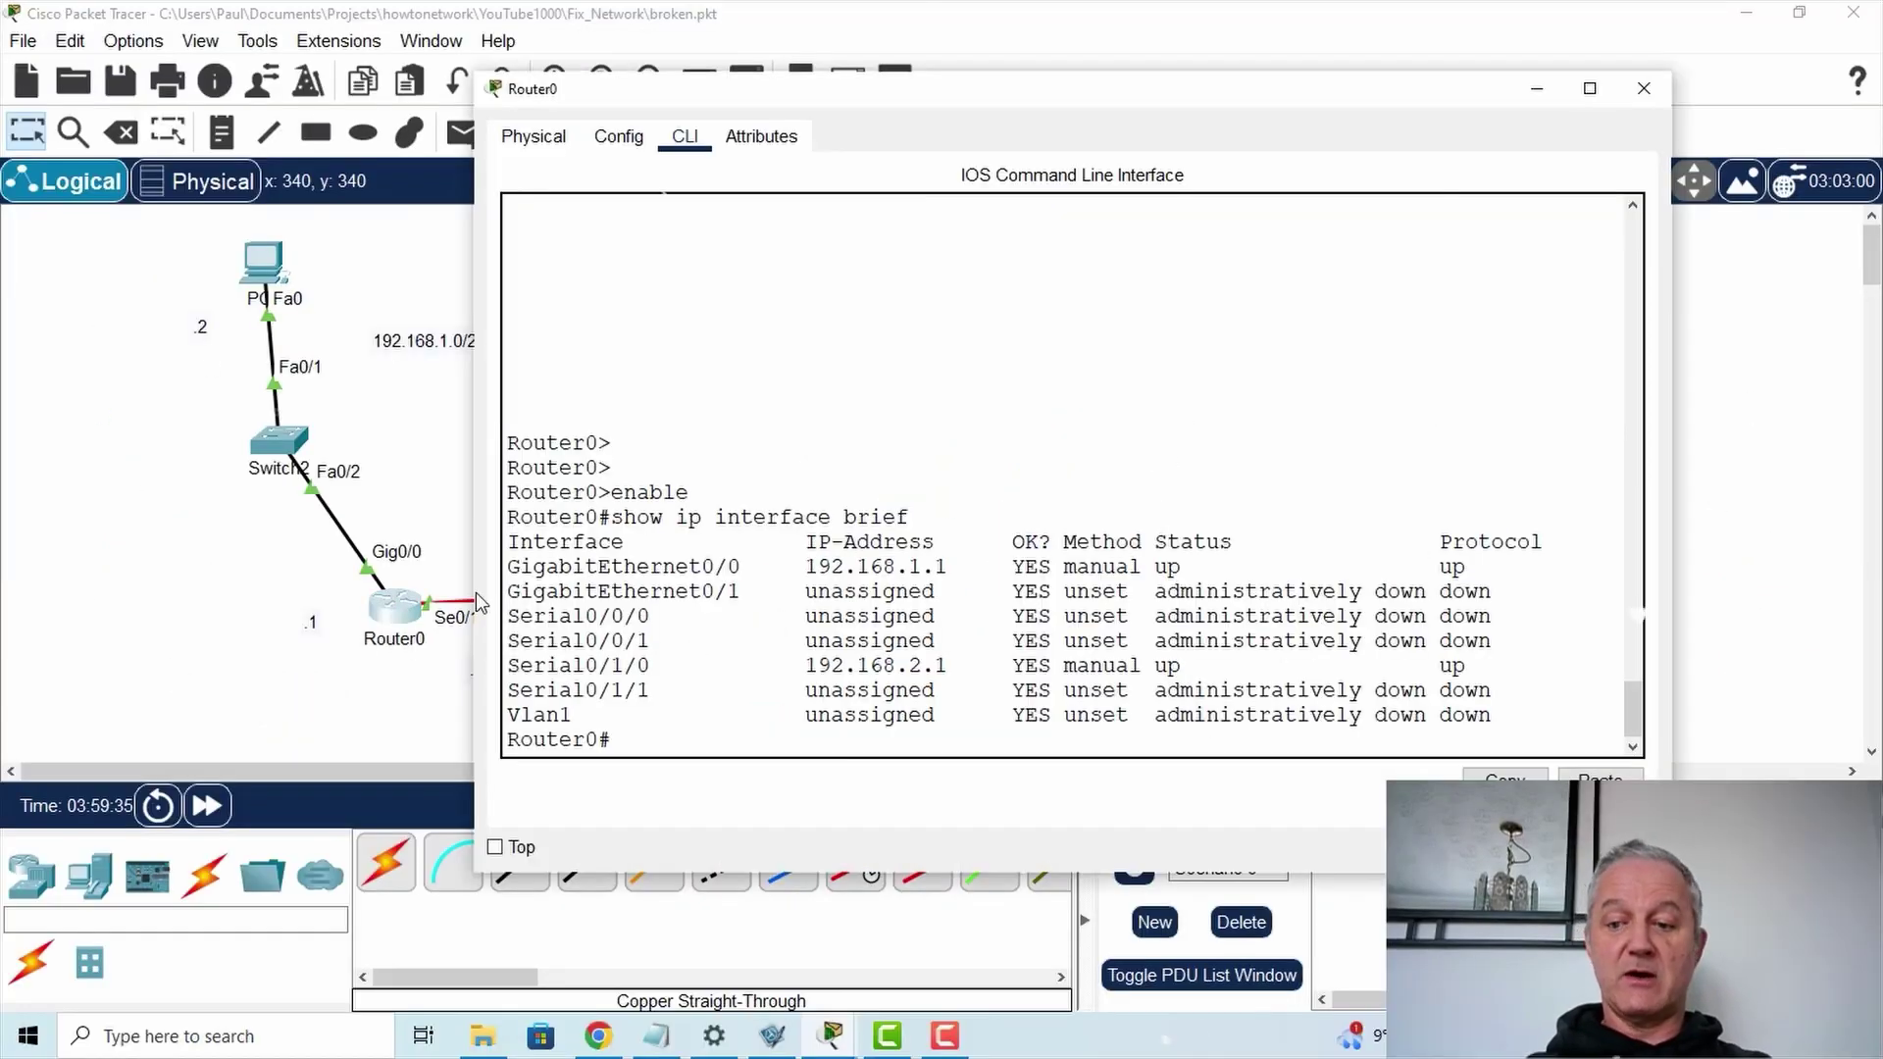
key("Return")
key("Return")
key("Return")
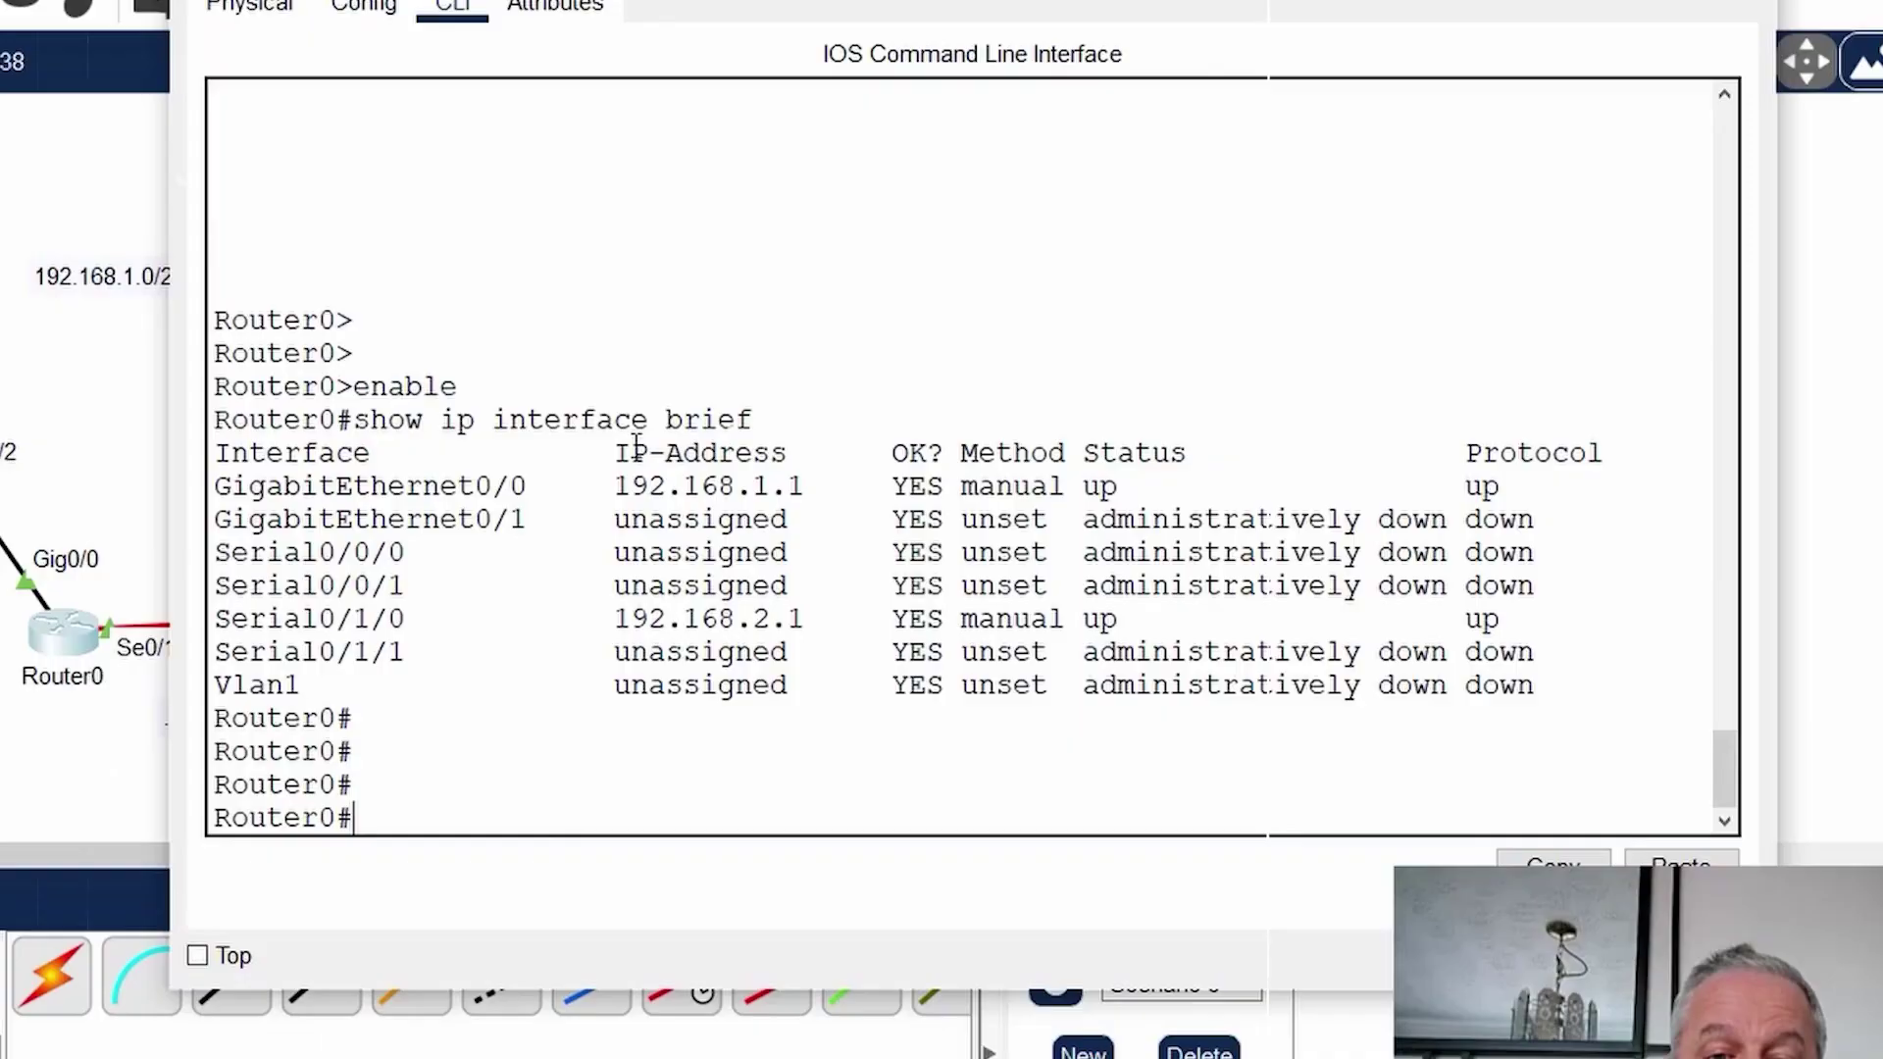
type("show ip route")
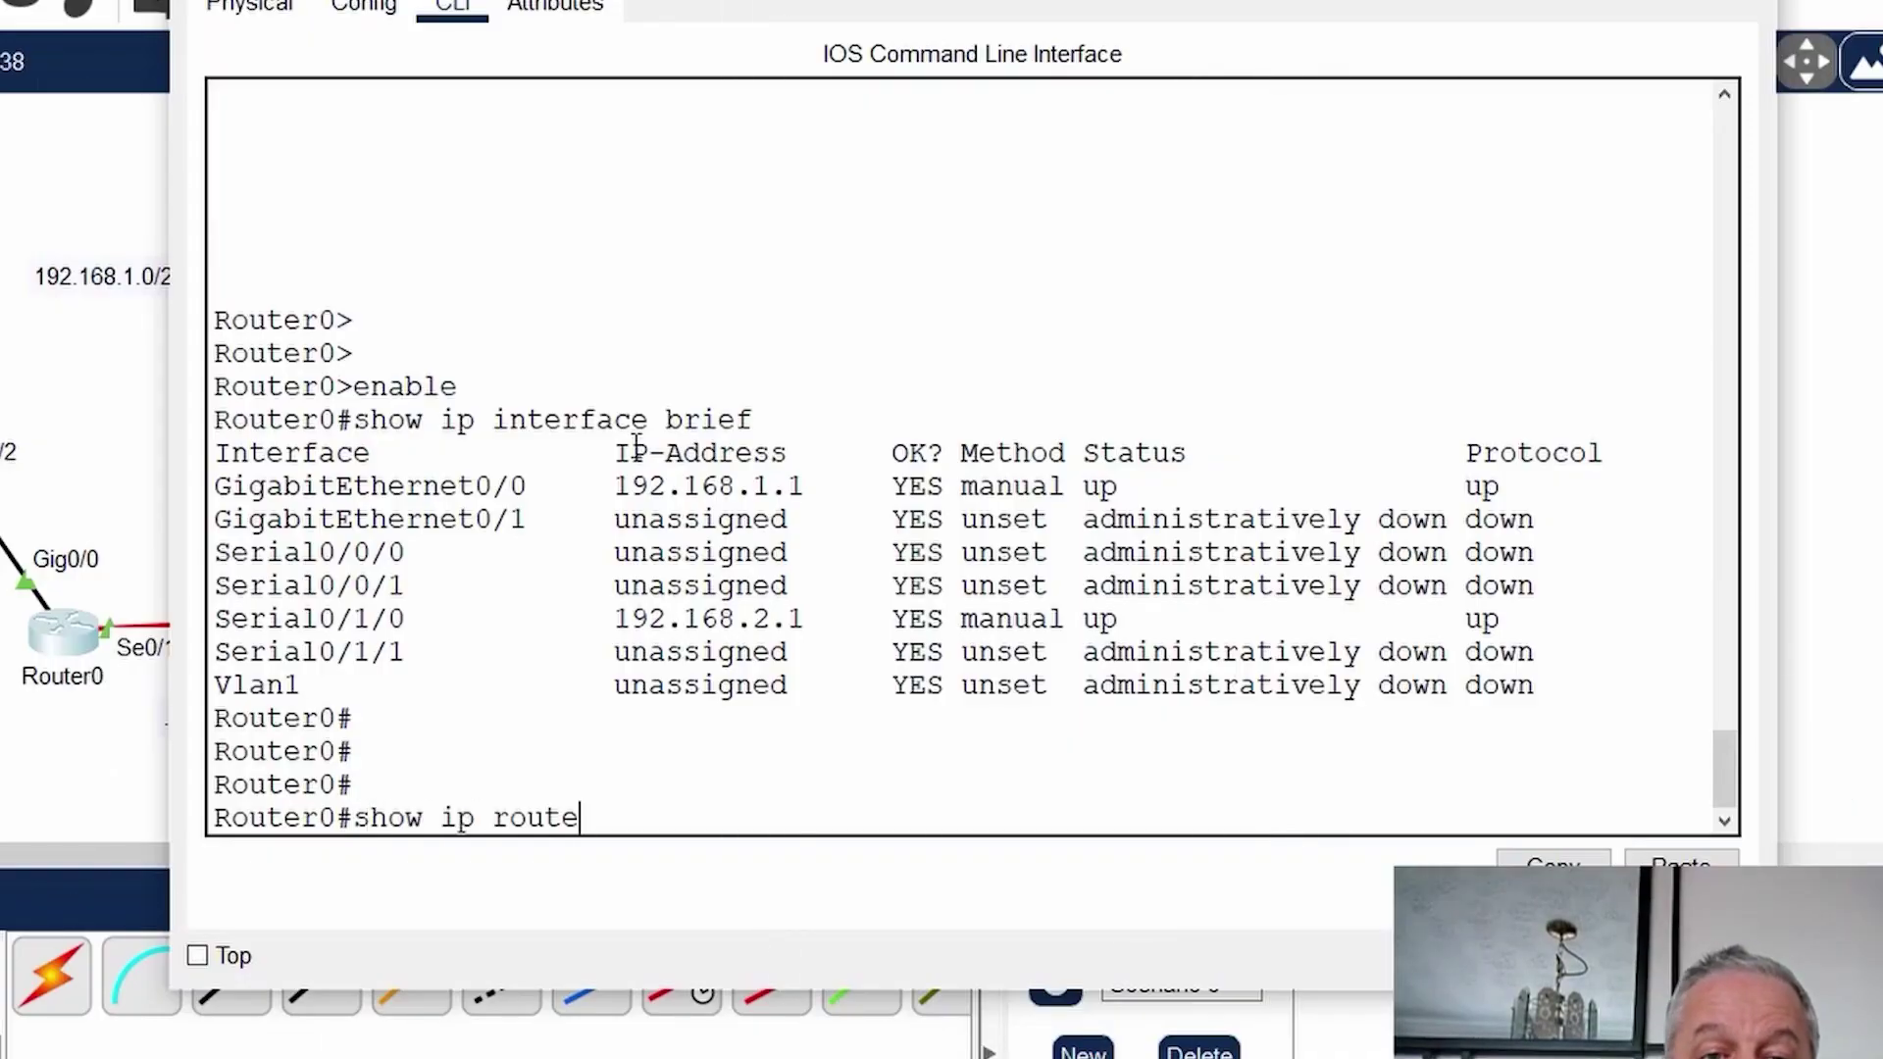
key("Return")
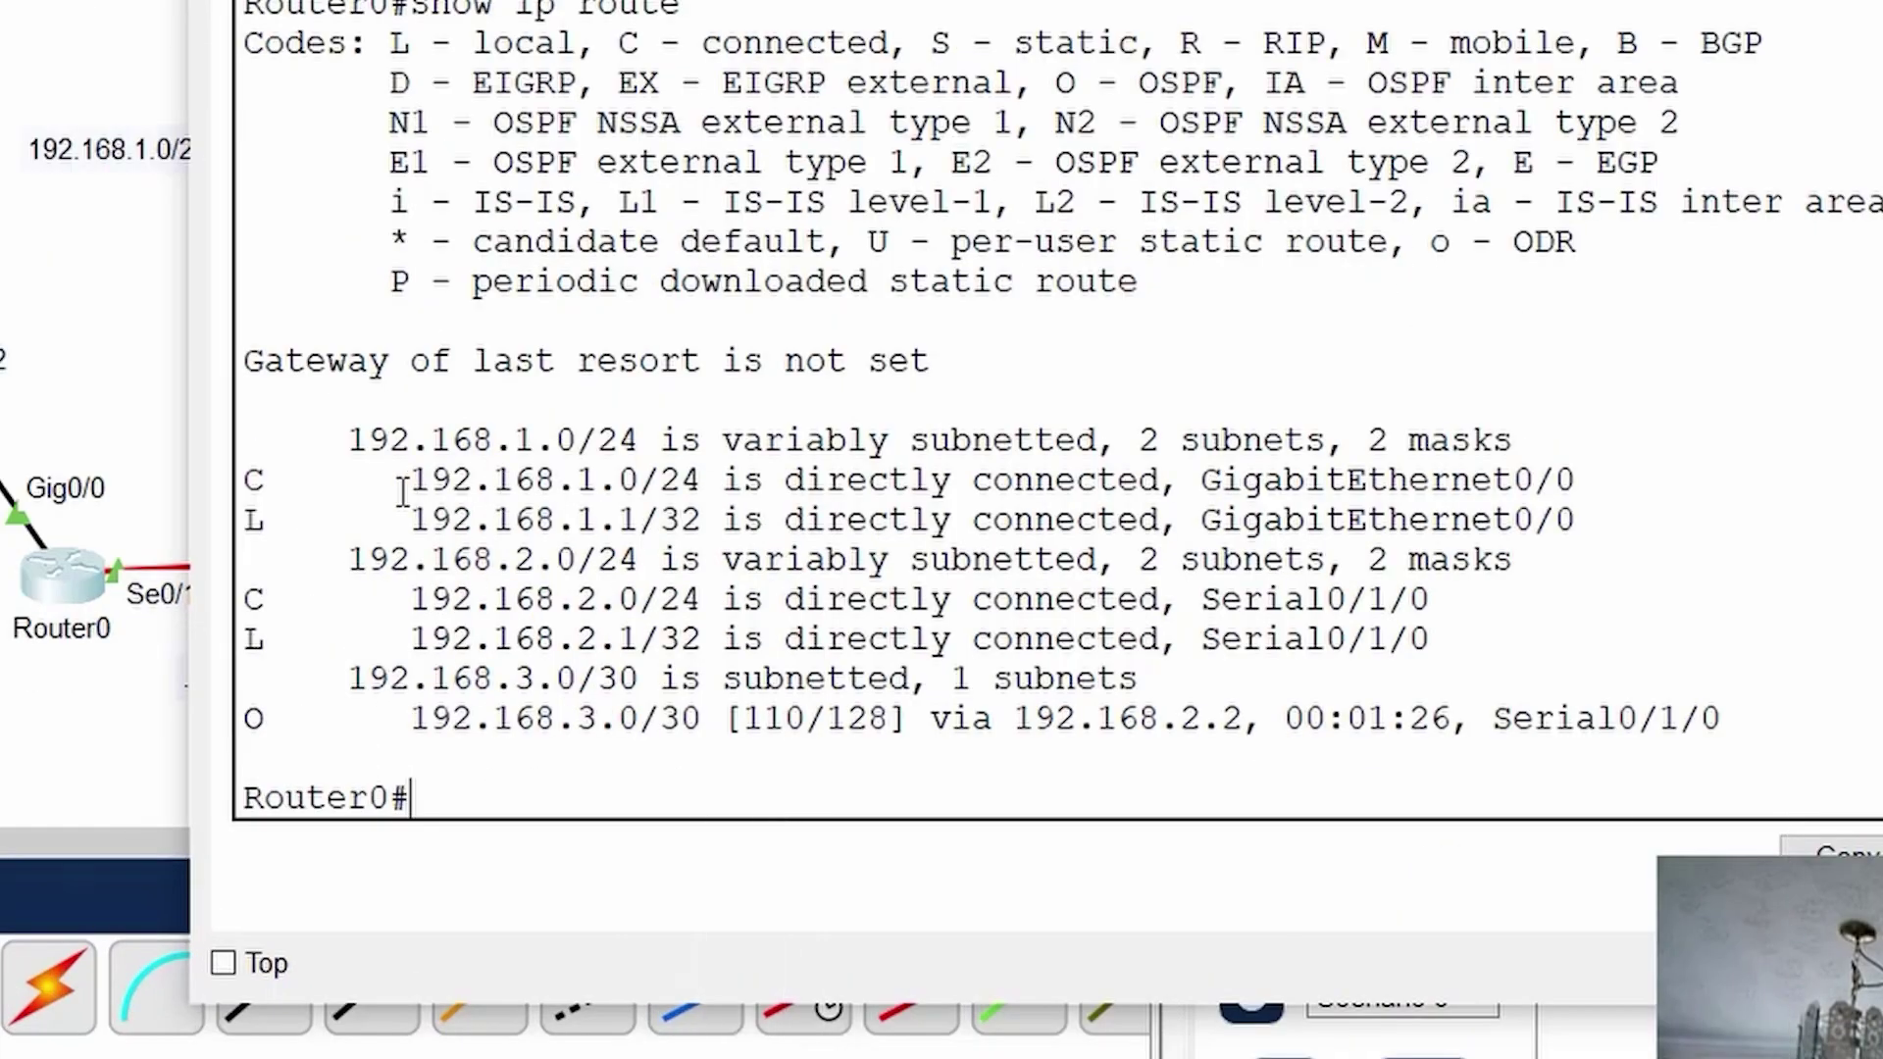
left_click_drag(404, 489, 683, 481)
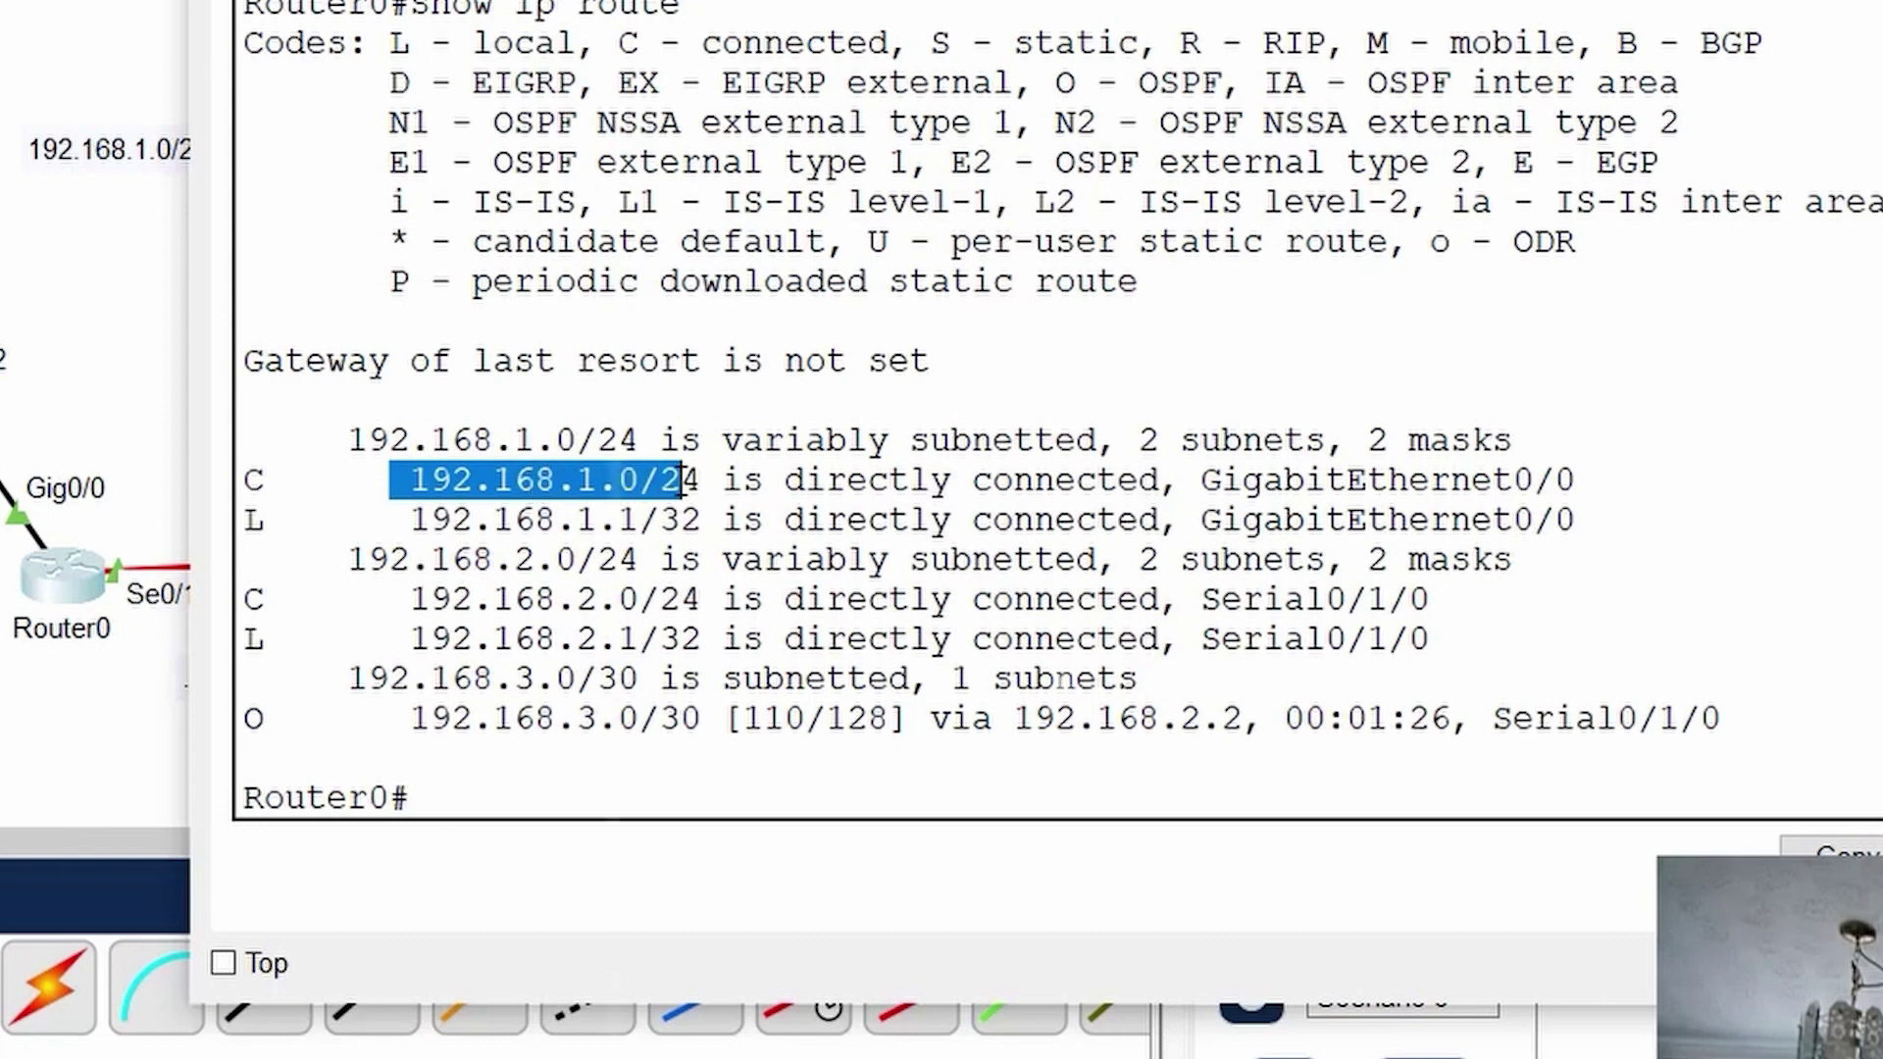
left_click_drag(410, 519, 659, 512)
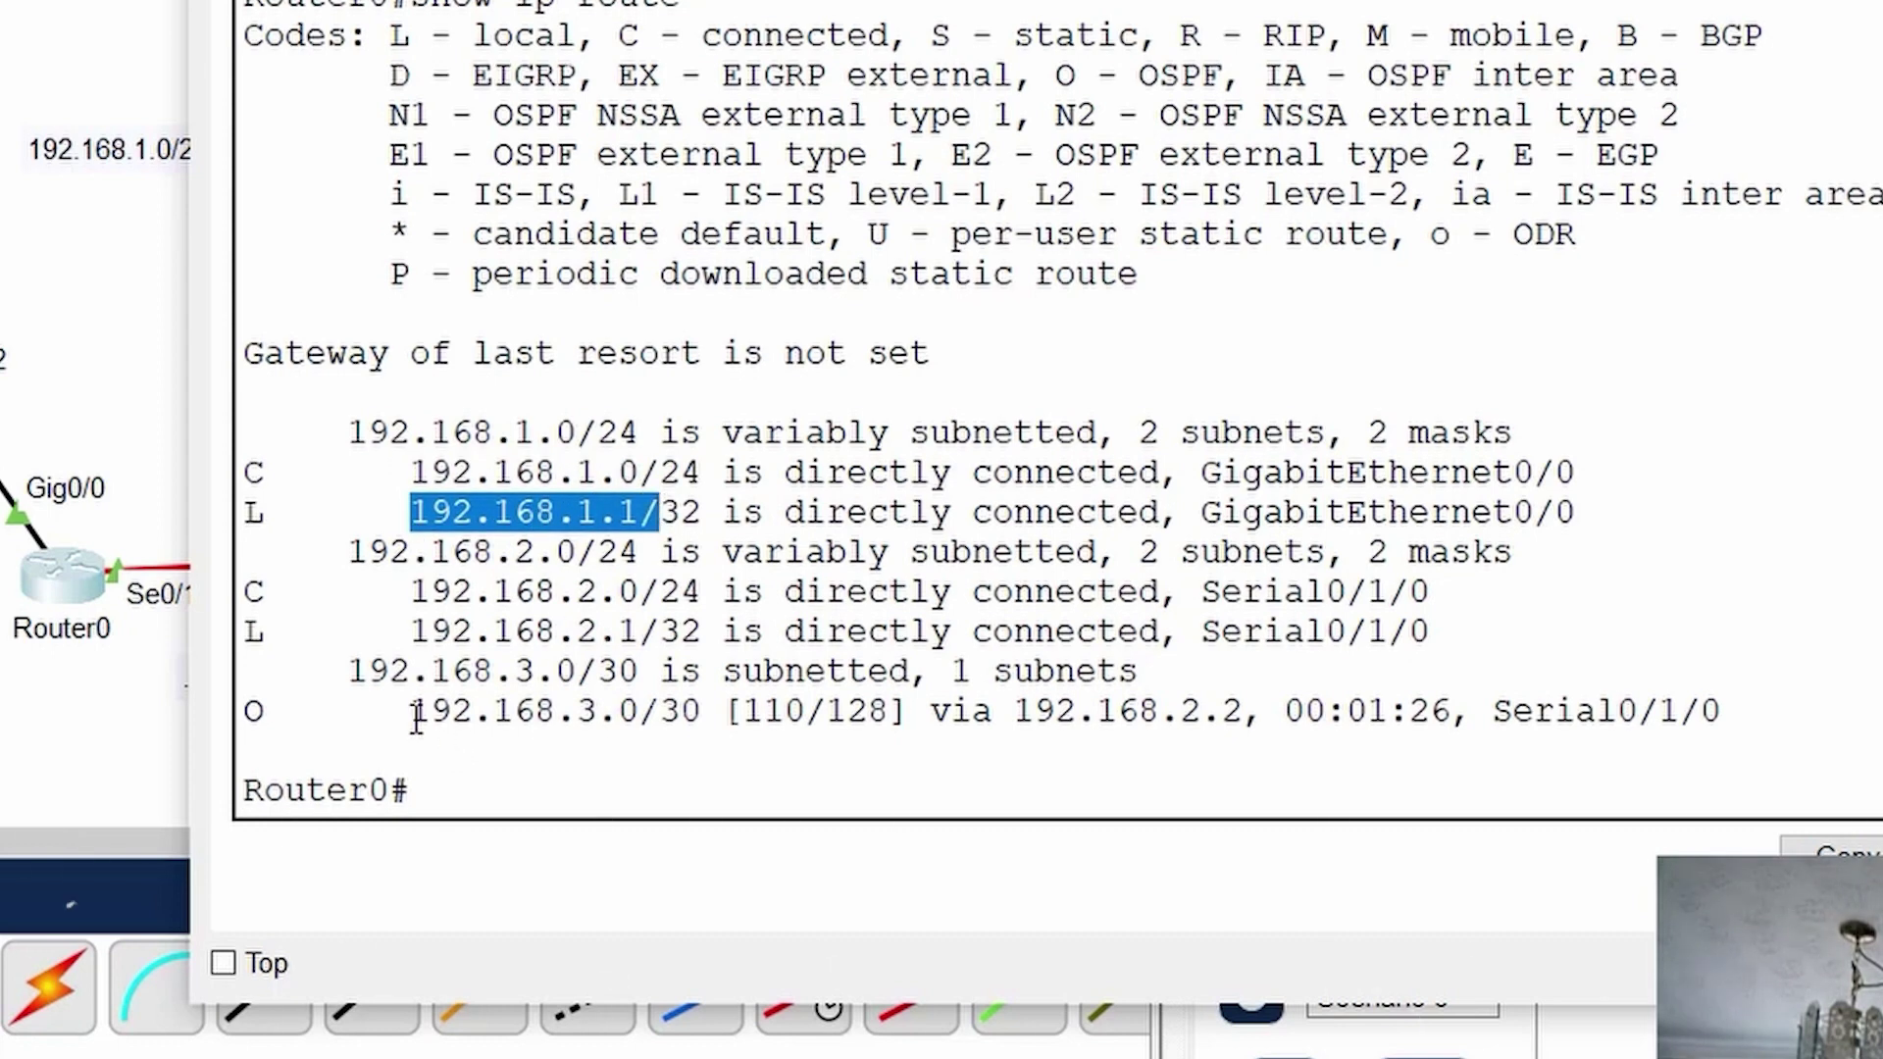
left_click_drag(416, 721, 718, 708)
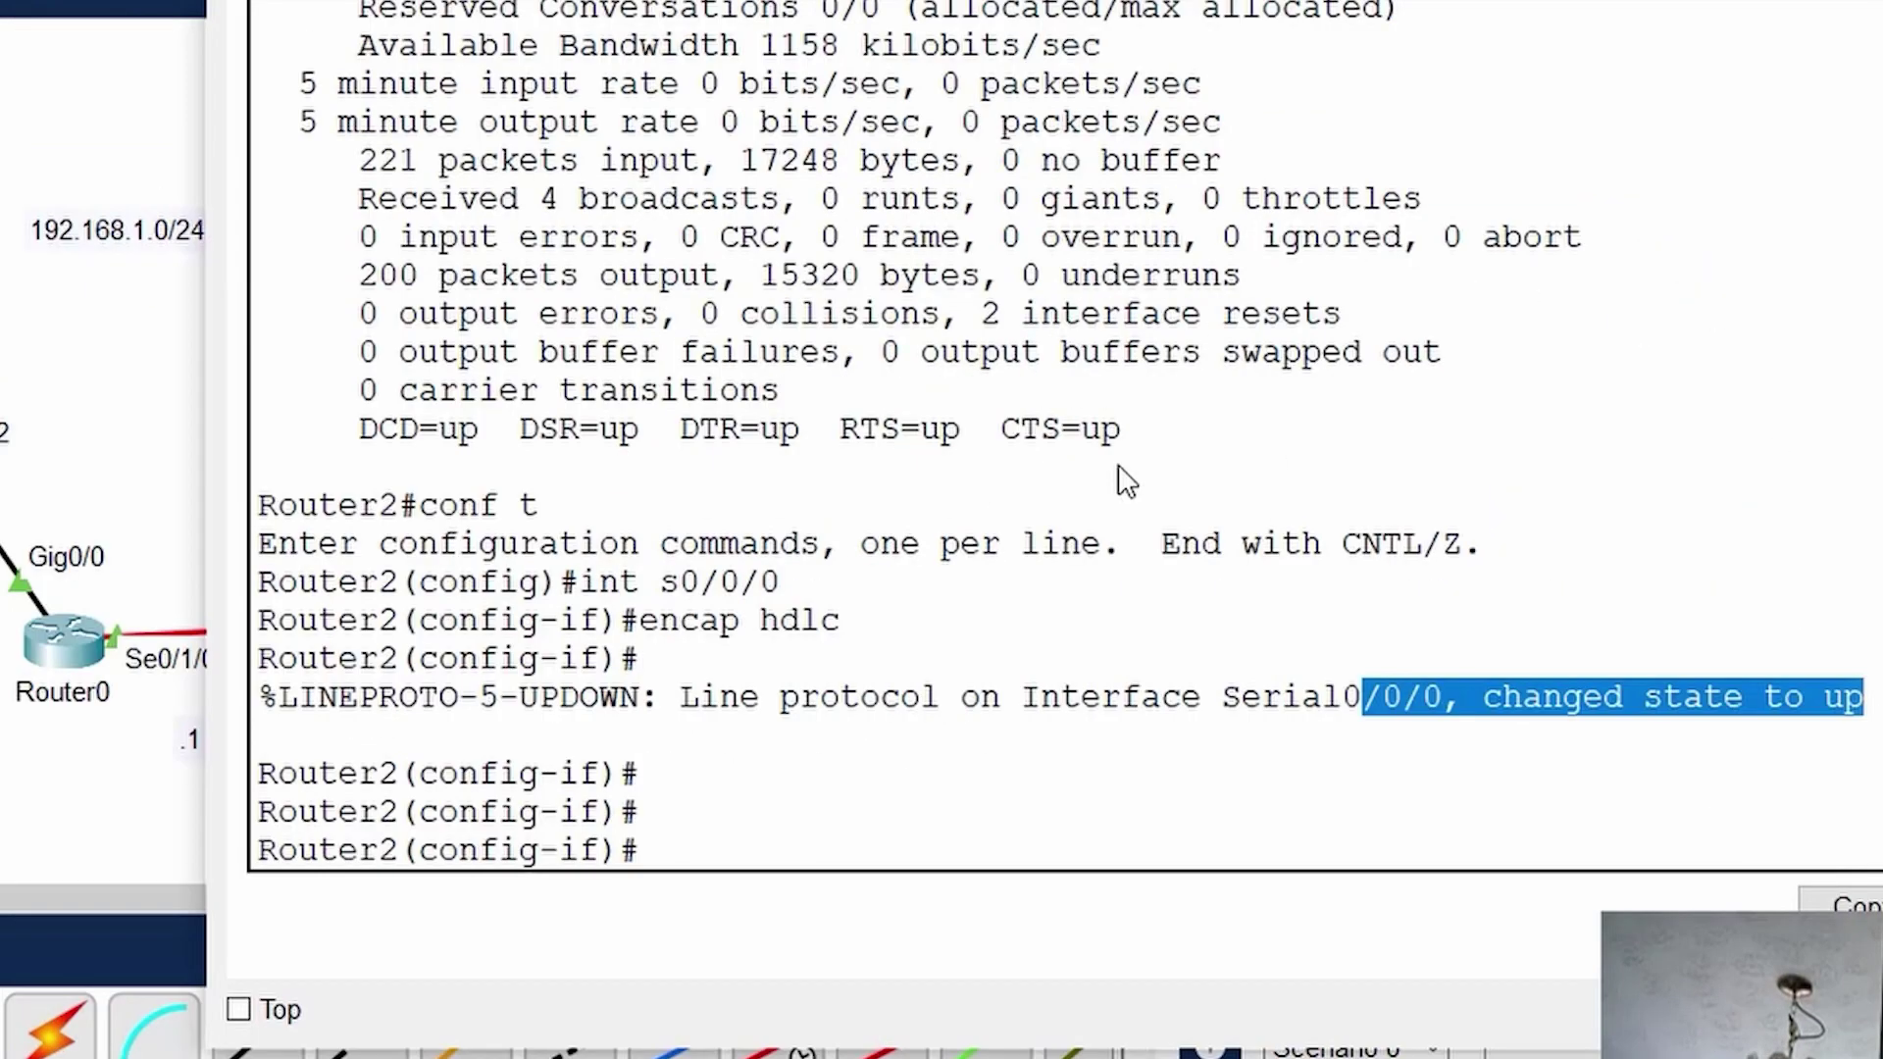
- Leave configuration mode on Router2, then run show ip route and examine the listed routes
key("Return")
type("end")
key("Return")
key("Return")
type("s")
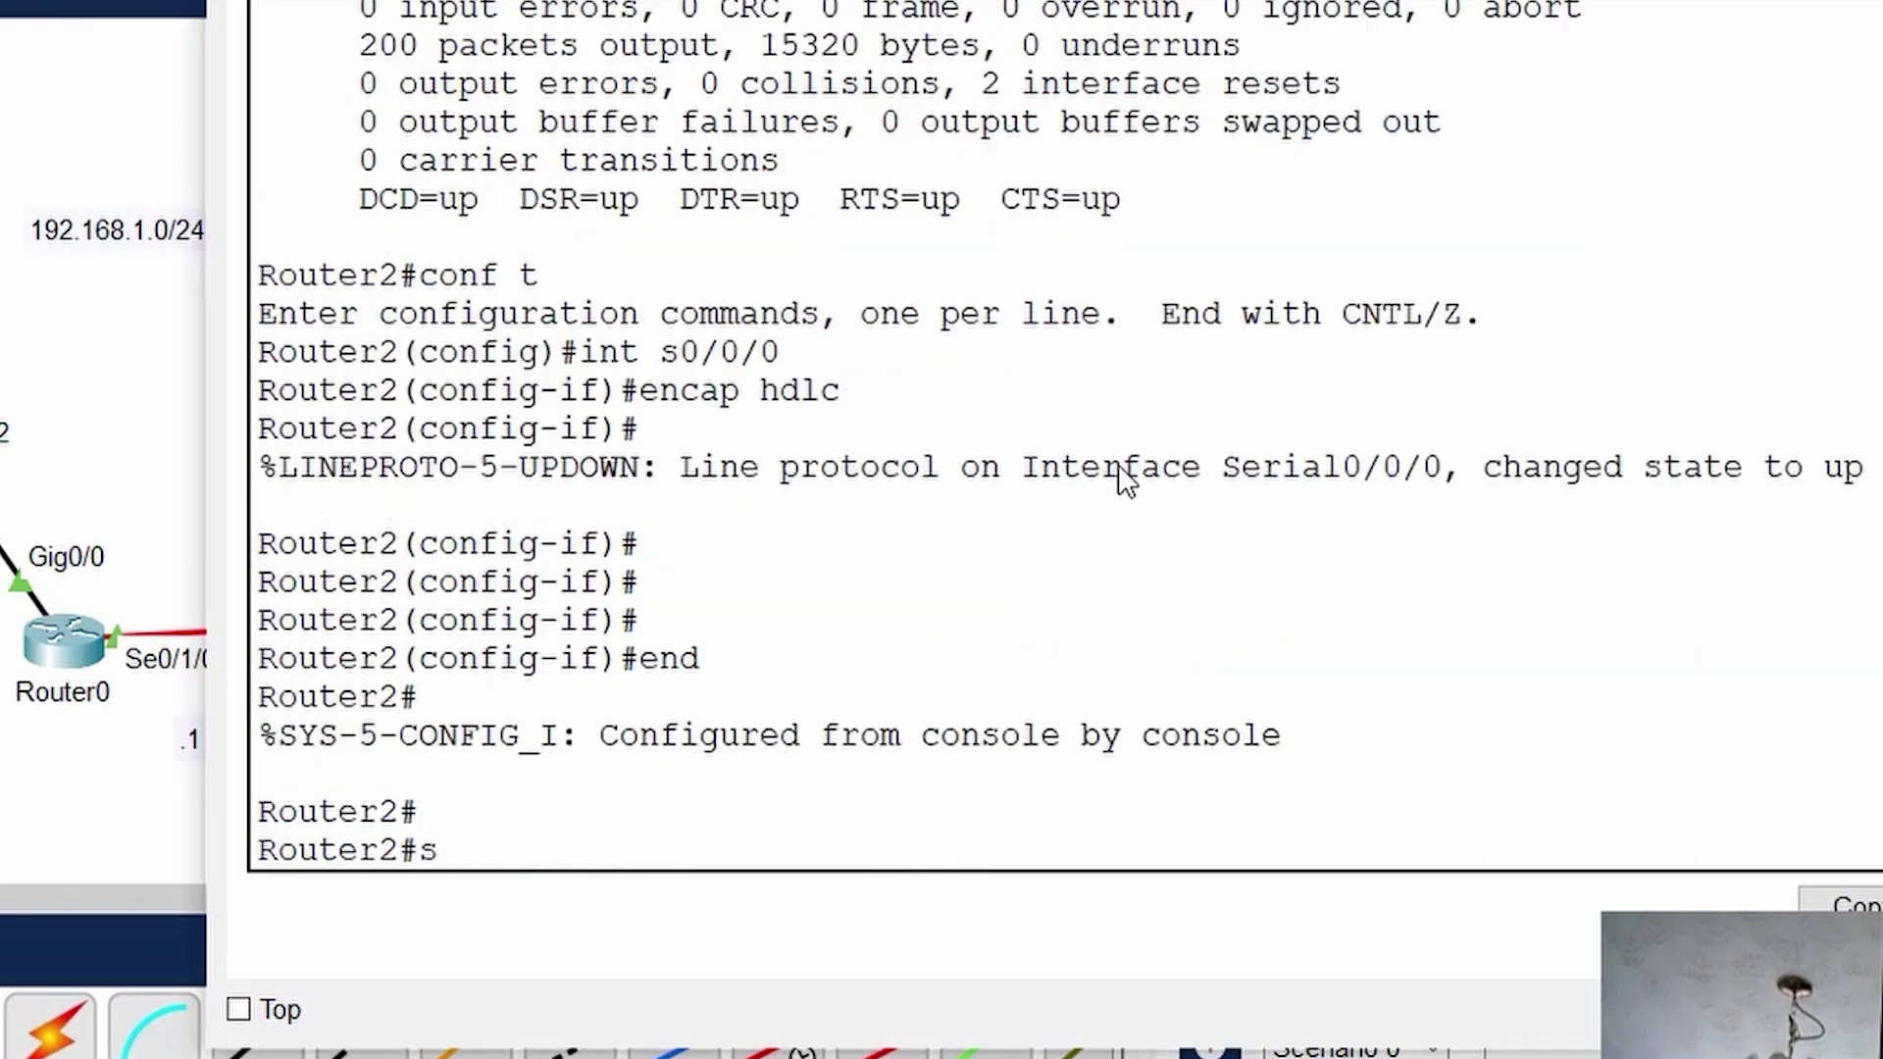
type("how ip route")
key("Return")
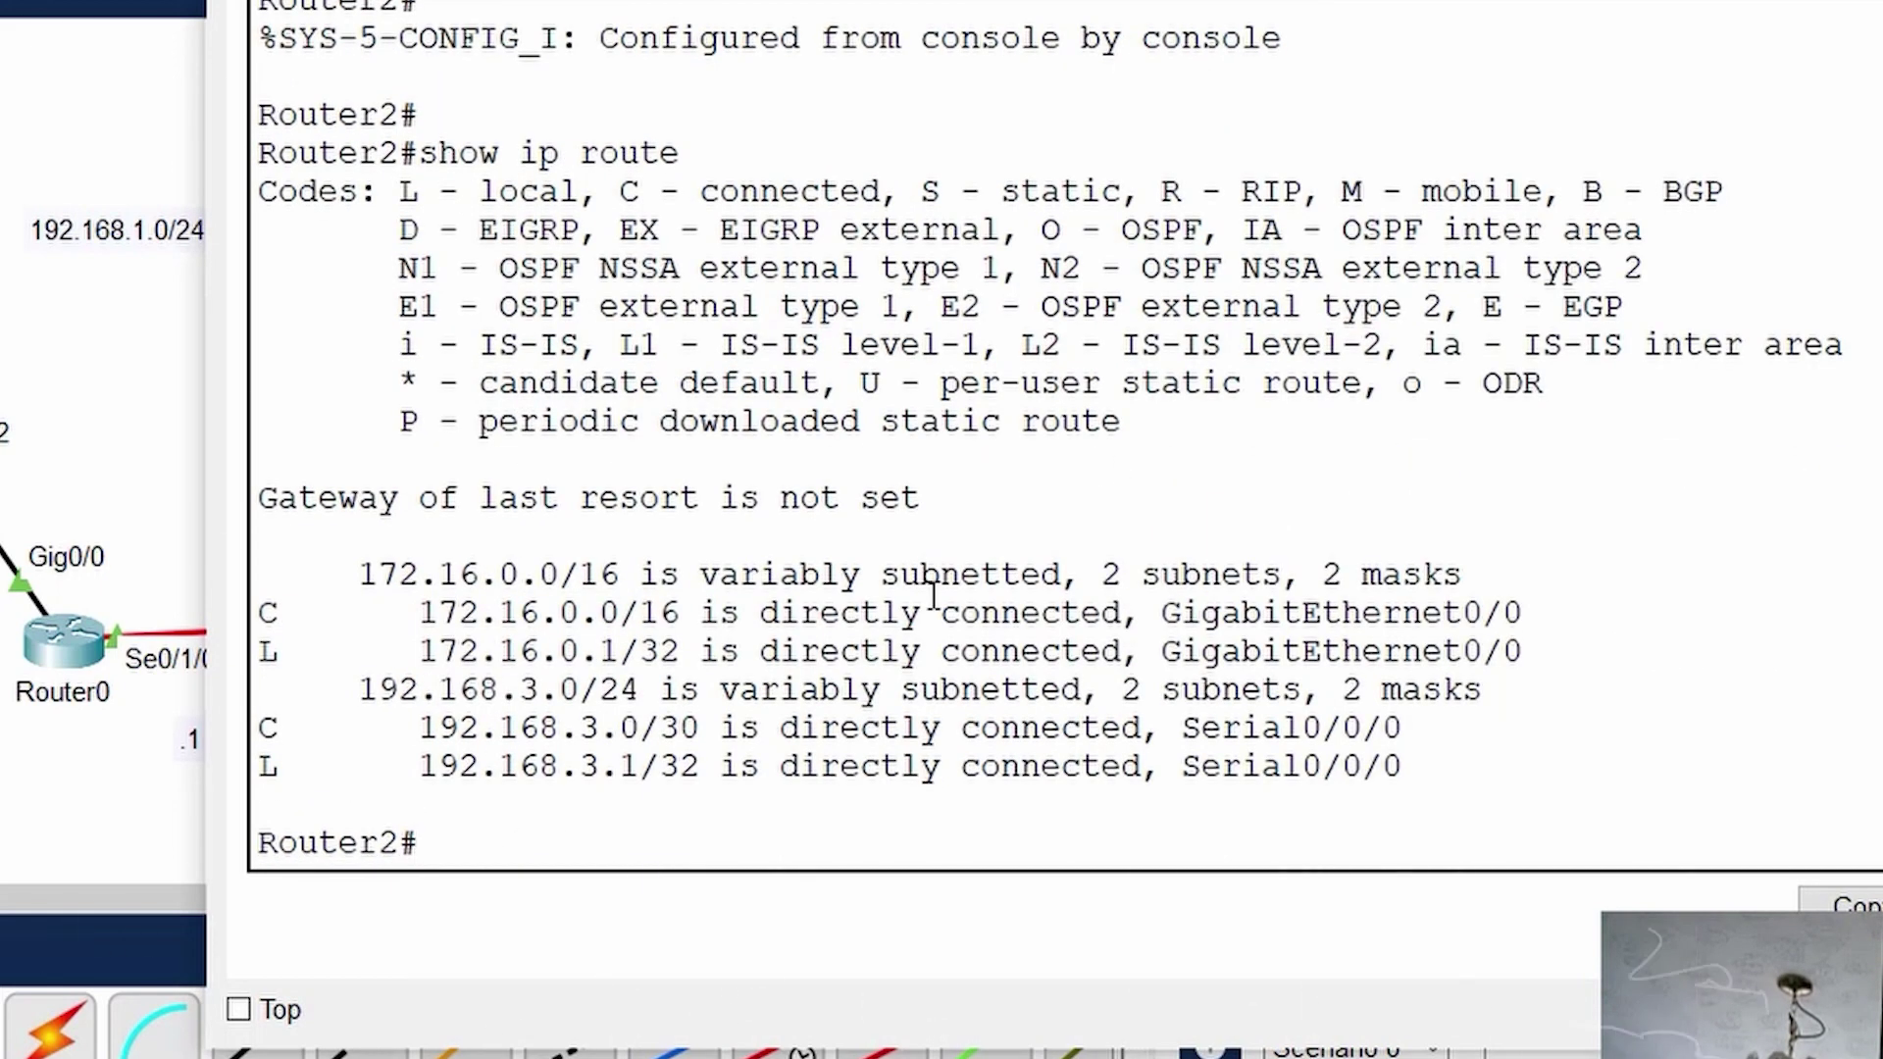
left_click_drag(343, 578, 1563, 761)
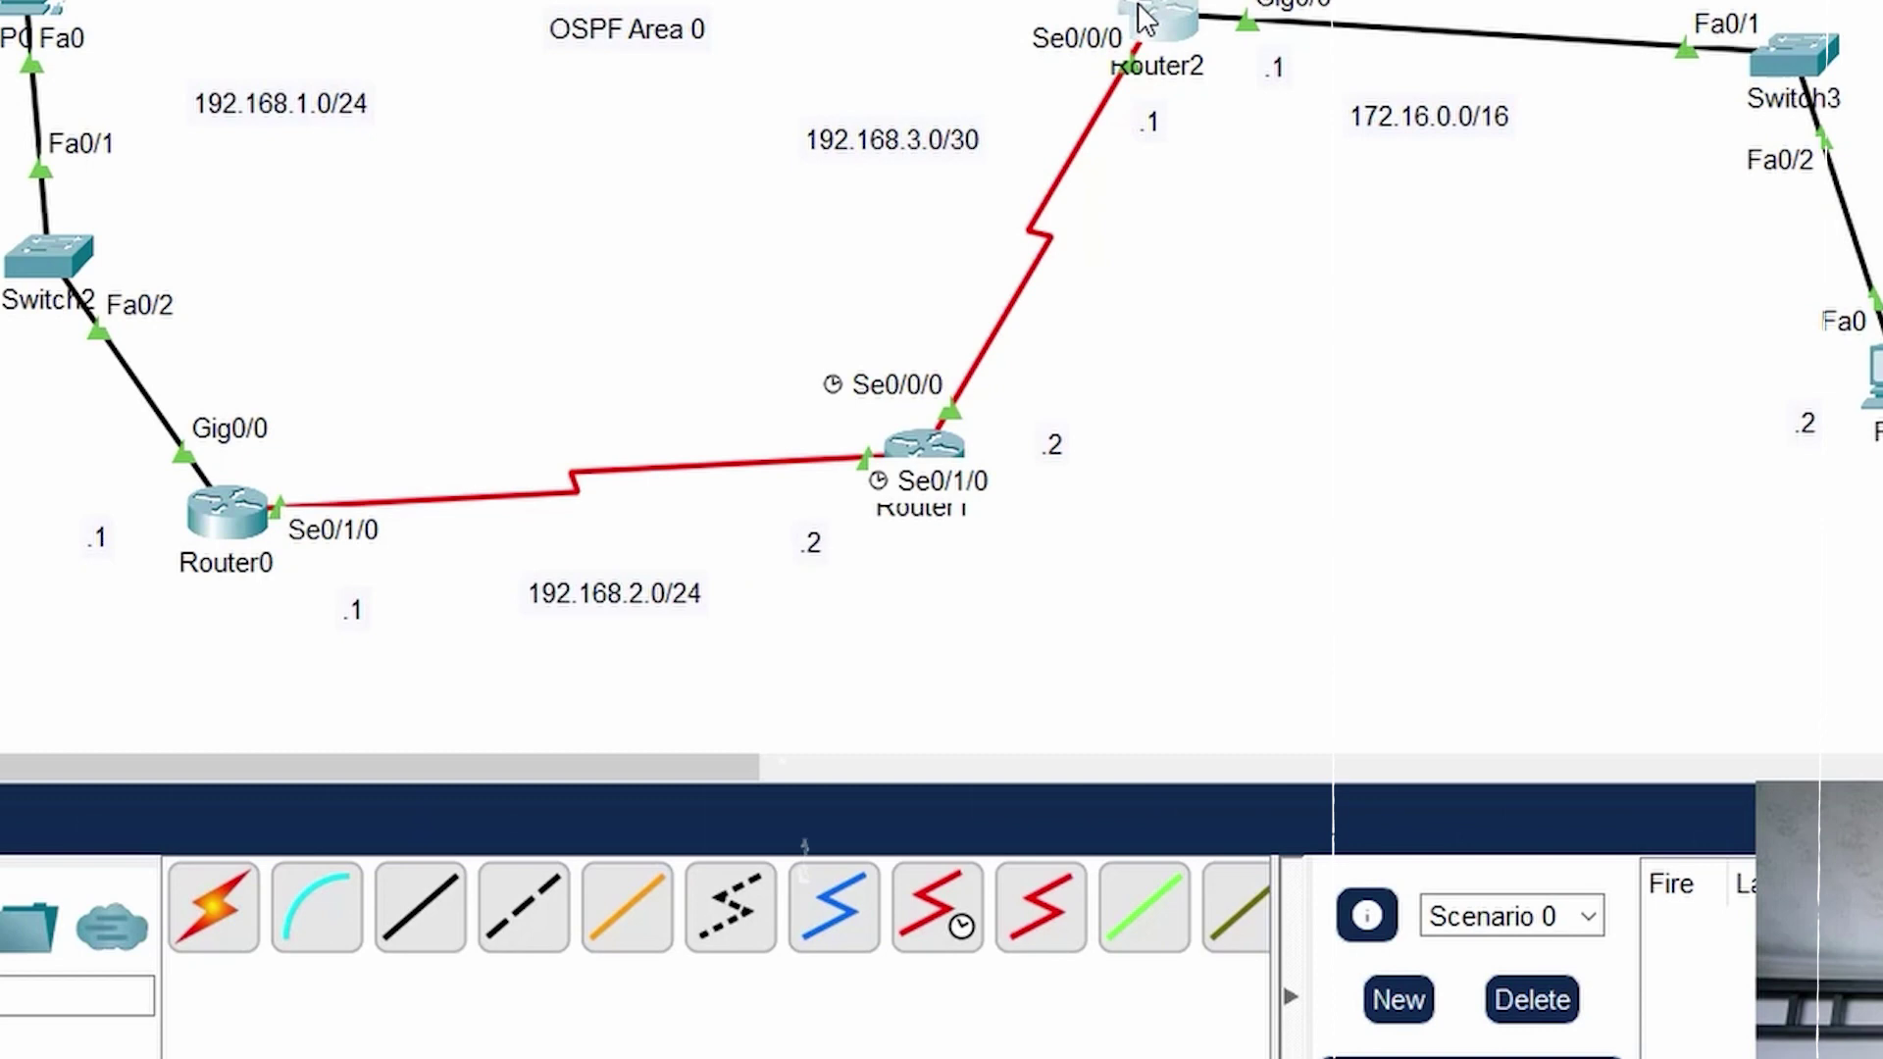
- Run show ip int brief on Router2 and check the addresses of GigabitEthernet0/0 and Serial0/0/0
left_click(1145, 17)
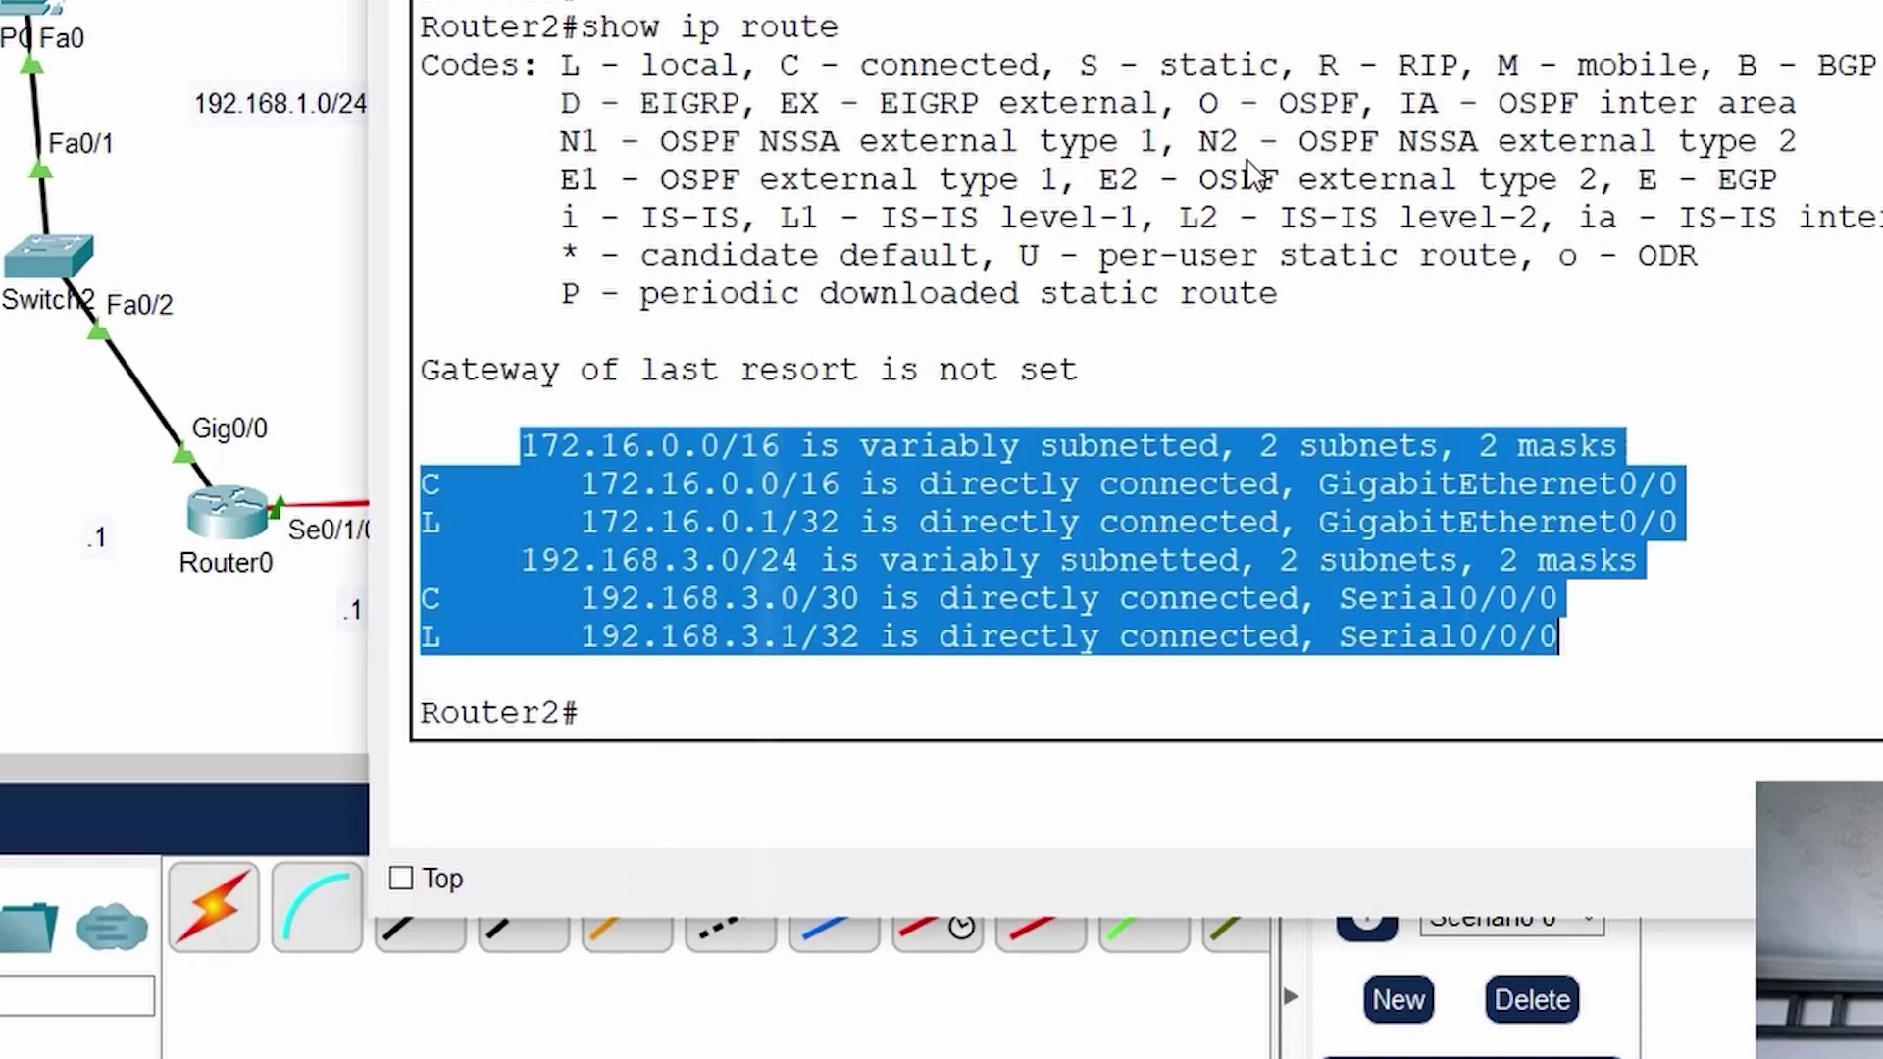
key("Return")
key("Return")
type("show ip in")
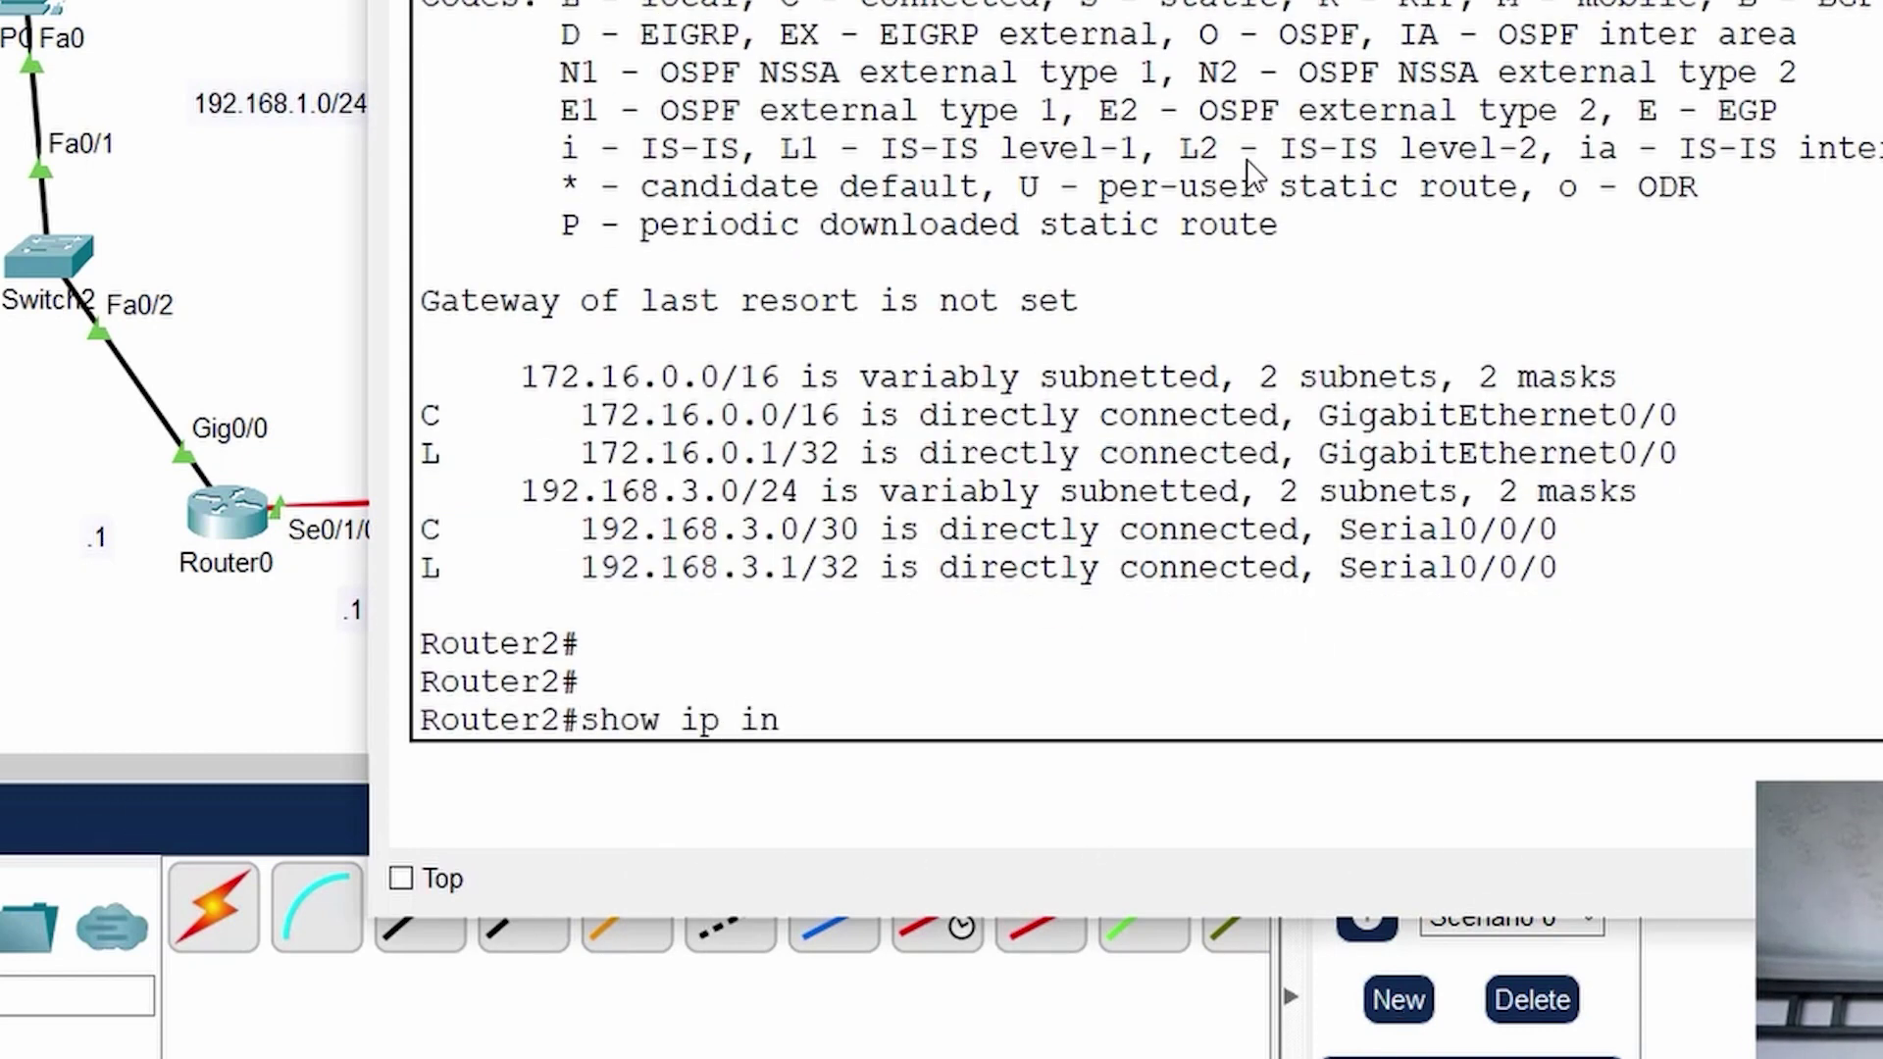
type("t brief")
key("Return")
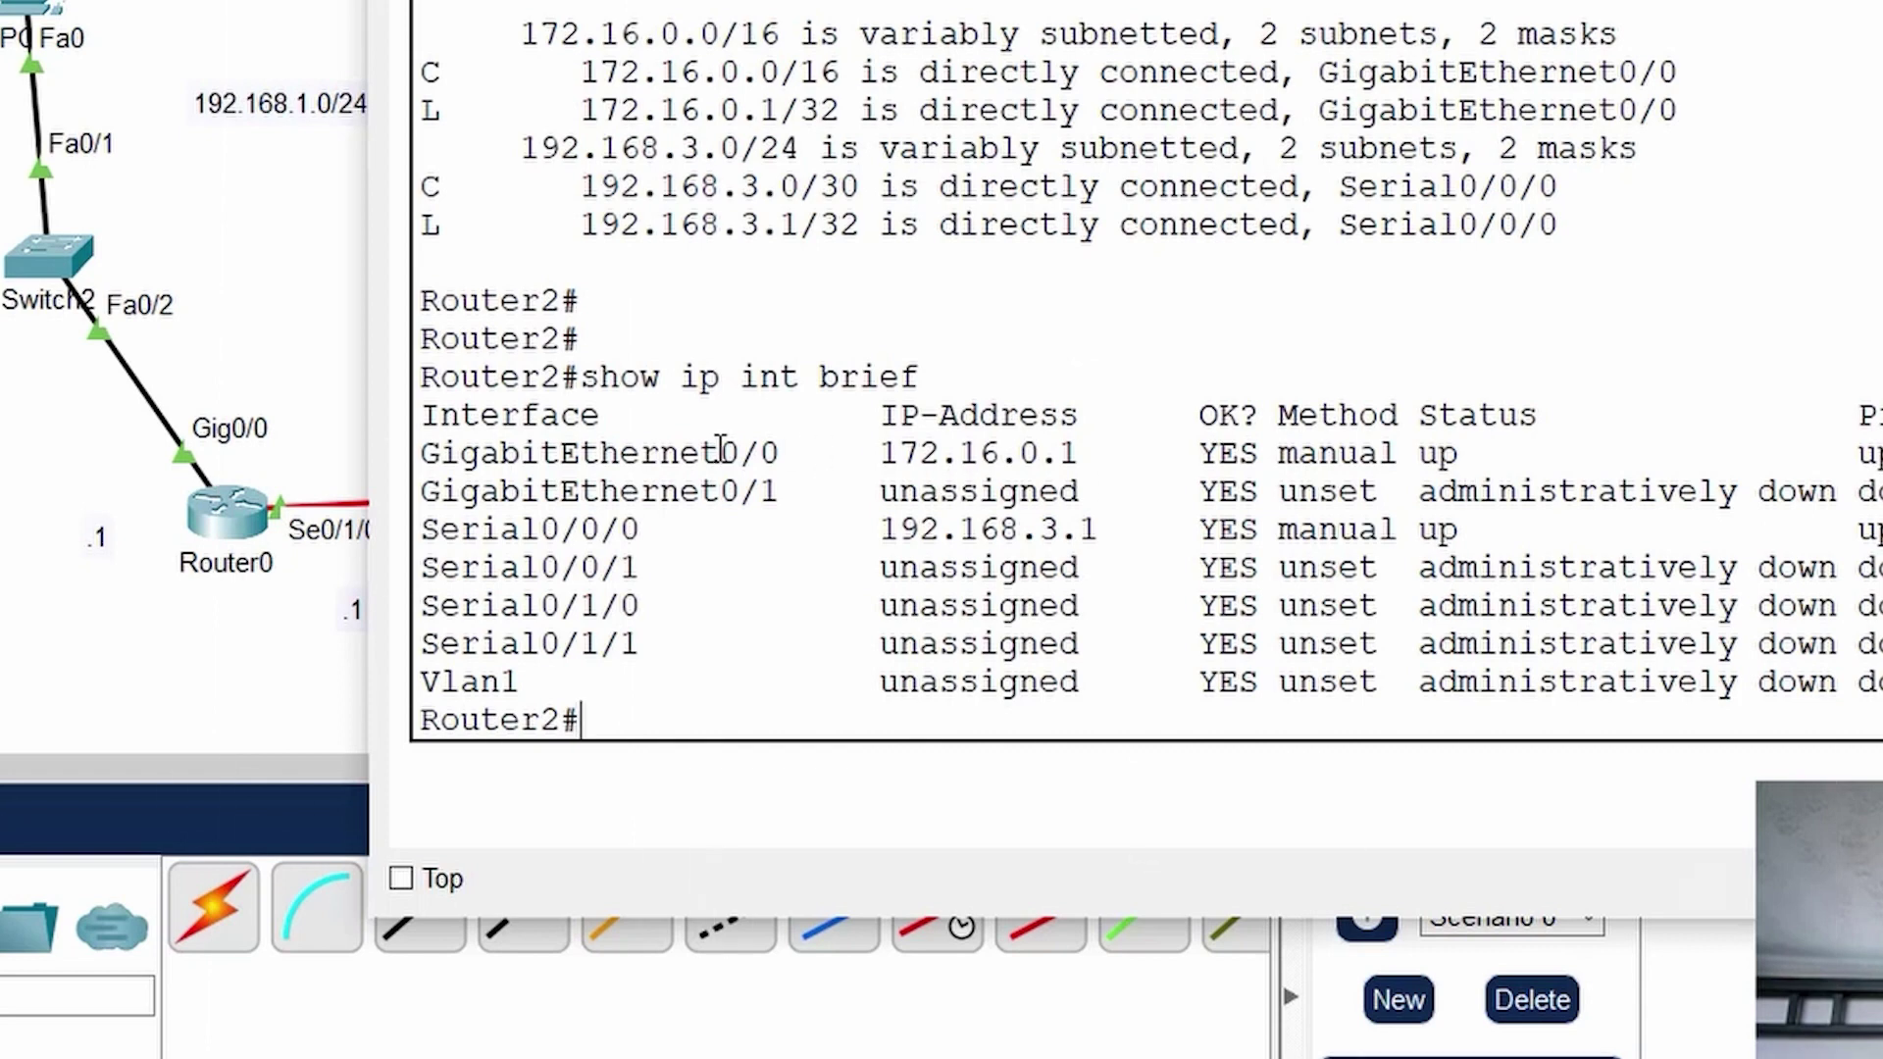
left_click_drag(900, 453, 1123, 455)
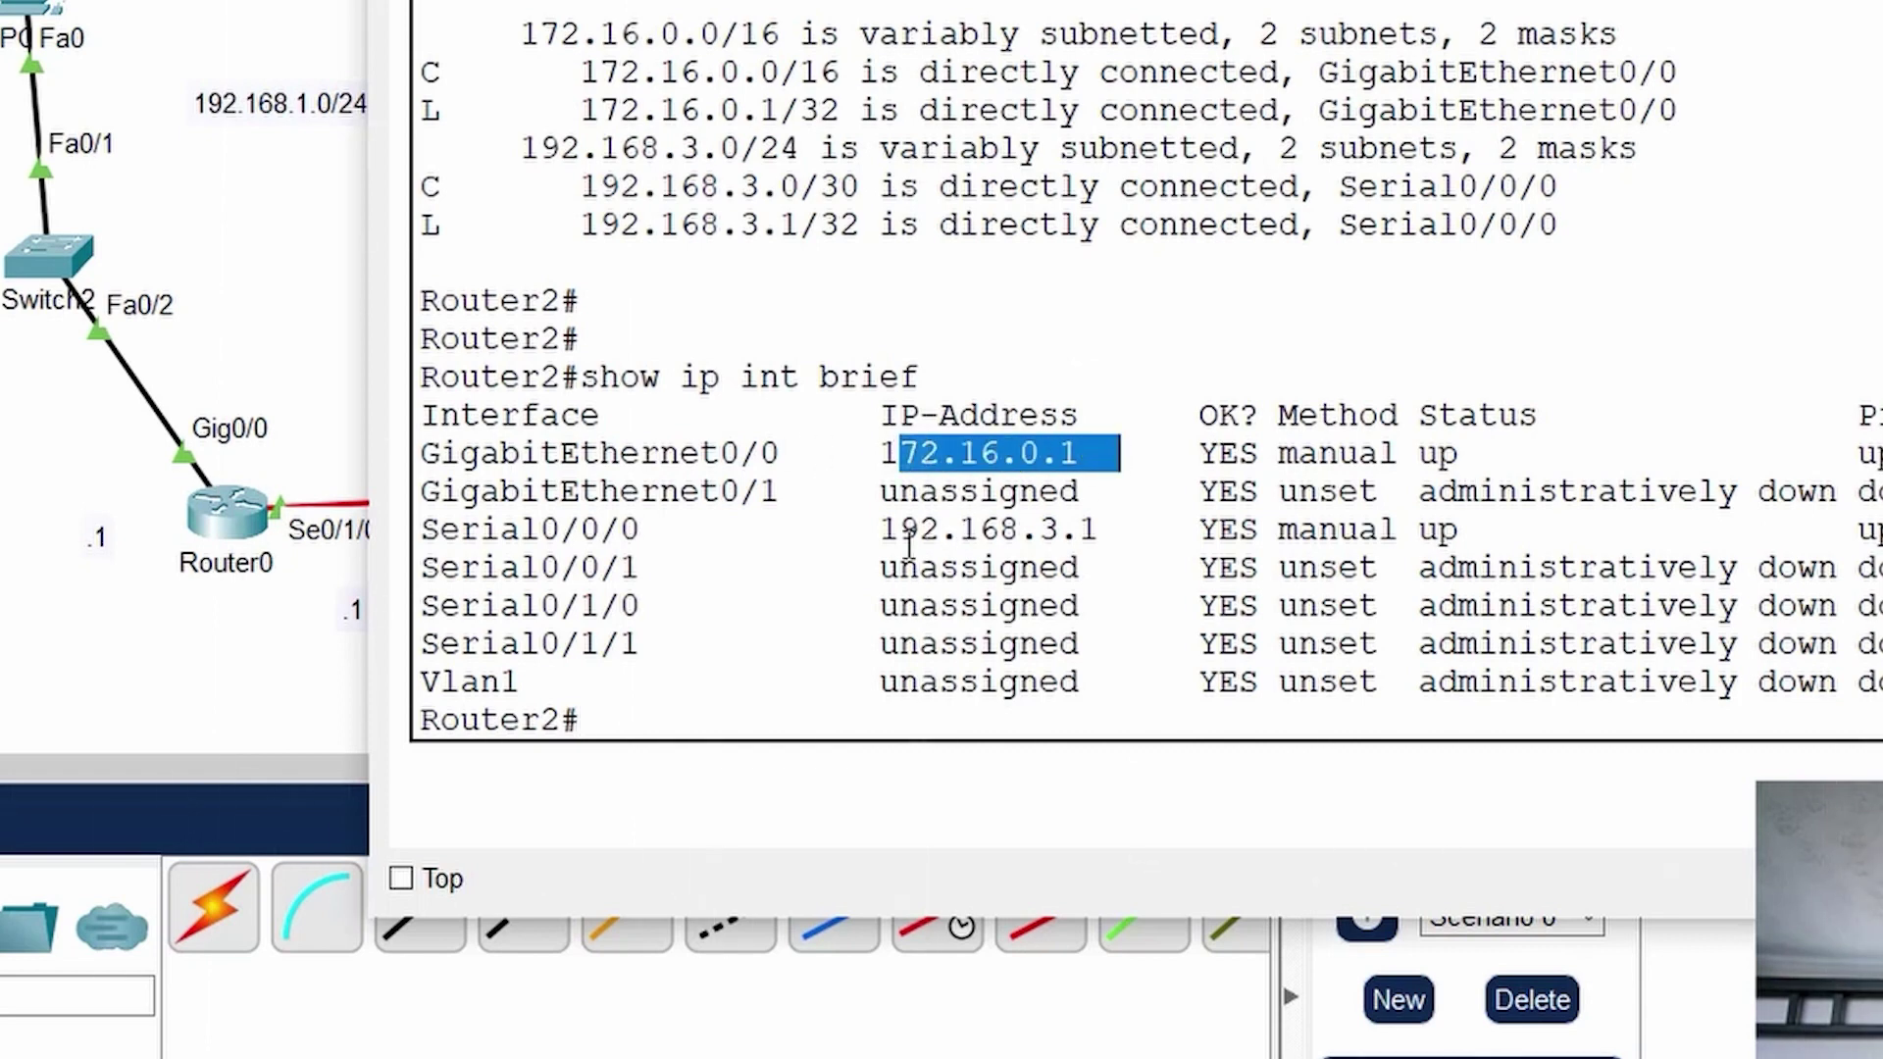
left_click_drag(881, 529, 1132, 533)
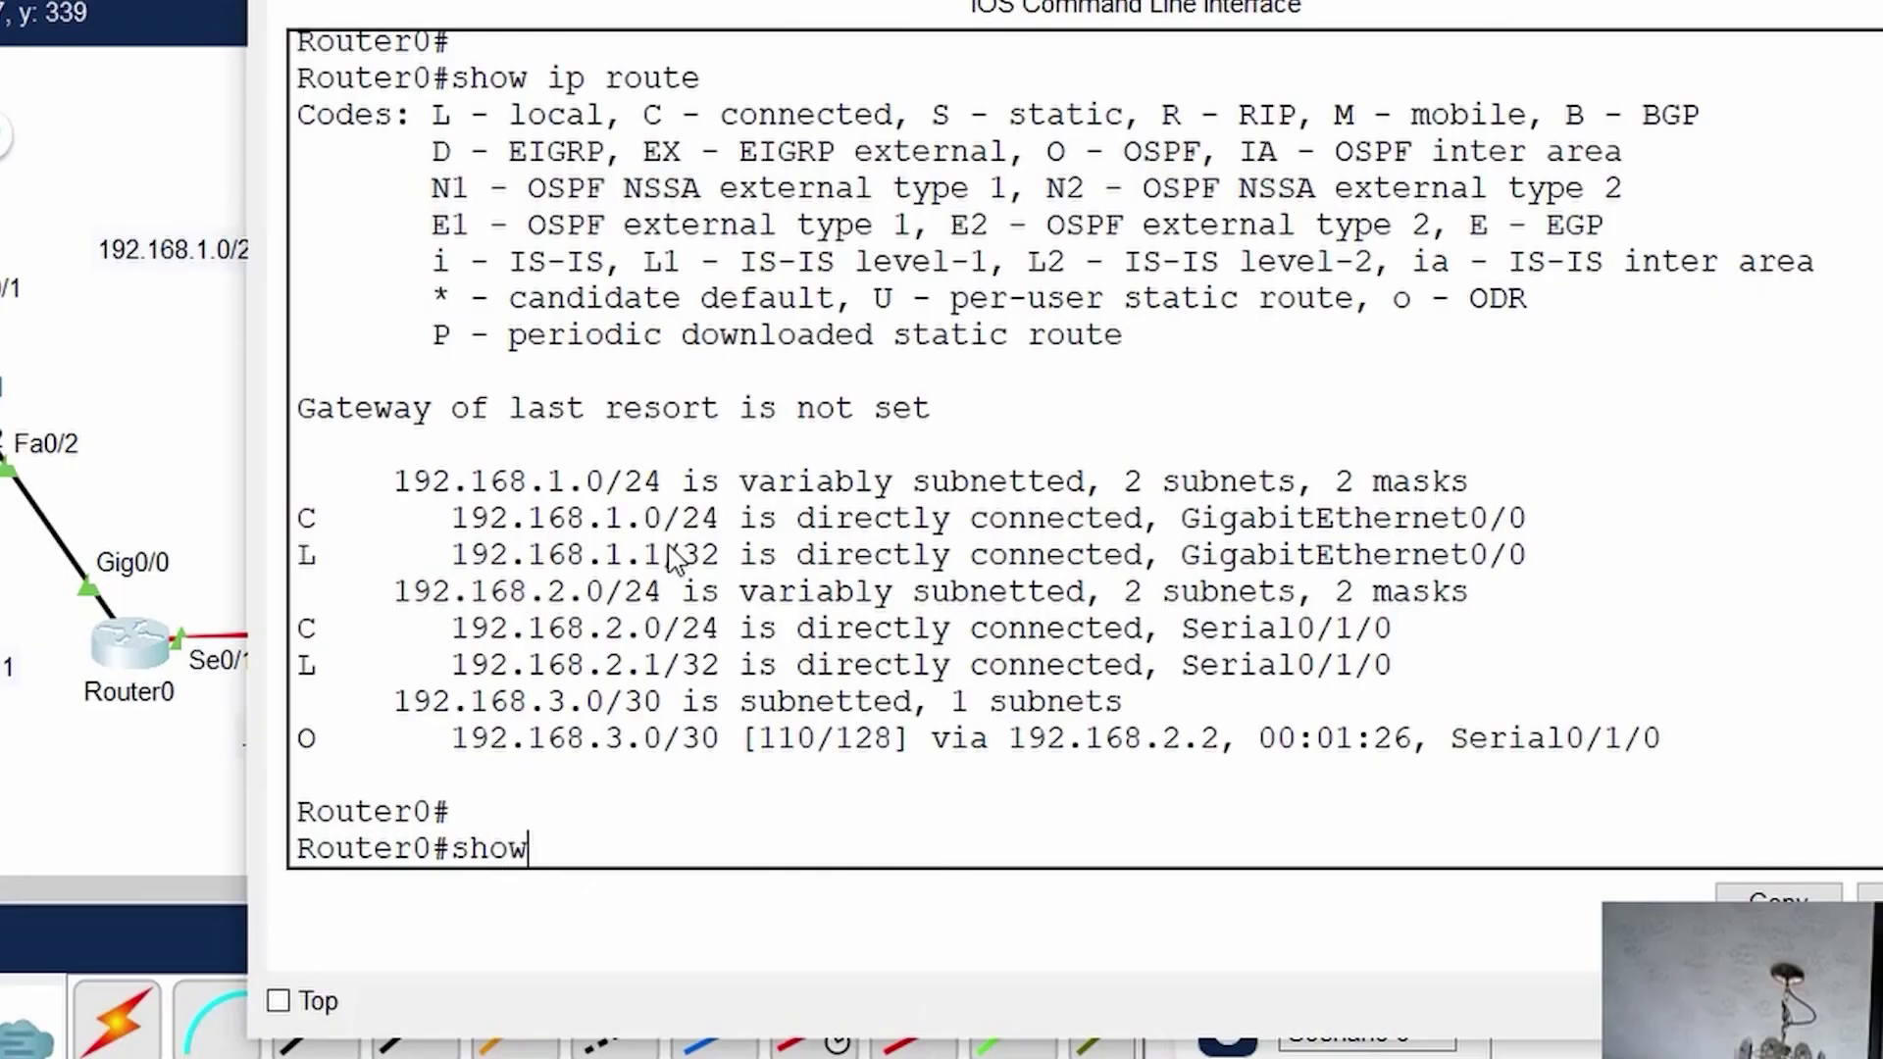
- Run show ip prot on Router0 and check its routing protocol and the networks advertised in area 0
type("ip proto")
key("Return")
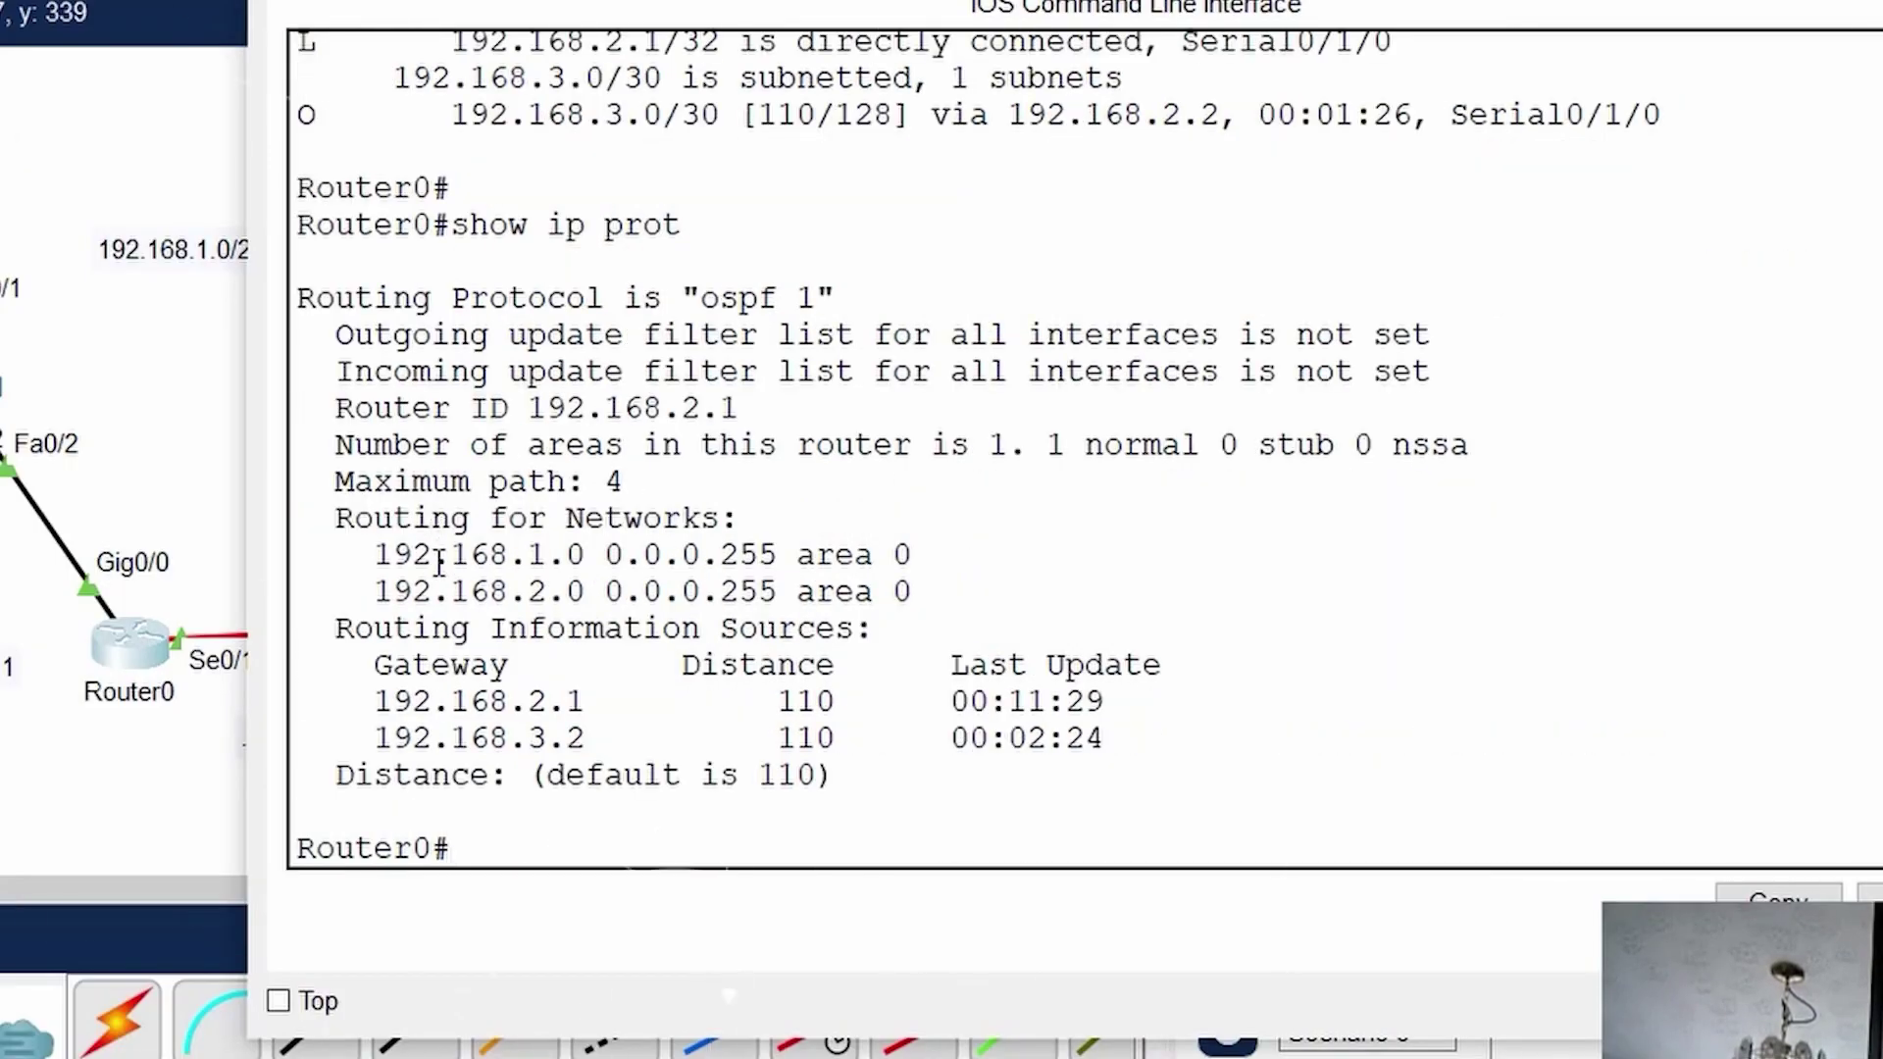
left_click_drag(526, 297, 822, 289)
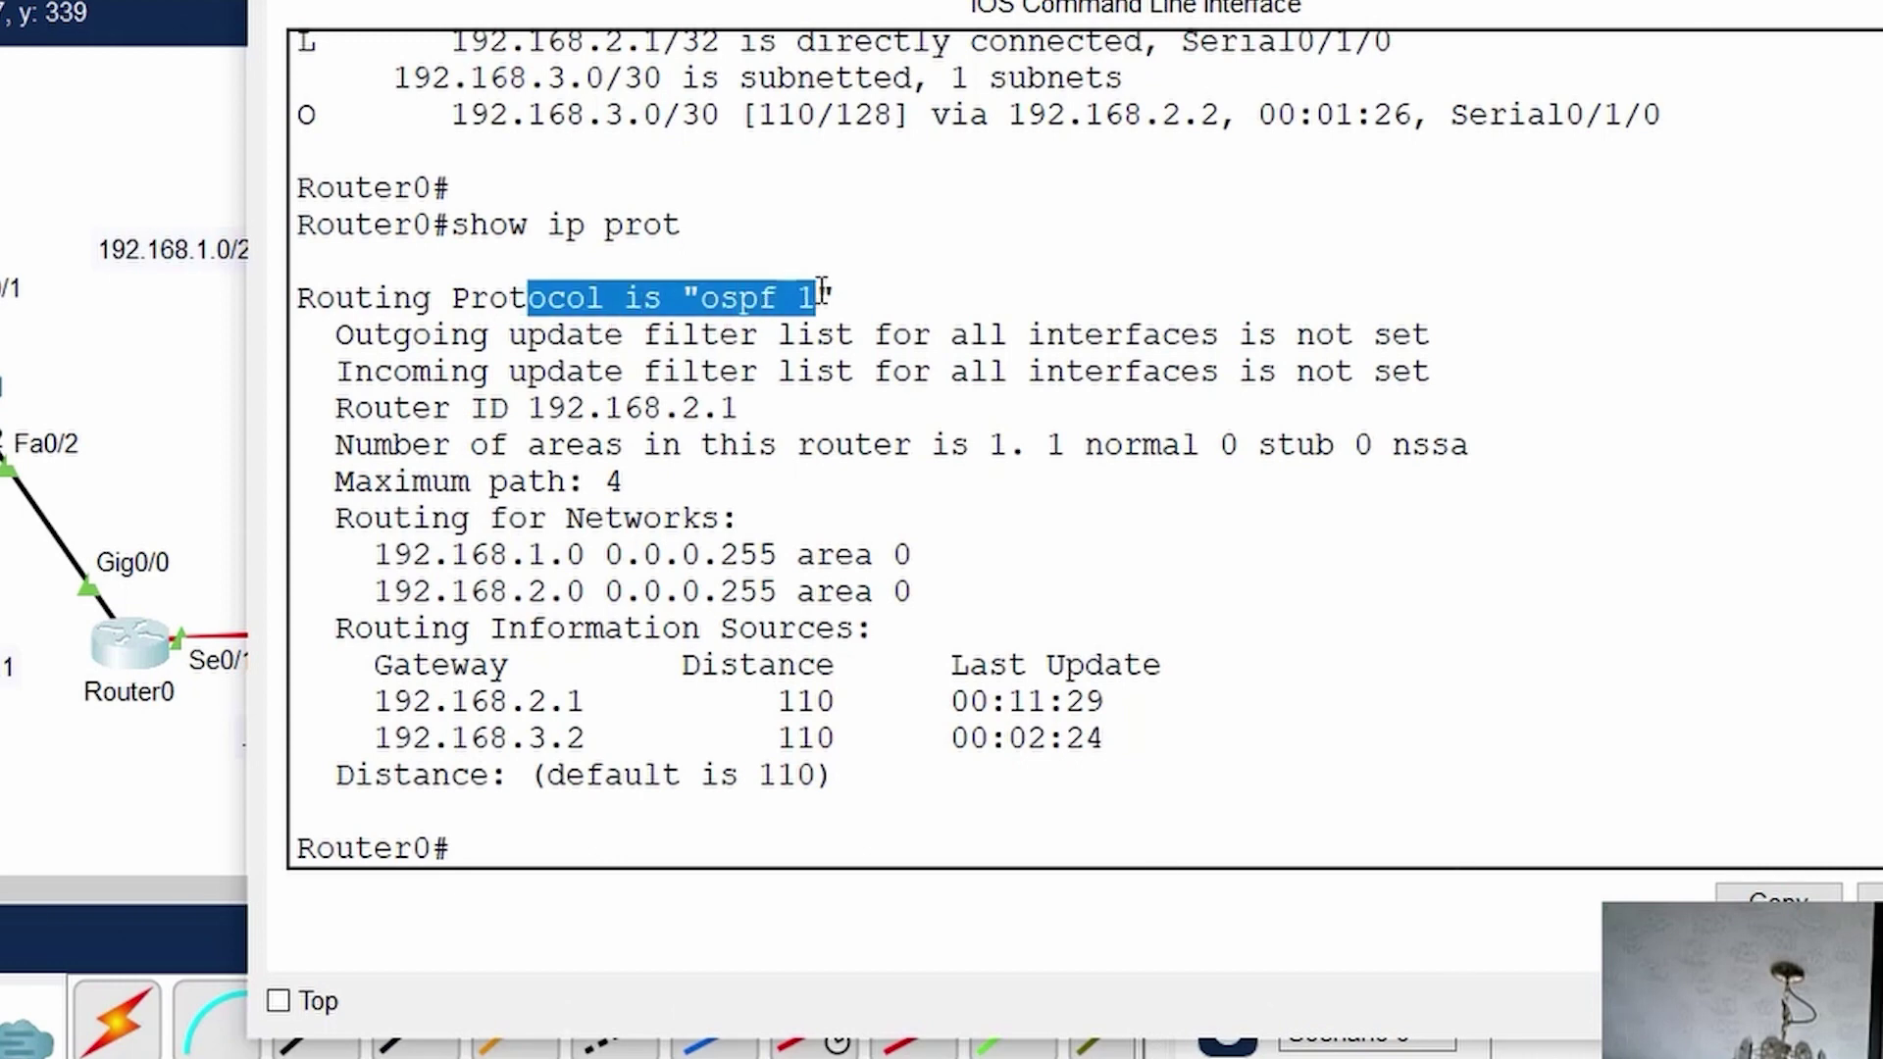
left_click_drag(380, 549, 901, 556)
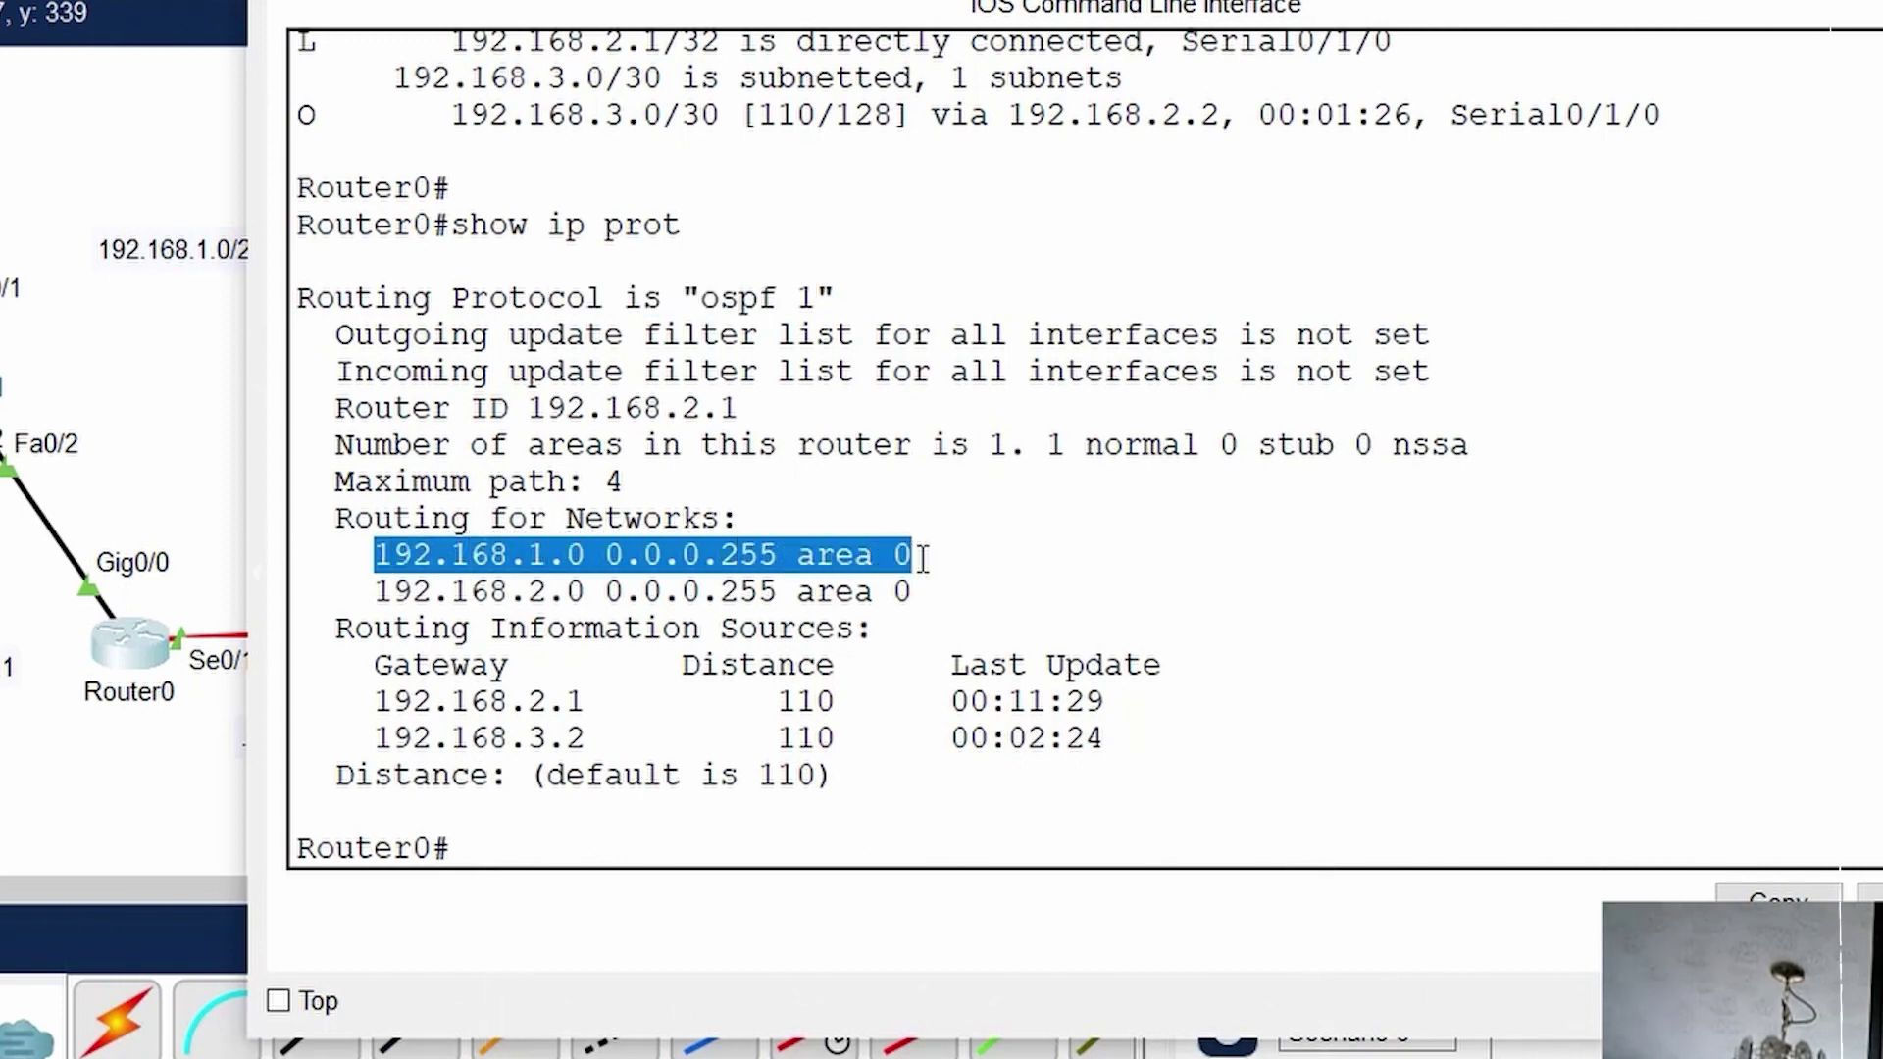
left_click_drag(373, 594, 922, 595)
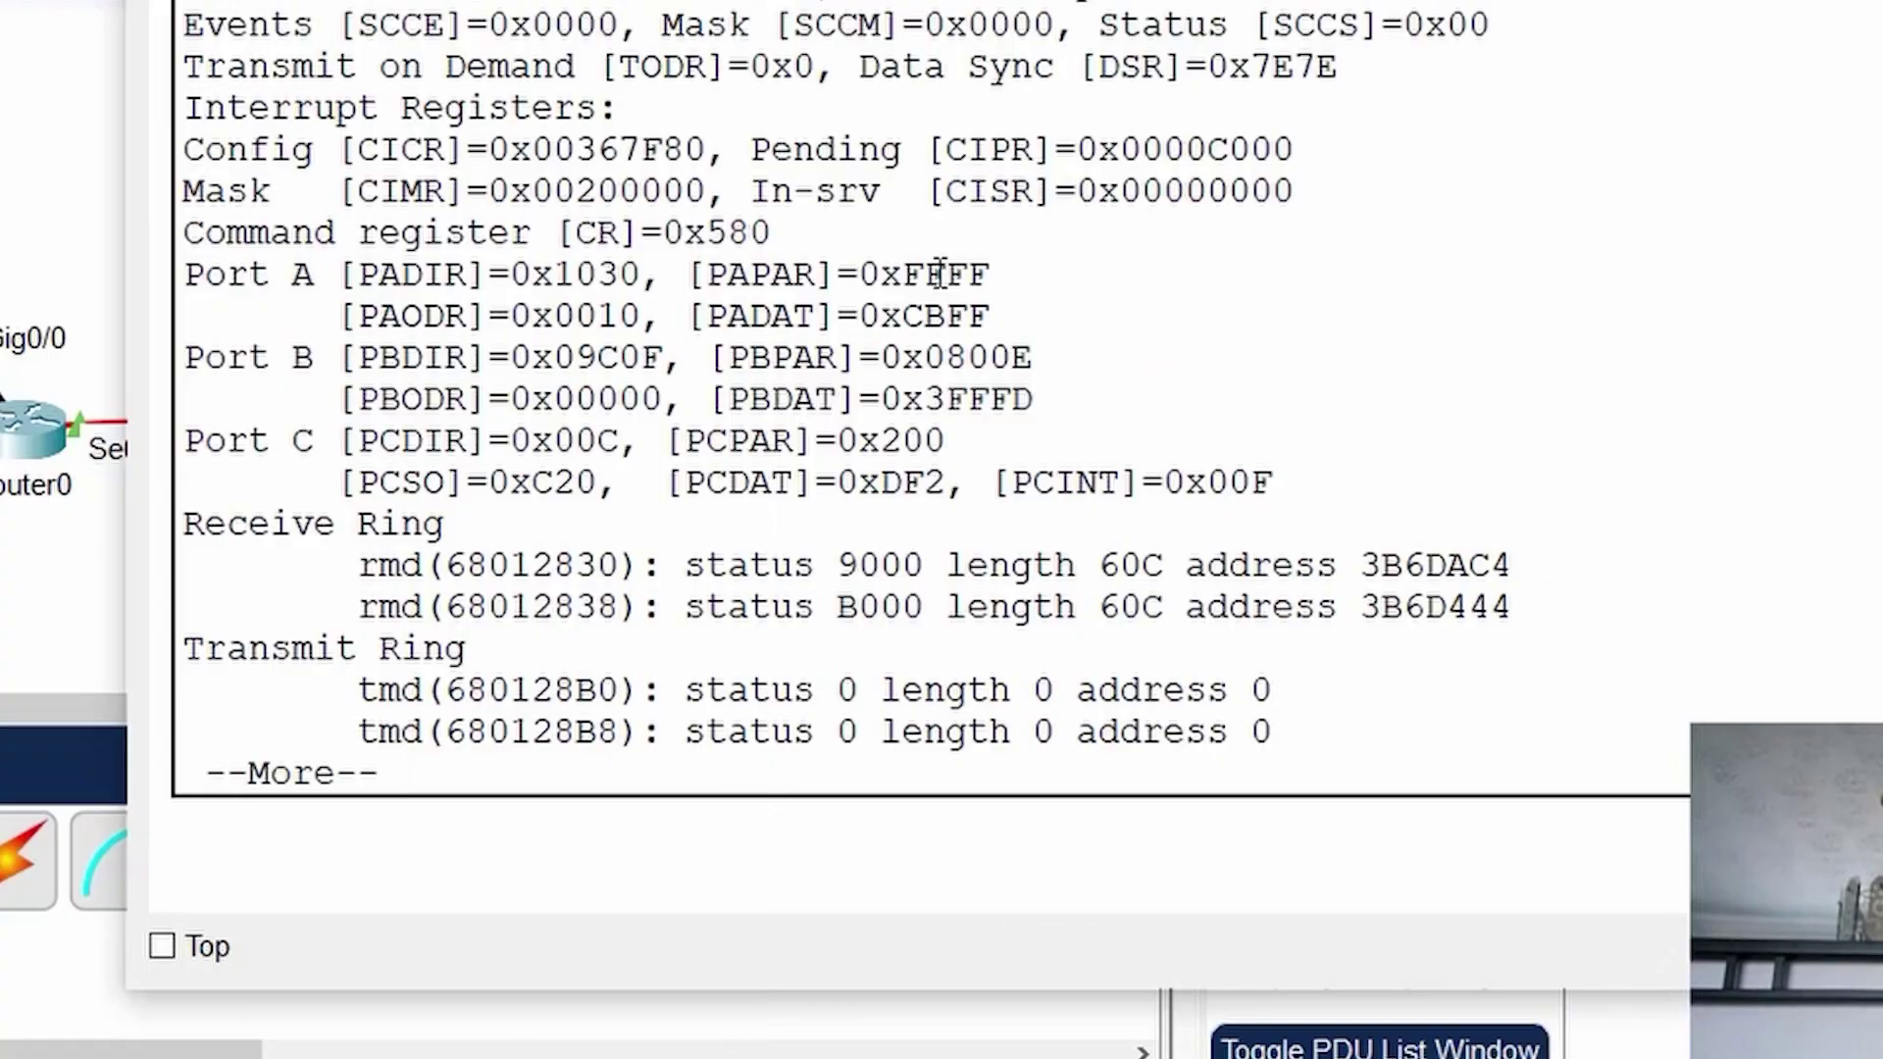
- Run show ip prot on Router2 and check which network OSPF advertises, including its wildcard mask
type("end")
key("Return")
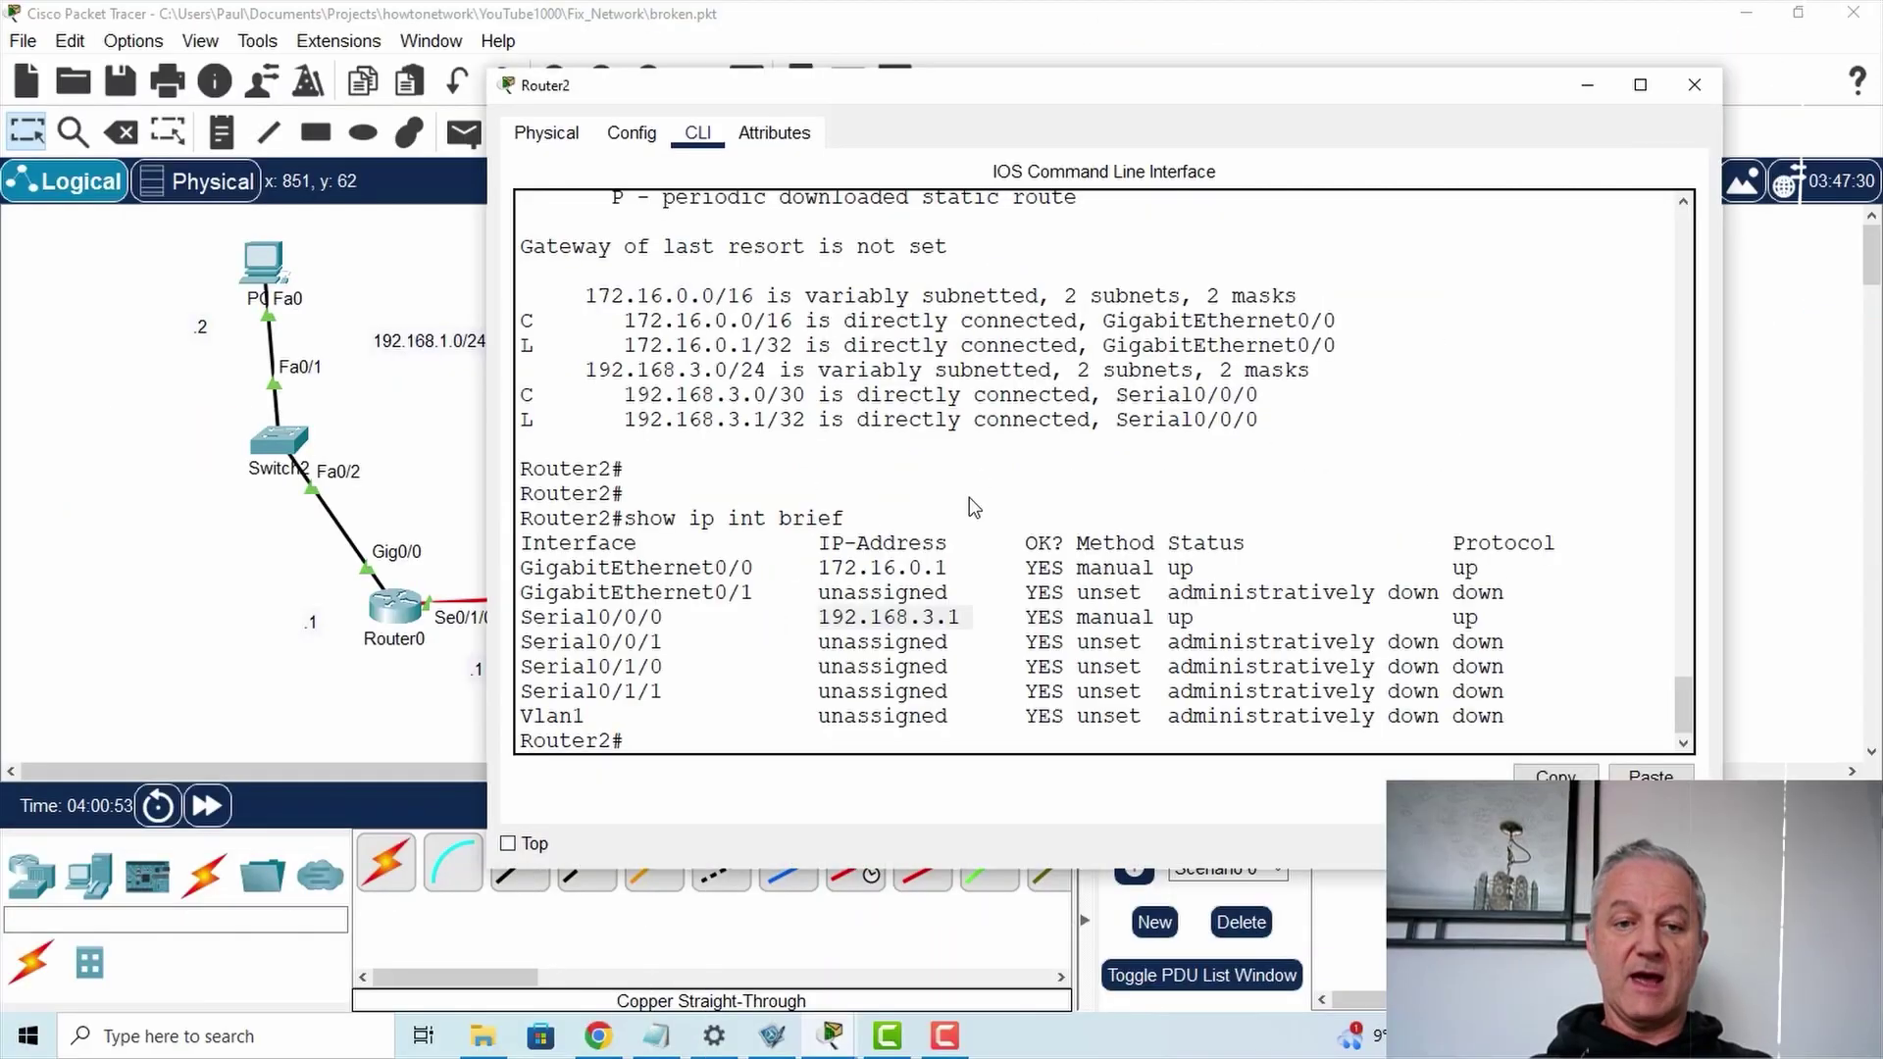
type("sho")
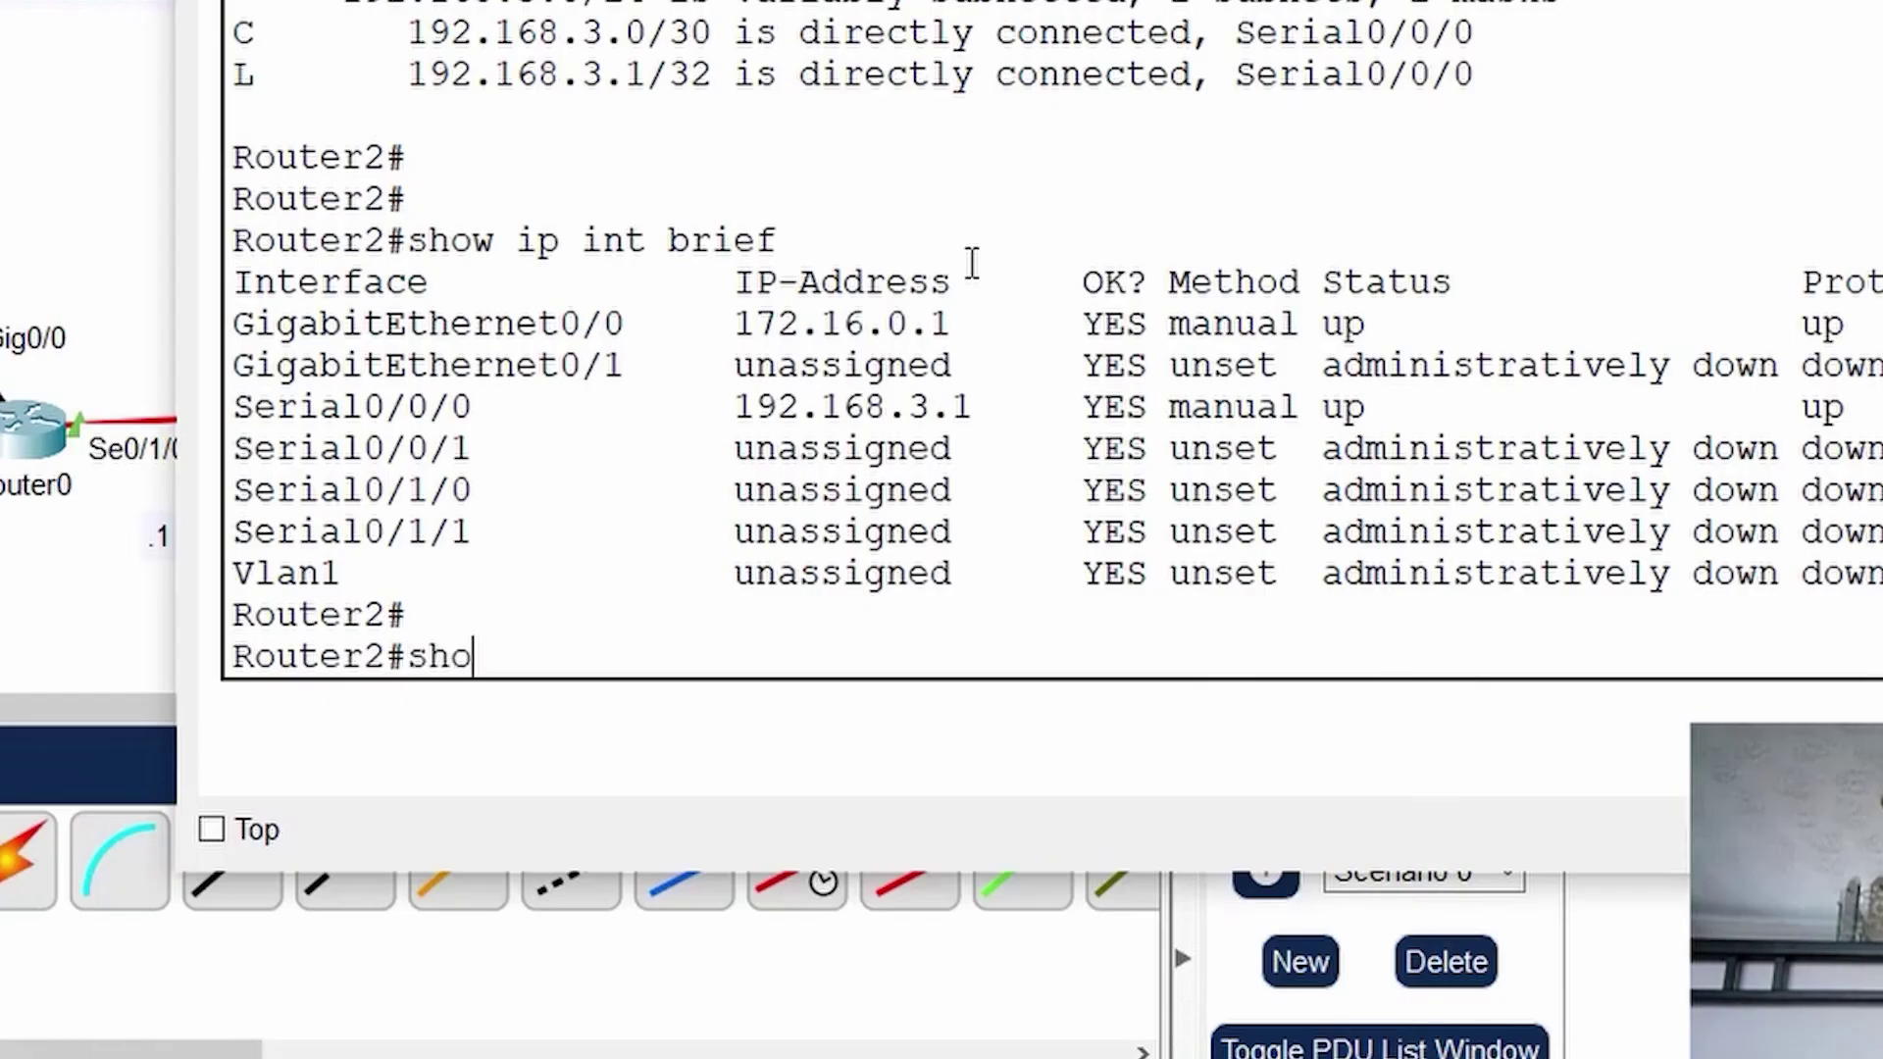
type("w ip prot")
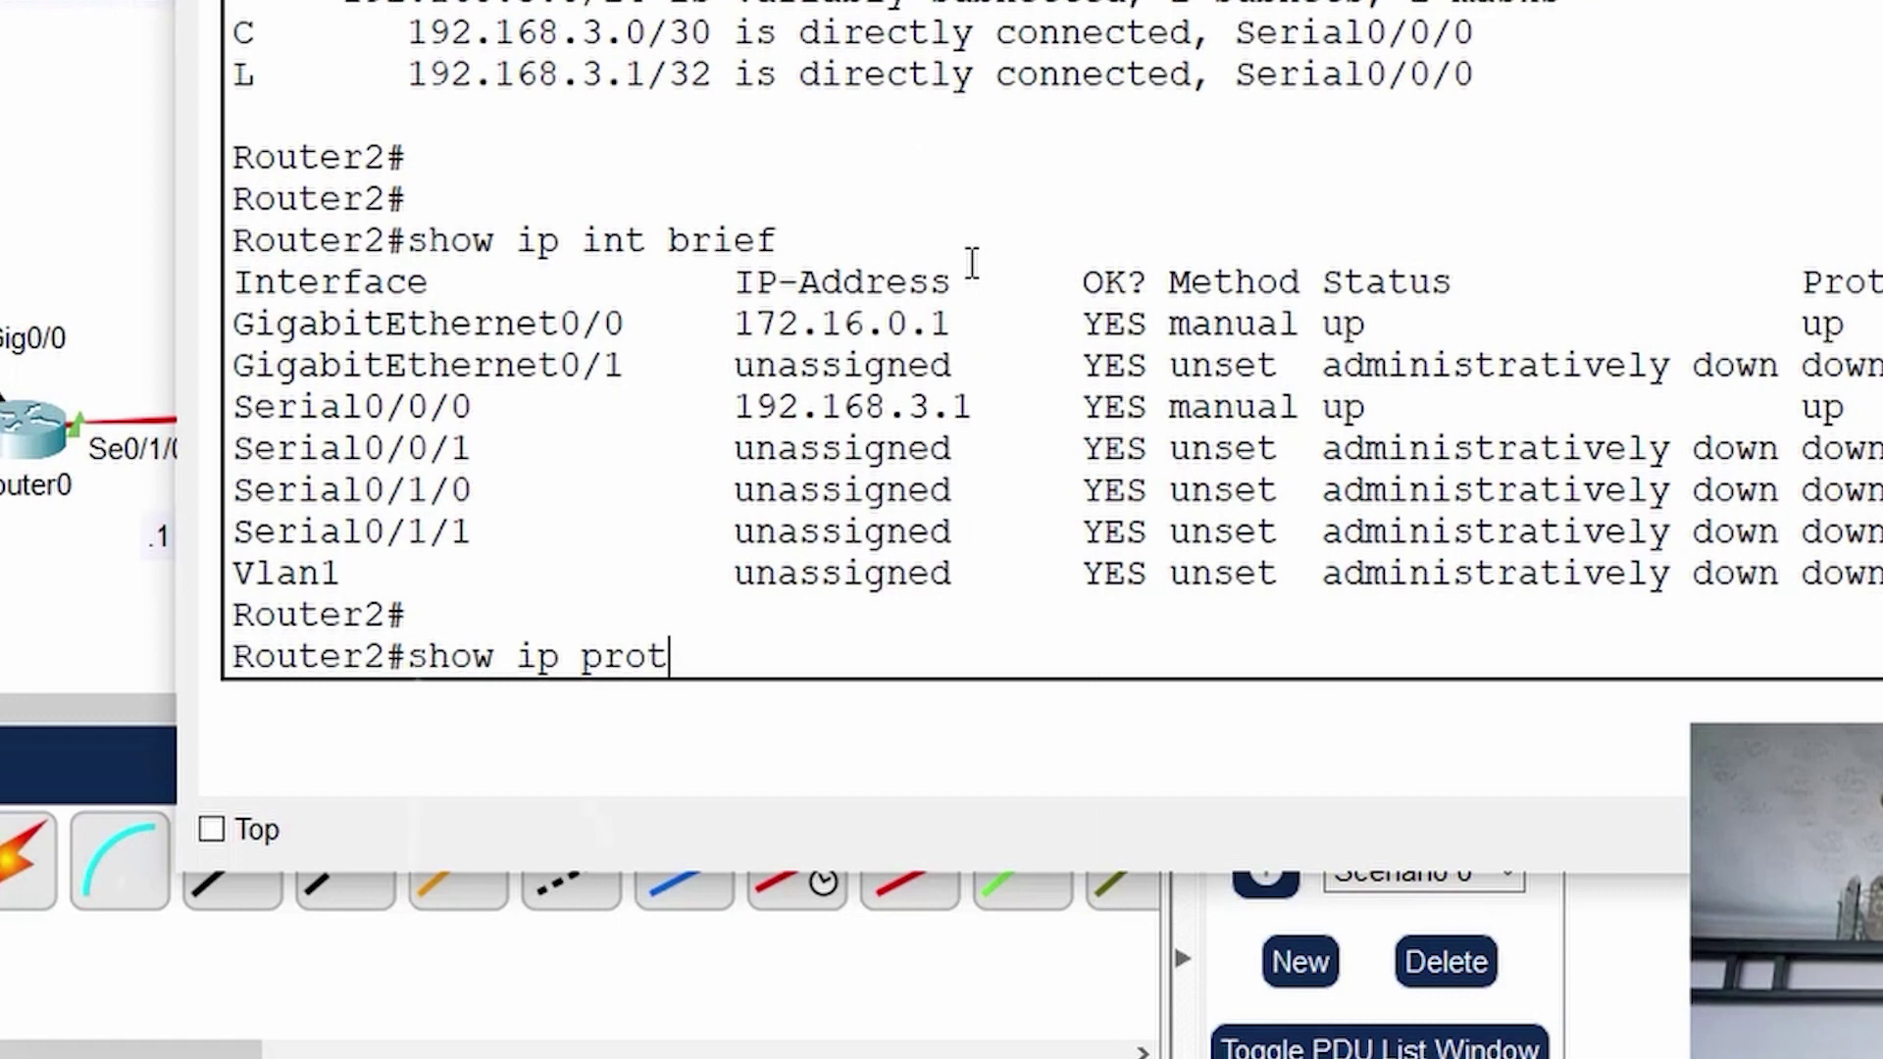
key("Return")
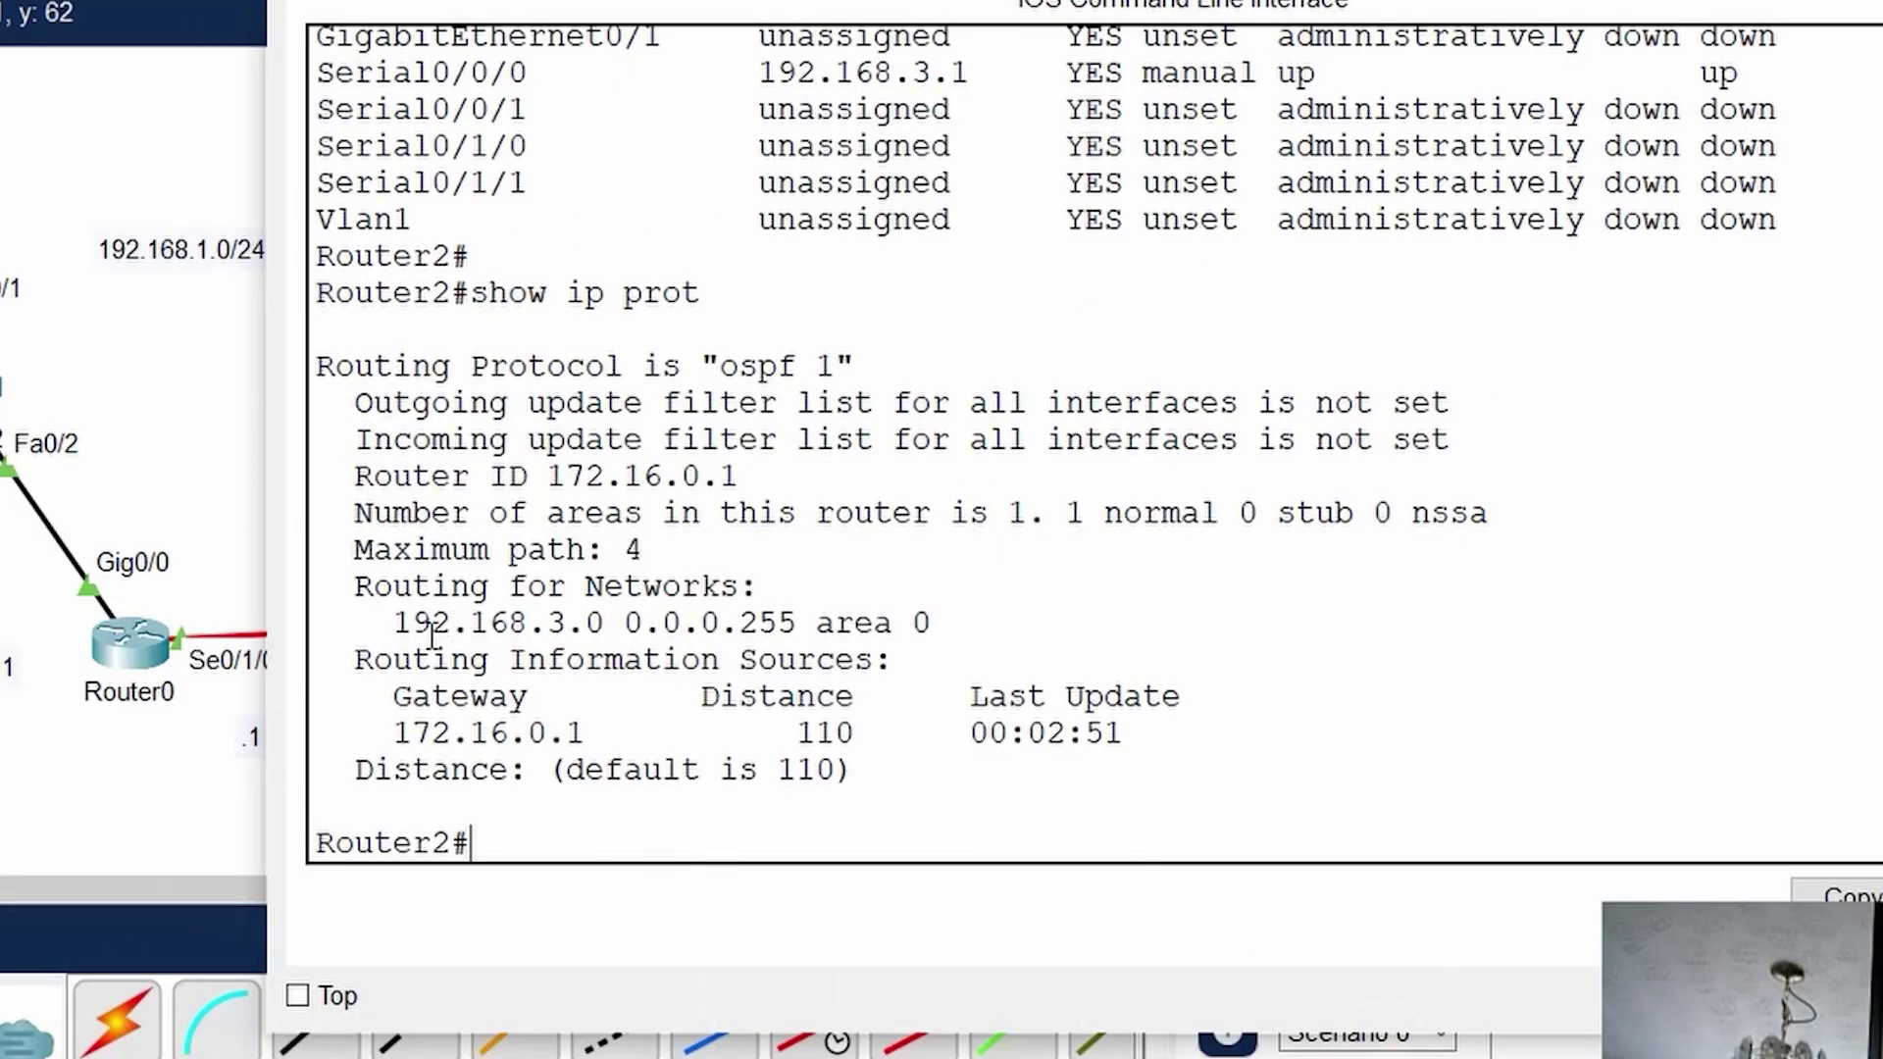
left_click_drag(443, 615, 910, 618)
left_click(673, 623)
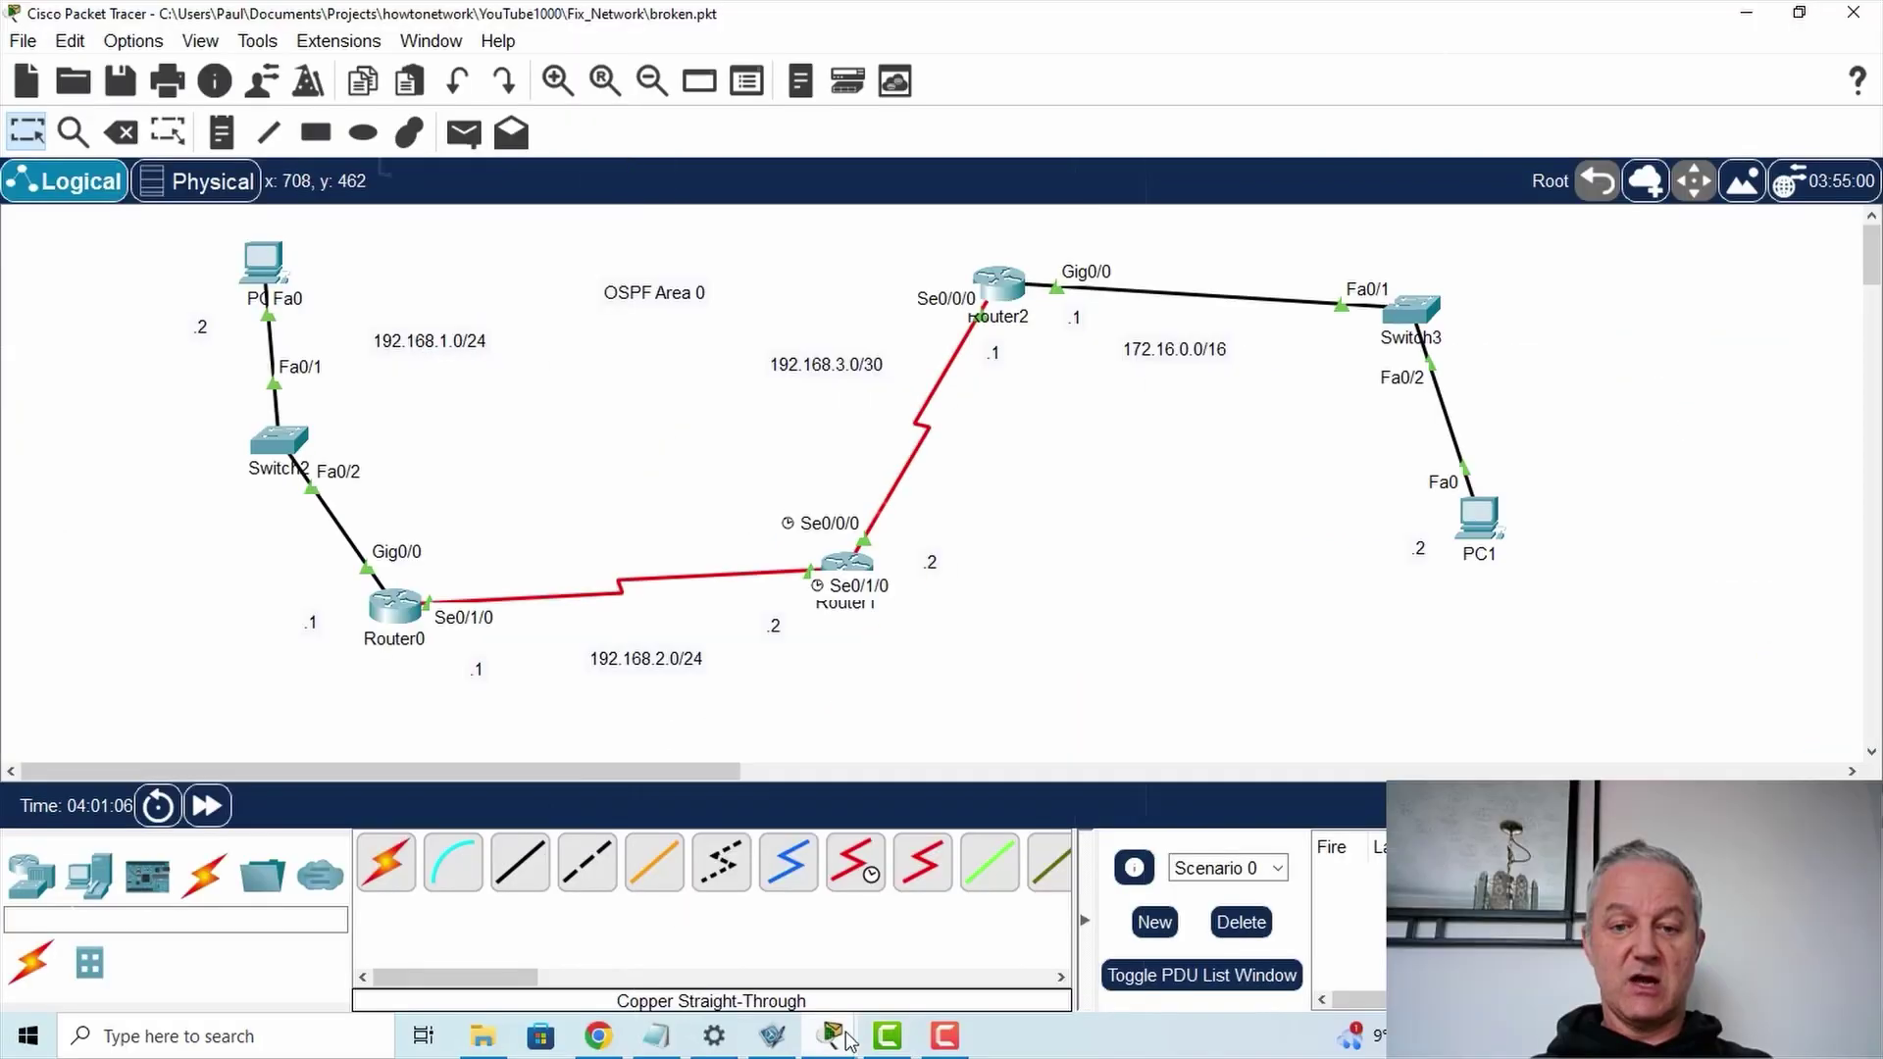
mouse_move(831, 1036)
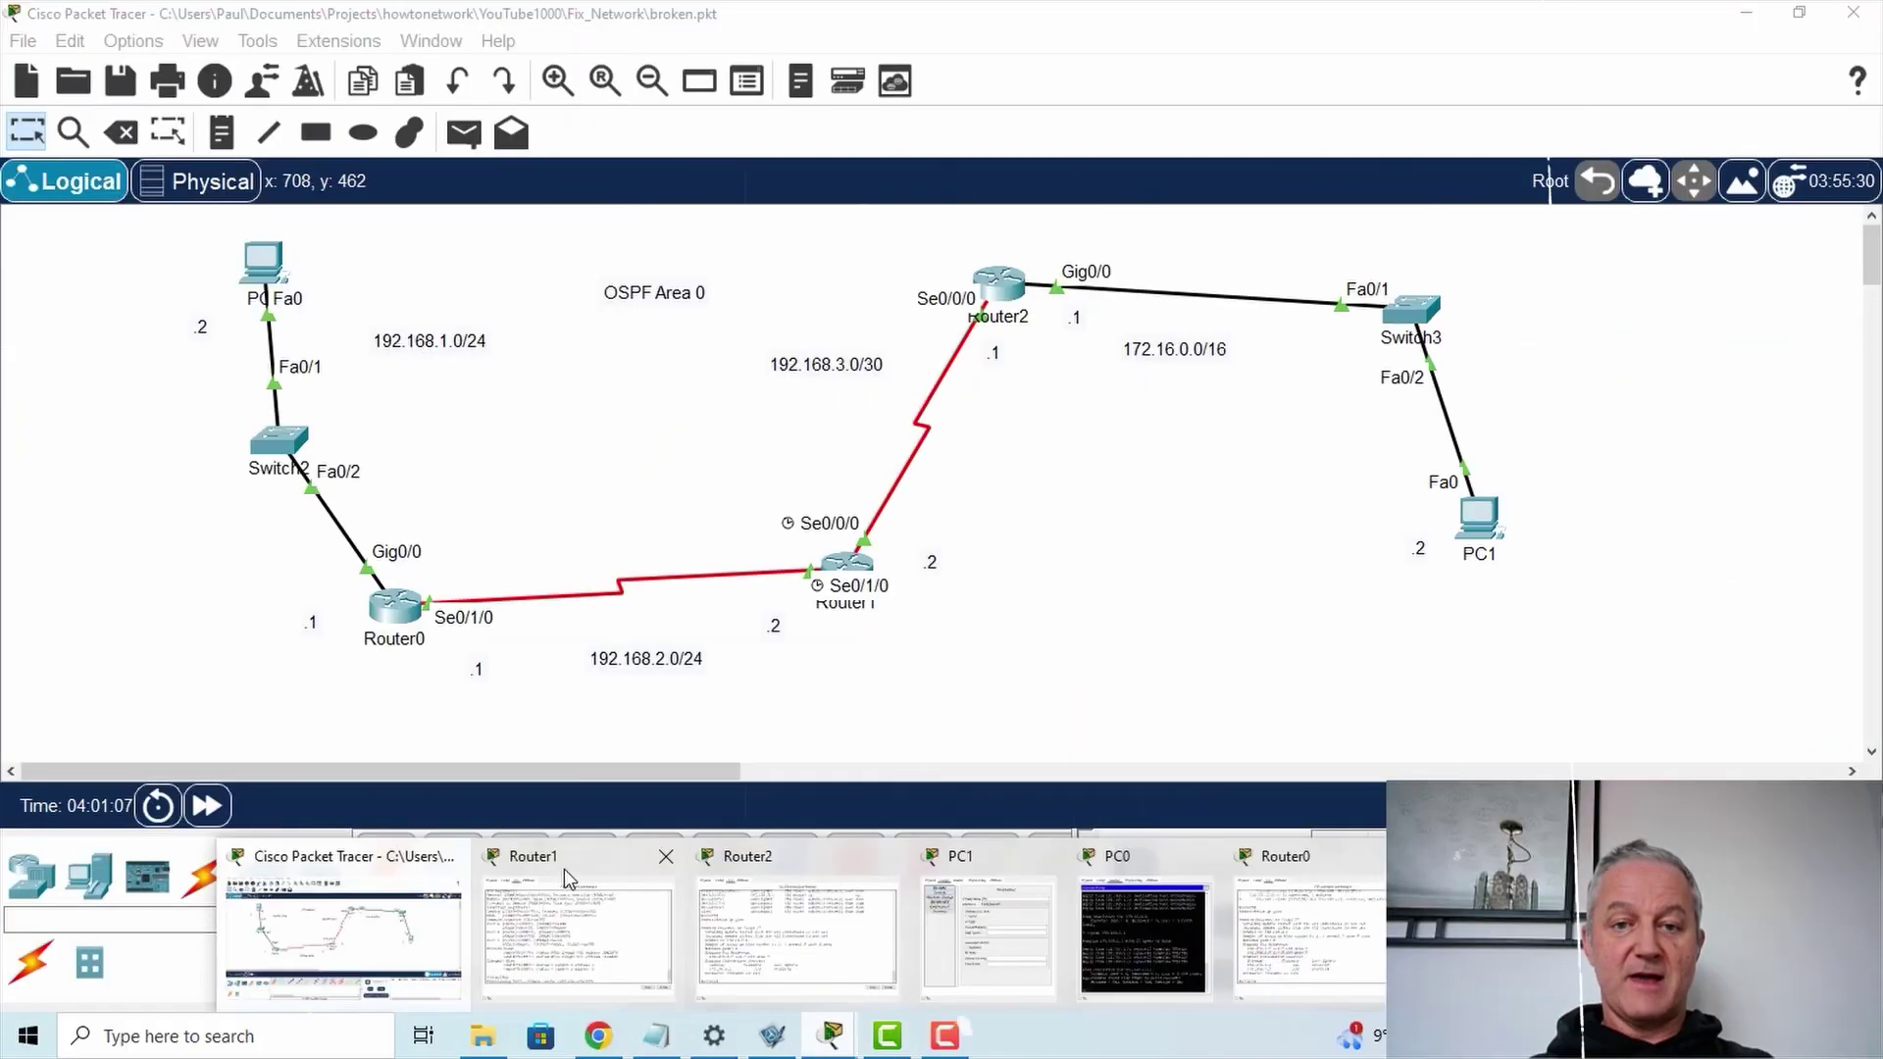
left_click(370, 863)
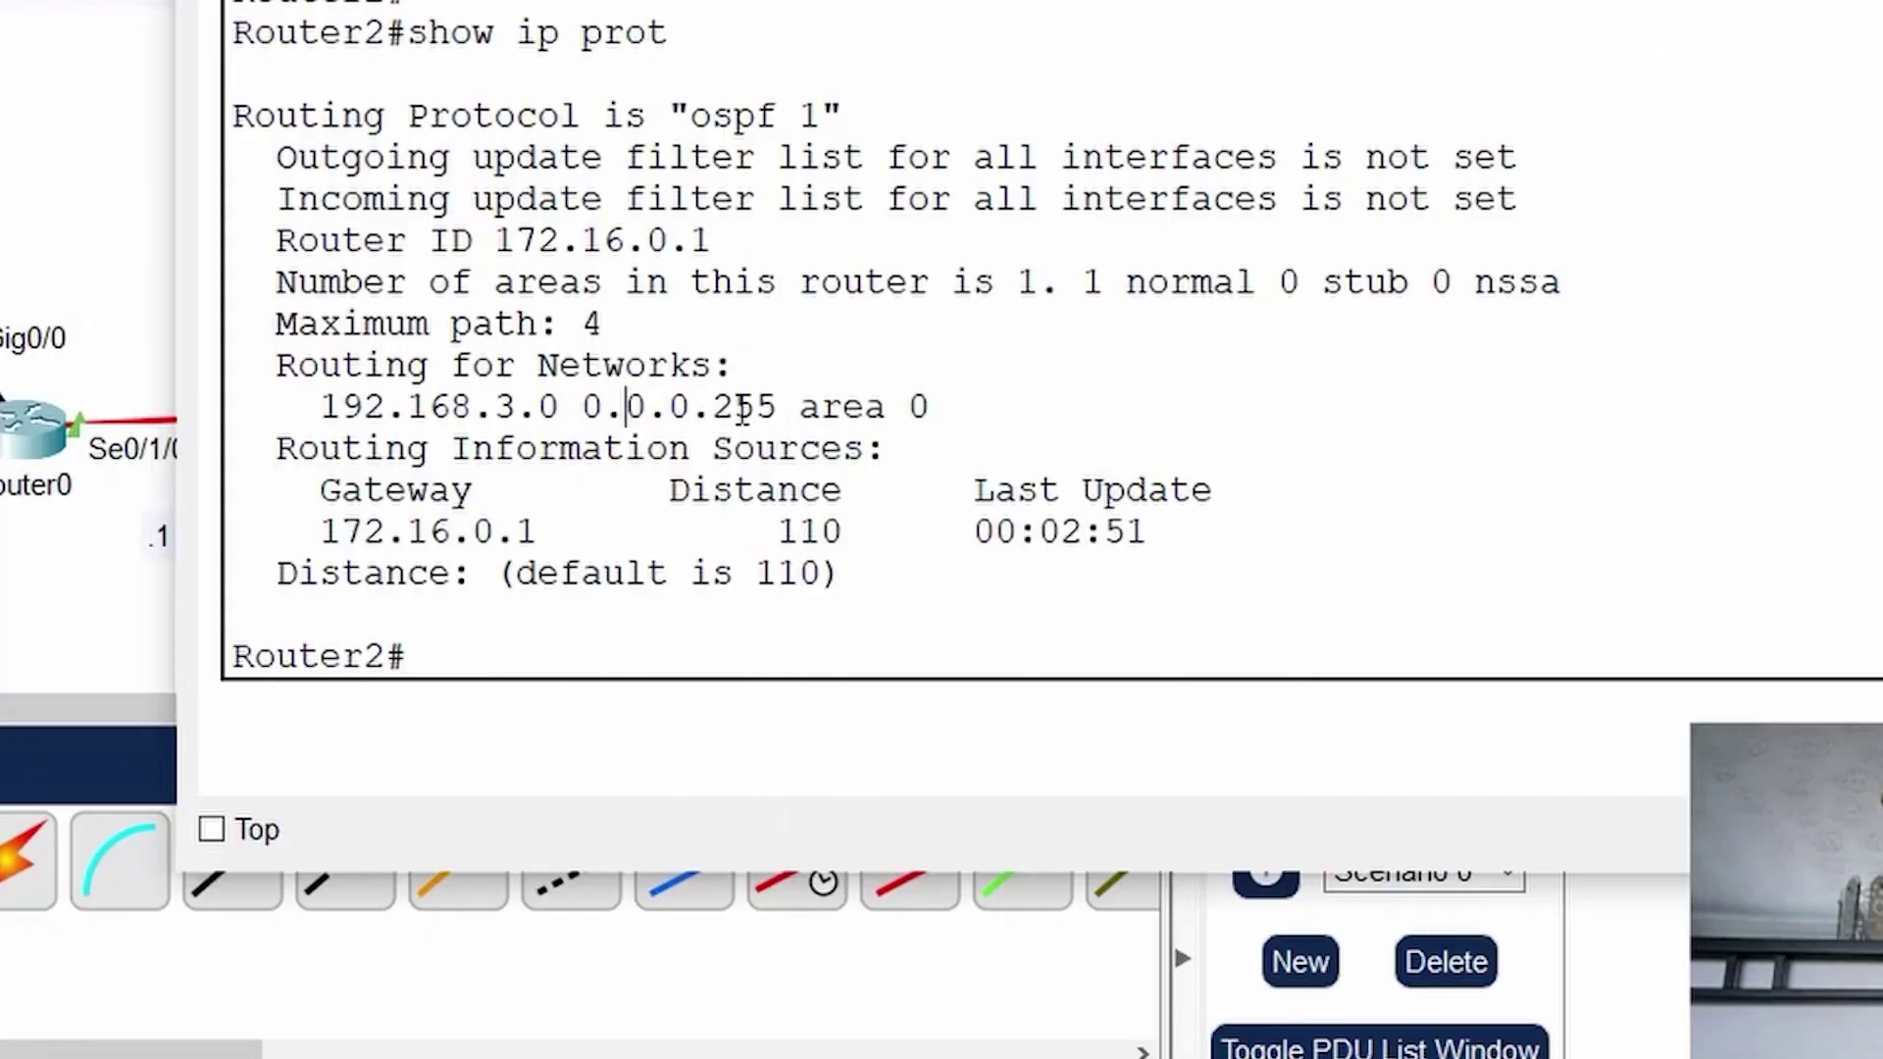
left_click_drag(713, 406, 778, 408)
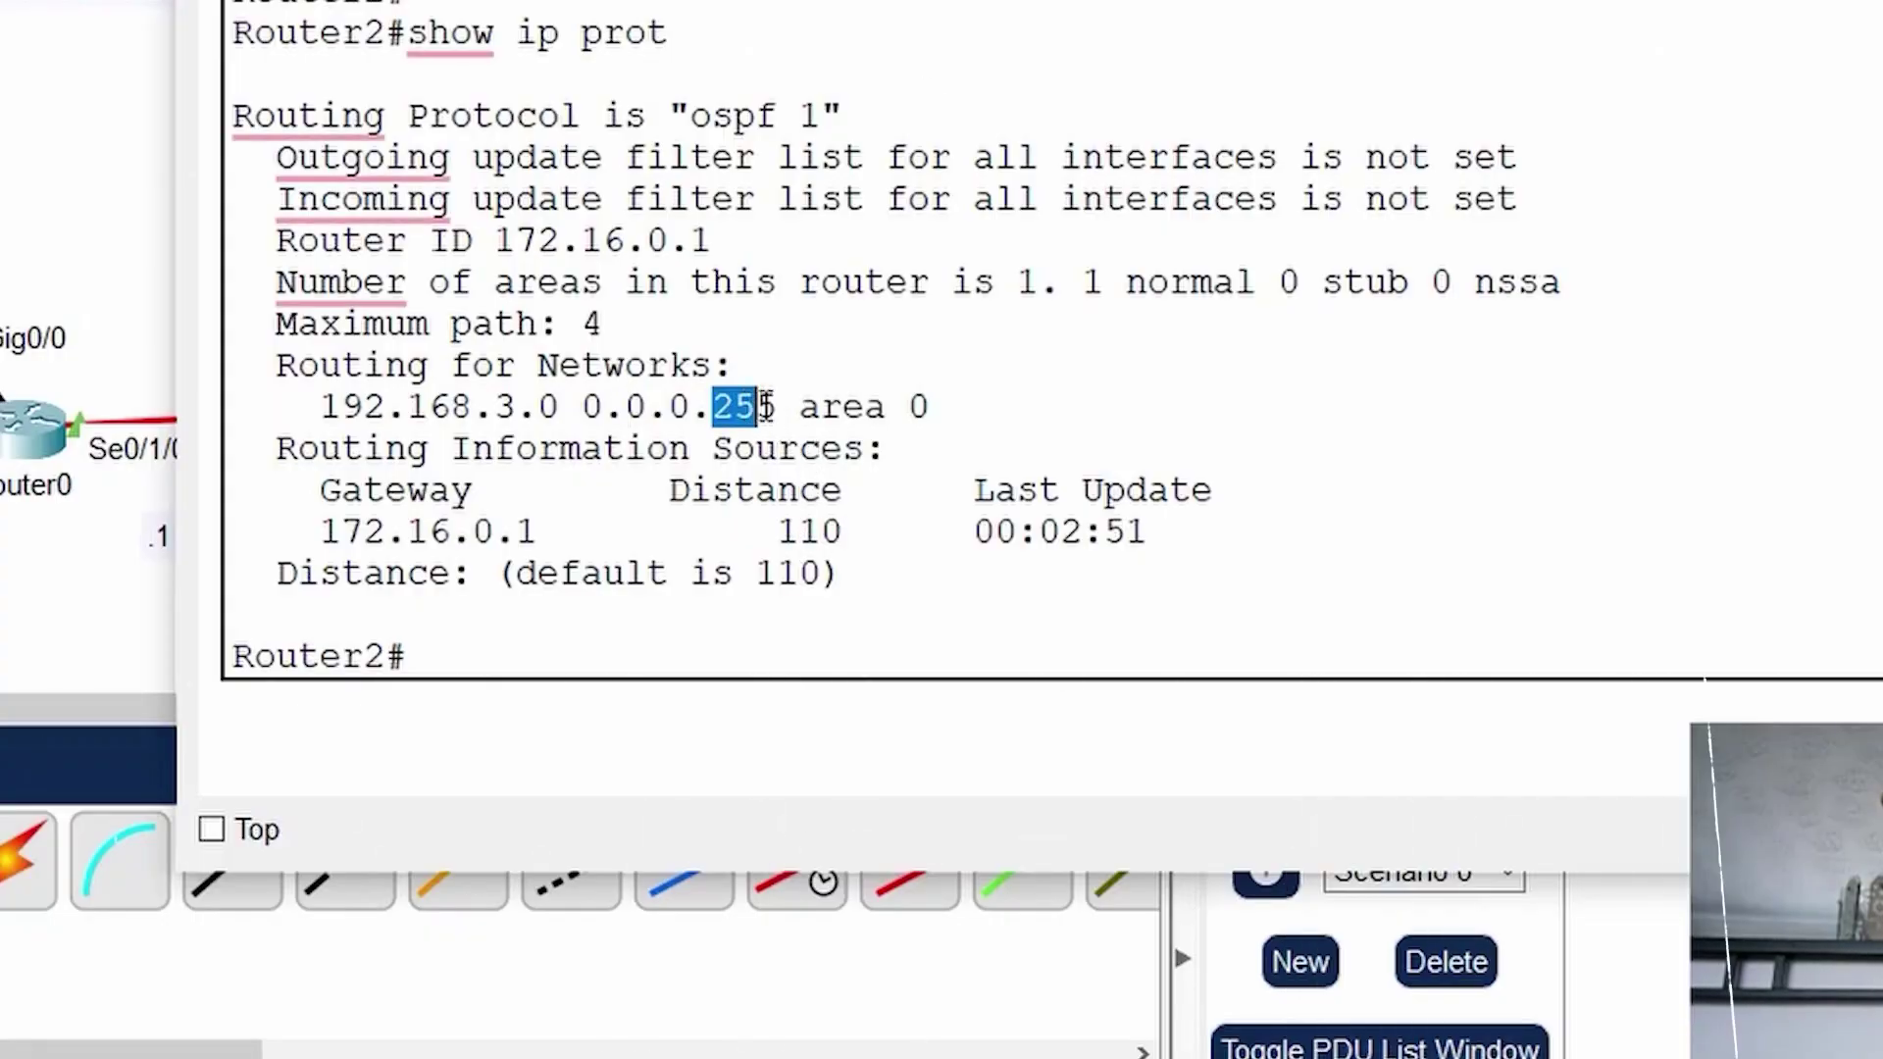
- Compare Router2's advertised OSPF network with the addressing on the topology diagram, and return to Router2's CLI
left_click(879, 410)
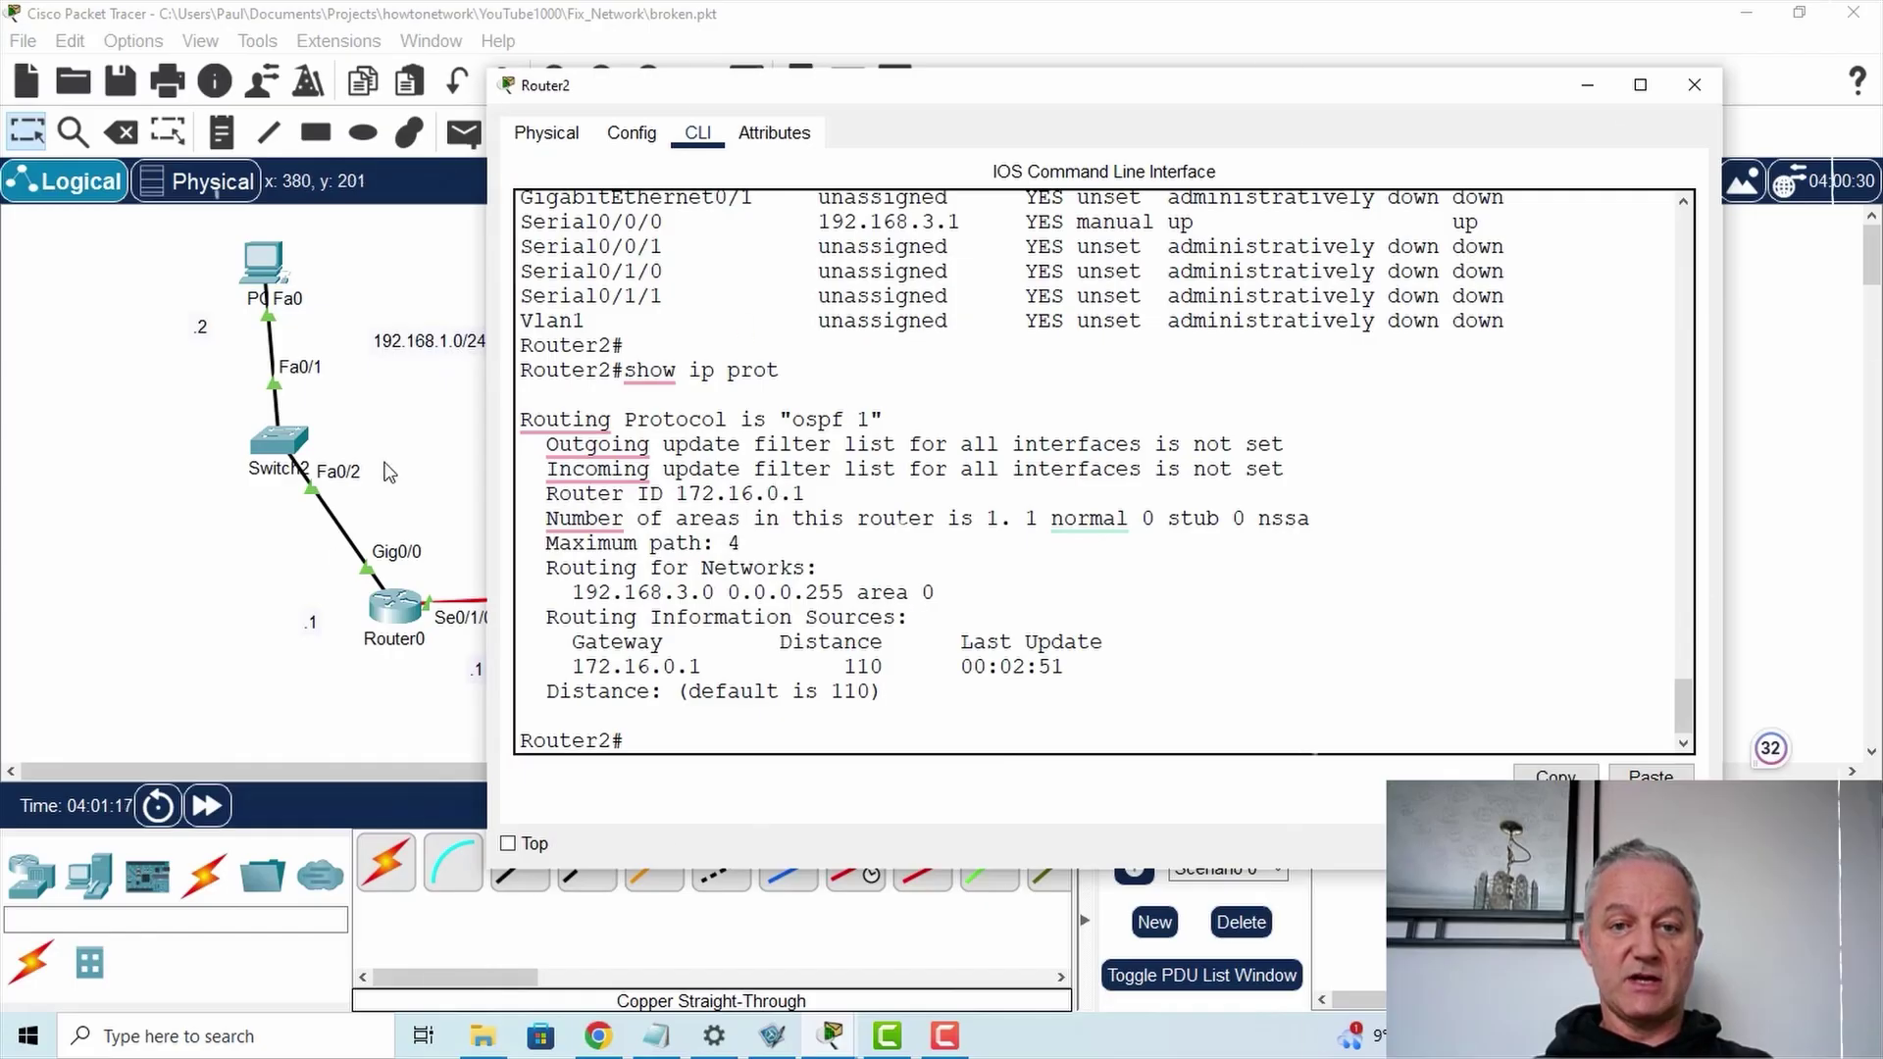
left_click(236, 523)
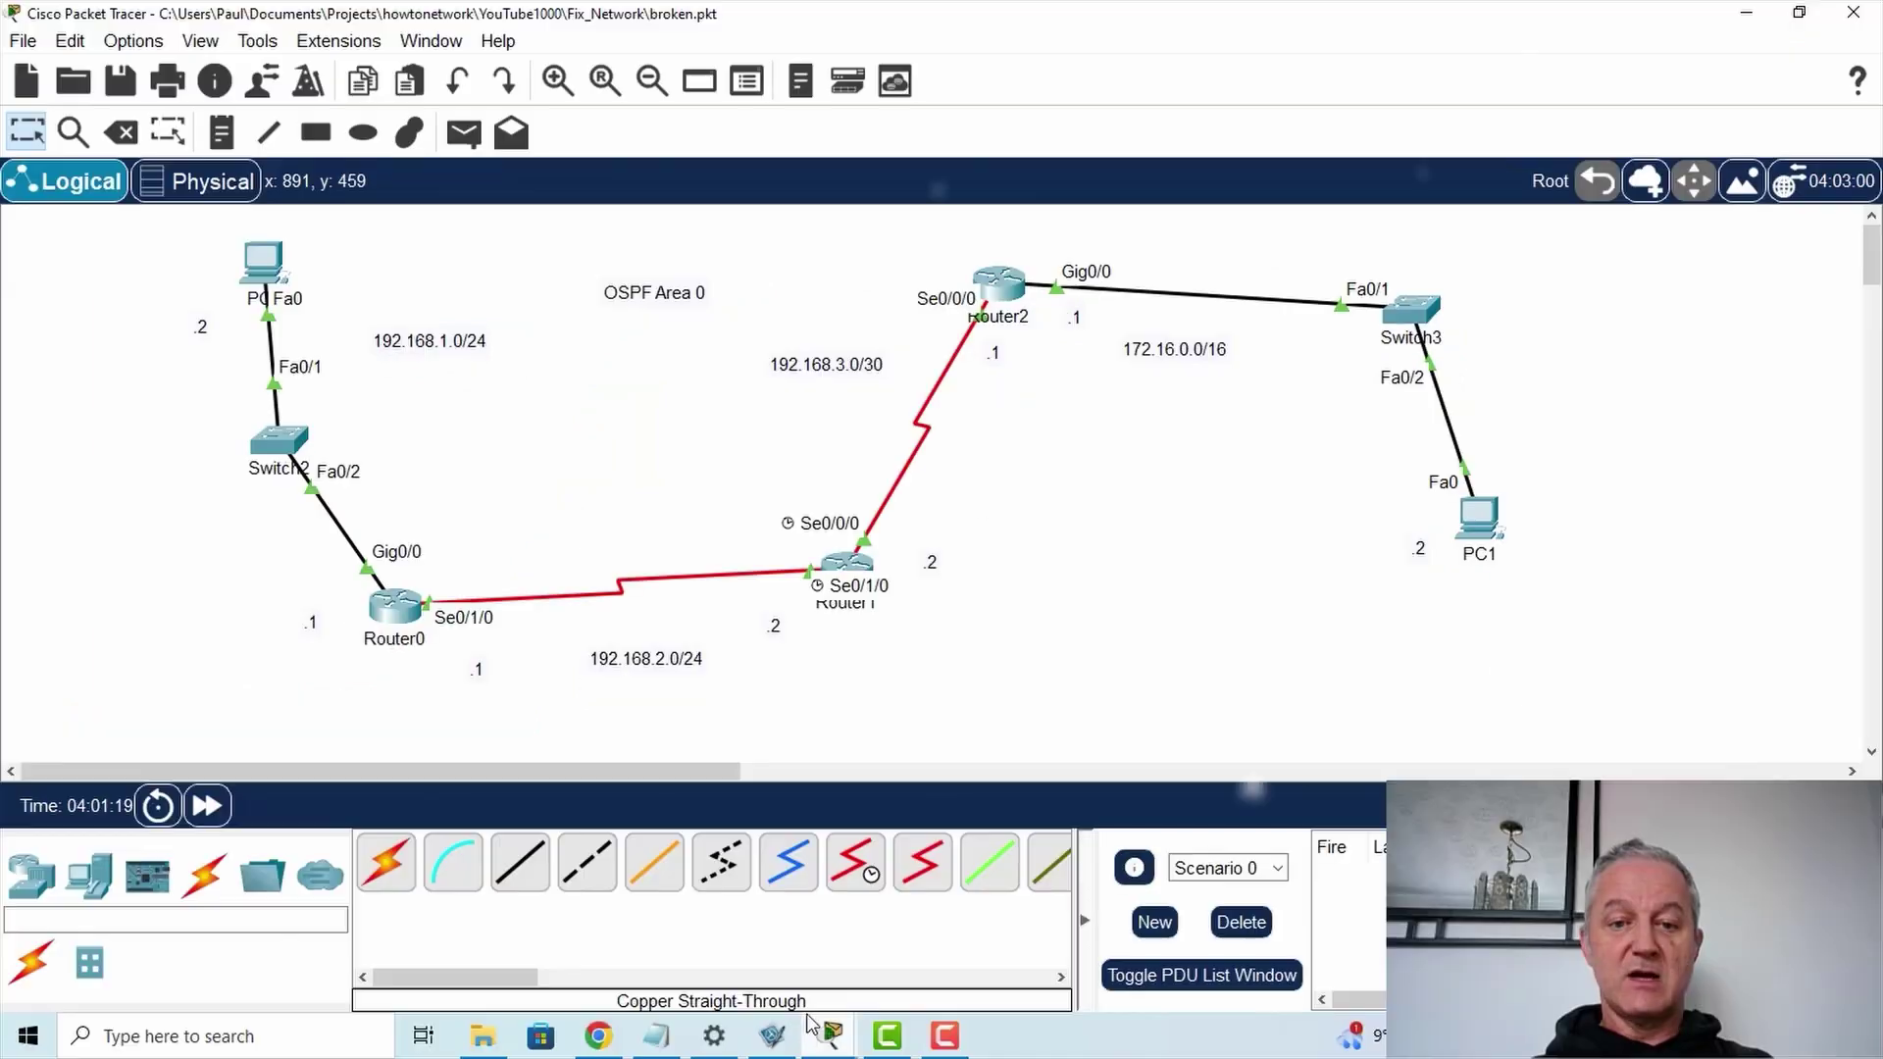
left_click(826, 1033)
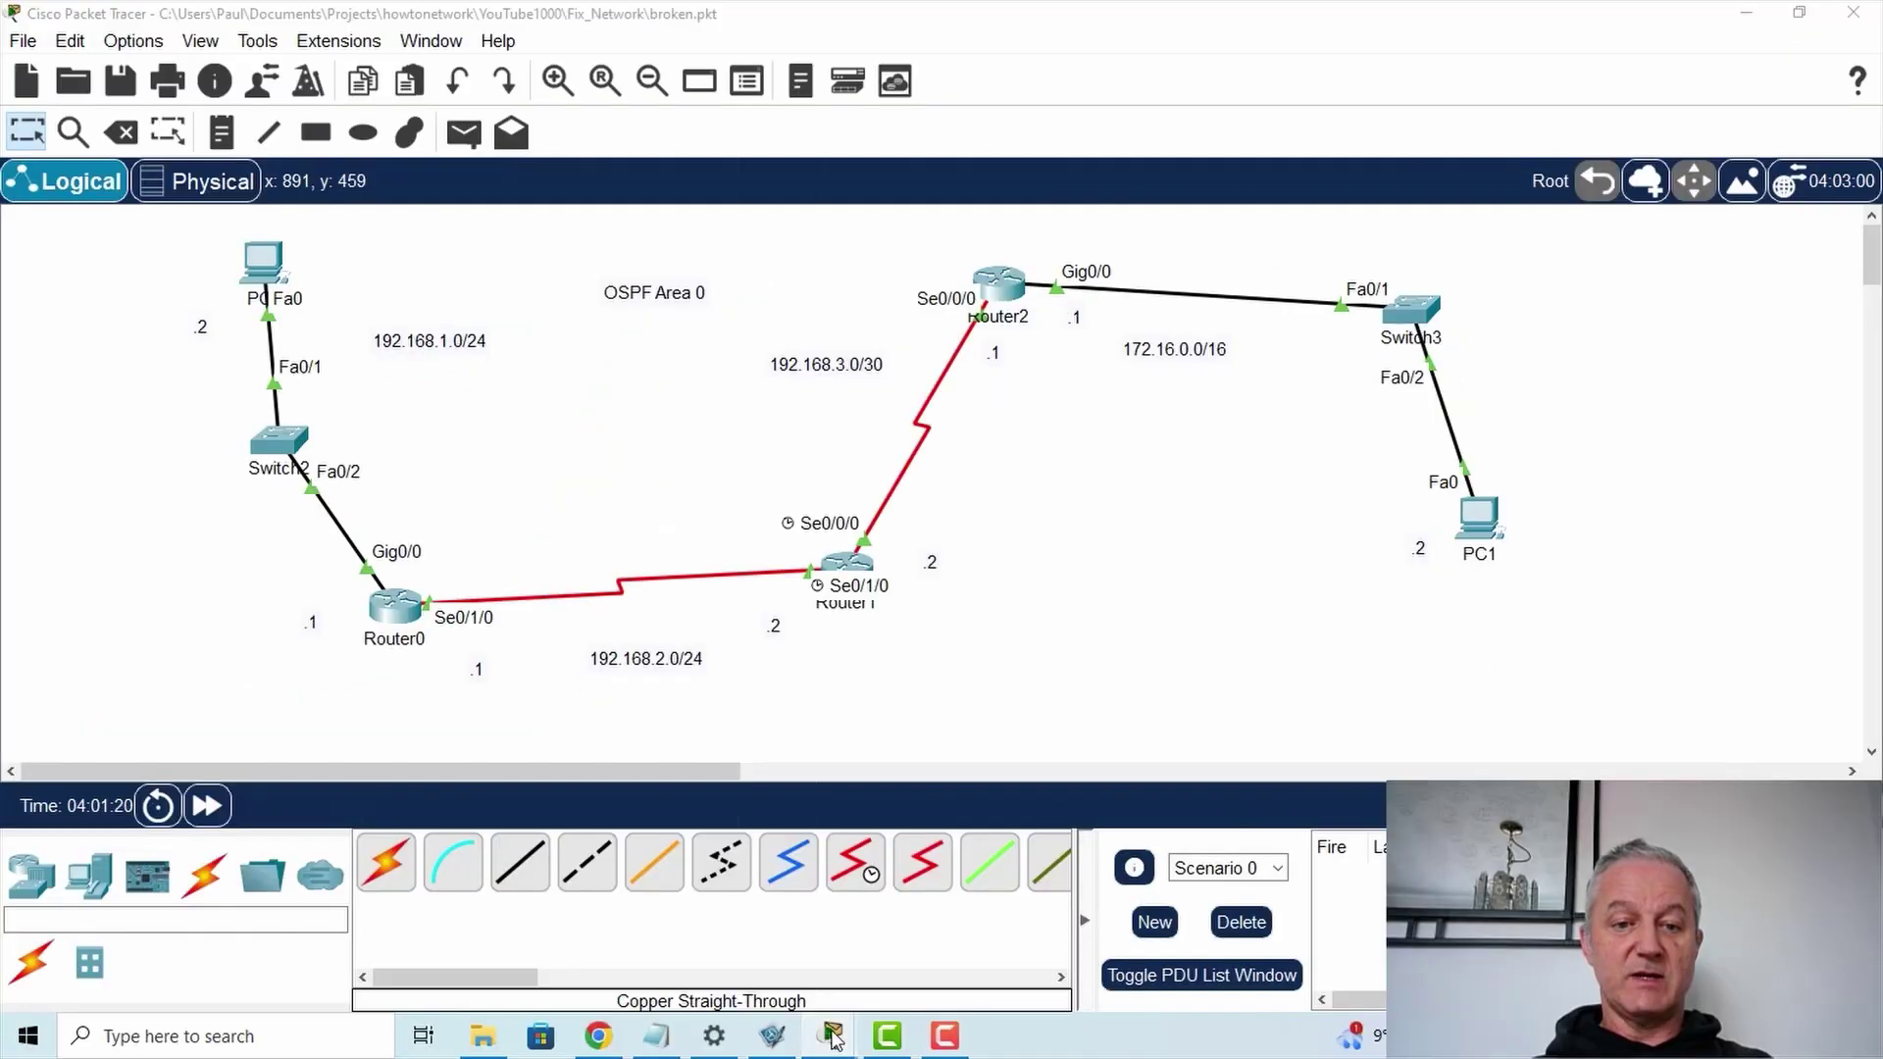
left_click(795, 932)
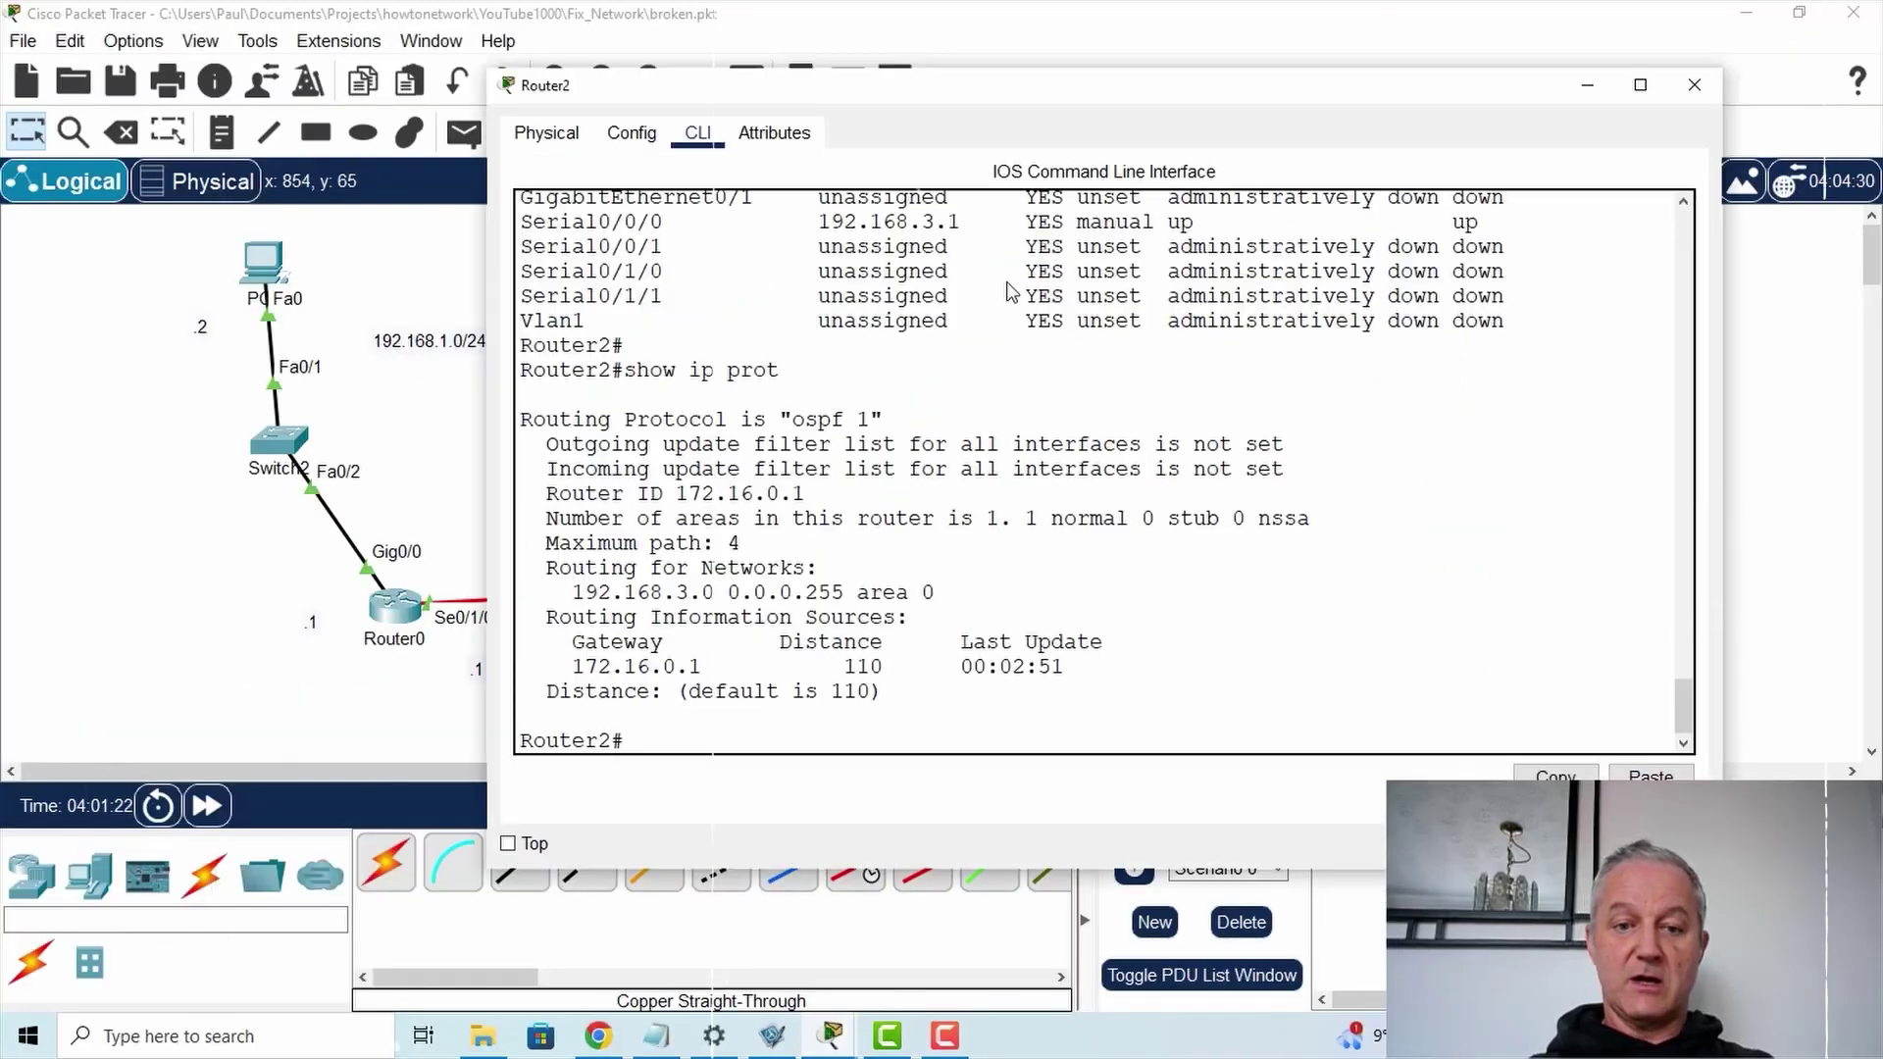
- In Router2's OSPF process 1, remove the network statement 192.168.3.0 0.0.0.255 area 0
key("Return")
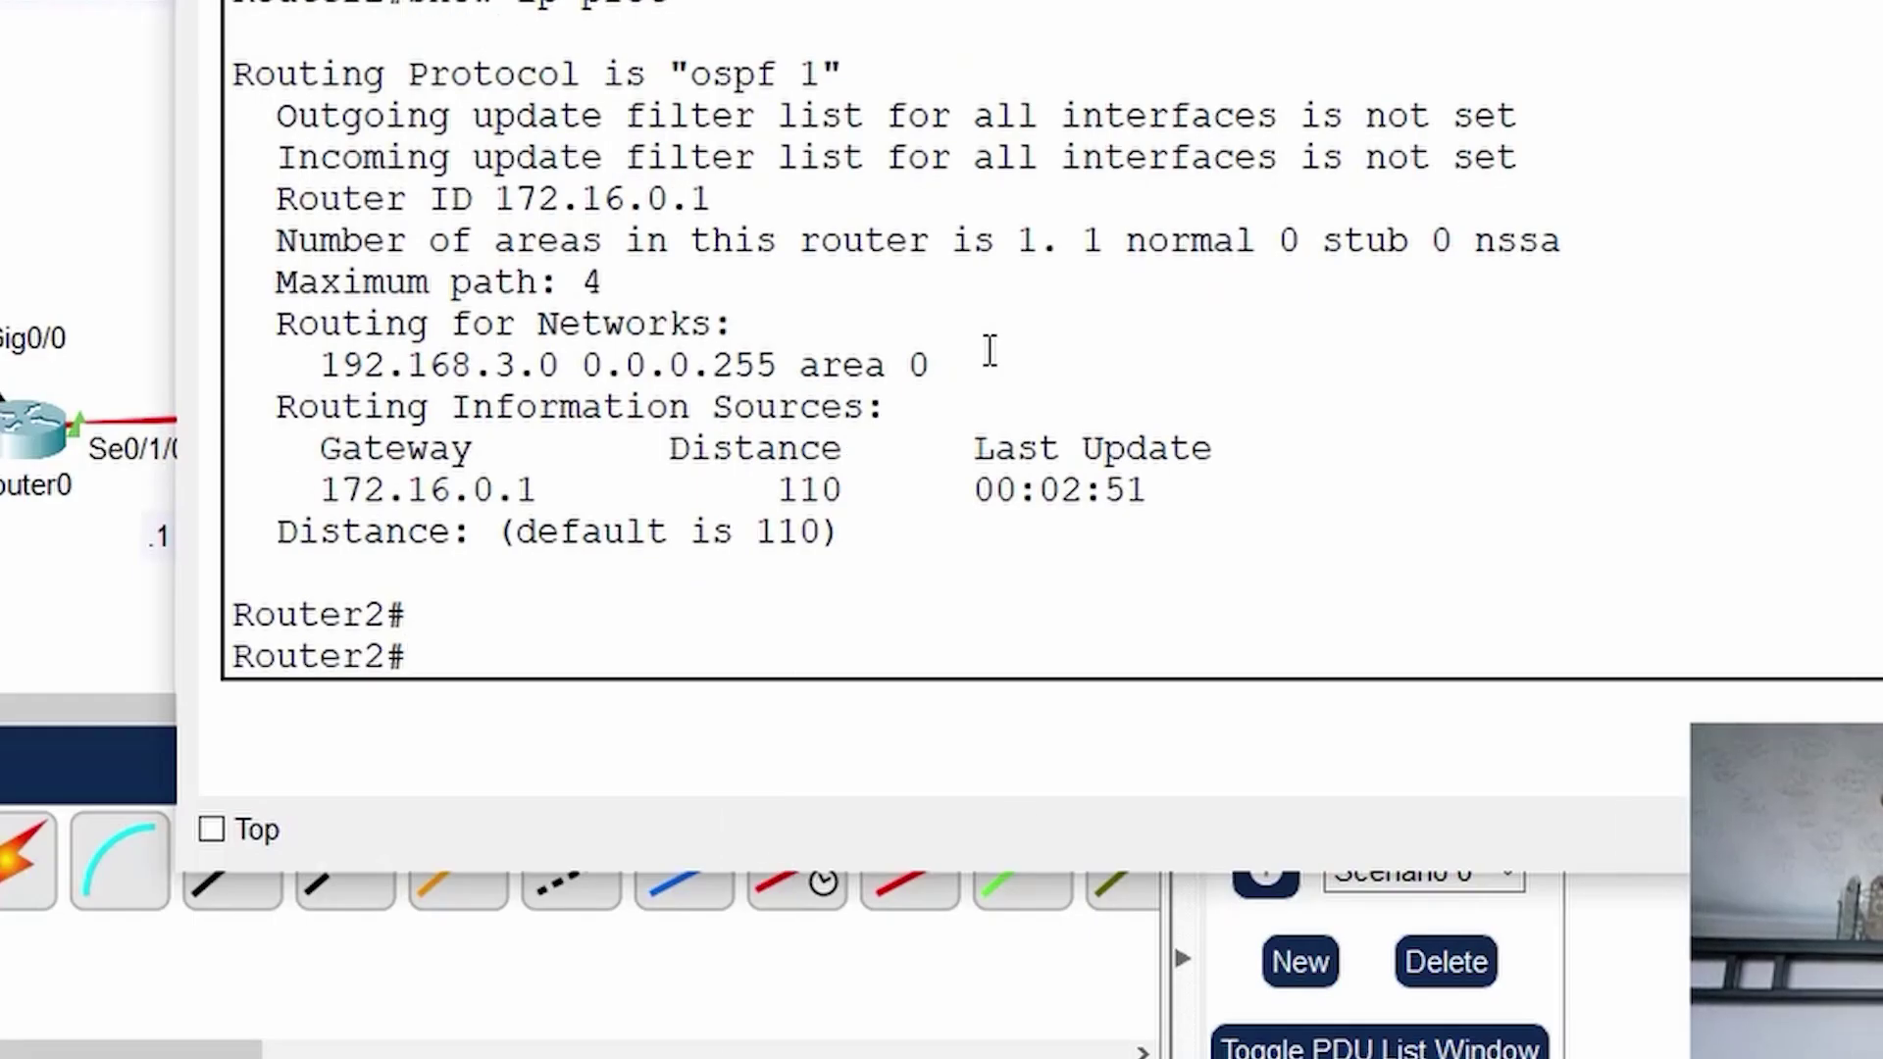
type("conf t")
key("Return")
type("router")
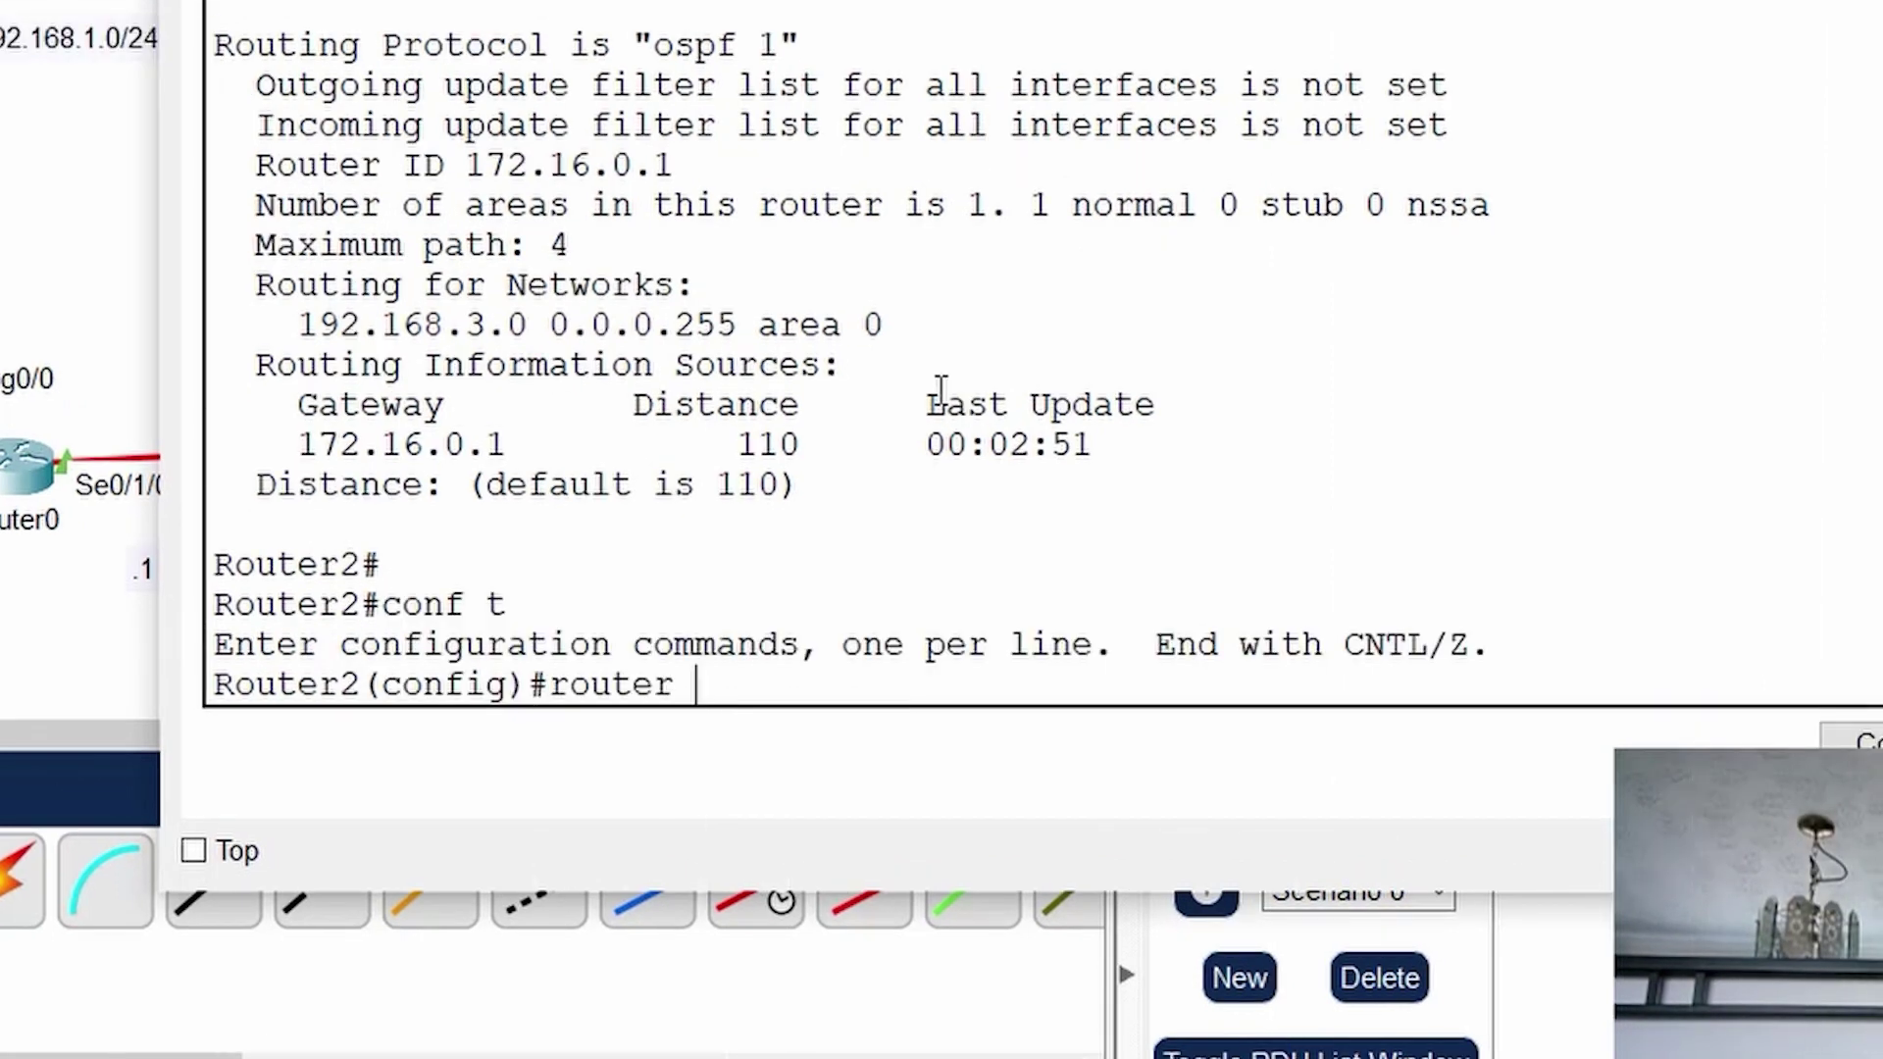
type(" ospf 1")
key("Return")
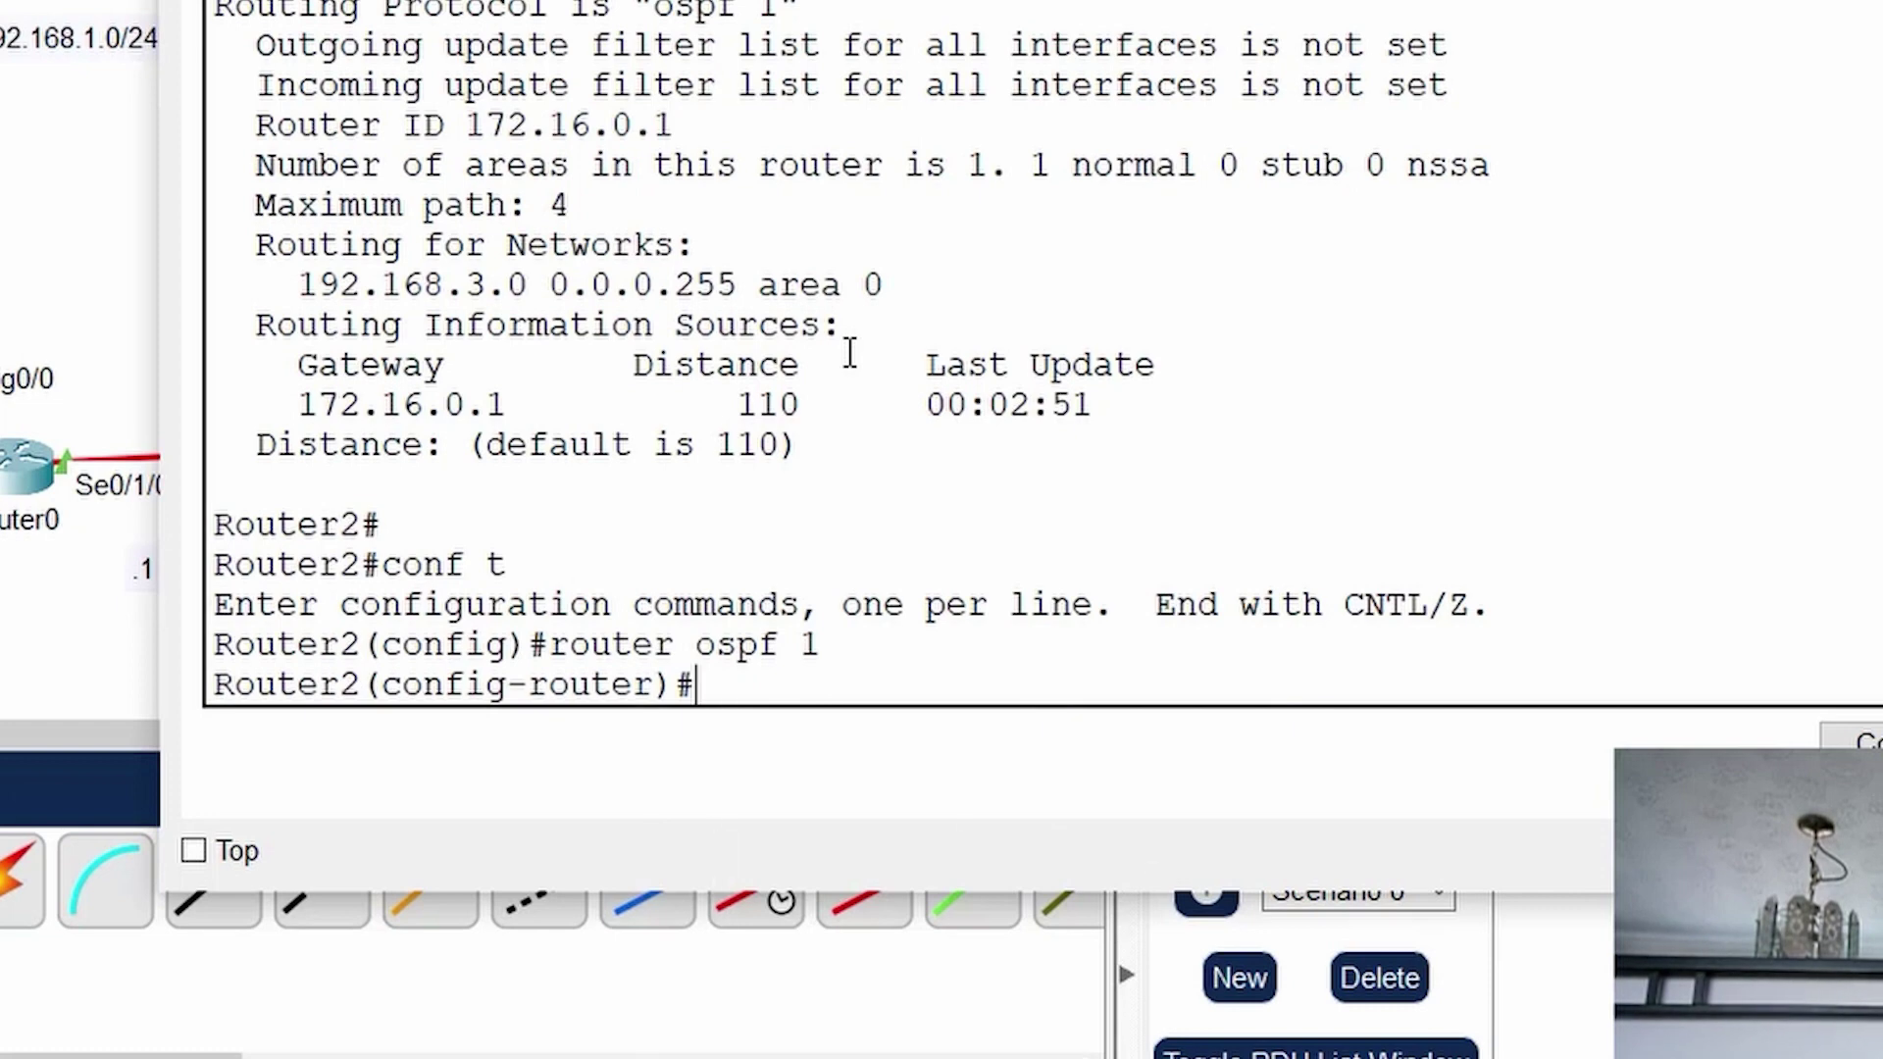
type("no network 192.168.3.0 0.0.0.255")
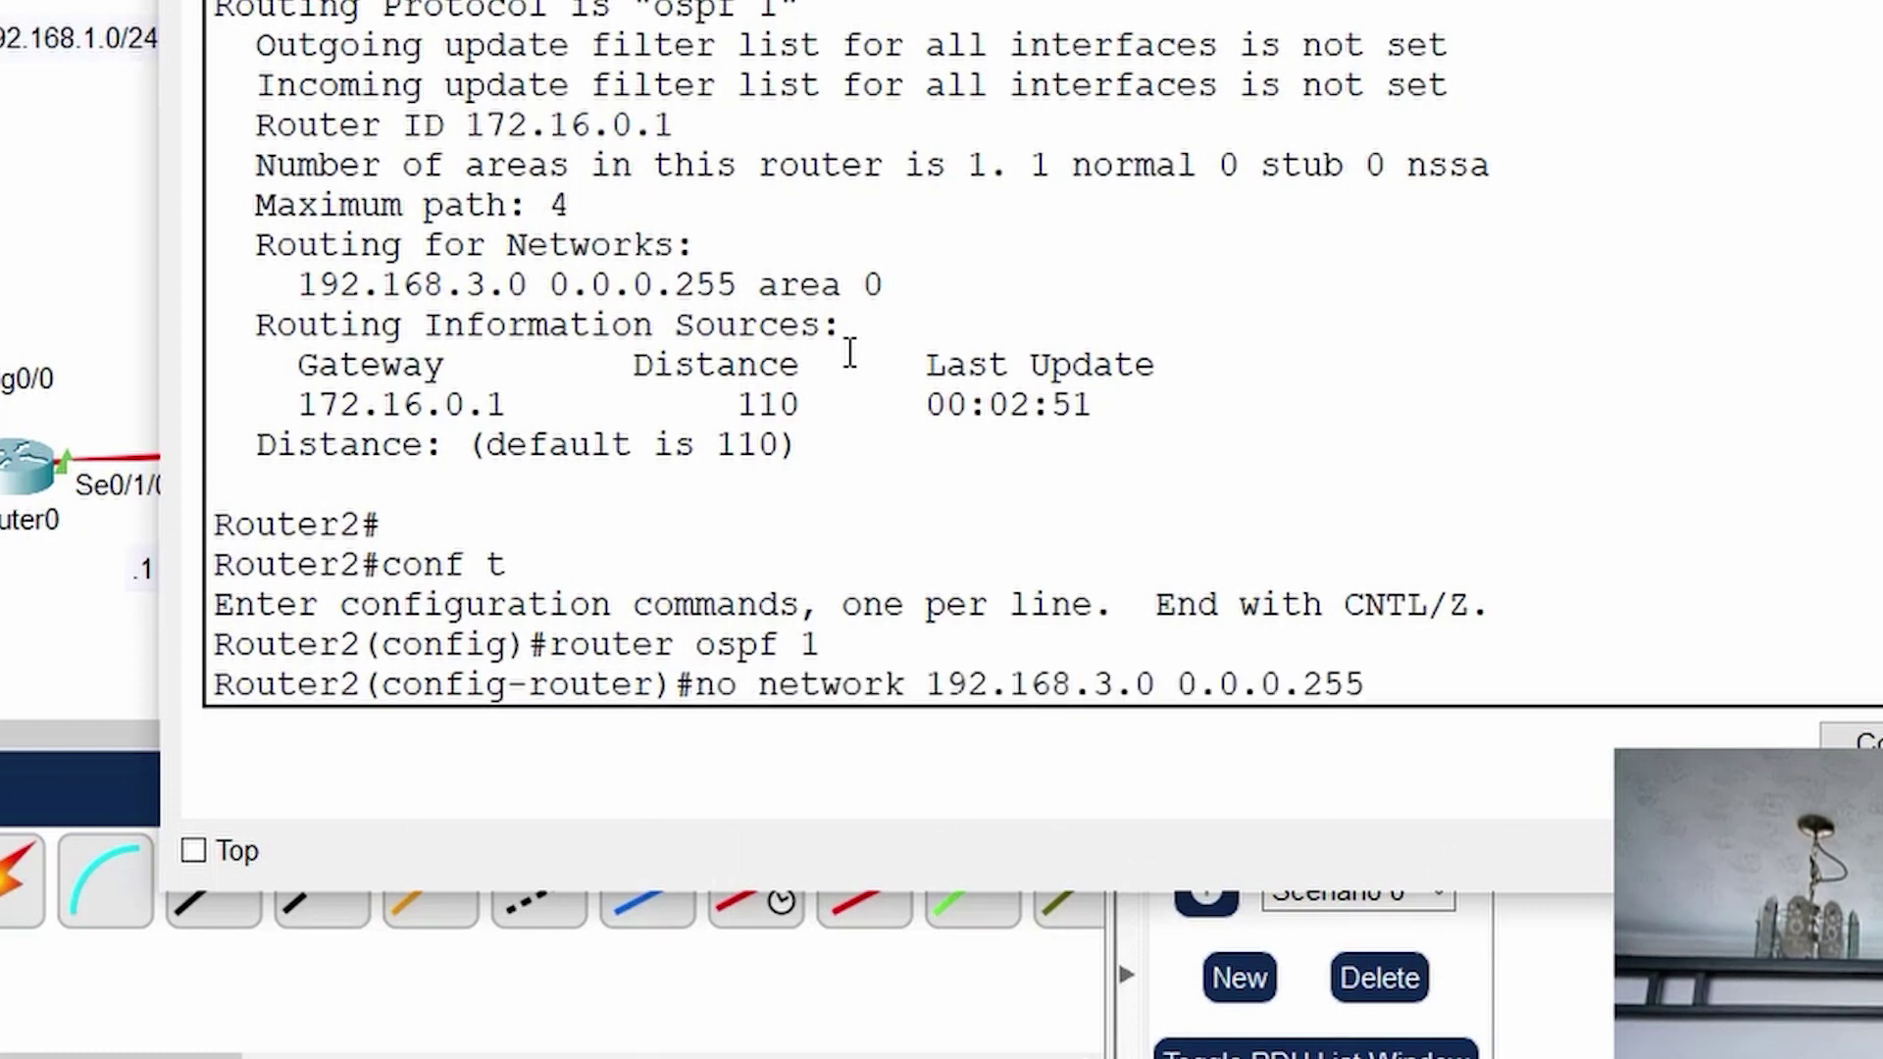
type(" area 0")
key("Return")
key("Return")
key("Return")
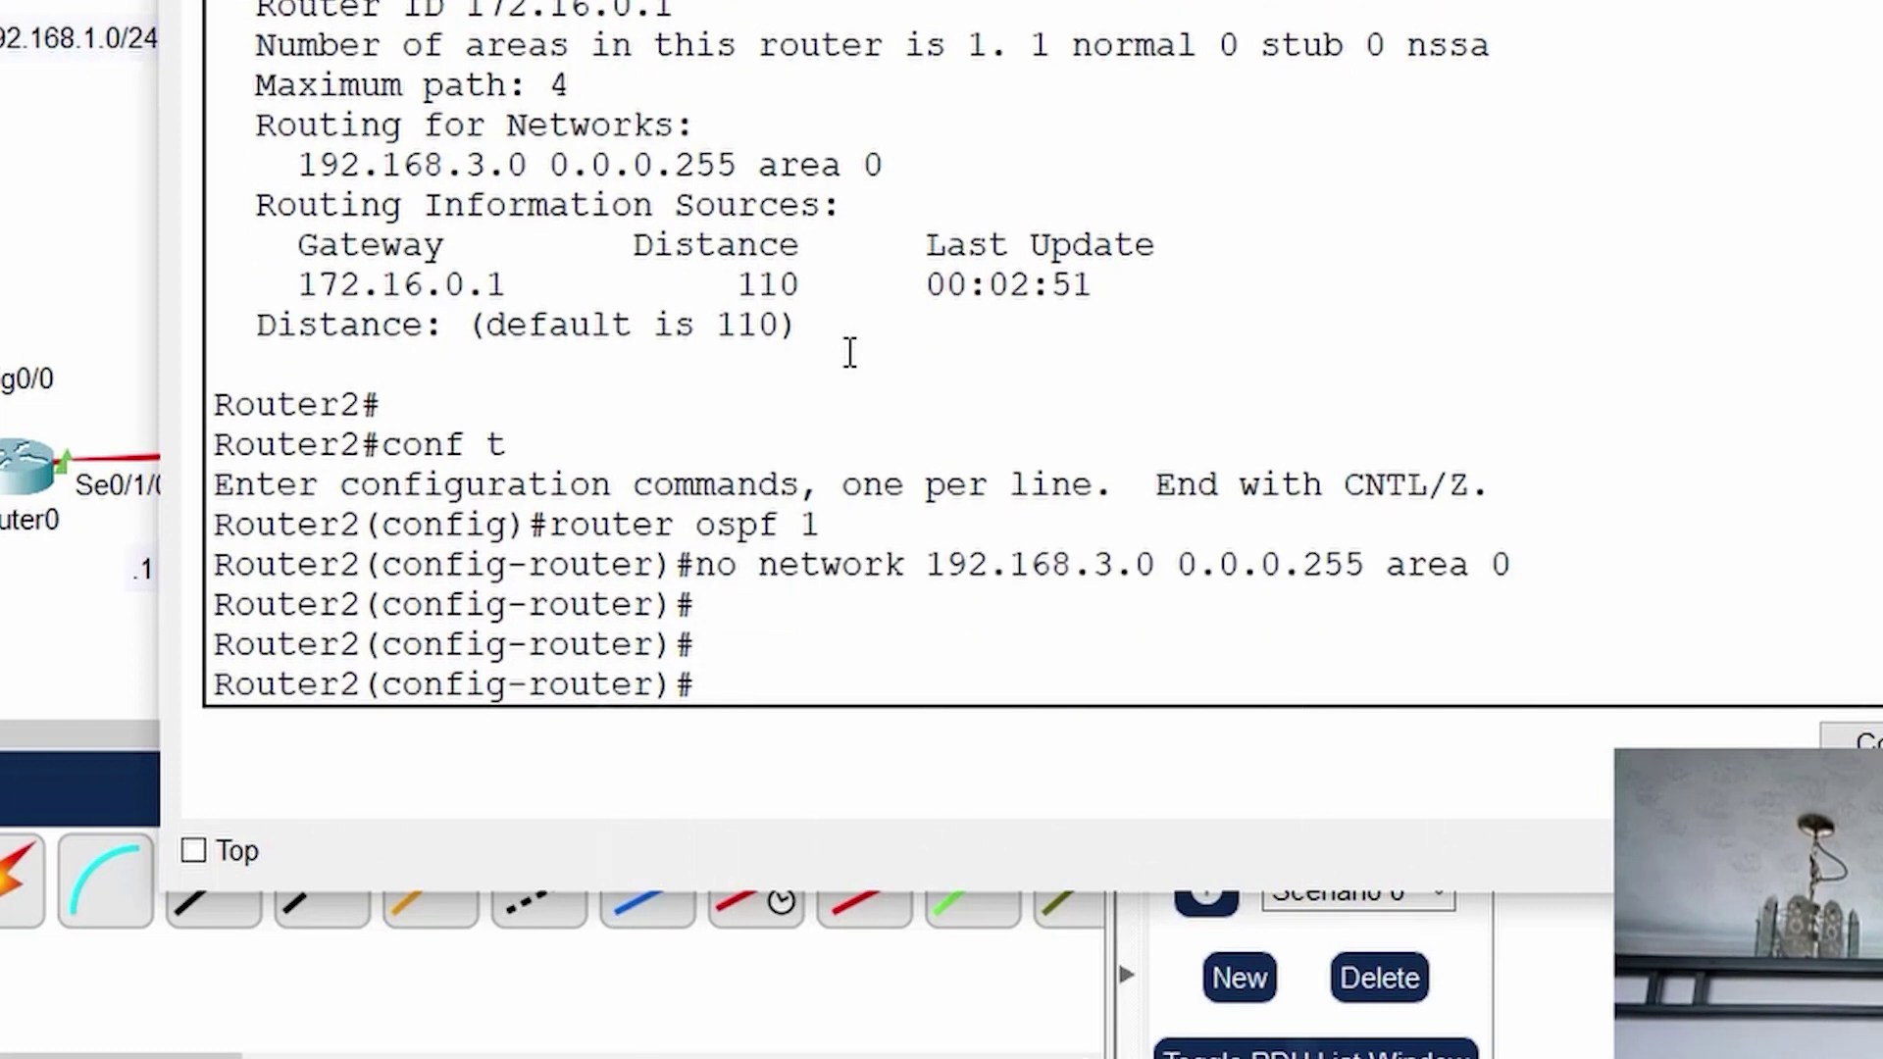
- Advertise networks 192.168.3.0 0.0.0.3 and 172.16.0.0 0.0.255.255 in area 0 under OSPF 1 on Router2
type("network 192.168.3.0 0.0.0.3 area 0")
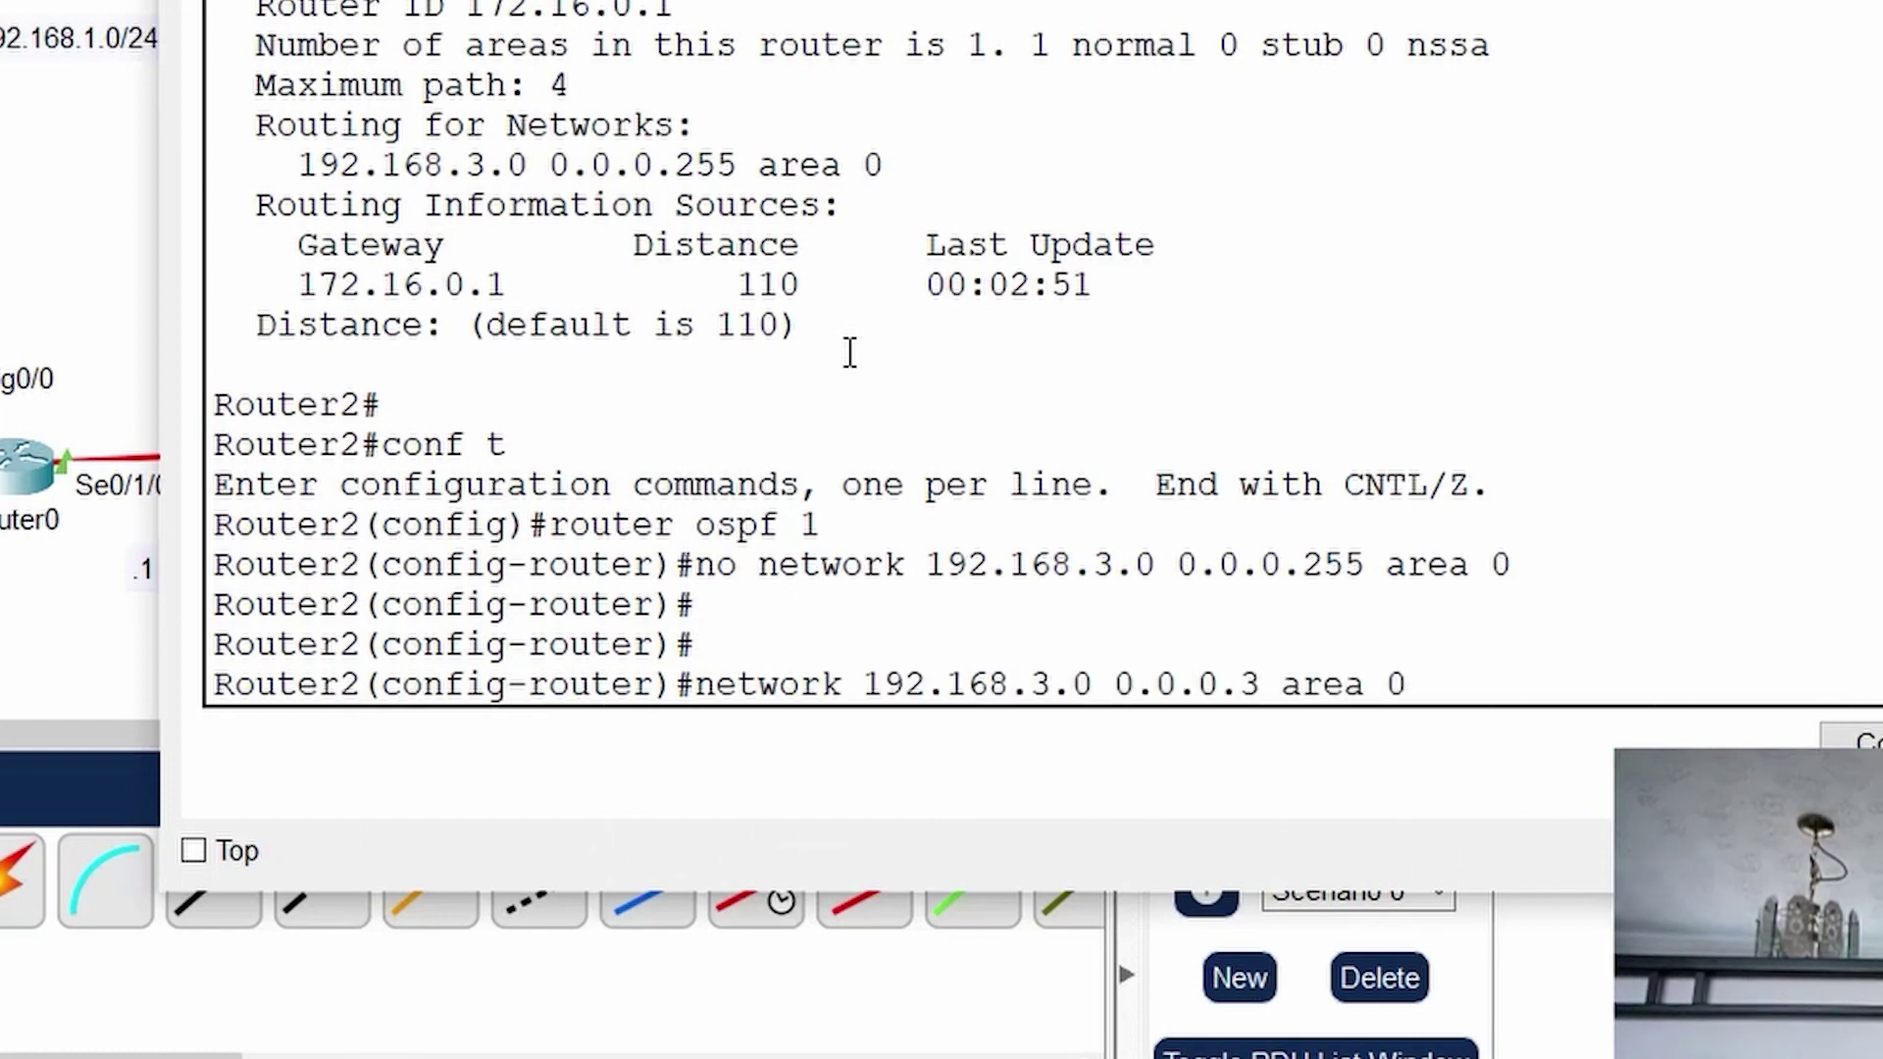
key("Return")
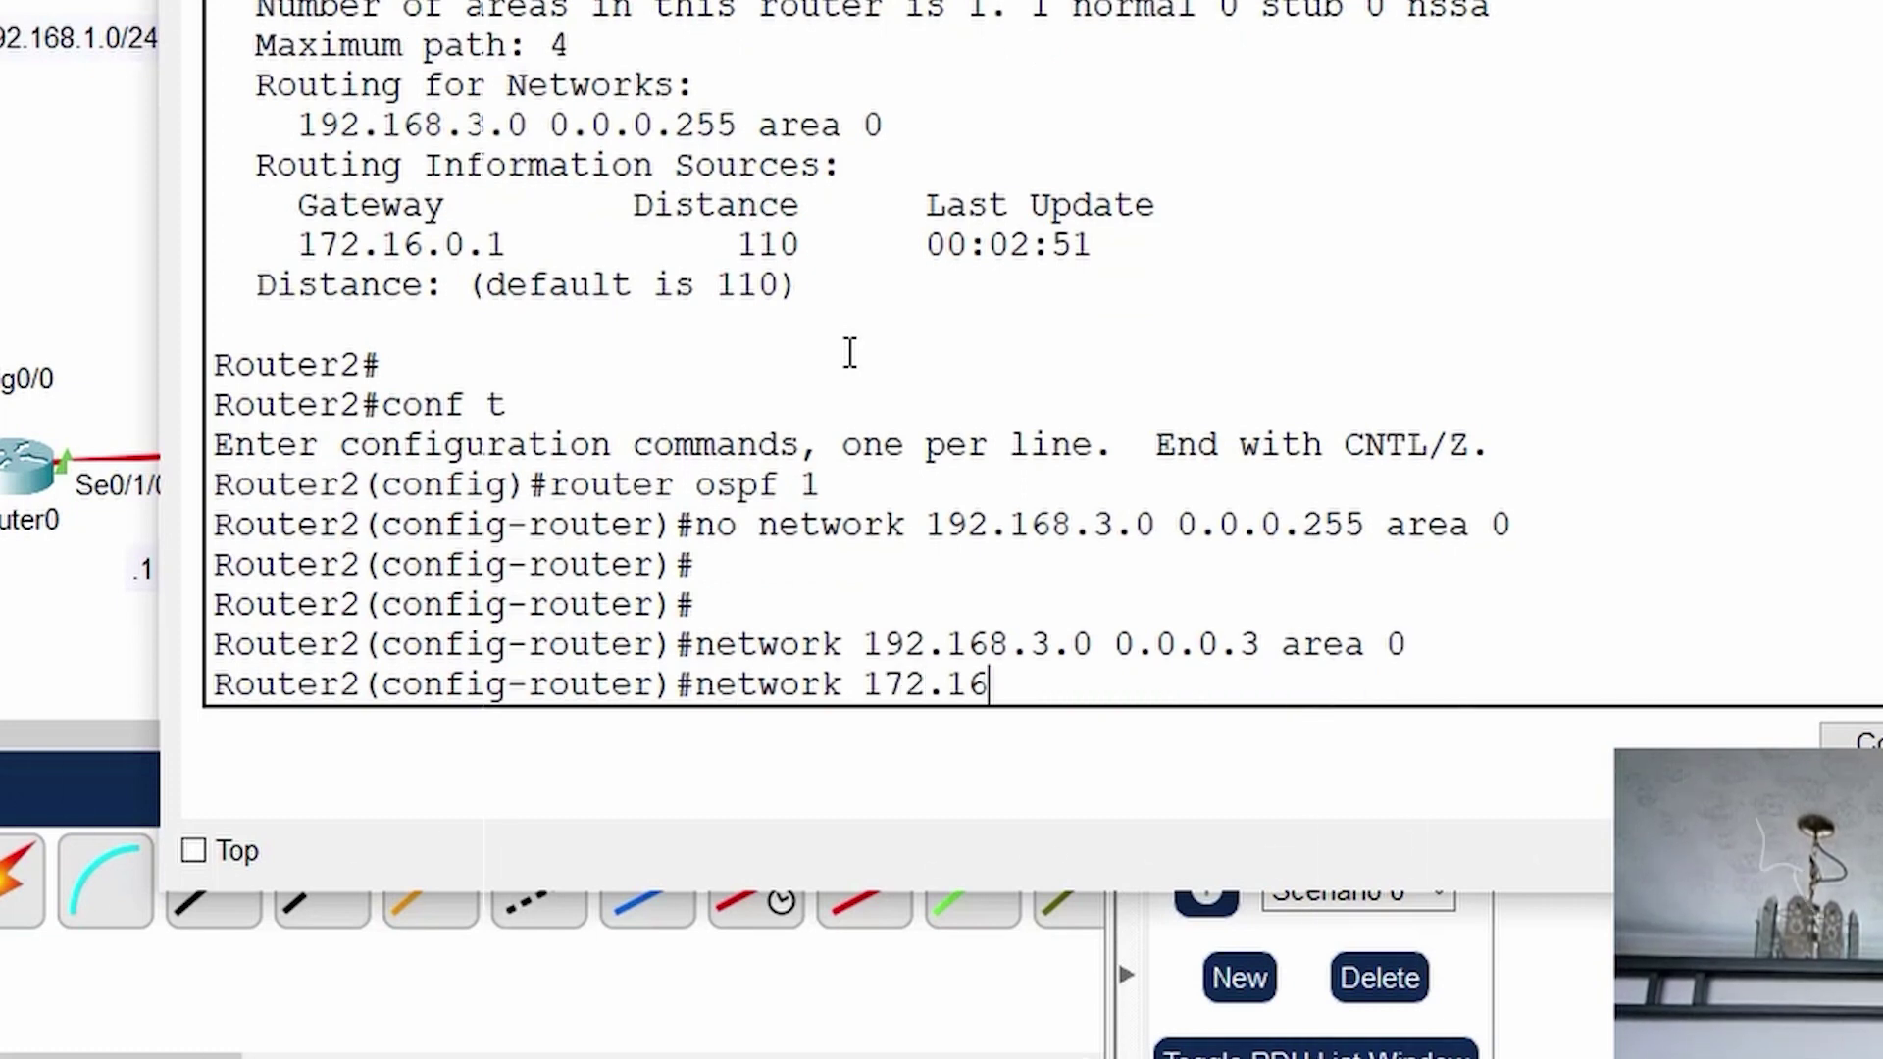
type("network 172.16.0.0 0.0.255.255 area")
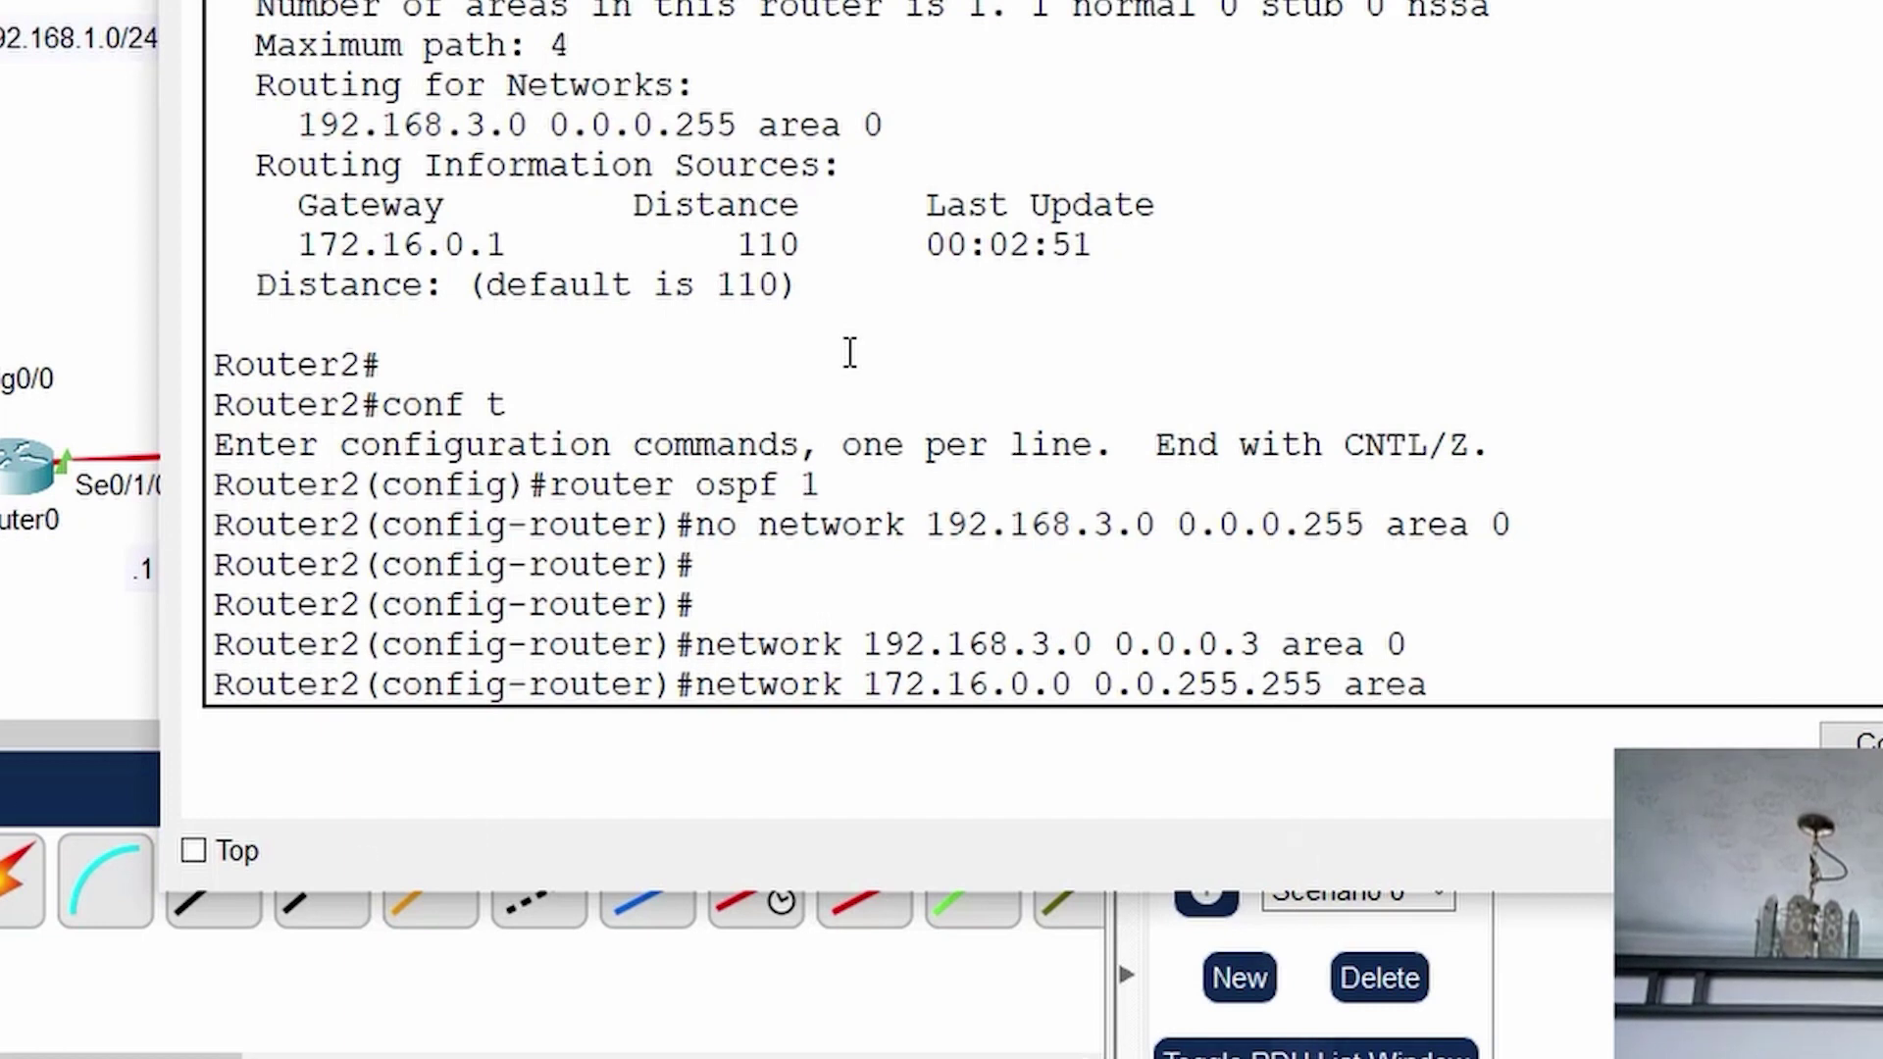
type(" 0")
key("Return")
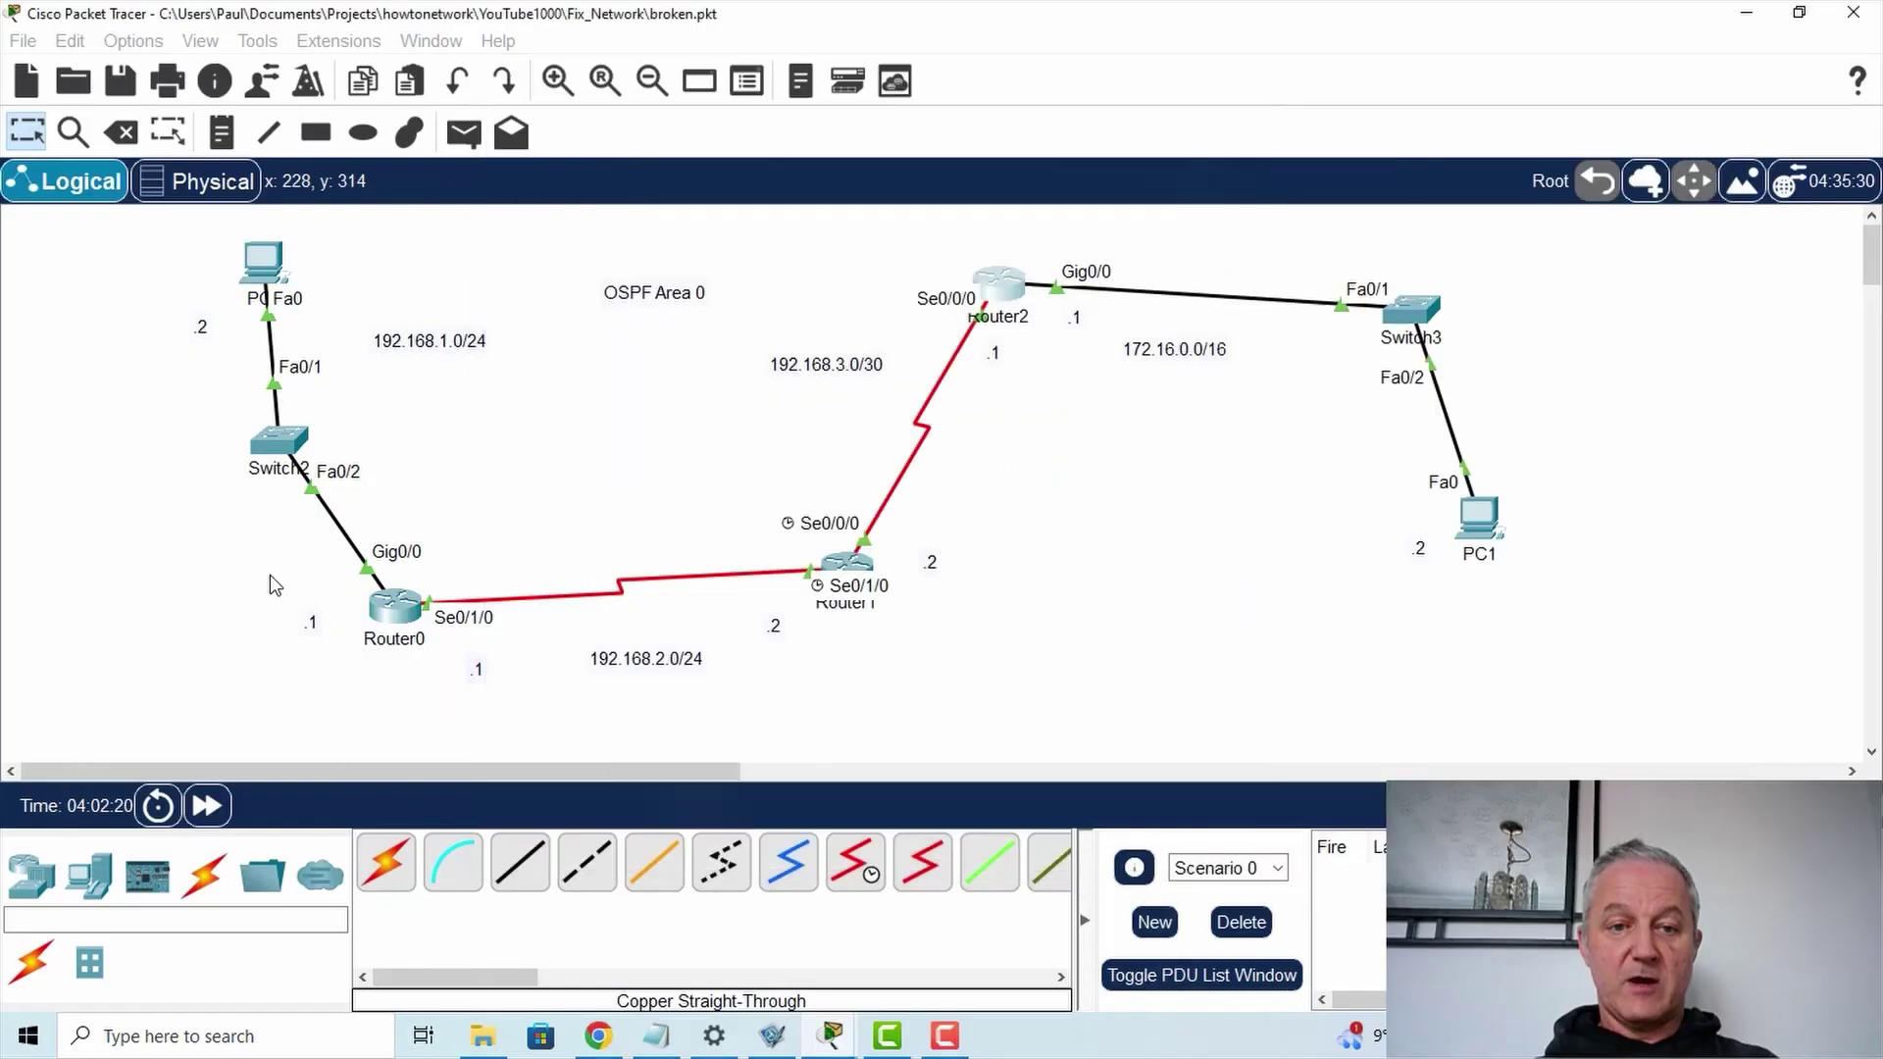
- Run show ip prot on Router1 and check the networks and wildcard masks that OSPF advertises
left_click(738, 420)
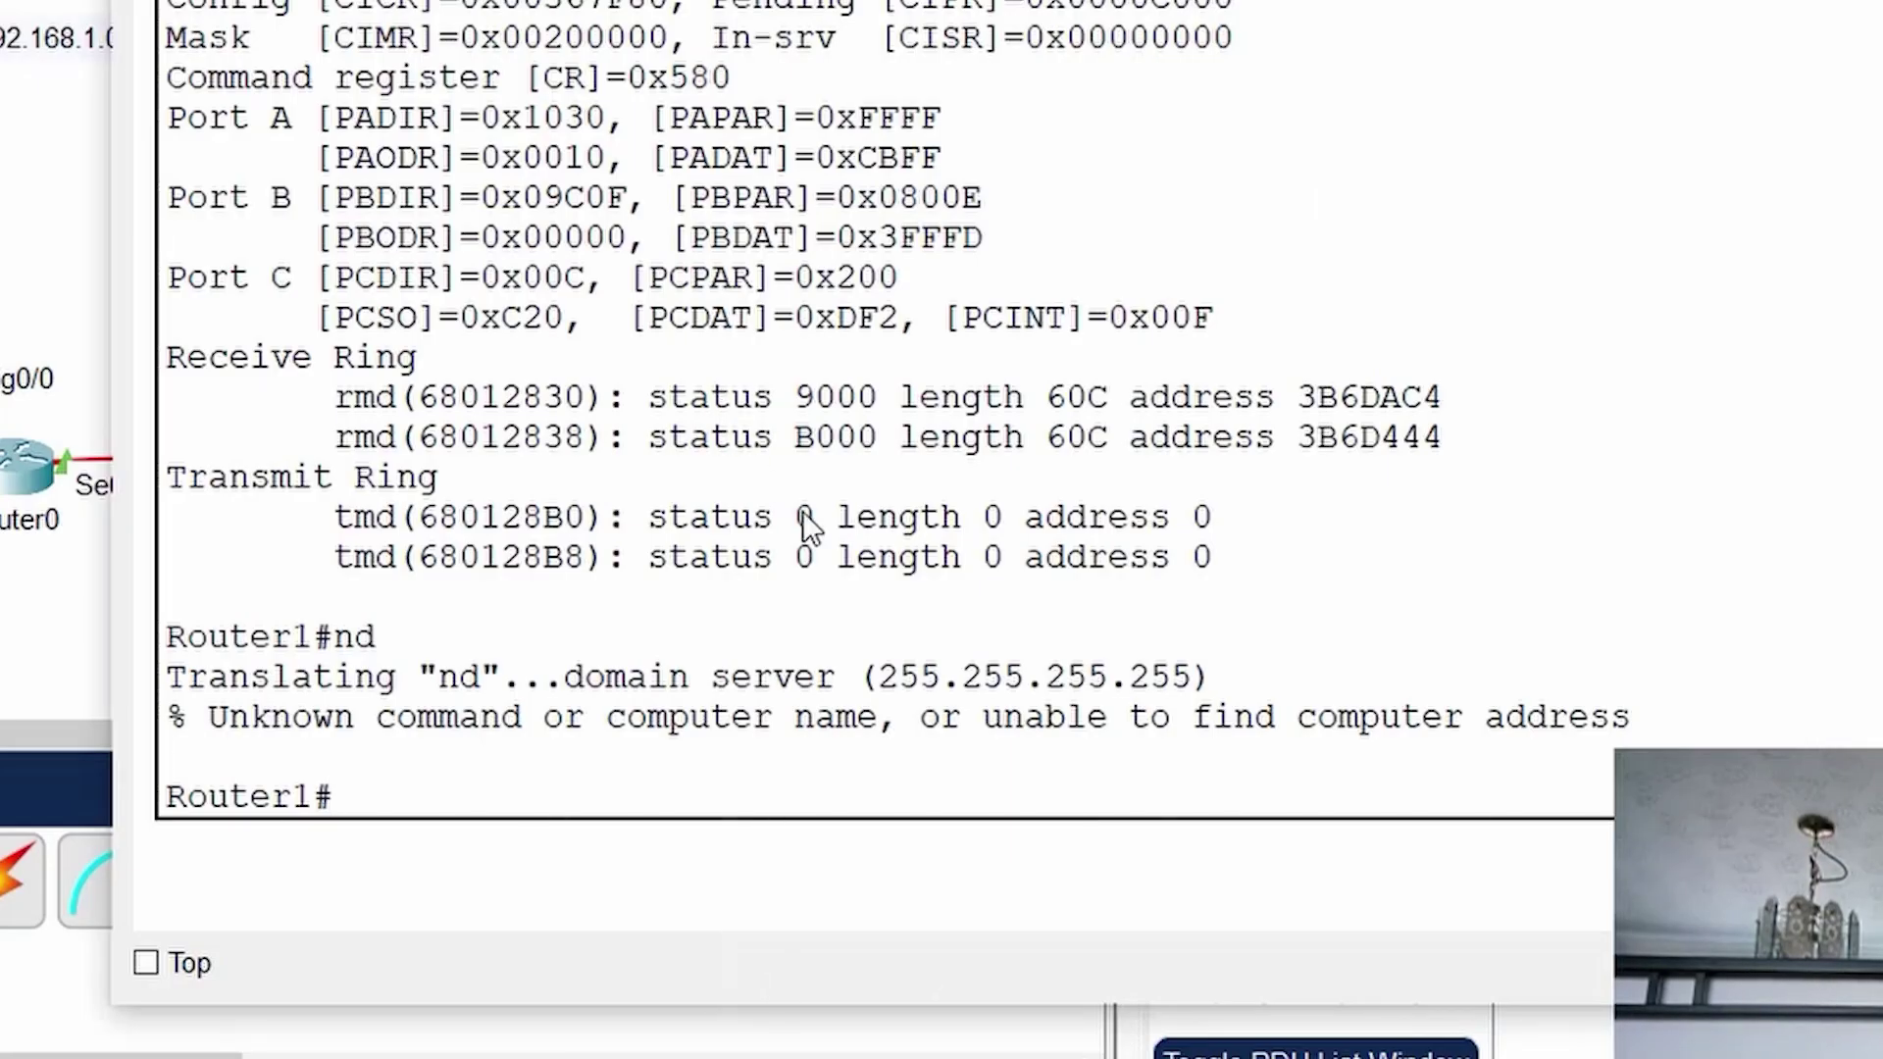
type("show ip")
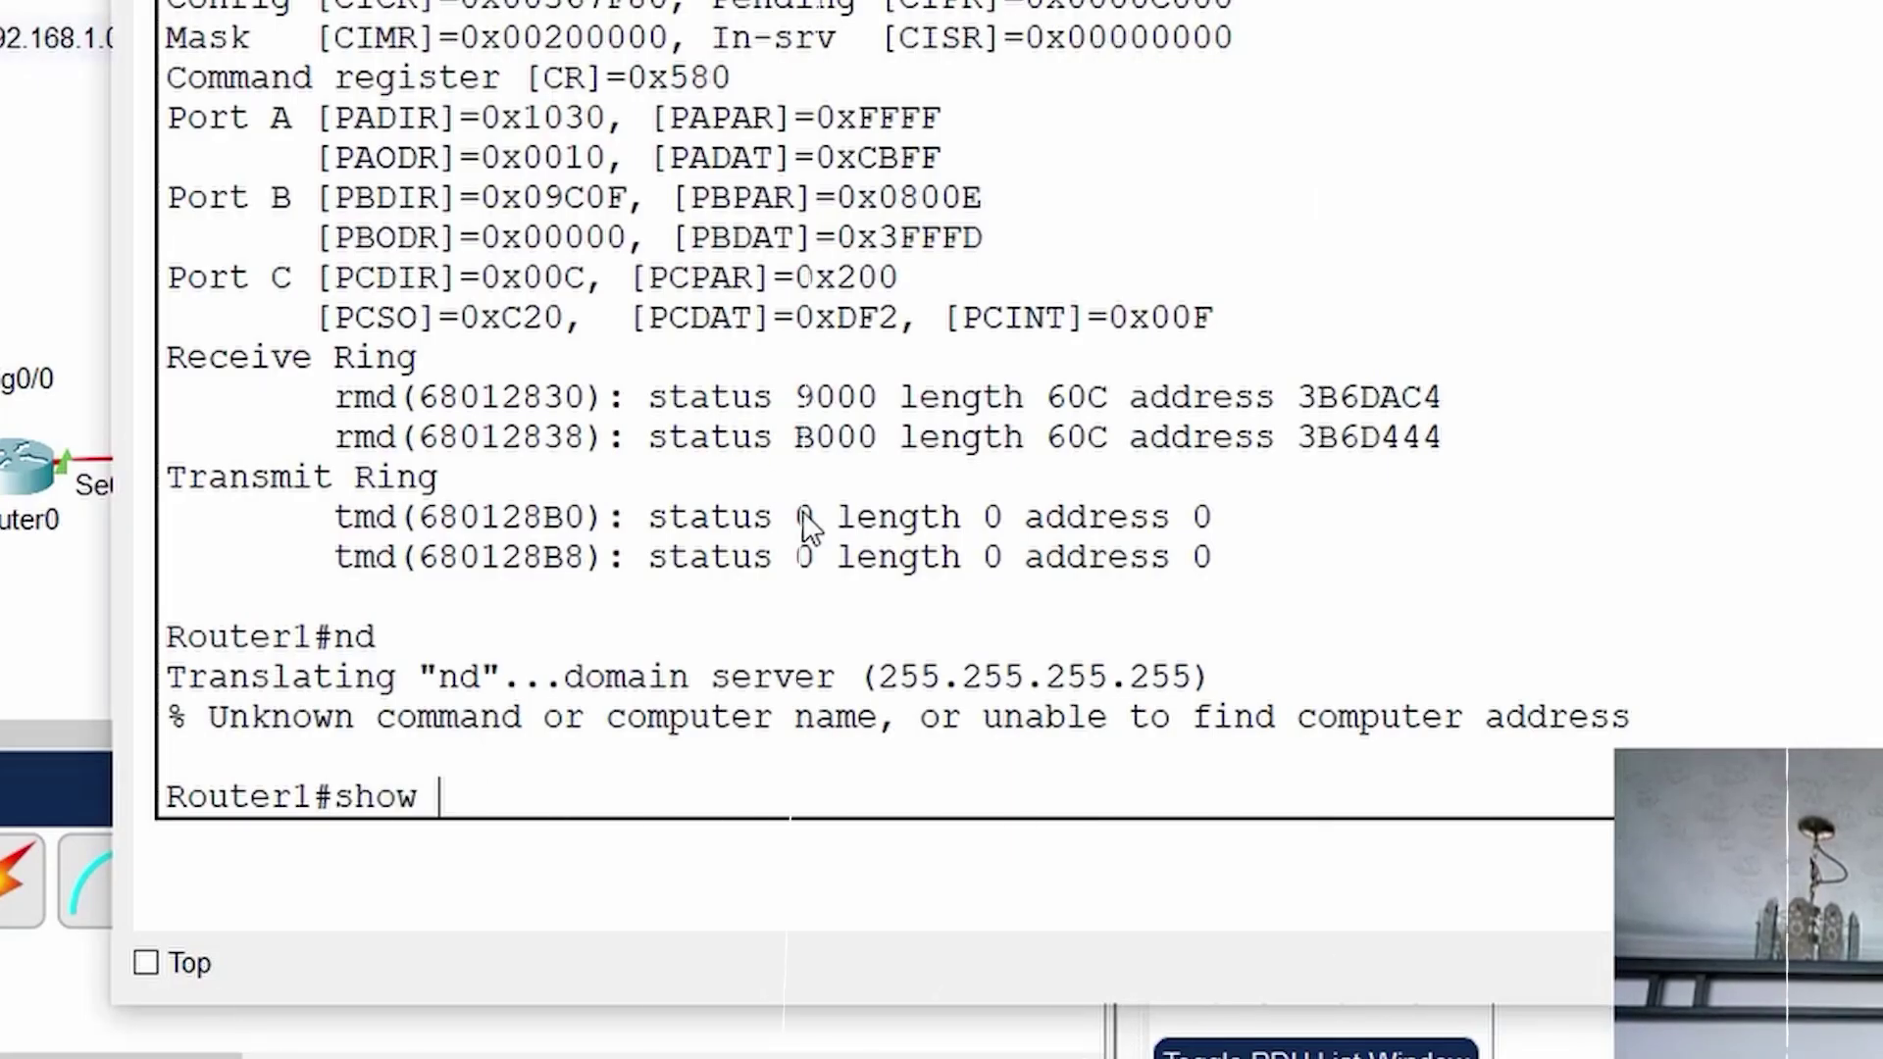
type(" prot")
key("Return")
type("ot")
key("Return")
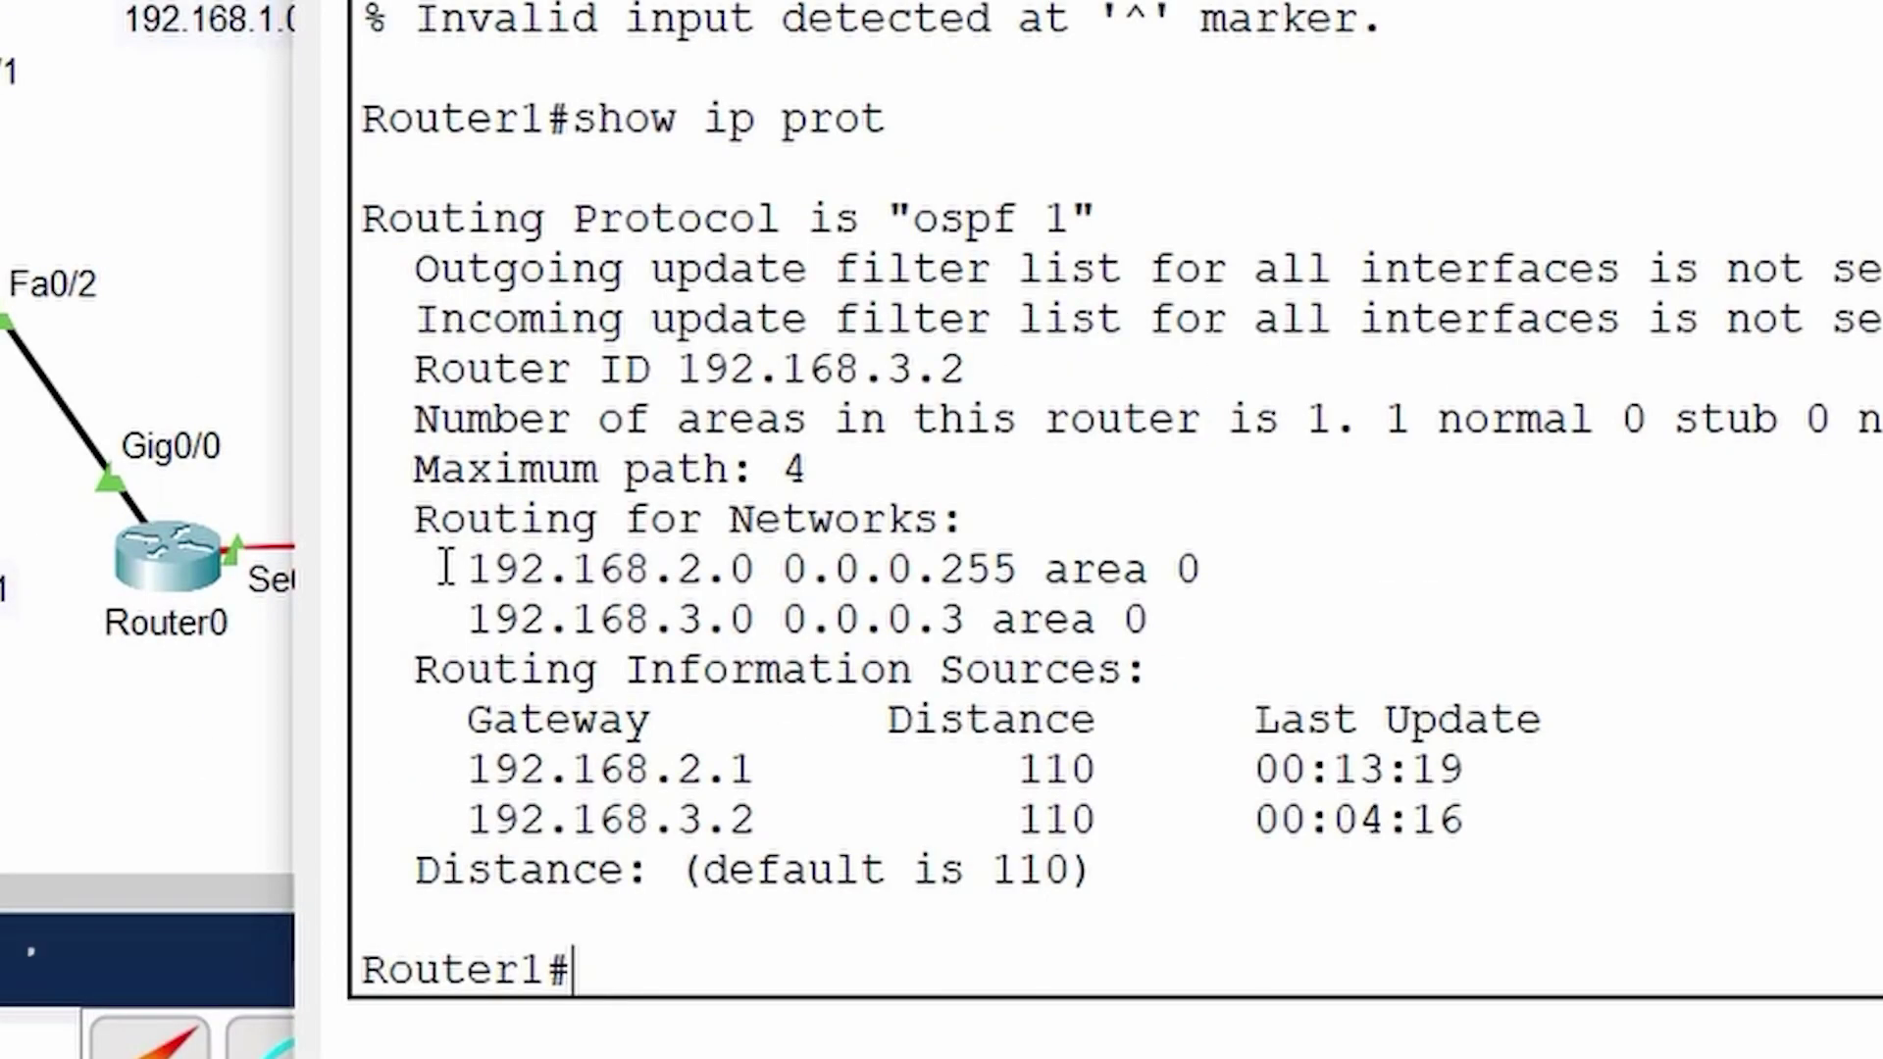
left_click_drag(446, 567, 1203, 569)
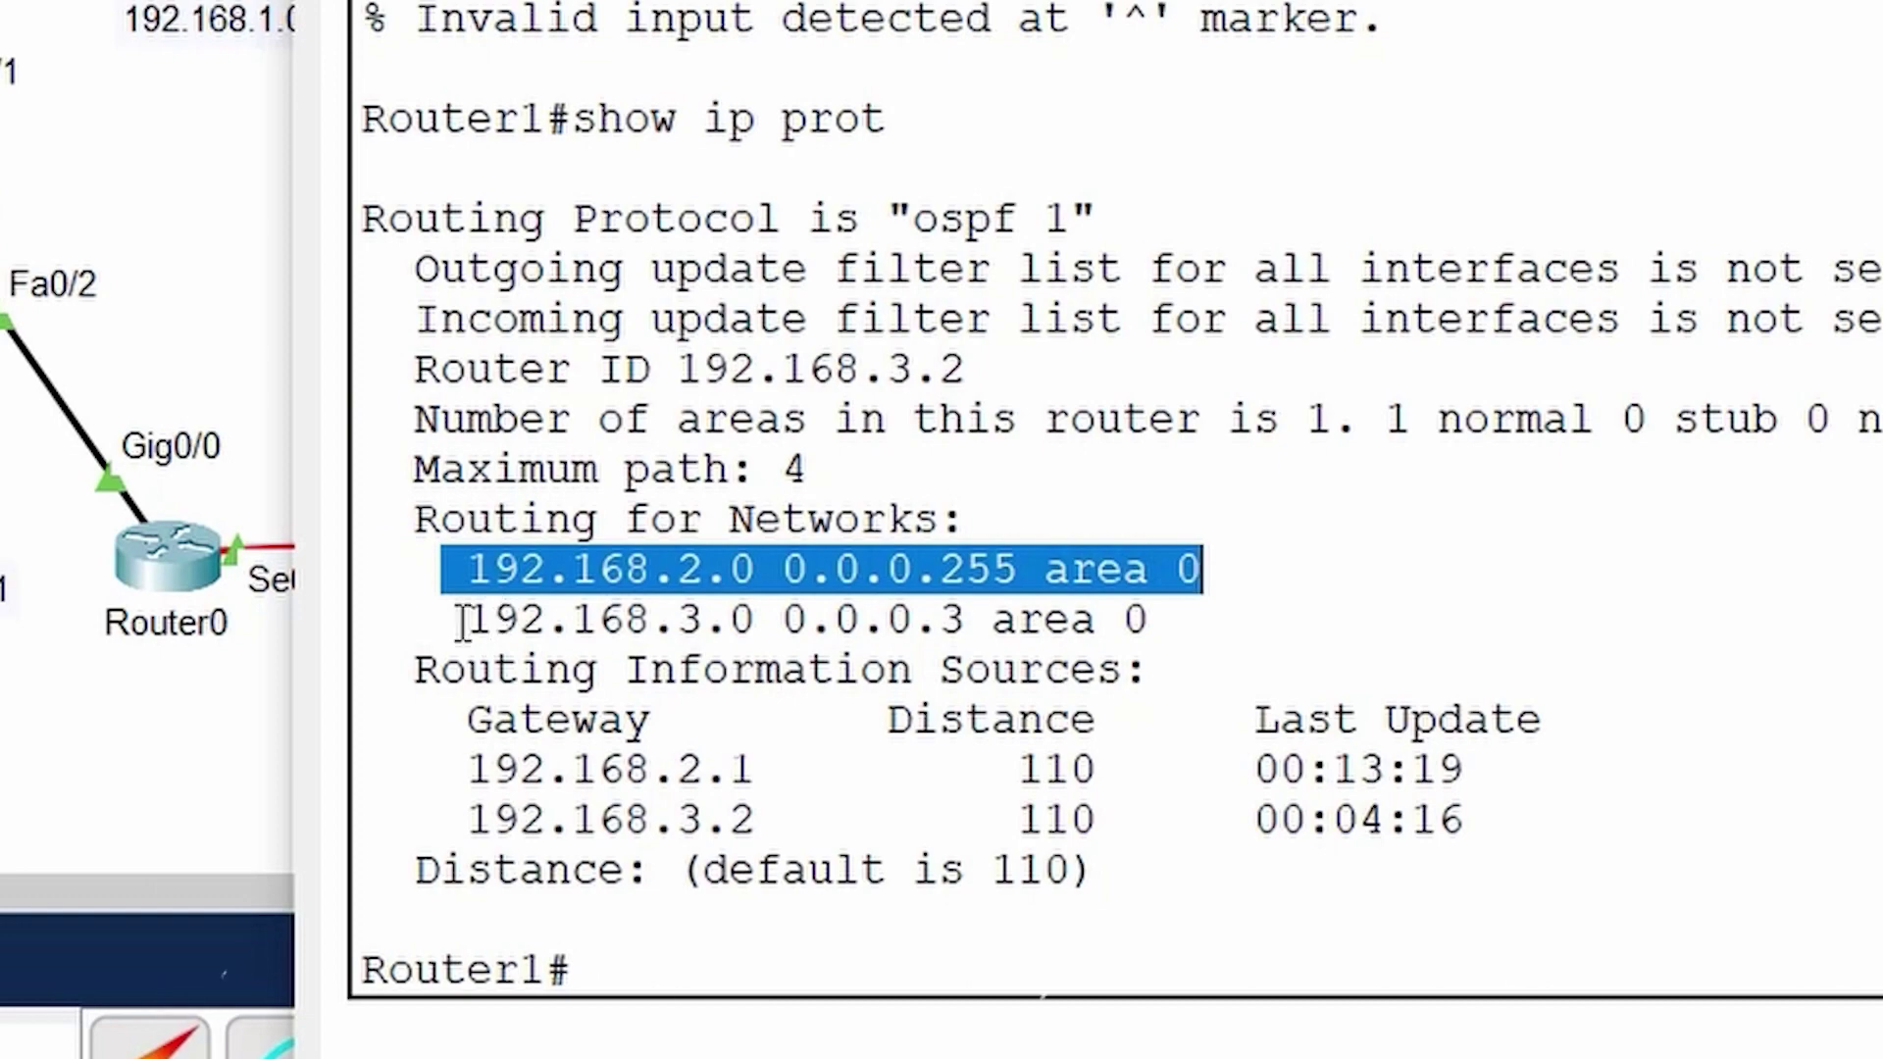
left_click_drag(464, 622, 1109, 620)
left_click(1116, 623)
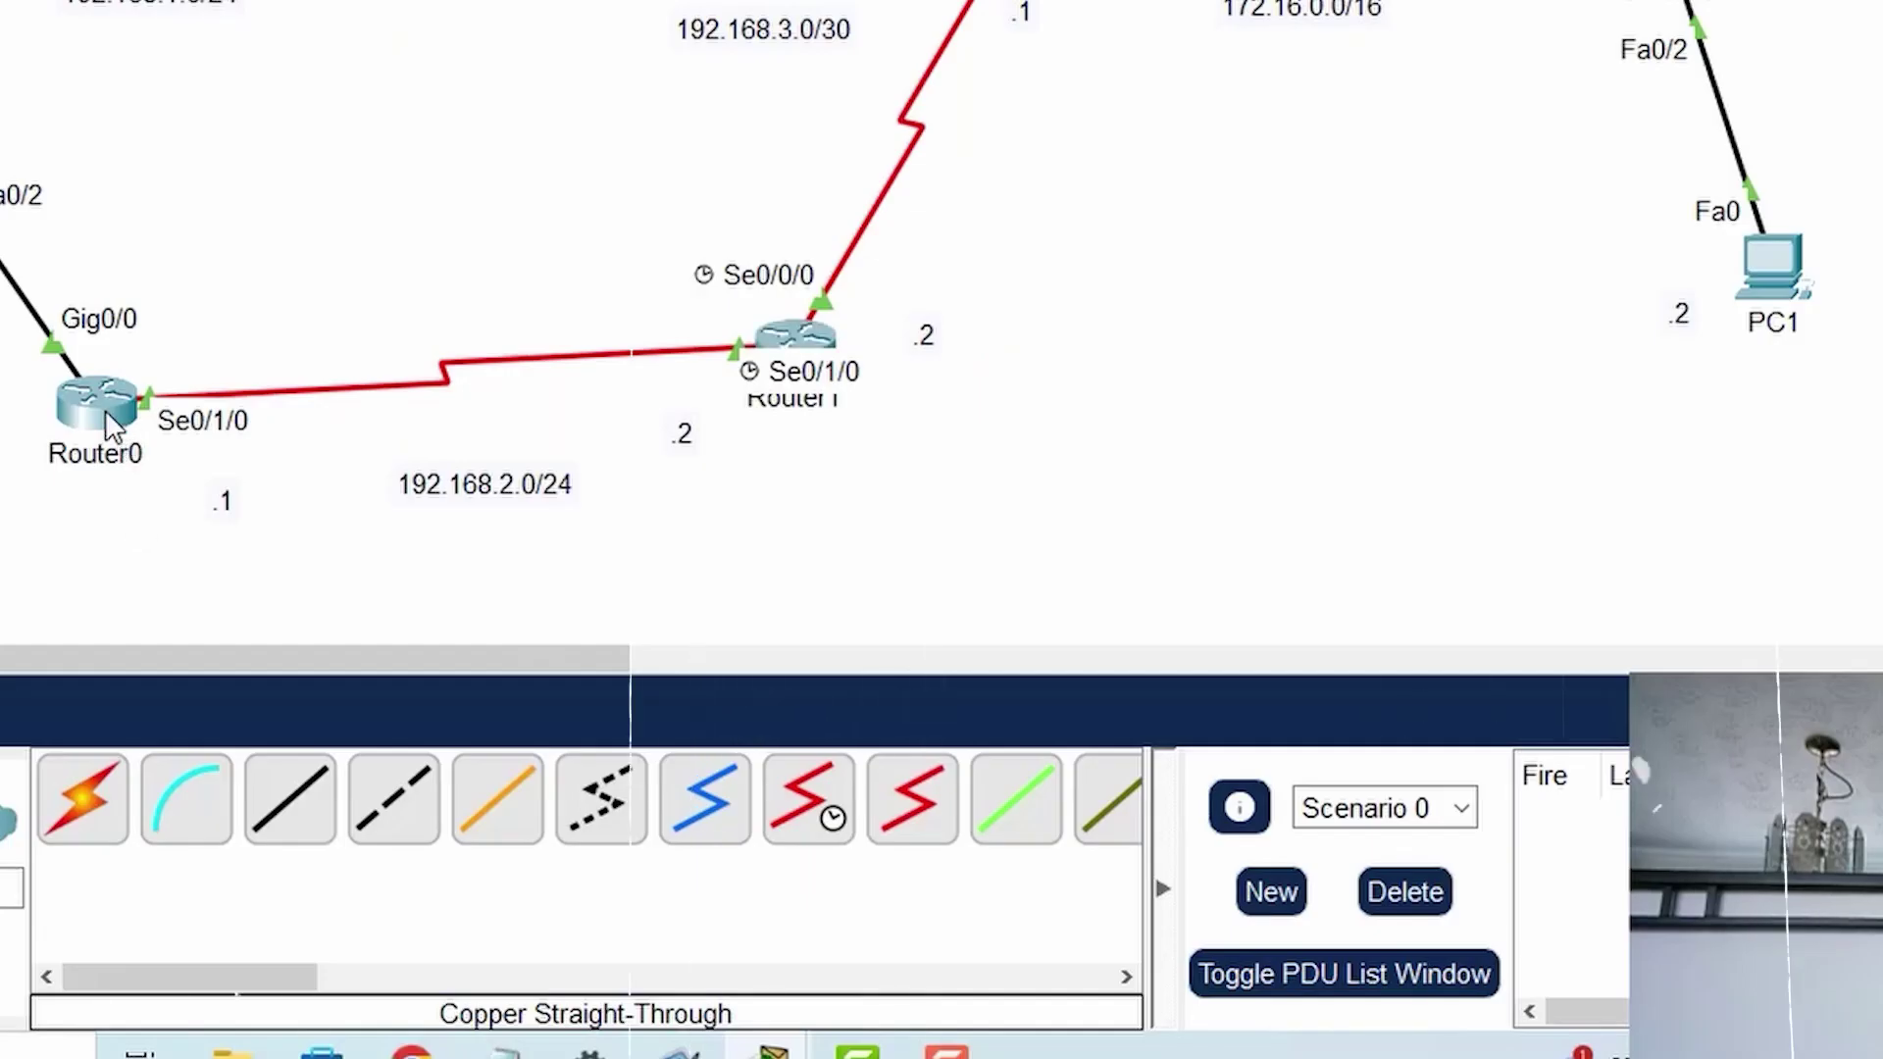
- Run show ip route on Router0 and examine the routes learned through OSPF
left_click(175, 564)
left_click(569, 409)
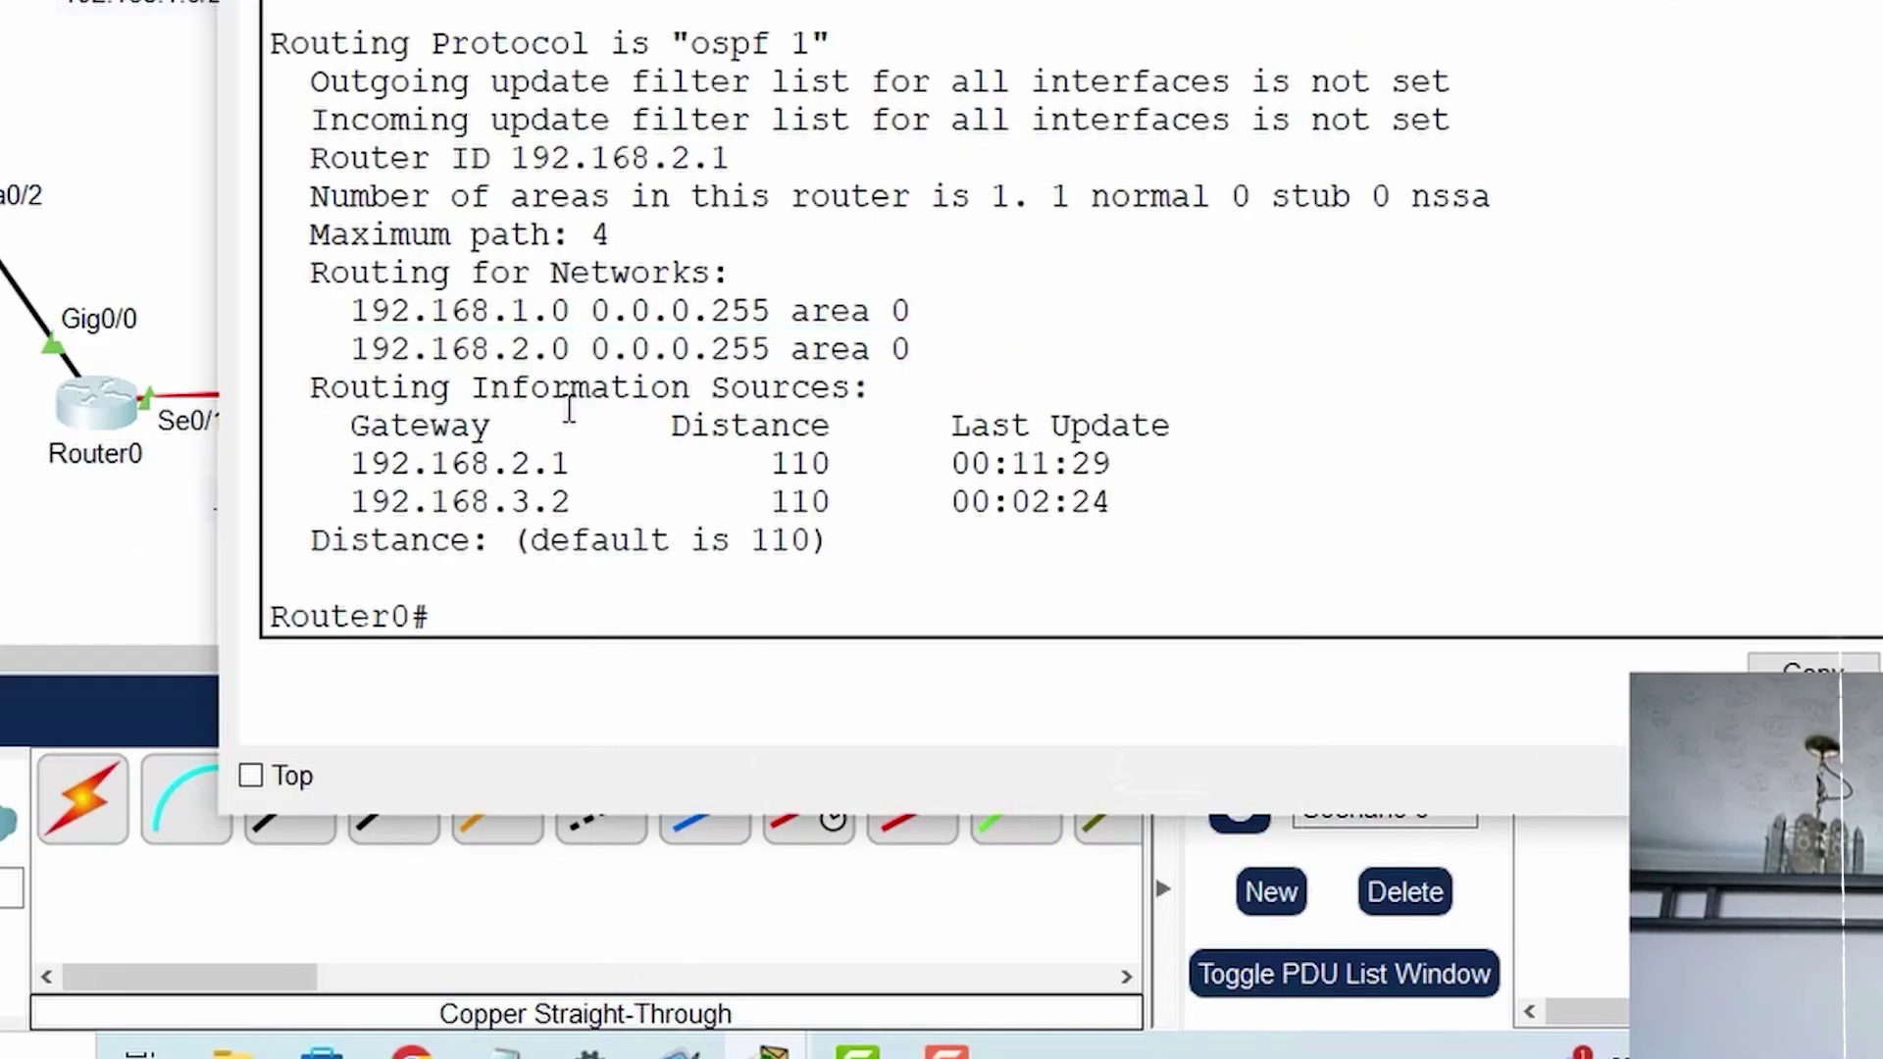
type("show ip route")
key("Return")
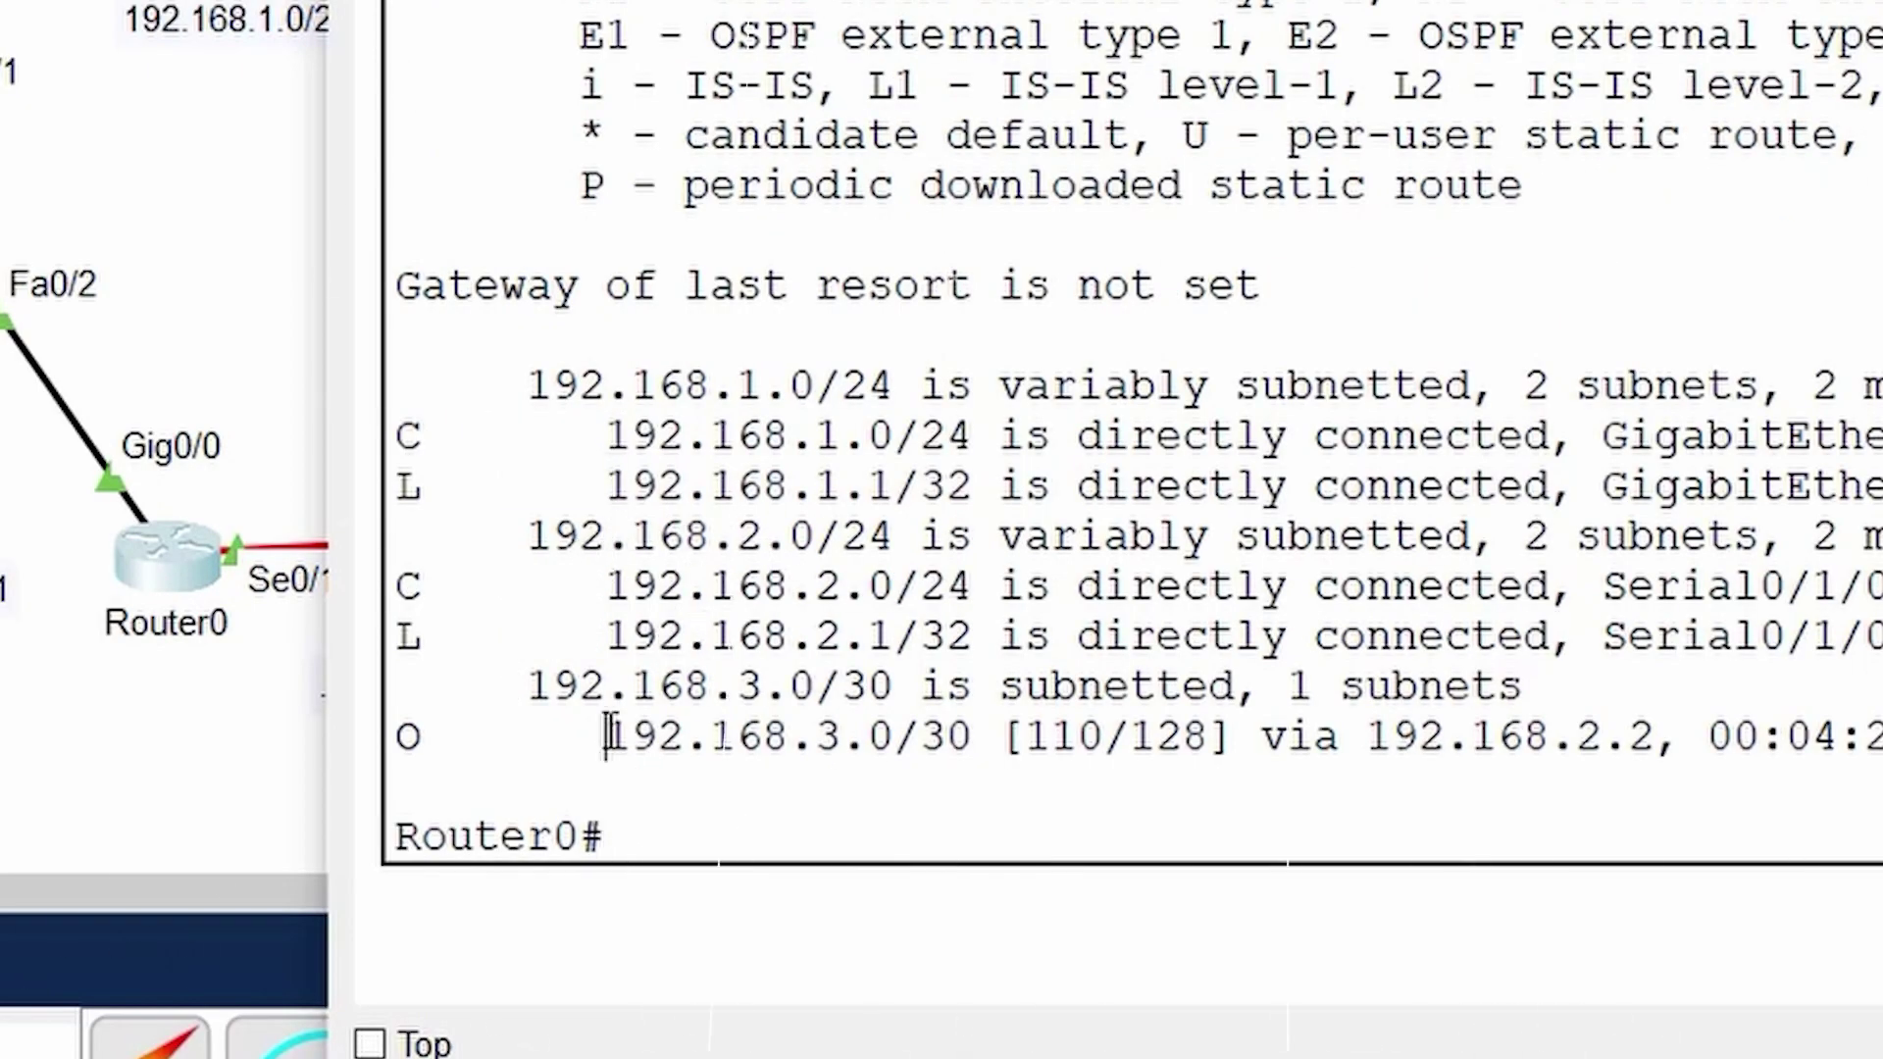
left_click_drag(605, 736, 992, 736)
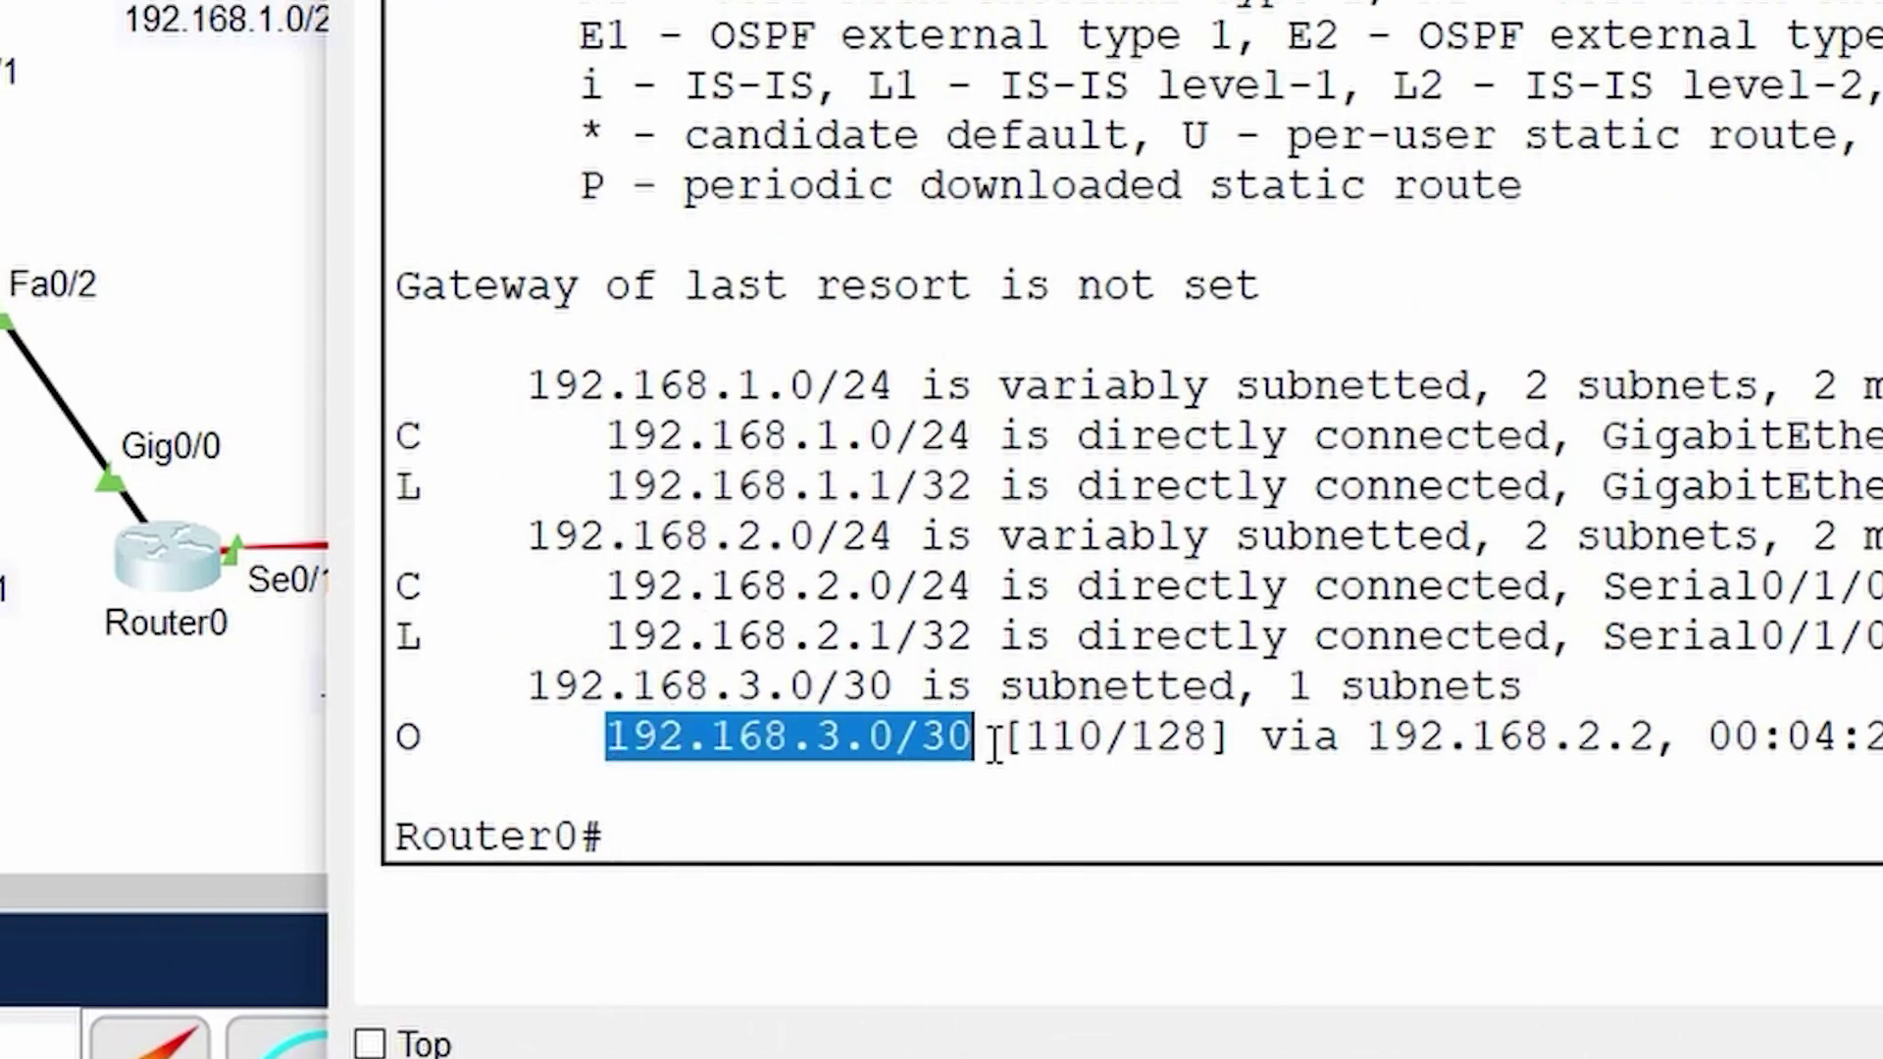
left_click(631, 737)
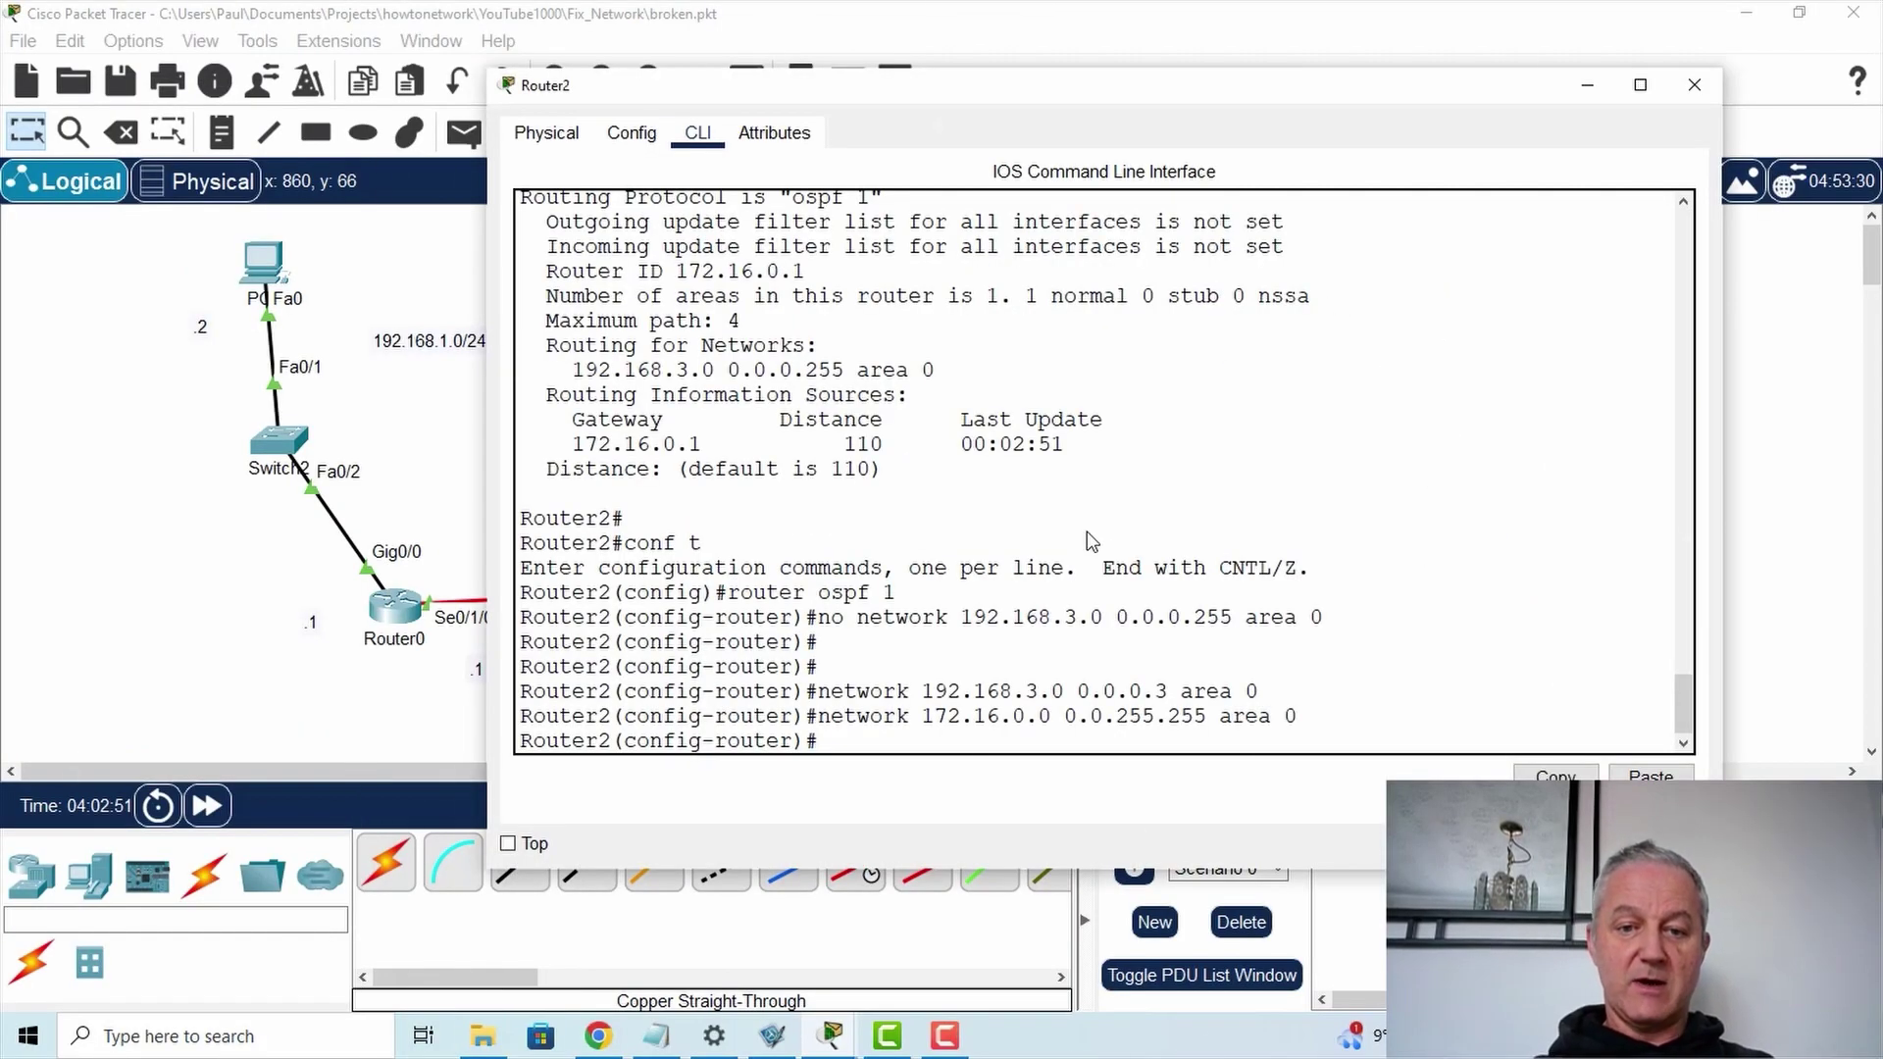
- Leave configuration mode on Router2, then run show ip prot and verify the networks OSPF advertises
type("end")
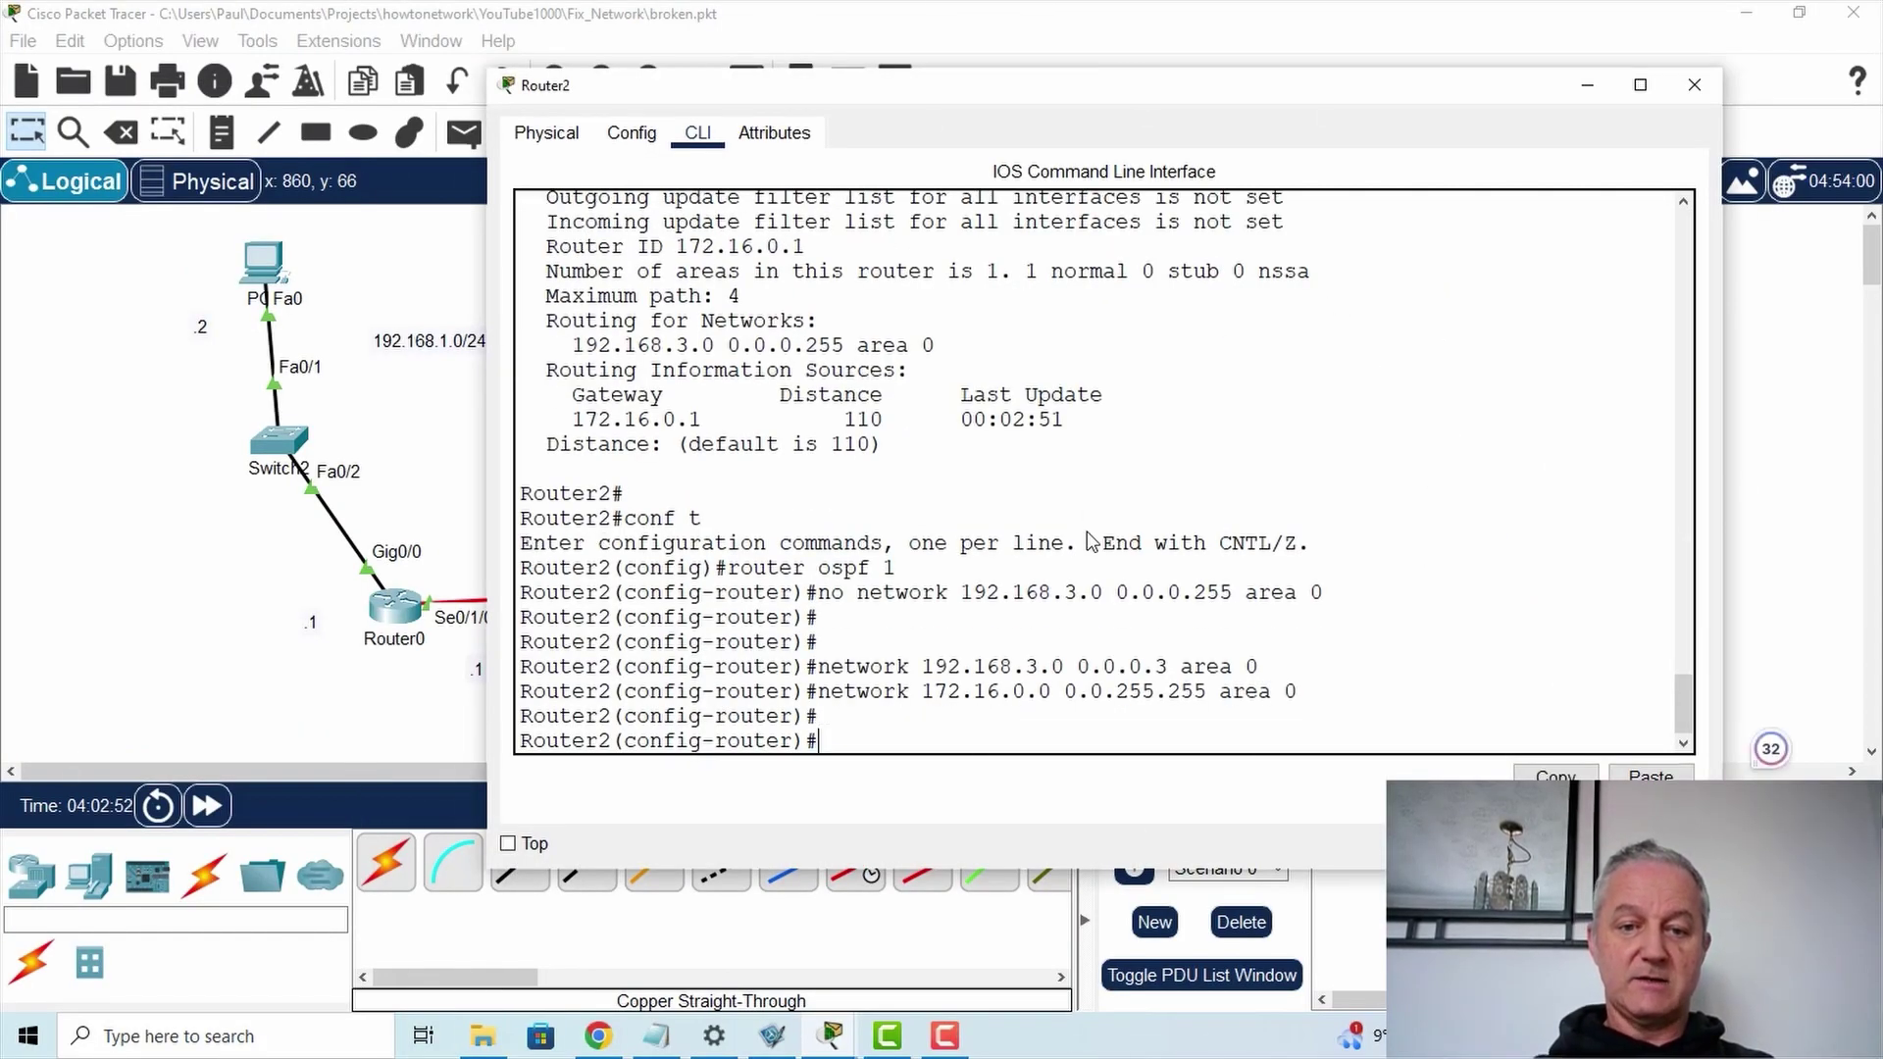
key("Return")
type("show ip prot")
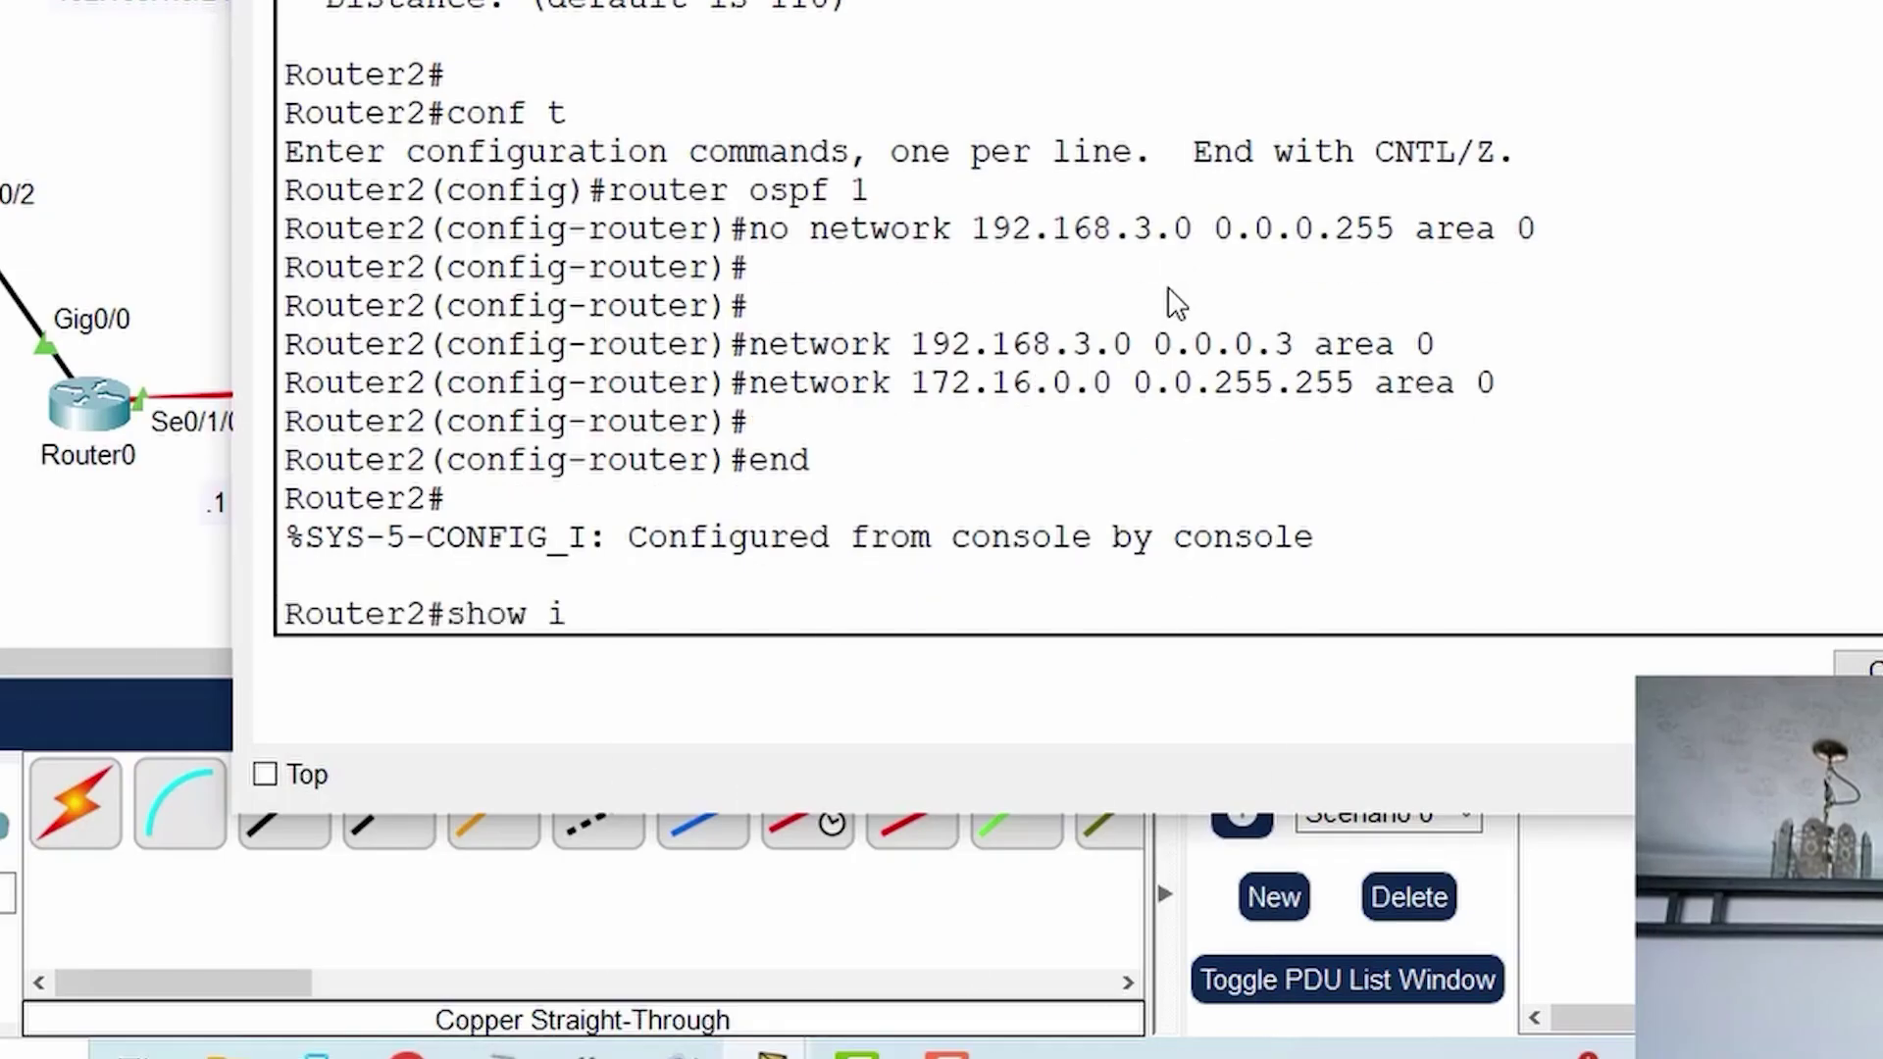
key("Return")
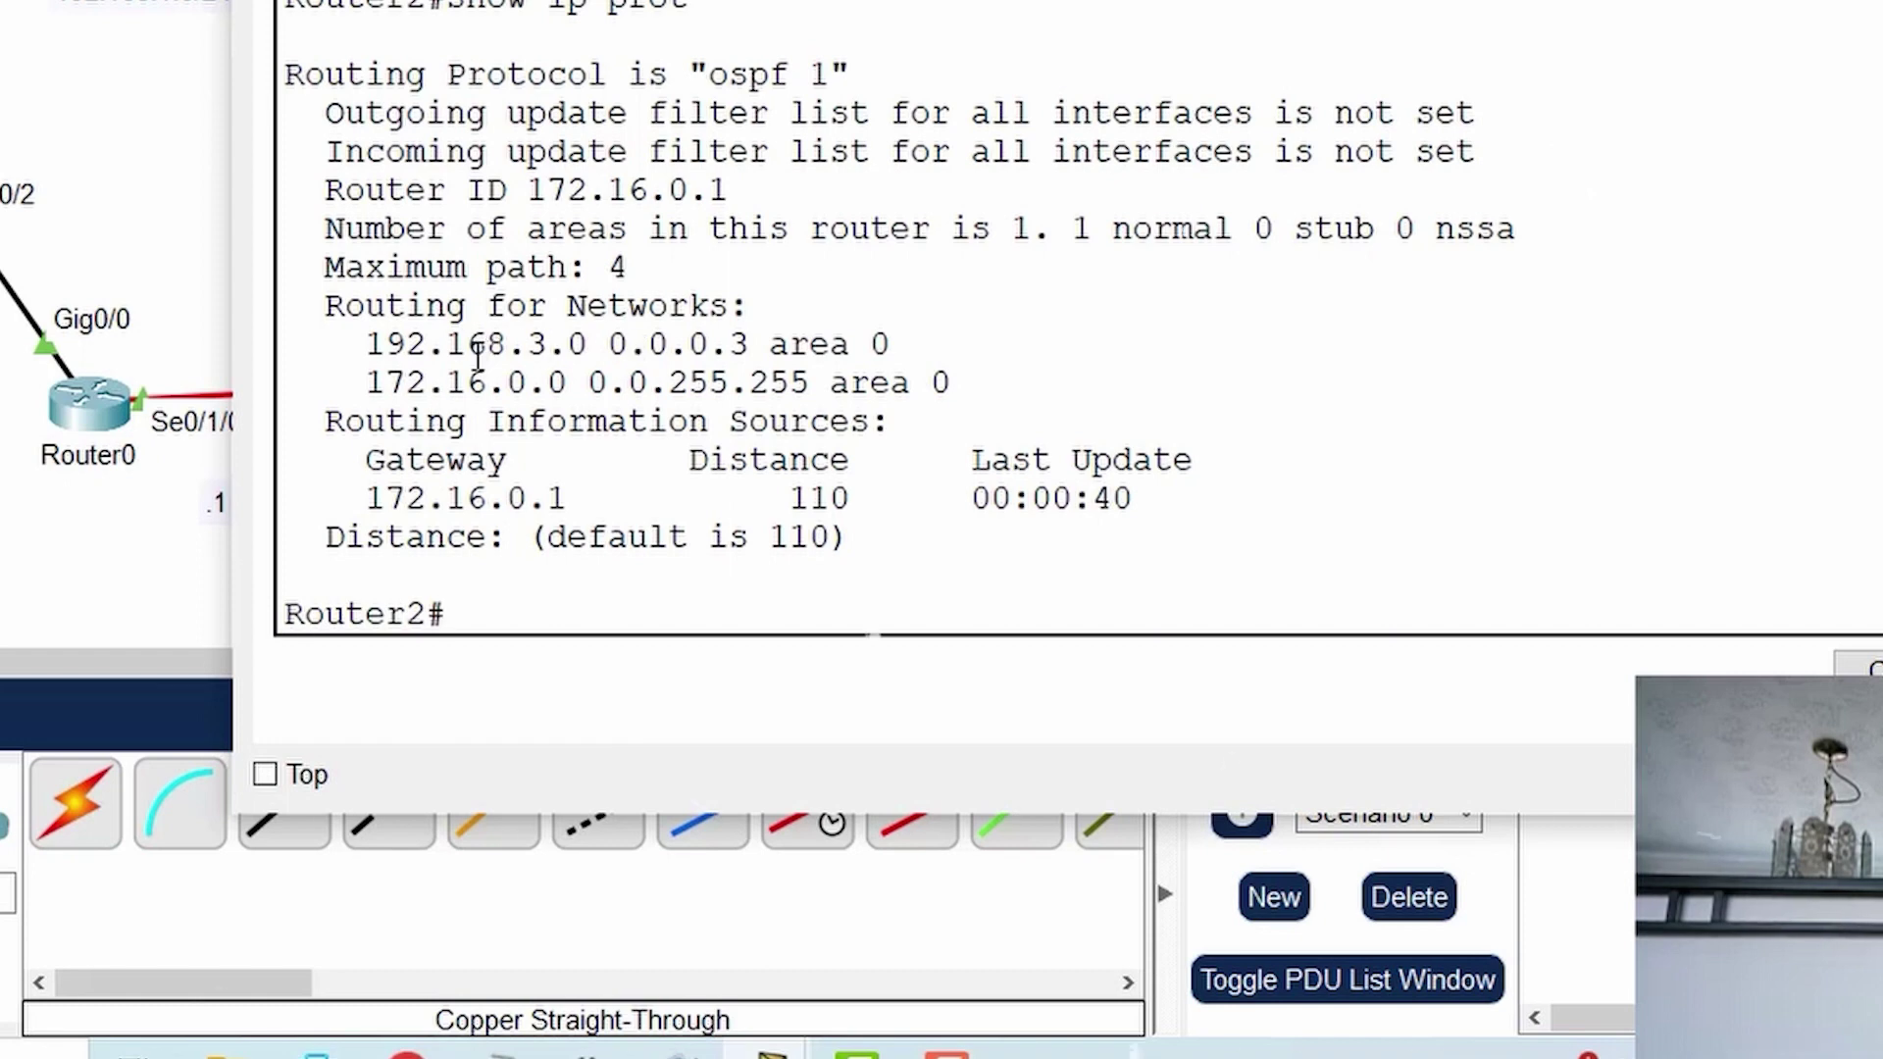
left_click_drag(478, 351, 889, 345)
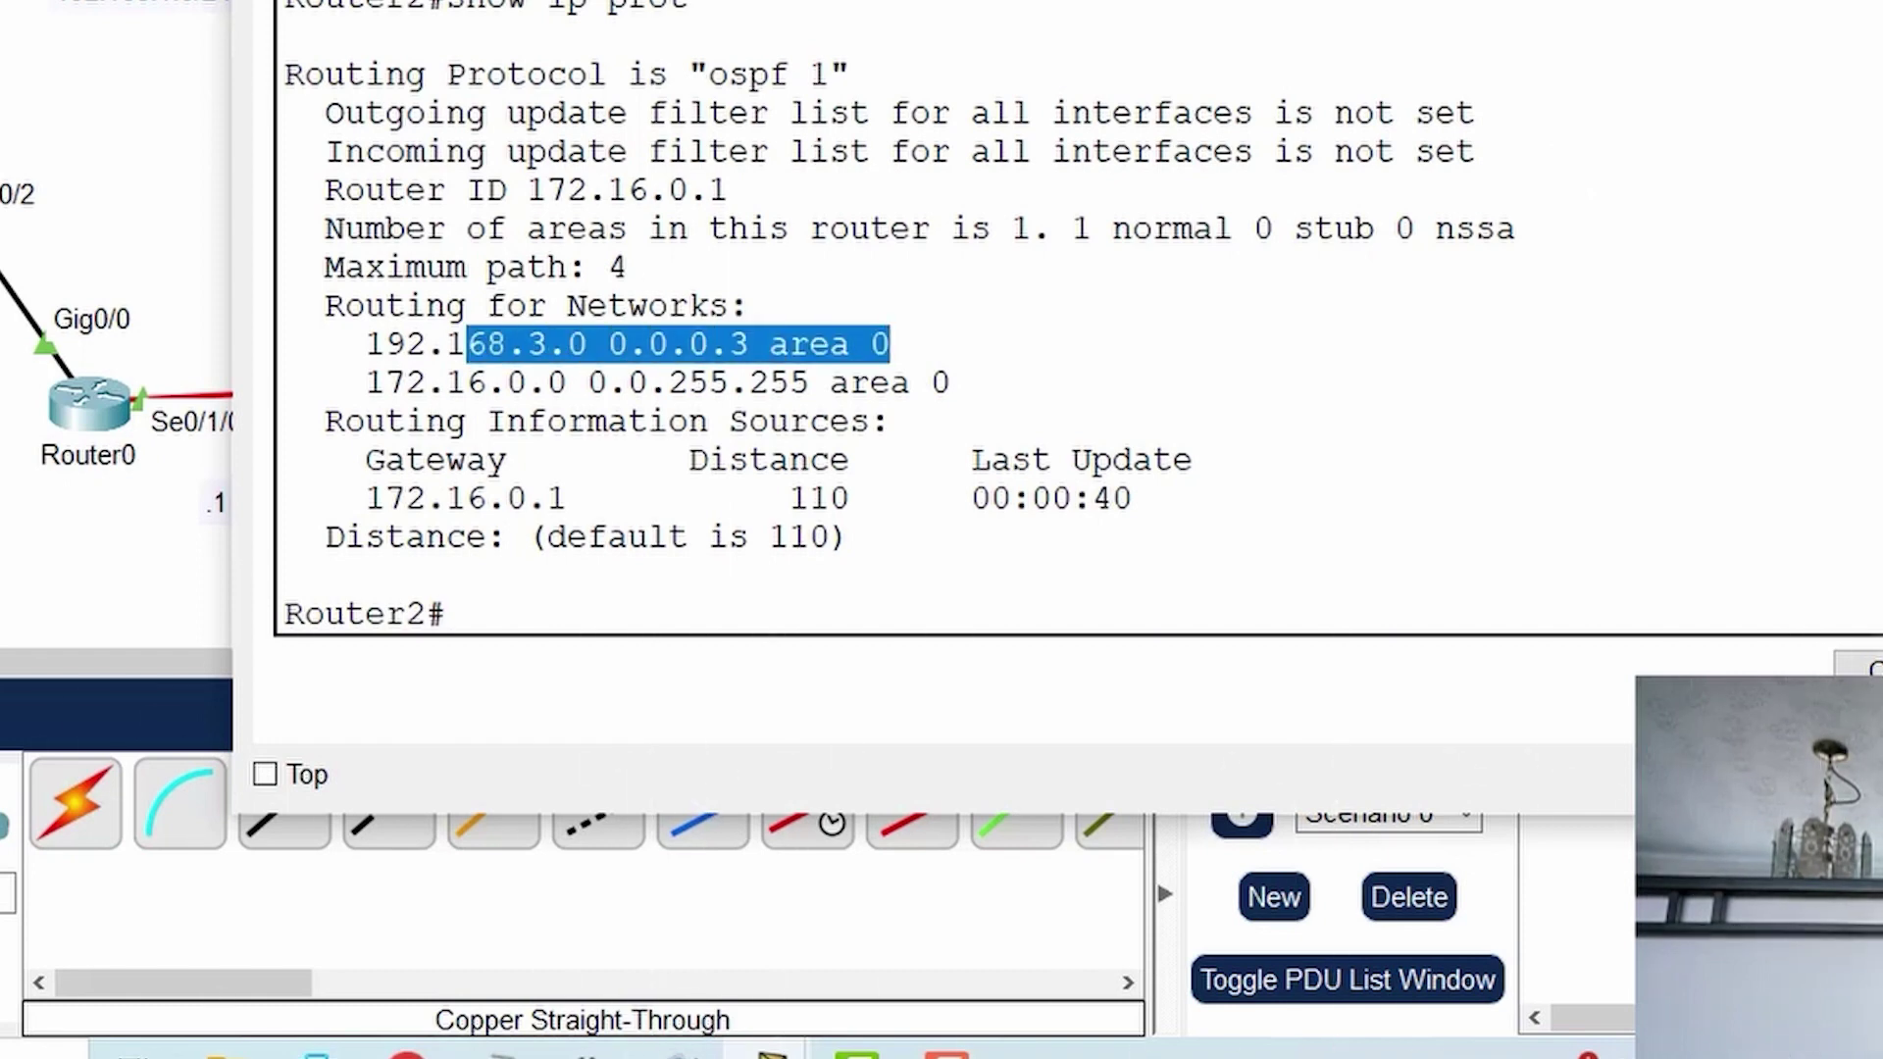
left_click(824, 368)
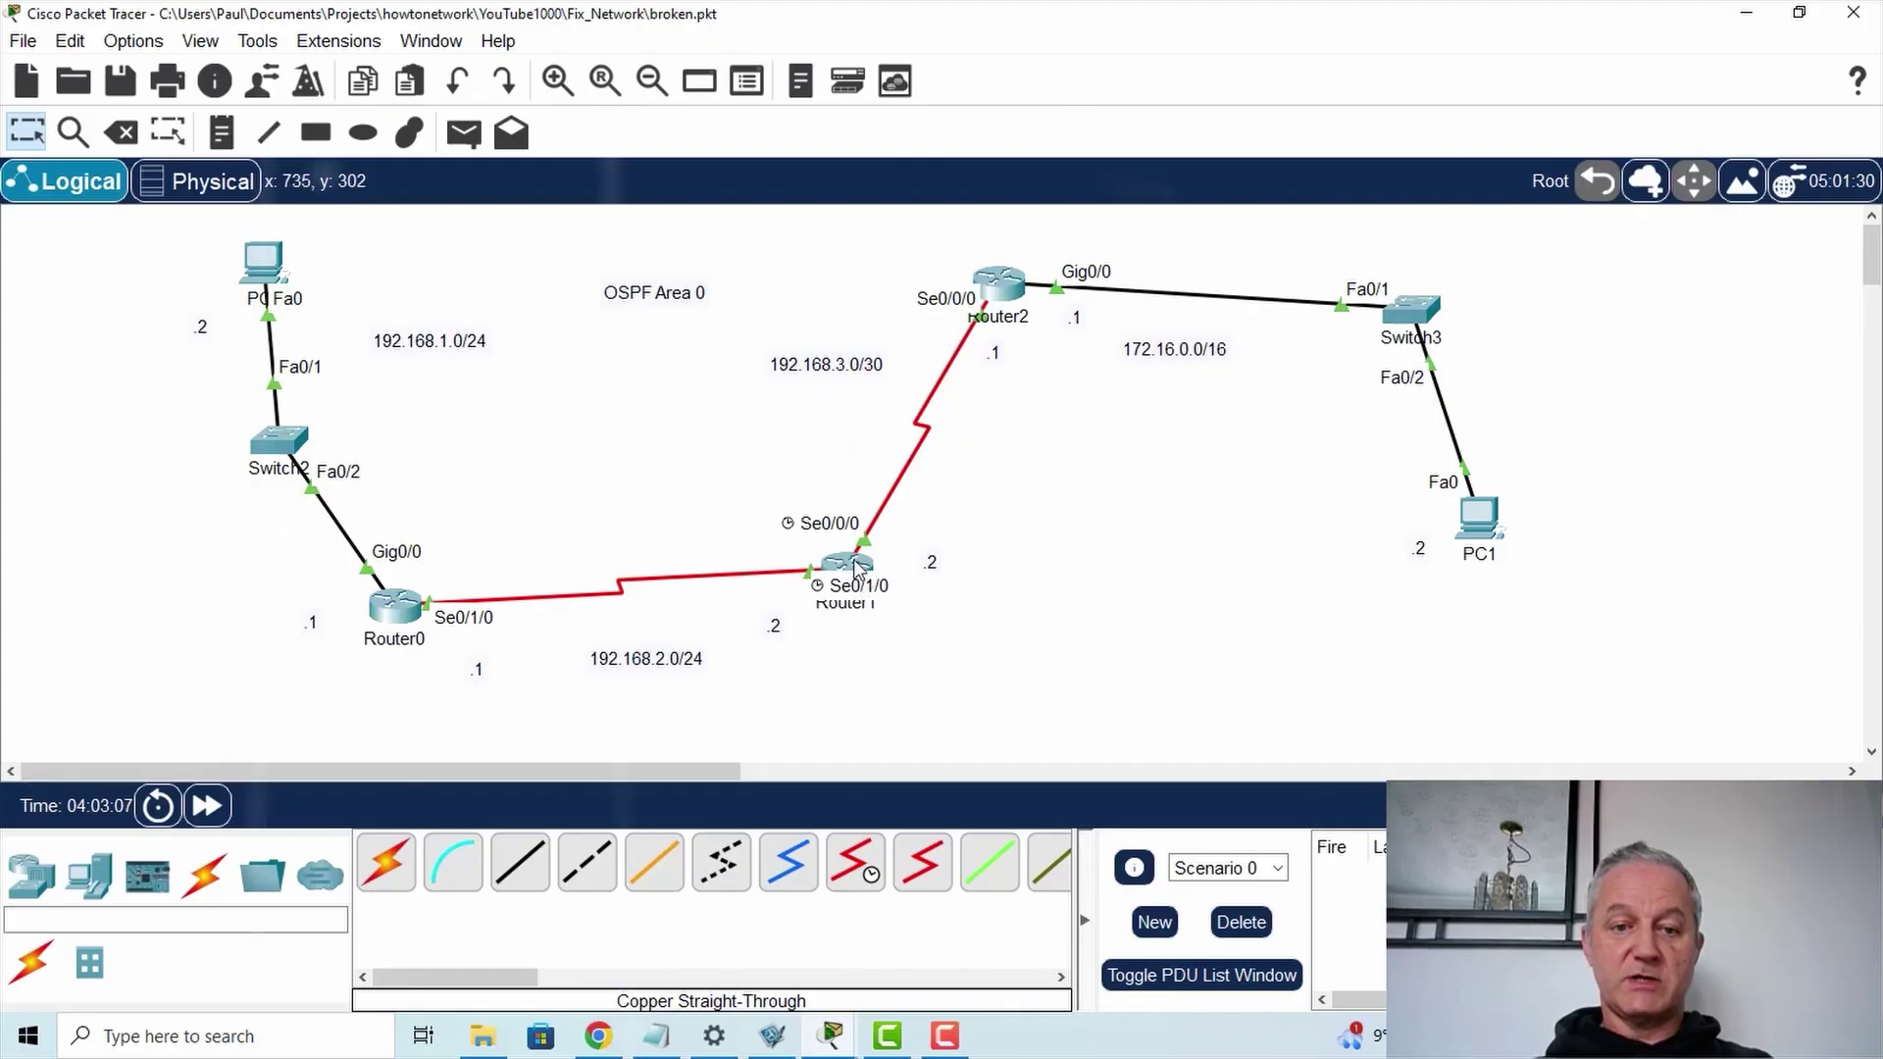
- Run show ip route on Router1 and examine its OSPF-learned routes
left_click(853, 559)
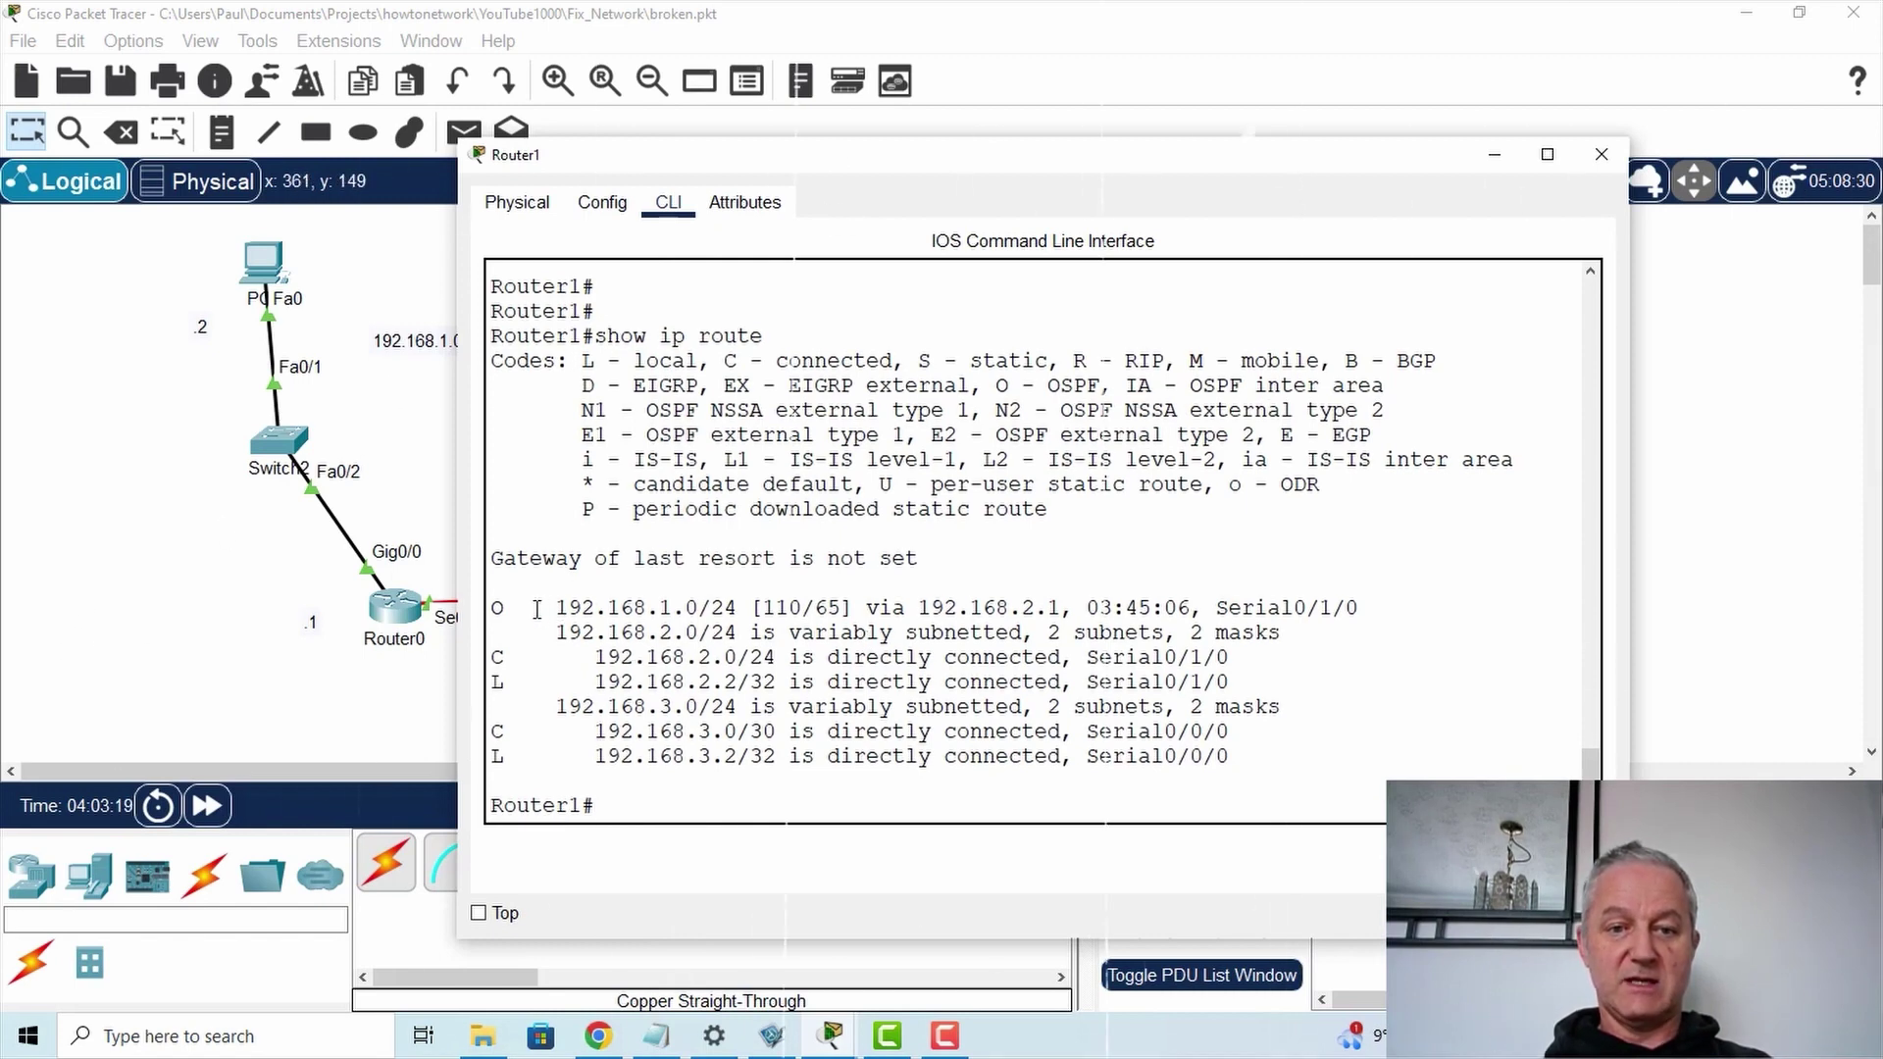
left_click_drag(544, 608, 549, 586)
left_click(723, 609)
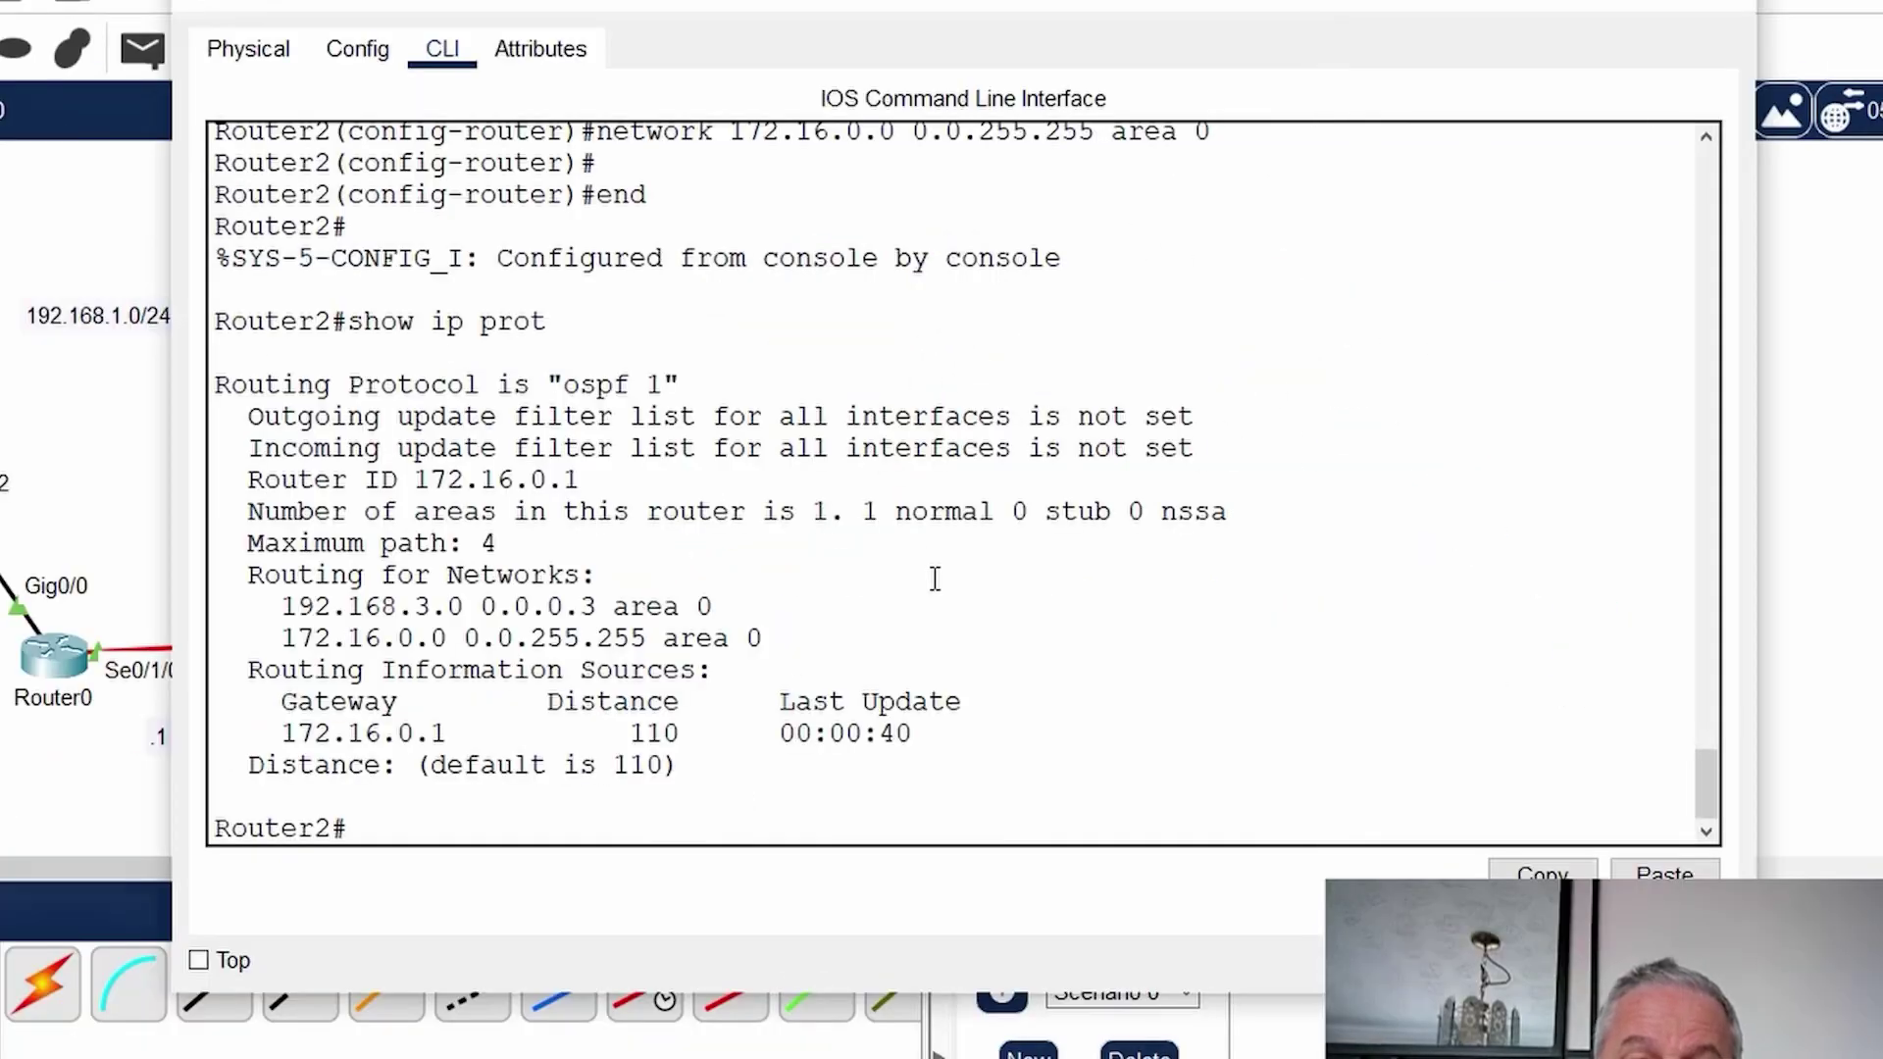
- Run show run on Router2 and page through the interface, OSPF and access-list configuration
key("Return")
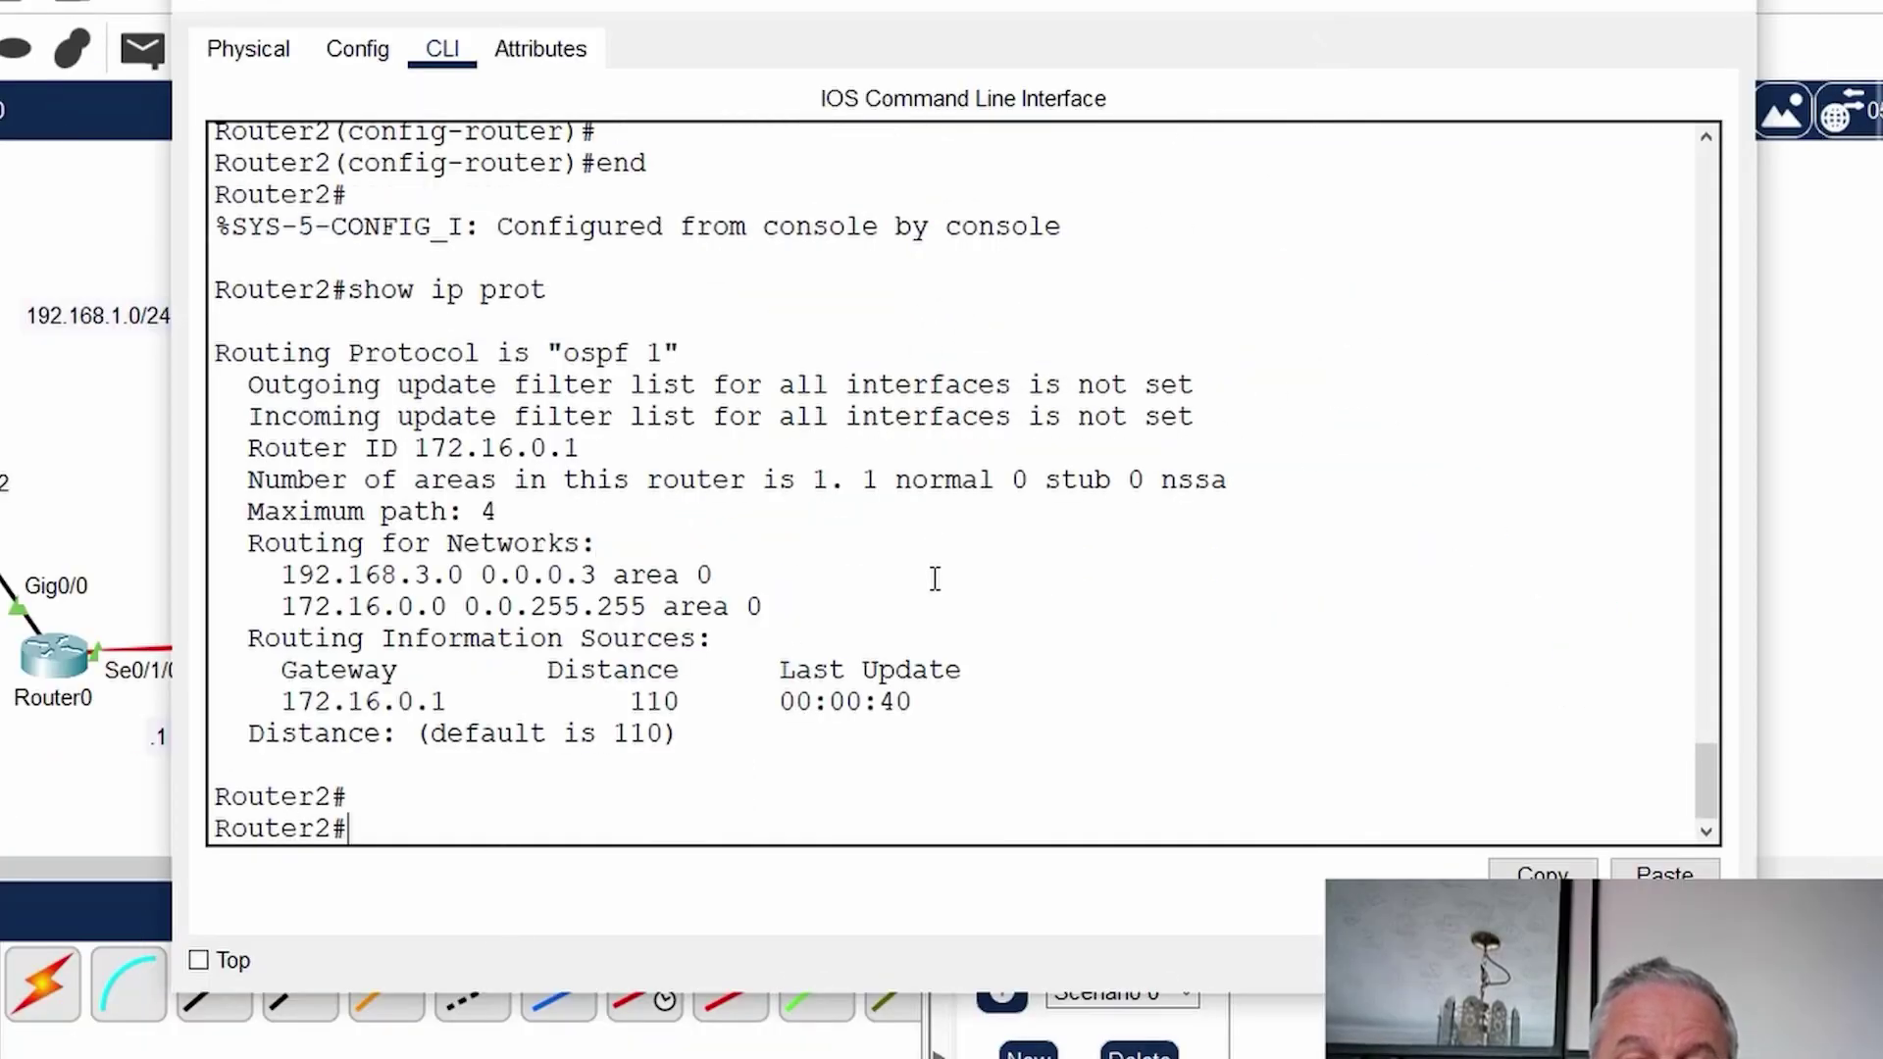
type("show ru")
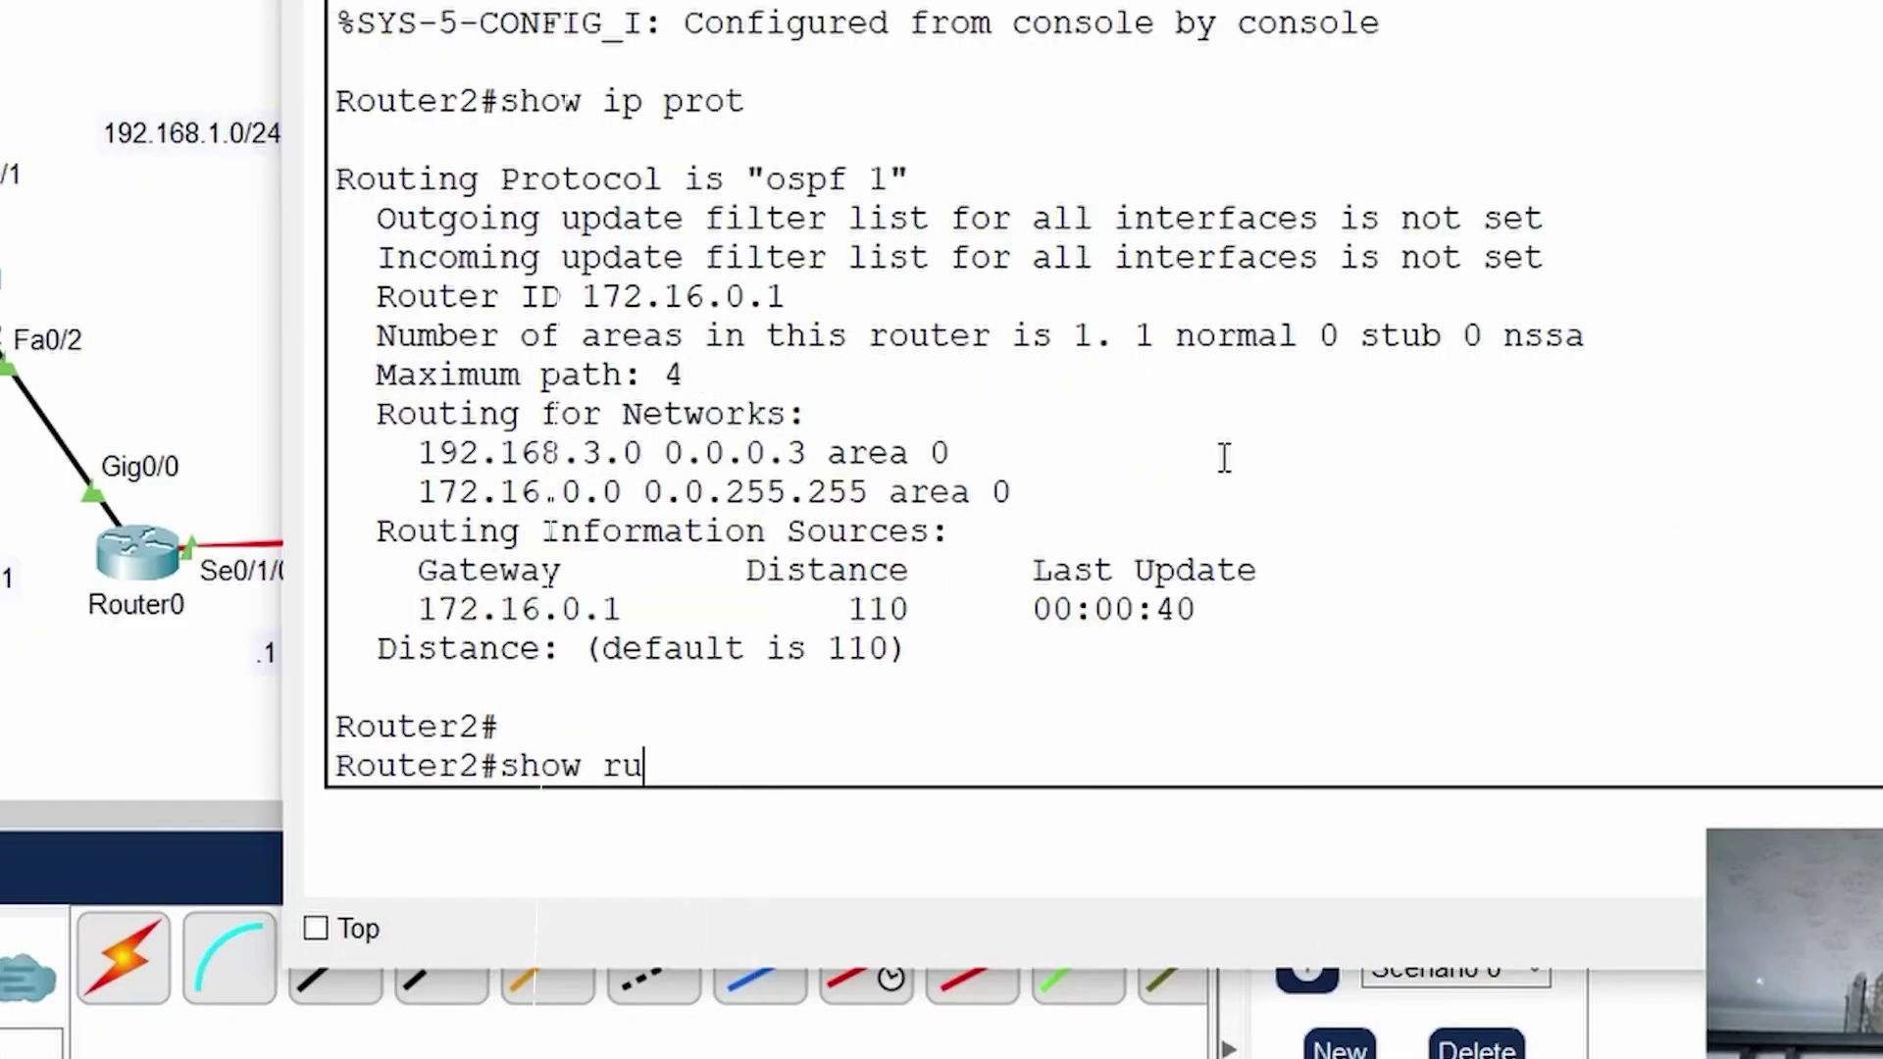
type("n")
key("Return")
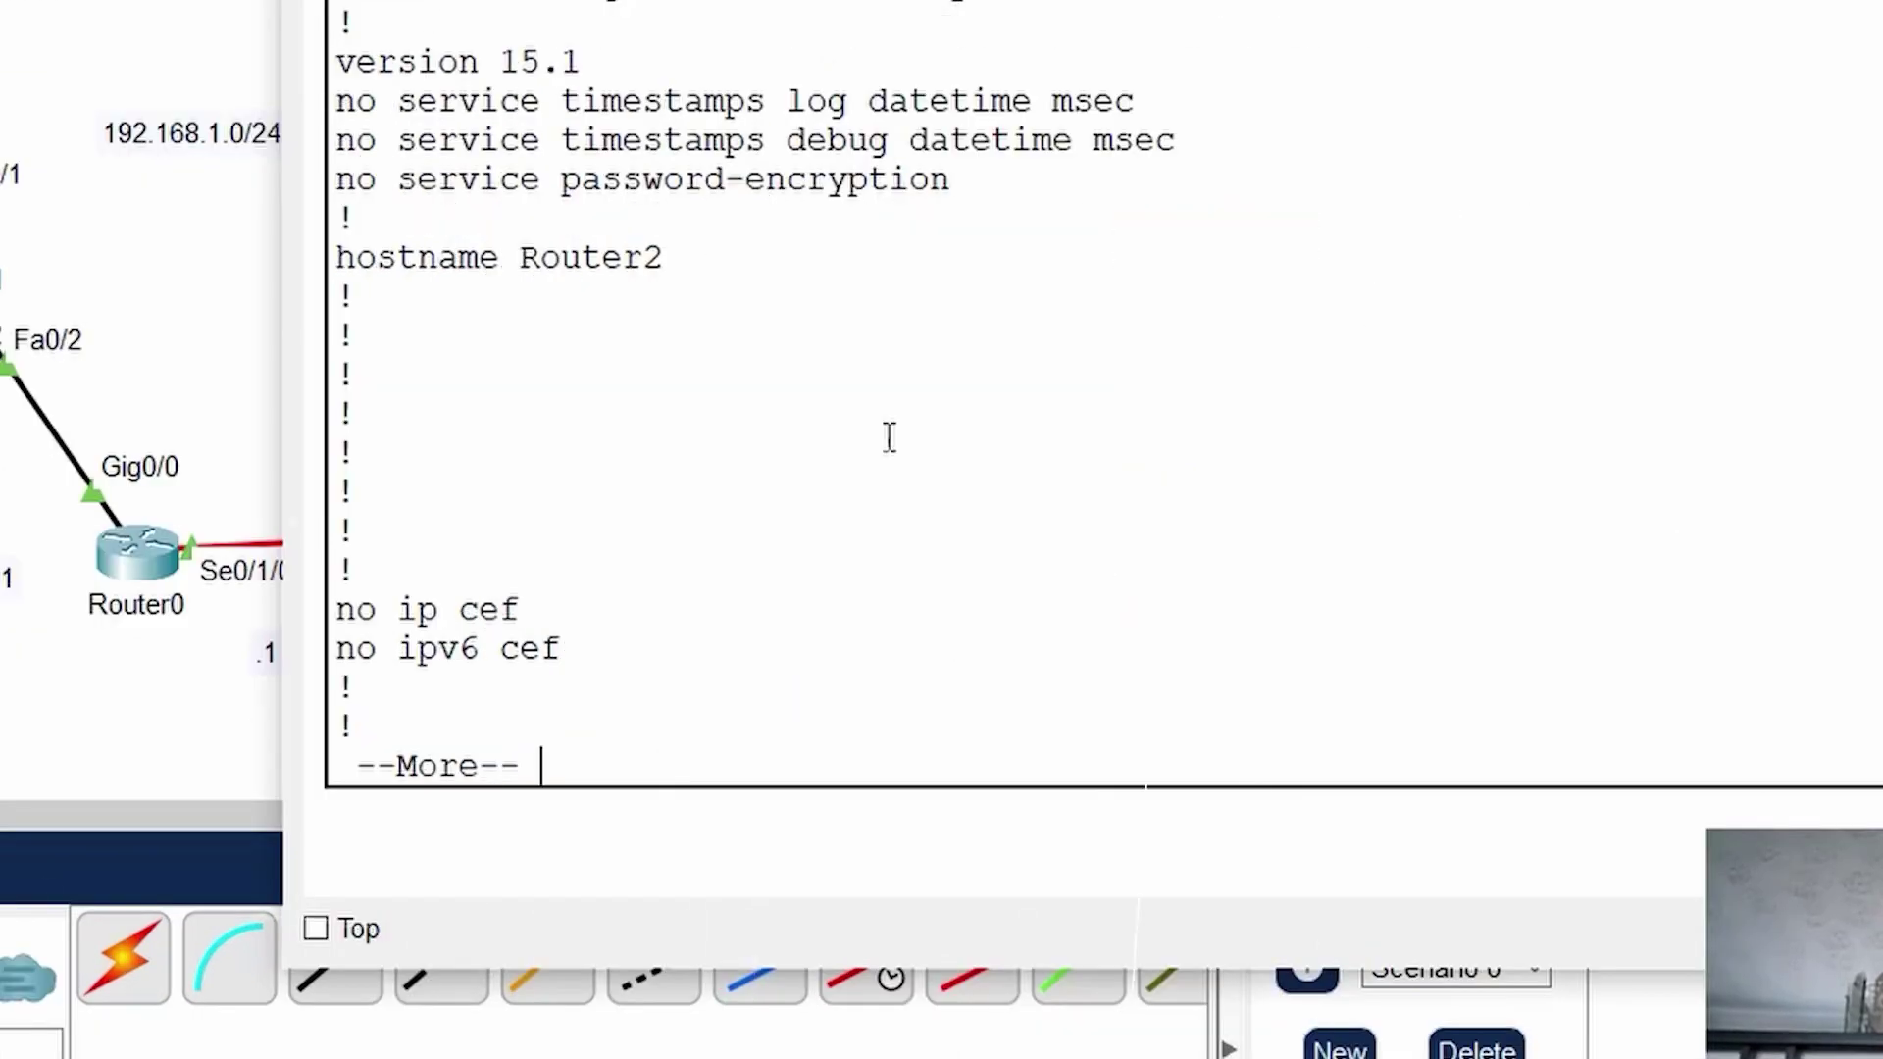
key("space")
key("space")
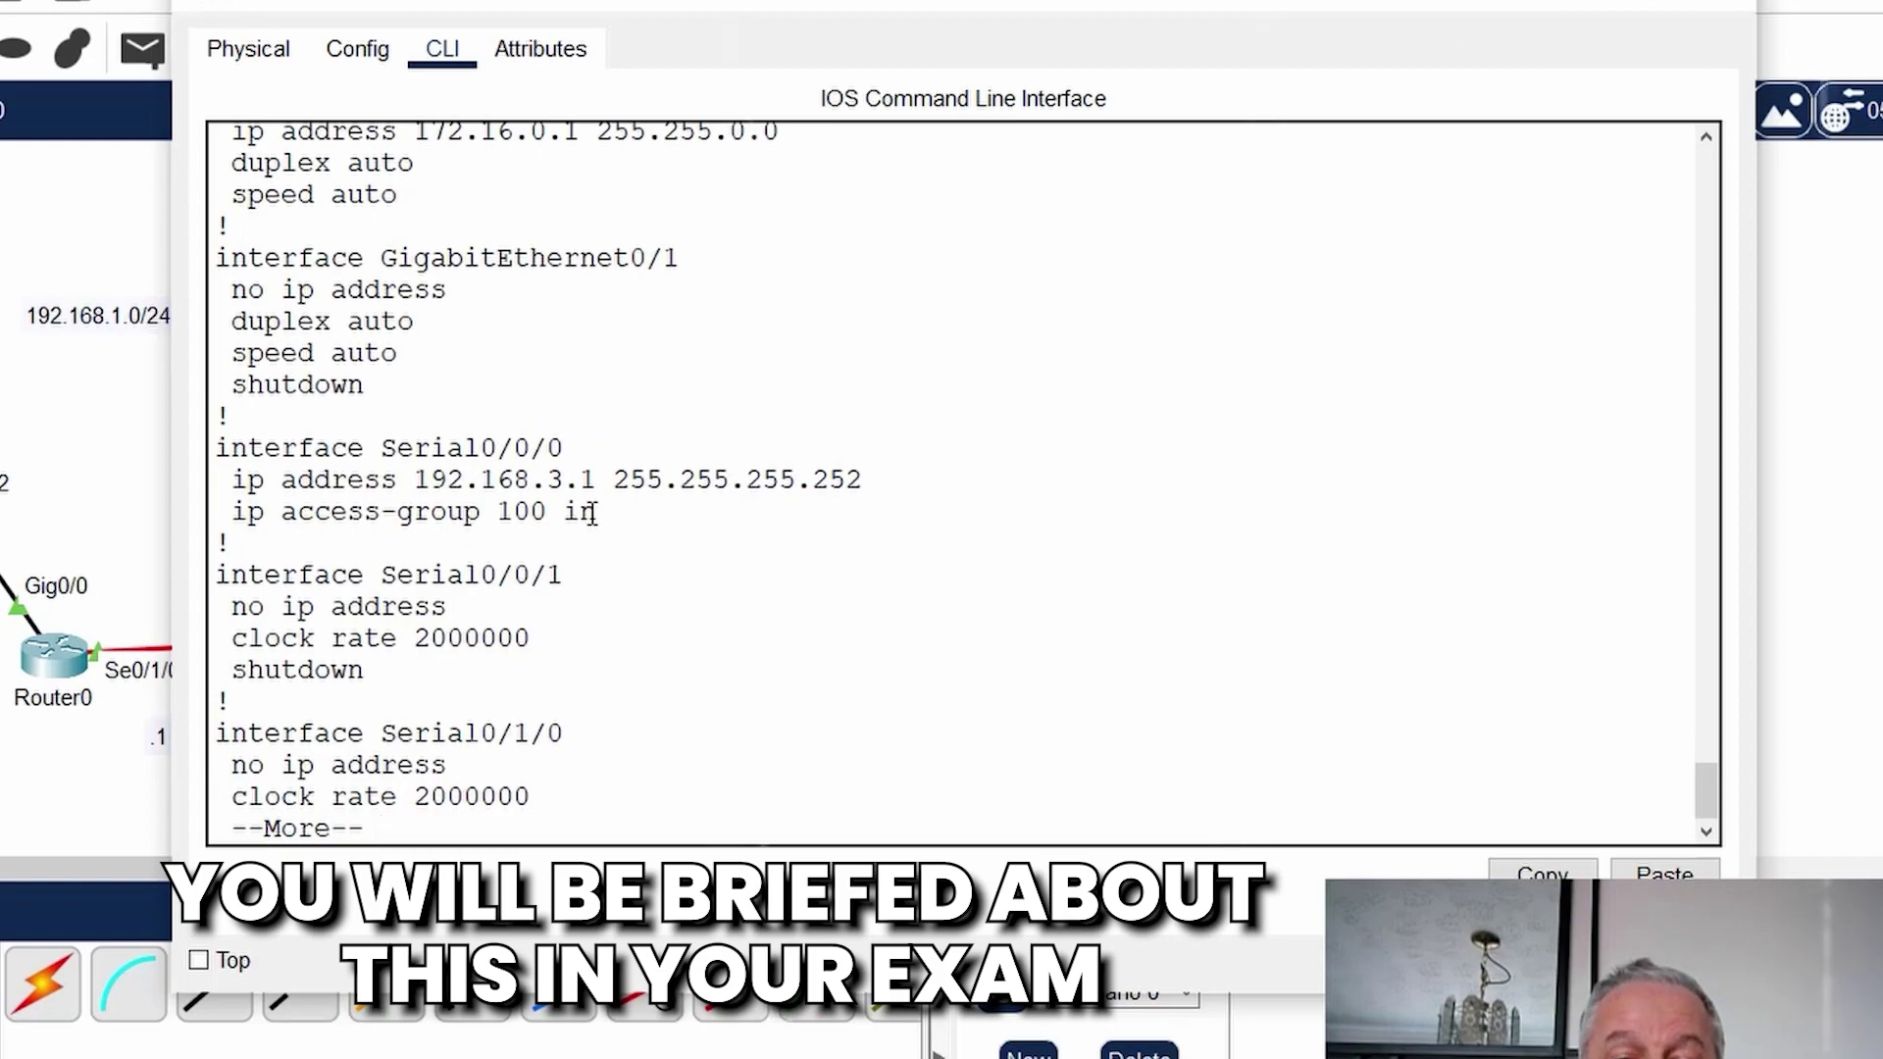
key("space")
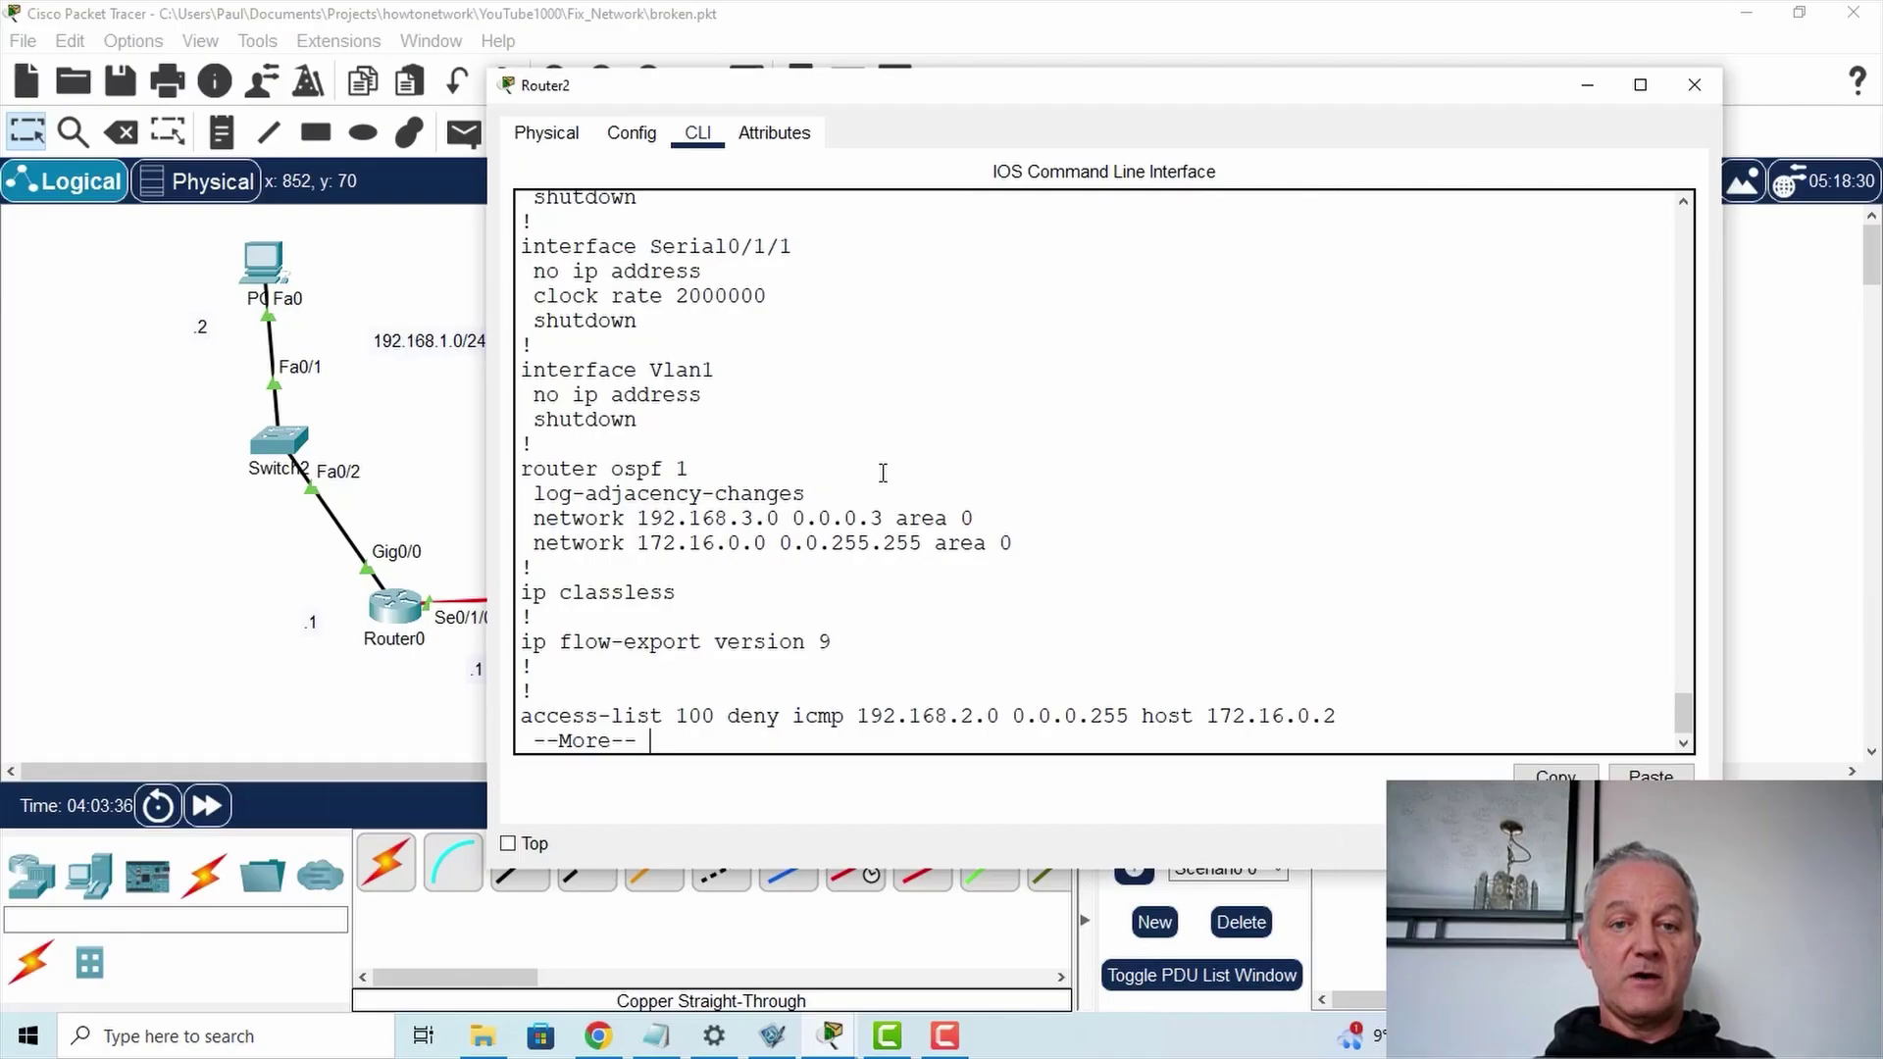
key("space")
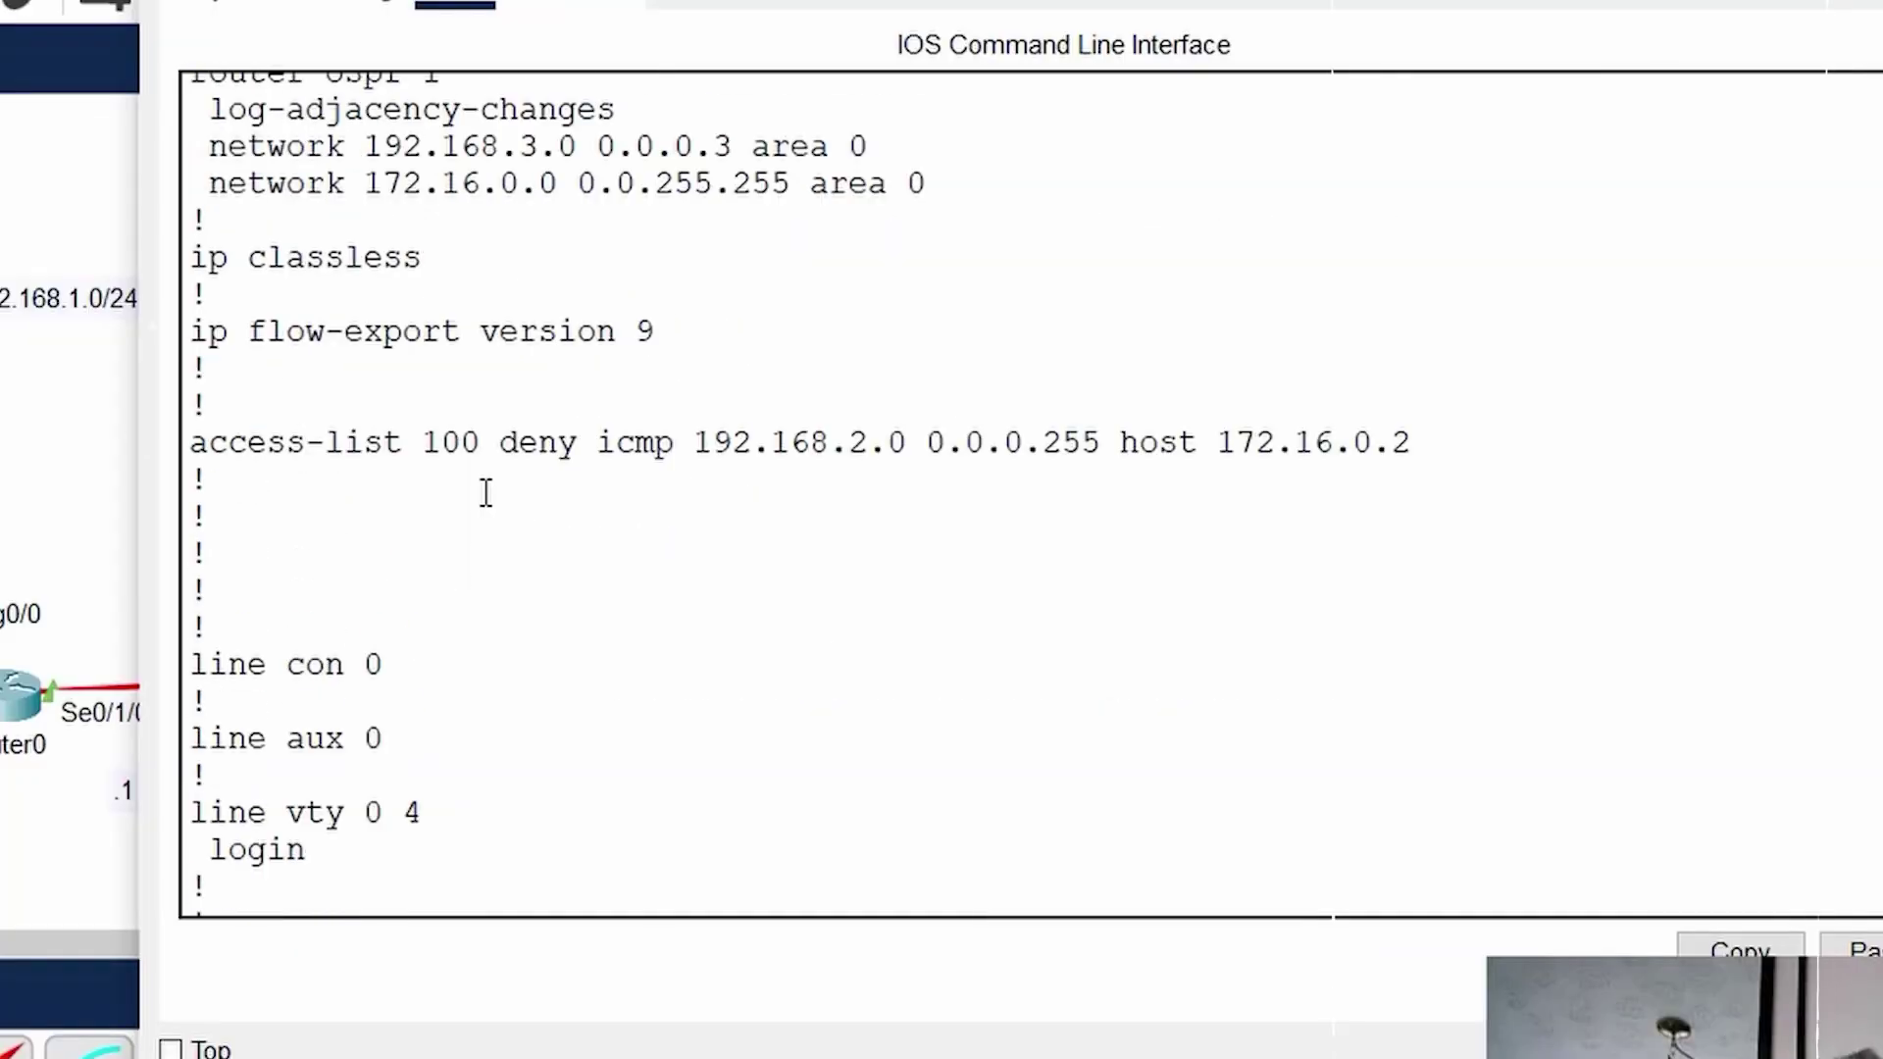
- Examine the access list 100 entry in Router2's running configuration, checking its protocol, source network and destination host
left_click_drag(192, 442, 1415, 442)
left_click(439, 451)
left_click_drag(439, 451, 1092, 444)
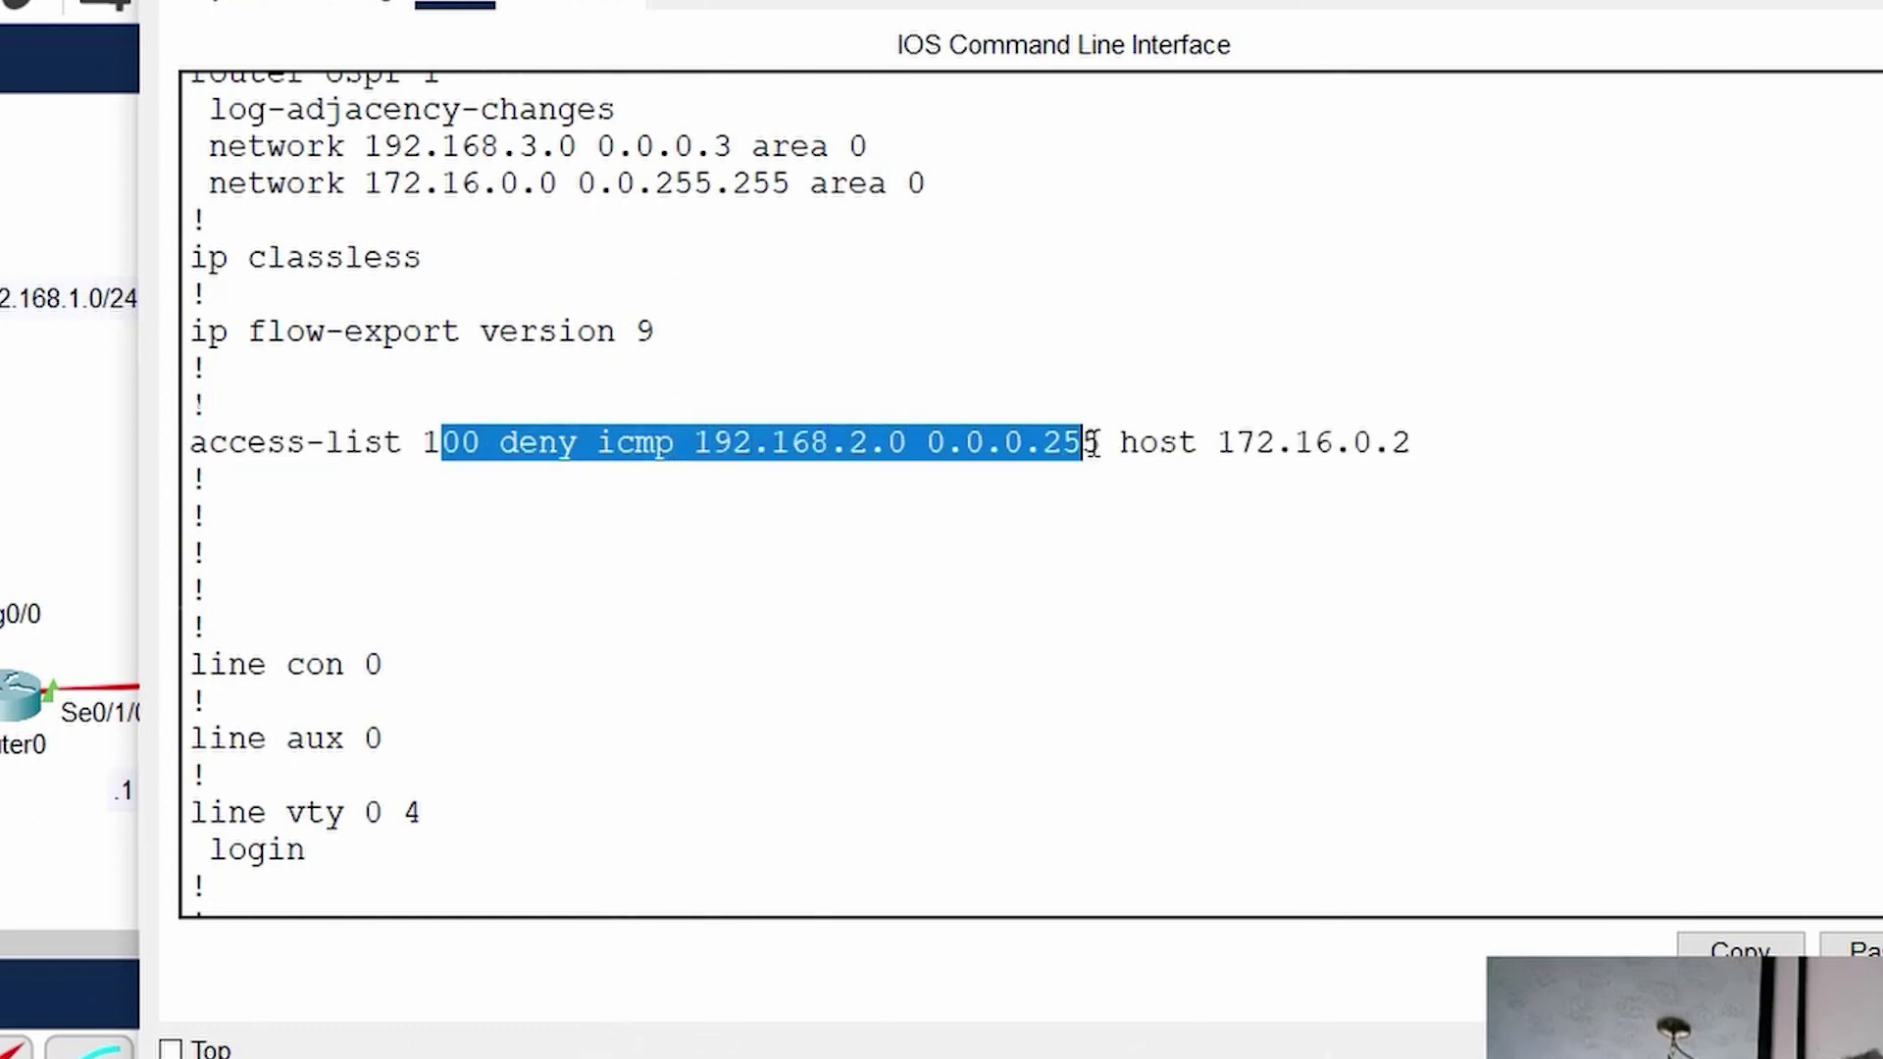
left_click(1227, 444)
left_click_drag(1446, 441, 1255, 446)
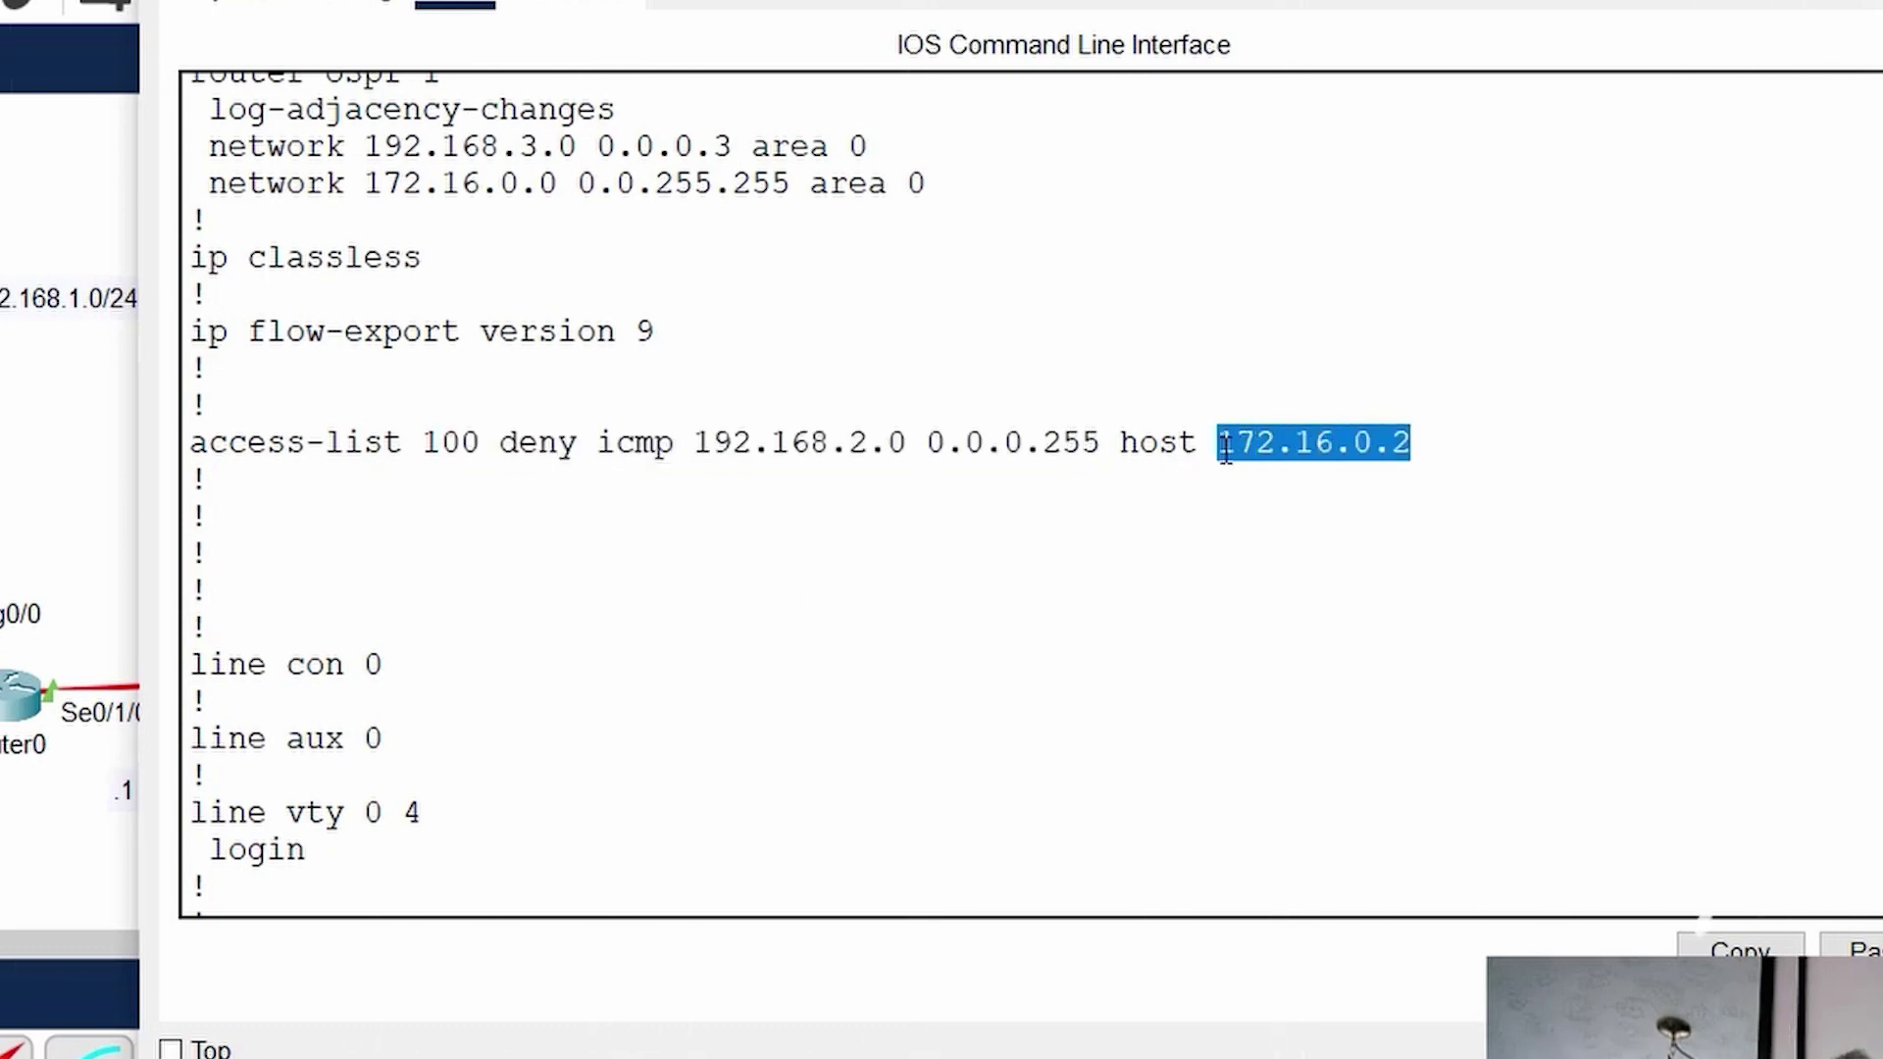
left_click(259, 782)
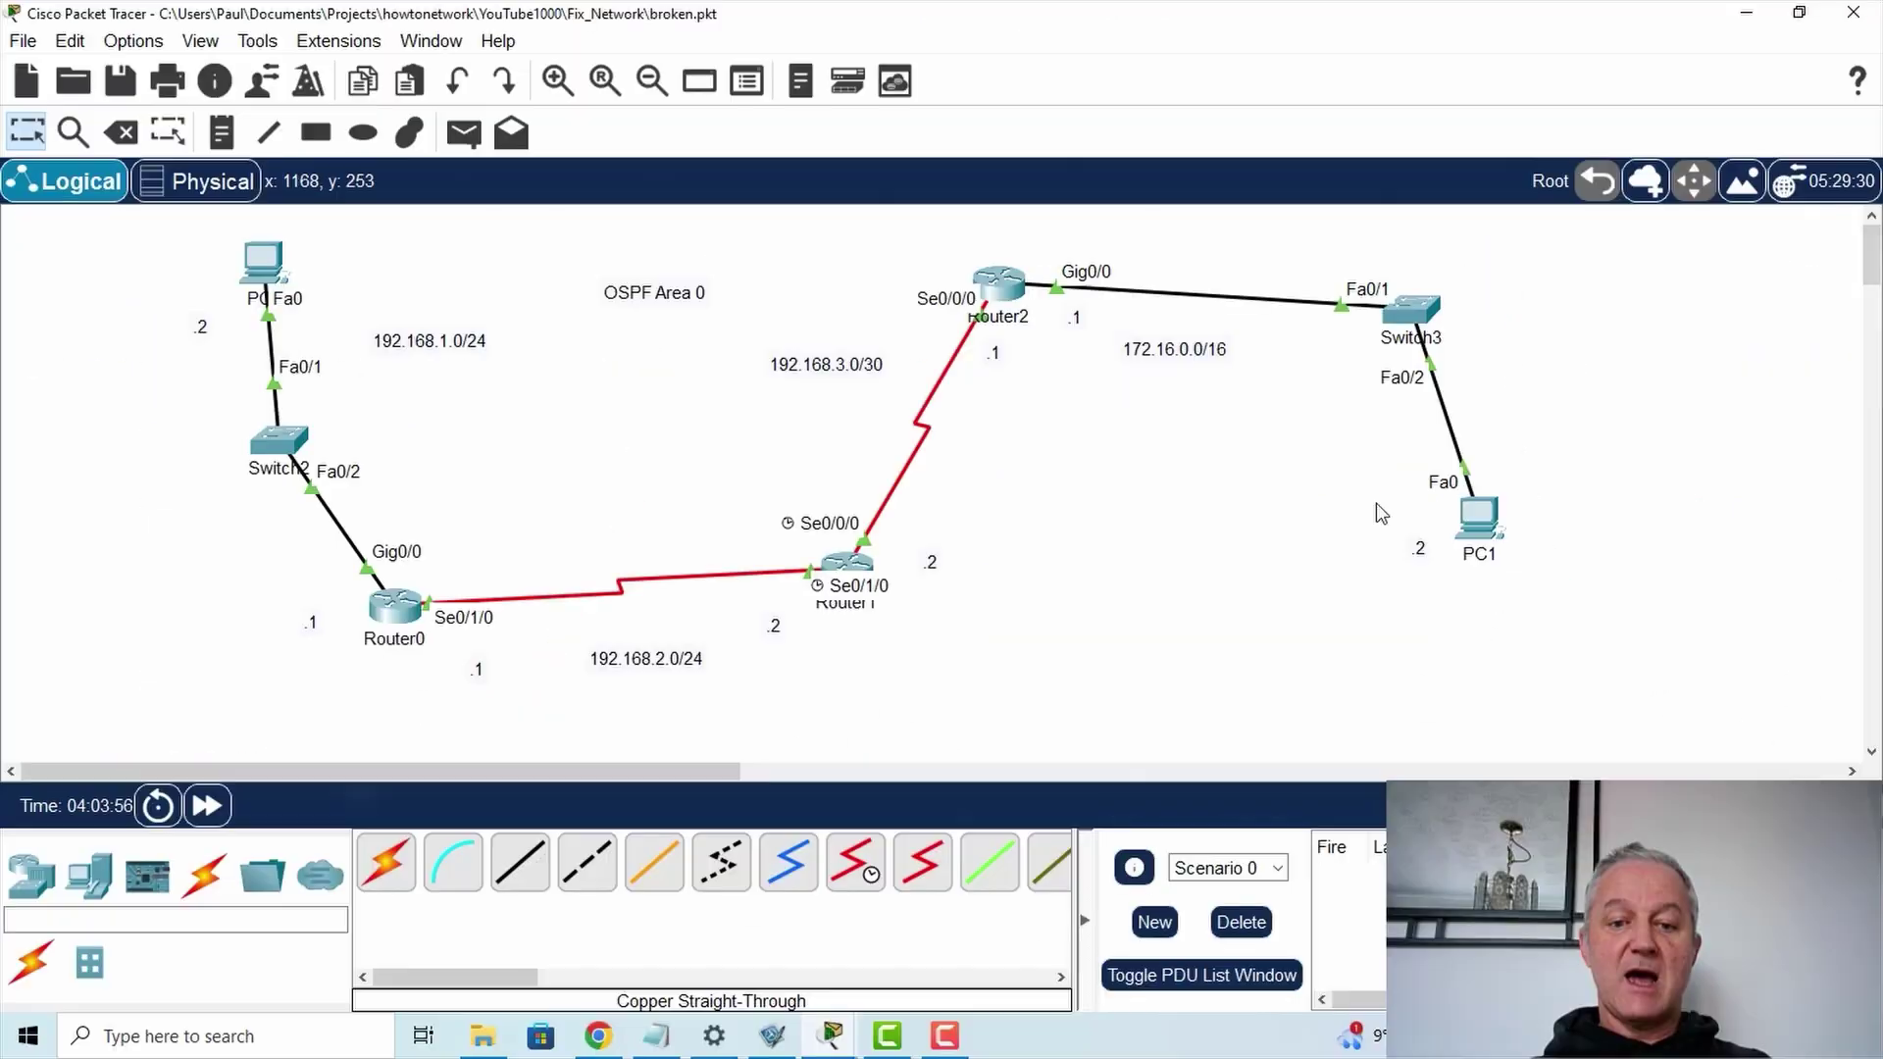
- Compare the access list 100 entry on Router2 with the topology and check which interface the list is applied to
left_click(831, 1042)
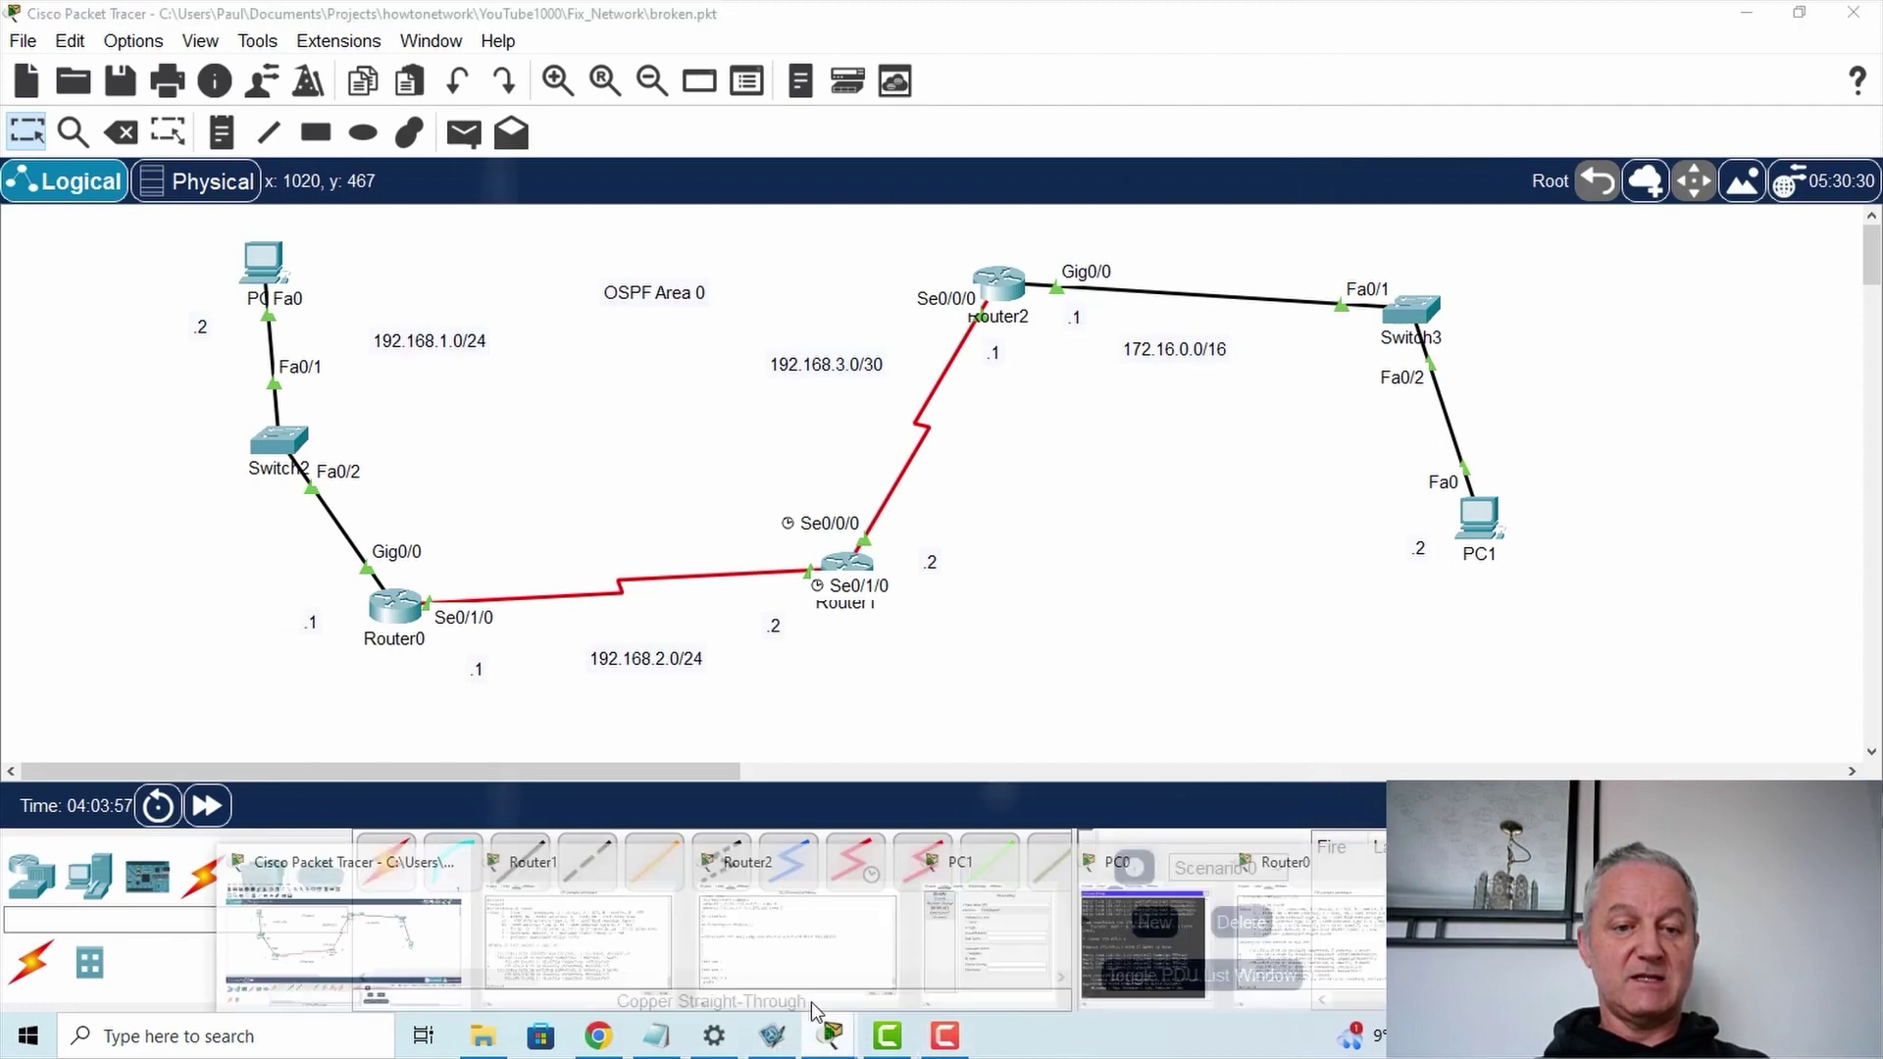
left_click(366, 867)
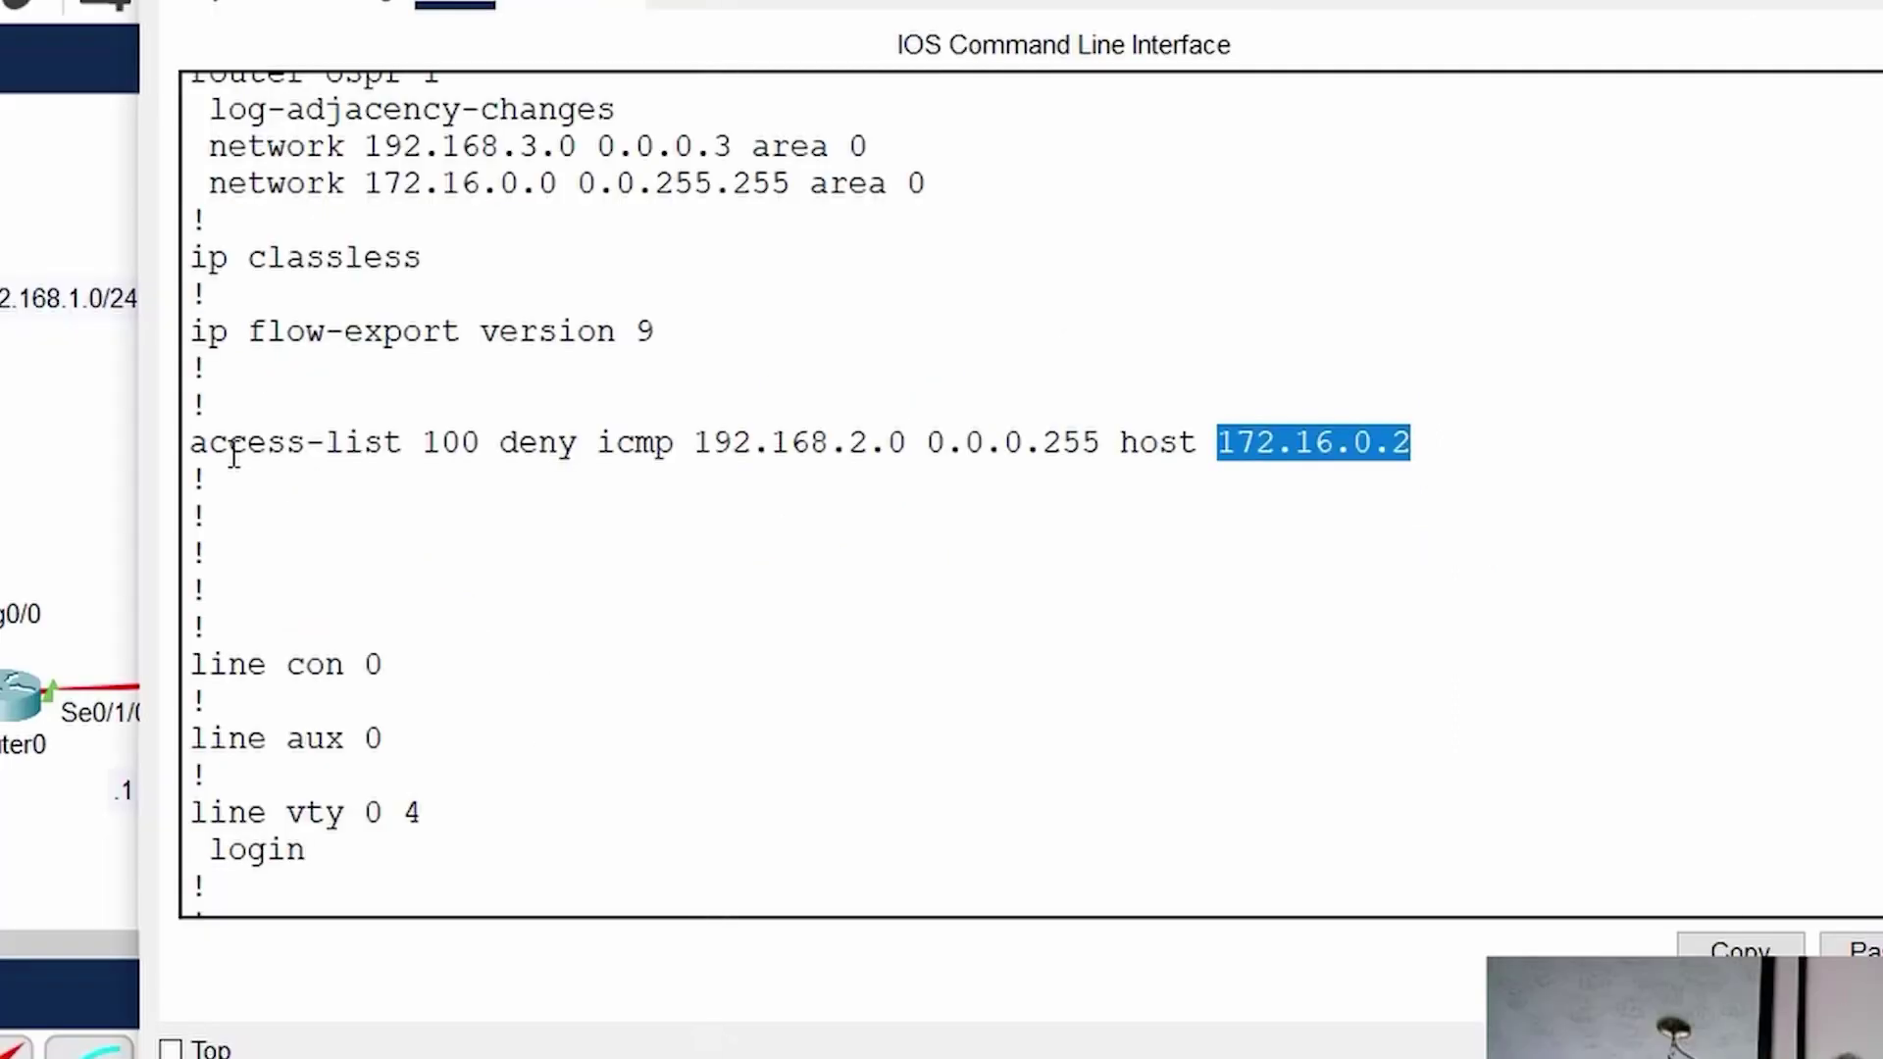
left_click_drag(225, 442, 1475, 453)
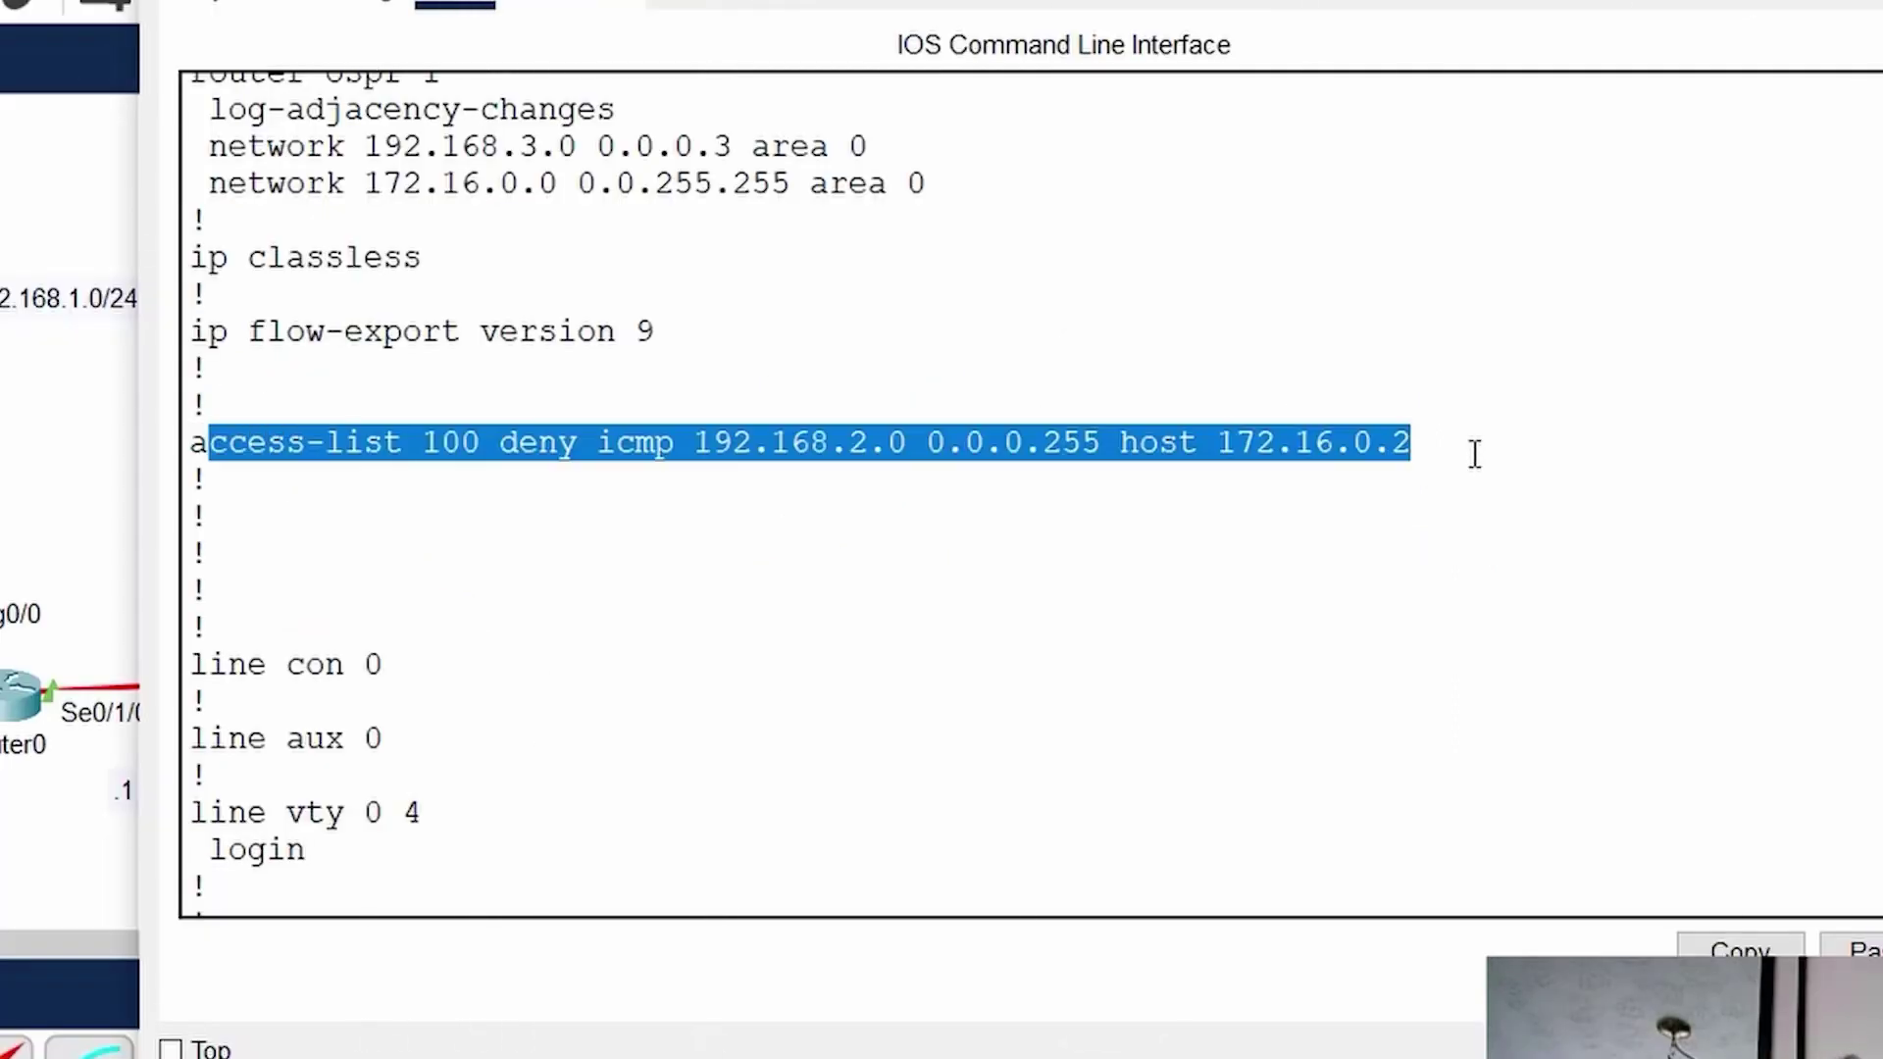
left_click(710, 549)
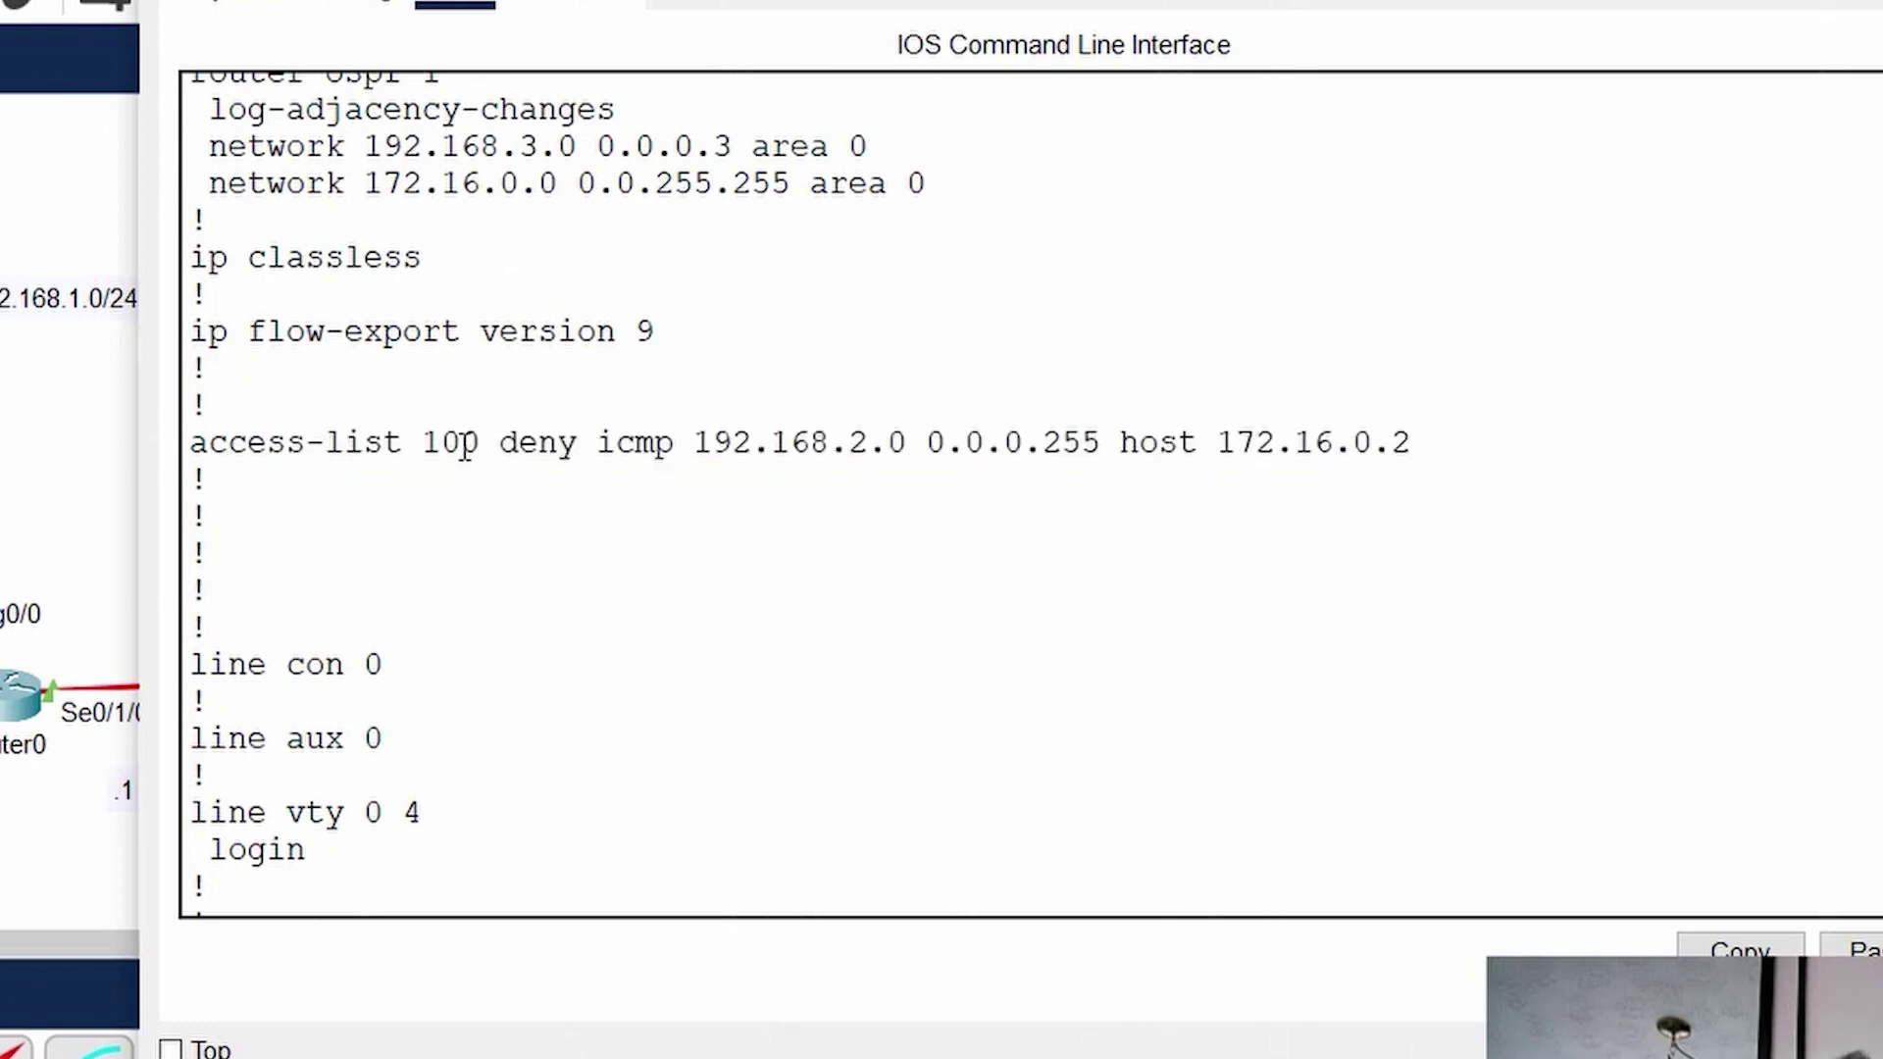
scroll(471, 446, "up", 10)
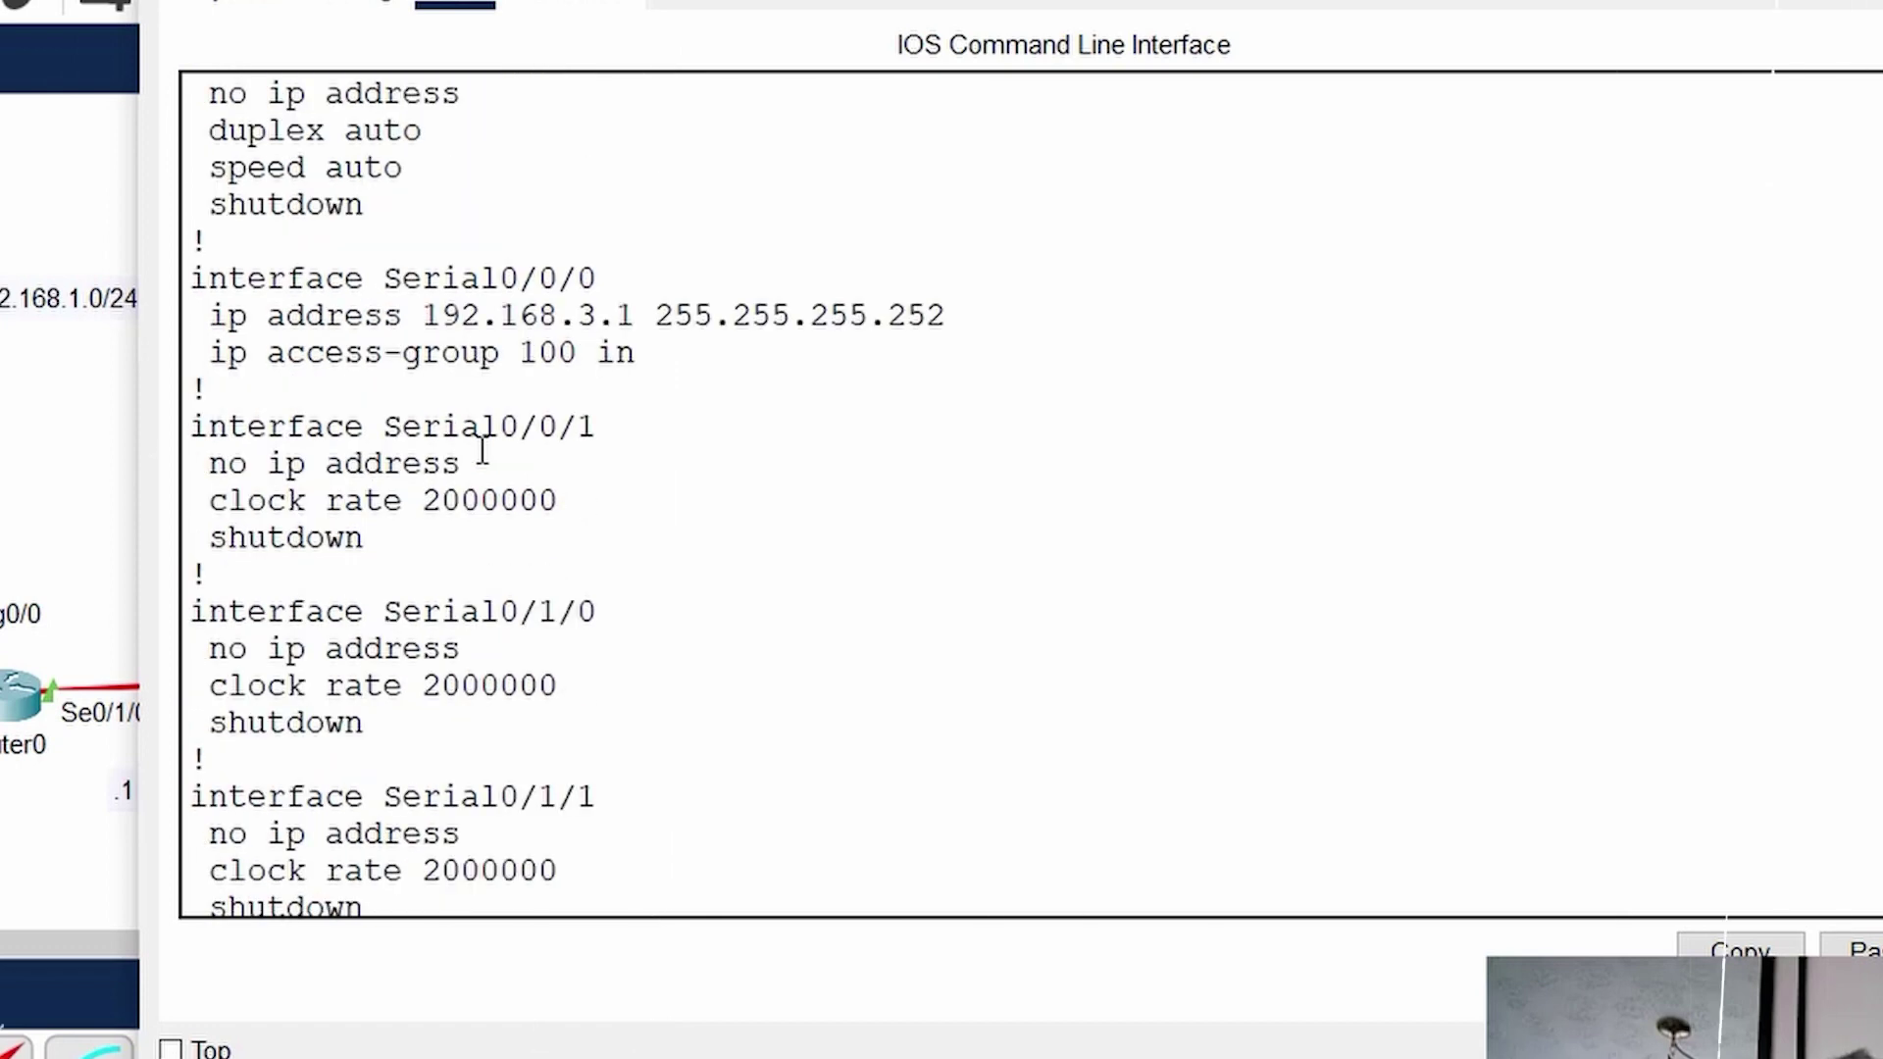
left_click_drag(210, 353, 667, 354)
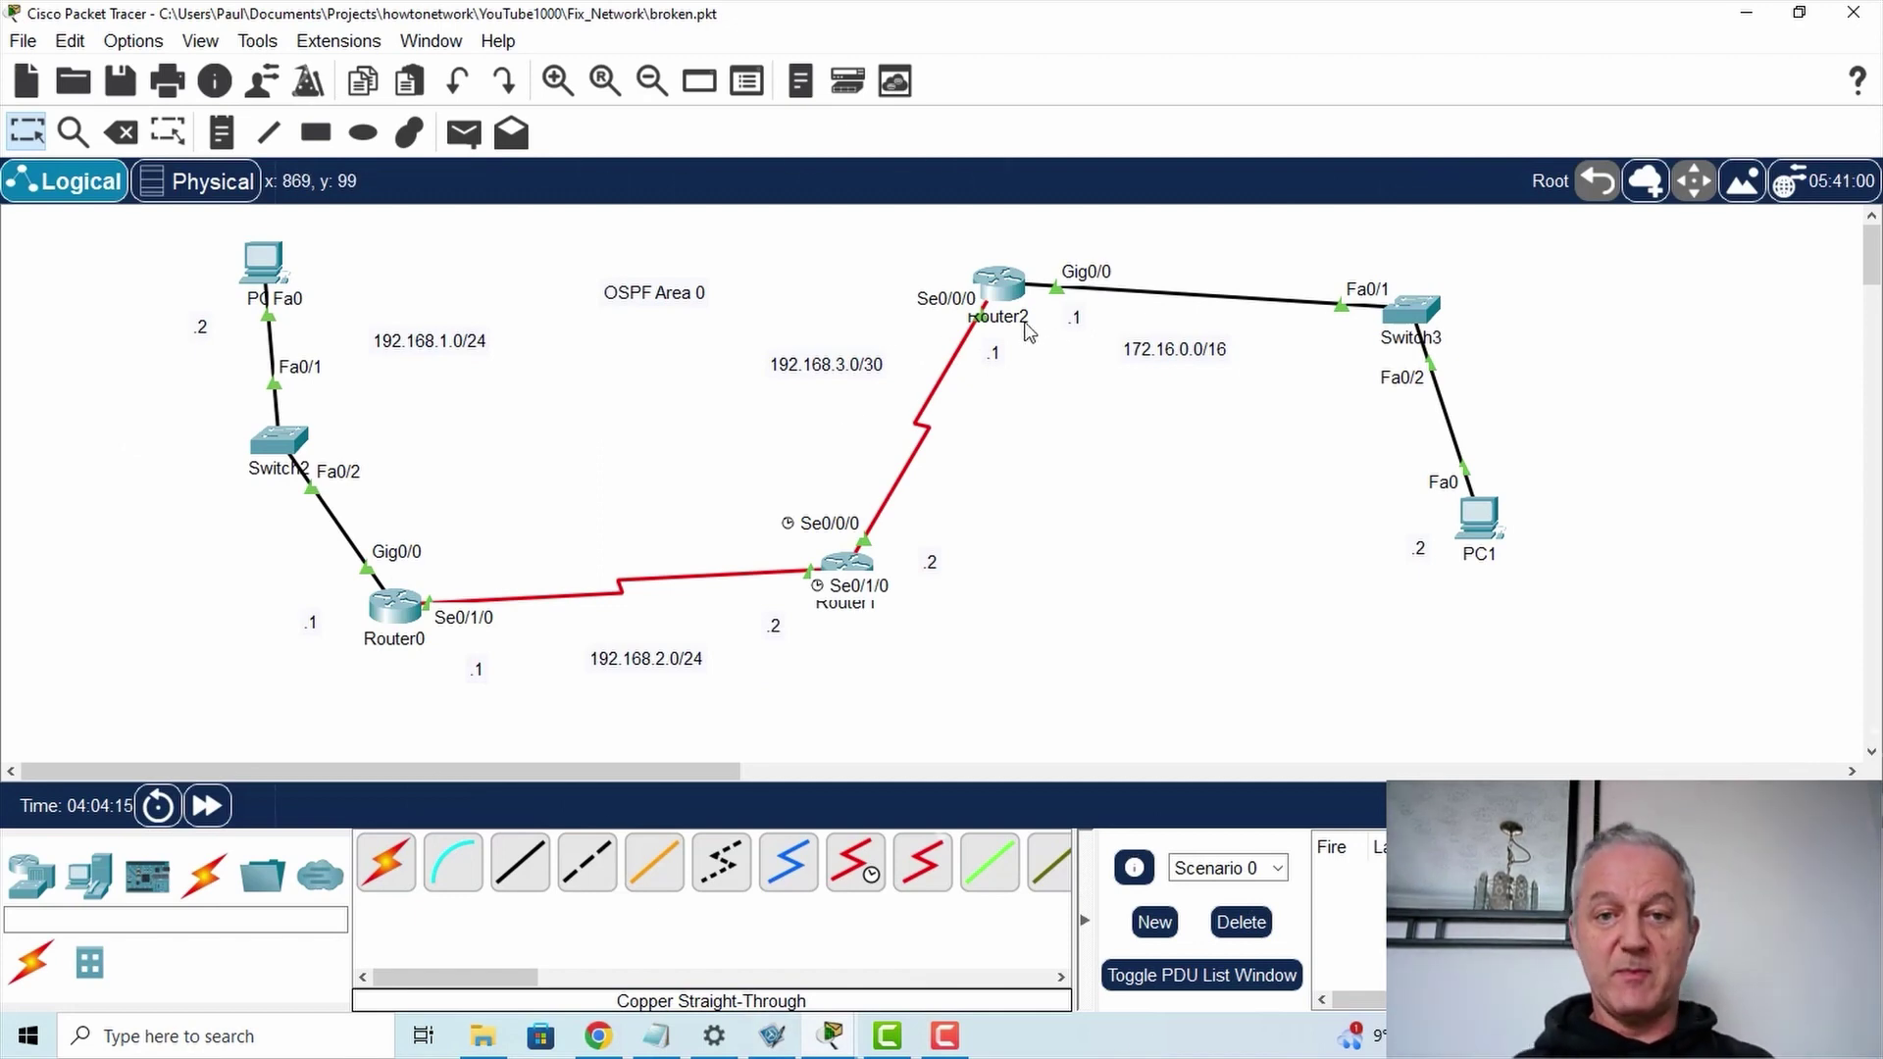
- Enter global configuration mode on Router2 and remove access list 100 with no access-list 100
mouse_move(1027, 330)
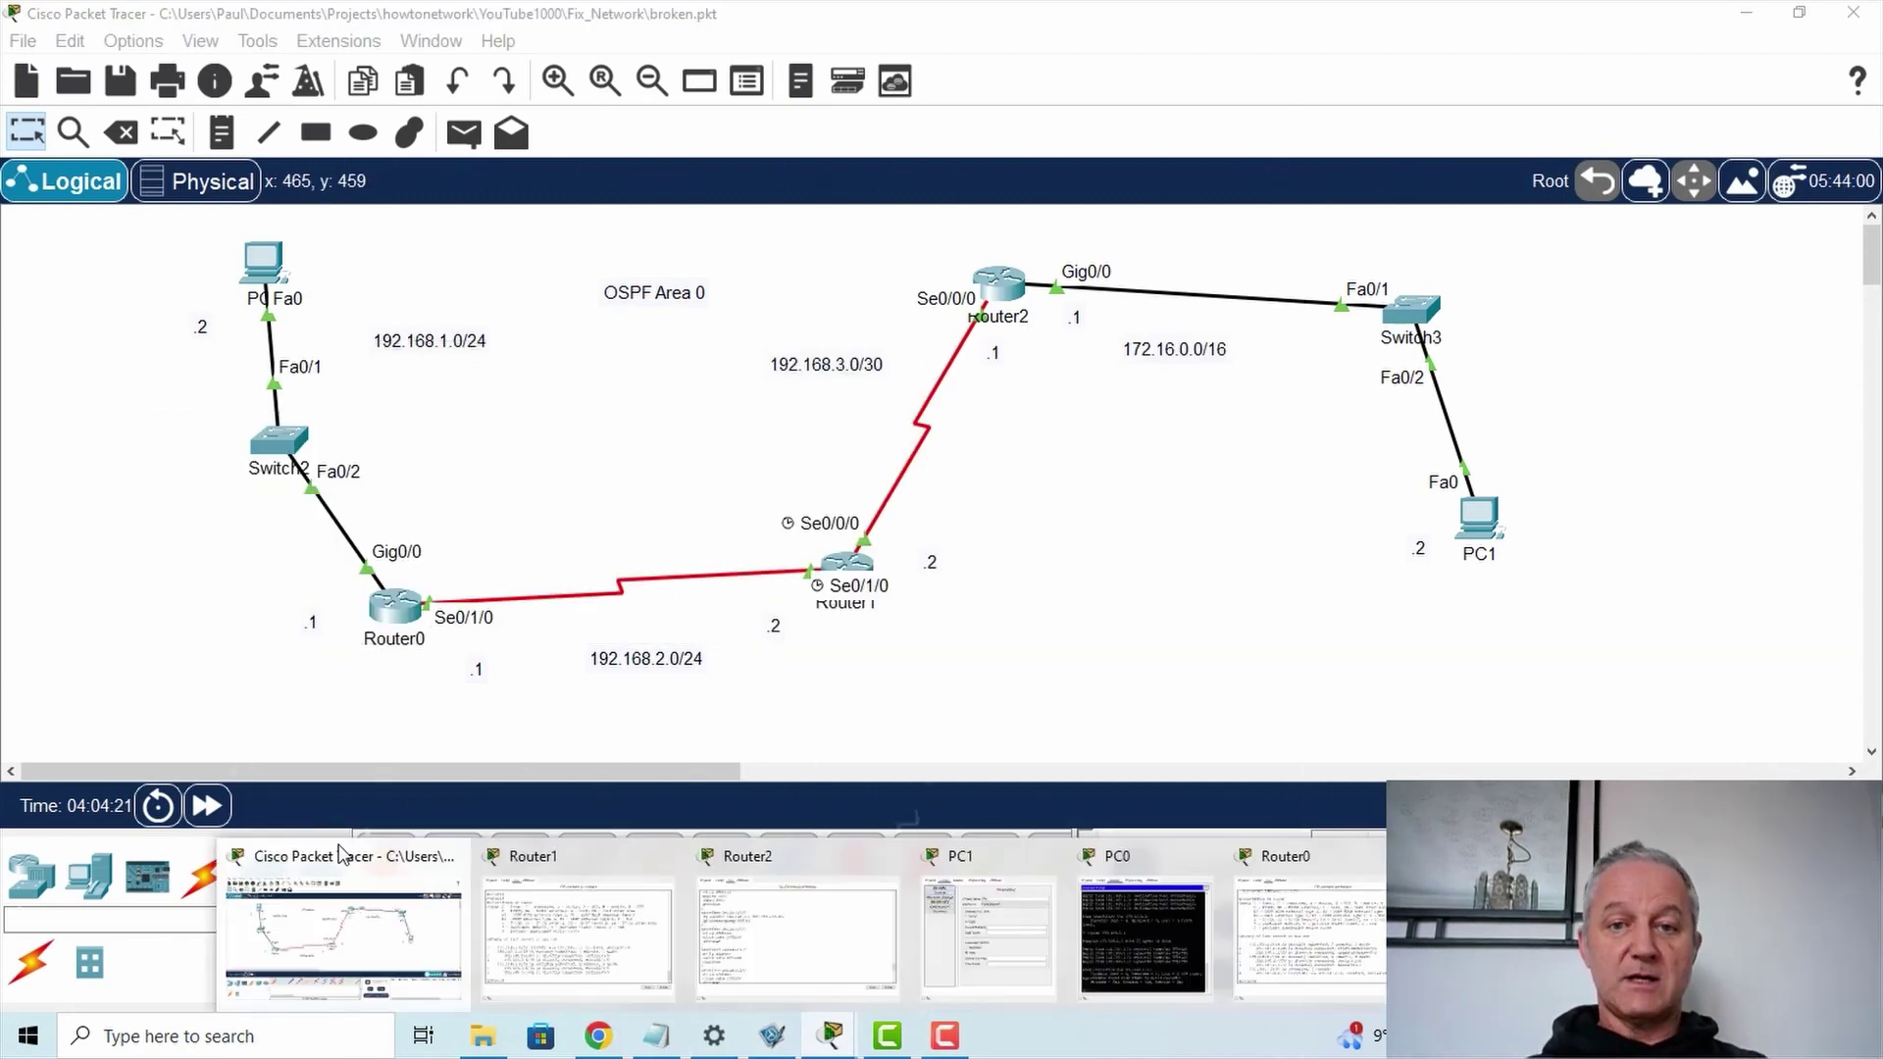
left_click(1001, 291)
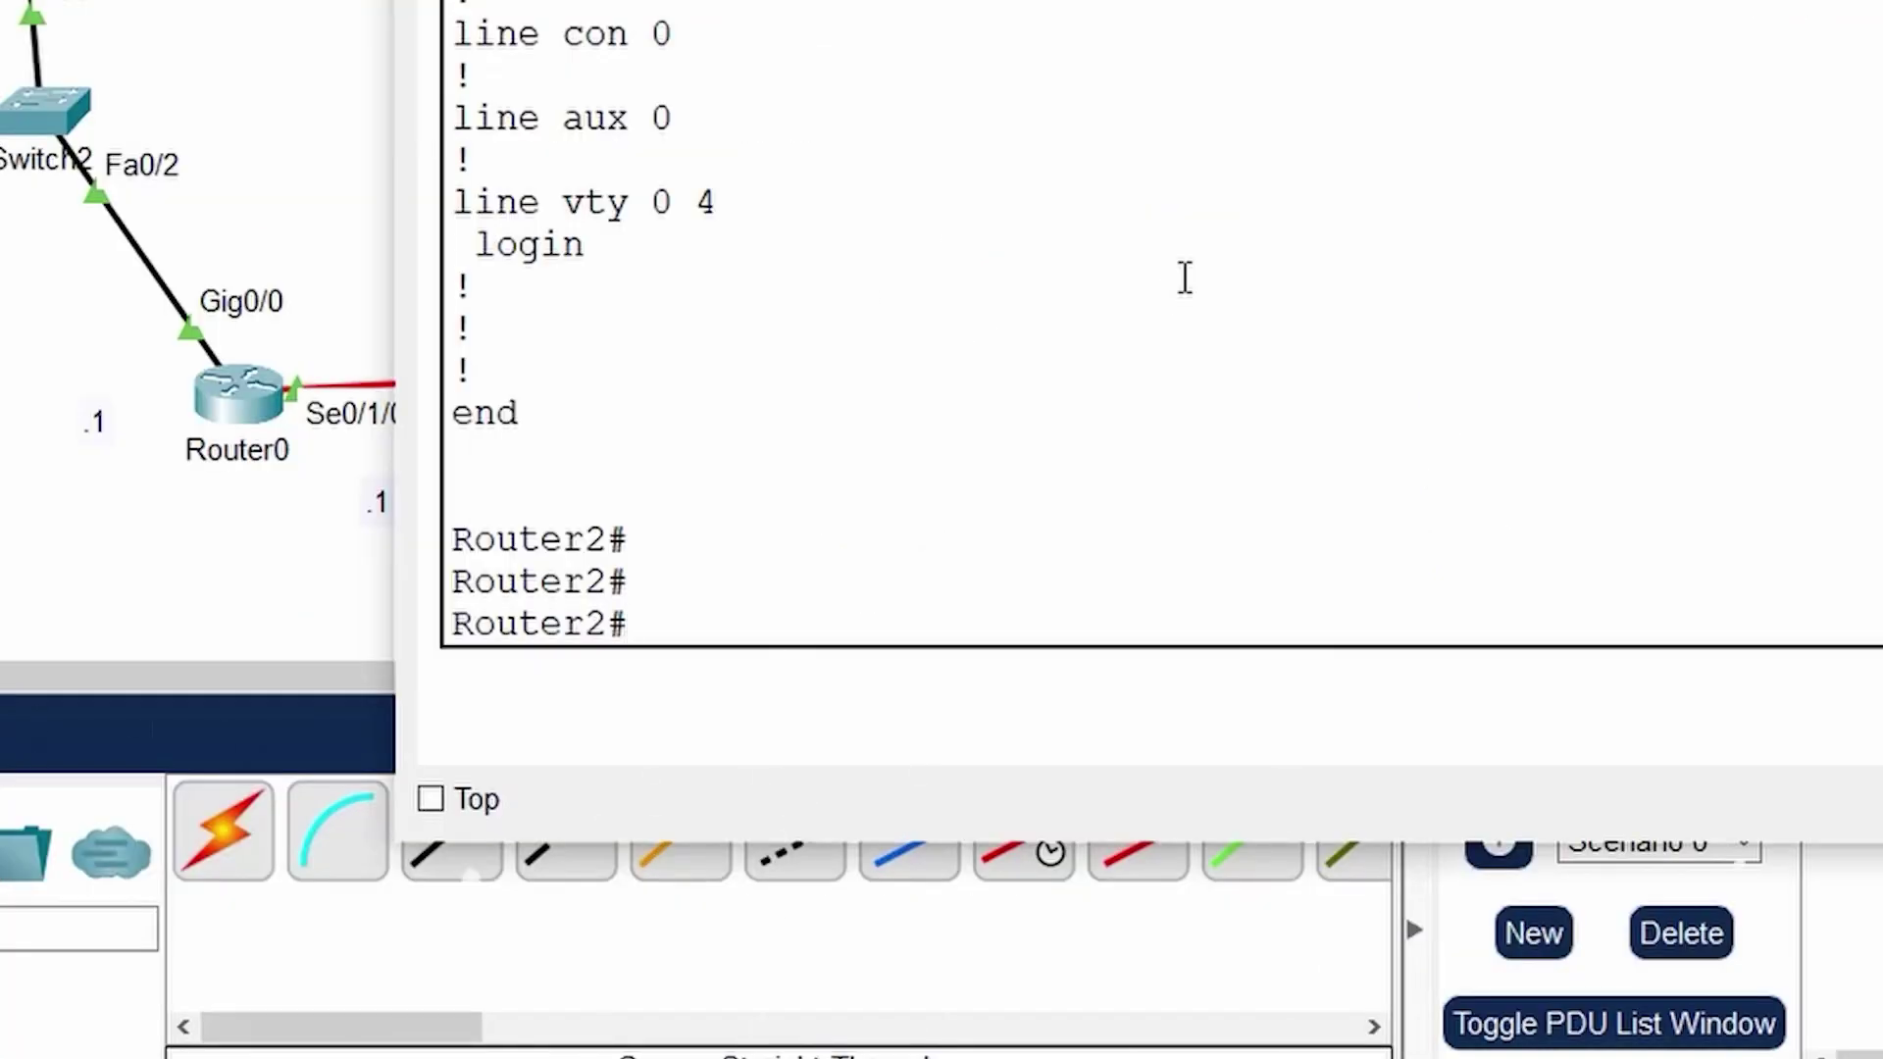
type("conf t")
key("Return")
type("no acces")
key("Tab")
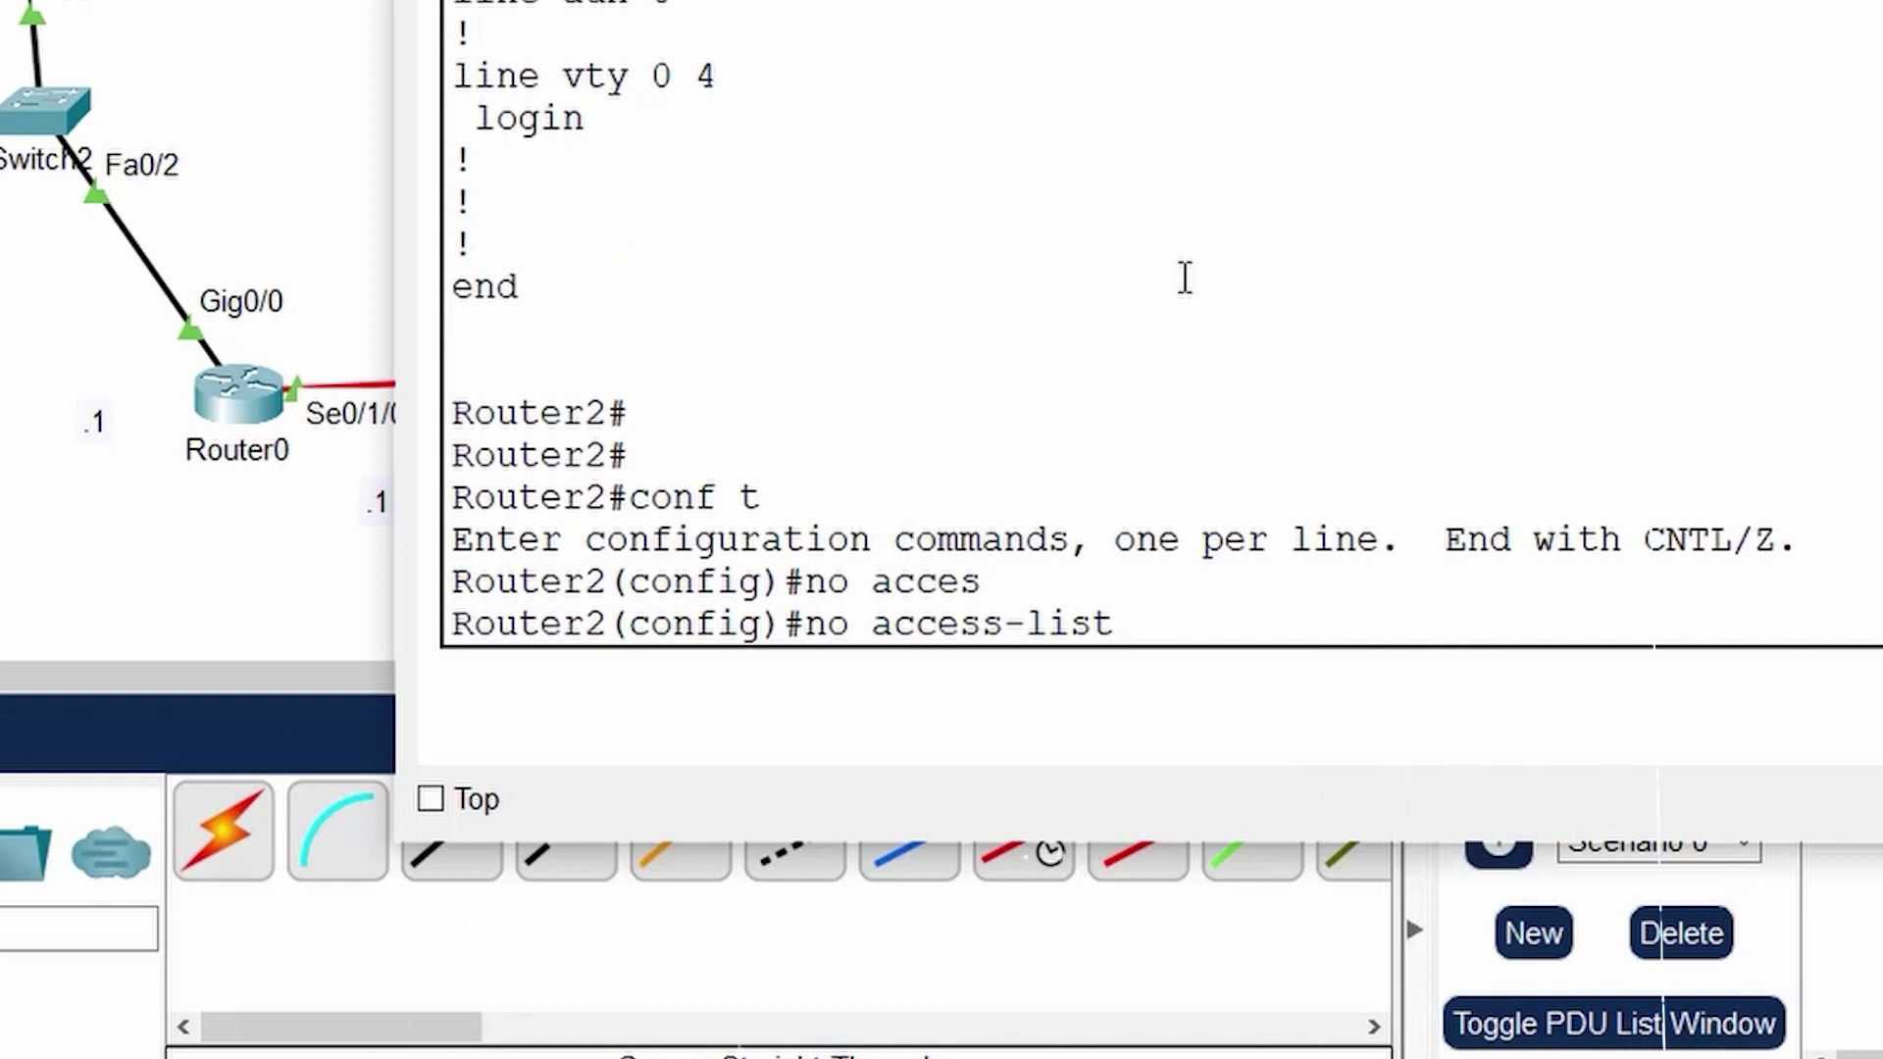
type("100")
key("Return")
key("Return")
key("Return")
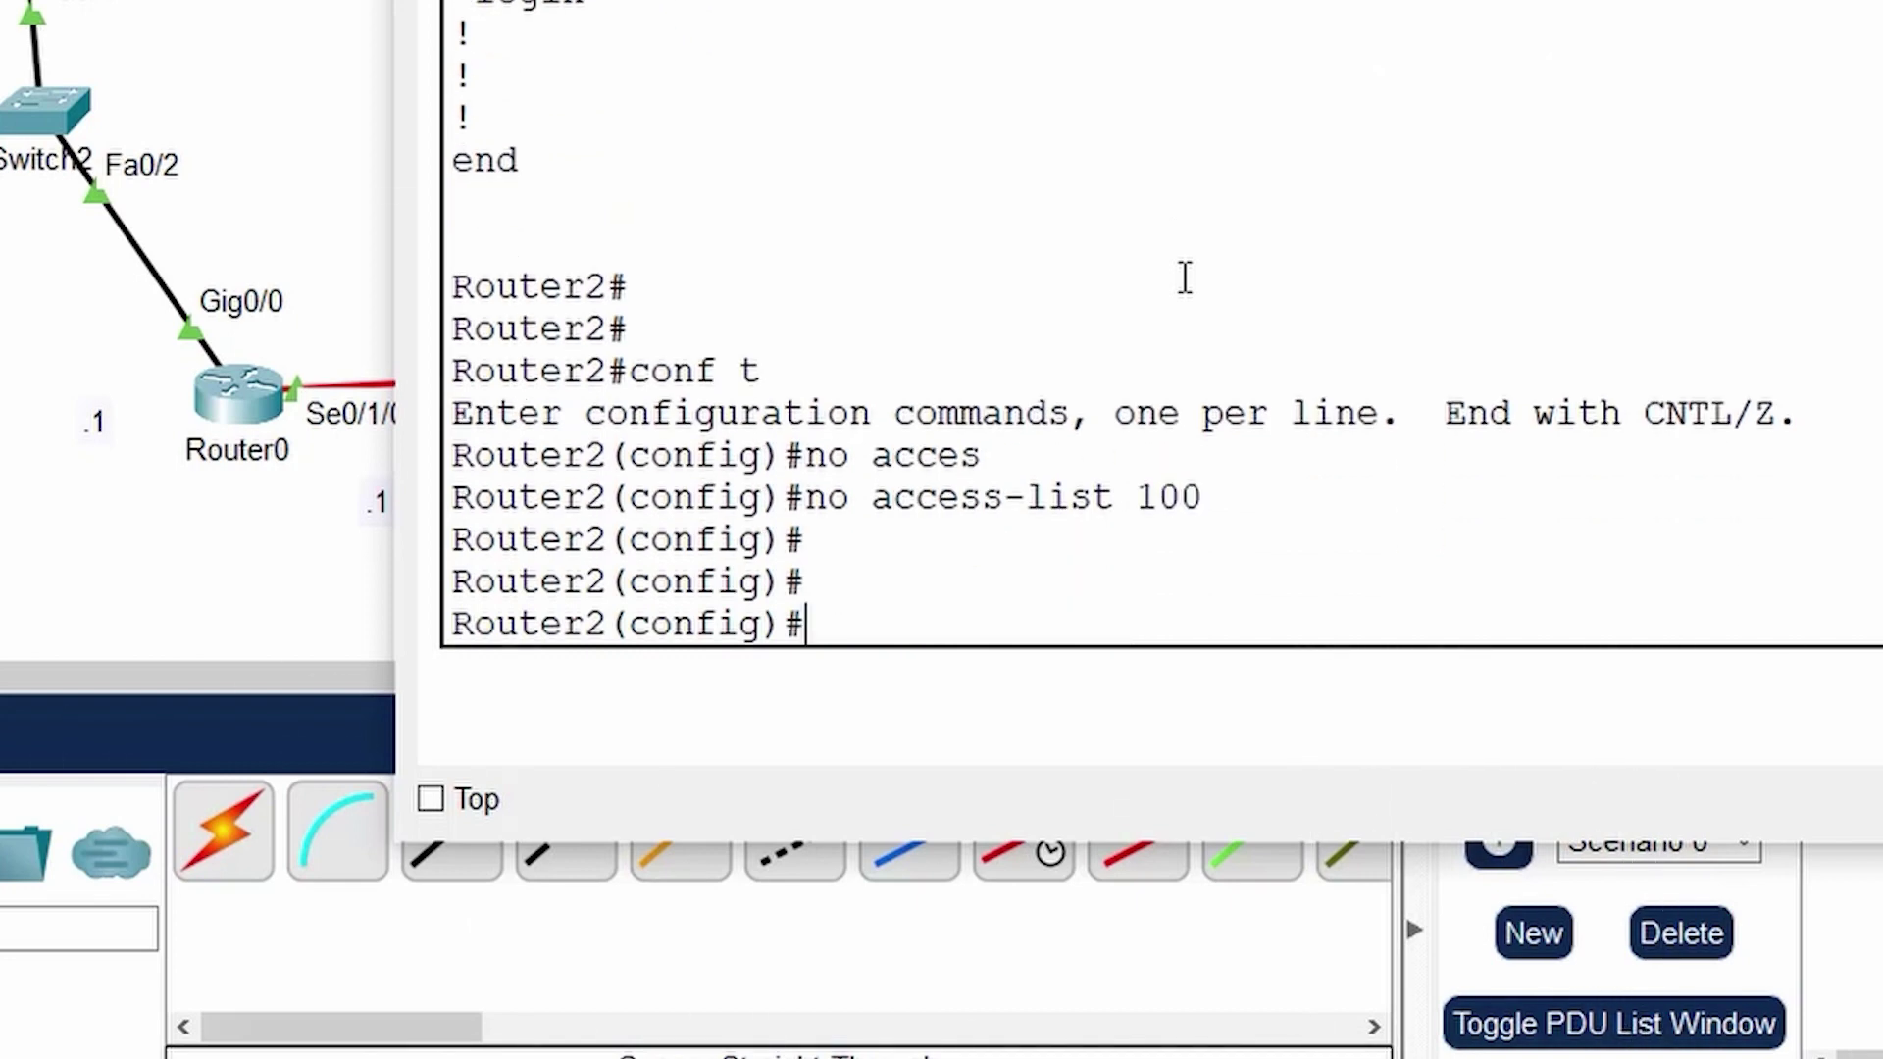
- Try to start a new access-list 100 entry on Router2 and examine the OSPF adjacency message for Serial0/0/0
type("access")
key("Tab")
type("100")
key("Return")
key("Return")
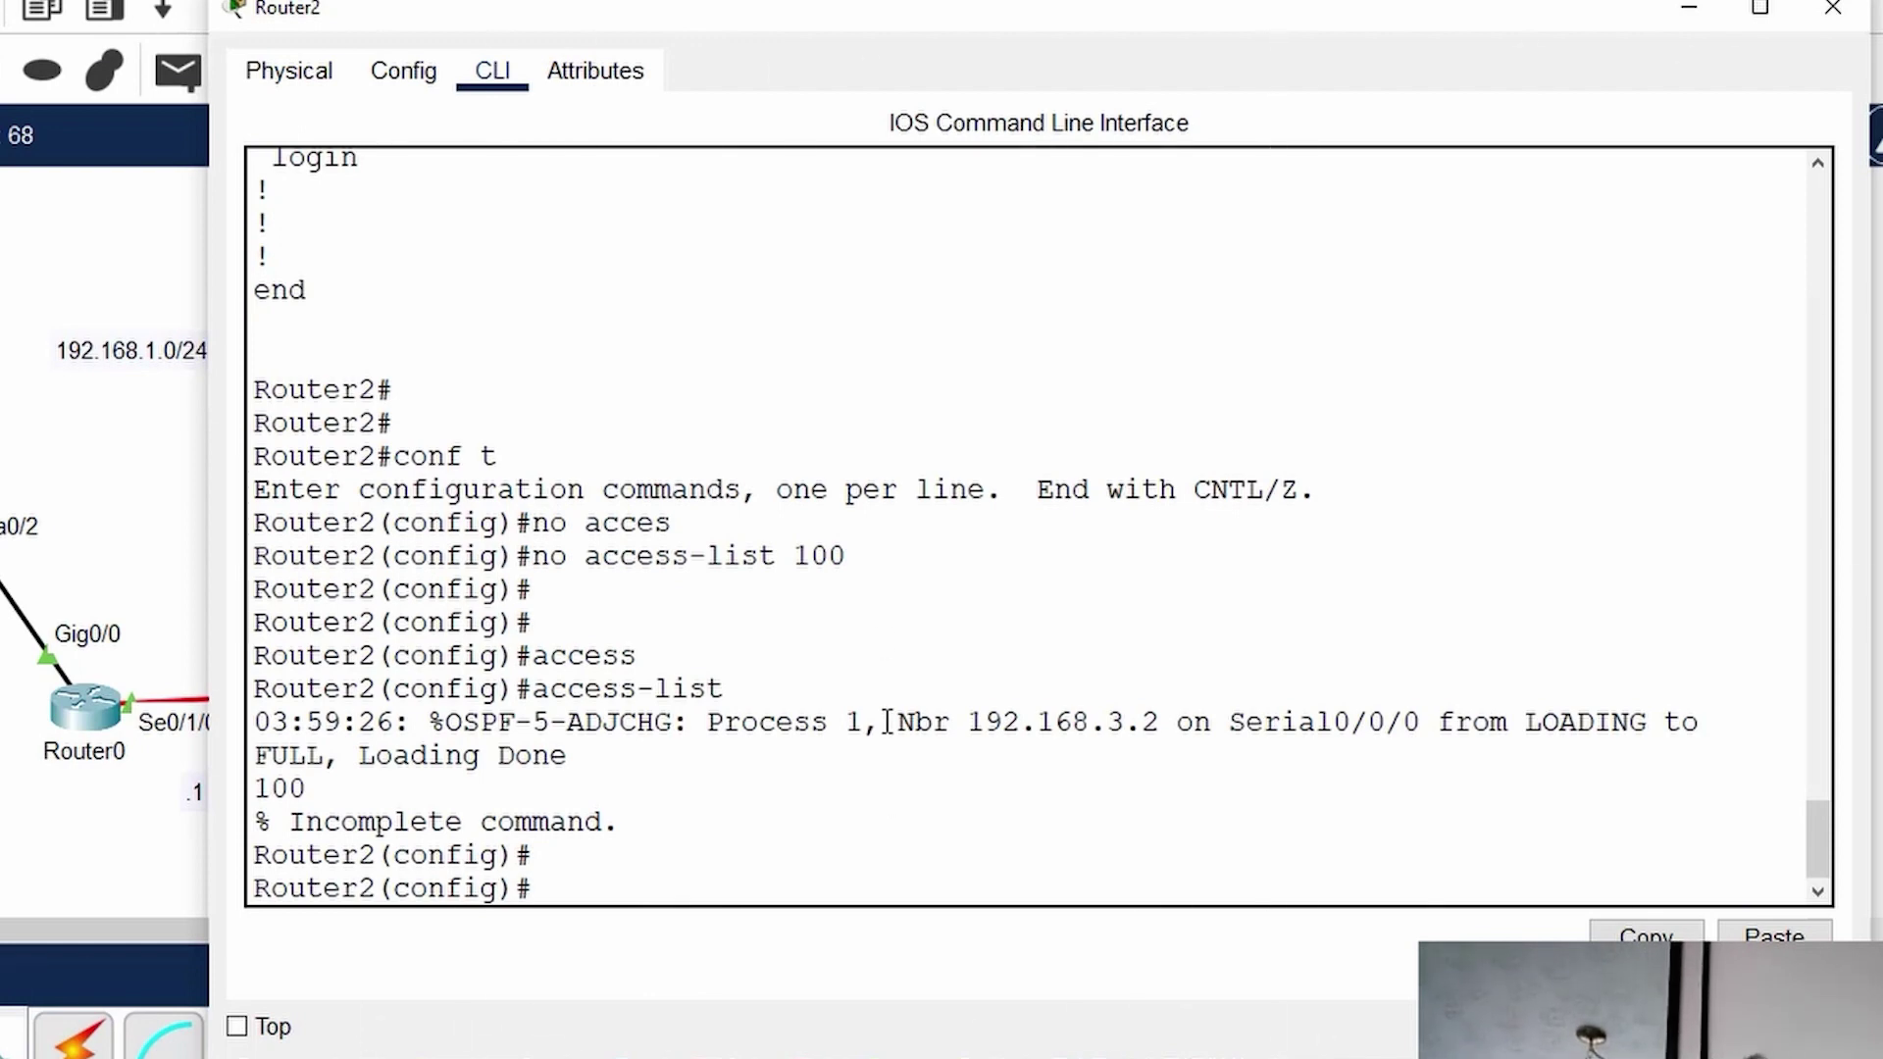
left_click_drag(794, 722, 1710, 721)
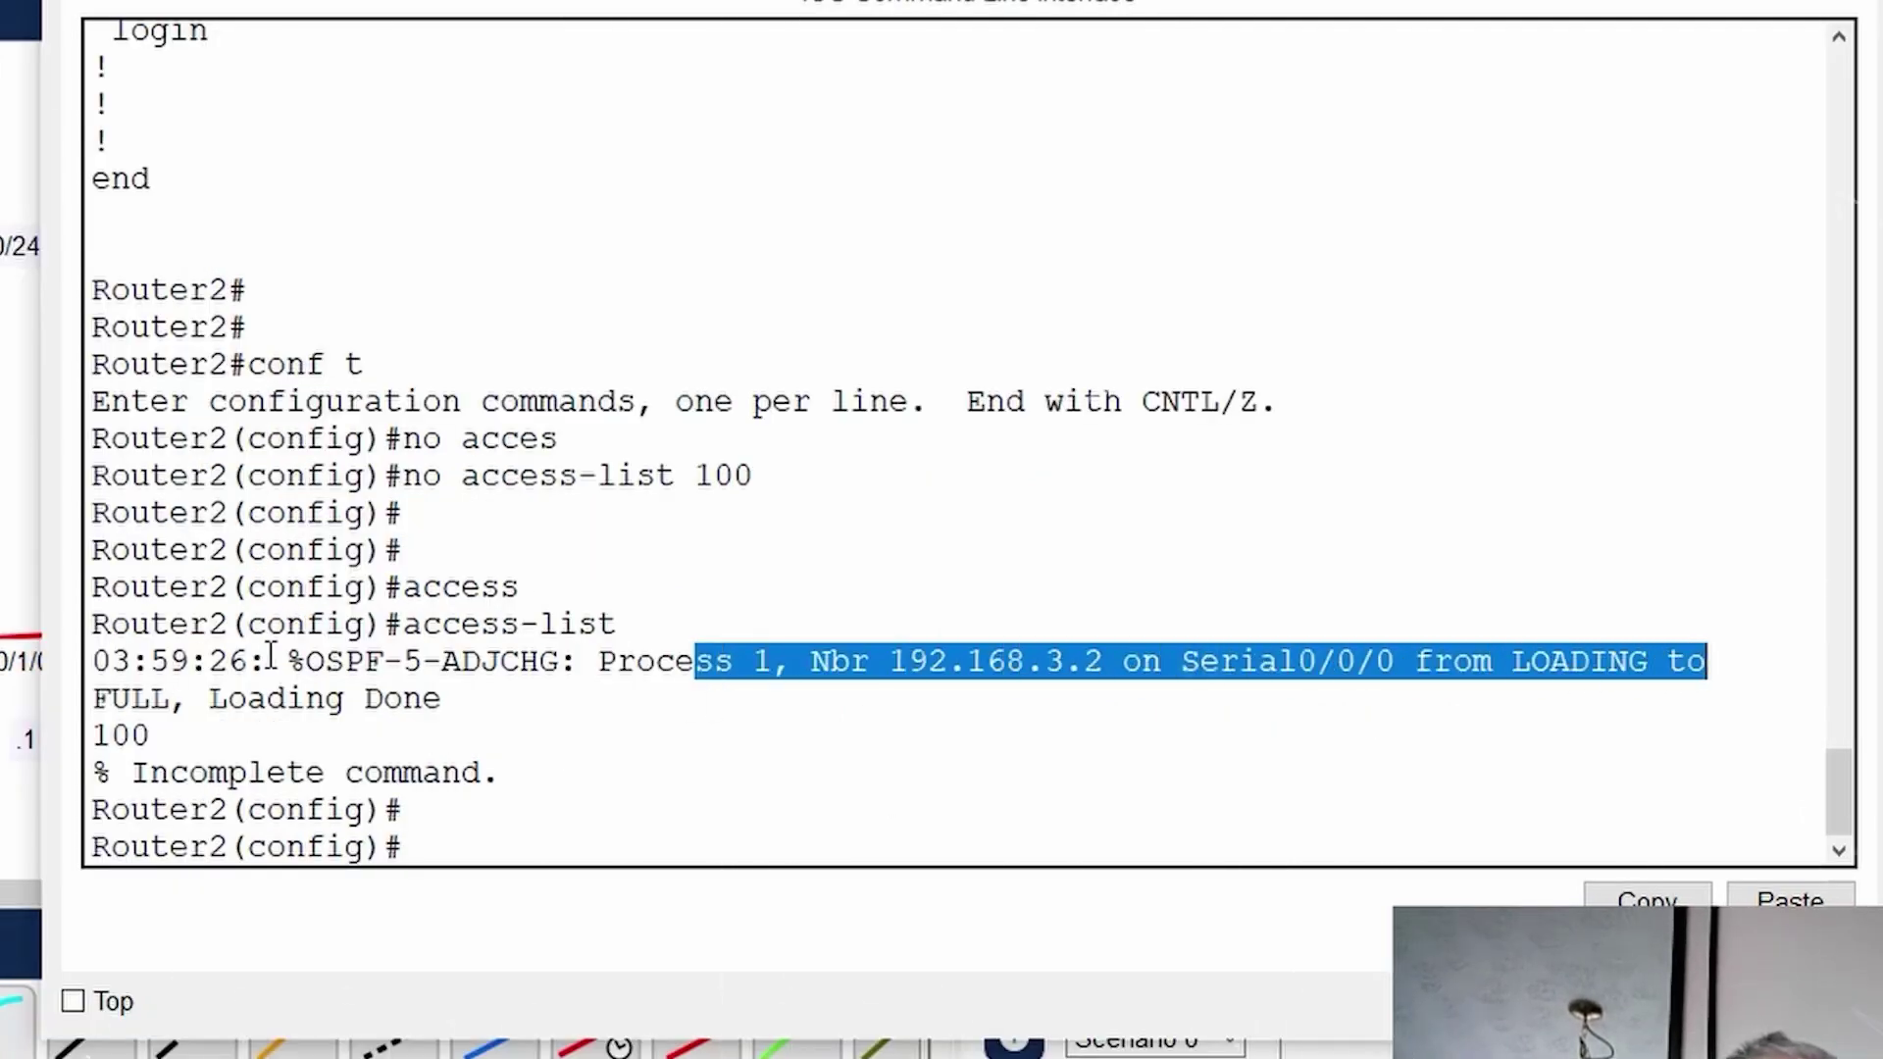
left_click(882, 715)
- Add the entry access-list 100 deny icmp 192.168.2.0 0.0.0.255 host 172.16.0.2 on Router2
key("Return")
key("Up")
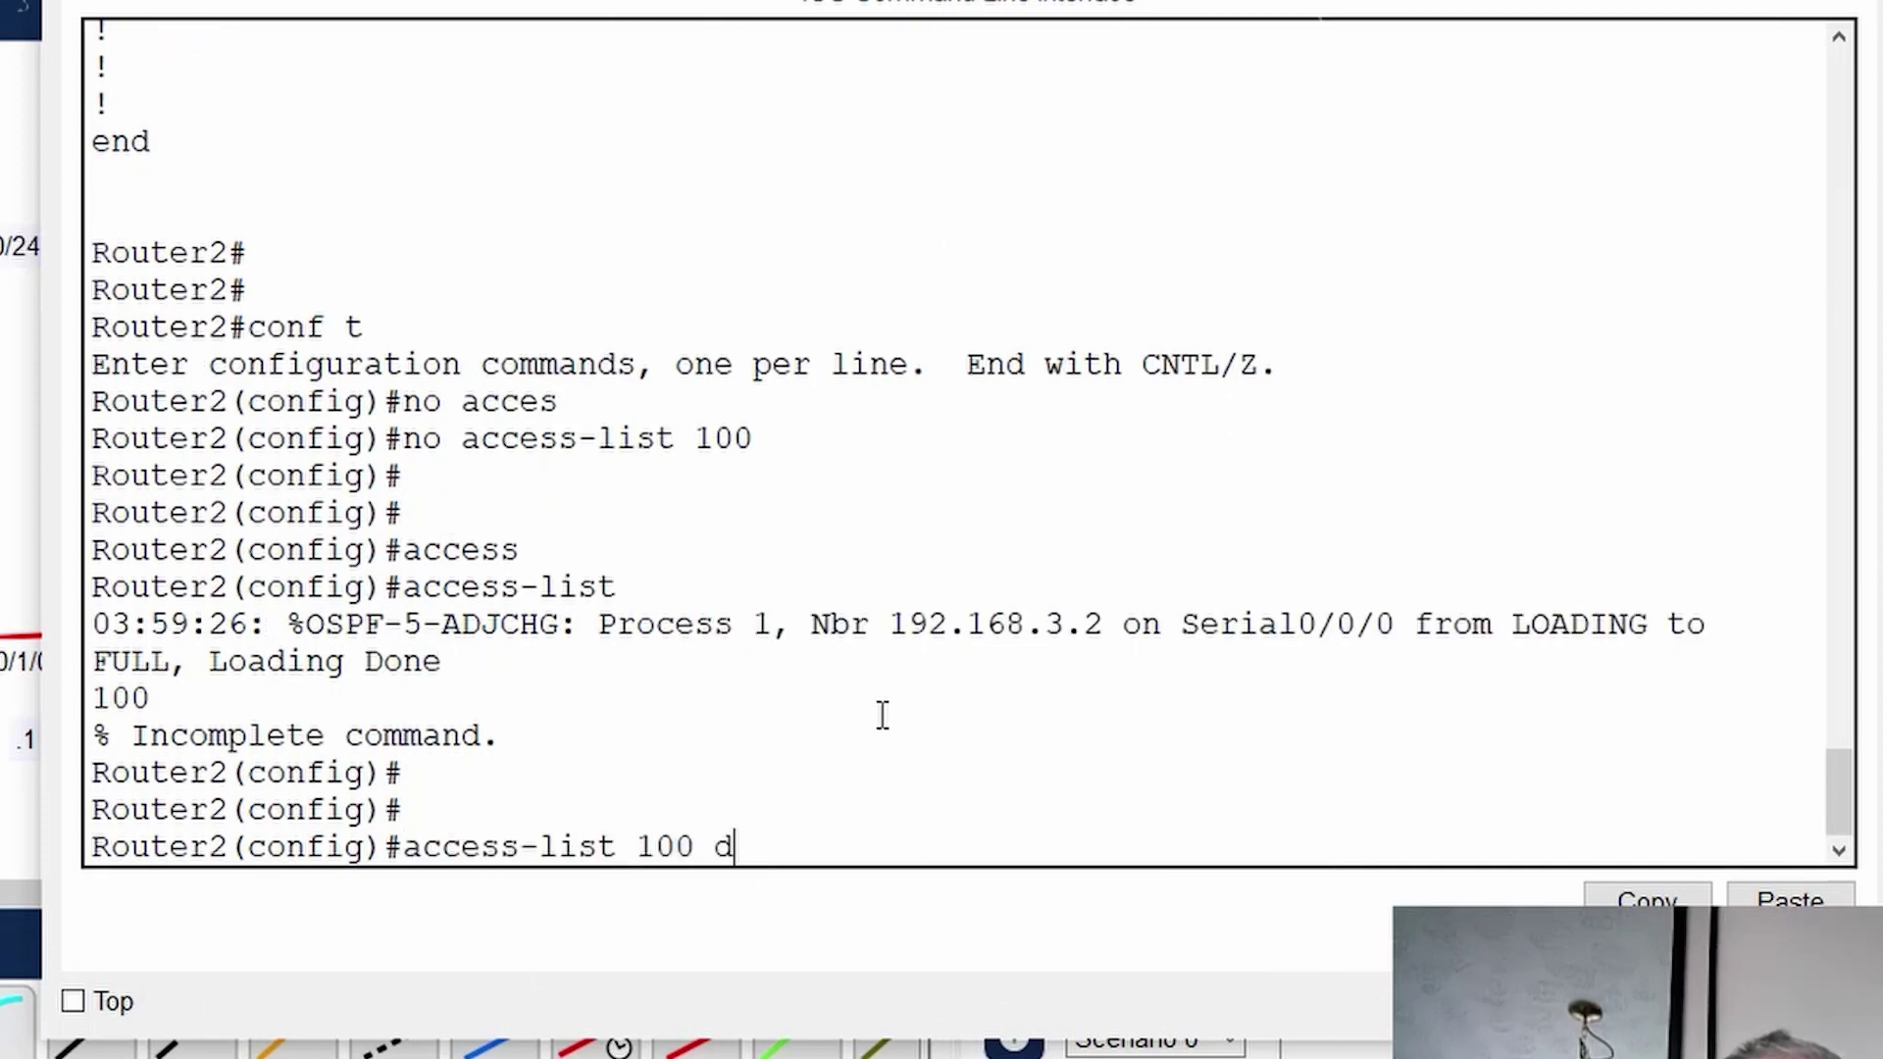
type("deny icmp")
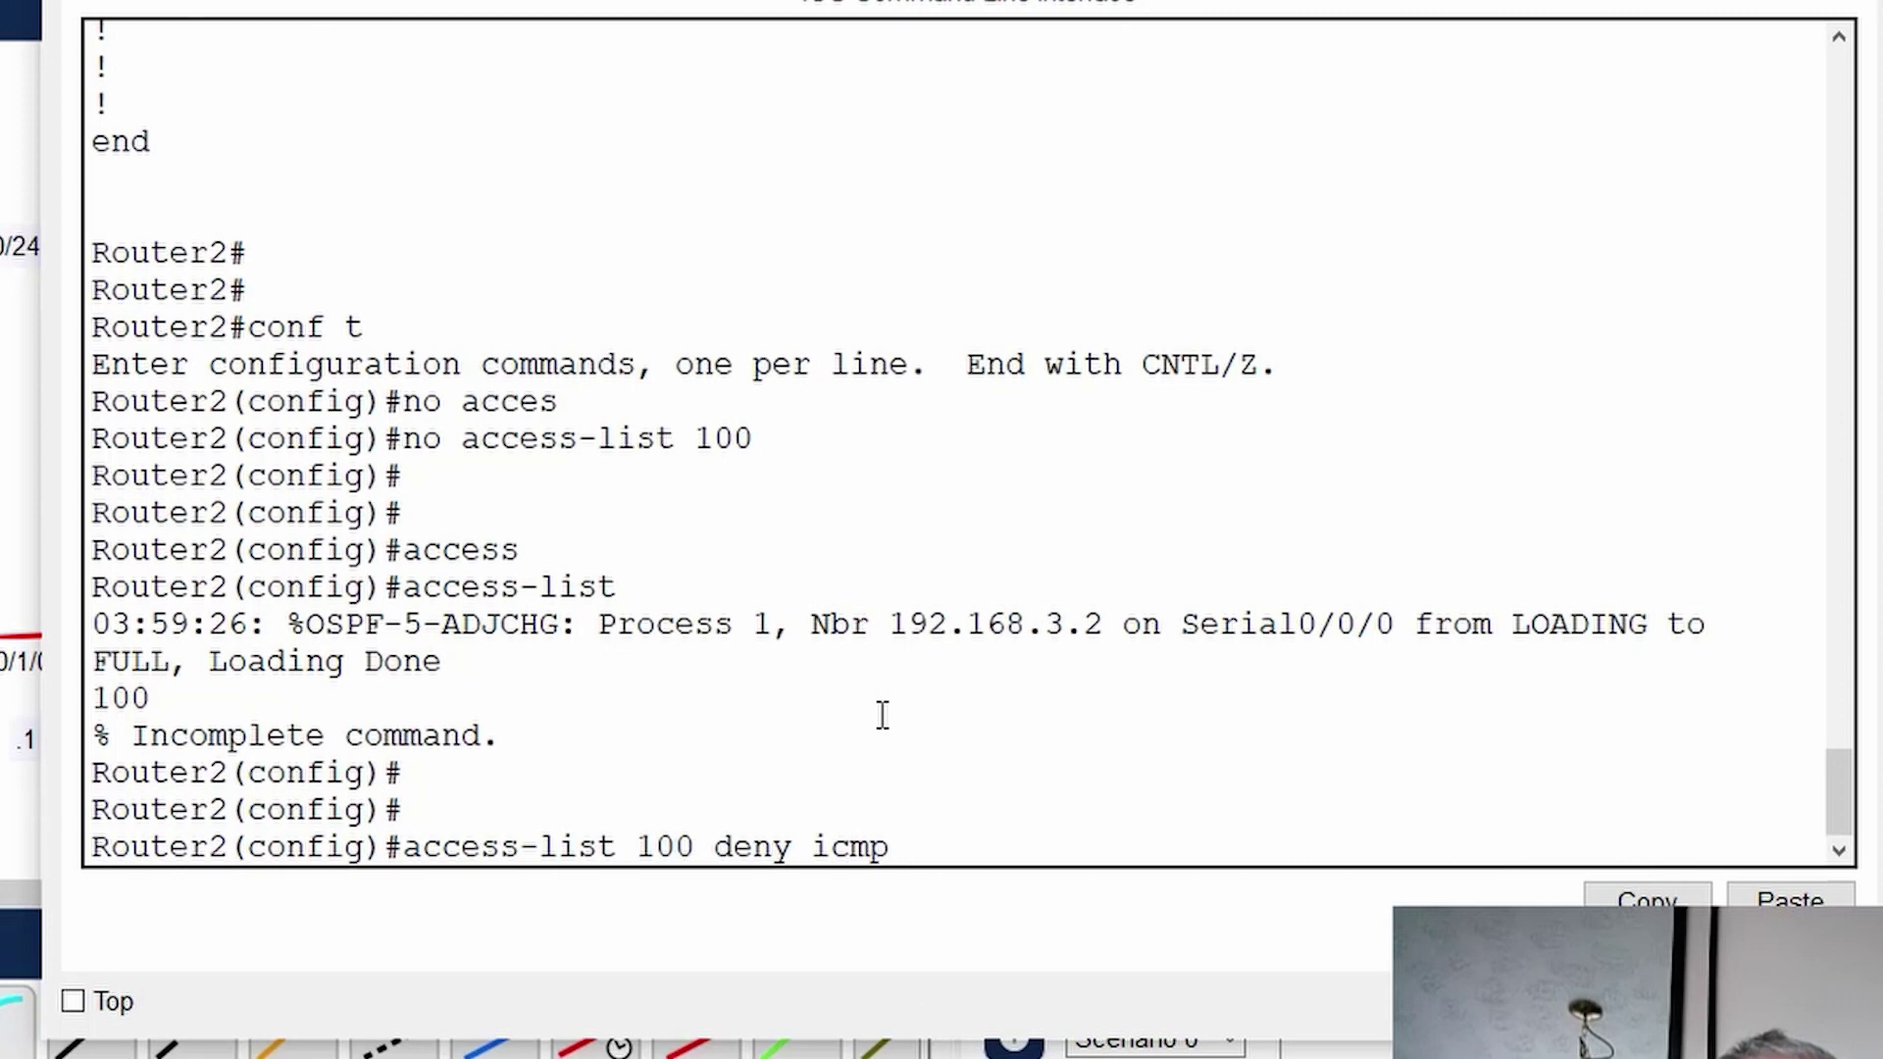
scroll(882, 715, "up", 8)
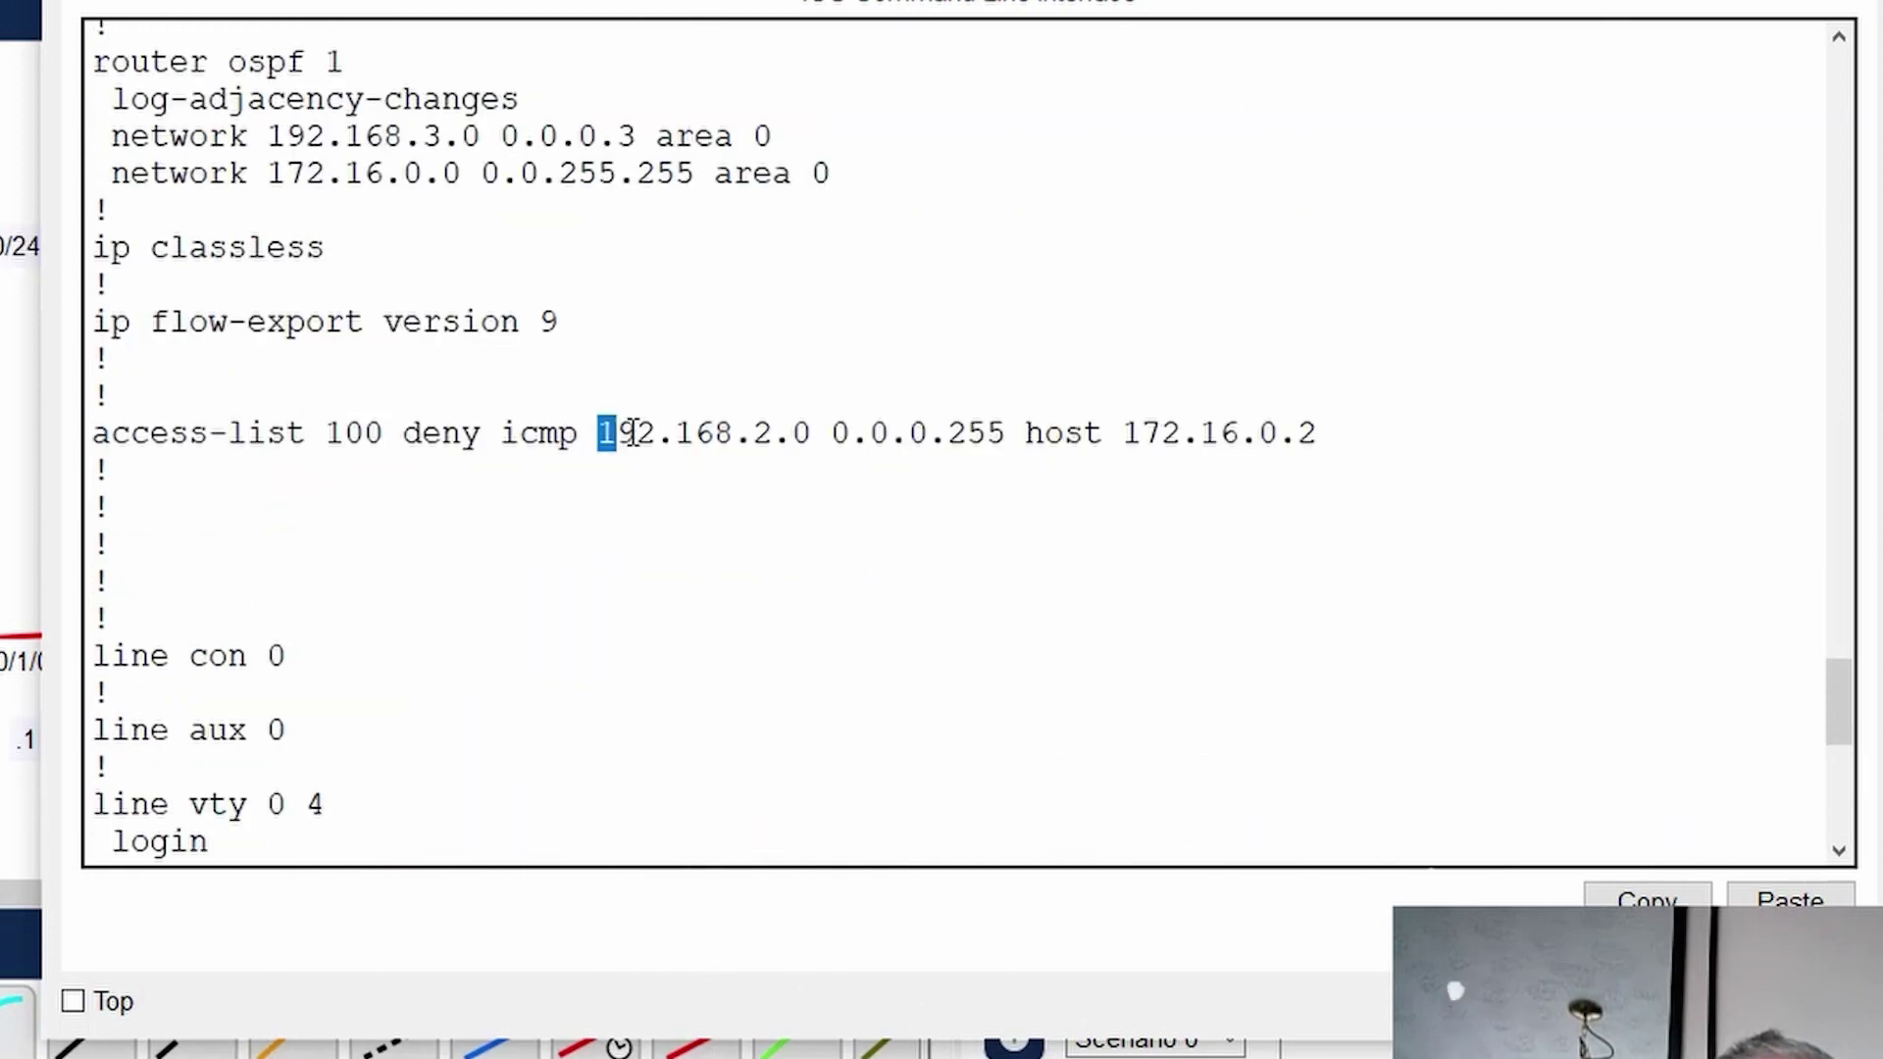
left_click_drag(632, 432, 1004, 434)
key("ctrl+c")
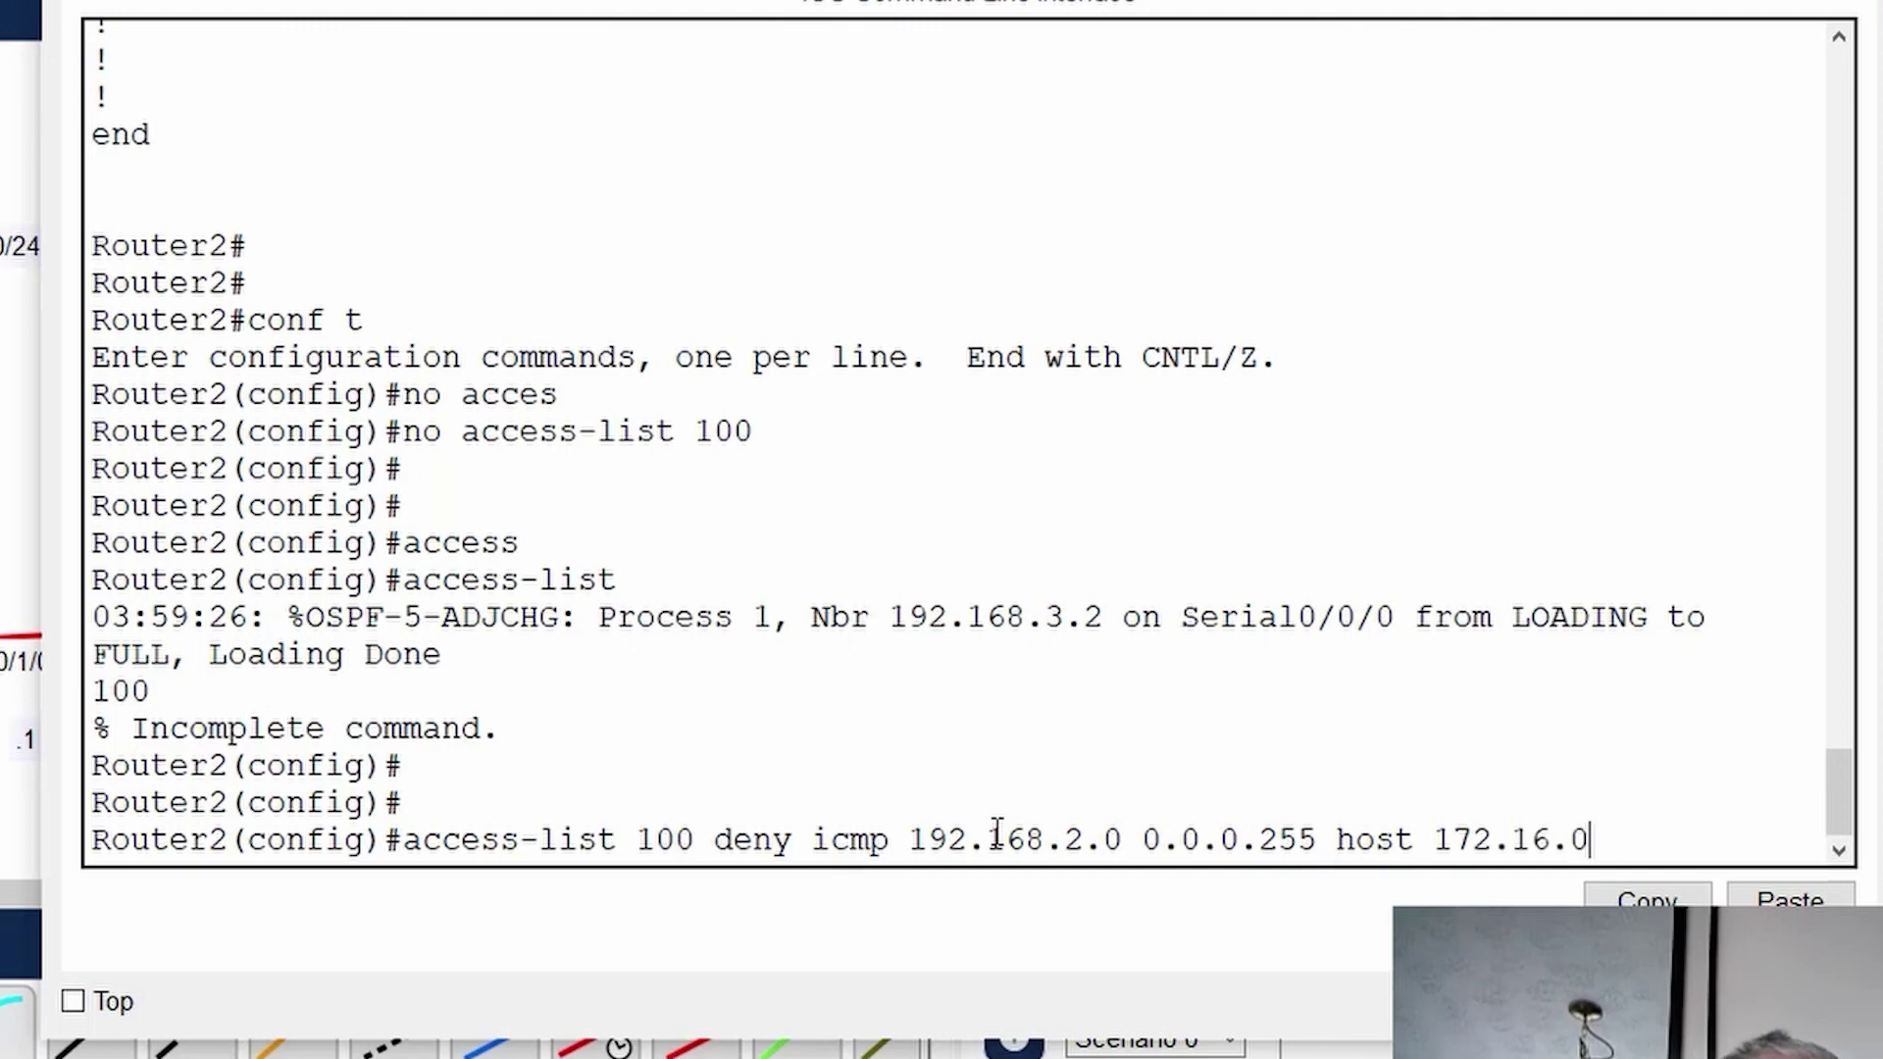
key("Return")
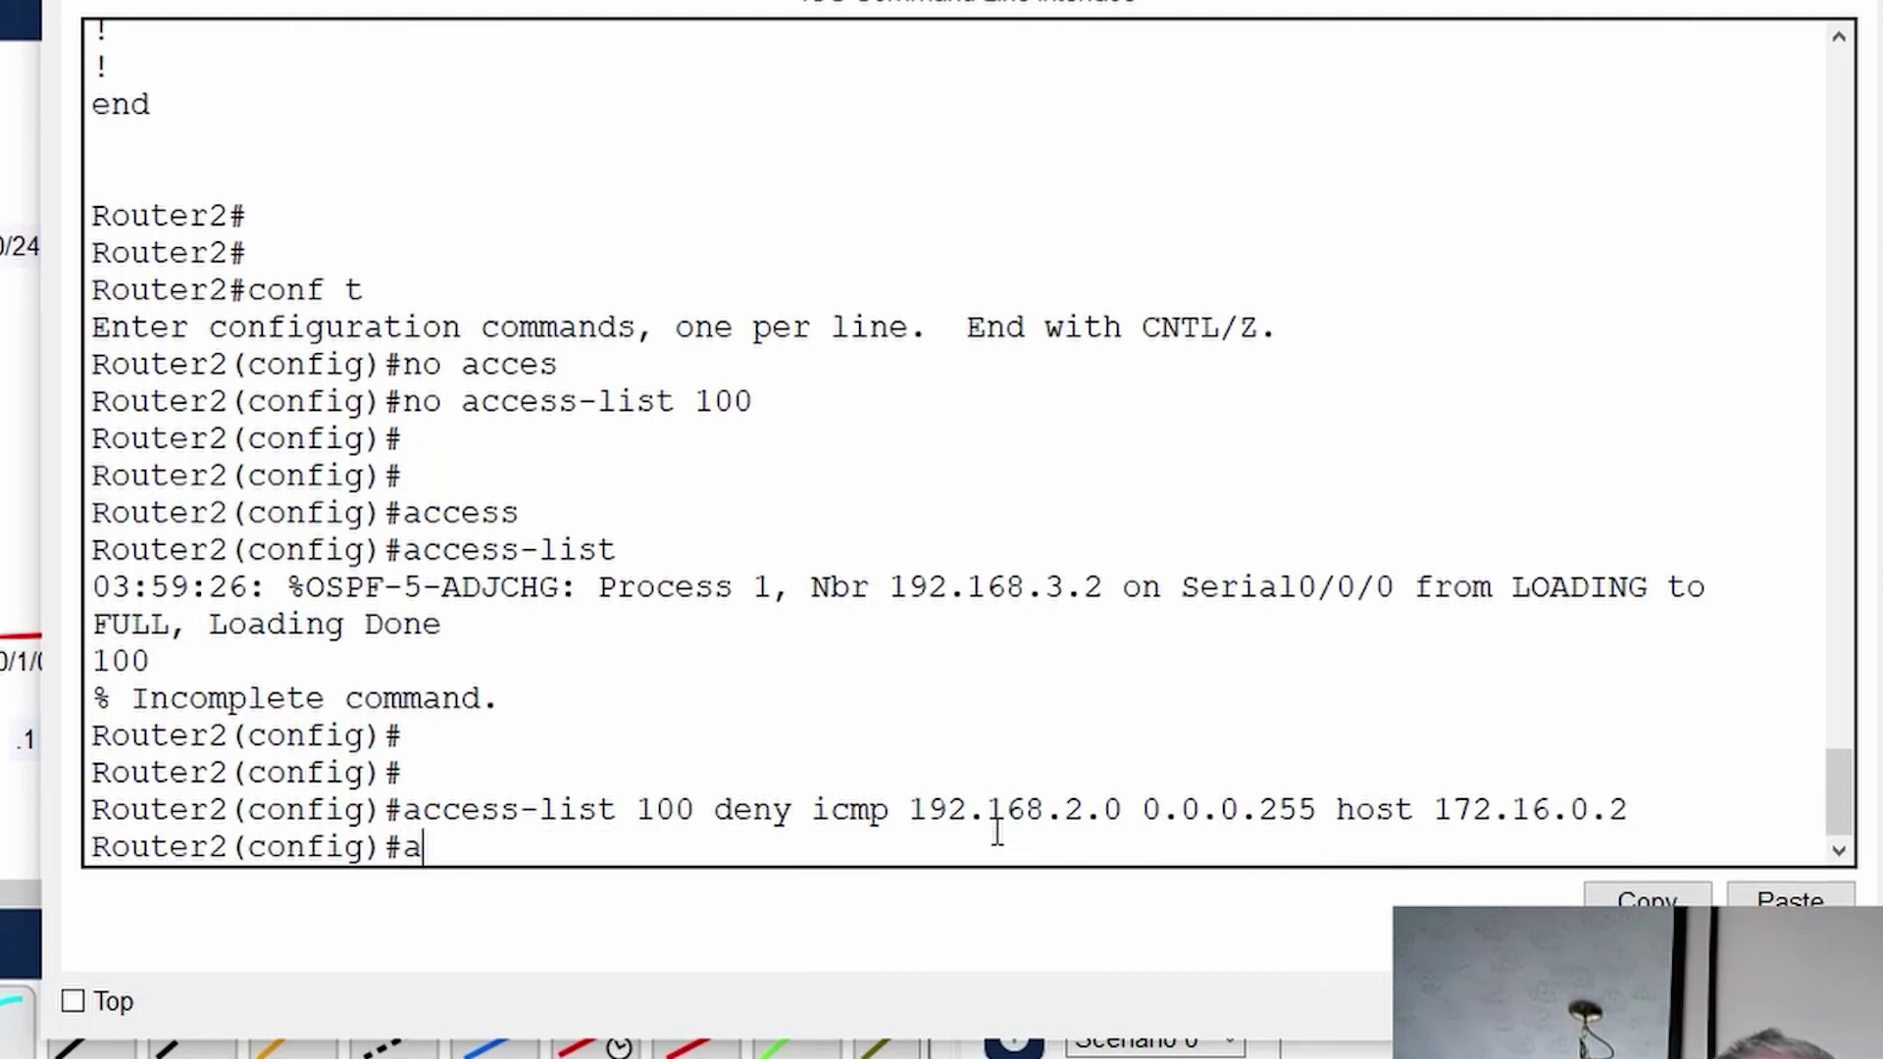
- Add the entry access-list 100 permit ip any any on Router2 and end configuration mode
key("BackSpace")
key("BackSpace")
type("ccess")
key("Tab")
type("100 permit")
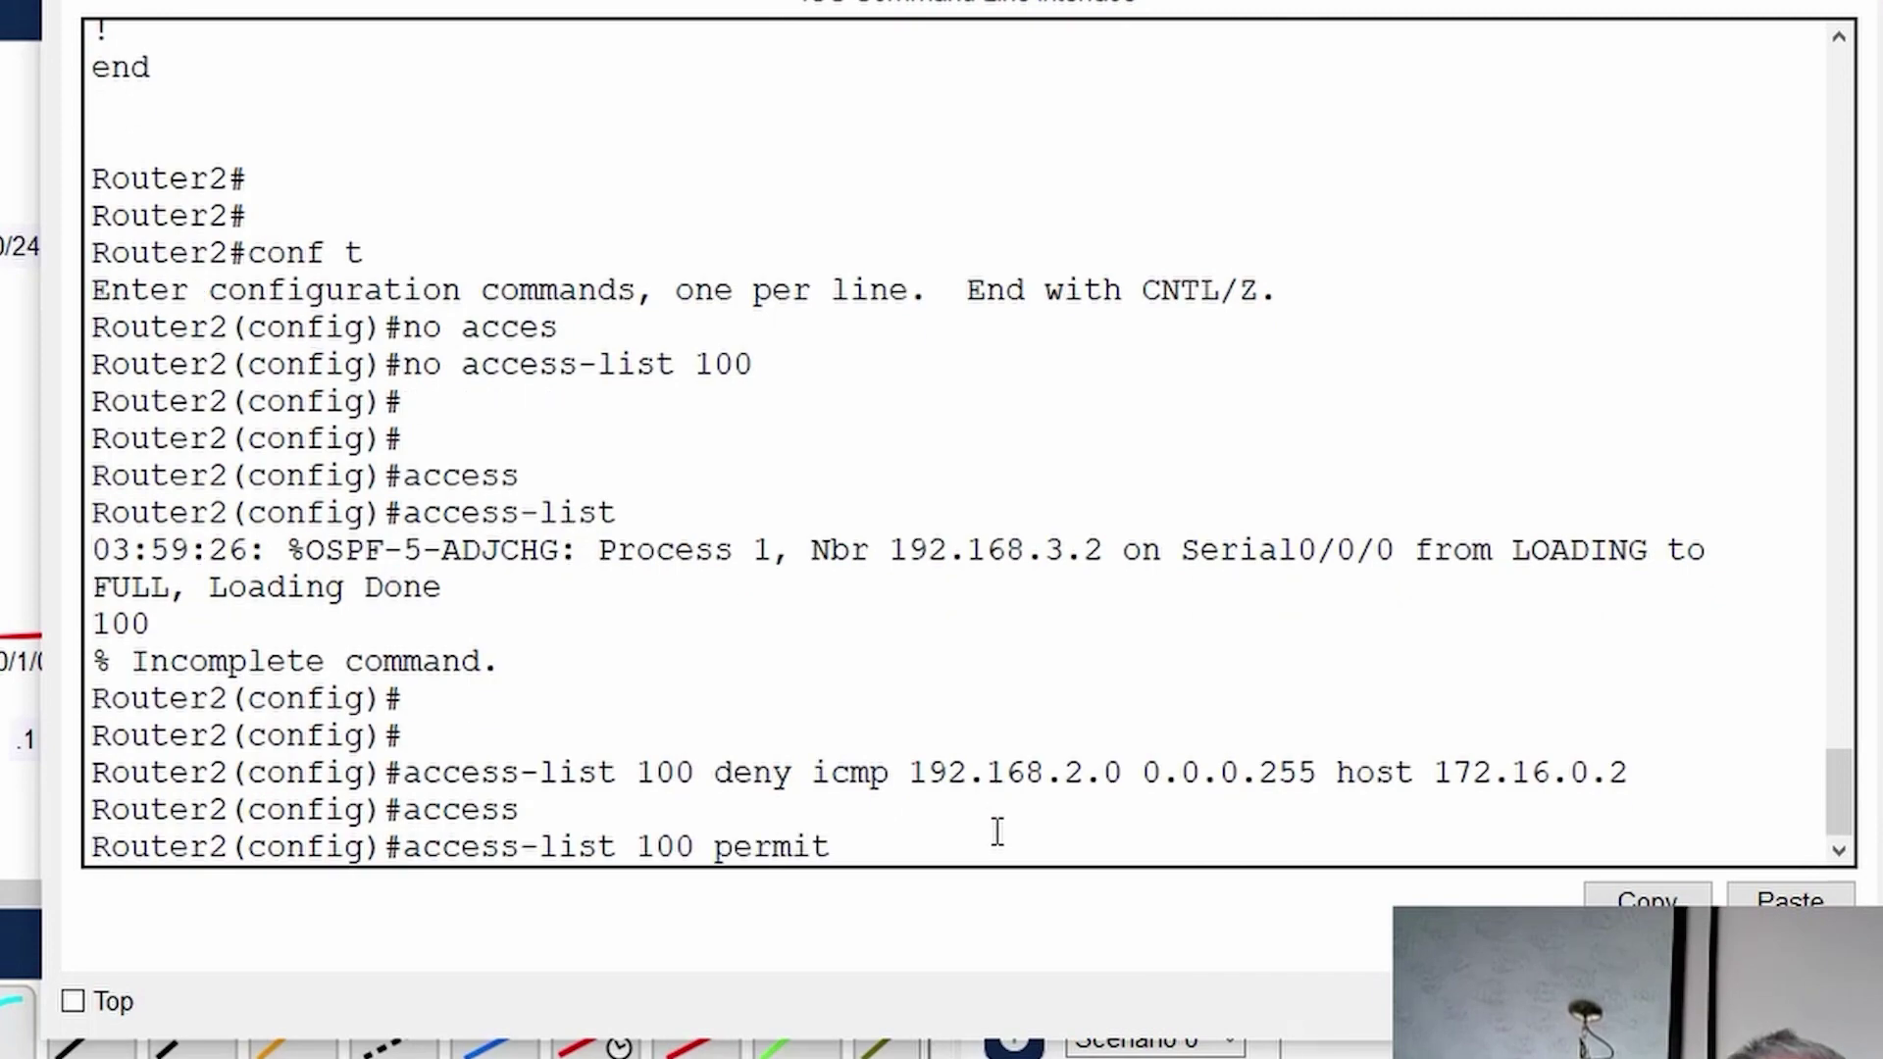
type(" ip any any")
key("Return")
key("Return")
type("end")
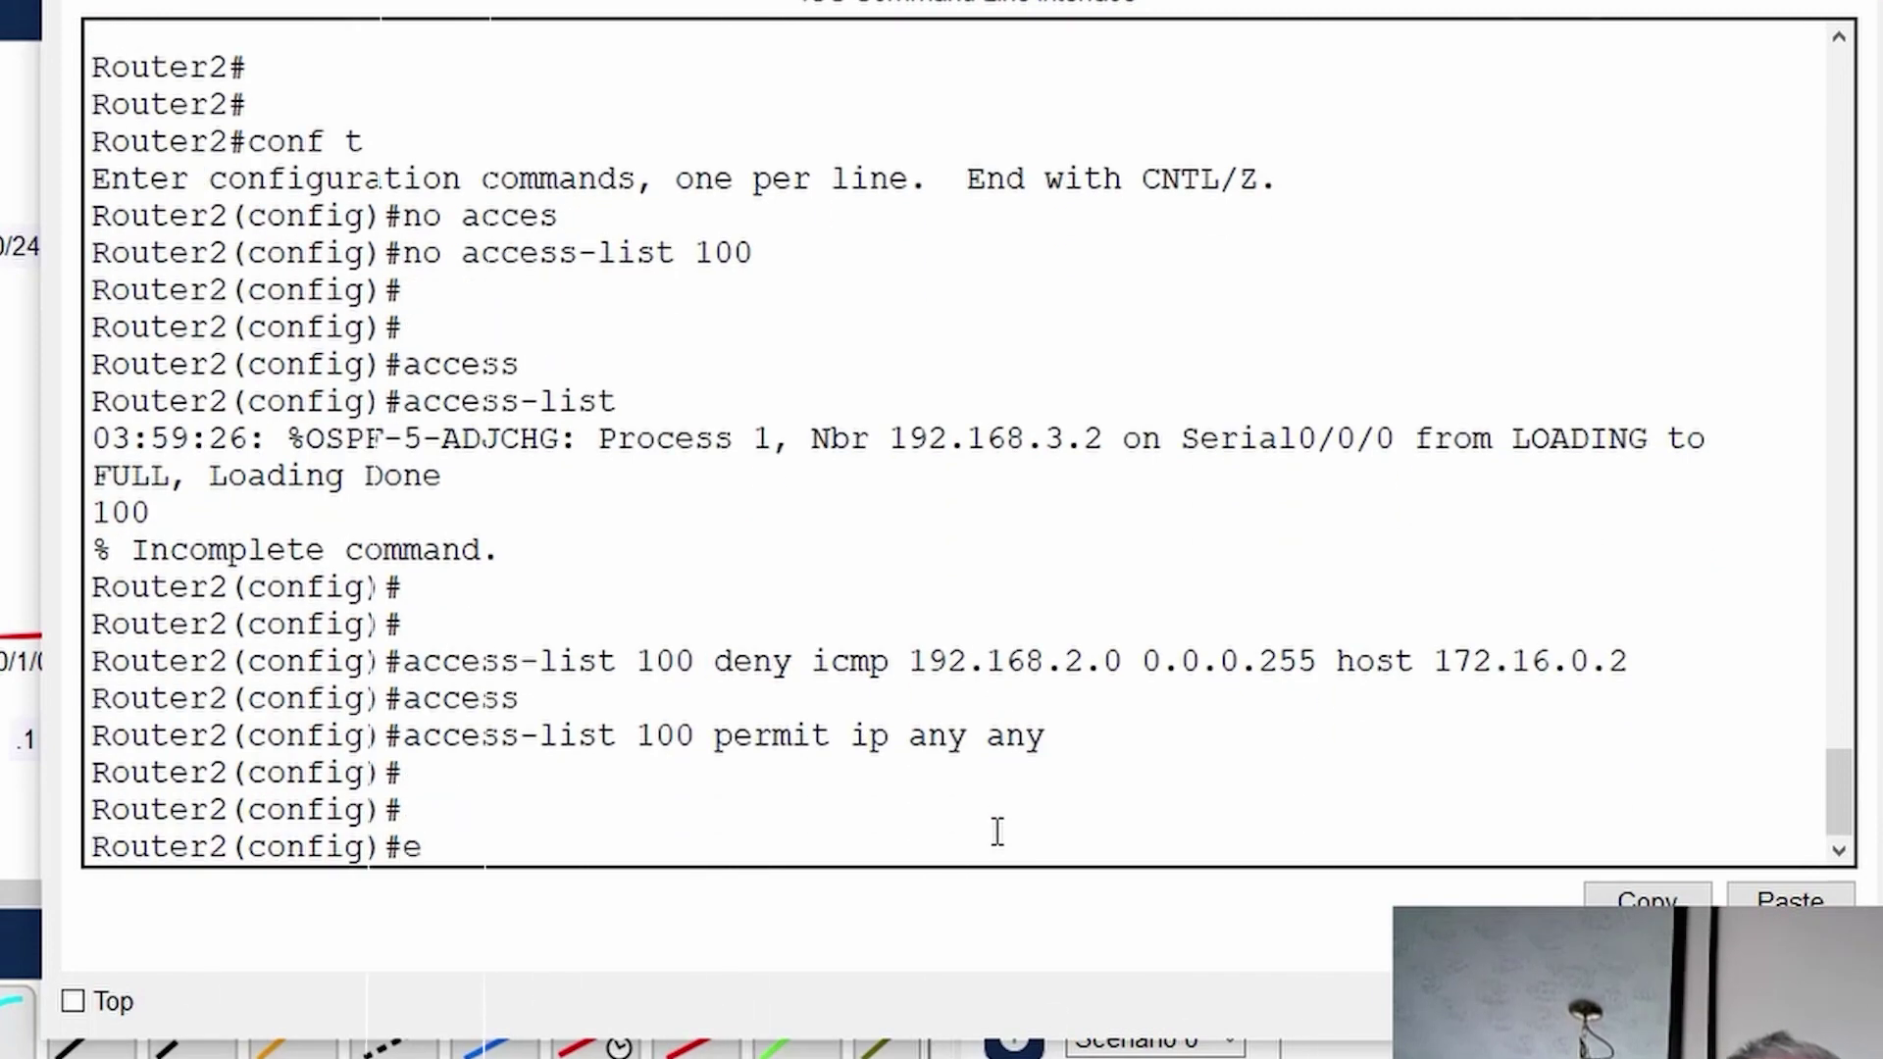
- Review the interface, OSPF and access-list sections of Router2's earlier running configuration output
scroll(949, 714, "up", 10)
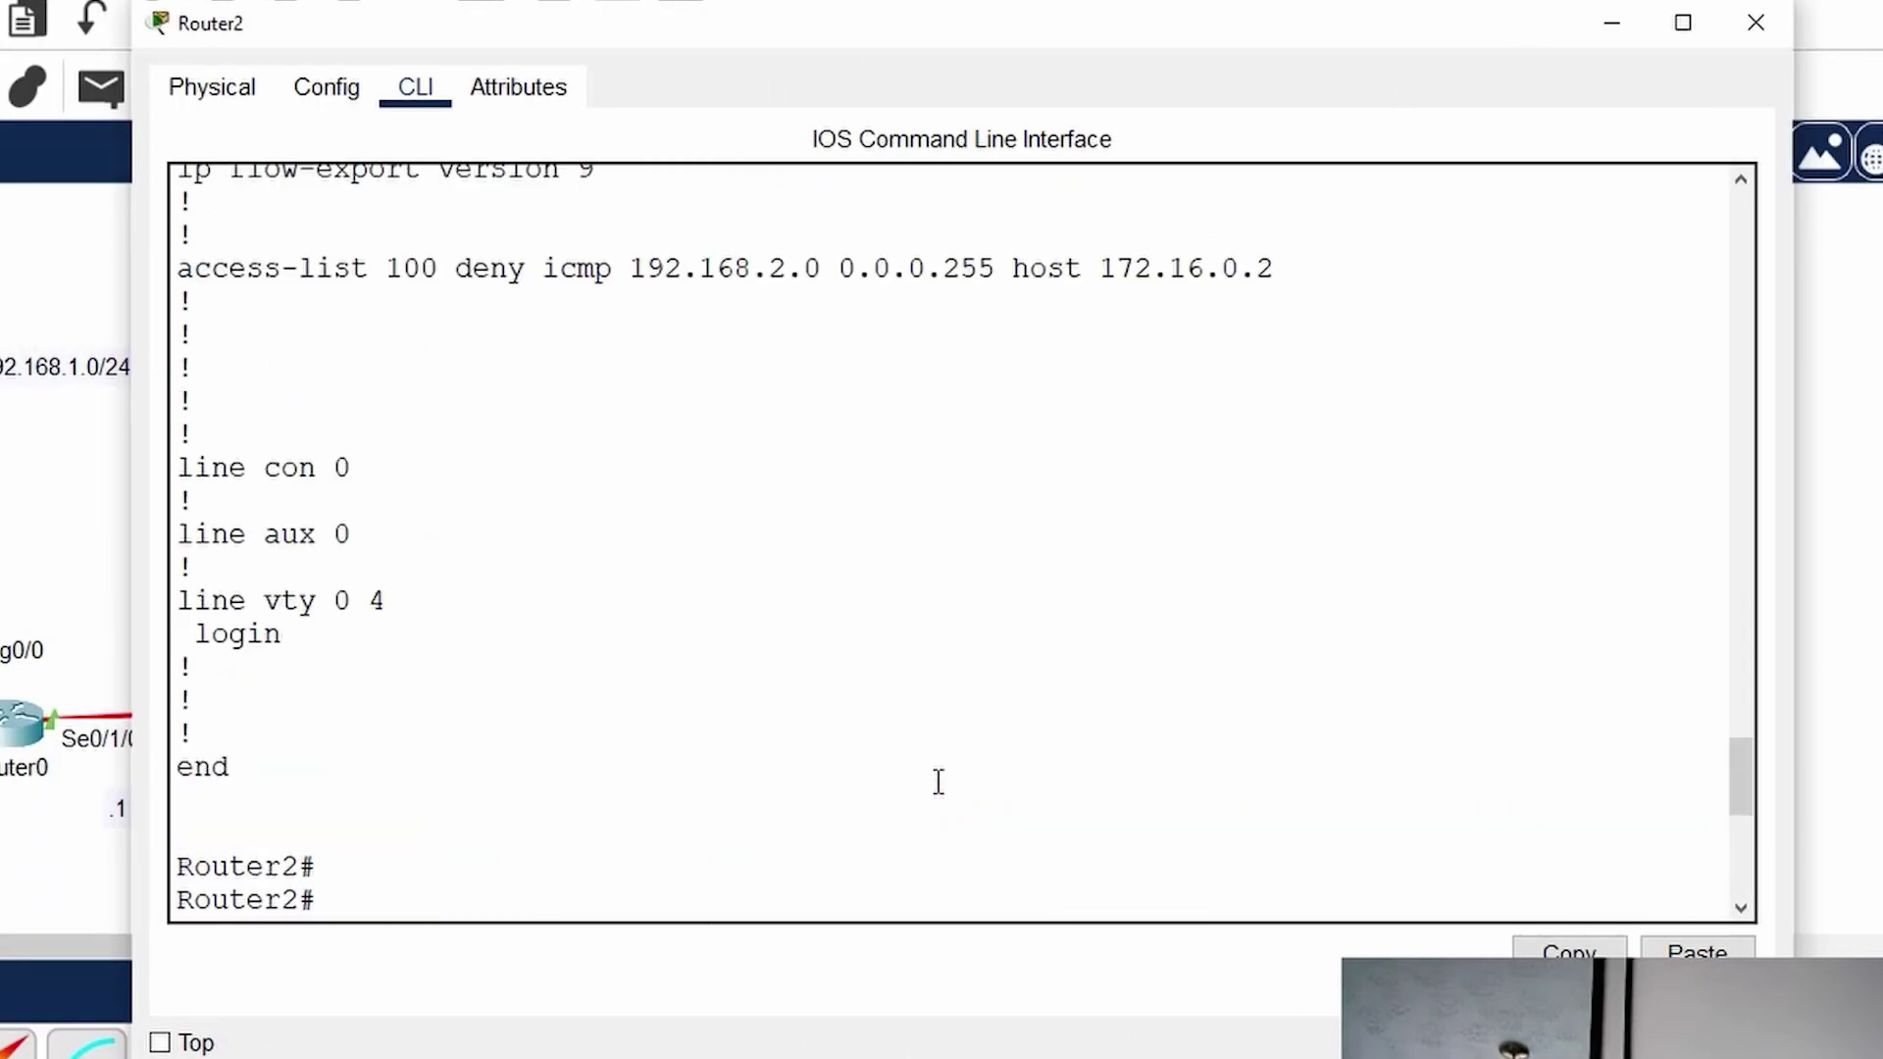
scroll(939, 782, "up", 10)
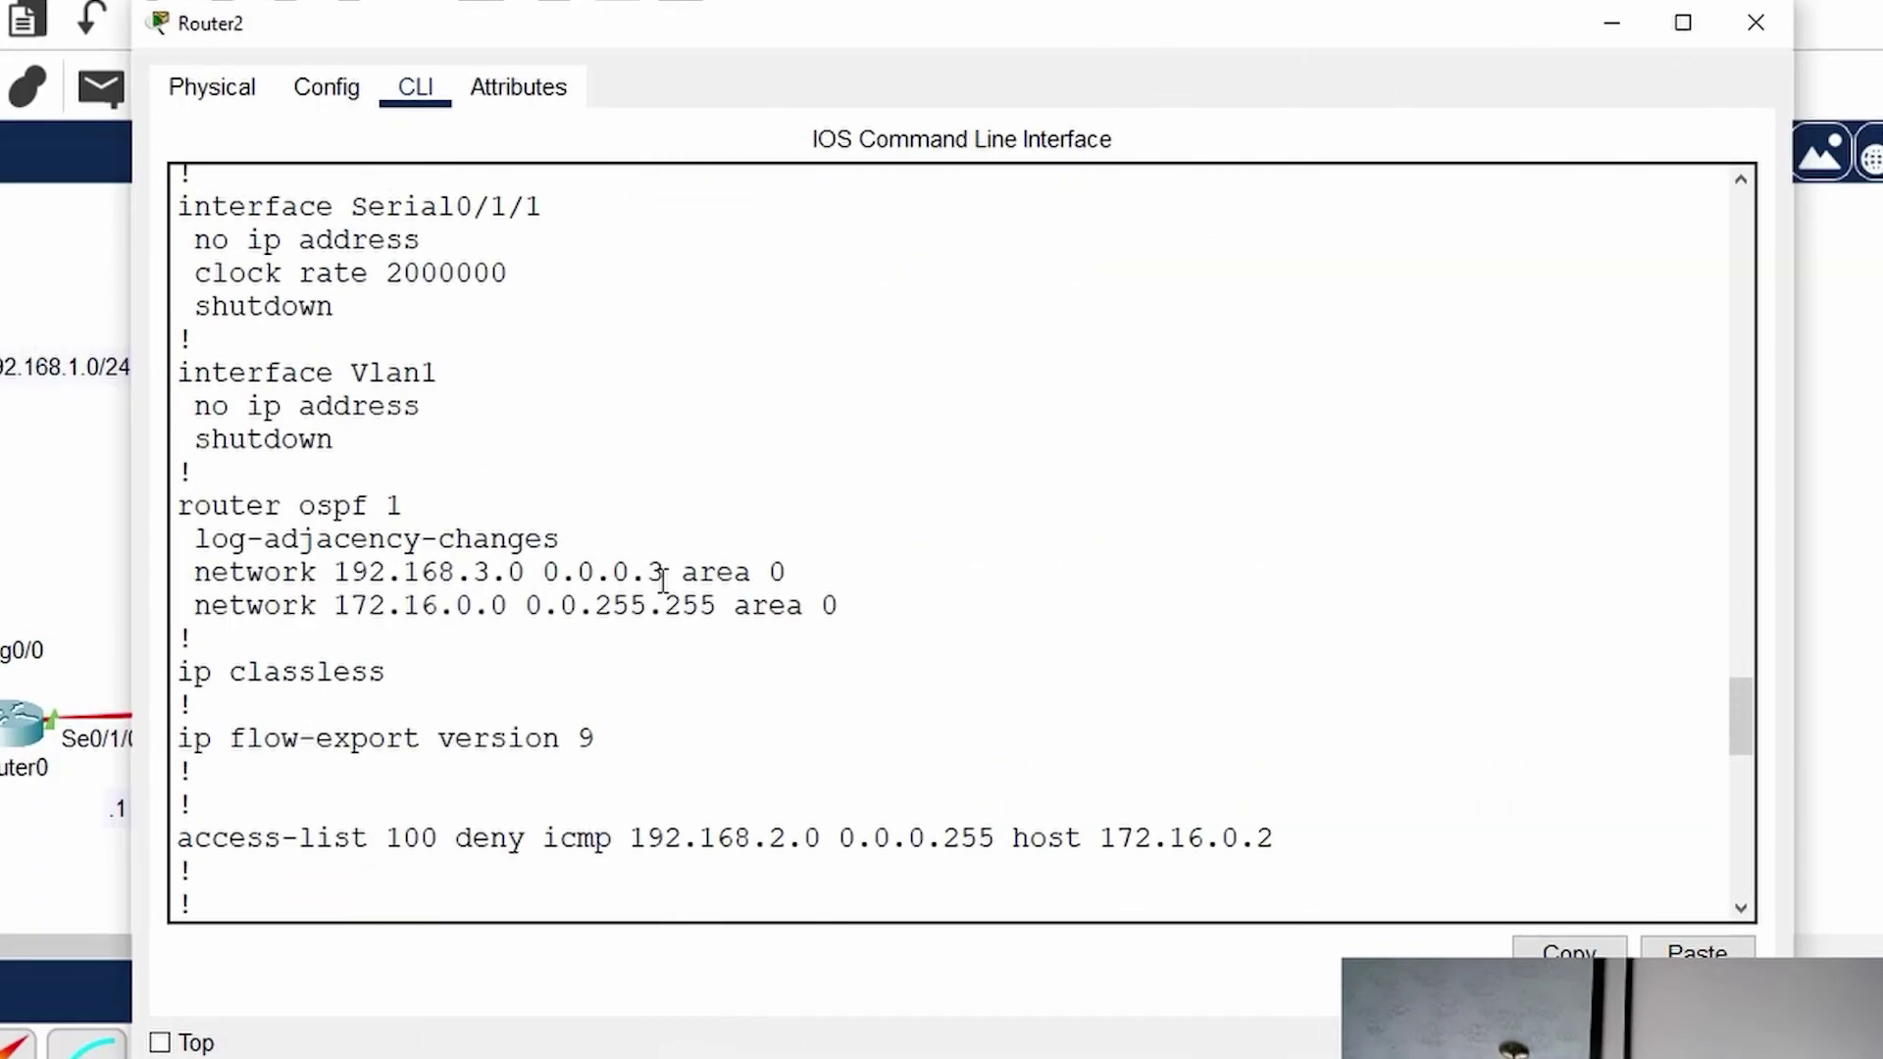
scroll(414, 542, "up", 3)
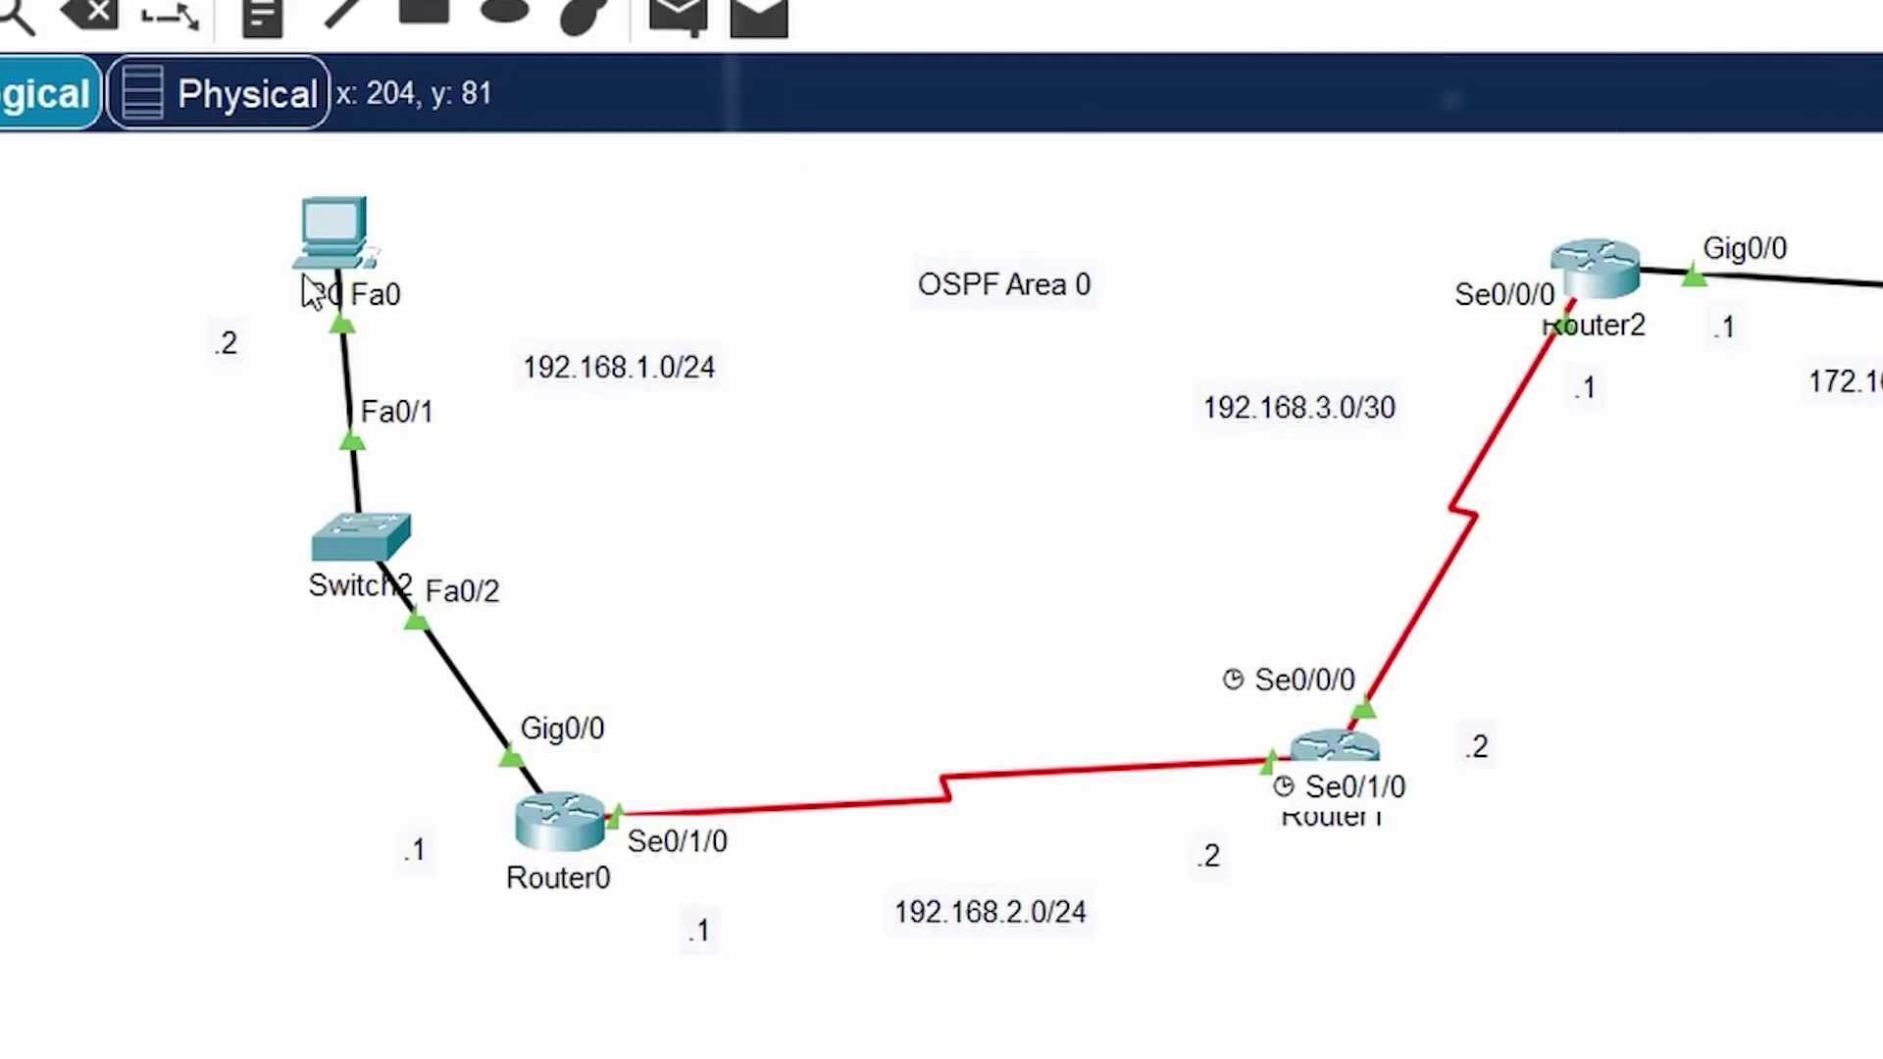
- Run show ip route on Router0 again and check for an OSPF route to 172.16.0.0/16
left_click(549, 806)
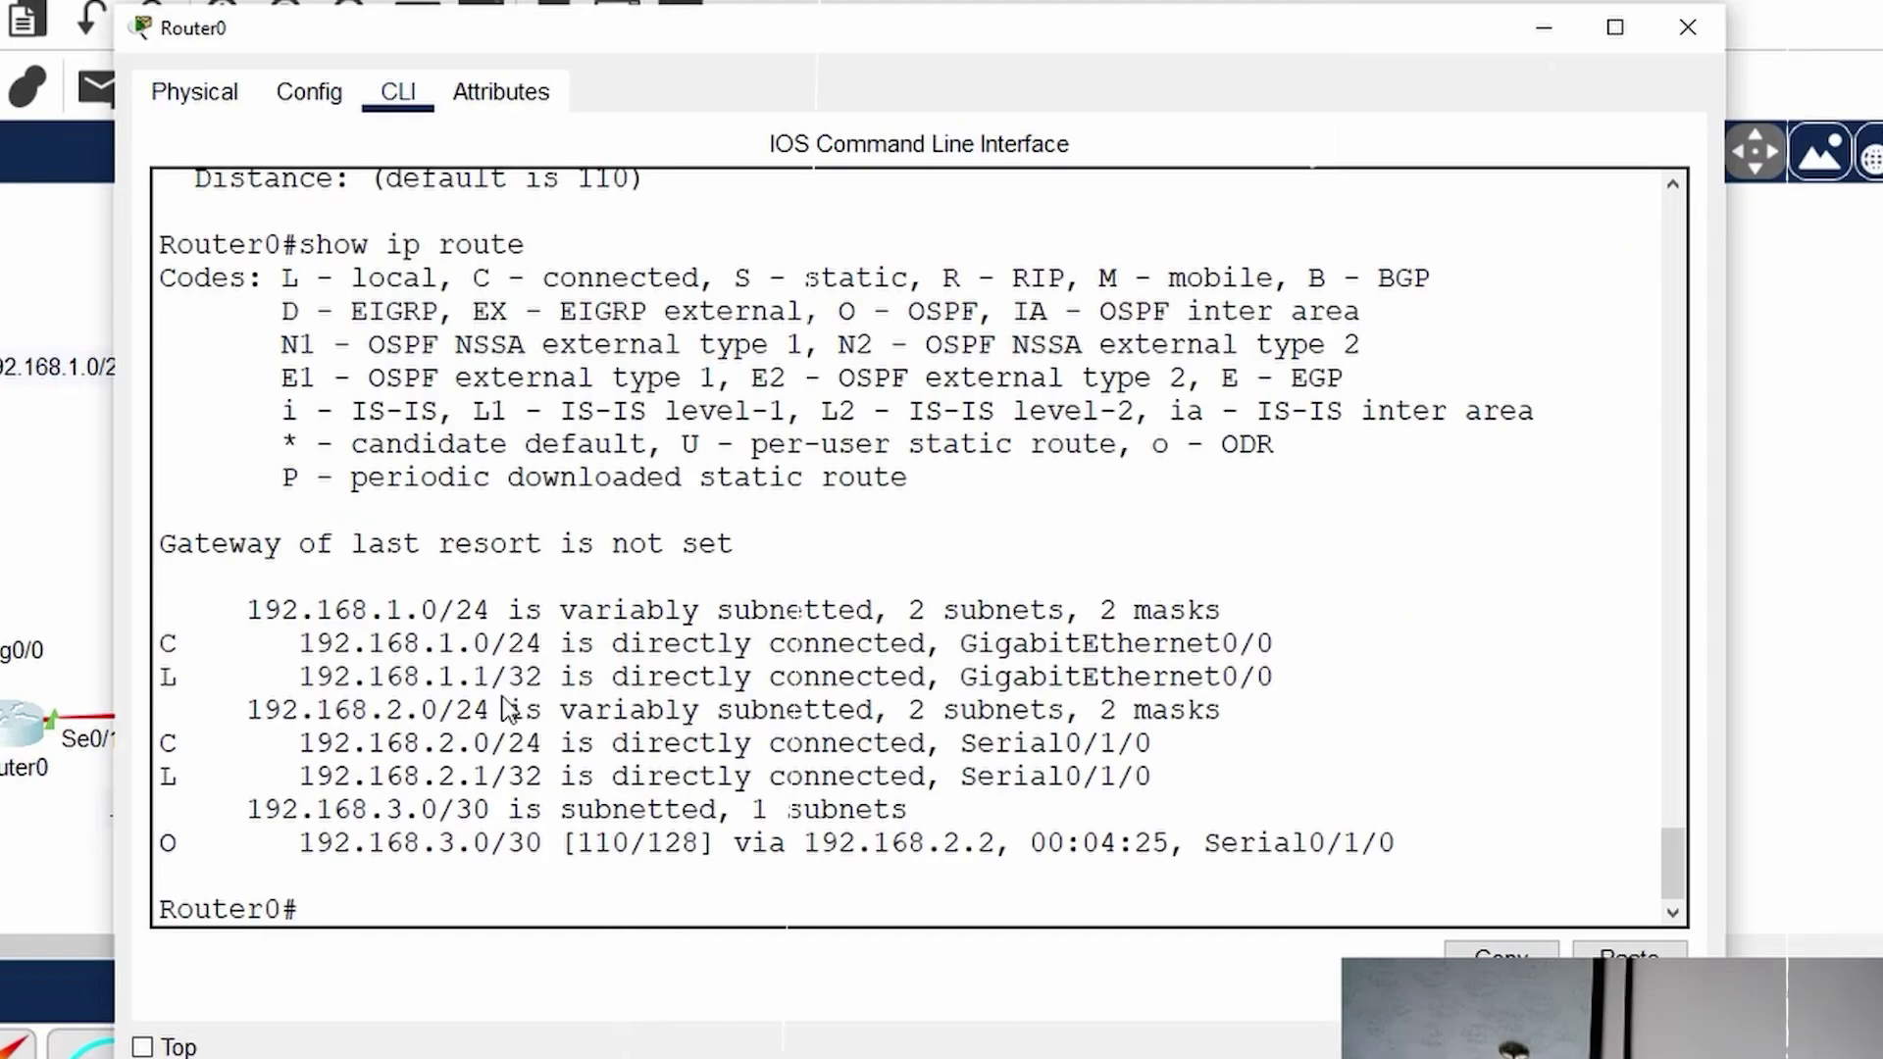
key("Up")
key("Return")
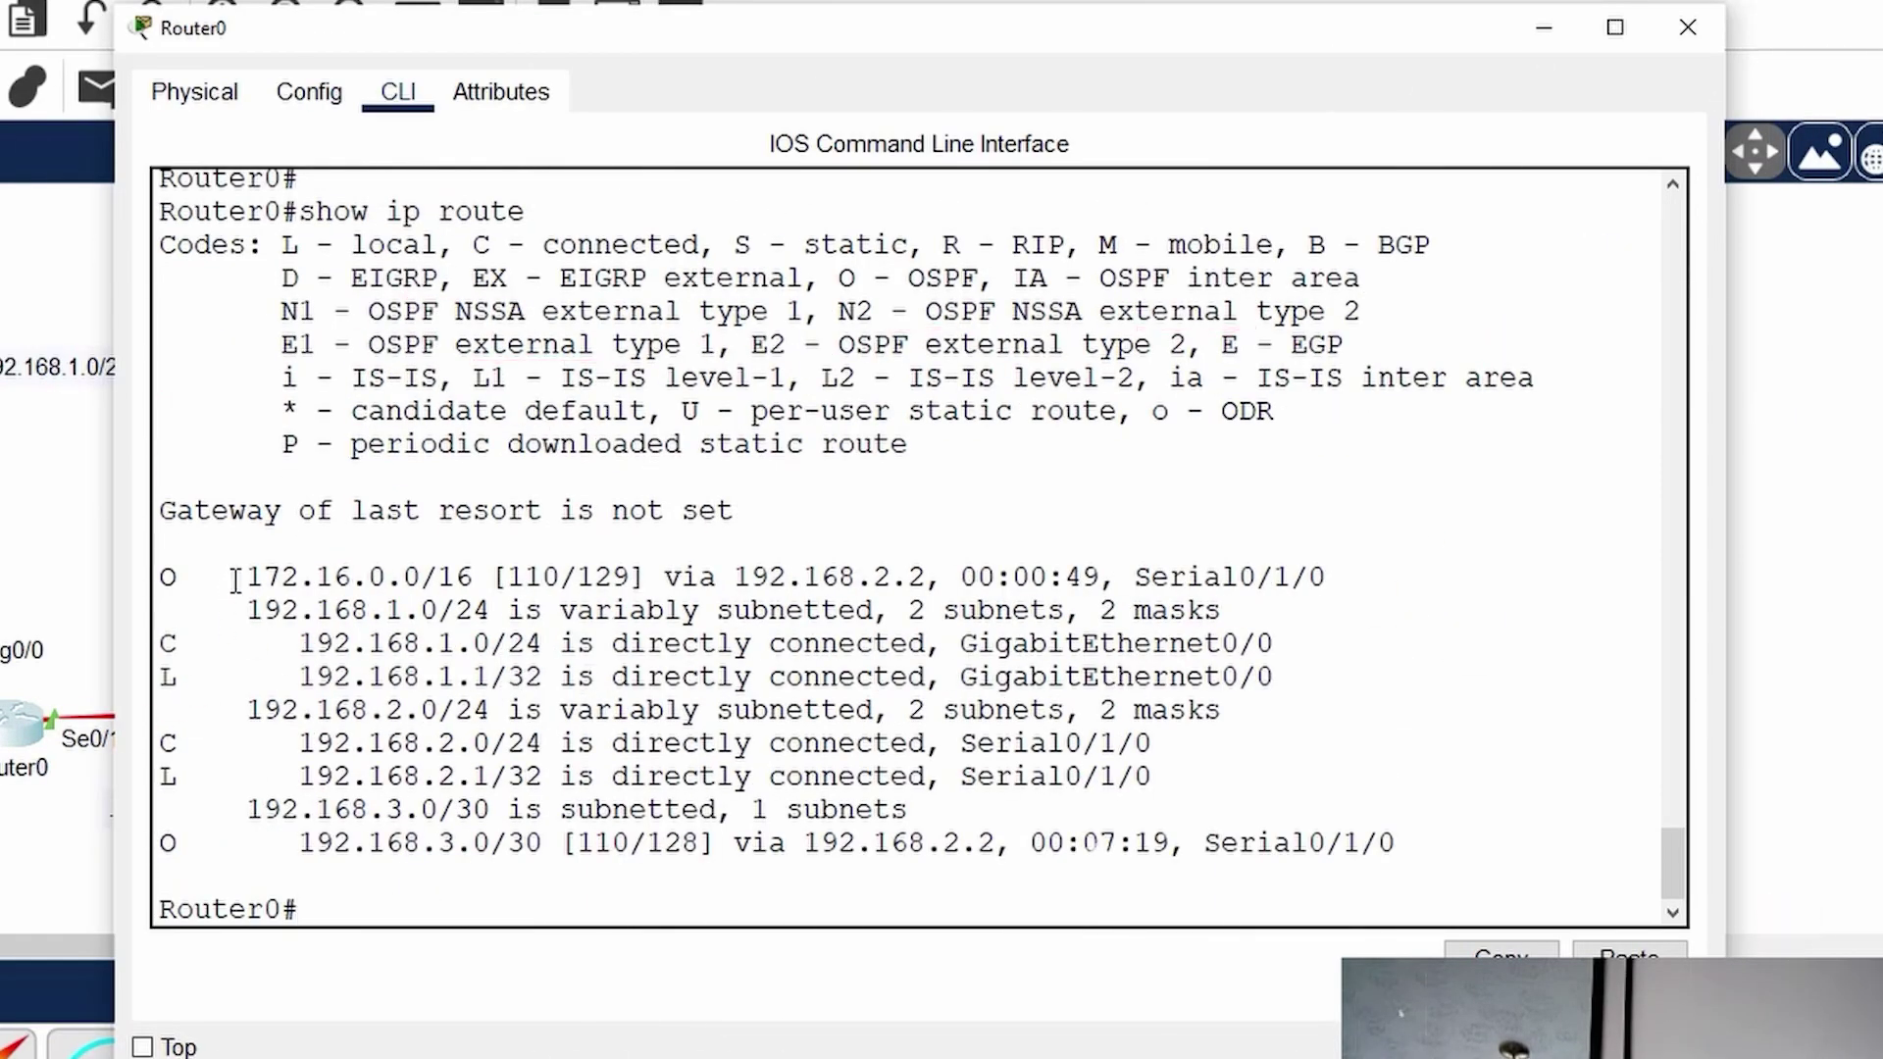
left_click_drag(231, 576, 508, 578)
left_click(610, 677)
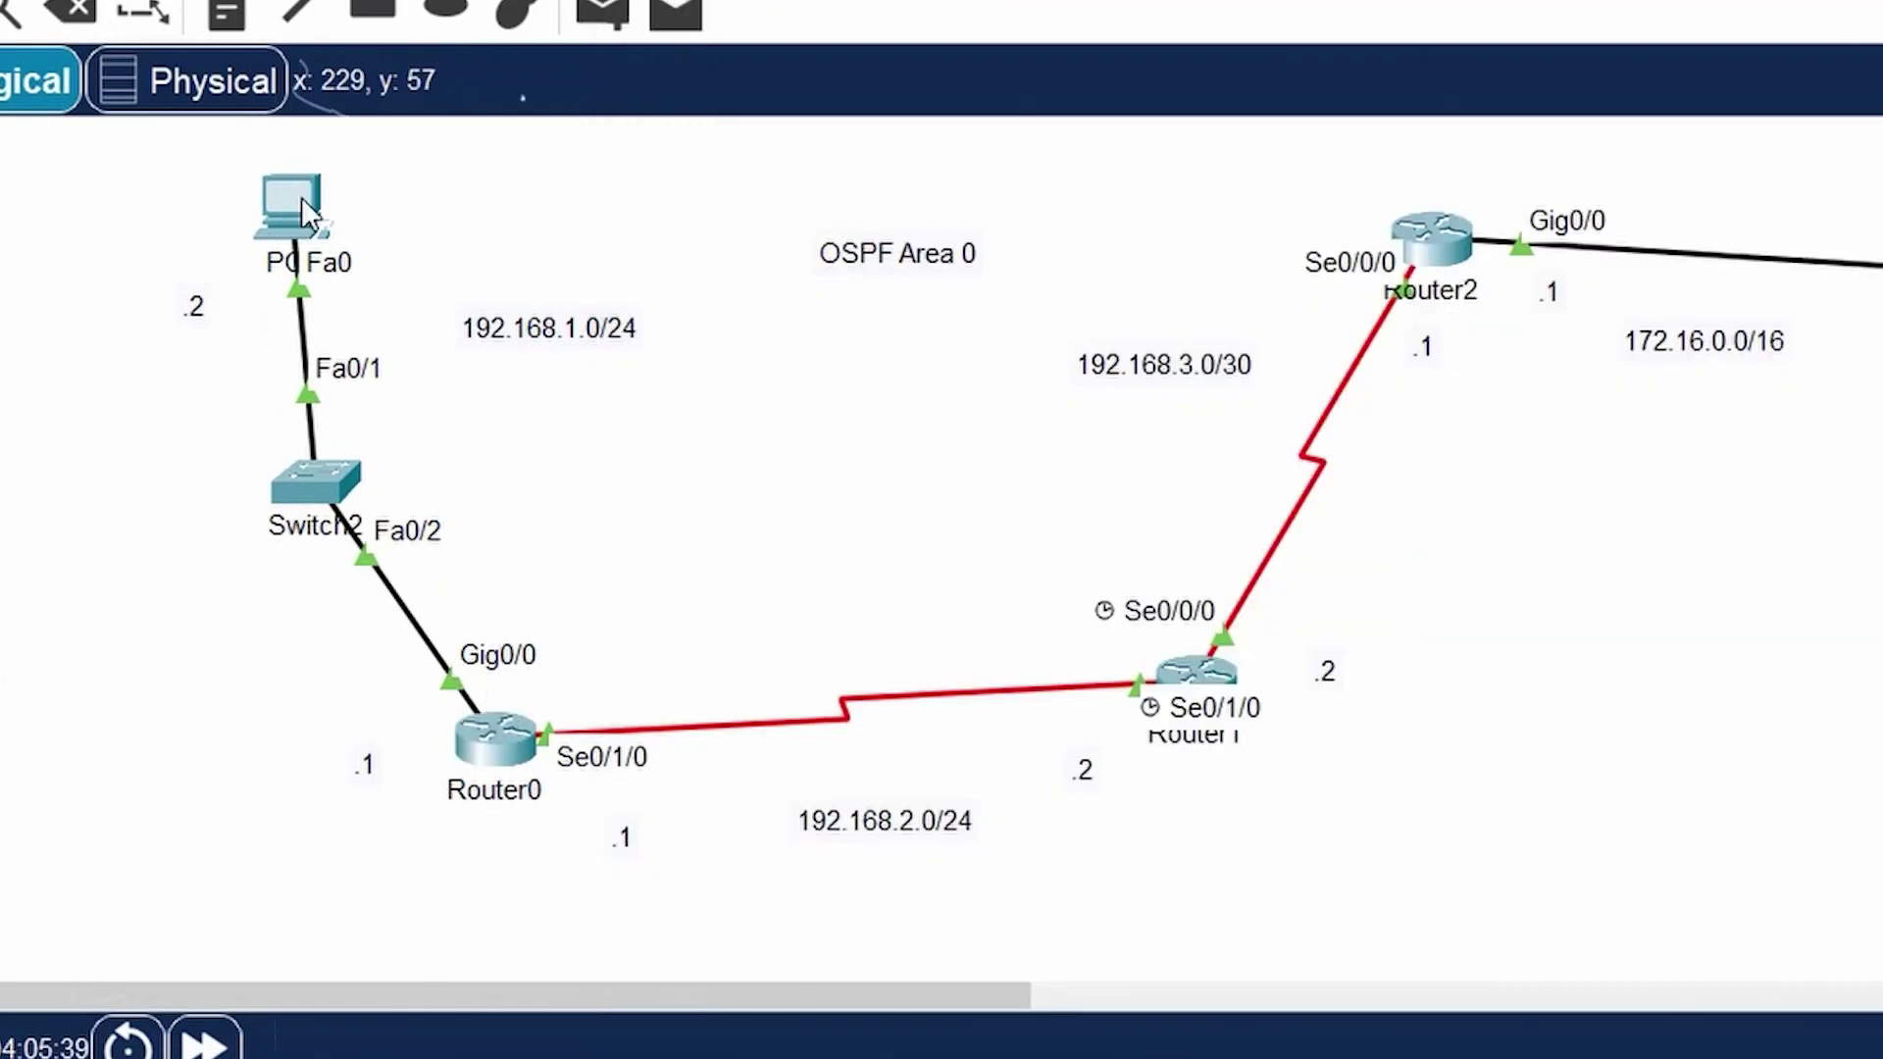
- Ping PC1 at 172.16.0.2 from the command prompt on PC0
left_click(294, 197)
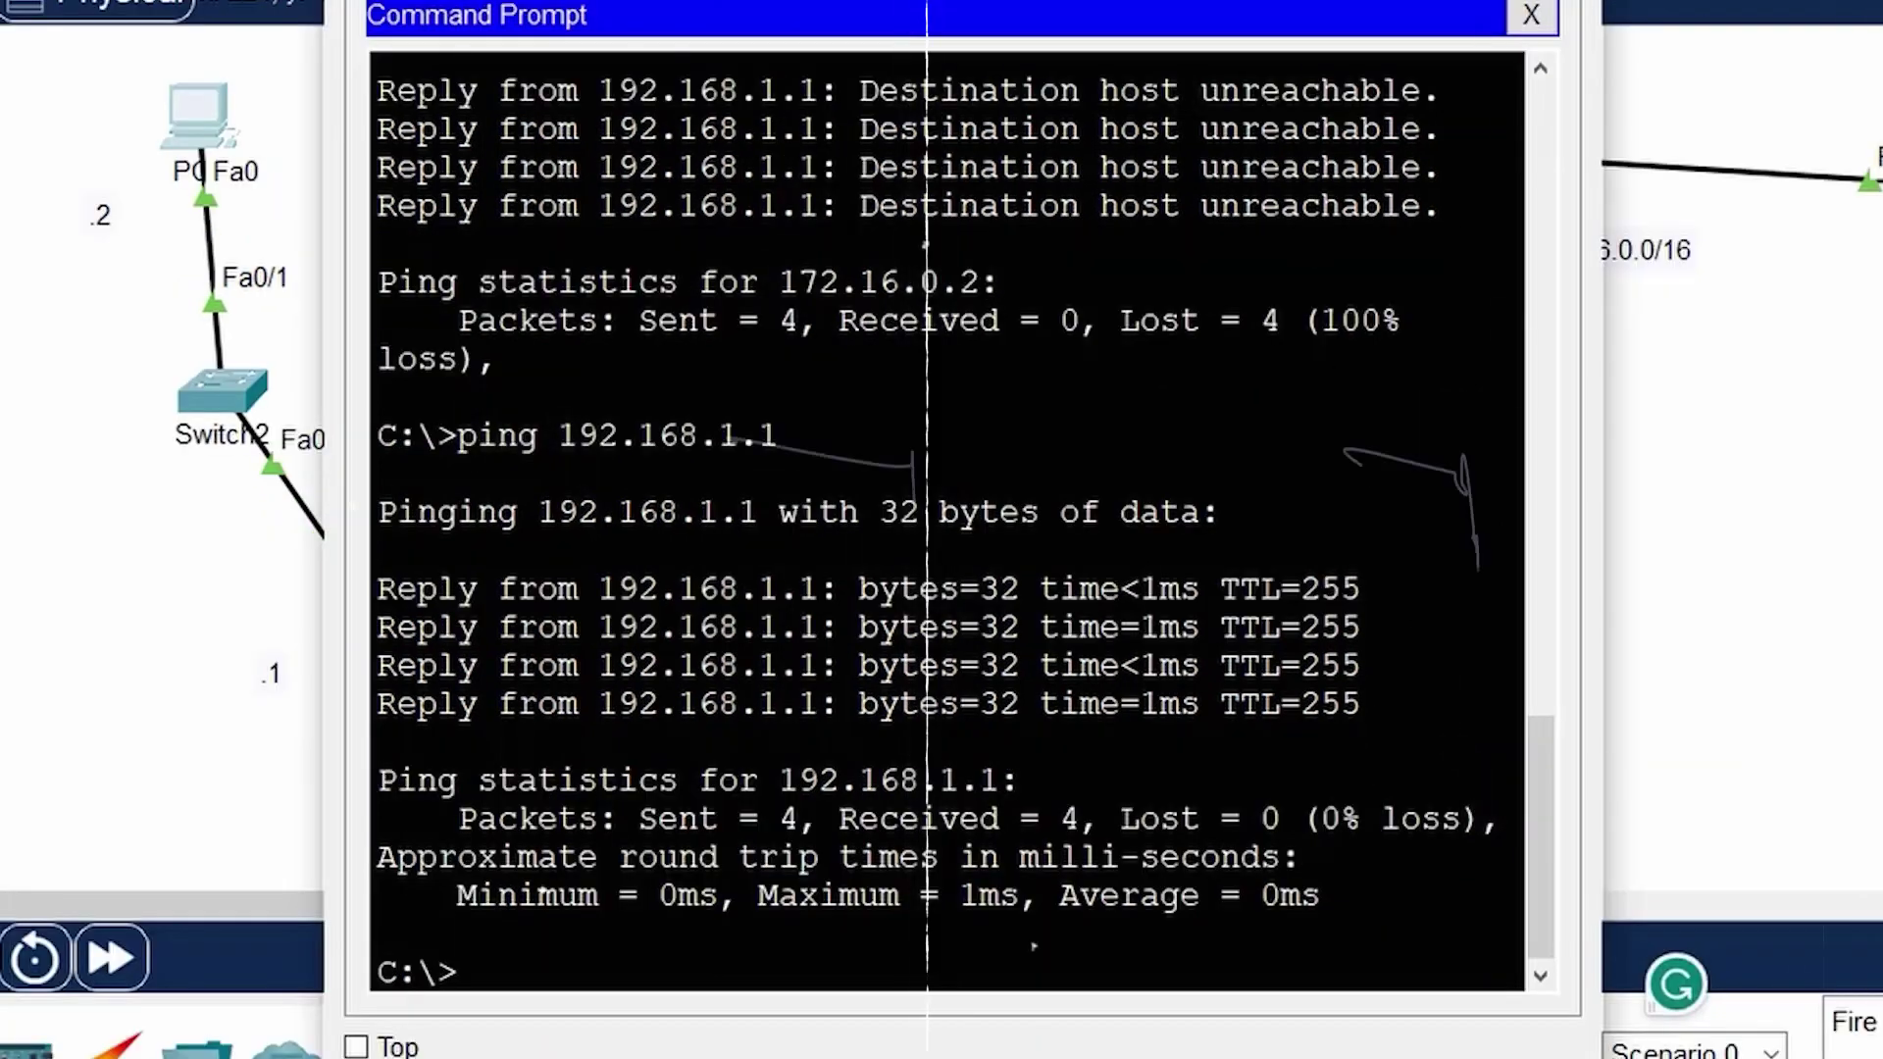
key("Up")
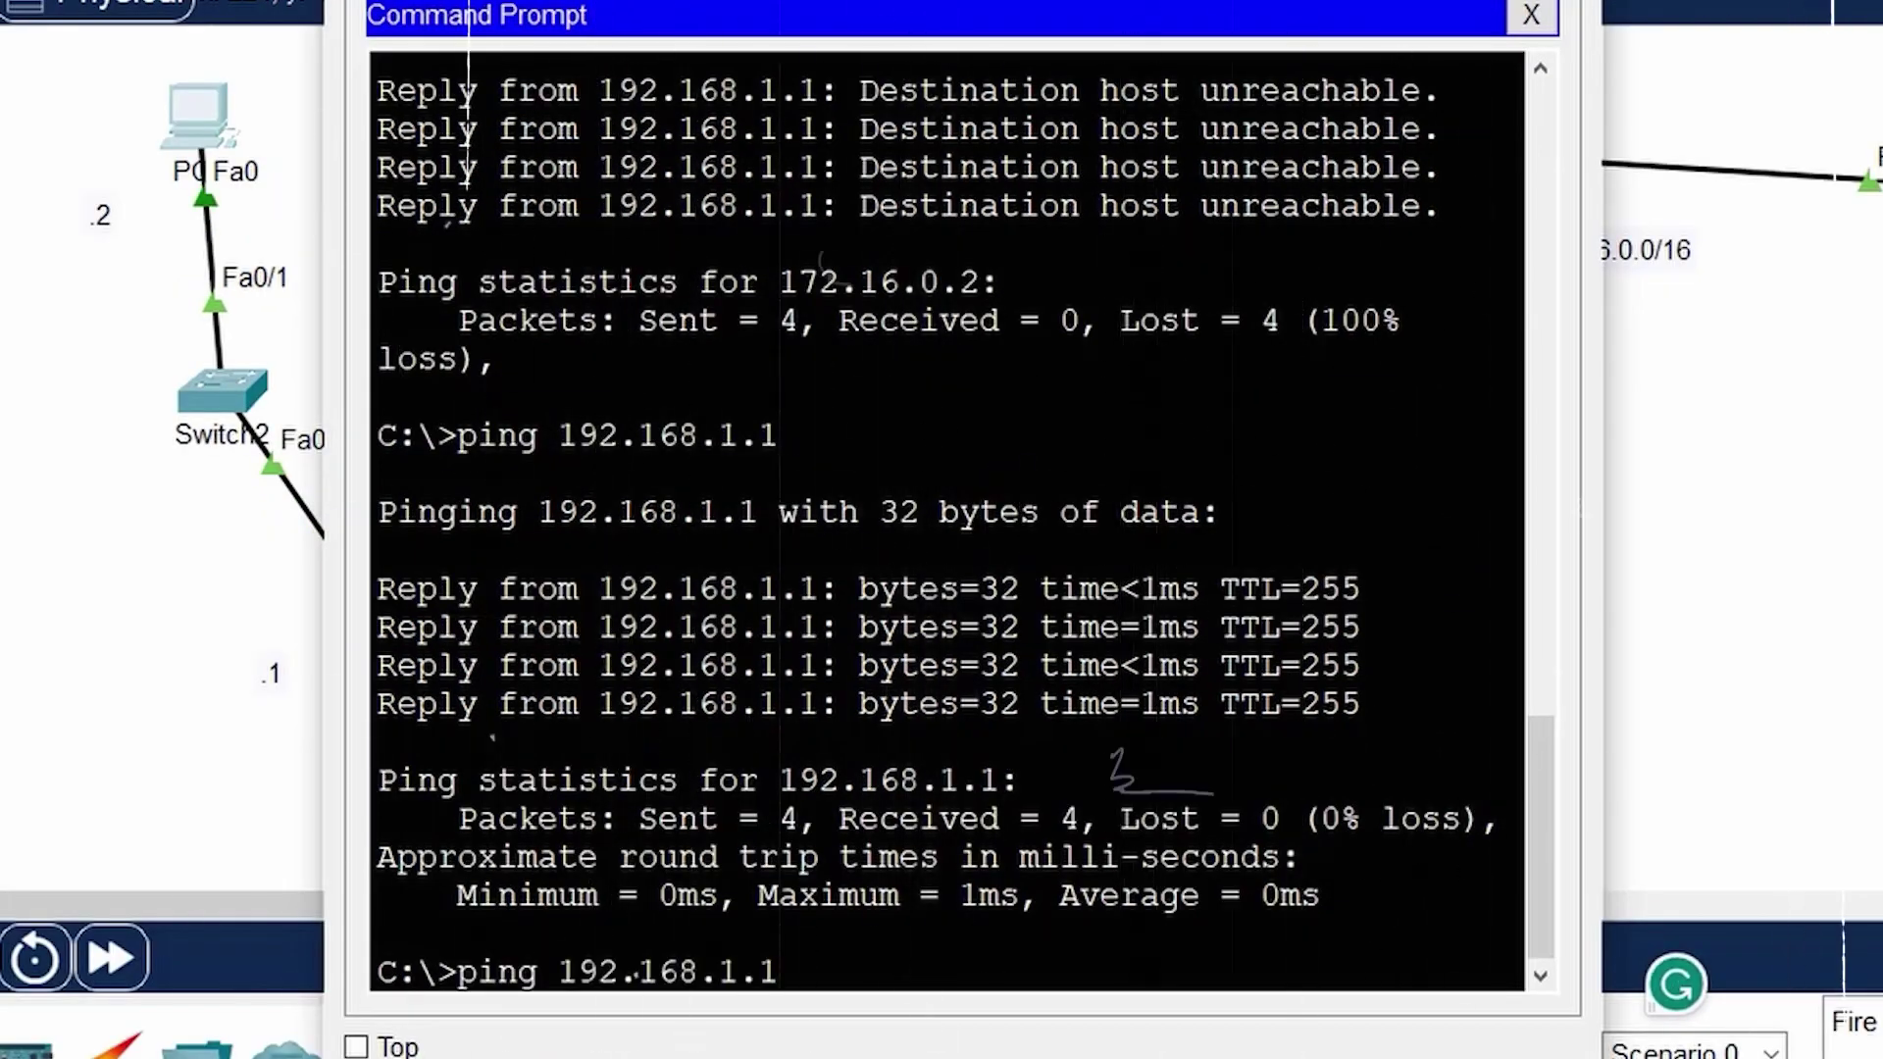
key("Up")
key("Return")
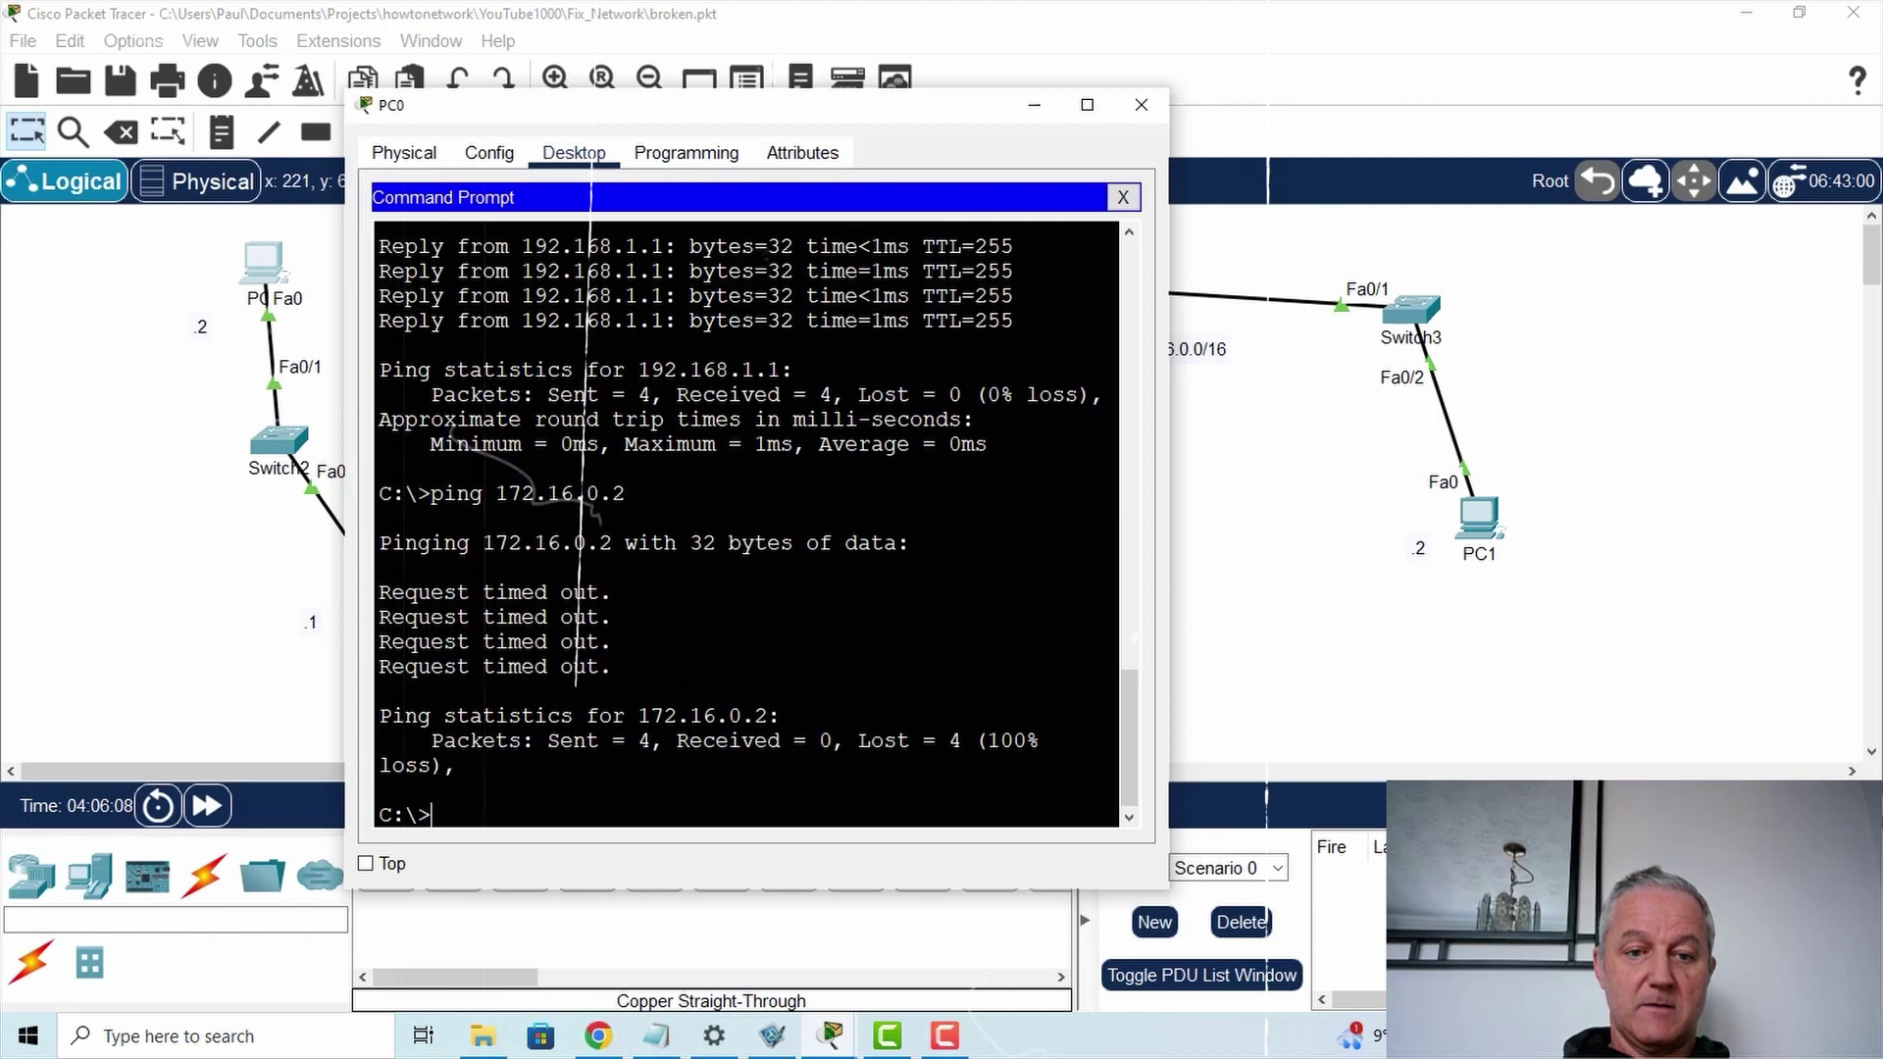
- Ping Router2's LAN interface at 172.16.0.1 from PC0
key("Up")
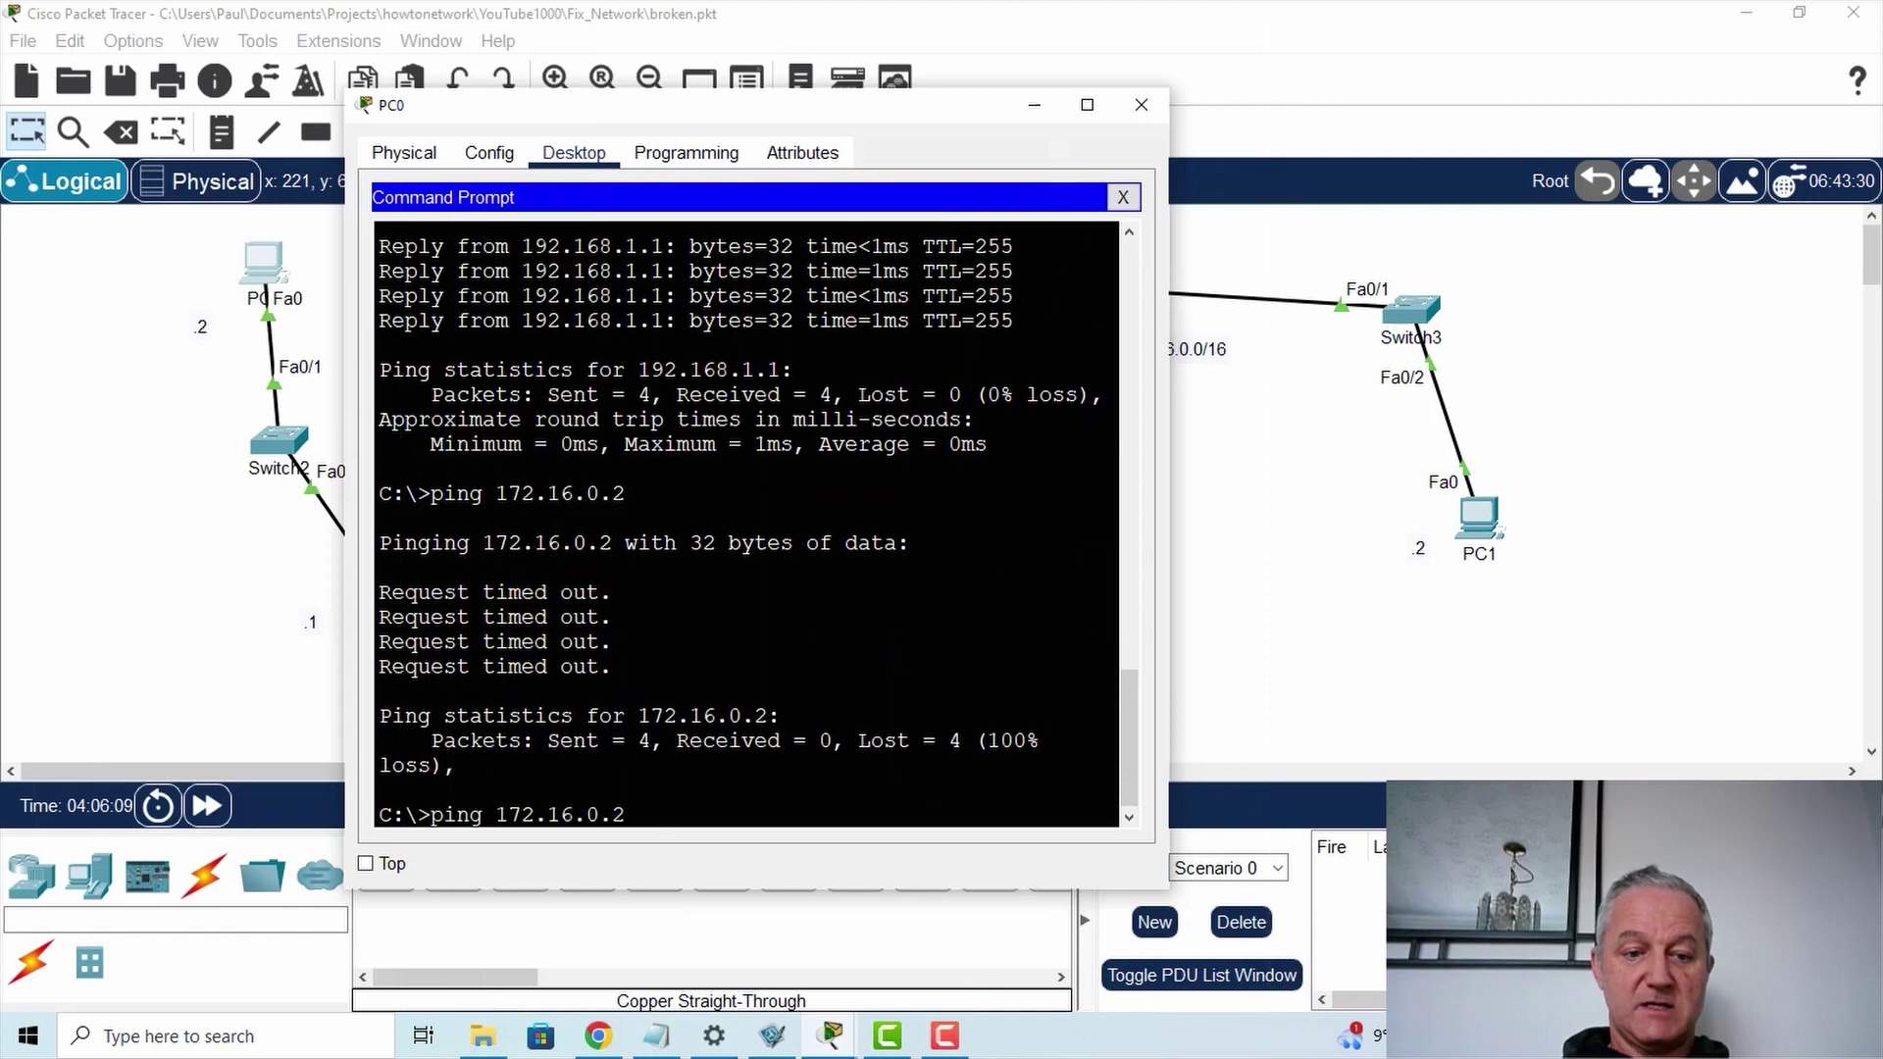
key("BackSpace")
type("1")
key("Return")
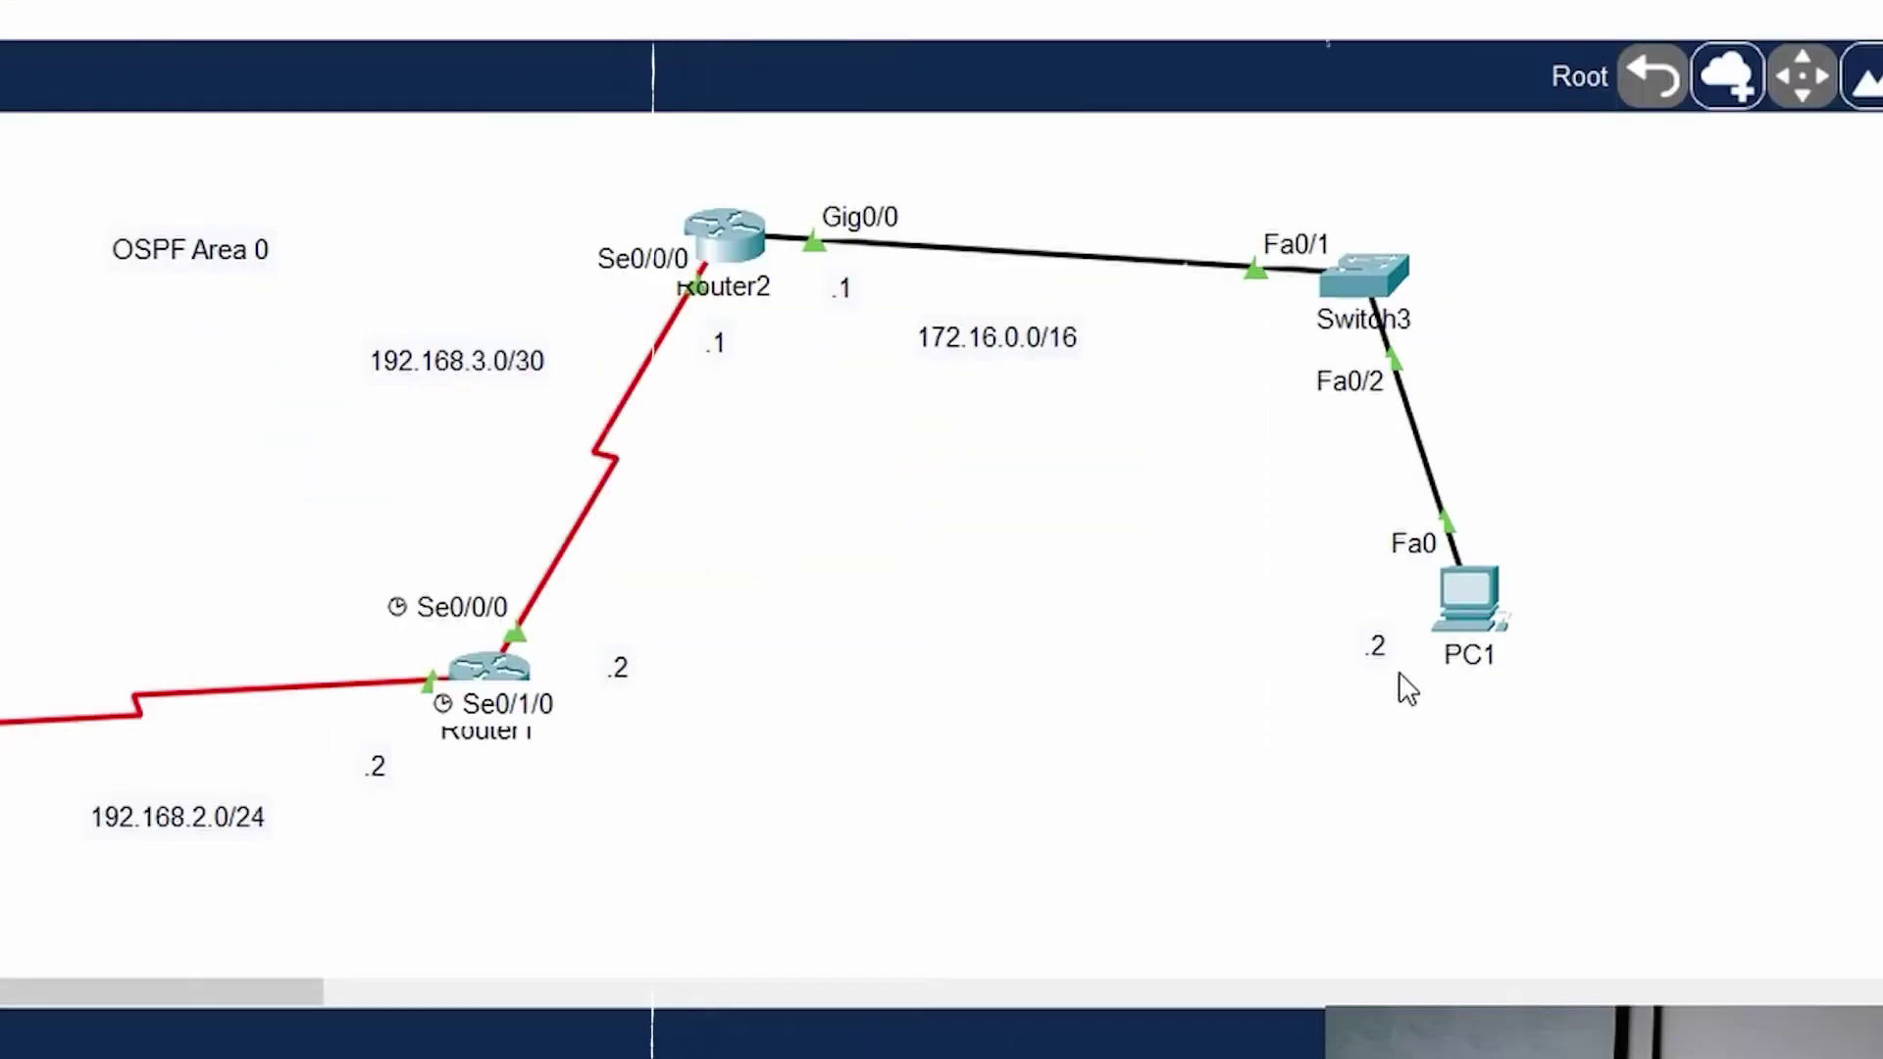
- Check the static IPv4 address and subnet mask configured on PC1's FastEthernet0 interface
left_click(1477, 608)
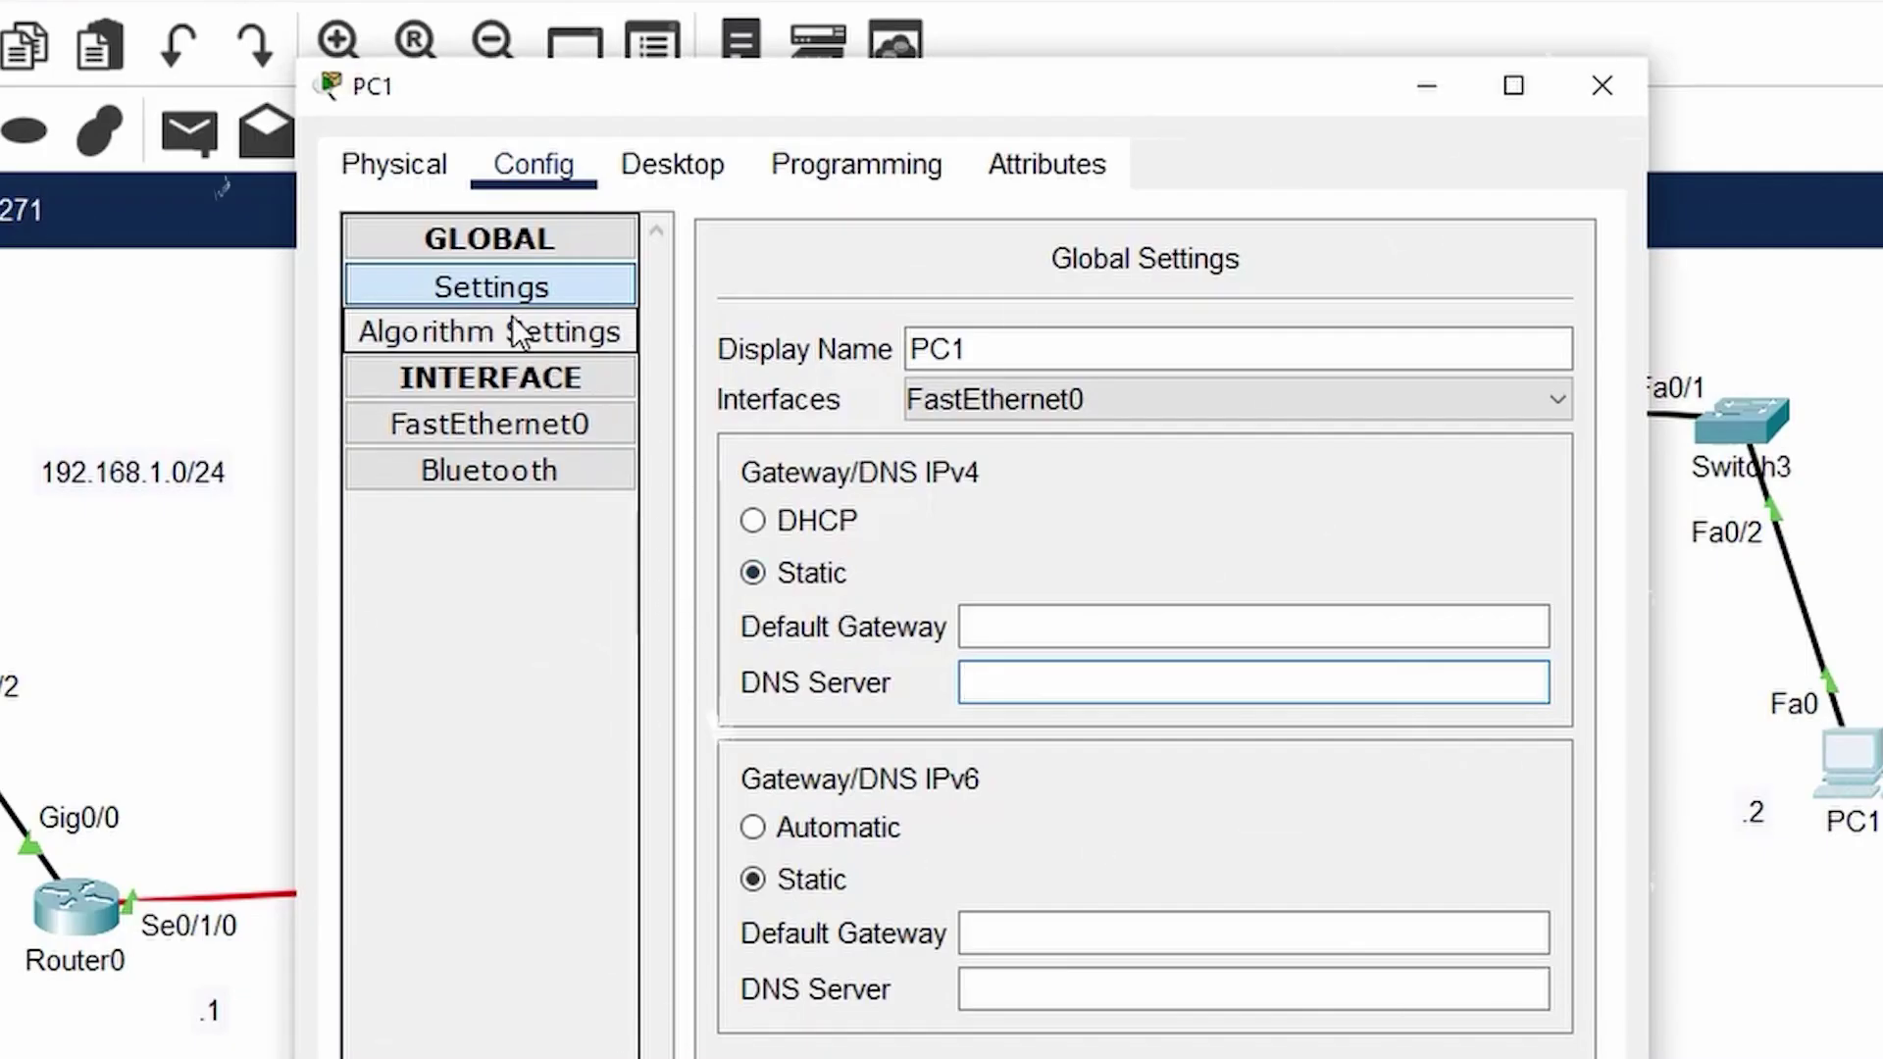
left_click(506, 428)
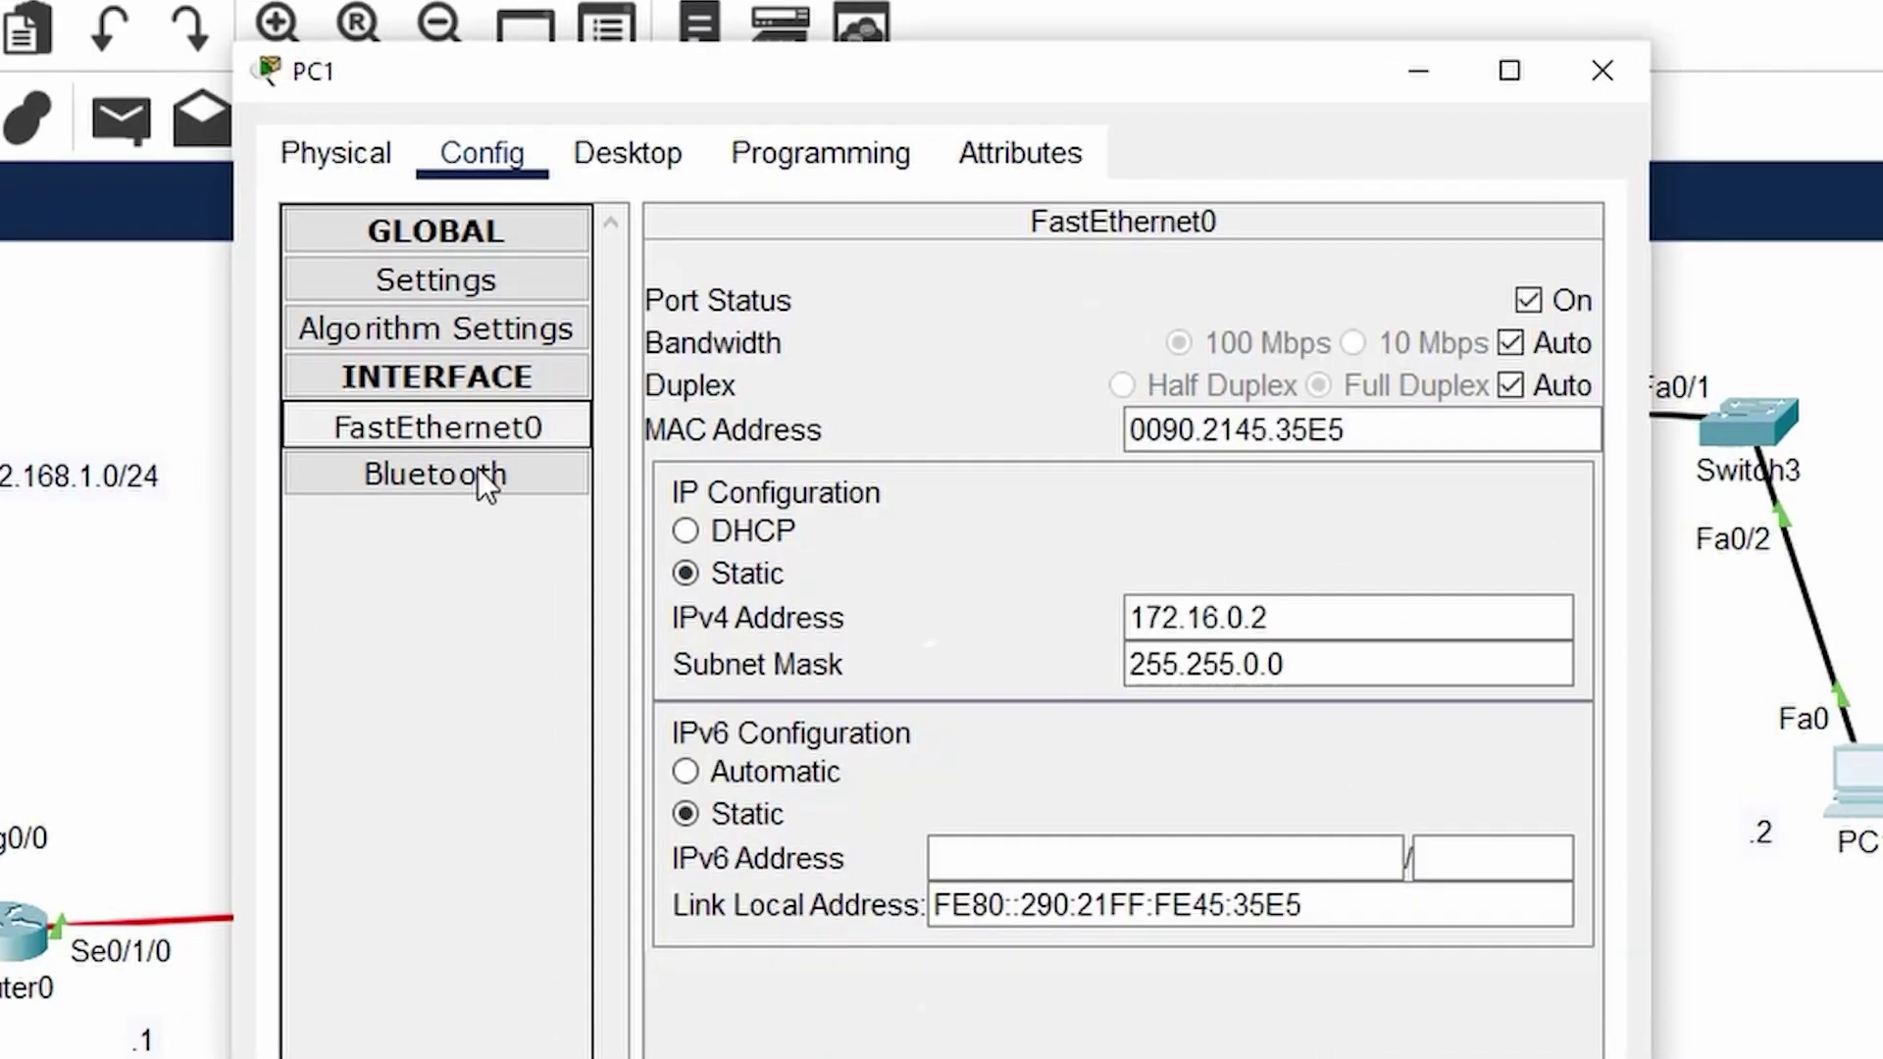
left_click_drag(1312, 616, 1132, 630)
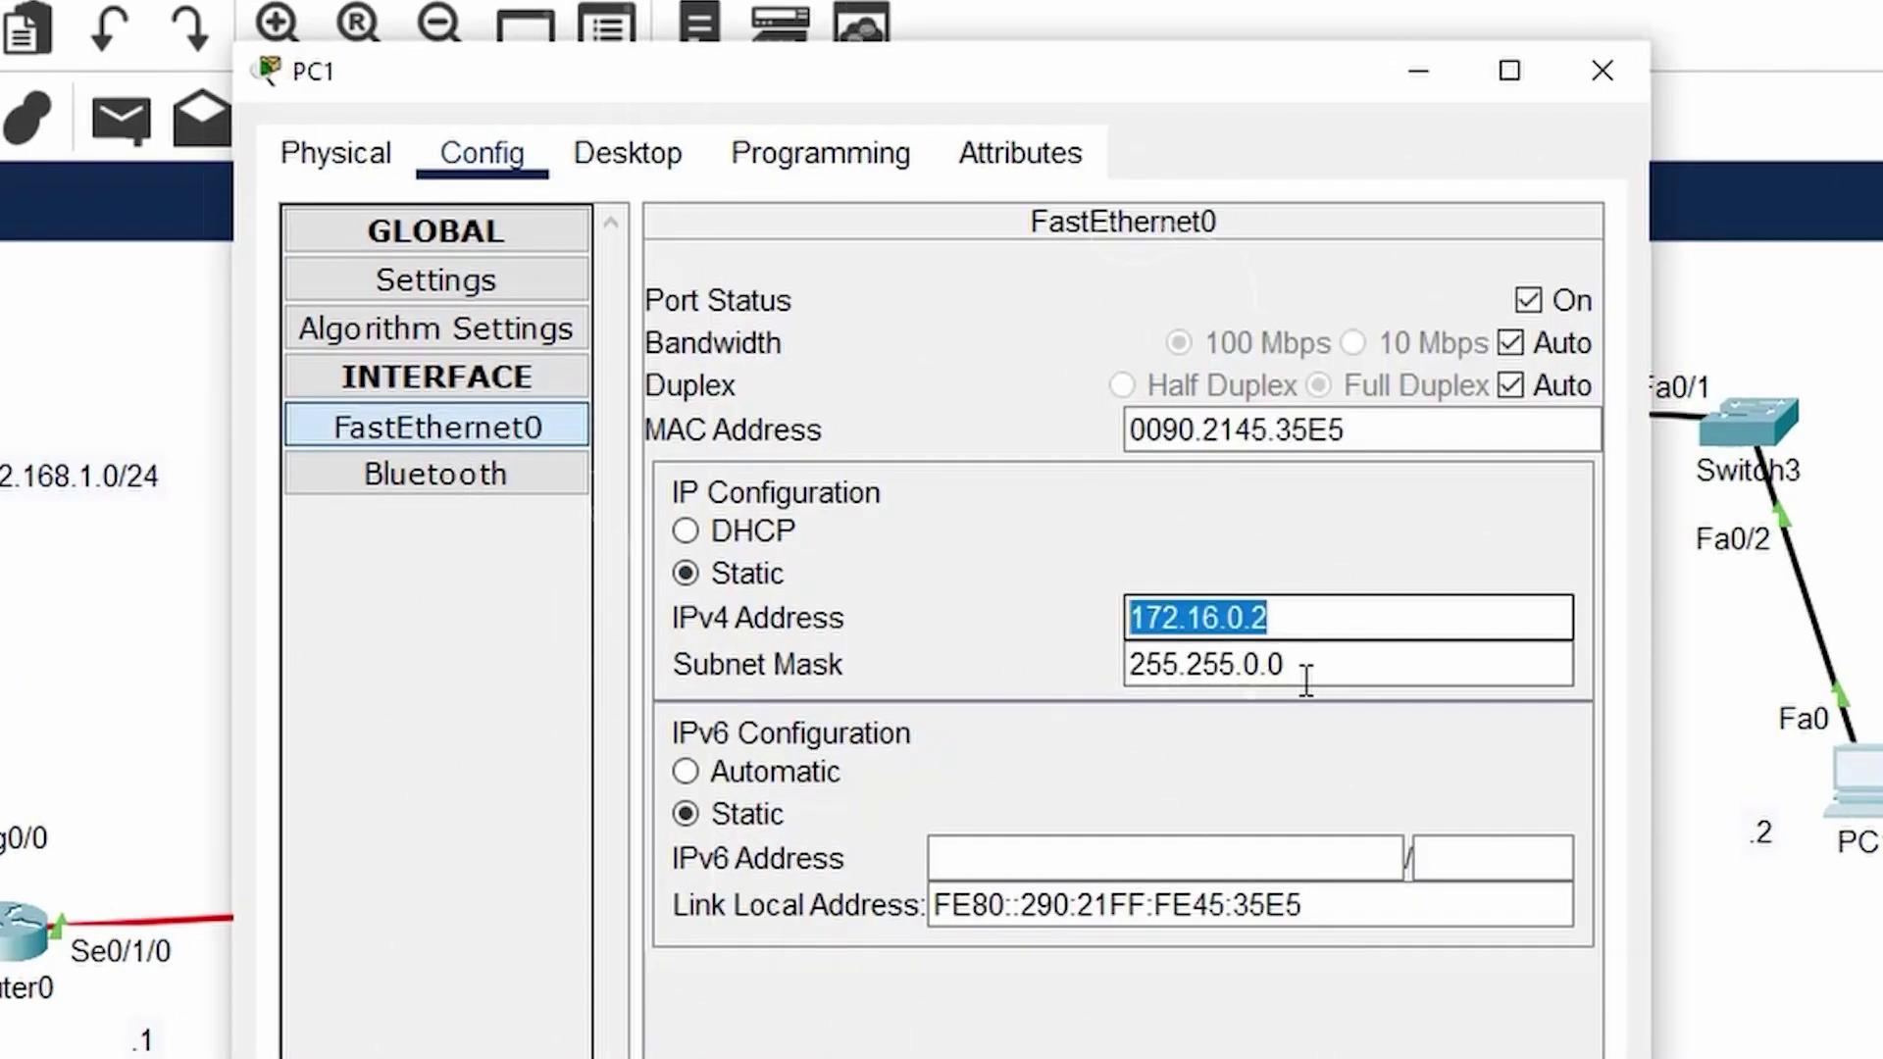
left_click_drag(1306, 680, 1144, 667)
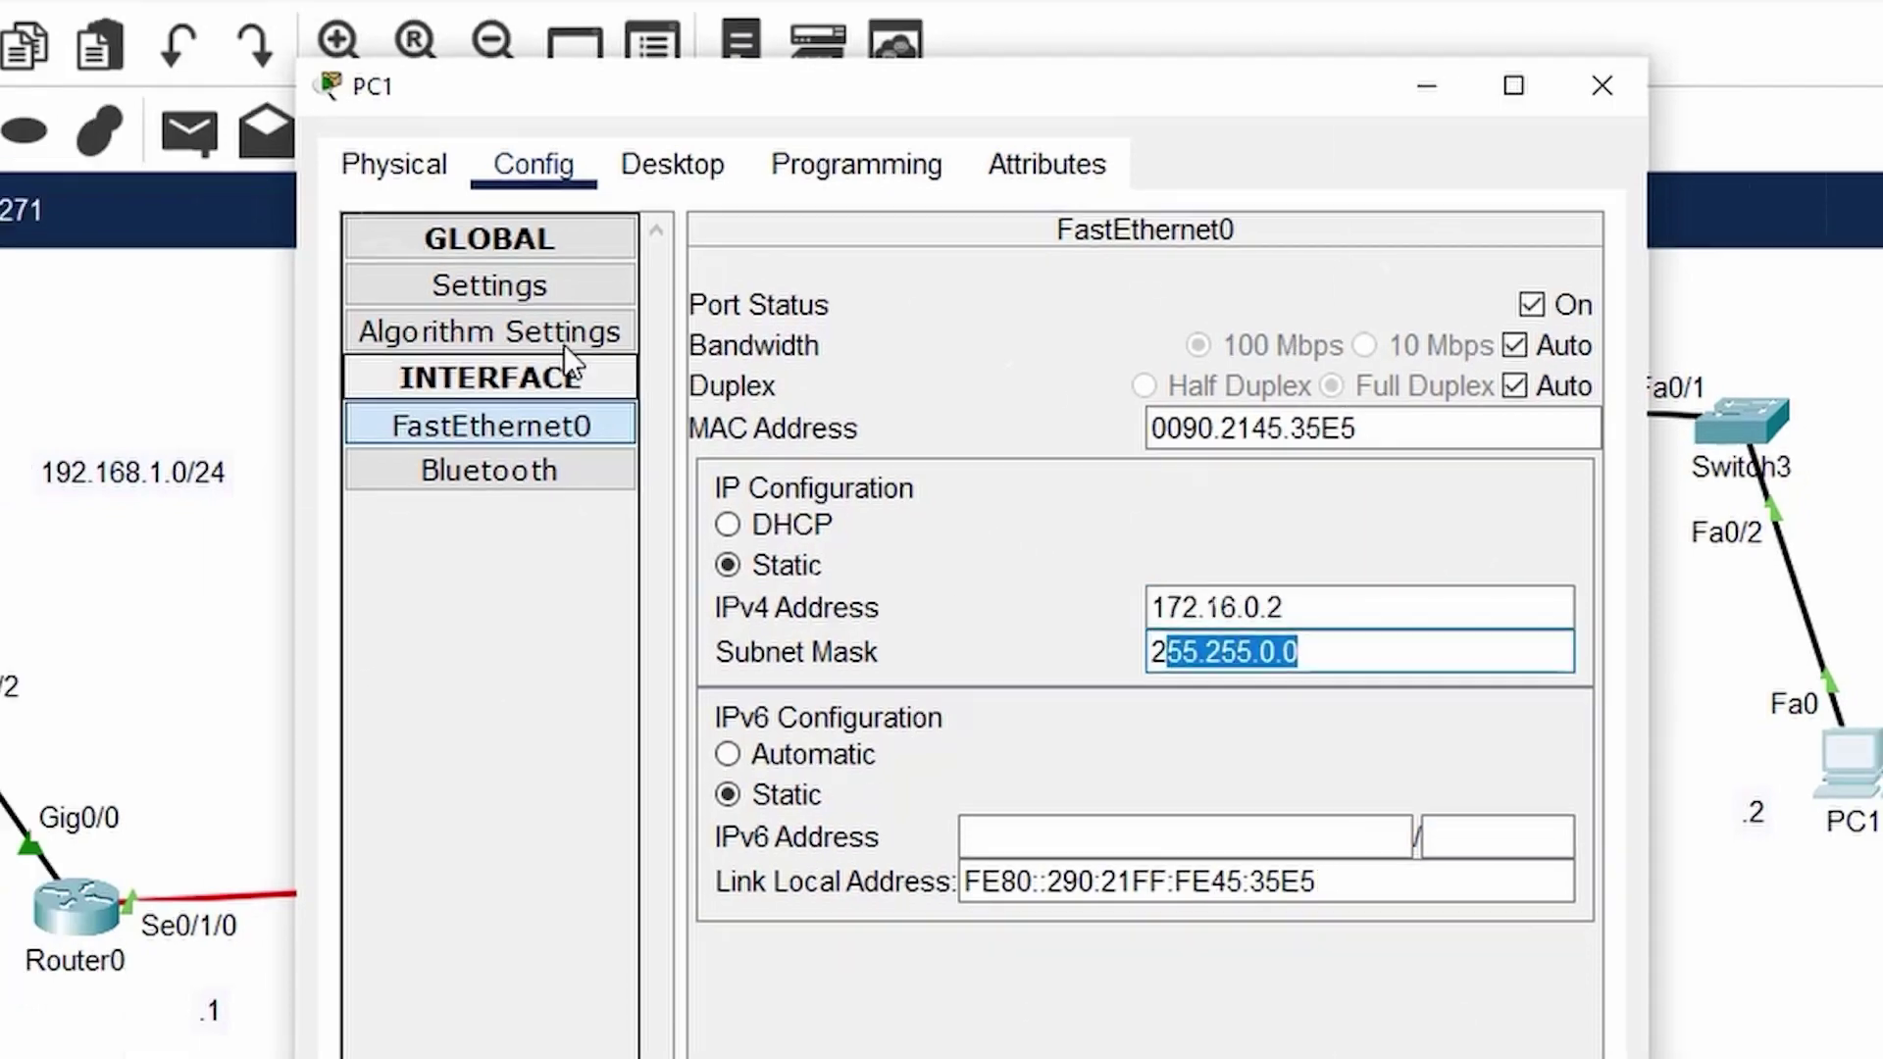
left_click(531, 292)
left_click(1089, 631)
type("172.1")
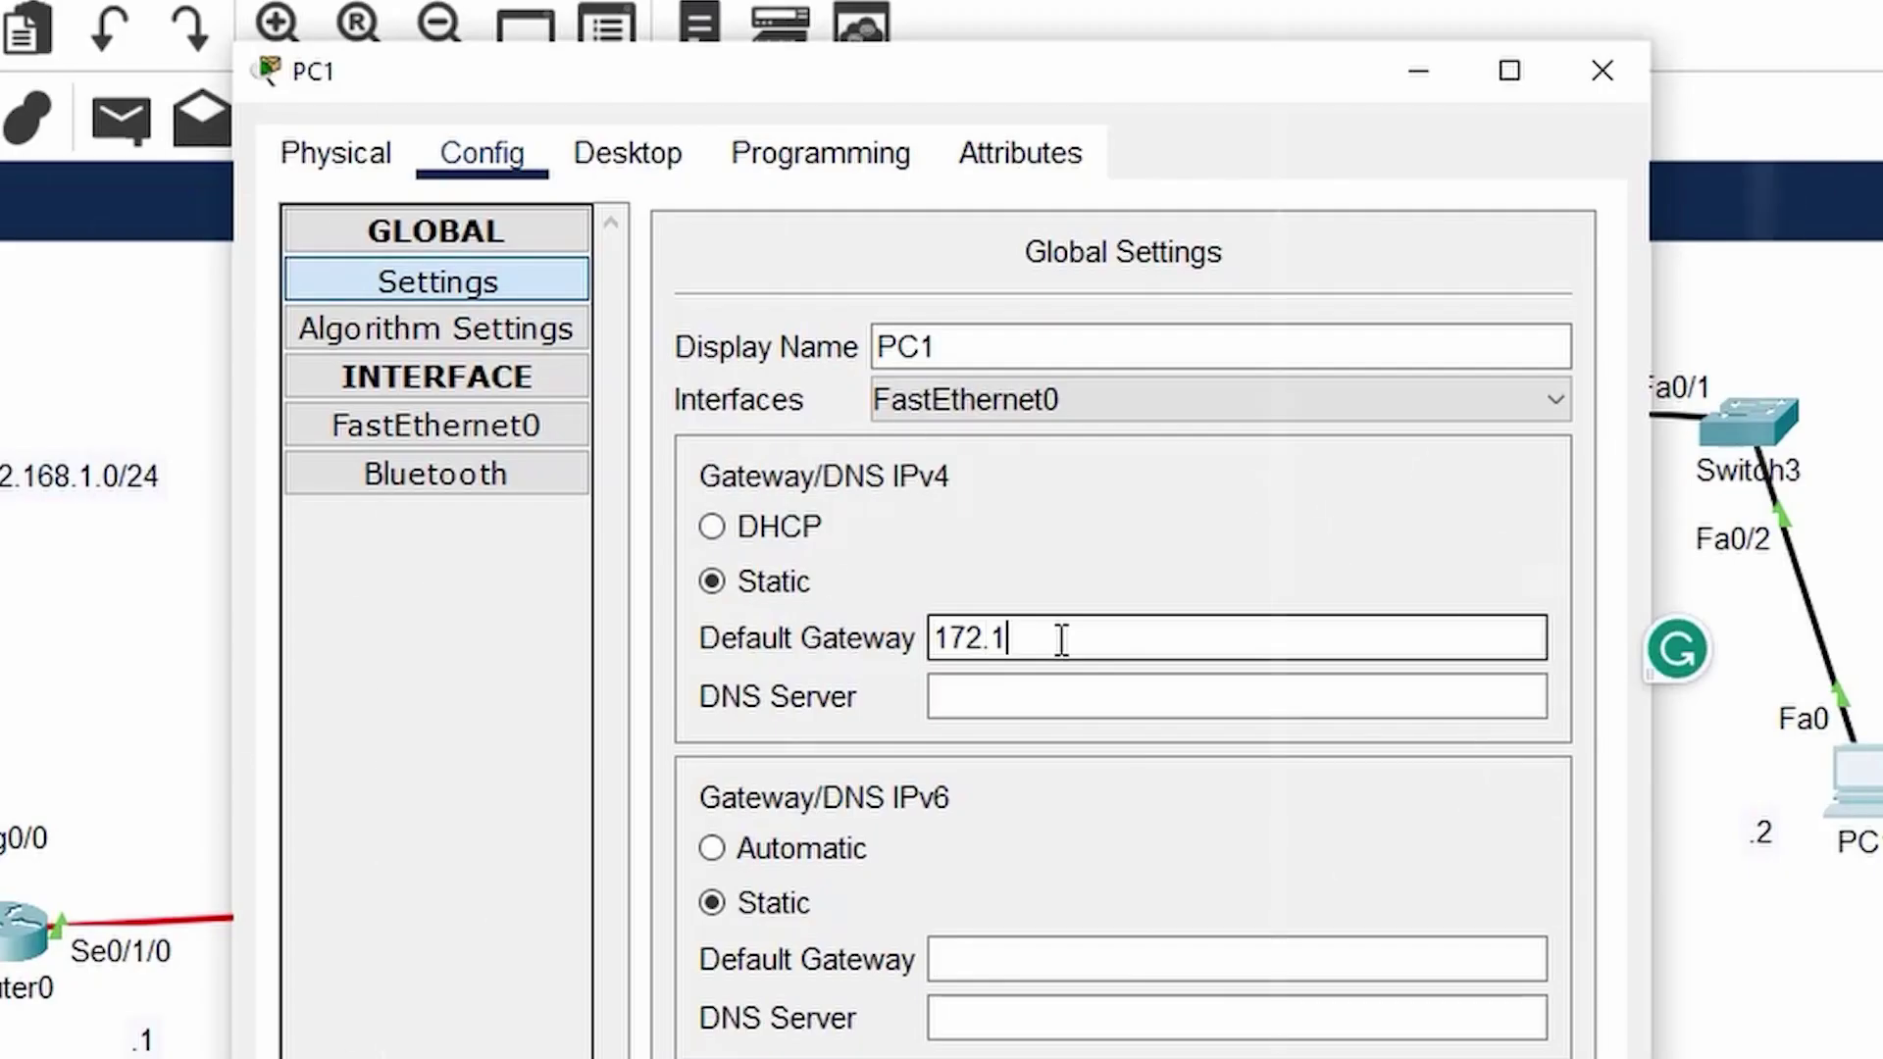
type("6.0")
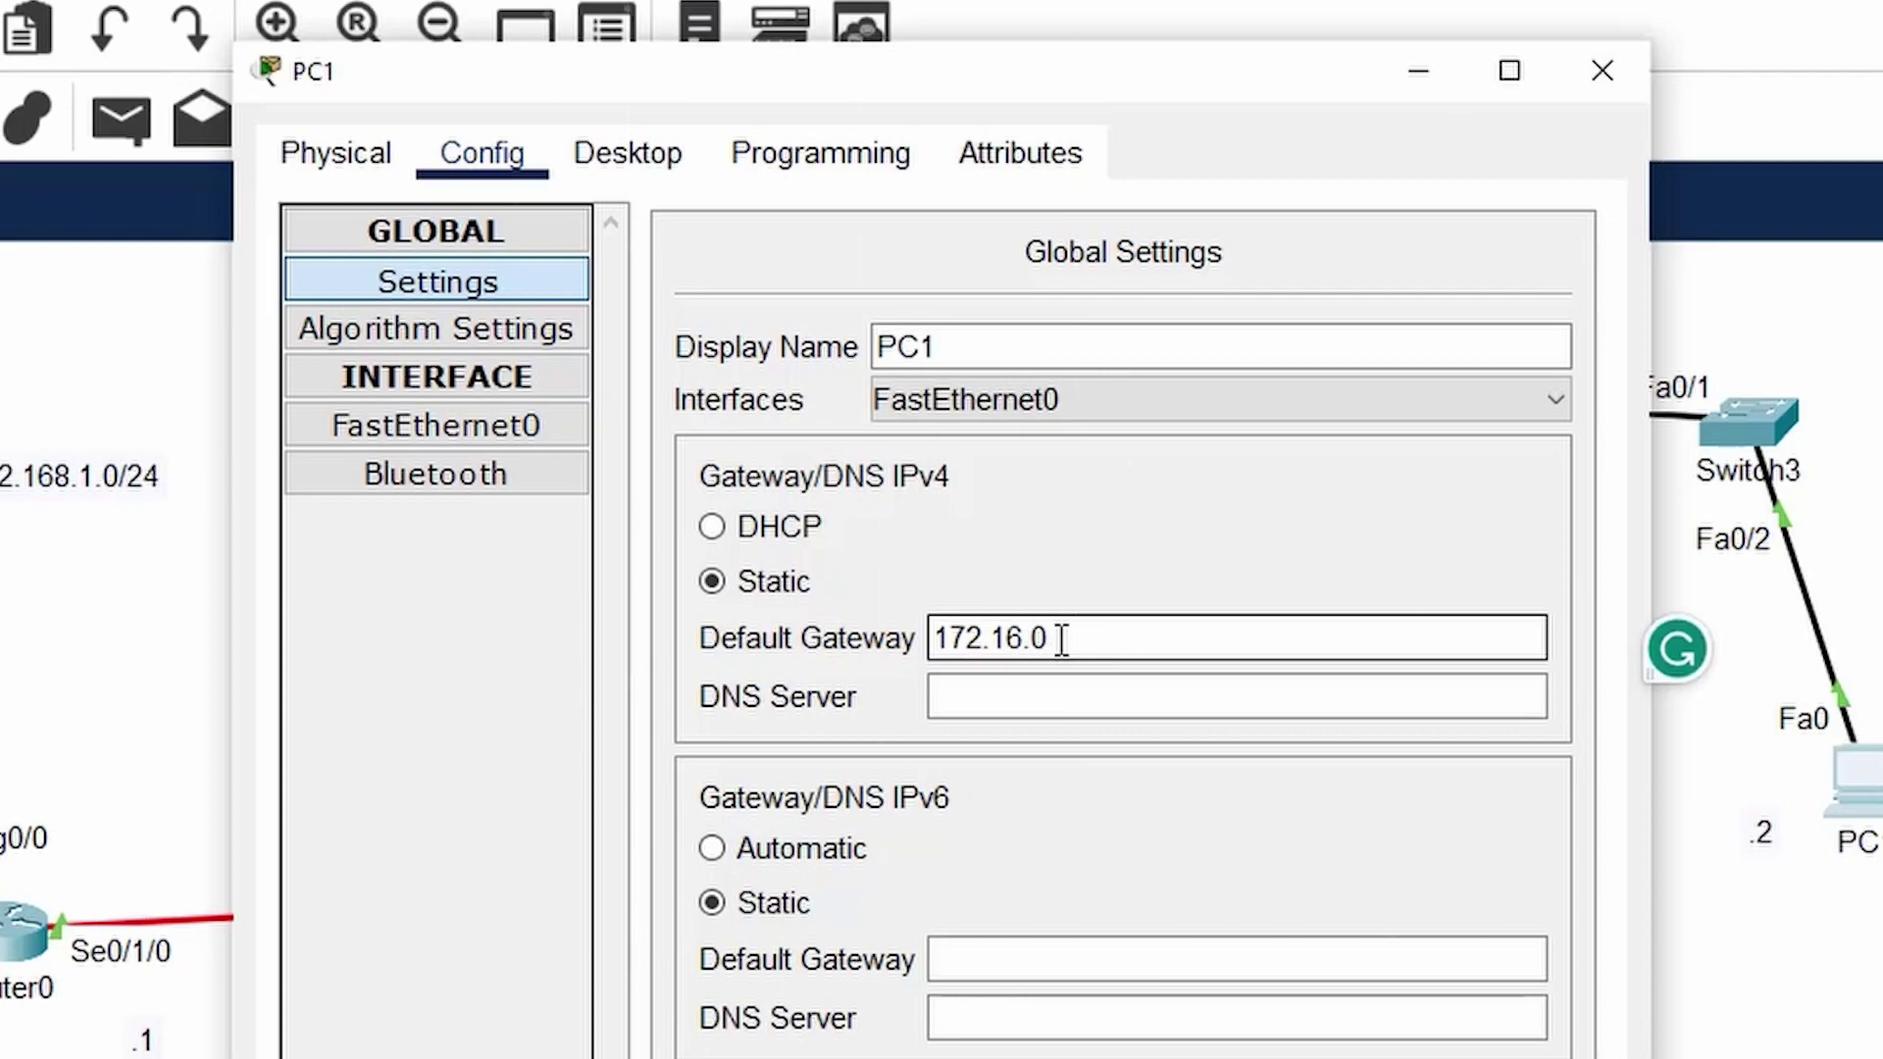
type("1")
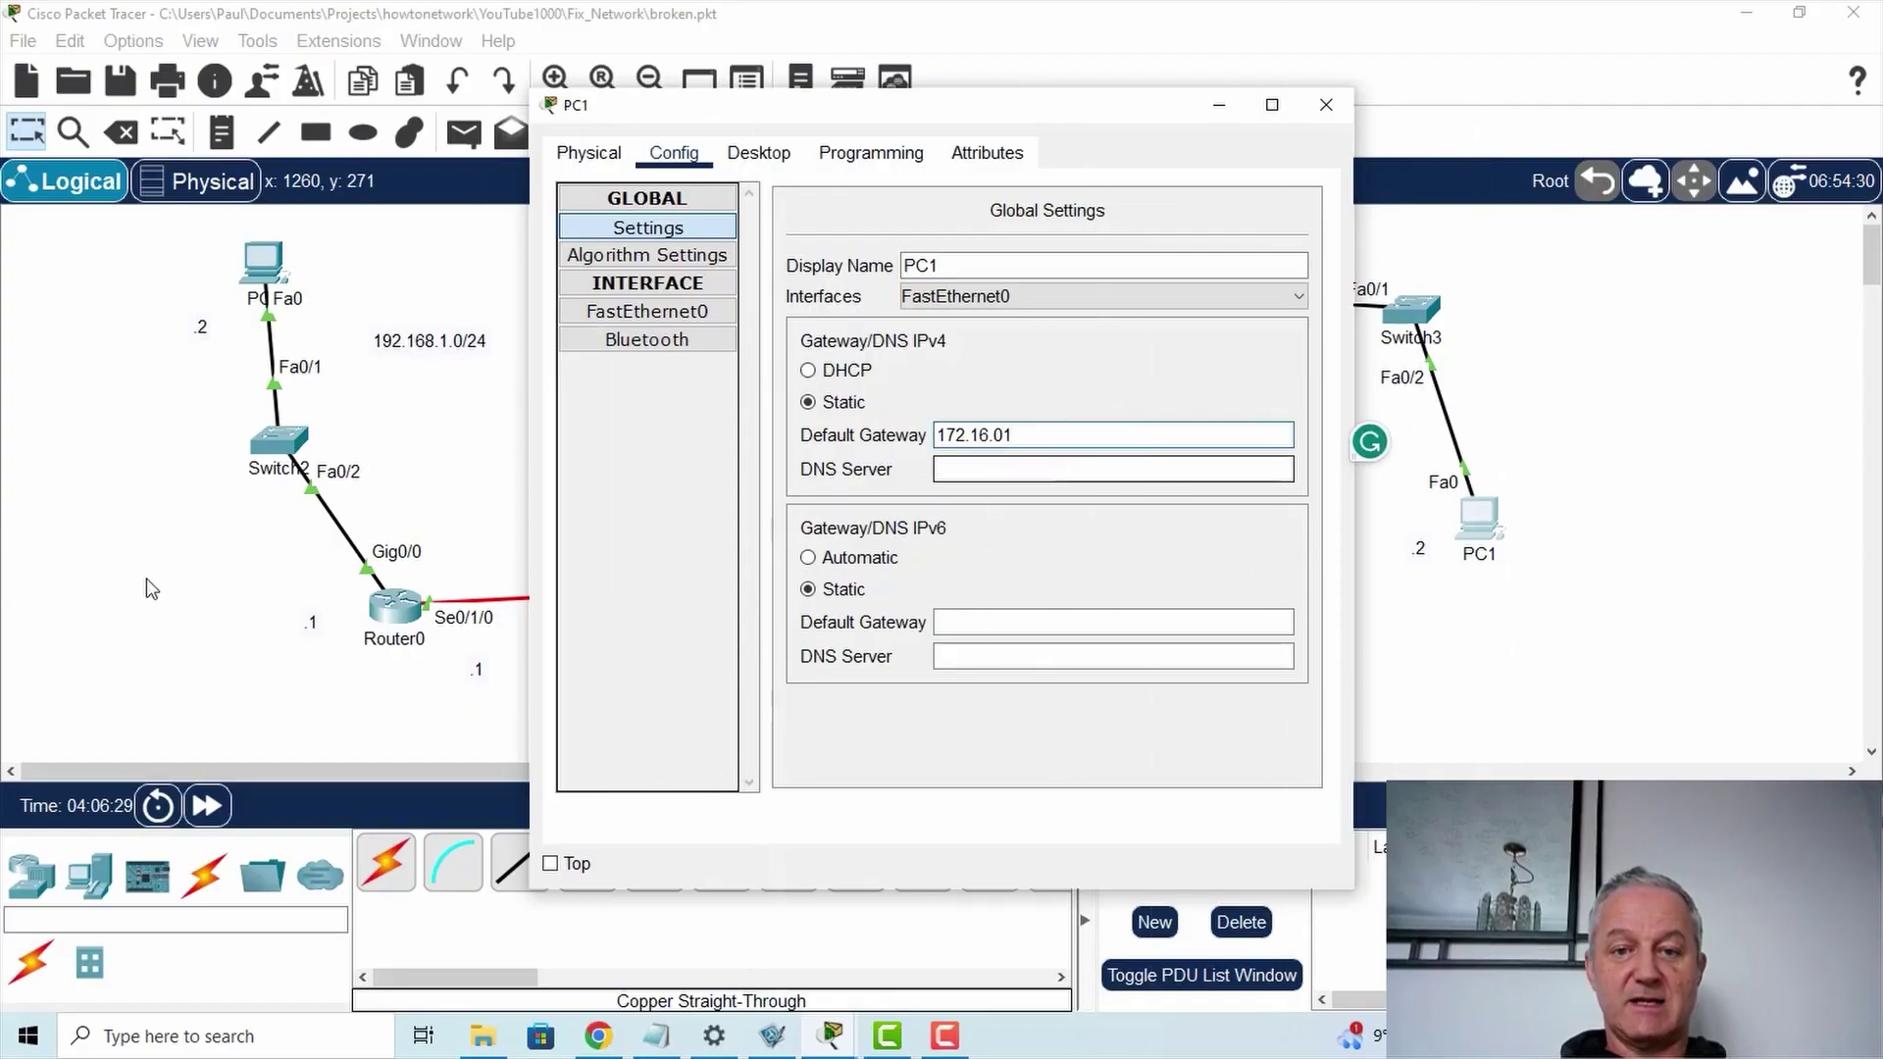
left_click(684, 312)
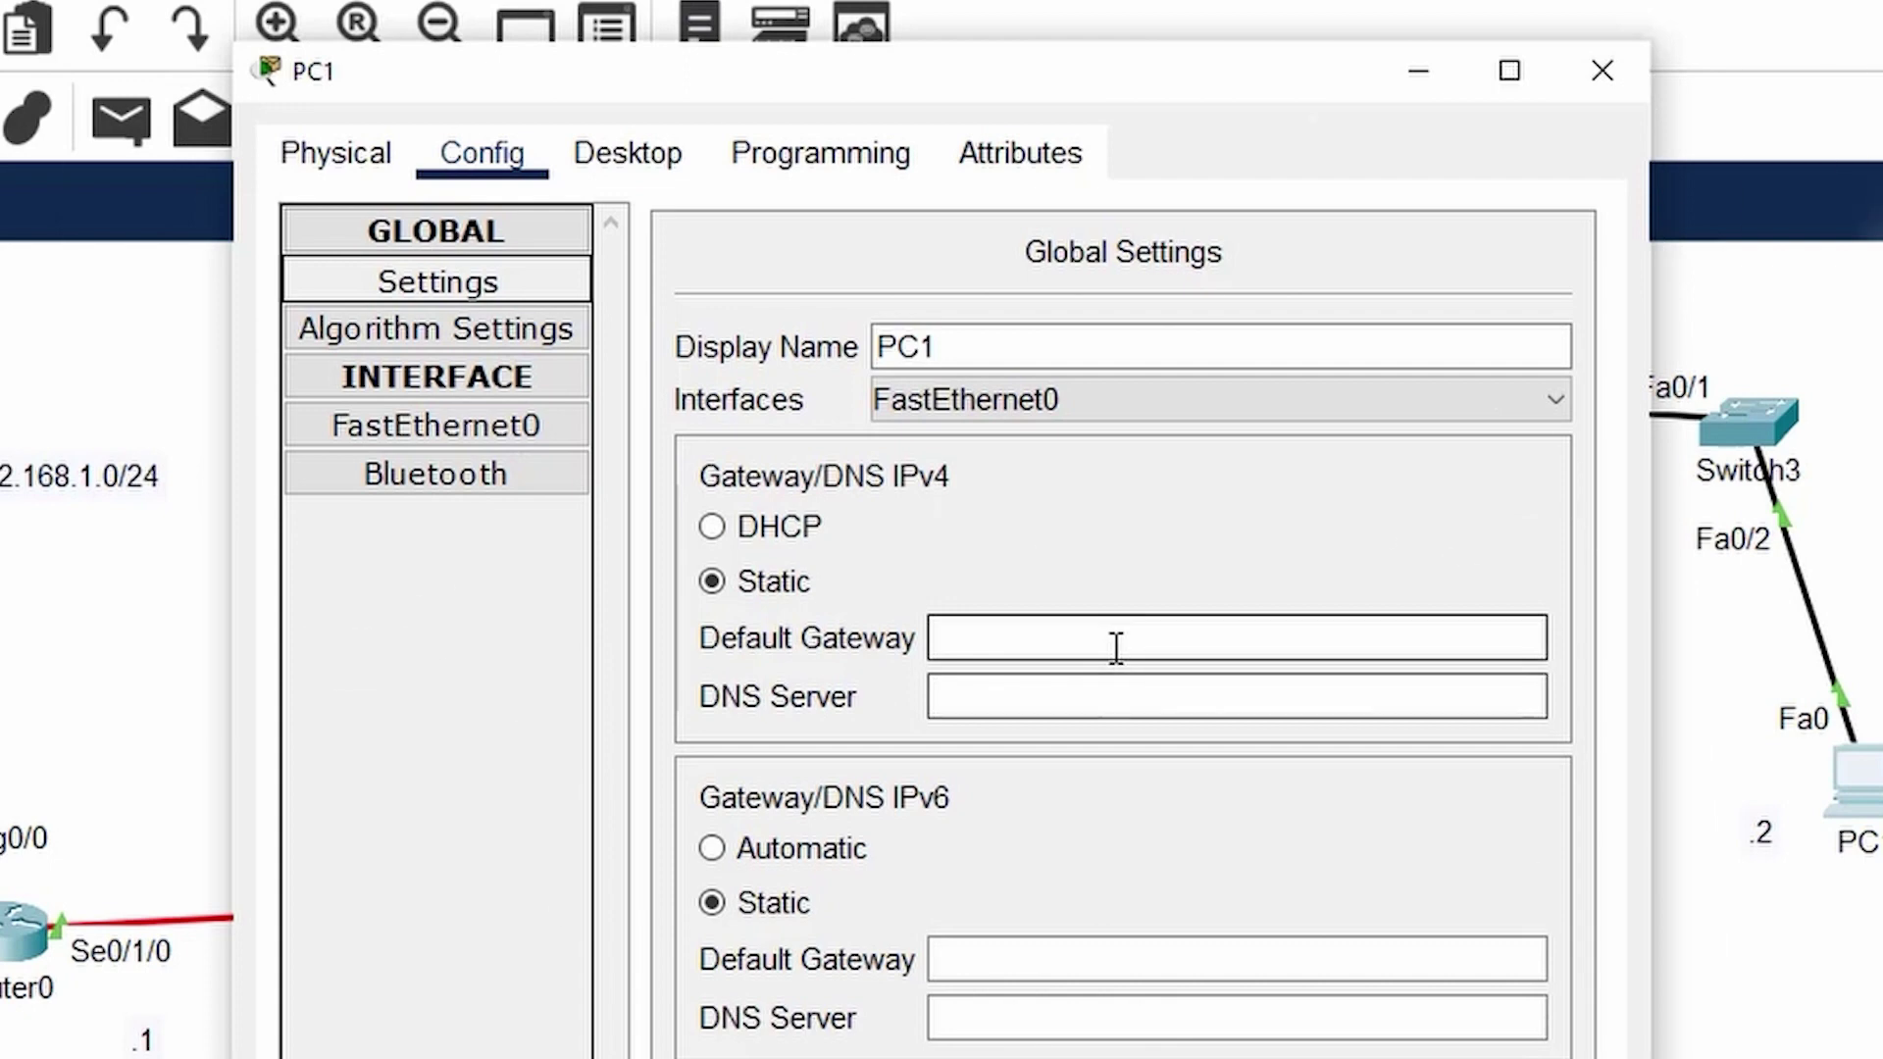
- Set PC1's static IPv4 default gateway to 172.16.0.1
left_click(1156, 485)
type("1")
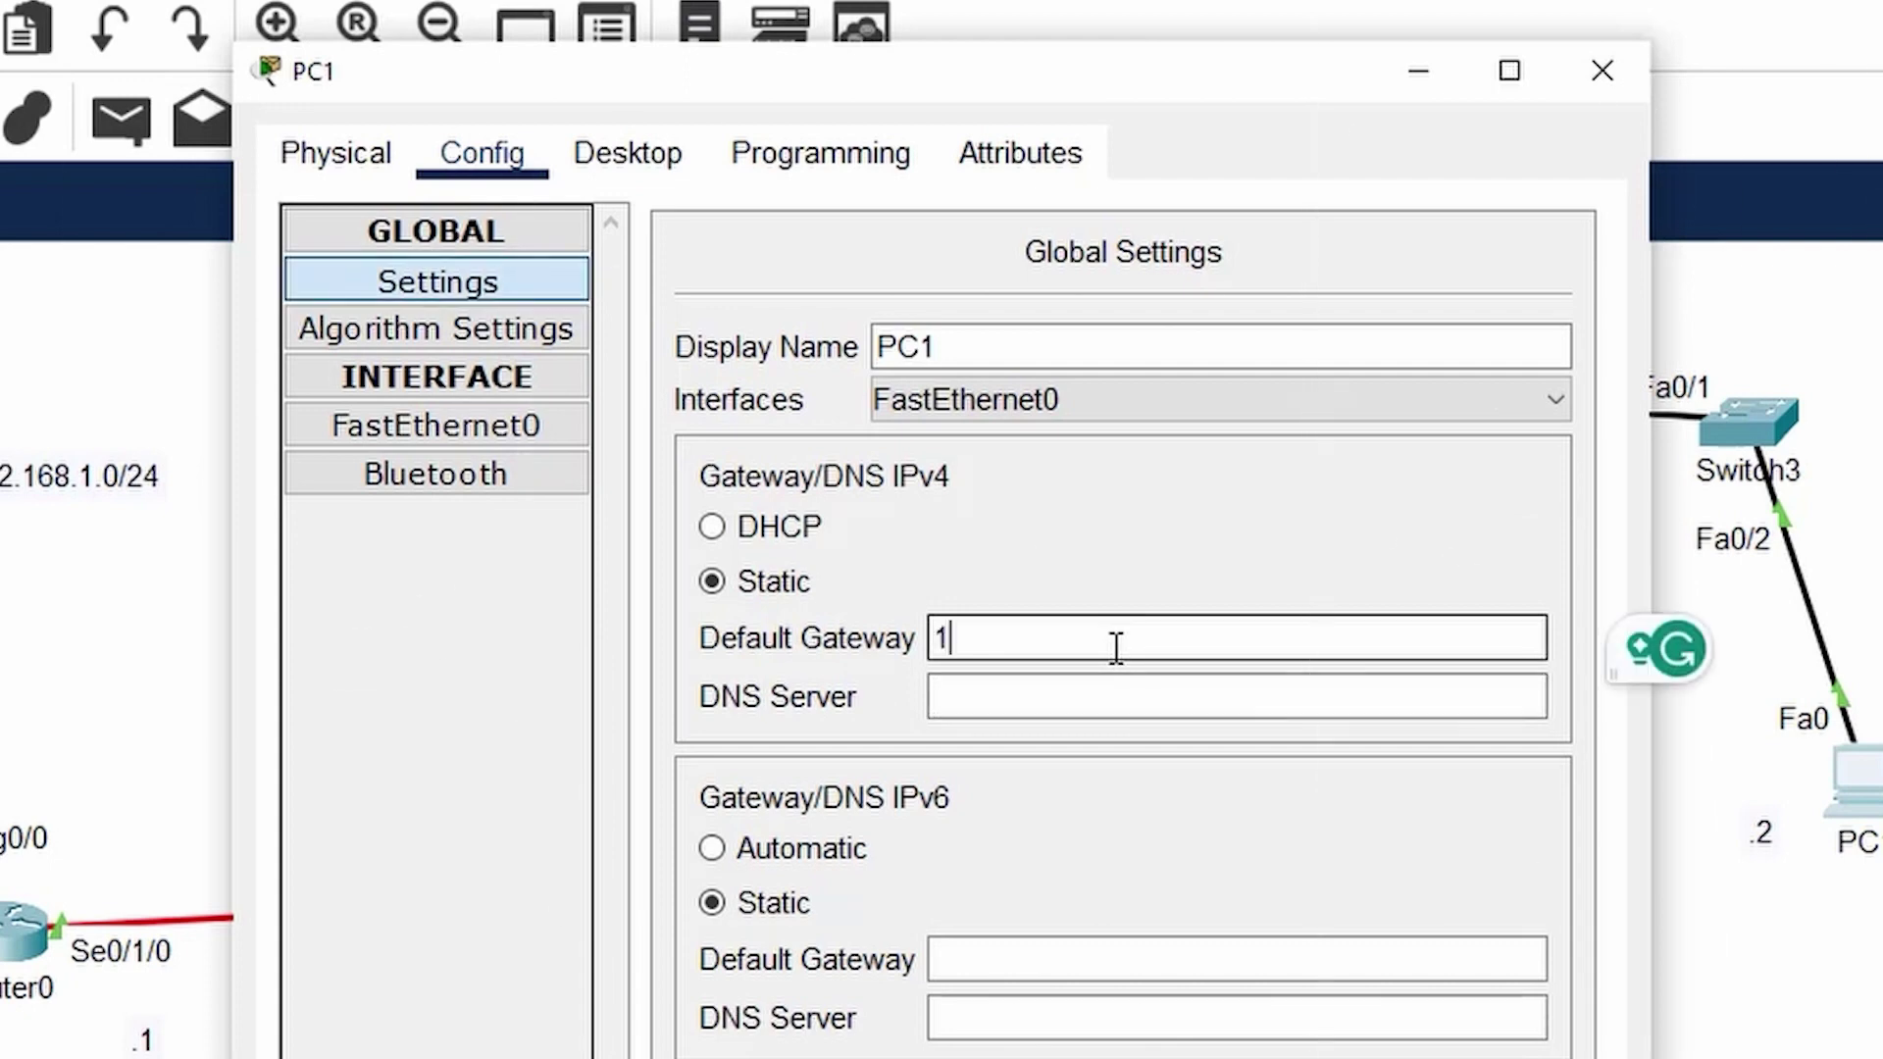
type("72.1")
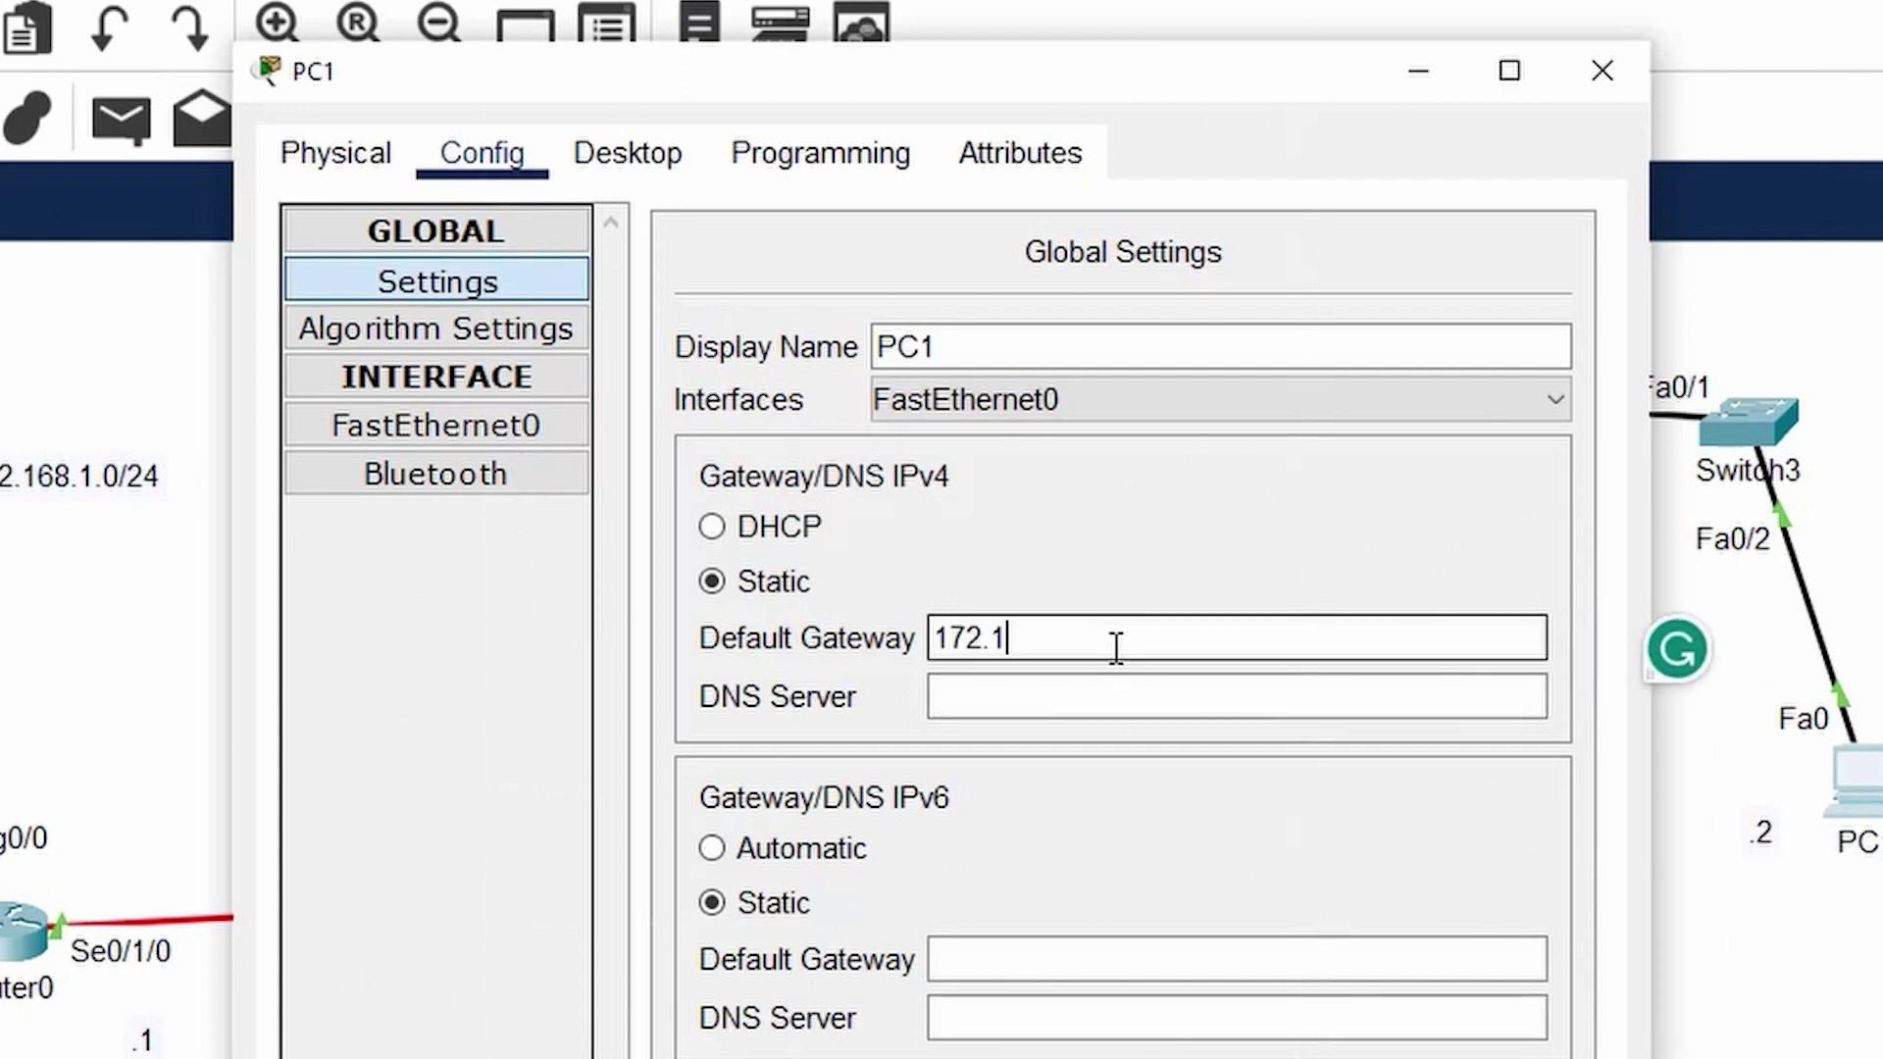
type("6.0.1")
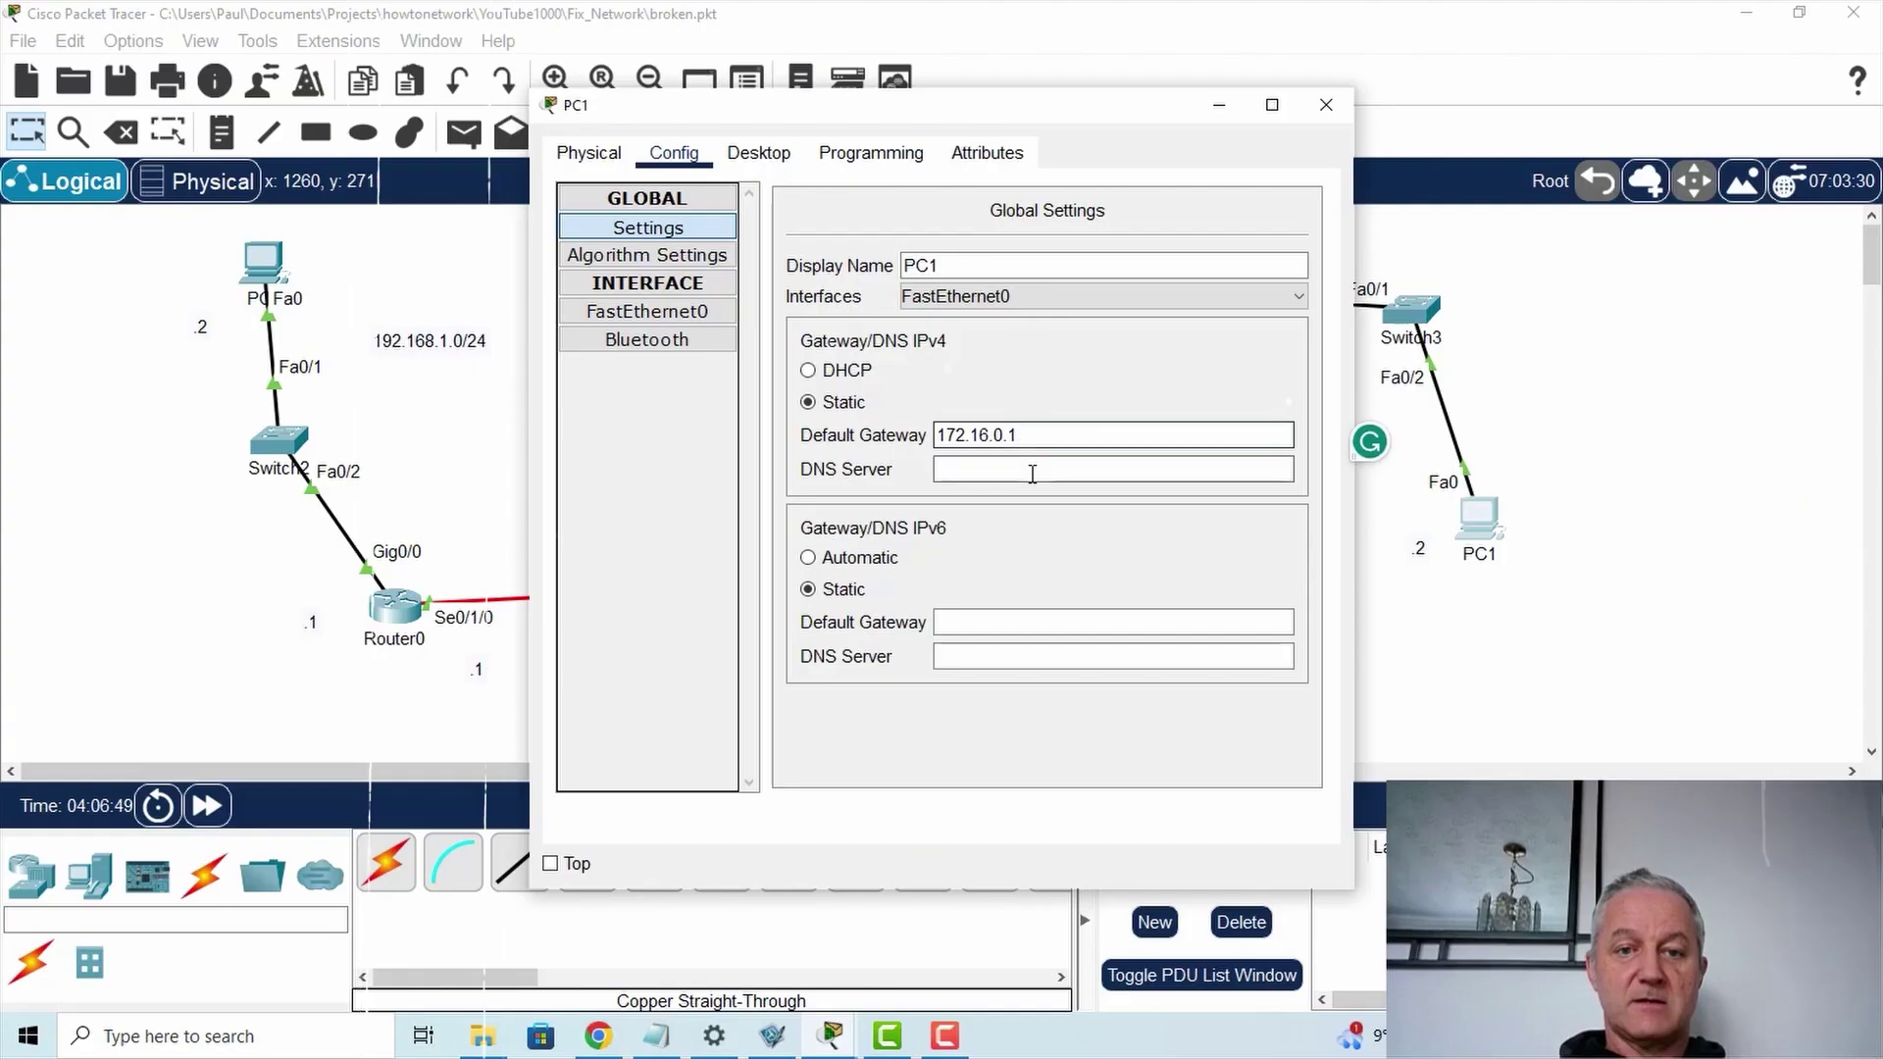
left_click(1120, 699)
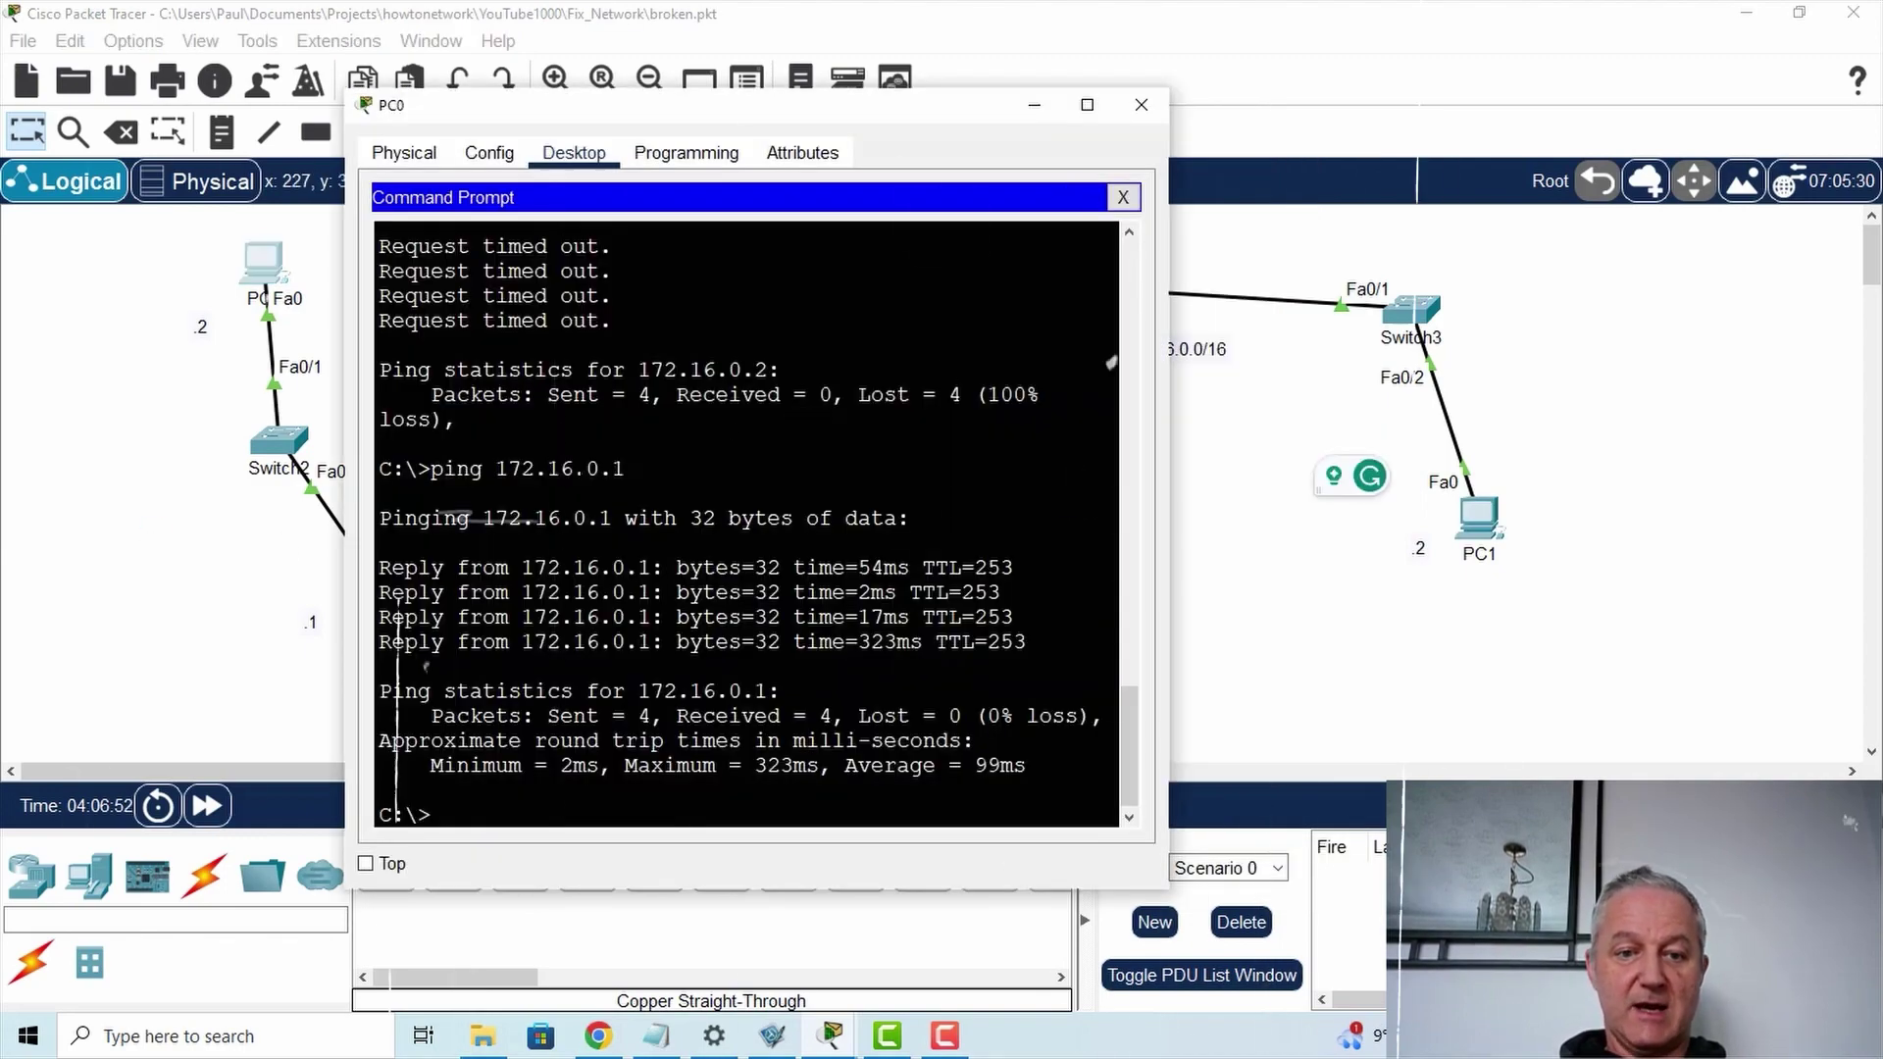
- Repeat the ping to 172.16.0.1 from PC0's command prompt
key("Up")
key("Return")
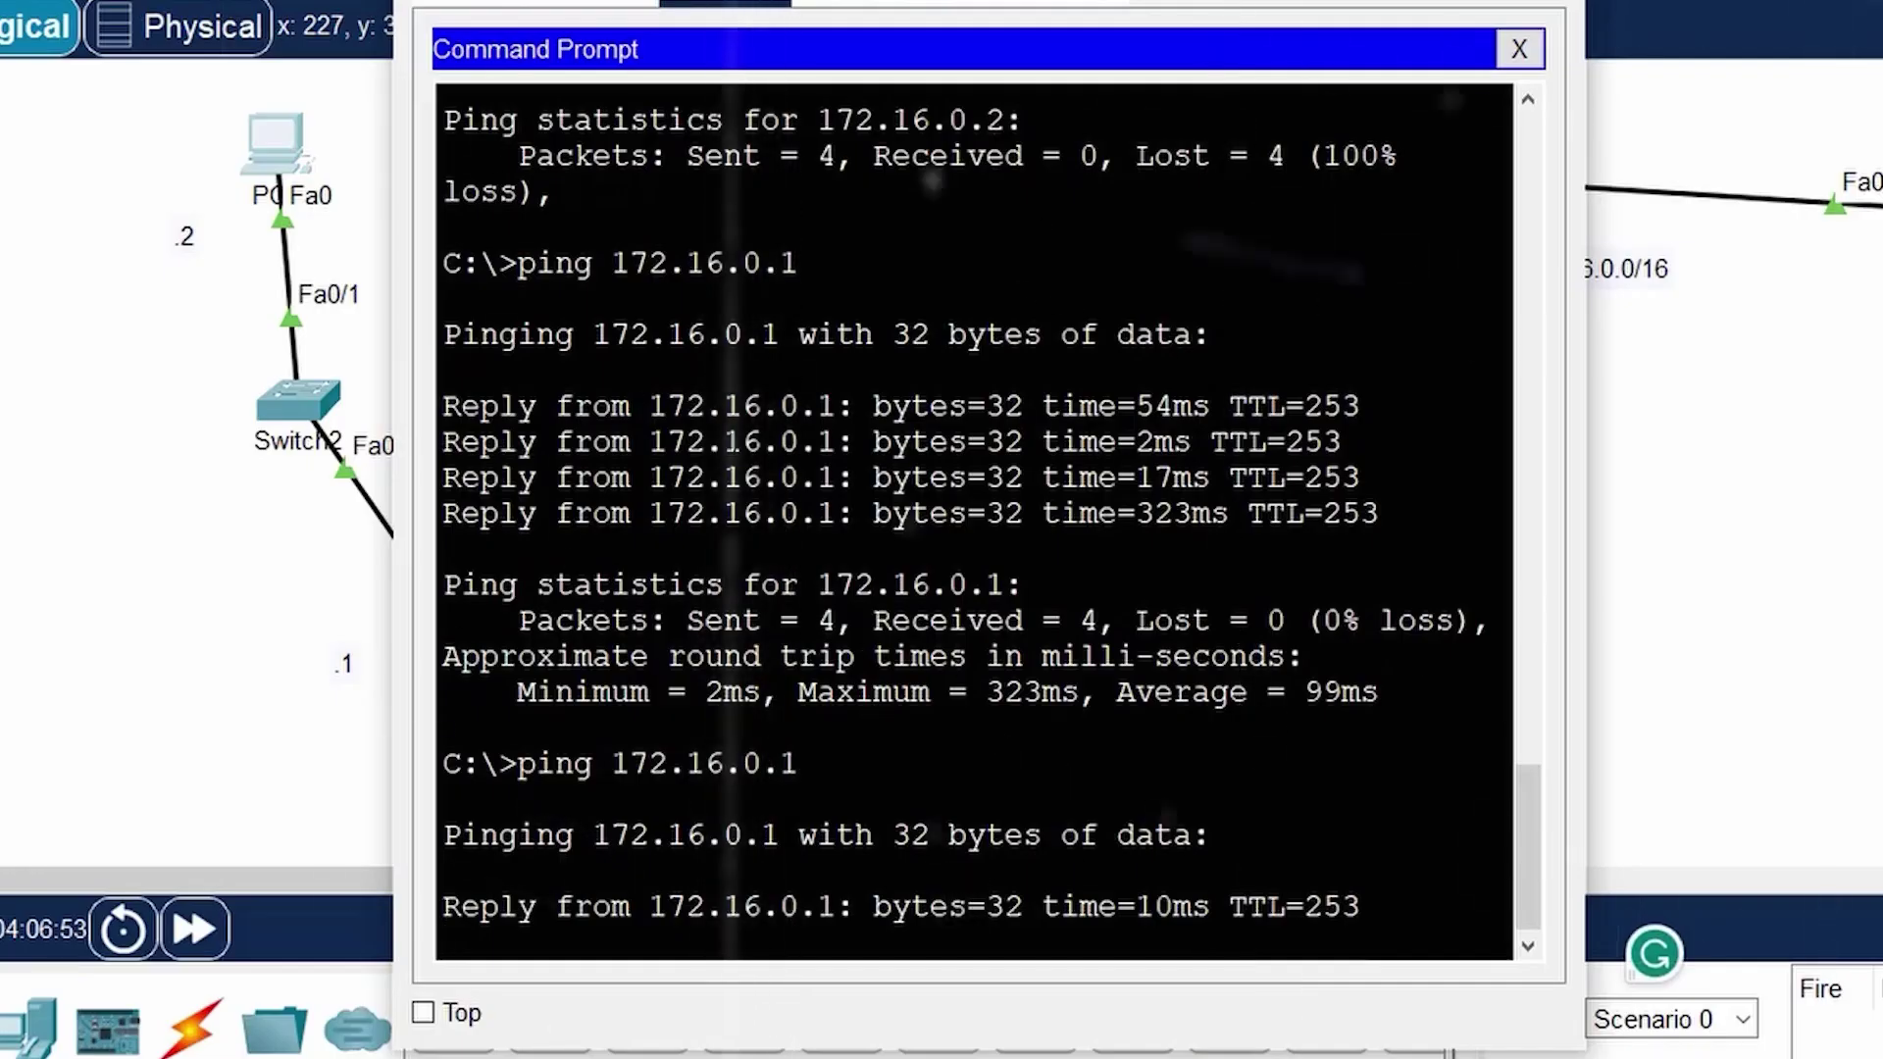
left_click(49, 699)
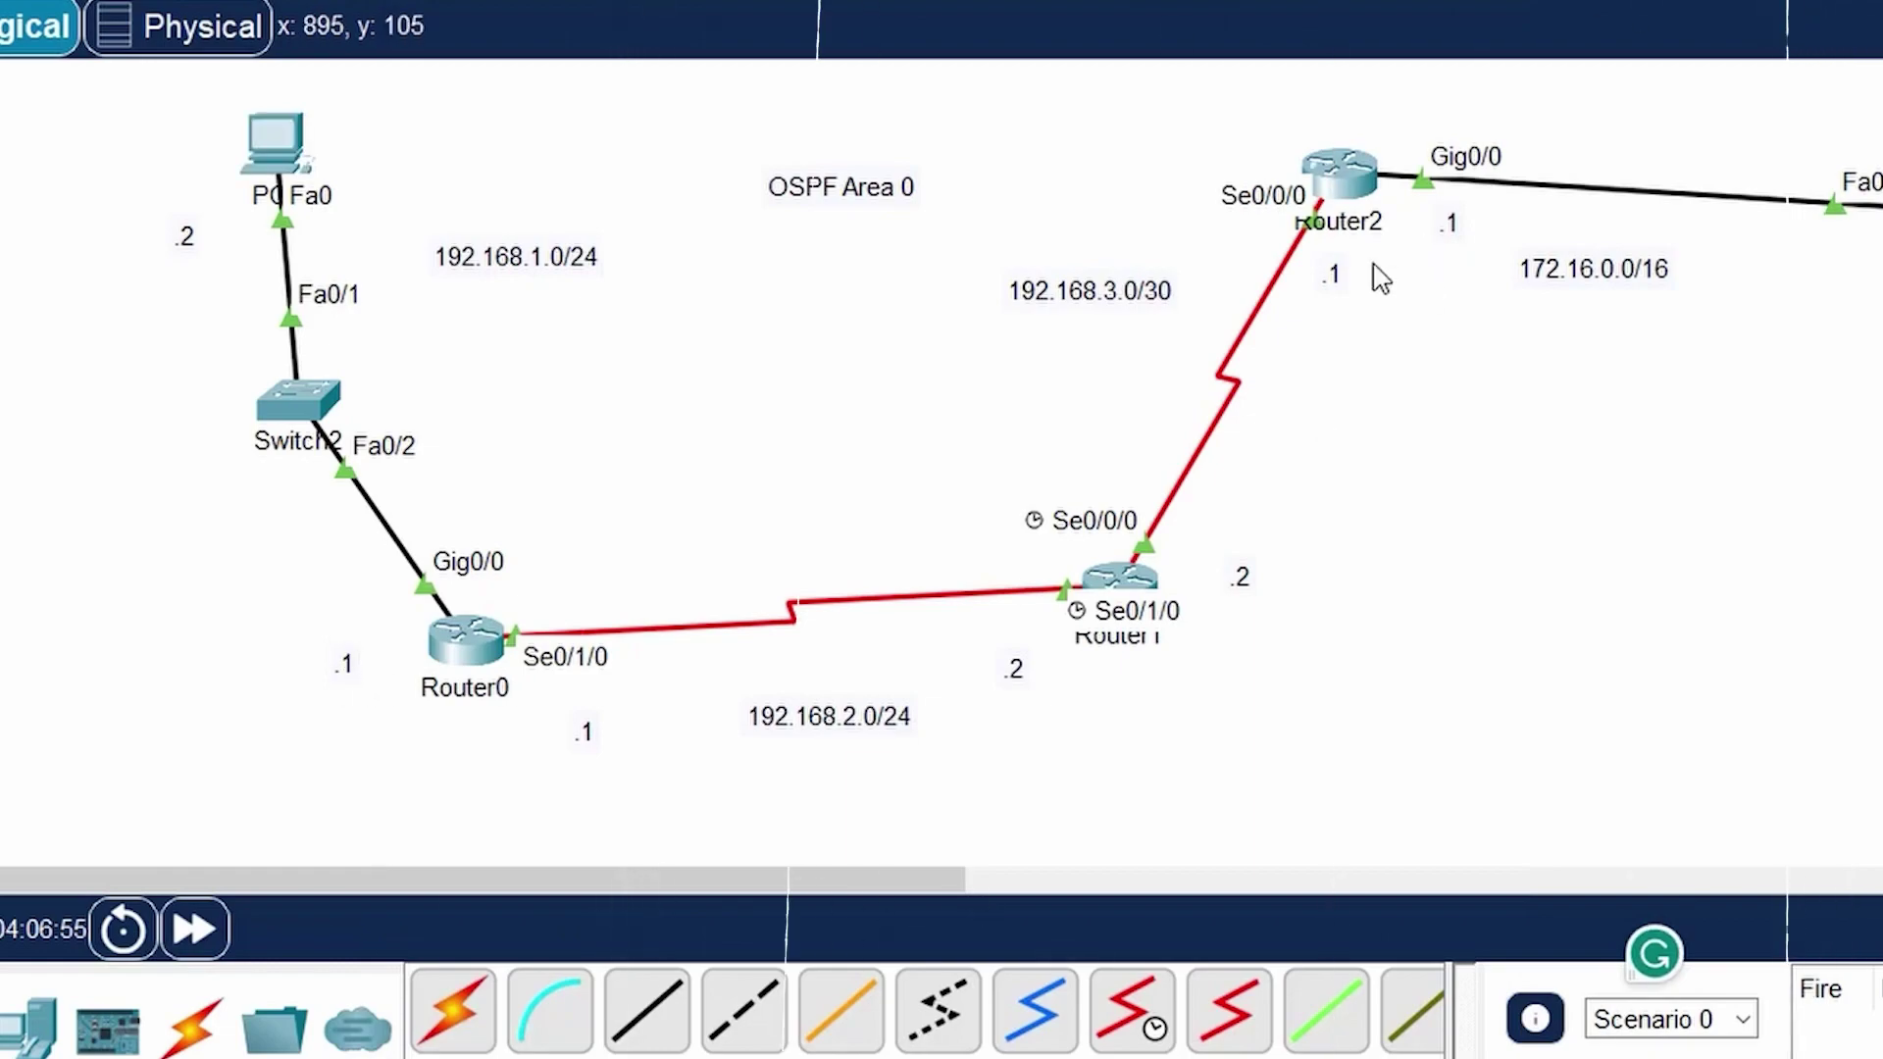
- Ping PC1 at 172.16.0.2 from Router0's command line
left_click(478, 644)
type("ping 172.16.0.2")
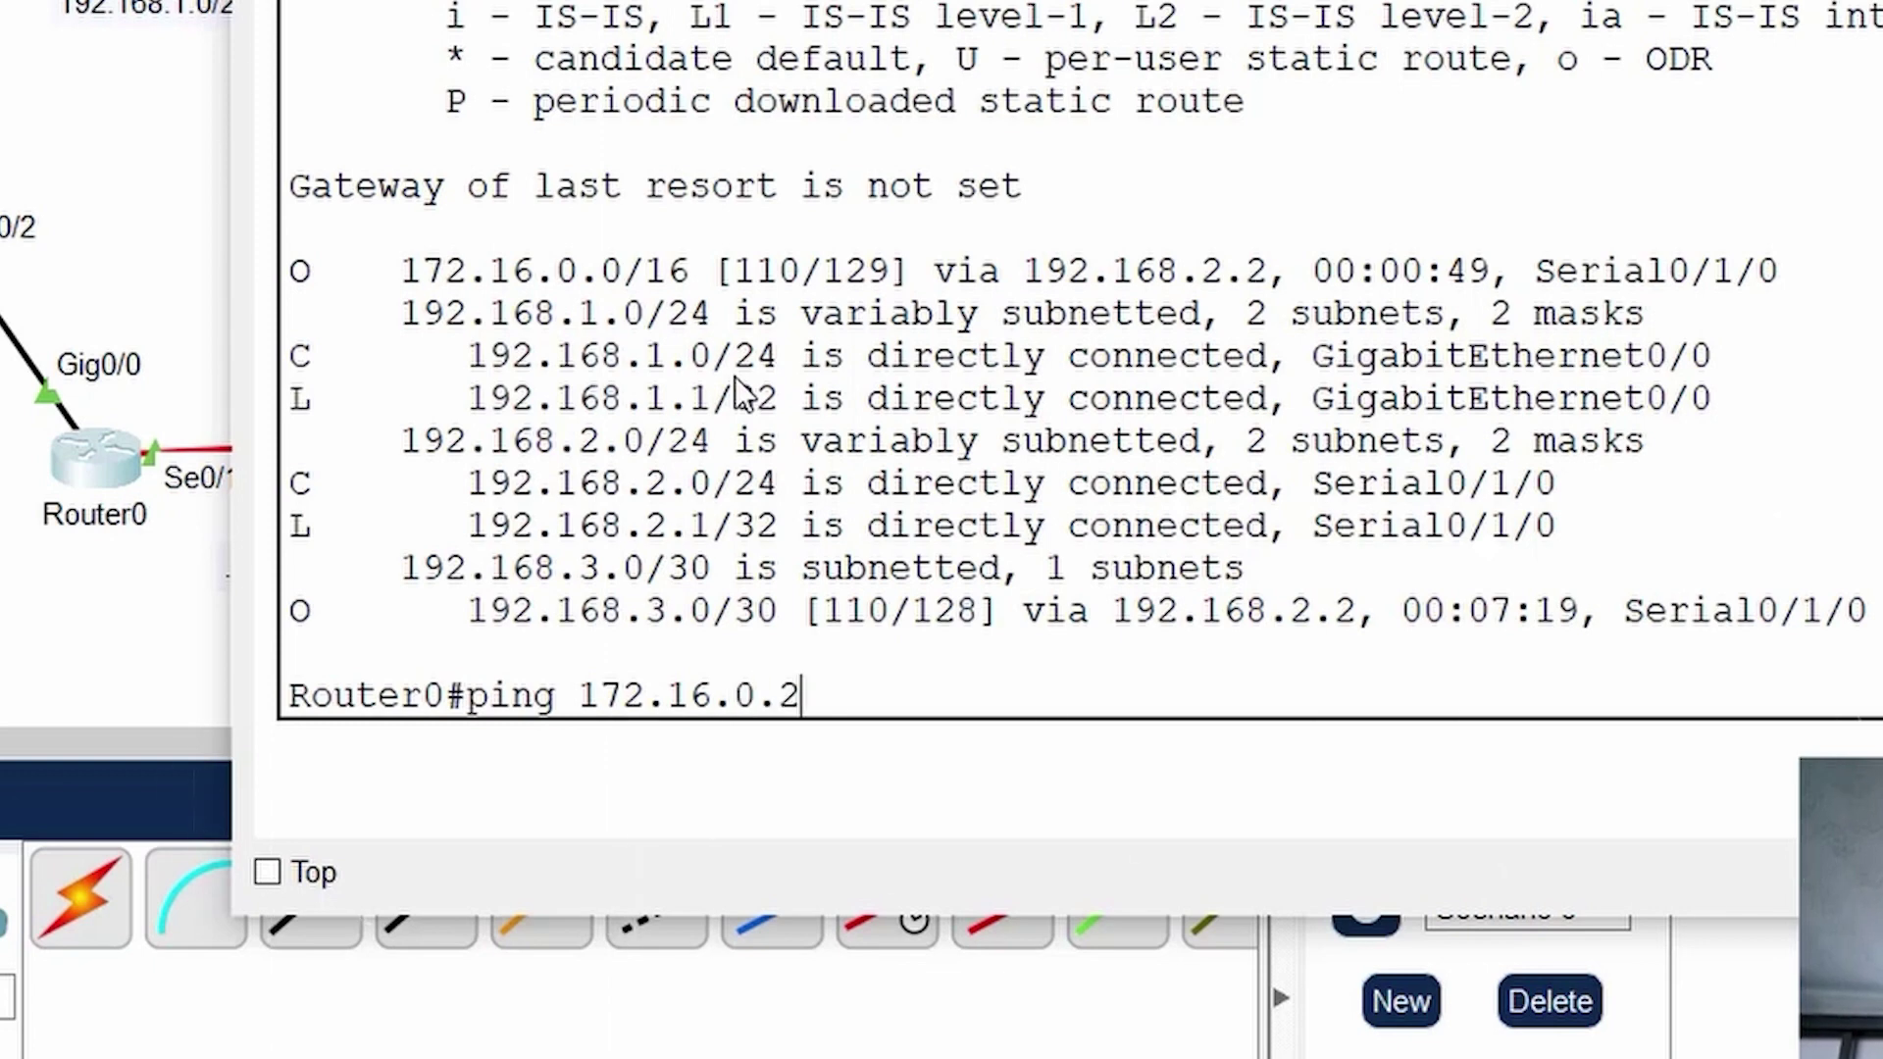
key("Return")
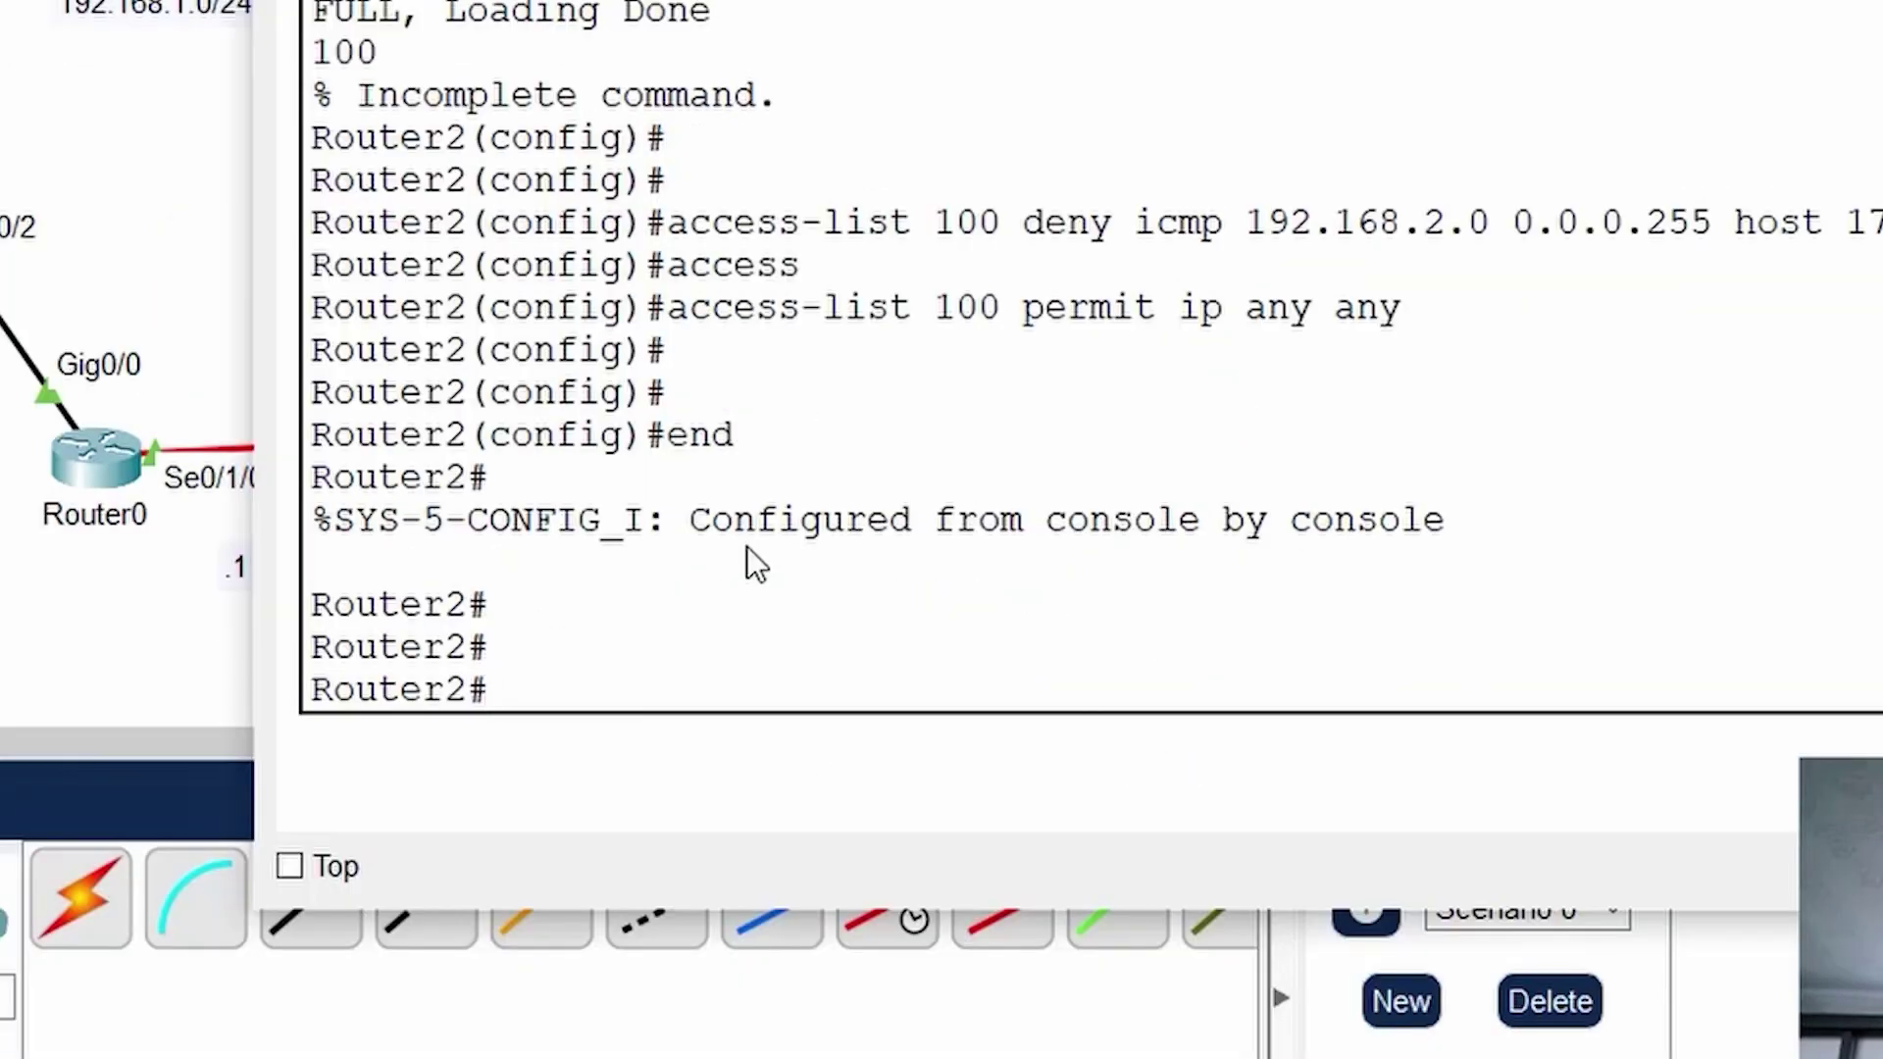
- Run show ip access-lists 100 on Router2 and examine the match counters of its deny and permit entries
type("show ip access-lists")
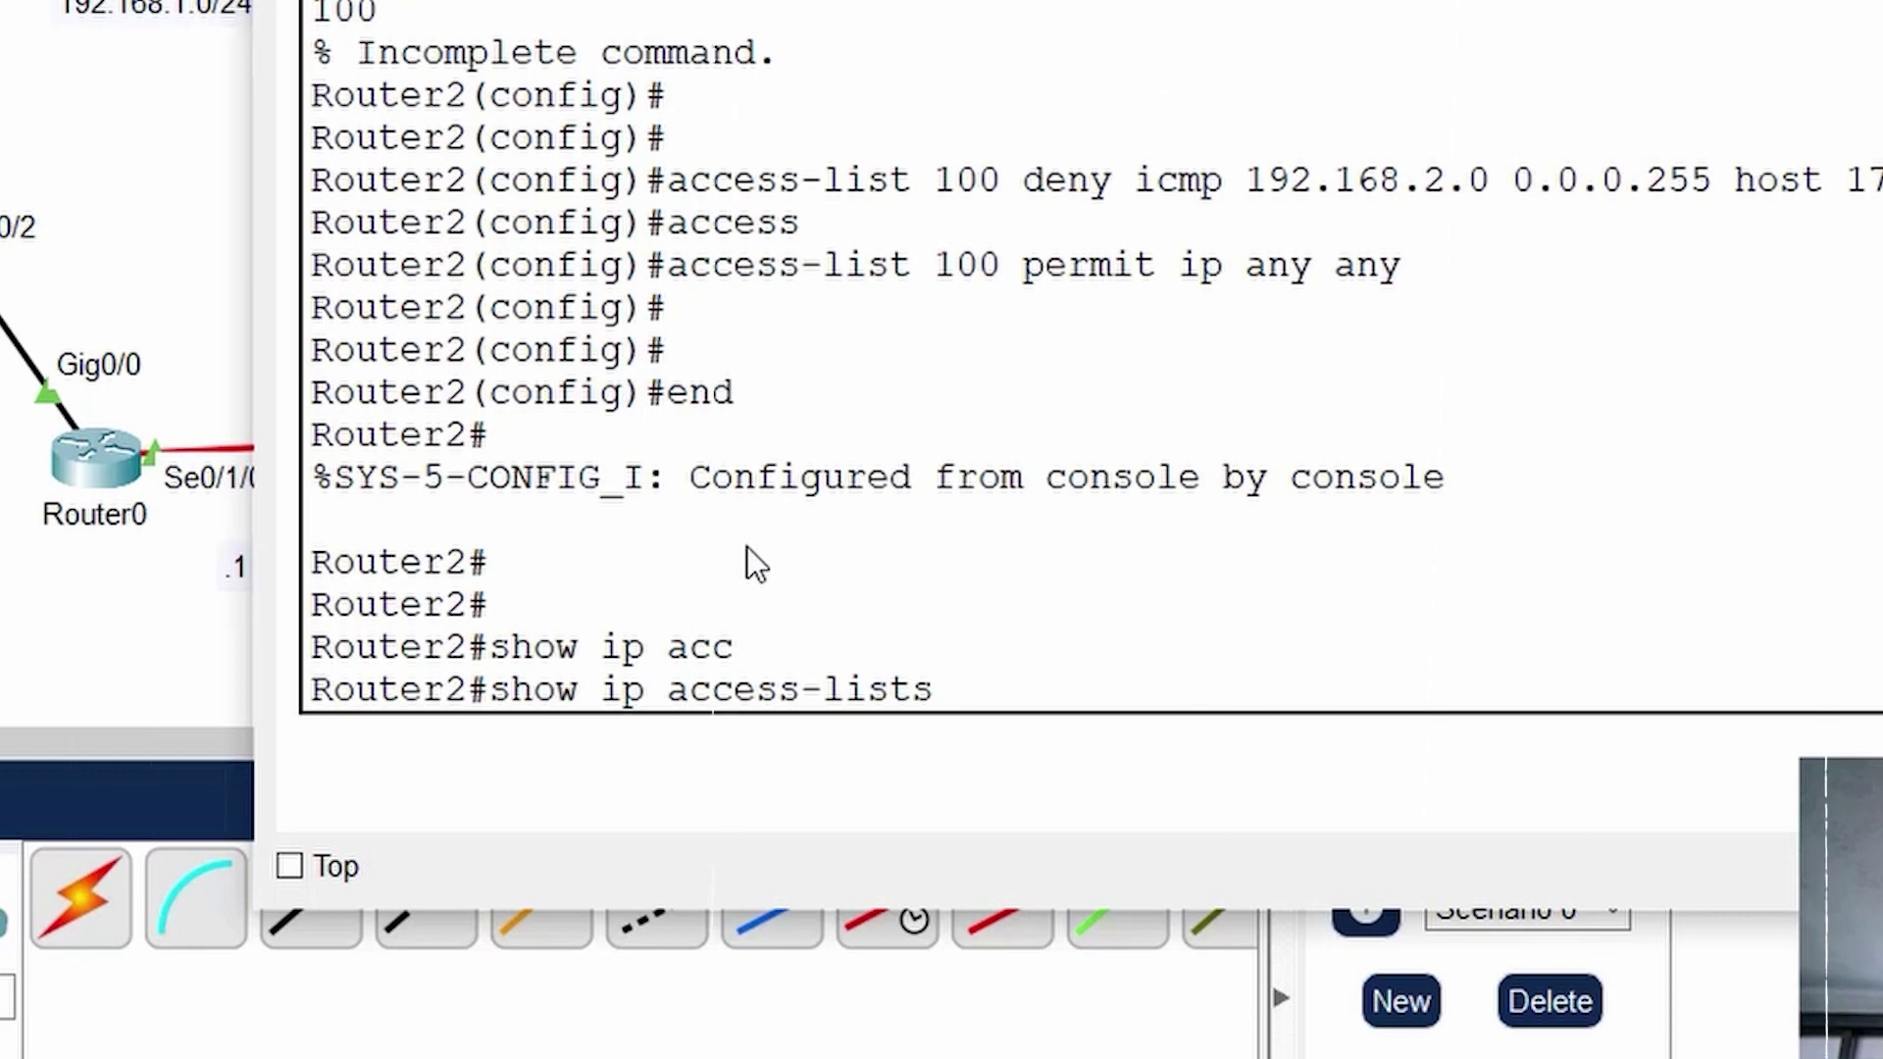
type("100")
key("Return")
left_click_drag(402, 562, 1329, 567)
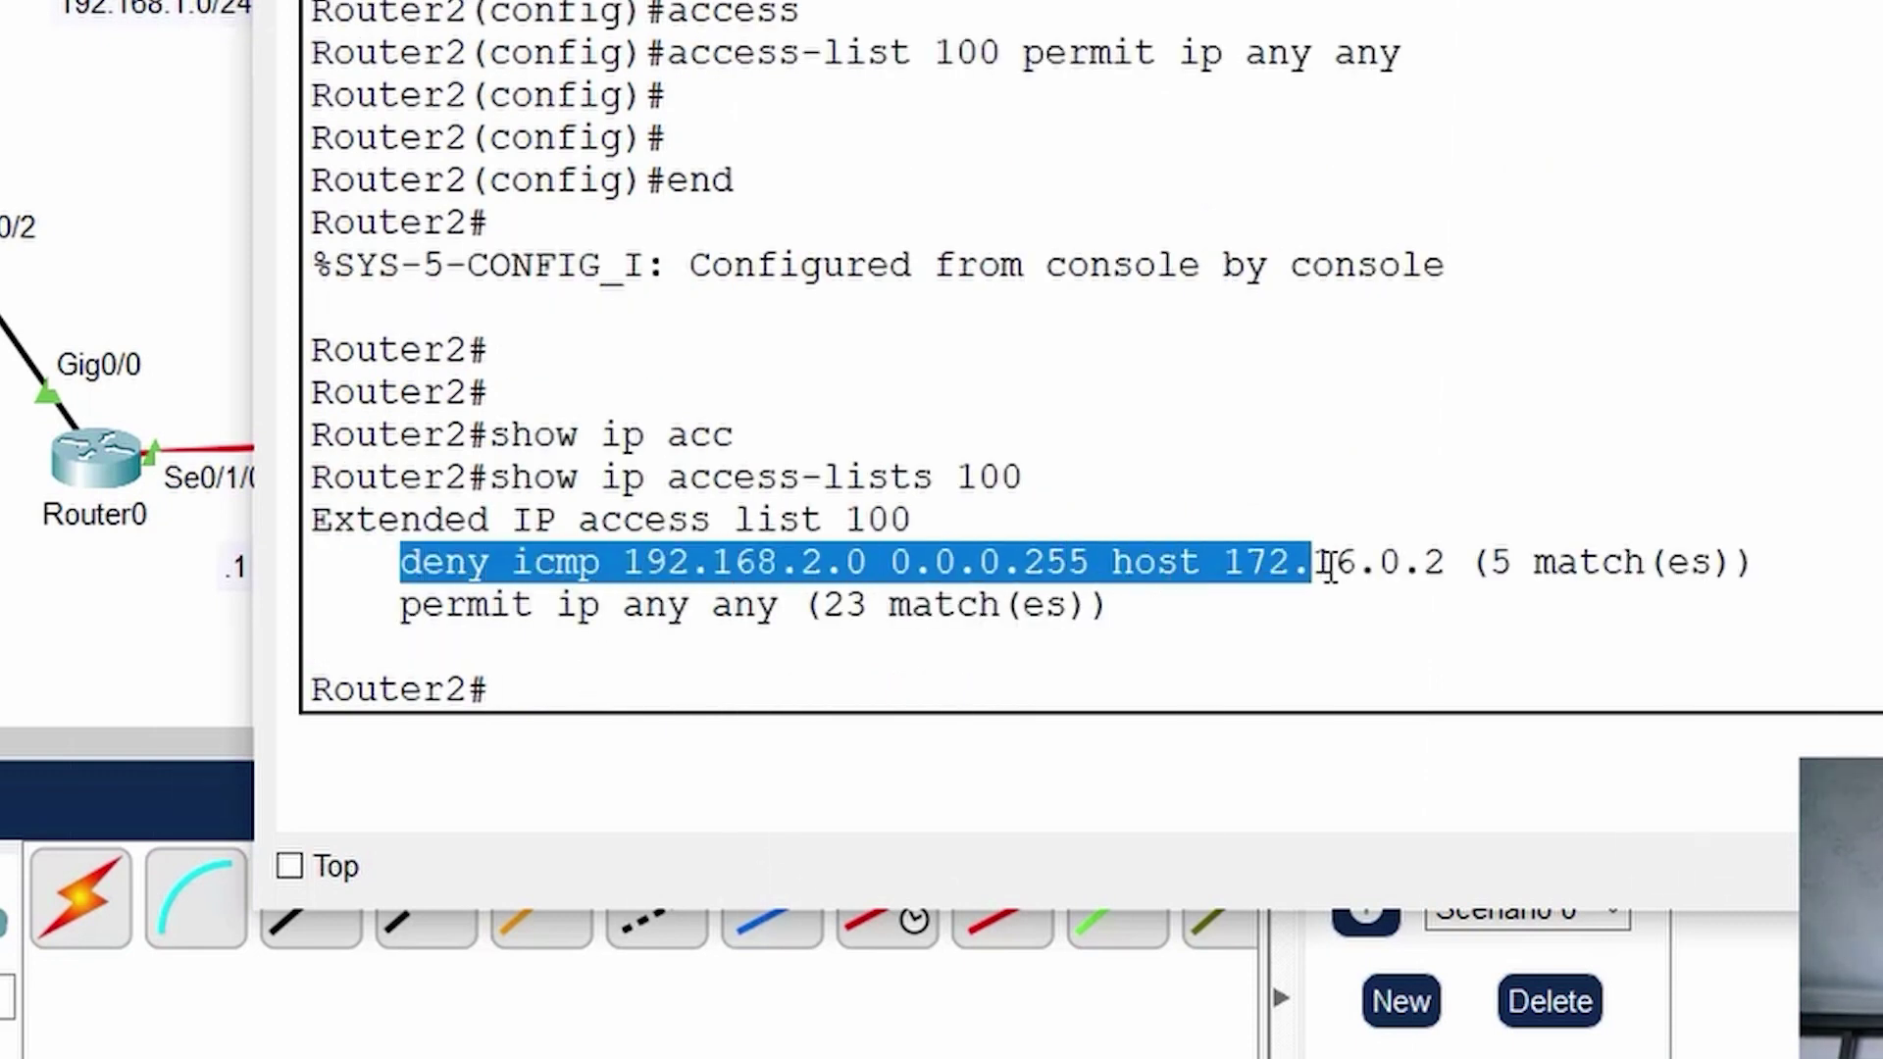
double_click(1510, 569)
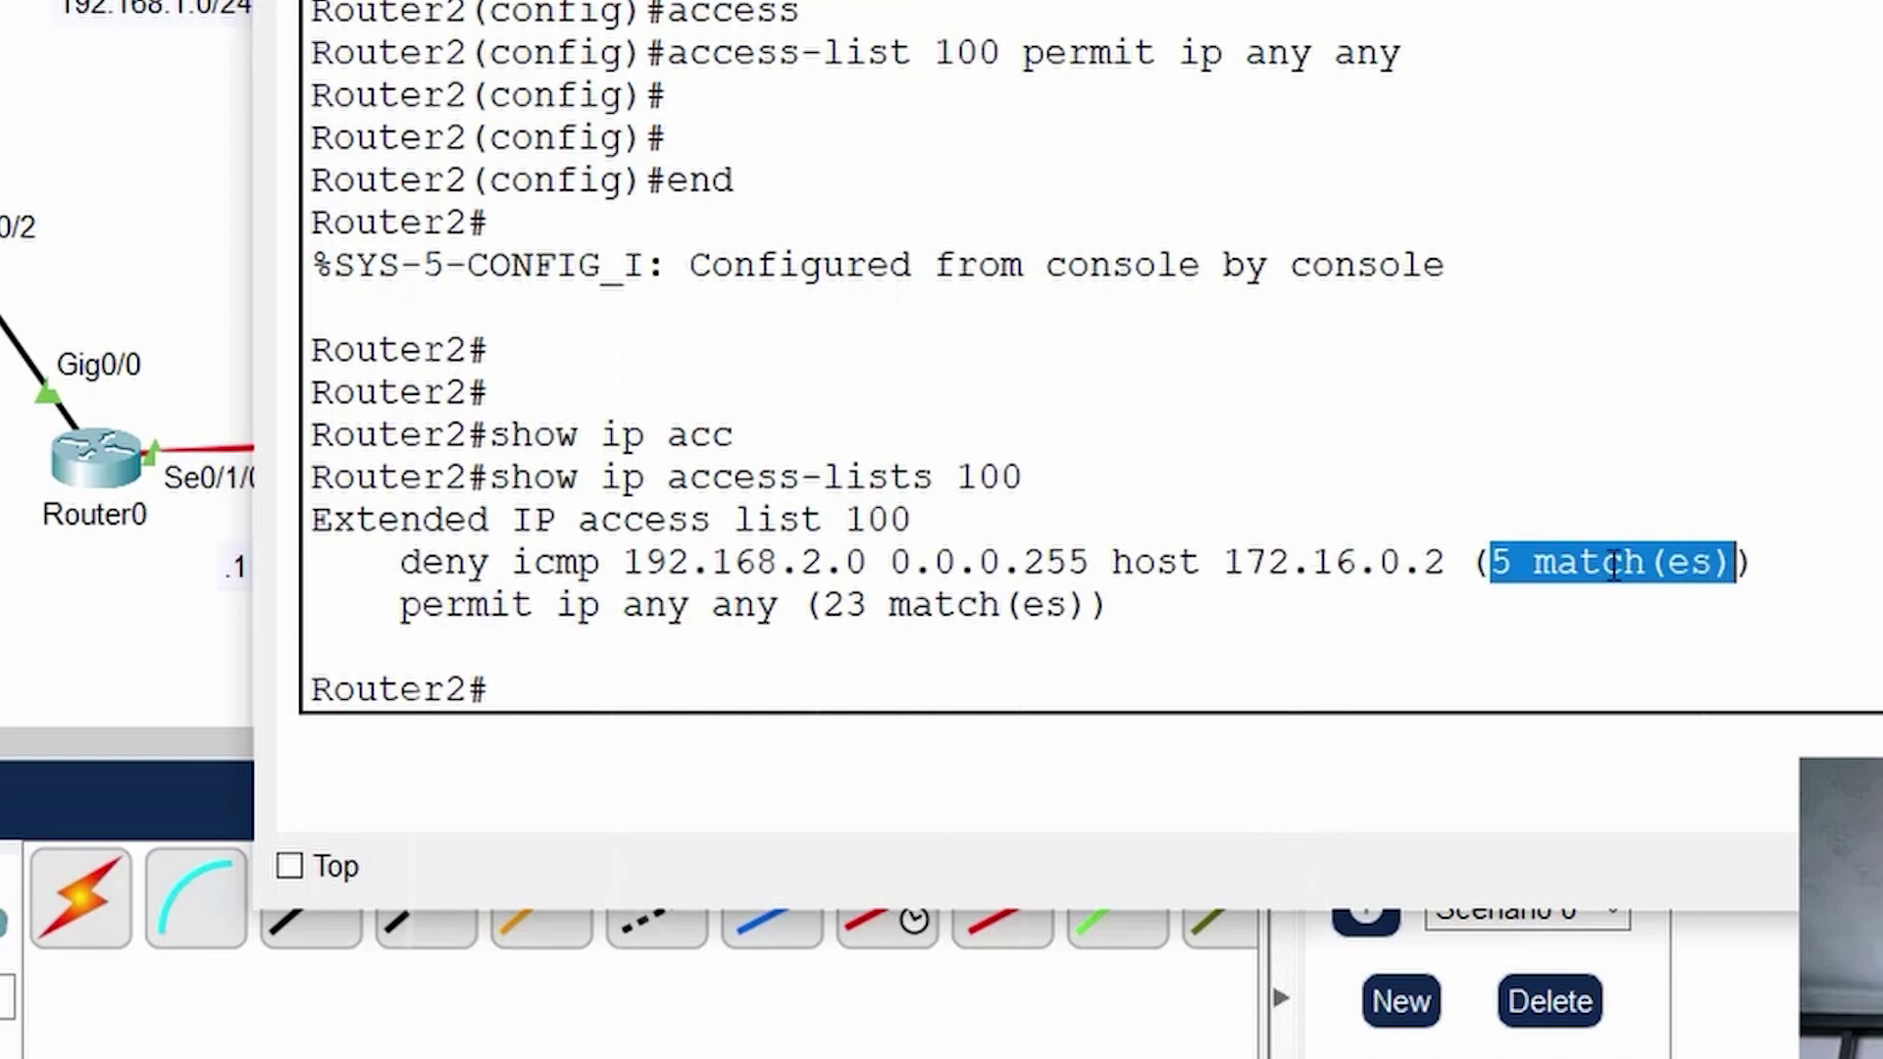
left_click_drag(1802, 566, 1471, 569)
left_click_drag(402, 604, 1105, 606)
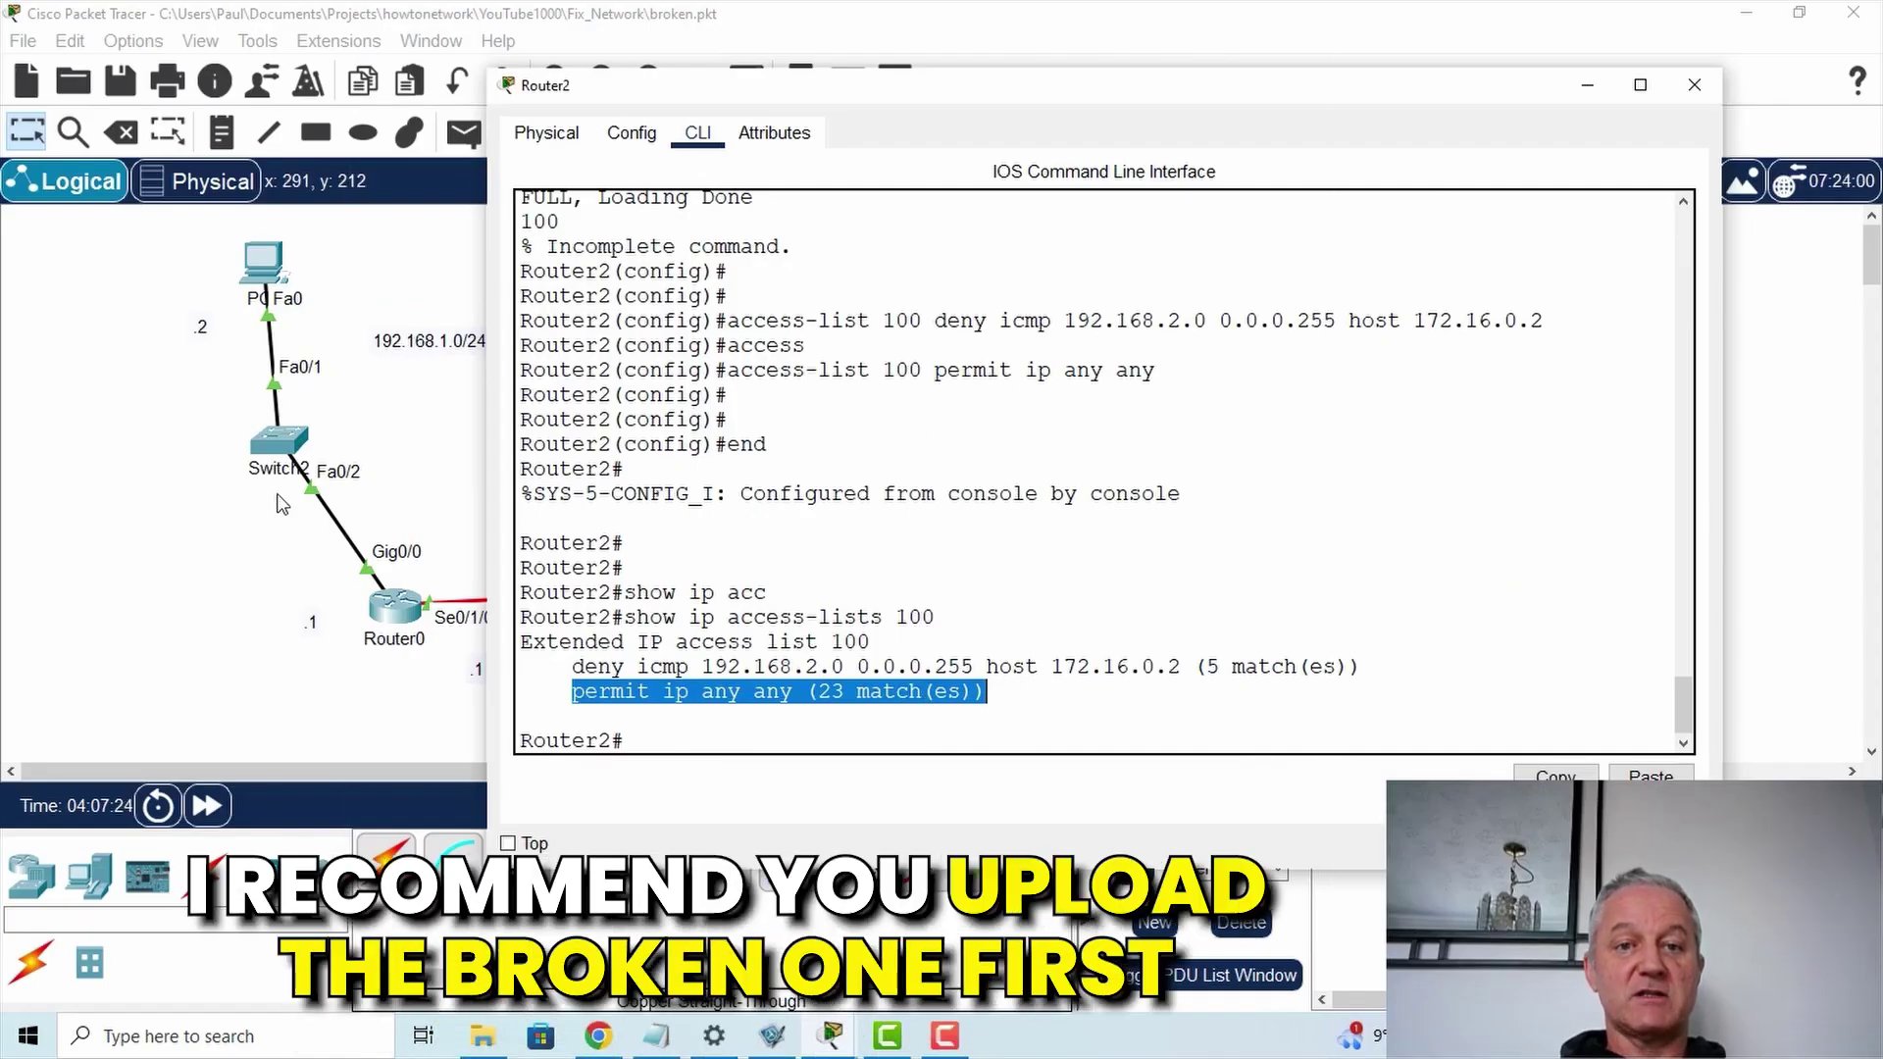
left_click(157, 505)
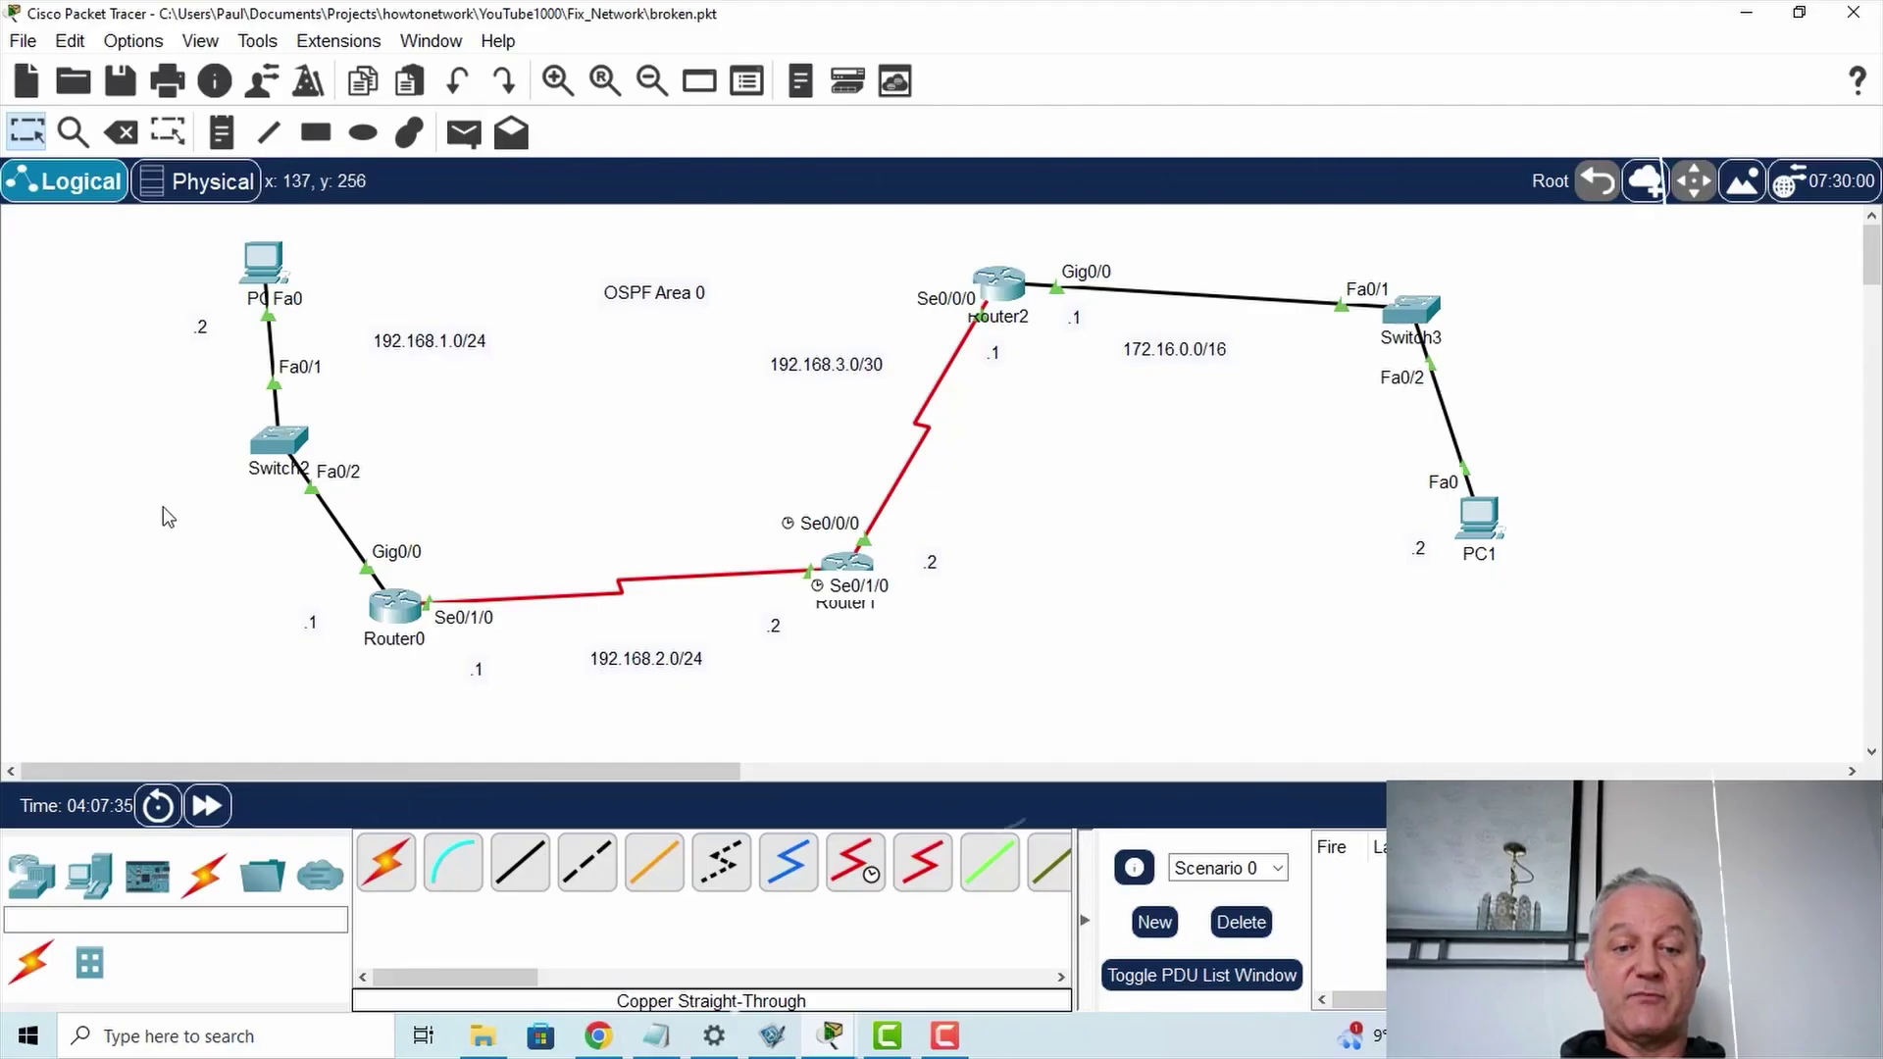
- Switch to Chrome and review the troubleshoot spreadsheet's list of faults and show commands by layer
left_click(600, 1037)
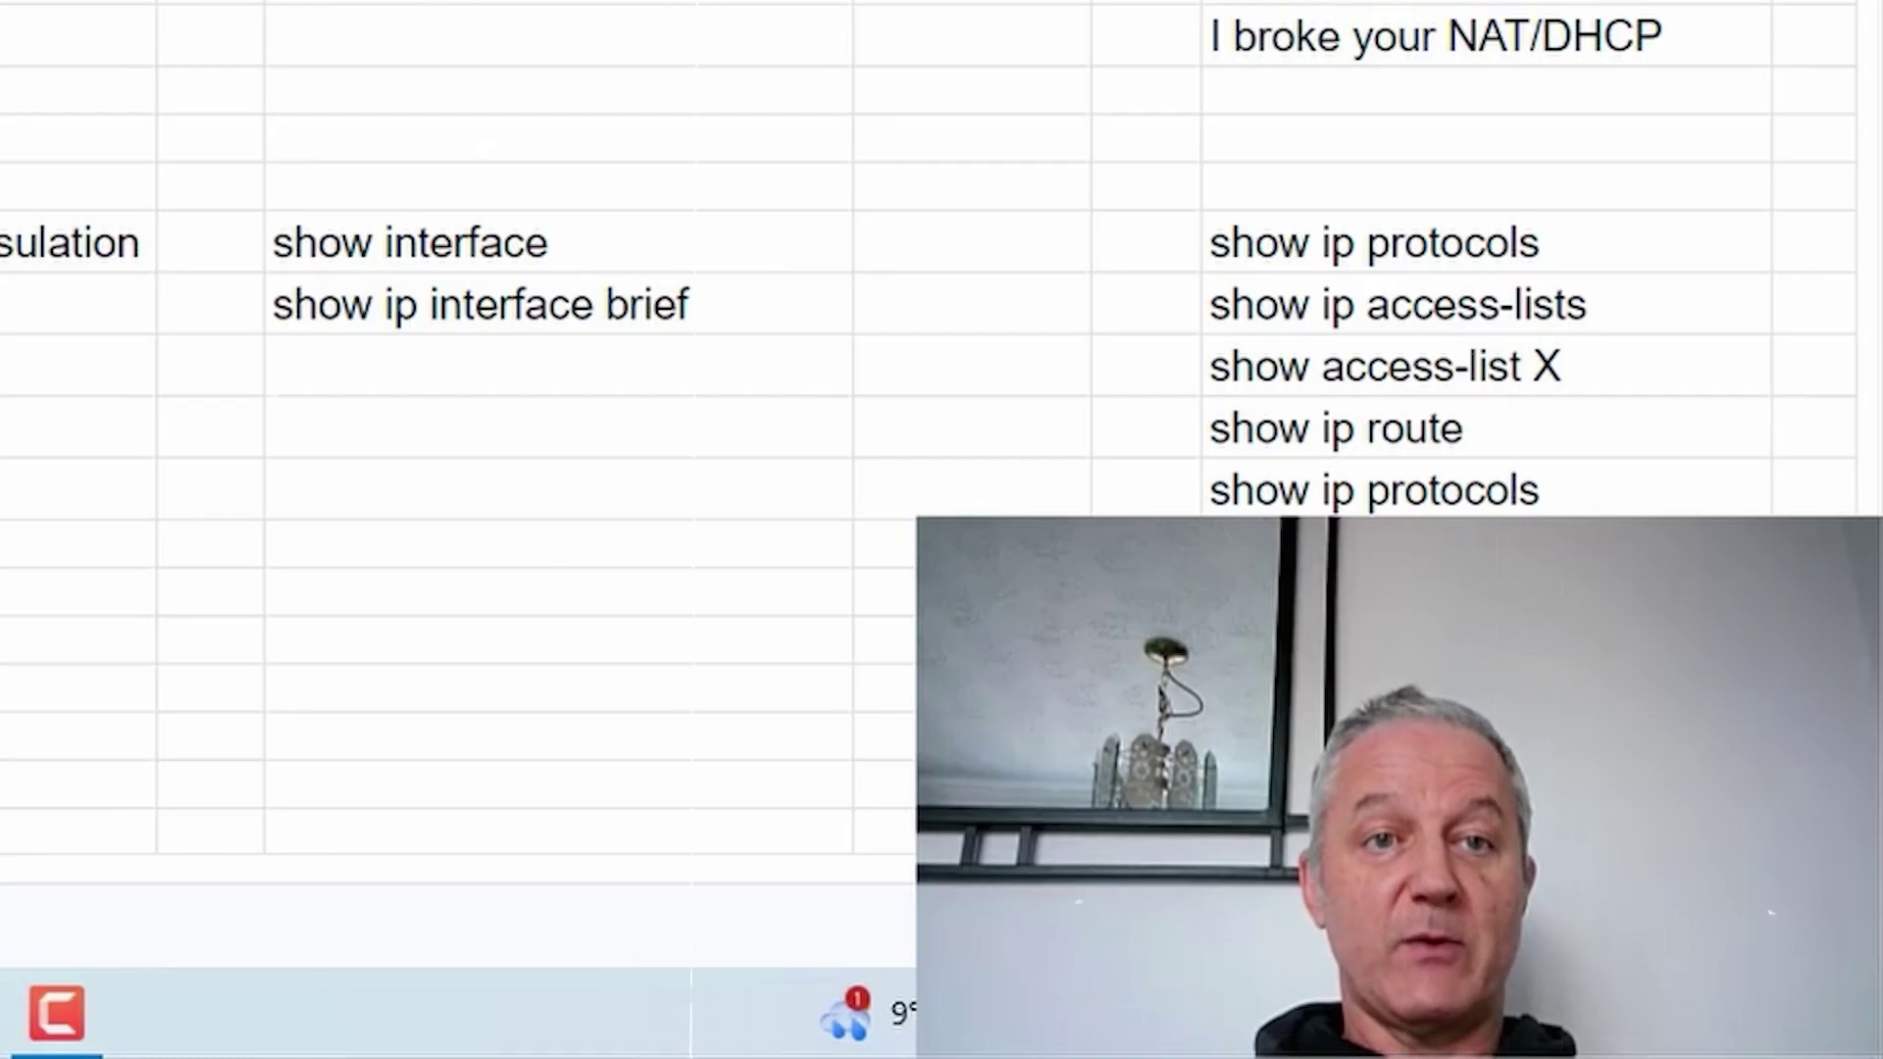
left_click(769, 820)
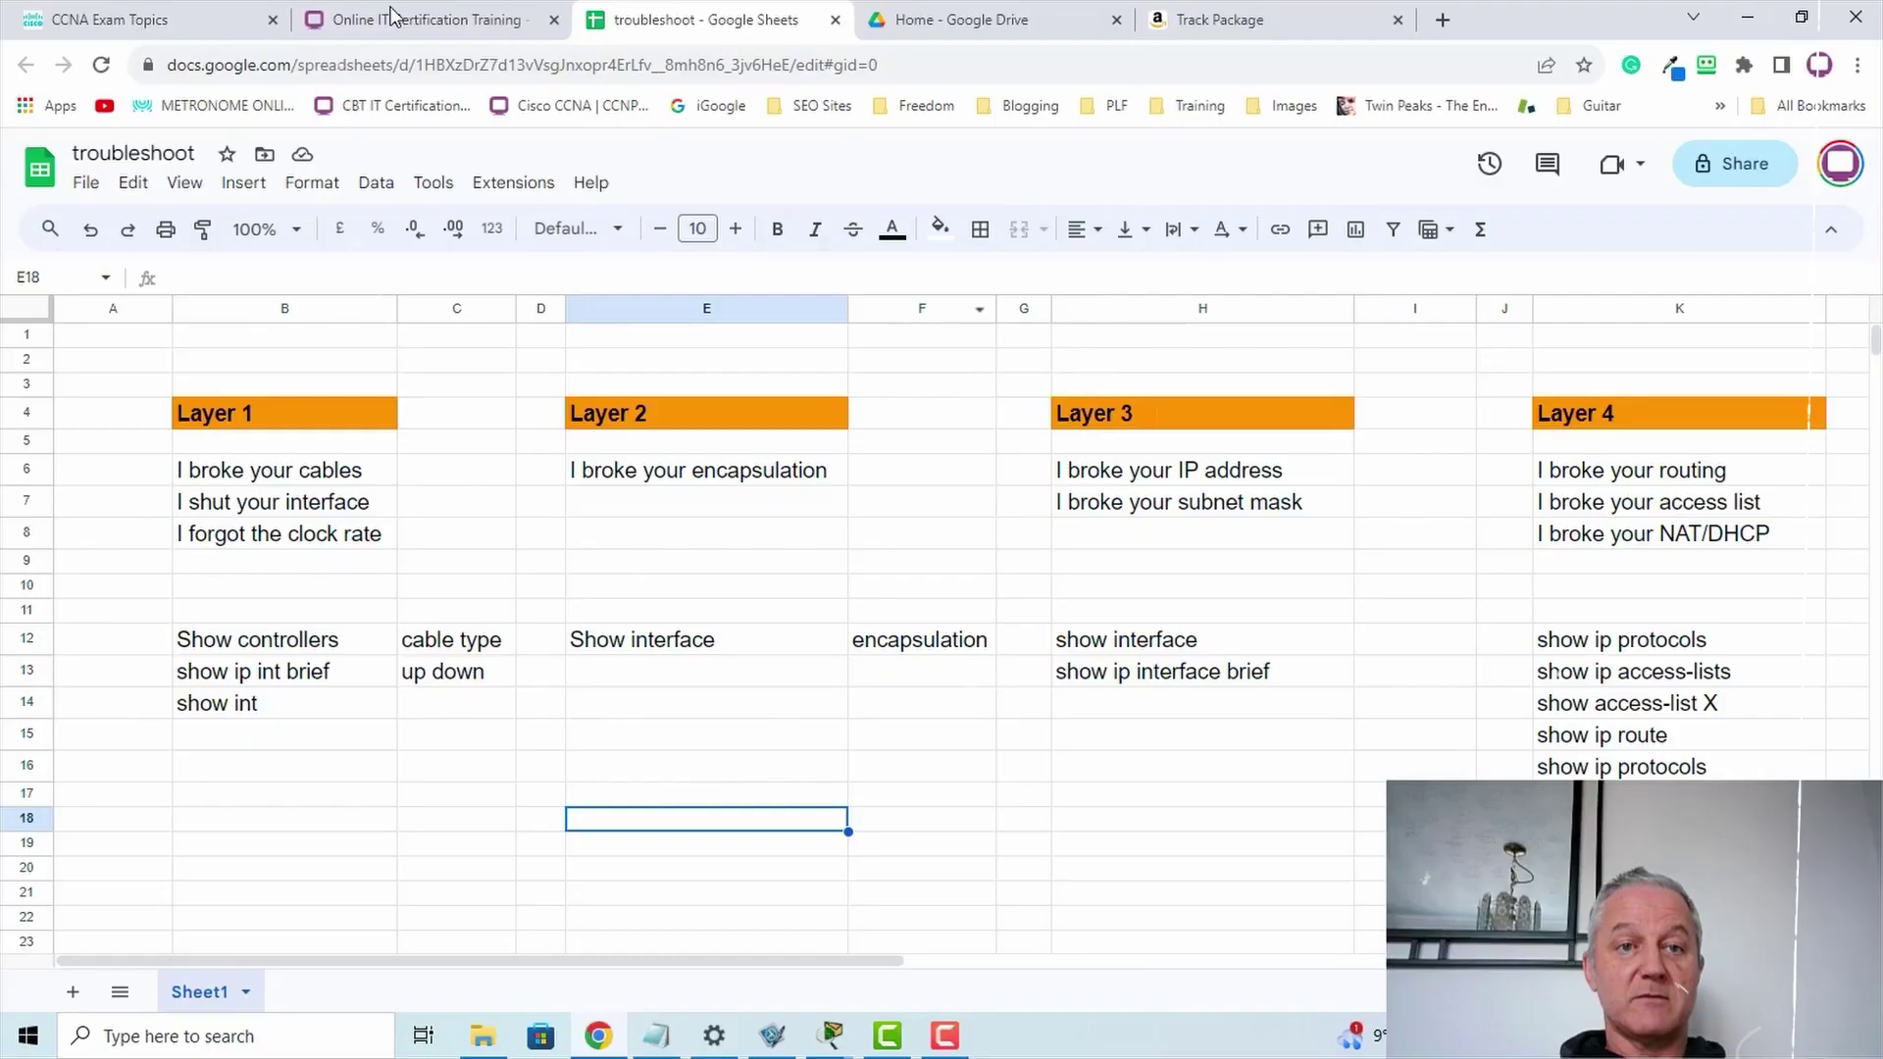
- Go to the already open IT certification training website and display its list of courses
left_click(494, 24)
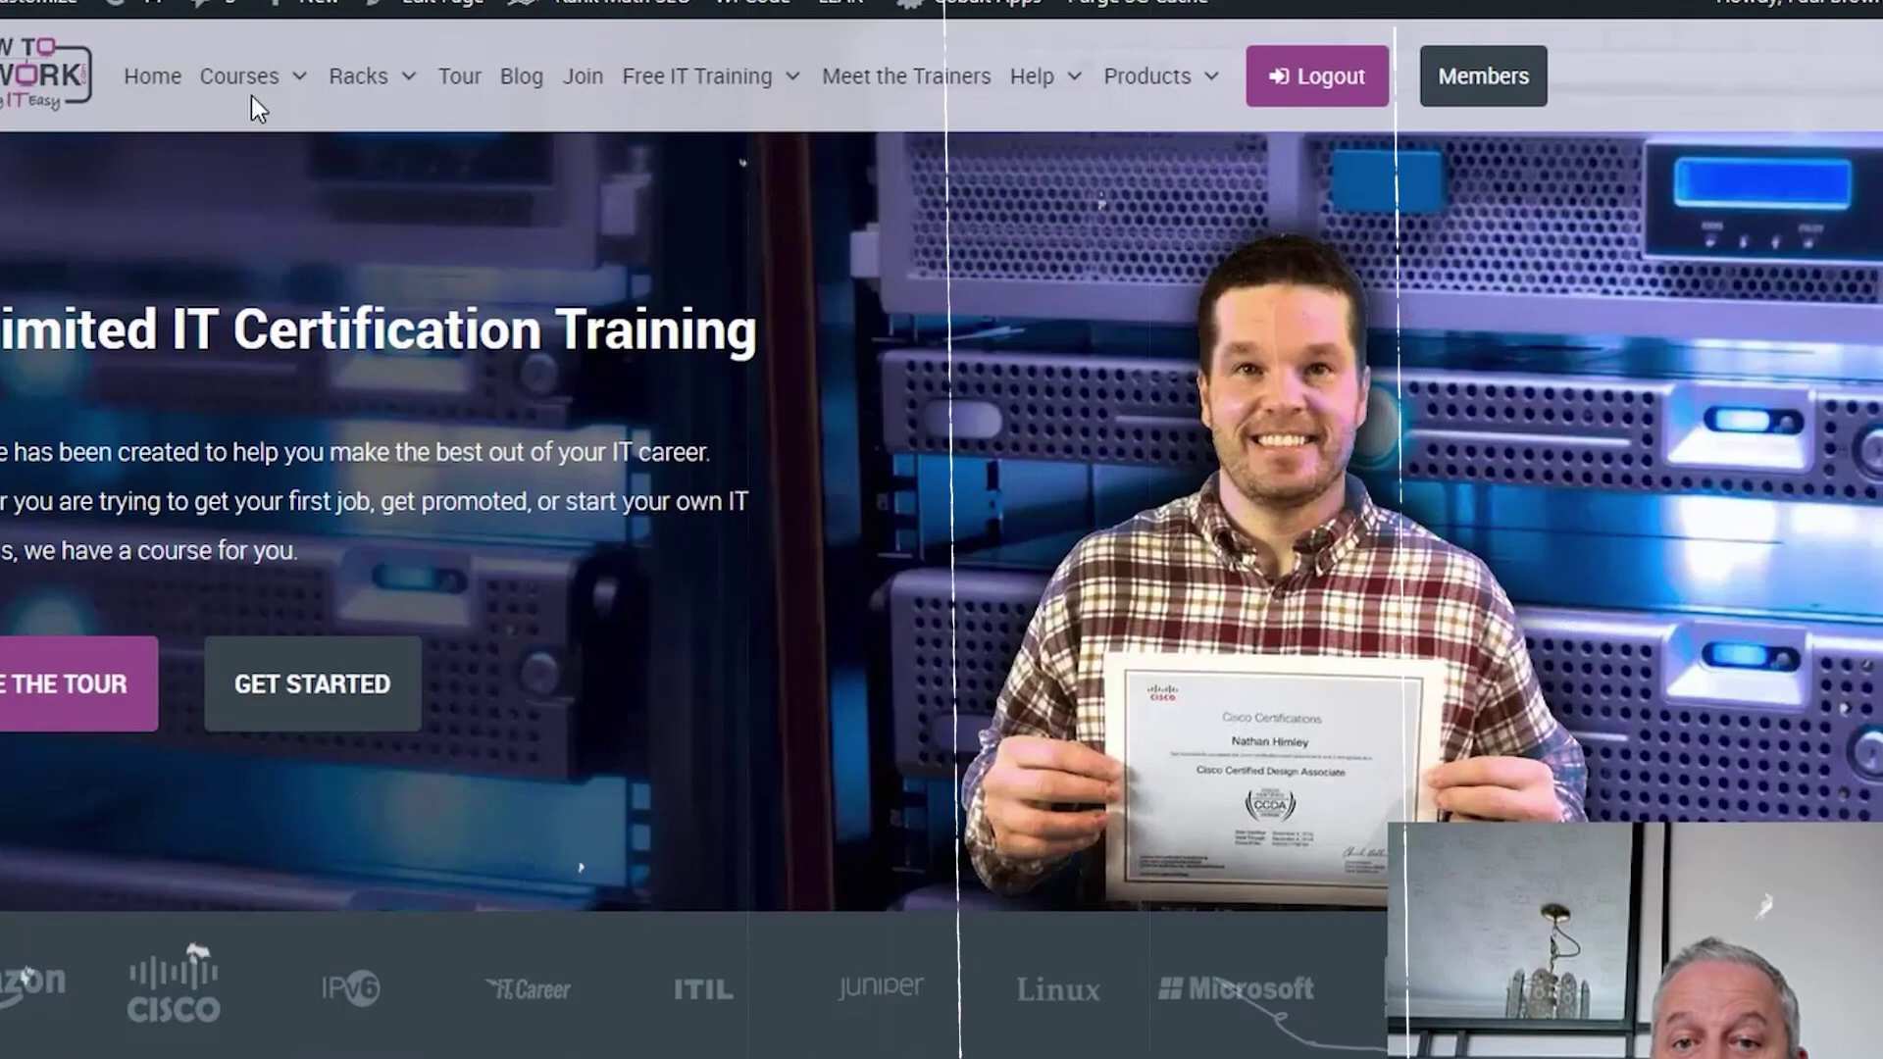
mouse_move(261, 93)
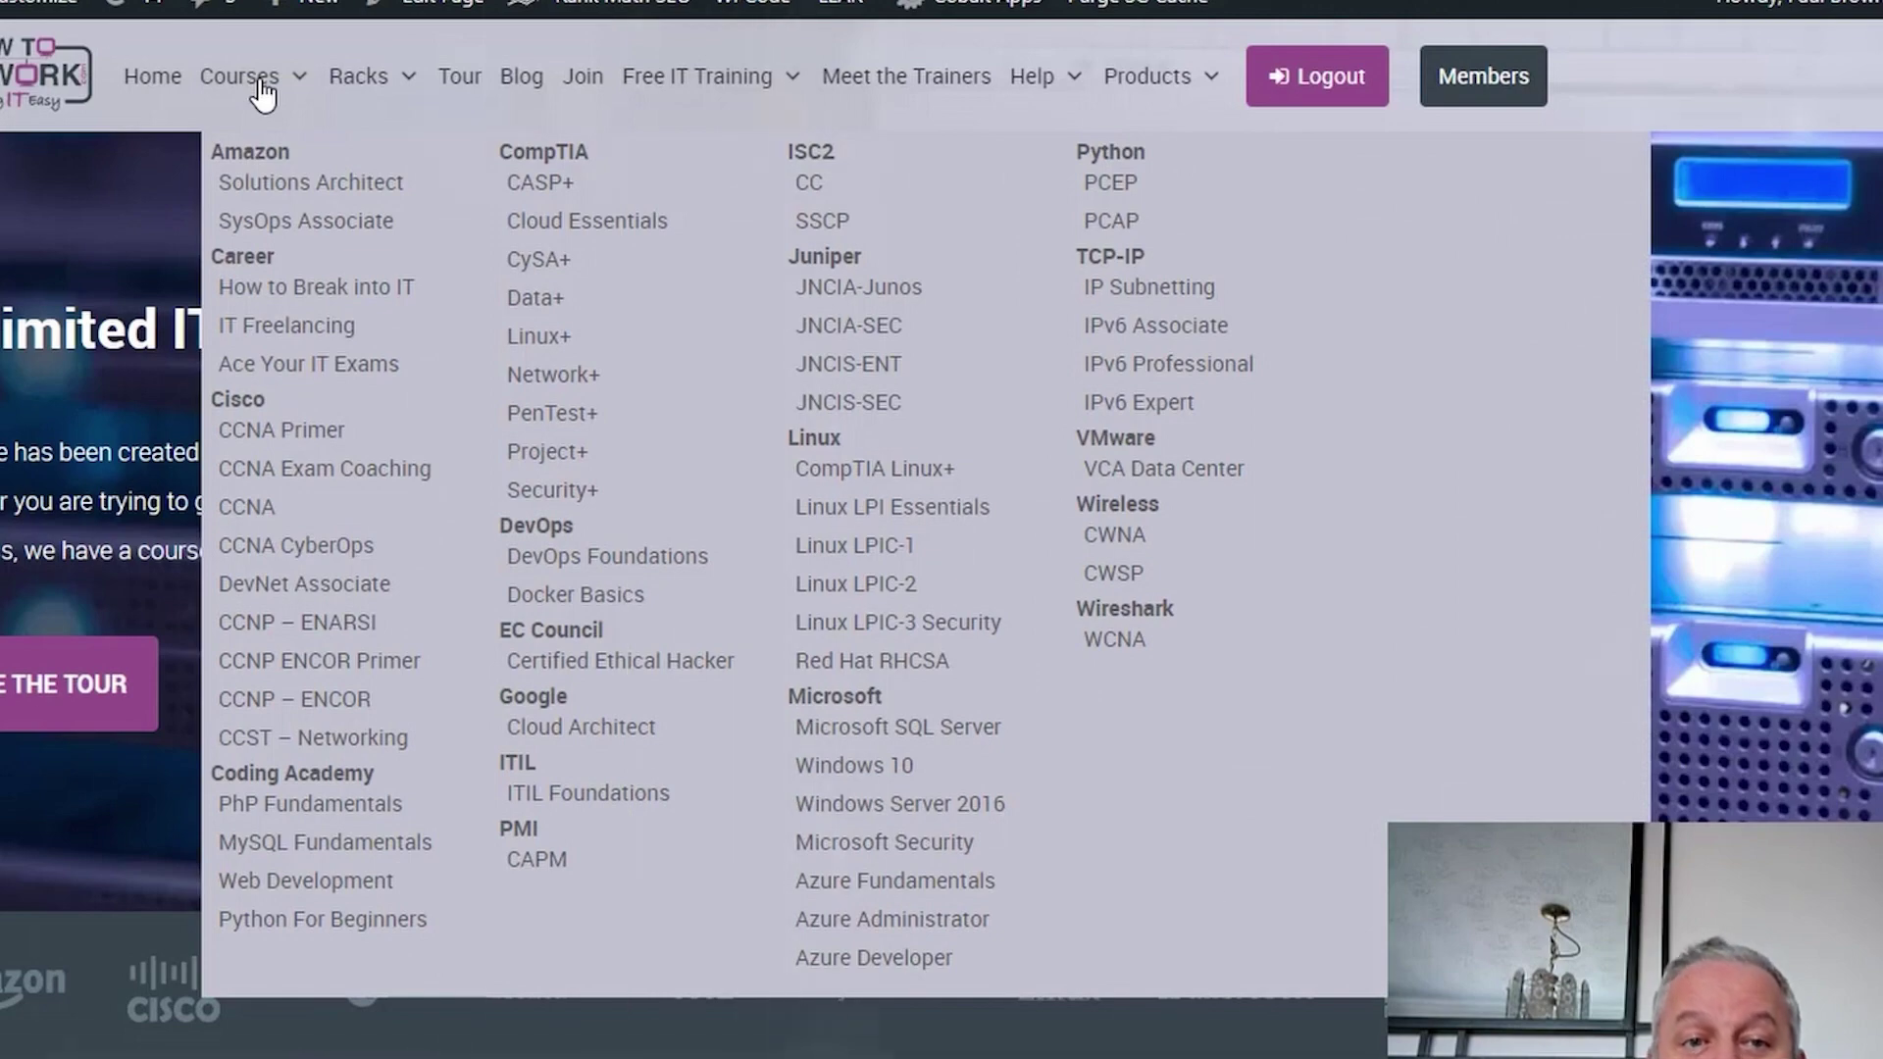